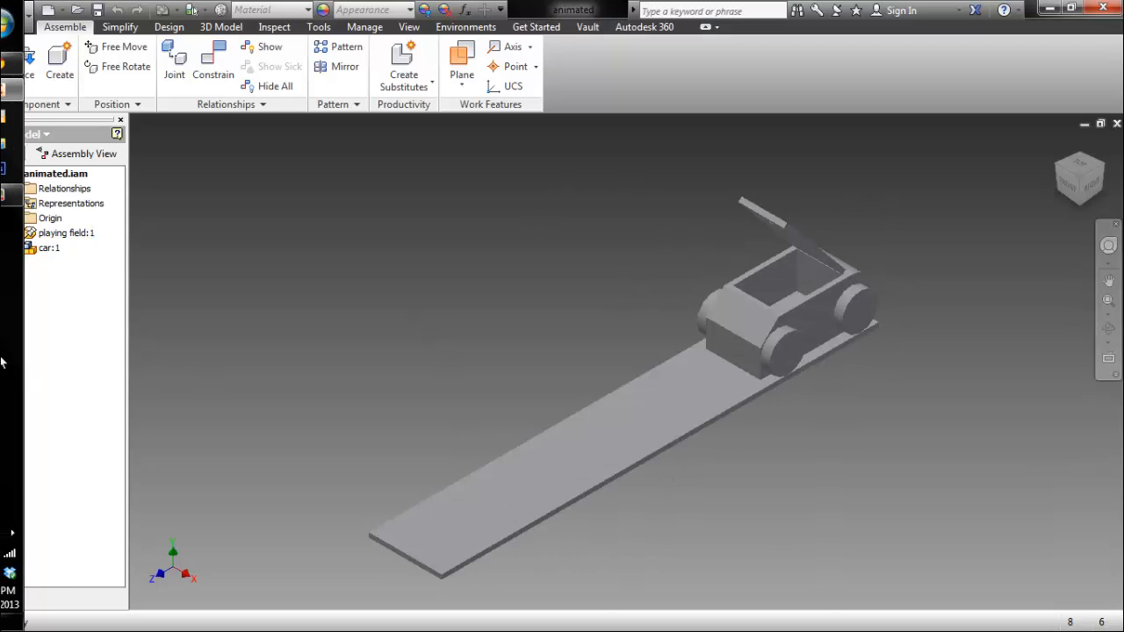
Show the desktop, play the Final Animation video in full screen to preview the car animation, and close the player.
left_click(25, 624)
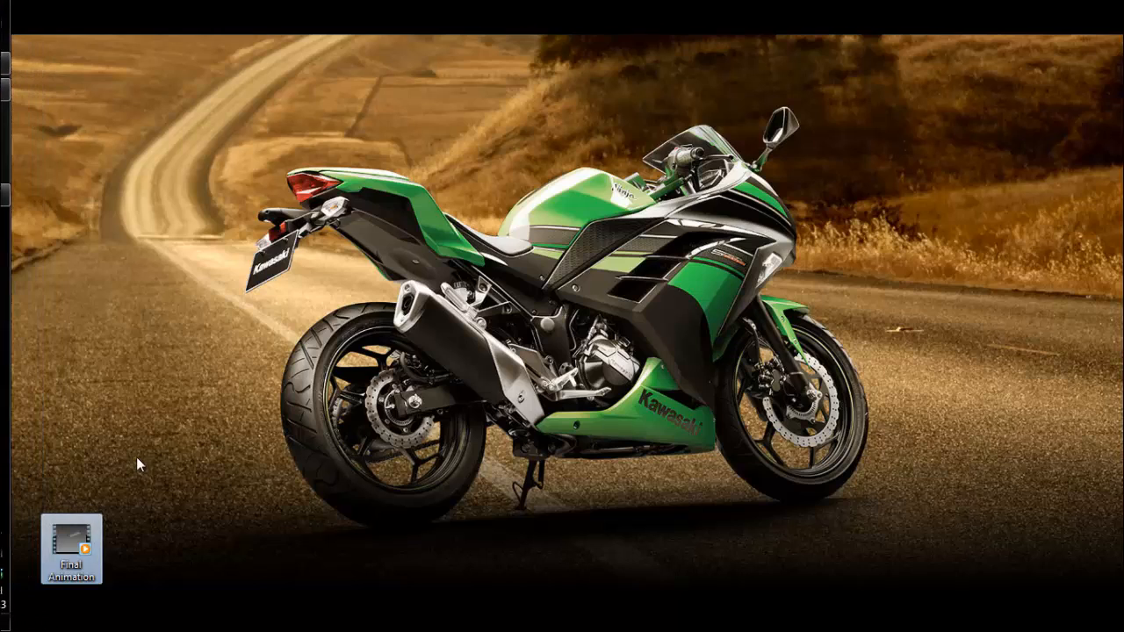
double_click(74, 546)
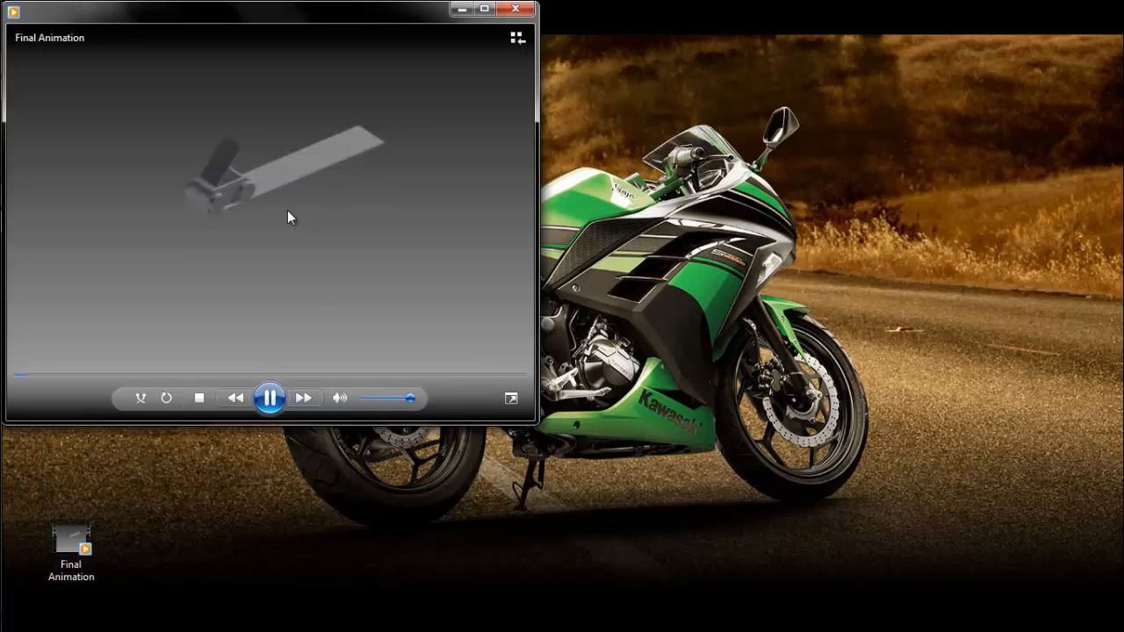
left_click(511, 398)
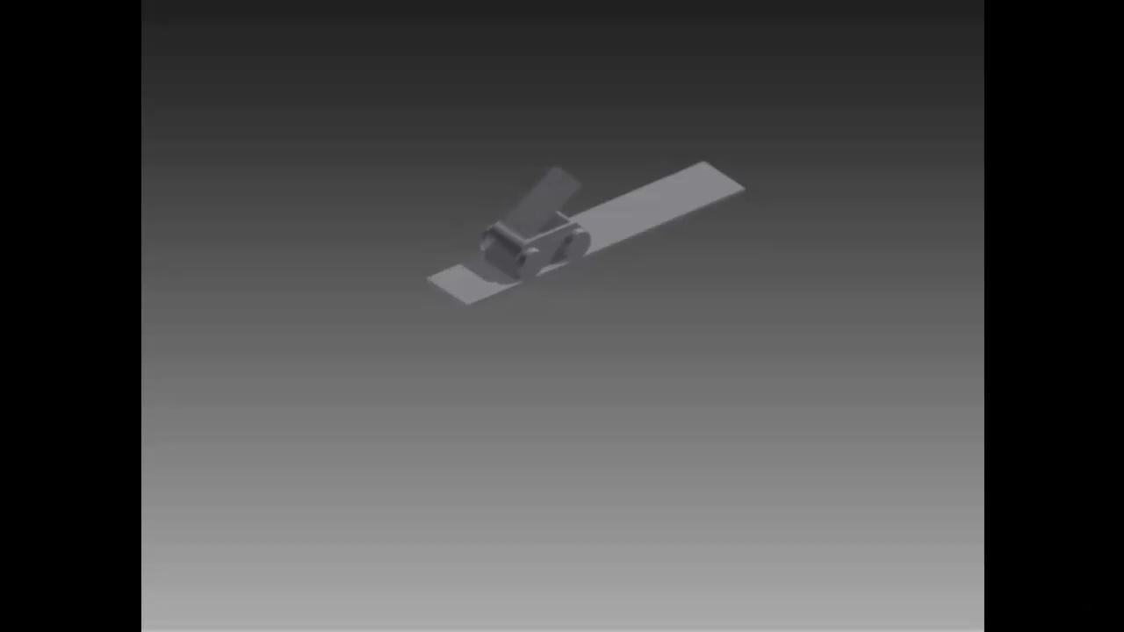
mouse_move(1007, 206)
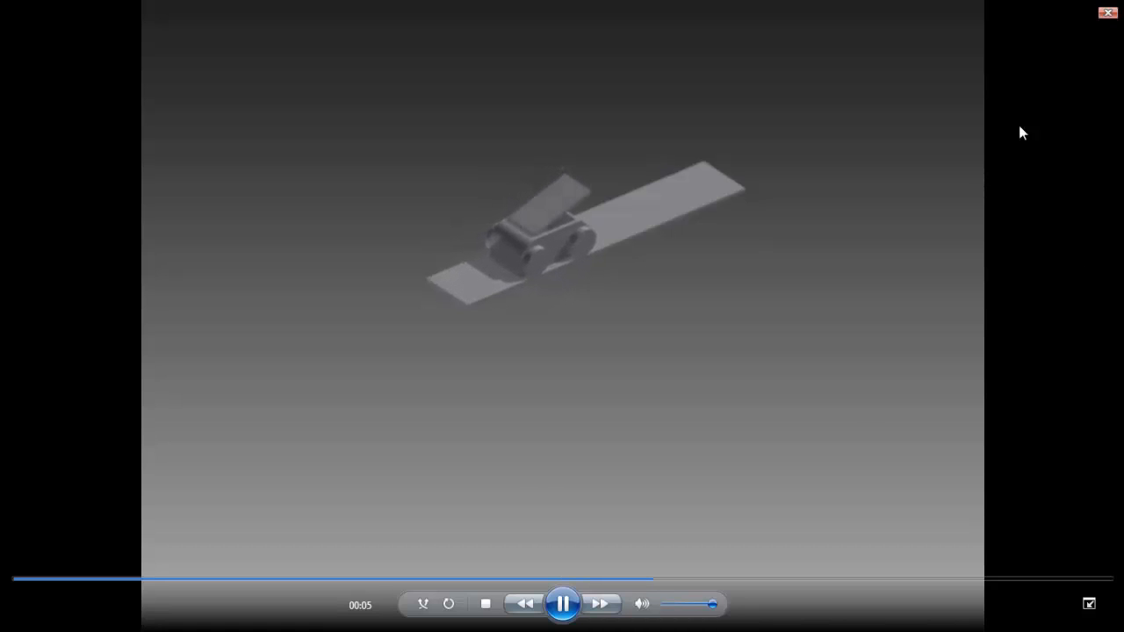
left_click(1108, 13)
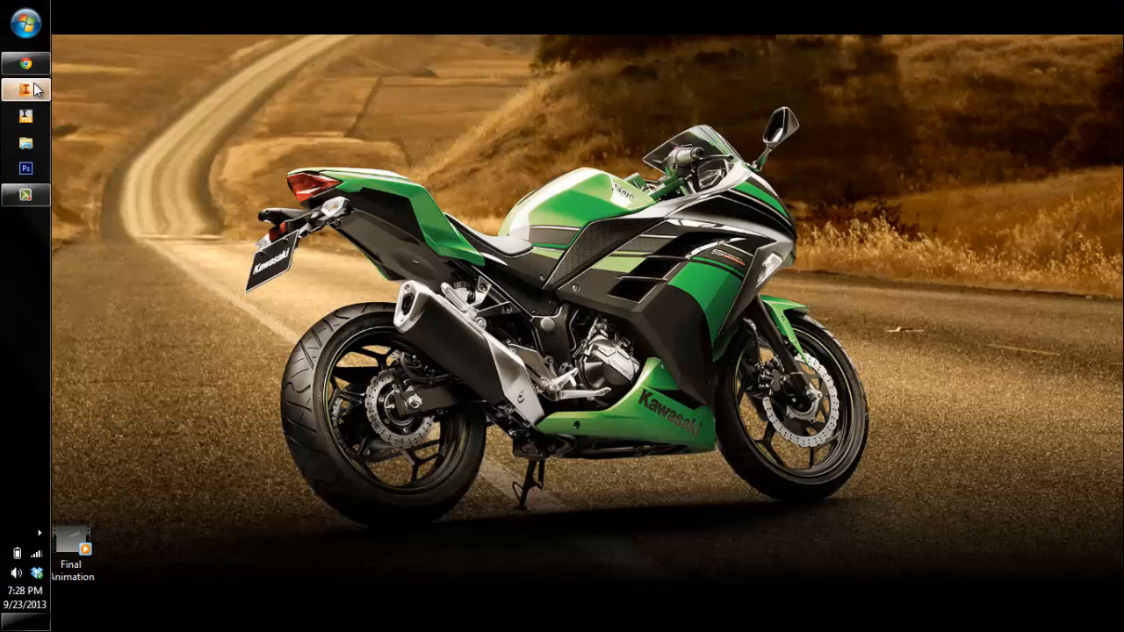
Switch back to Autodesk Inventor, close it with the animated assembly, and start the program again.
left_click(25, 89)
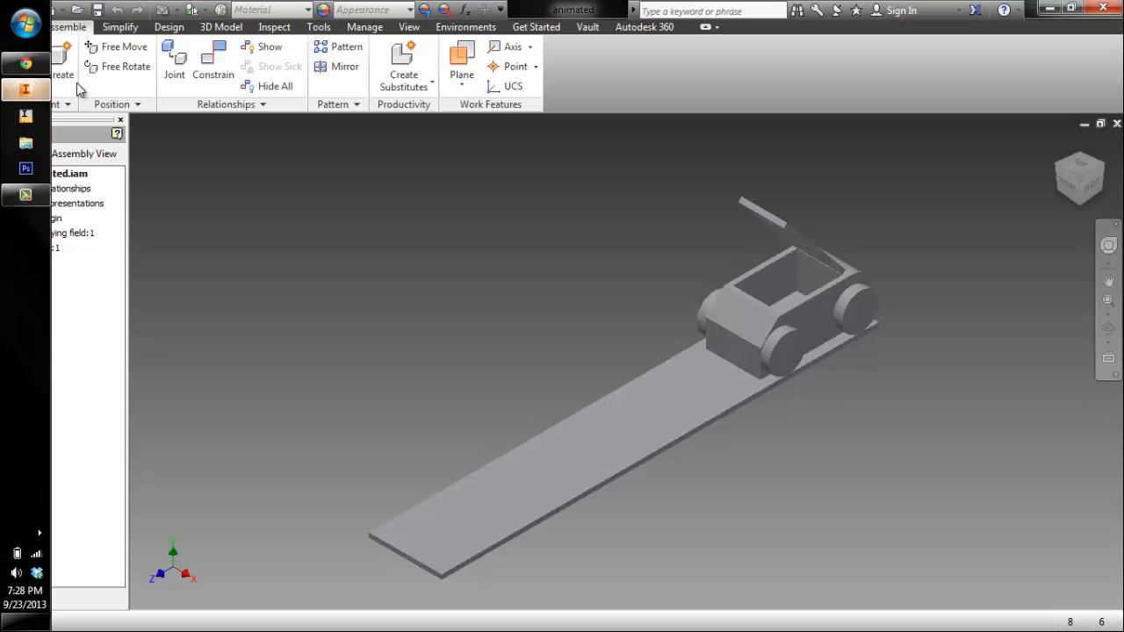
left_click(1103, 8)
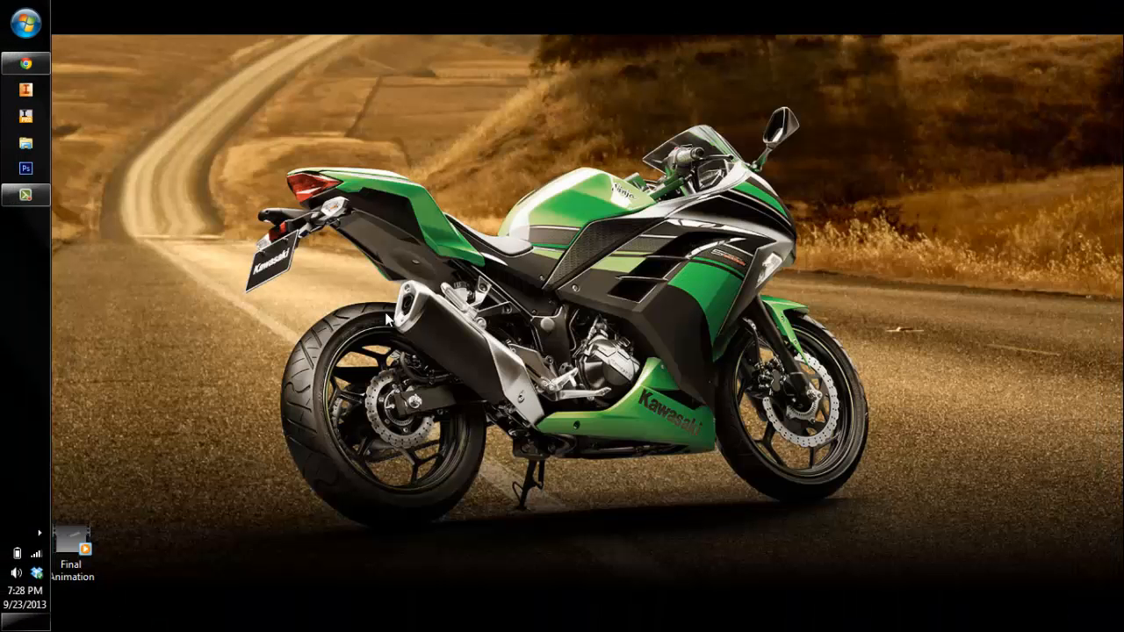
left_click(26, 89)
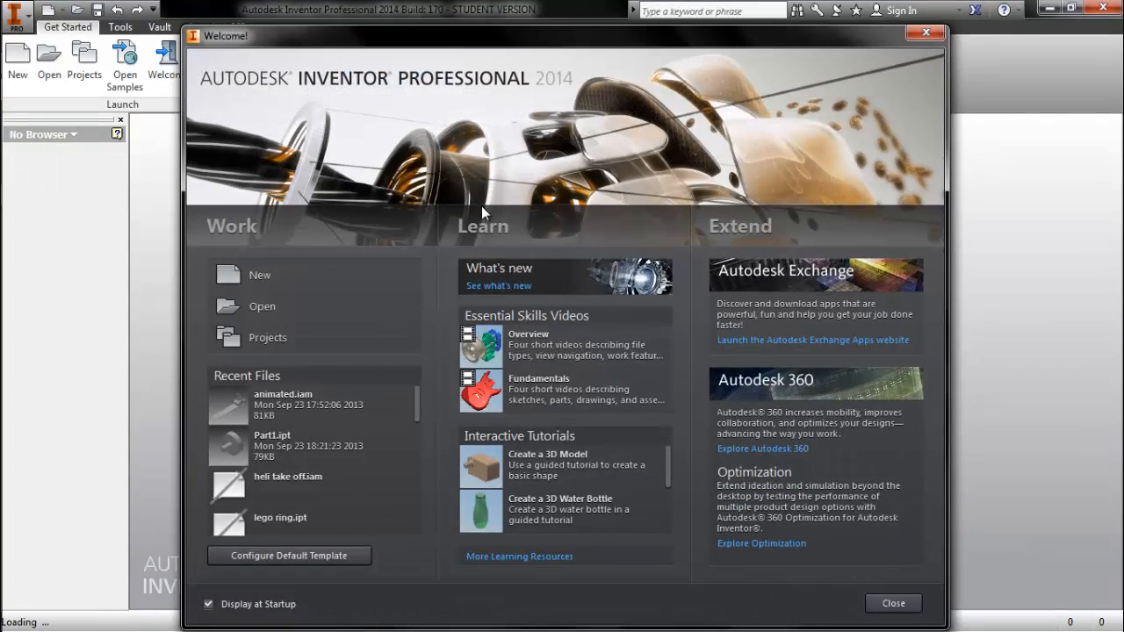
Create a new part file from the Standard.ipt template.
left_click_drag(562, 47, 562, 22)
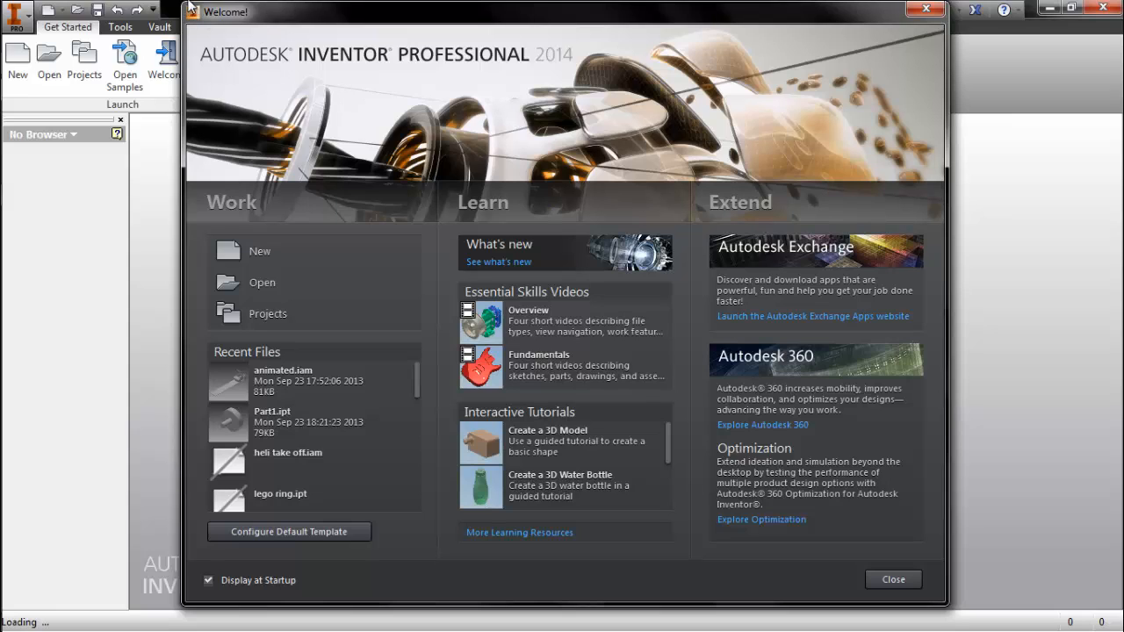
left_click(302, 248)
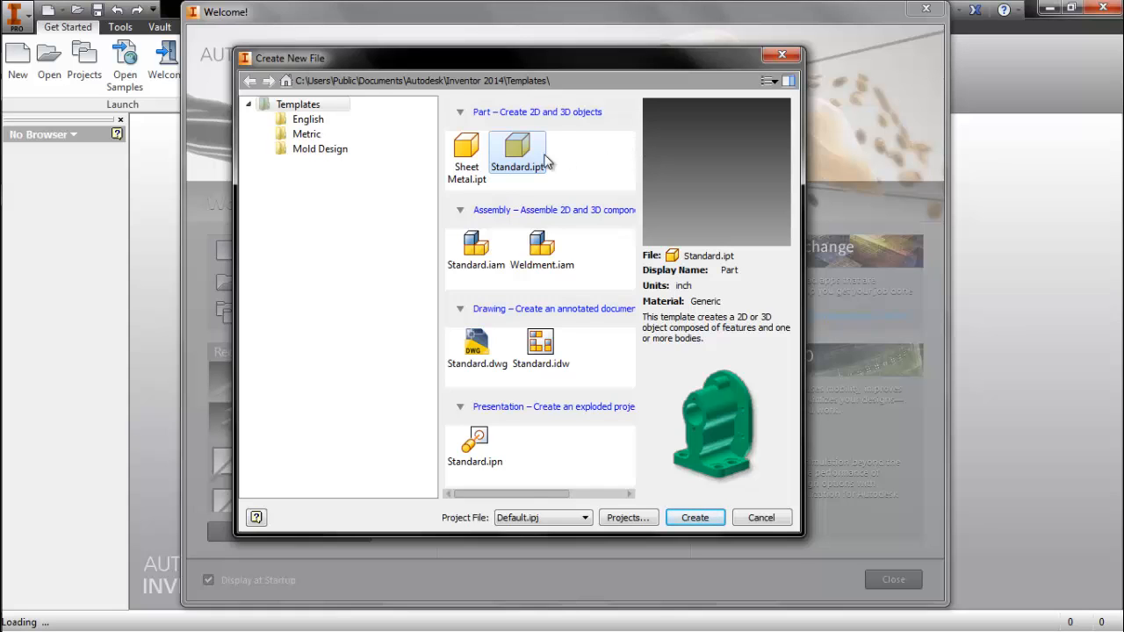
double_click(516, 156)
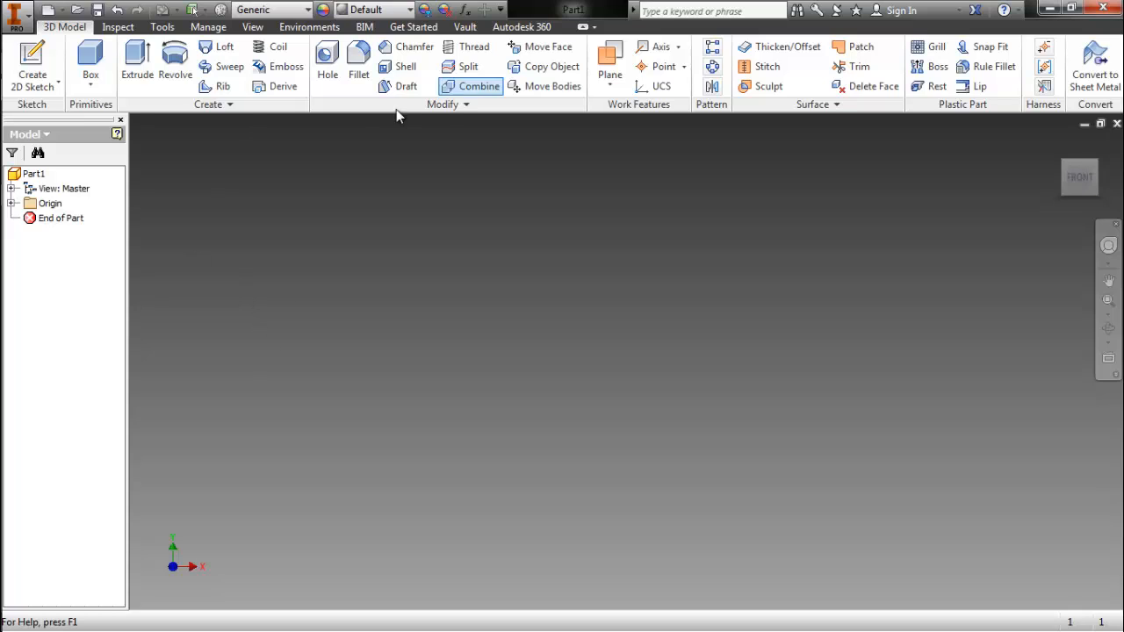
Examine the Origin folder's planes, axes and center point, and the modelling commands offered in the marking menu.
right_click(518, 262)
key("Escape")
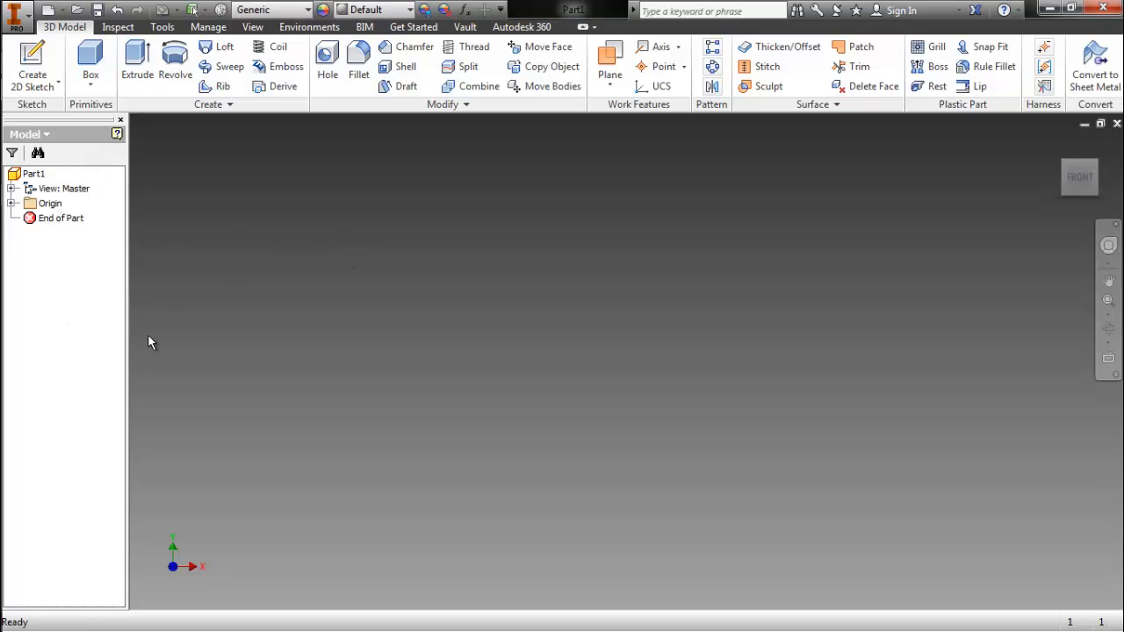
left_click(58, 221)
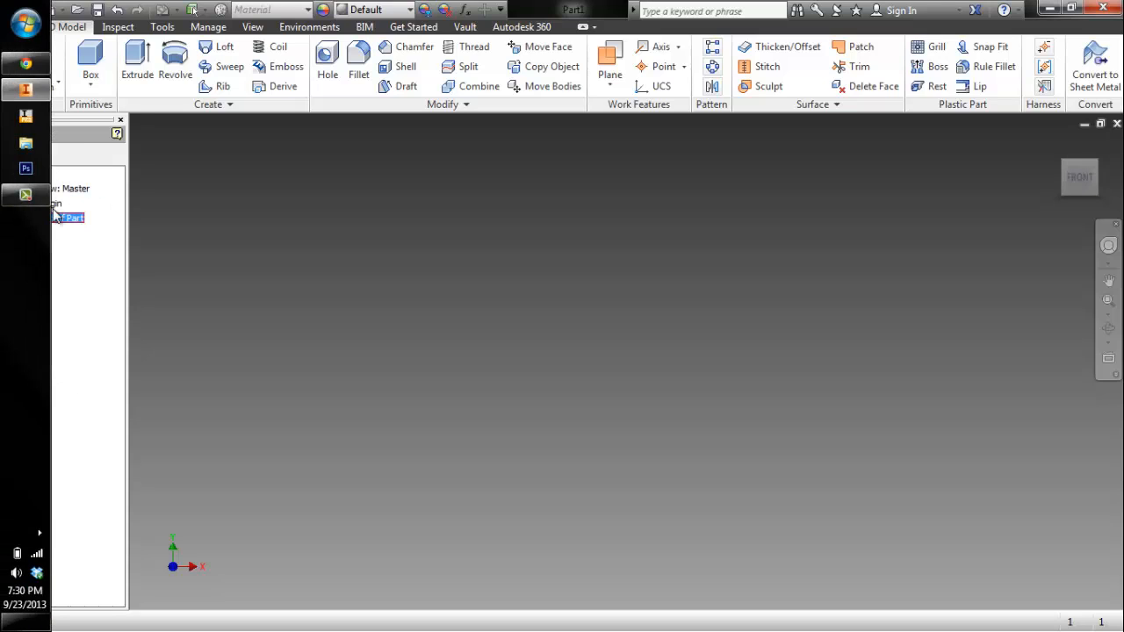
left_click(87, 261)
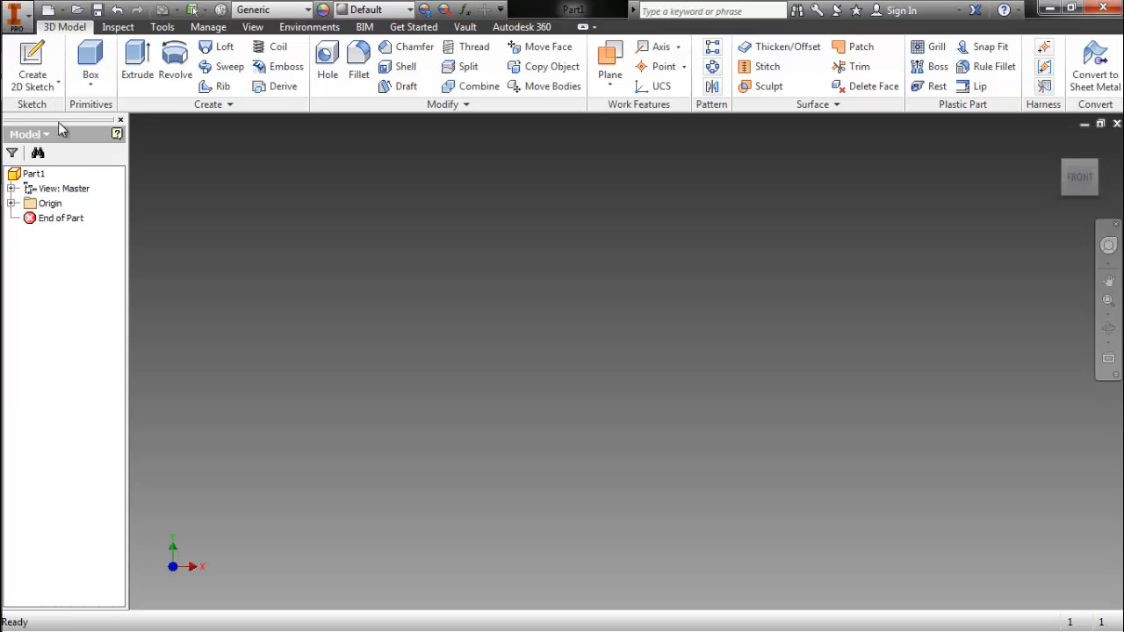
left_click(10, 202)
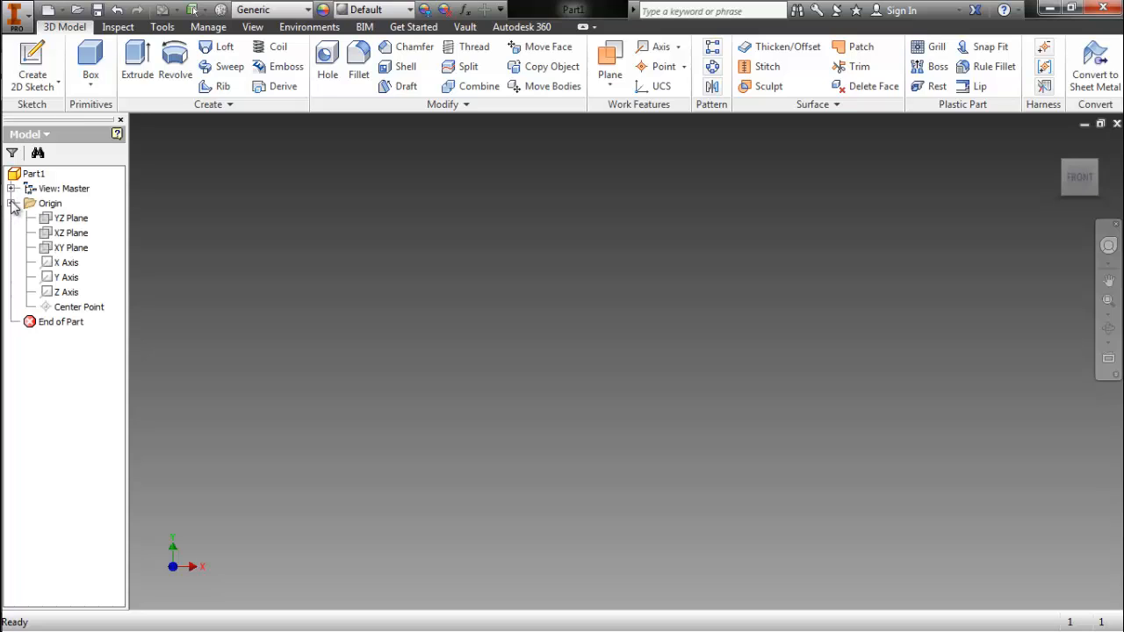
left_click(10, 203)
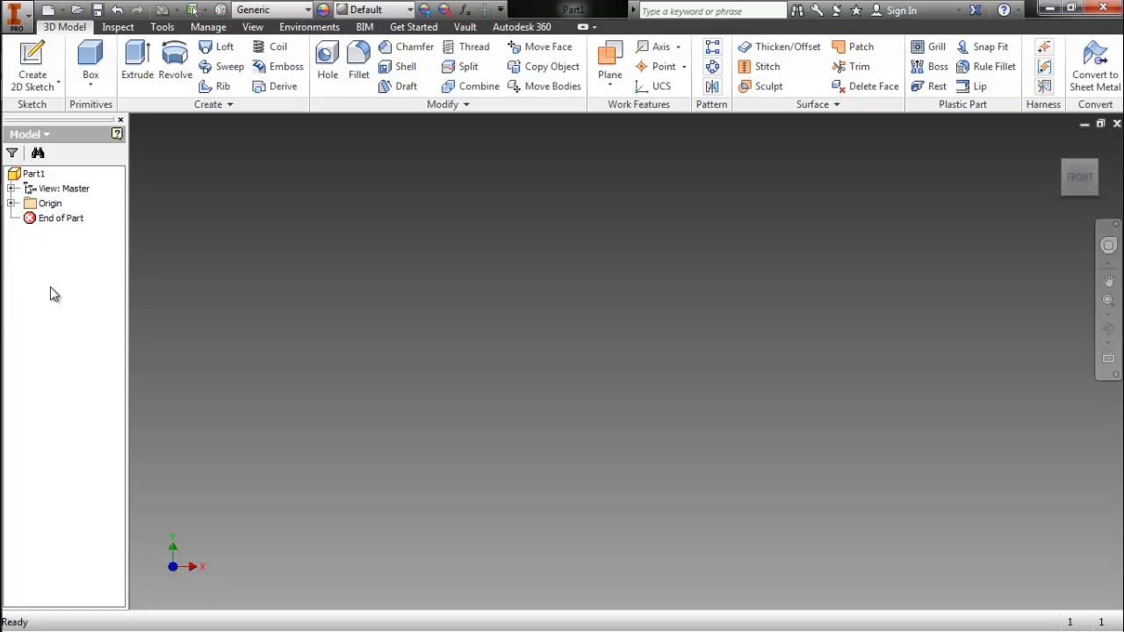
right_click(378, 304)
key("Escape")
right_click(583, 269)
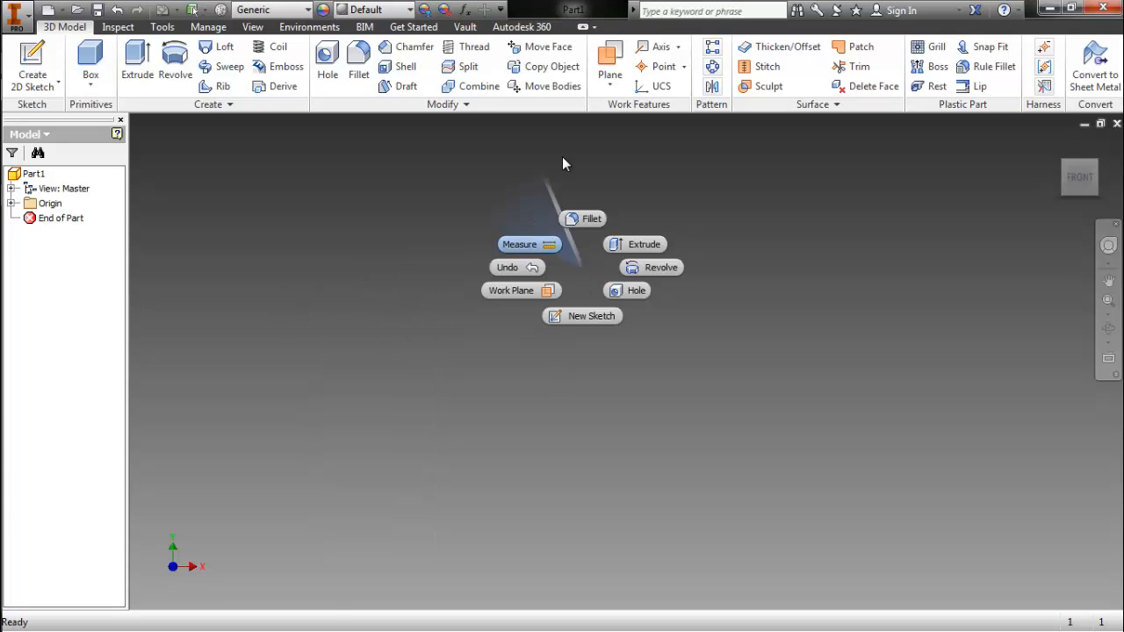
left_click(579, 258)
right_click(712, 350)
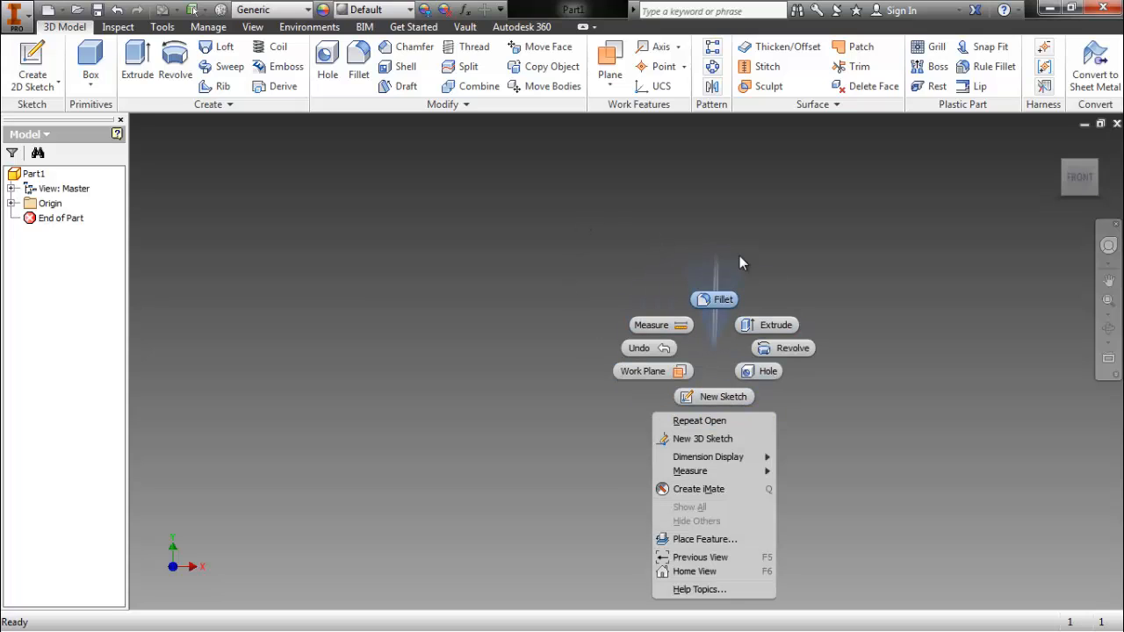
left_click(705, 372)
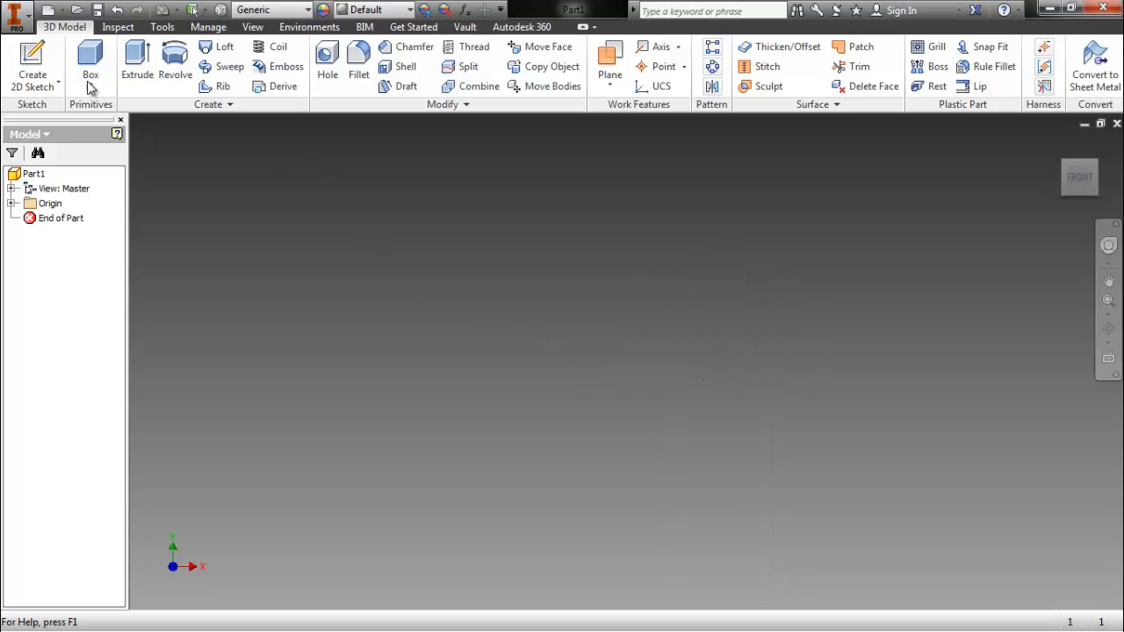
Start a new 2D sketch on the front-facing XY origin plane.
right_click(444, 330)
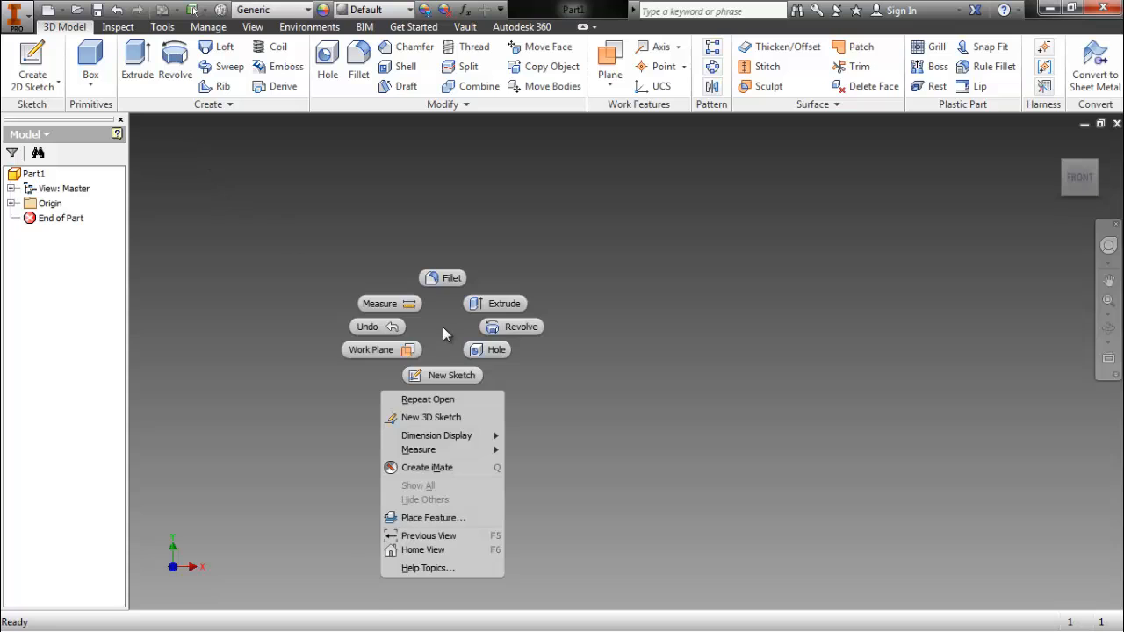
left_click(451, 375)
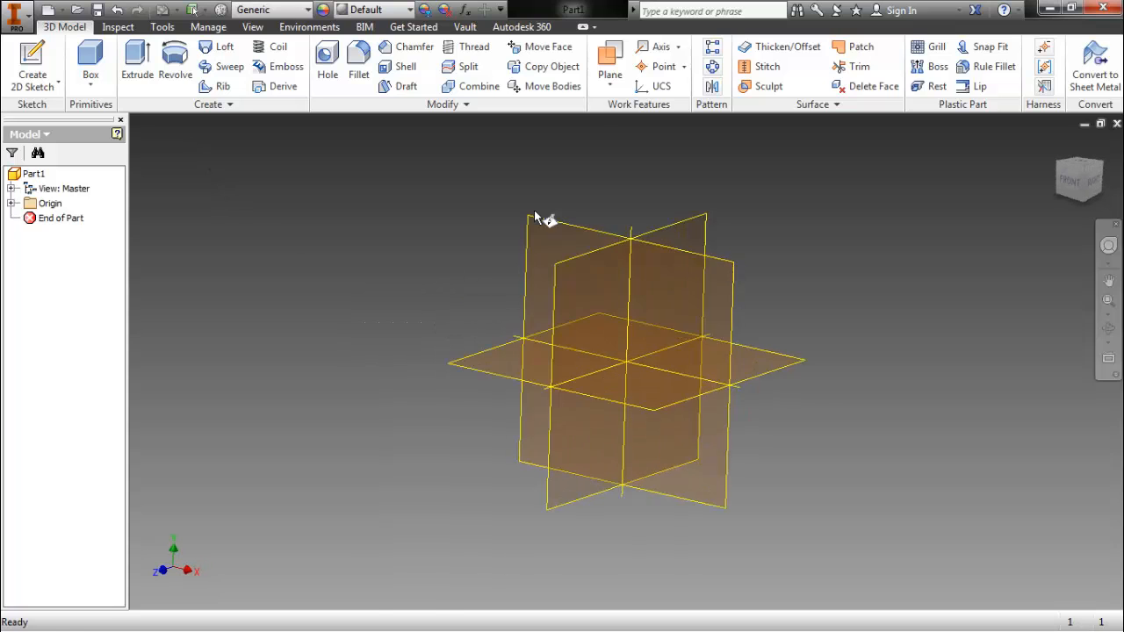
left_click(667, 304)
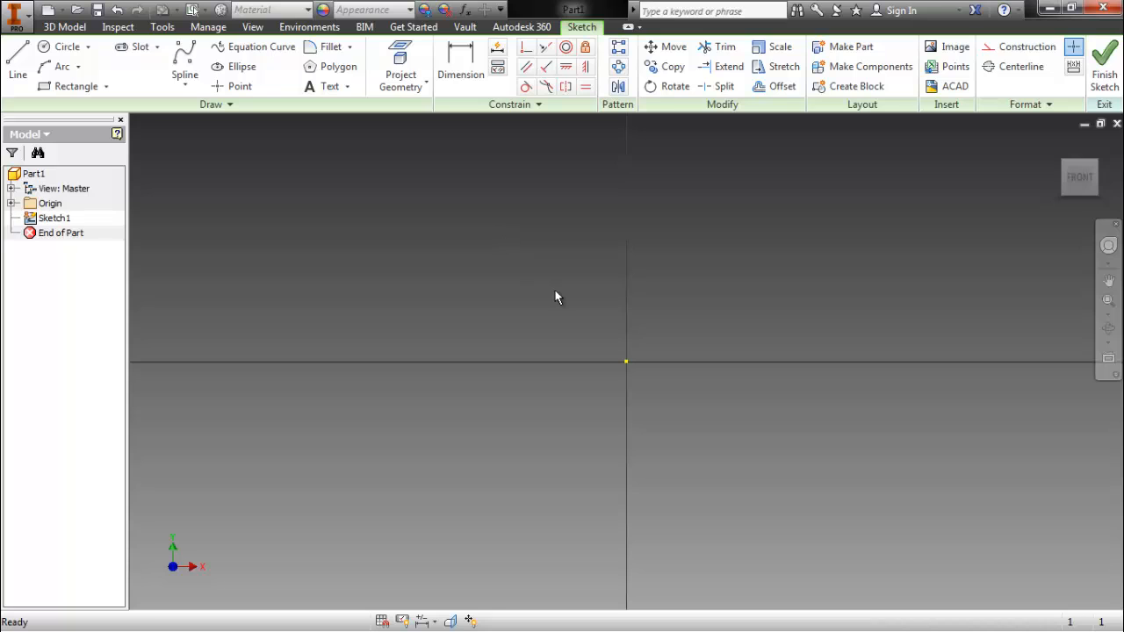
Finish the empty sketch and reopen Sketch1 for editing.
left_click(1104, 63)
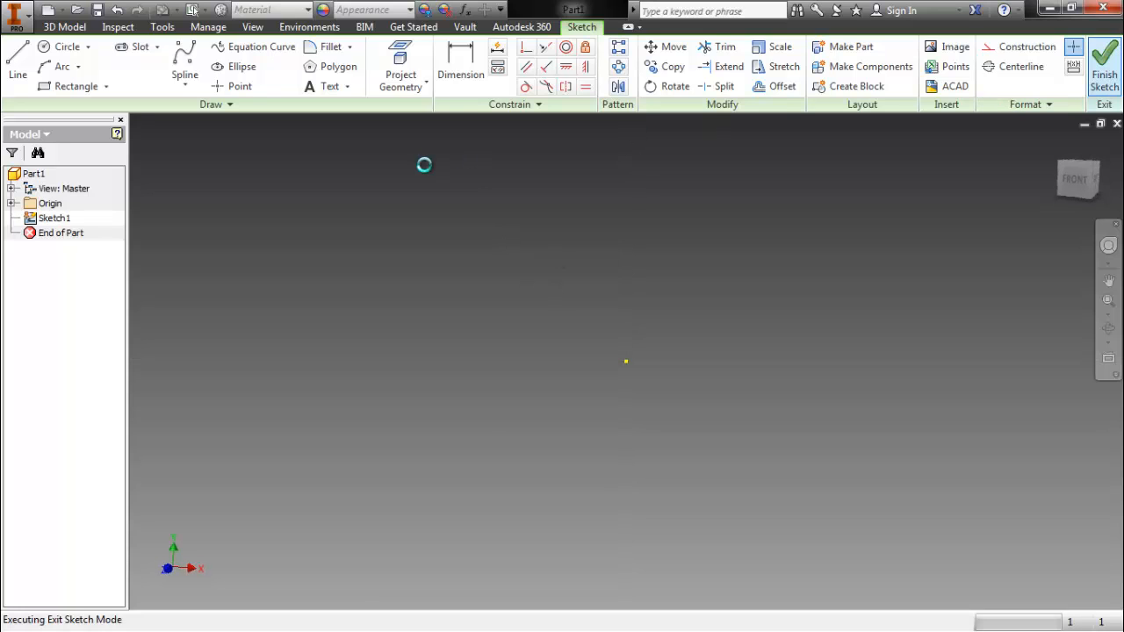
right_click(466, 258)
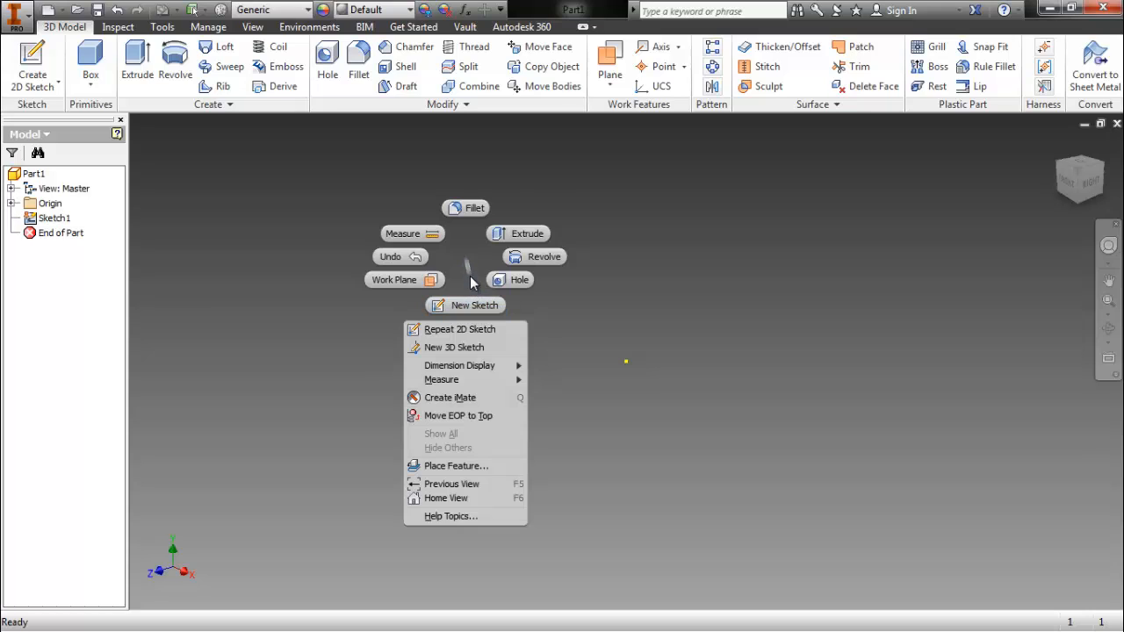
left_click(471, 282)
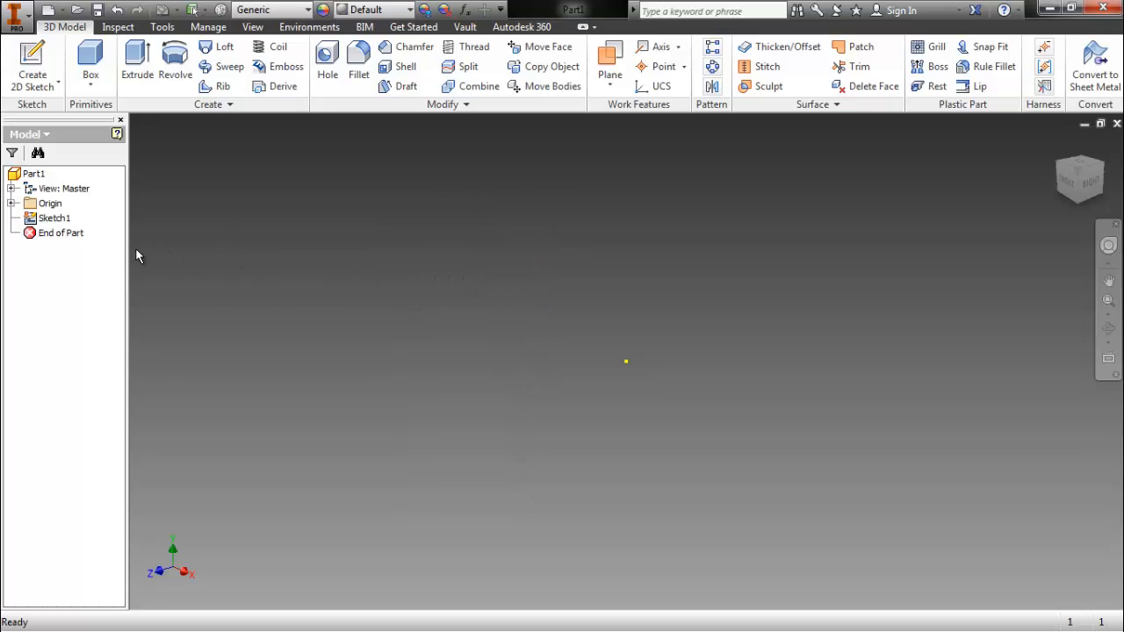
left_click(54, 217)
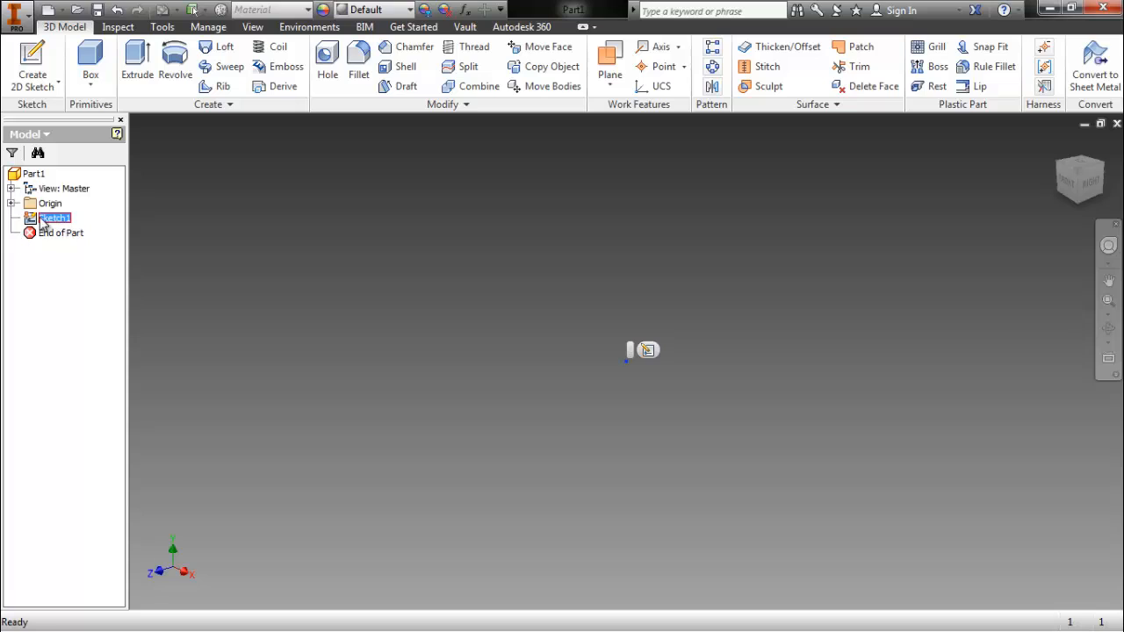
left_click(53, 217)
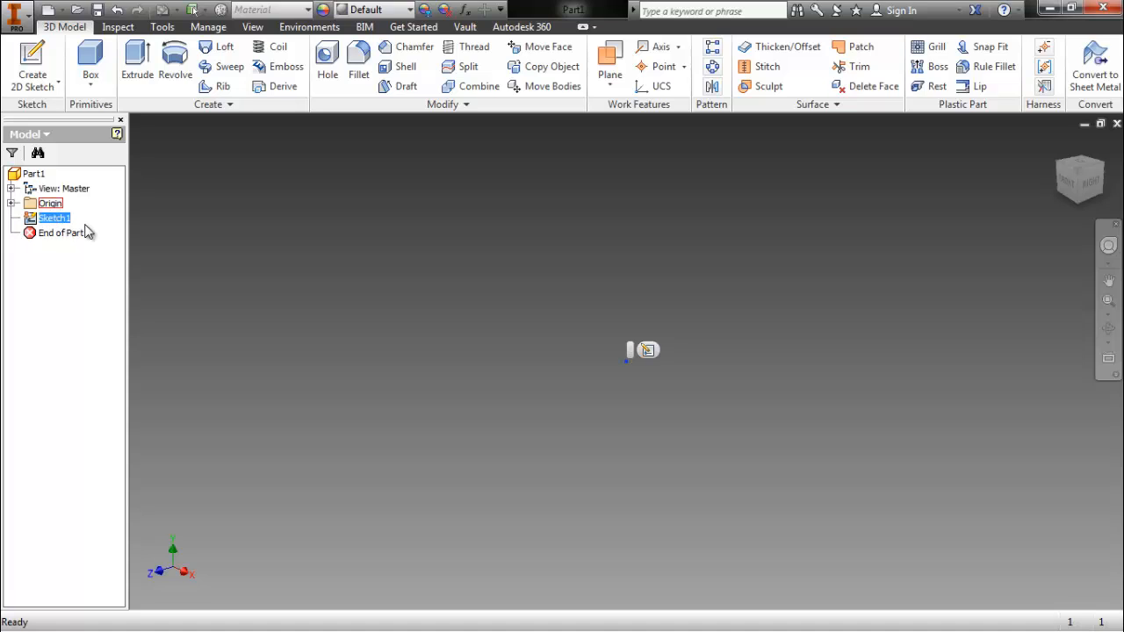
double_click(29, 220)
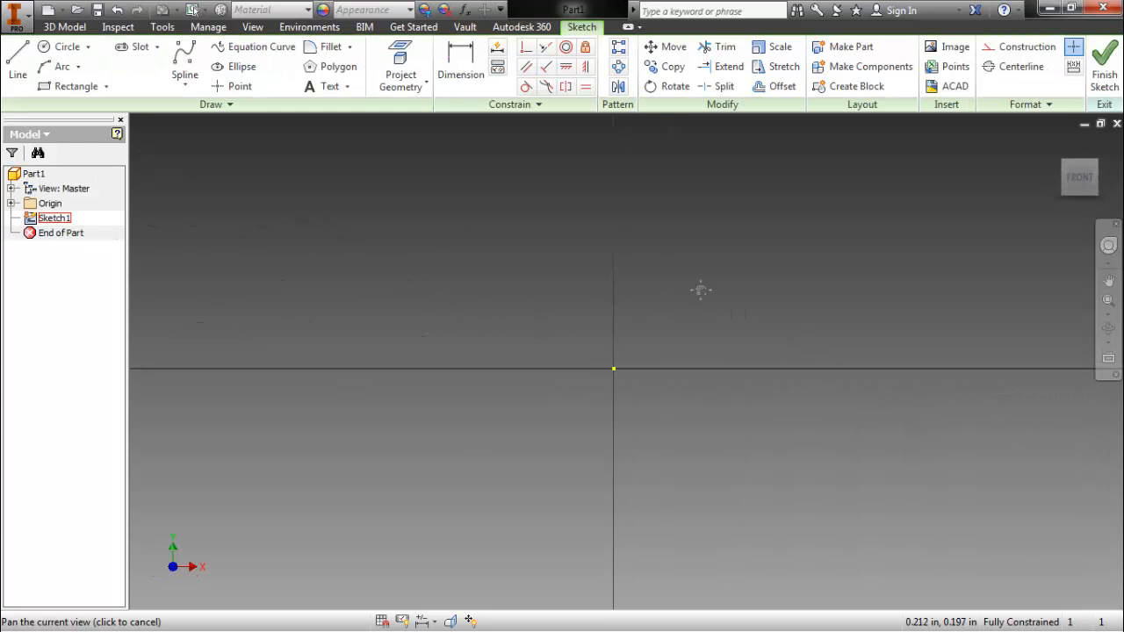
middle_click_drag(698, 289, 731, 296)
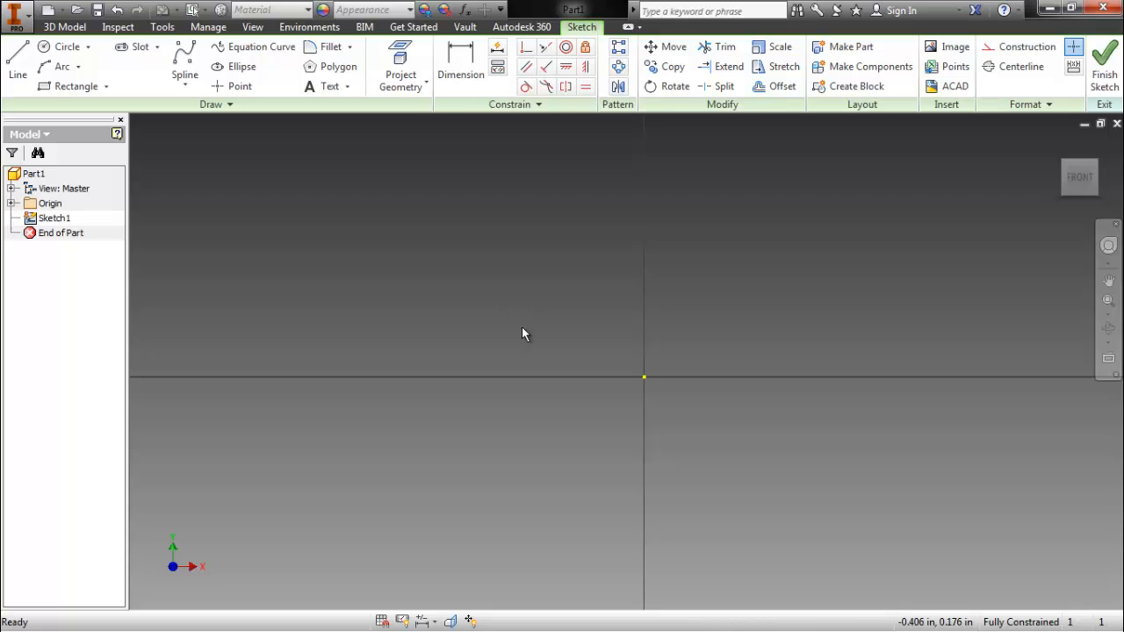
mouse_move(674, 334)
middle_mouse_down()
mouse_move(574, 261)
mouse_move(604, 302)
middle_mouse_up()
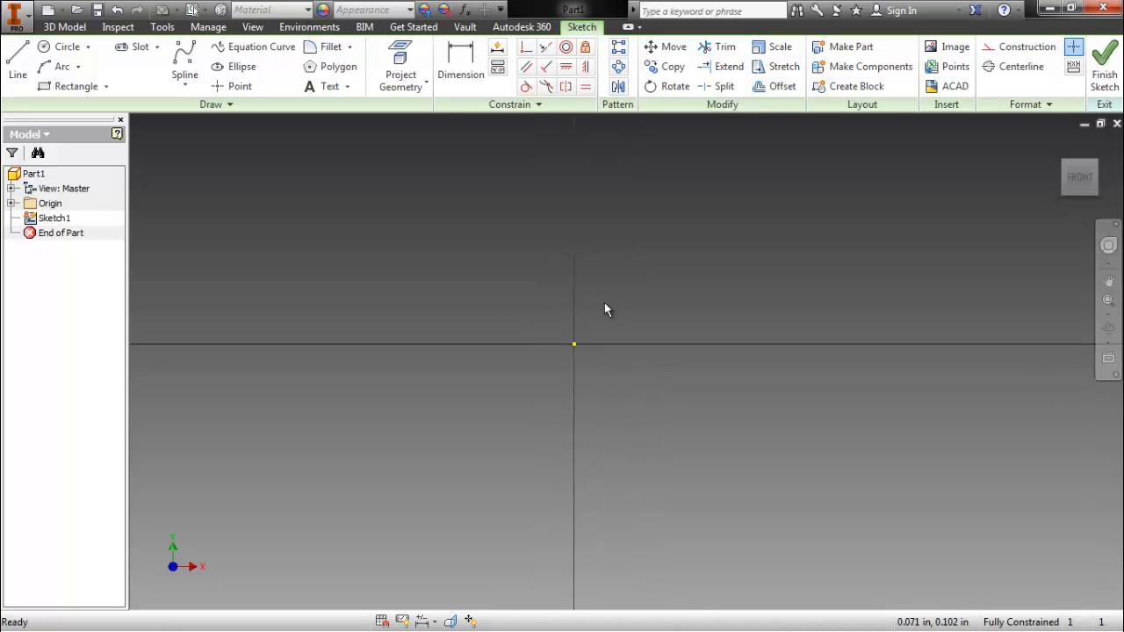
scroll(601, 339, "down", 3)
scroll(574, 362, "up", 3)
middle_click_drag(573, 362, 643, 367)
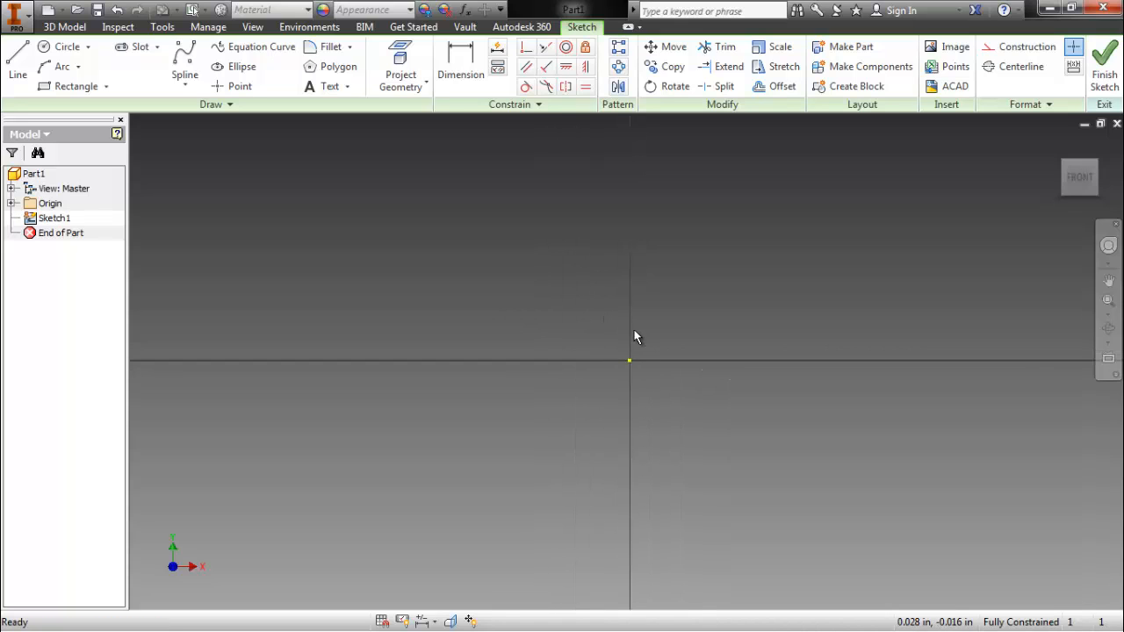
right_click(545, 273)
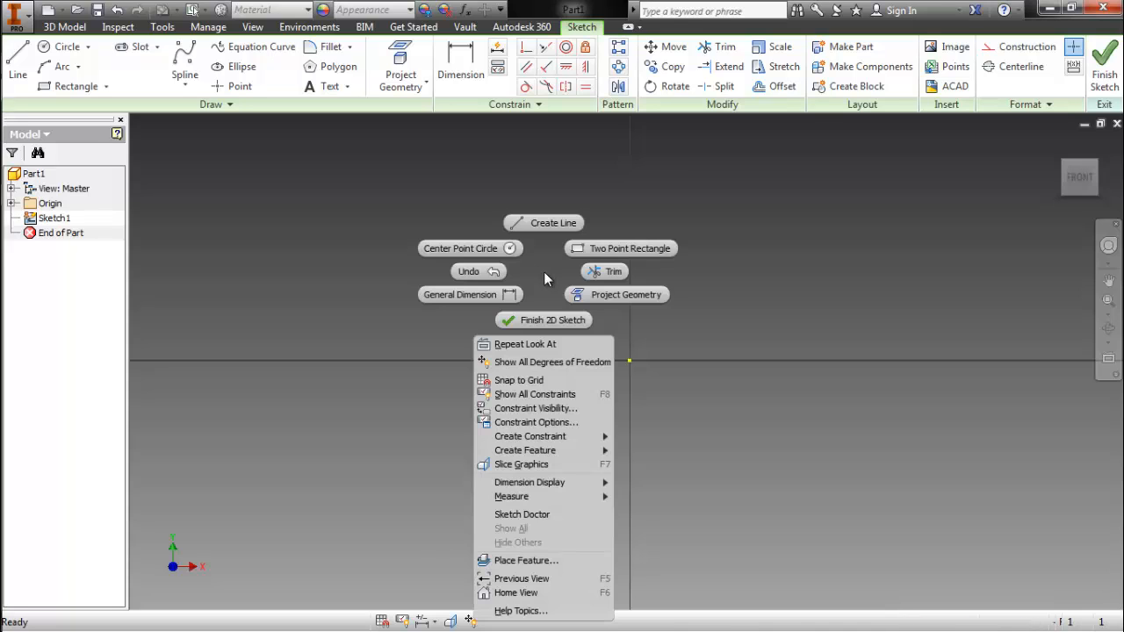
key("Escape")
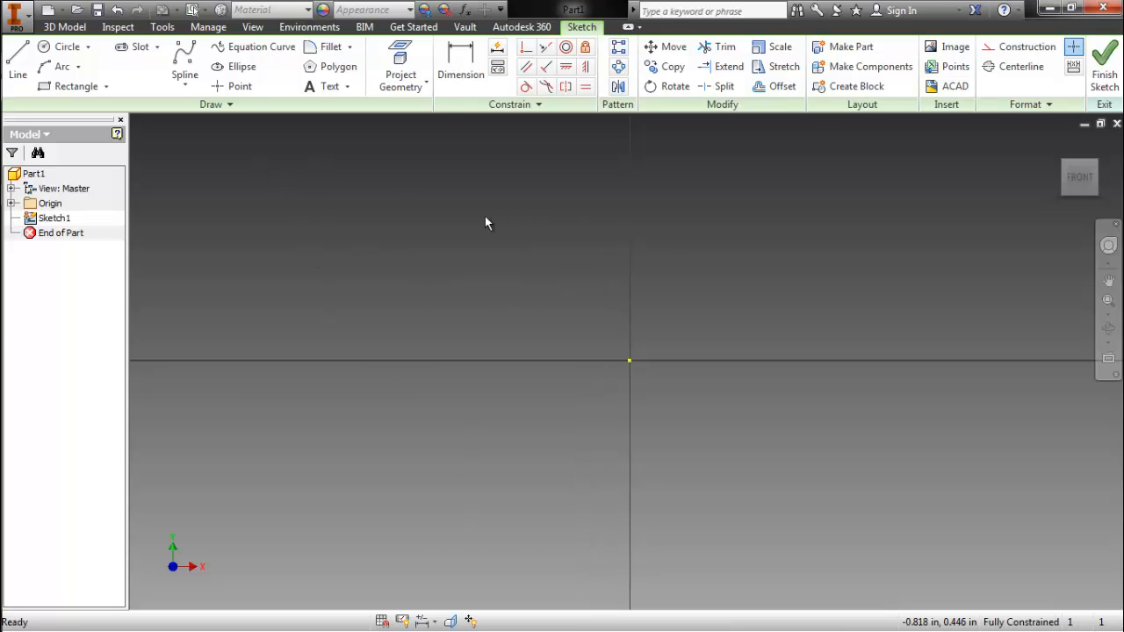
right_click(525, 271)
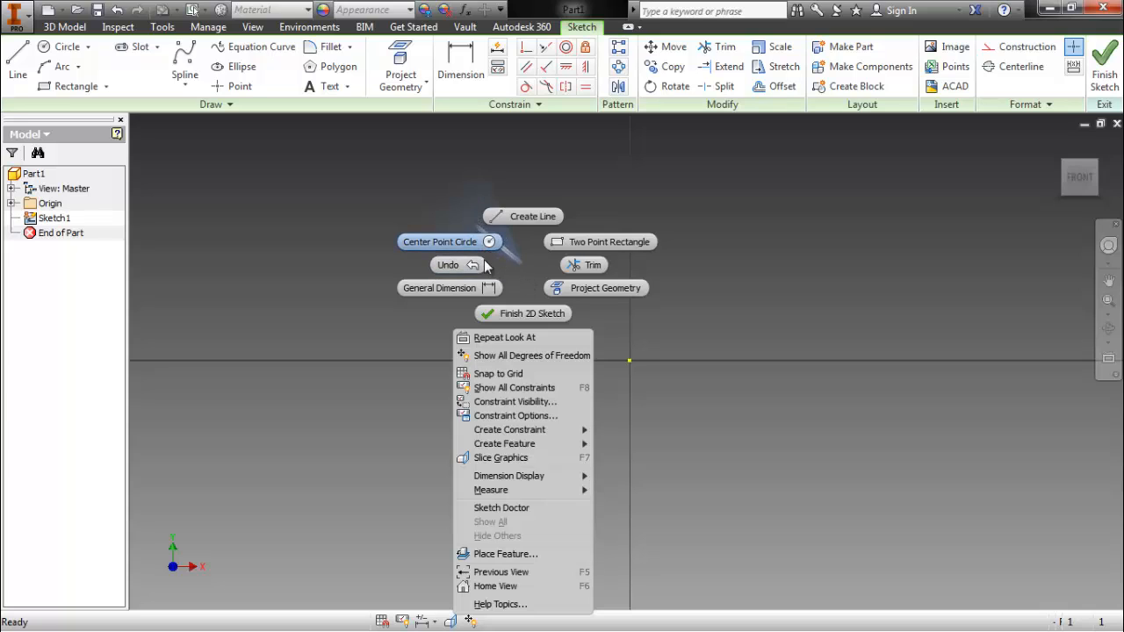
key("Escape")
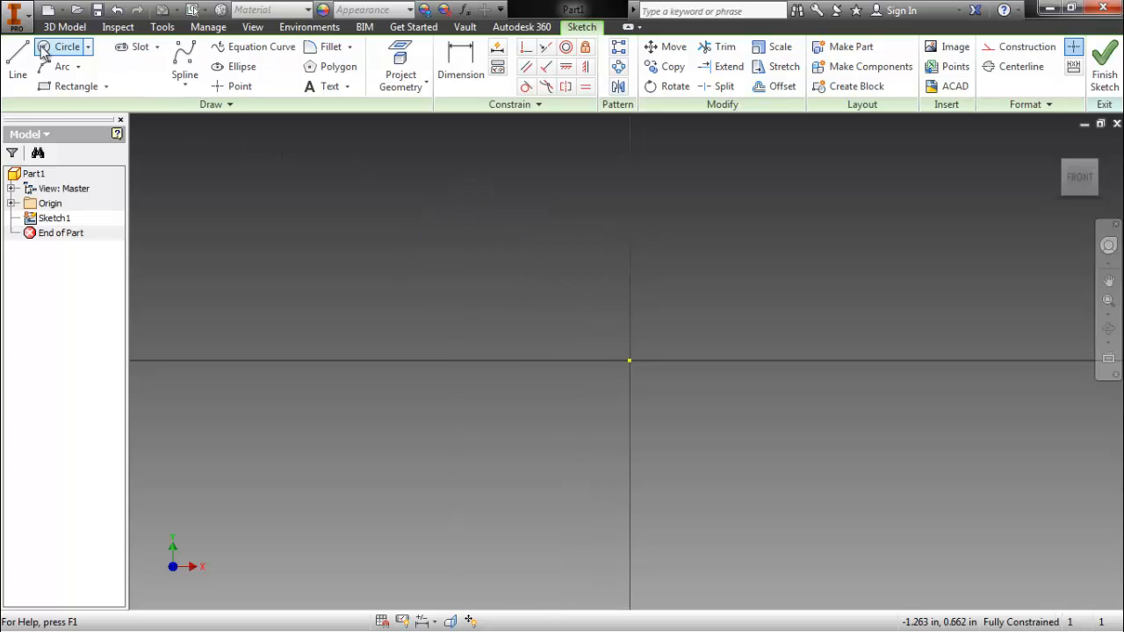
Draw a center-point circle with a 2 in diameter, centered on the sketch origin.
left_click(89, 48)
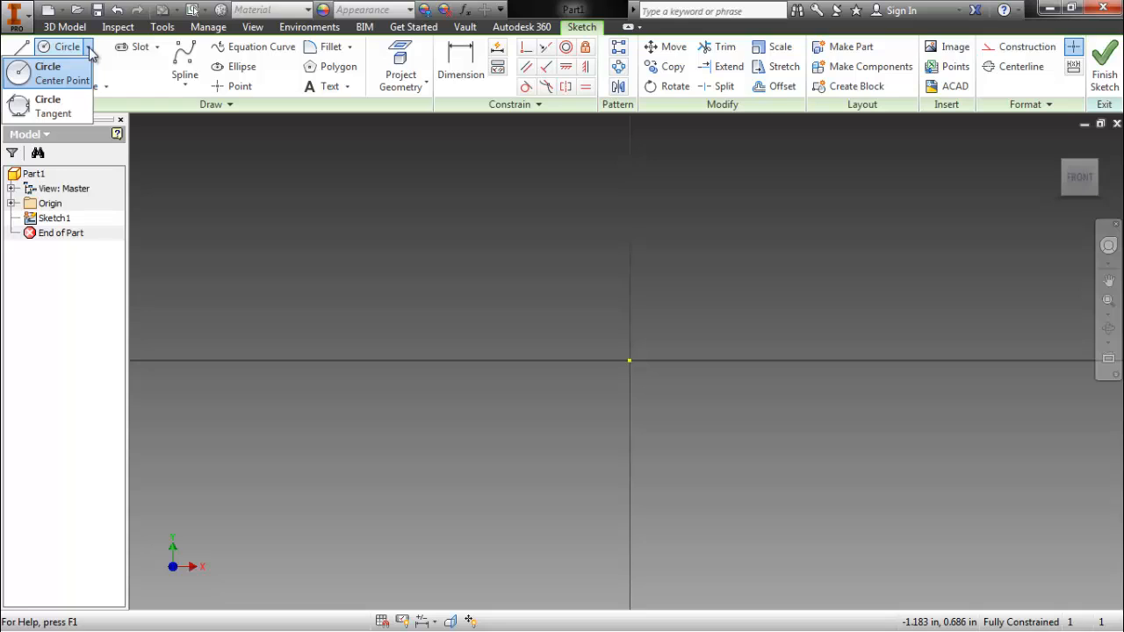
left_click(89, 49)
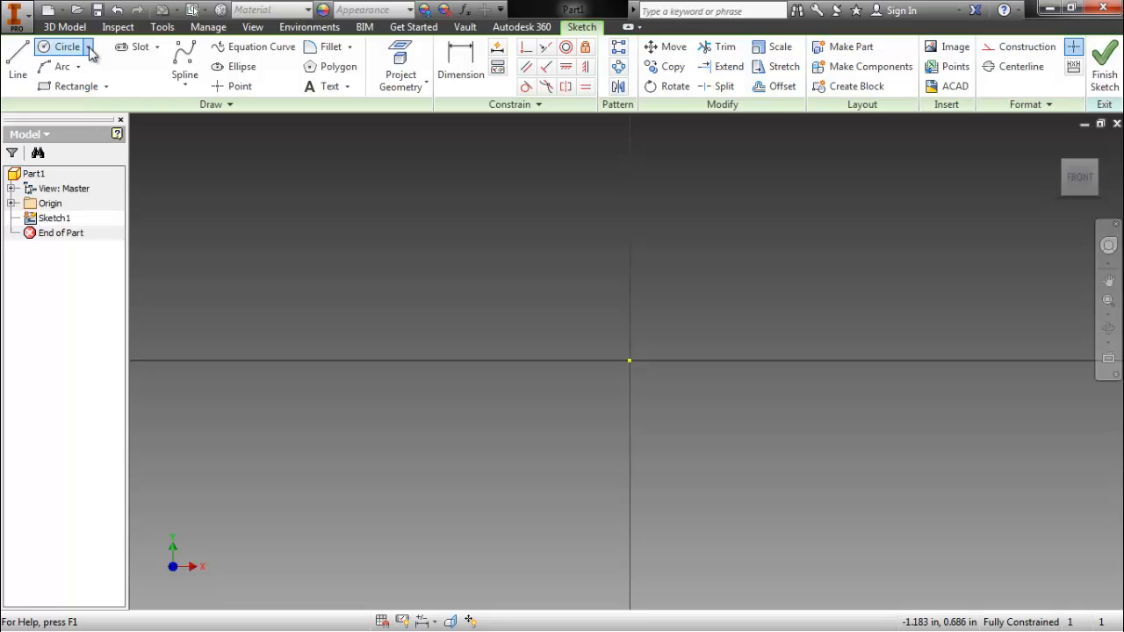
right_click(361, 252)
left_click(284, 225)
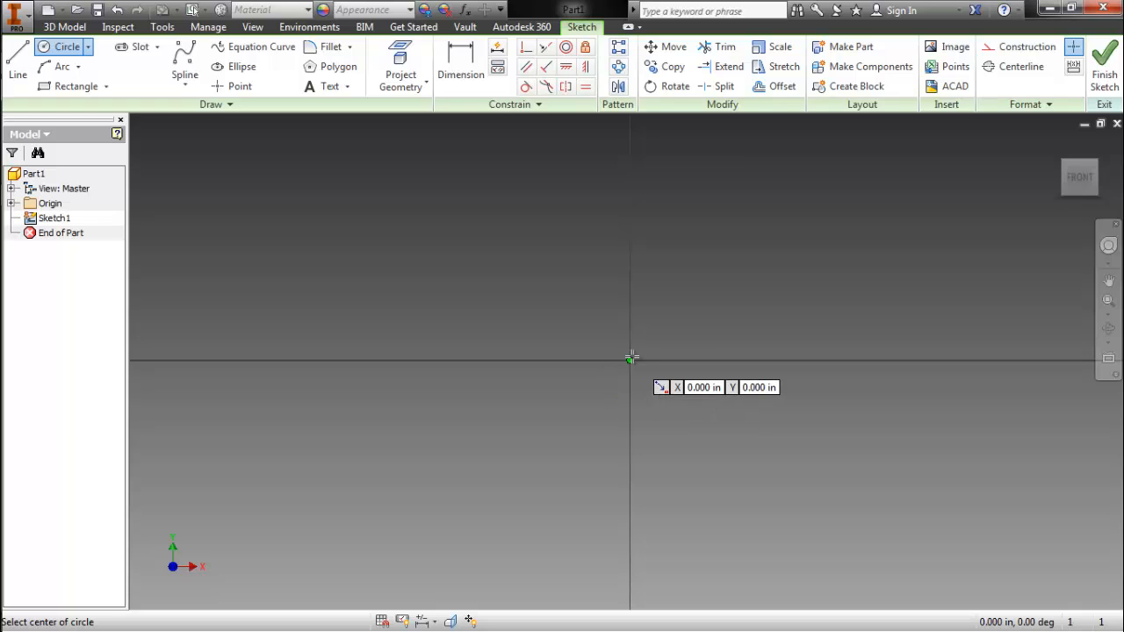
left_click(629, 360)
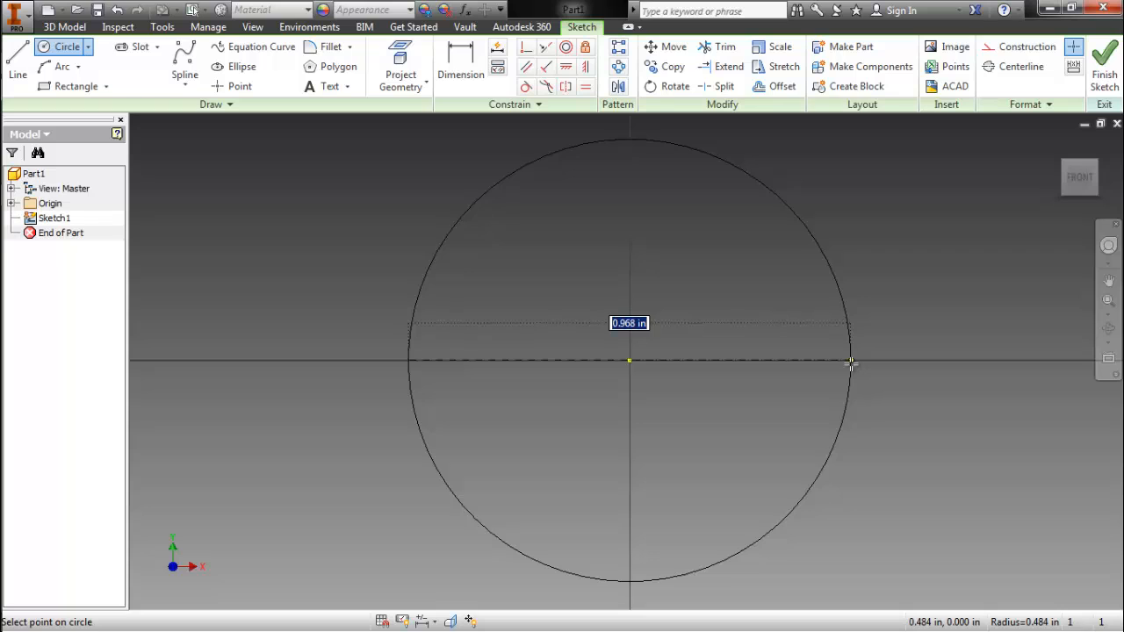
key("Tab")
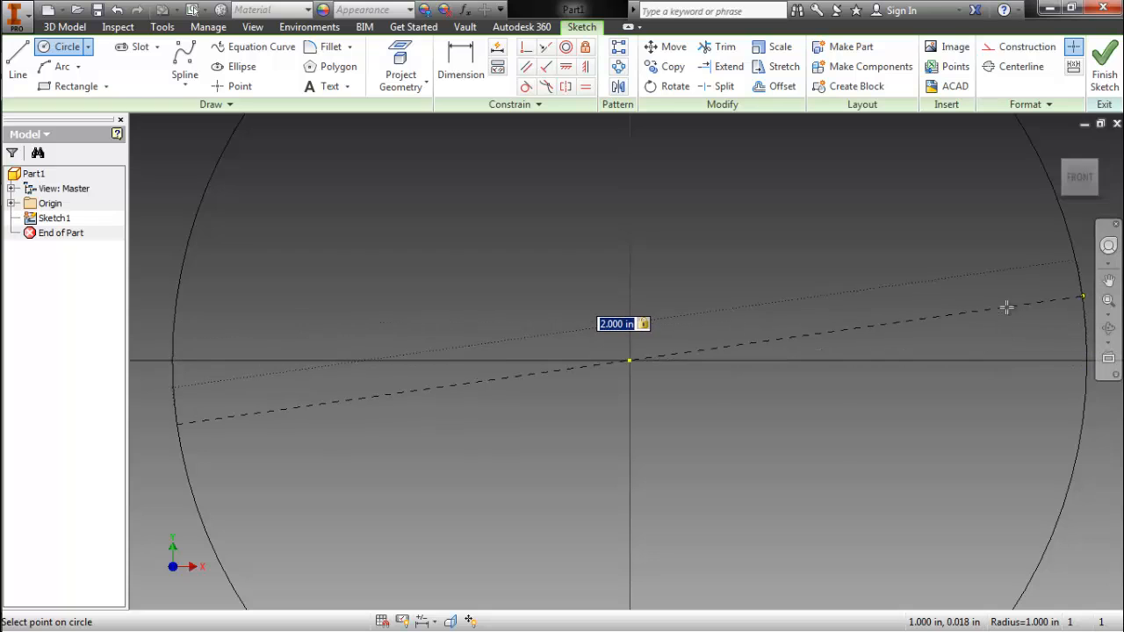
left_click(1006, 335)
scroll(949, 369, "down", 3)
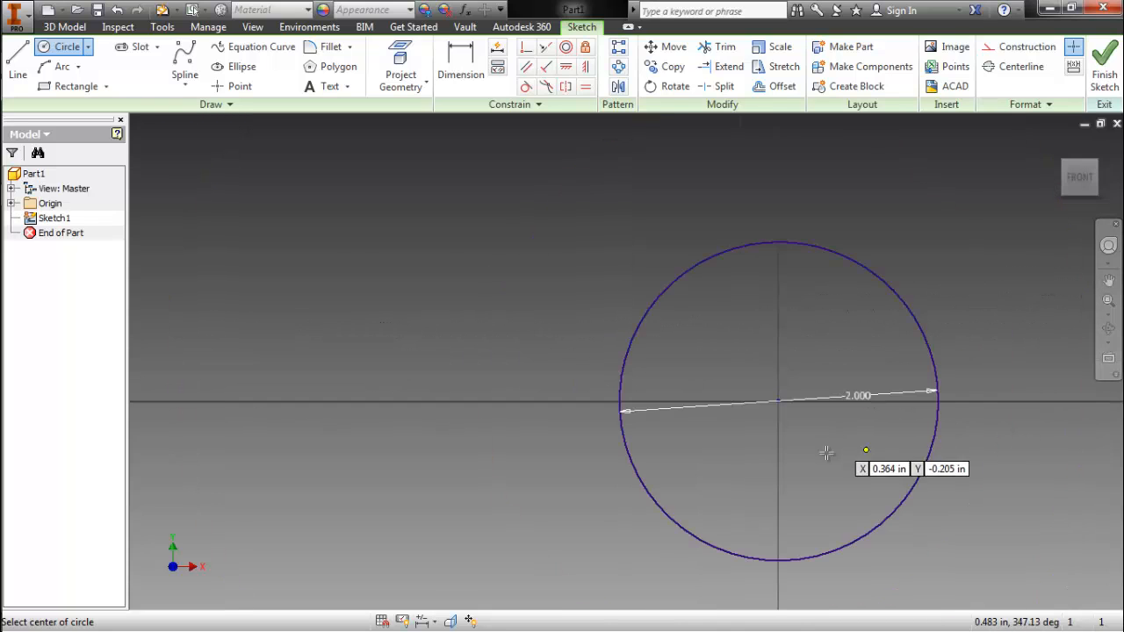
middle_click_drag(681, 394, 557, 374)
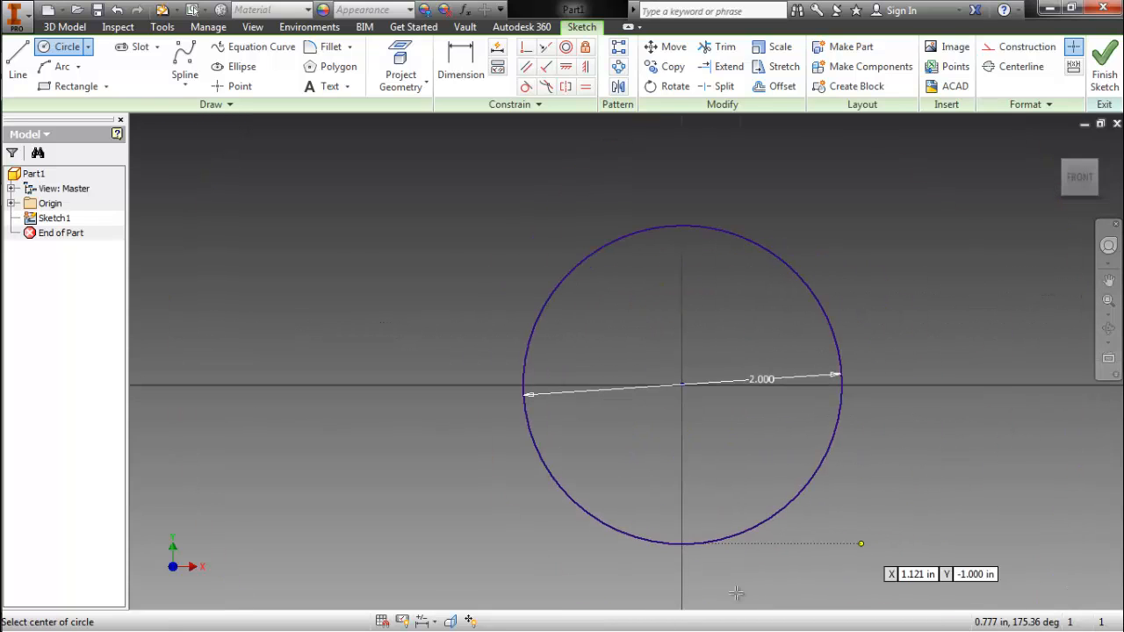
Exit the Circle command and finish the 2D sketch containing the circle.
right_click(817, 221)
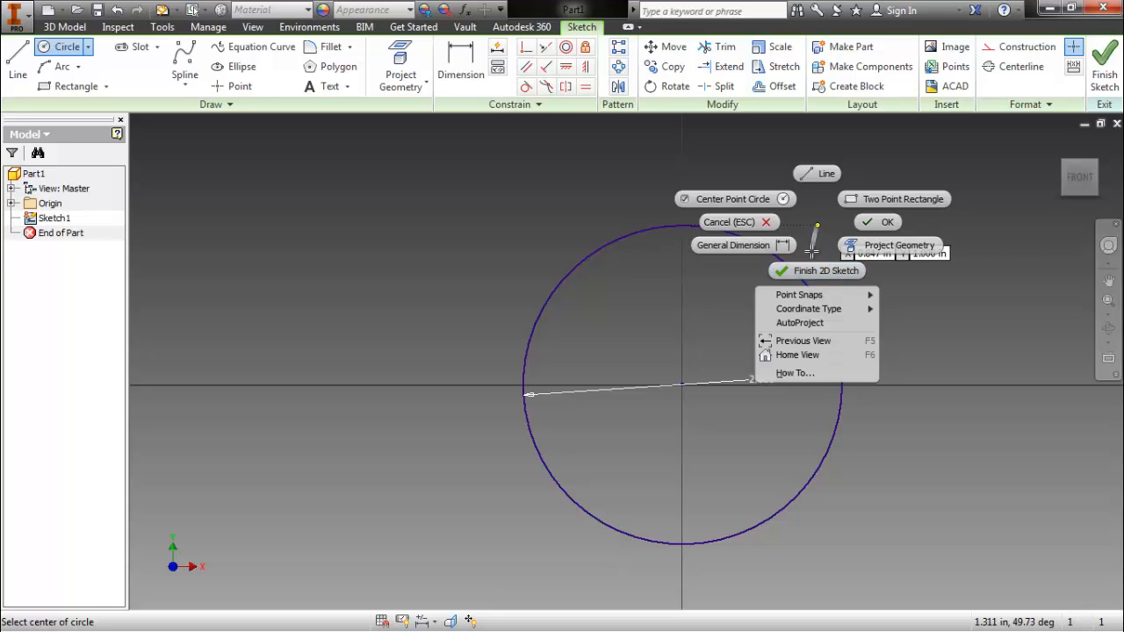
left_click(813, 249)
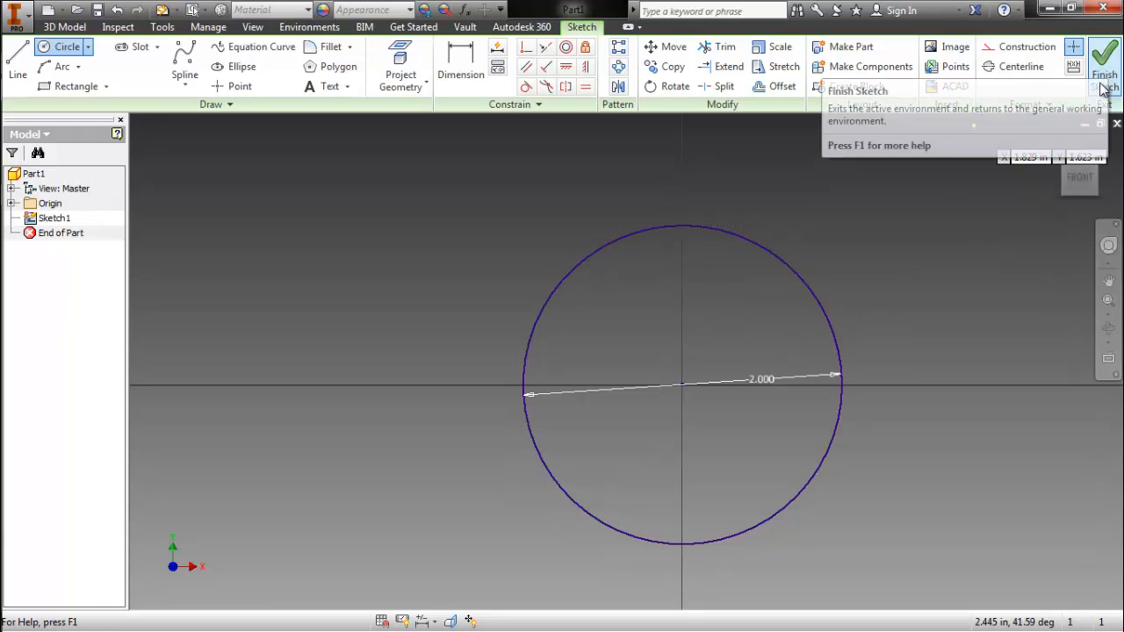
left_click(1104, 71)
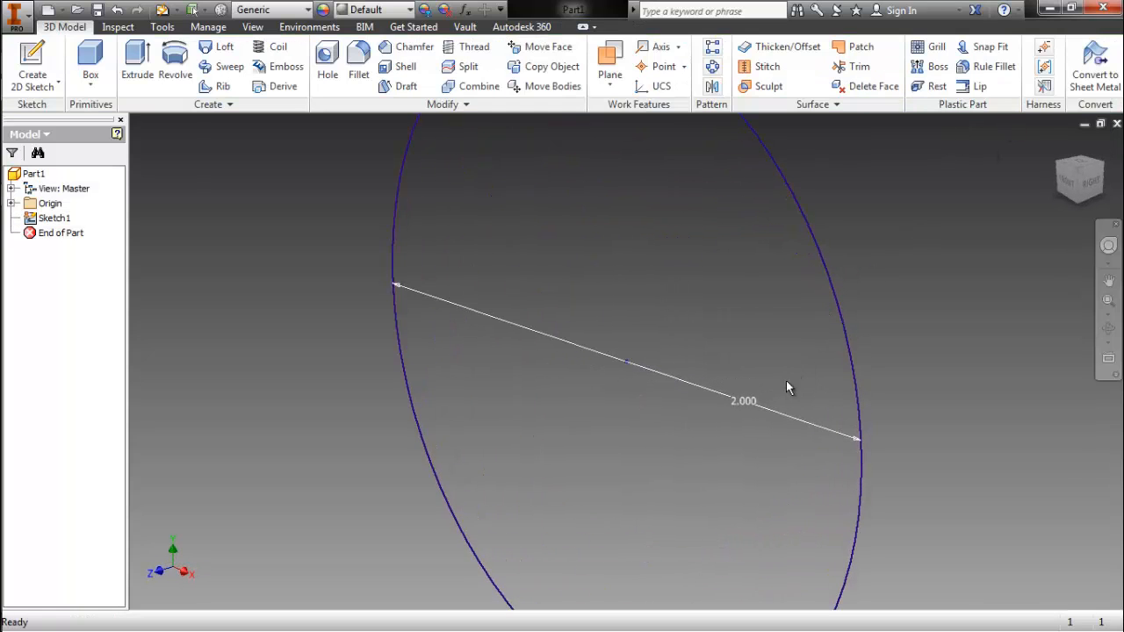
Examine the circle sketch from the home, front, top and tilted viewpoints, ending on the front view.
left_click(1060, 146)
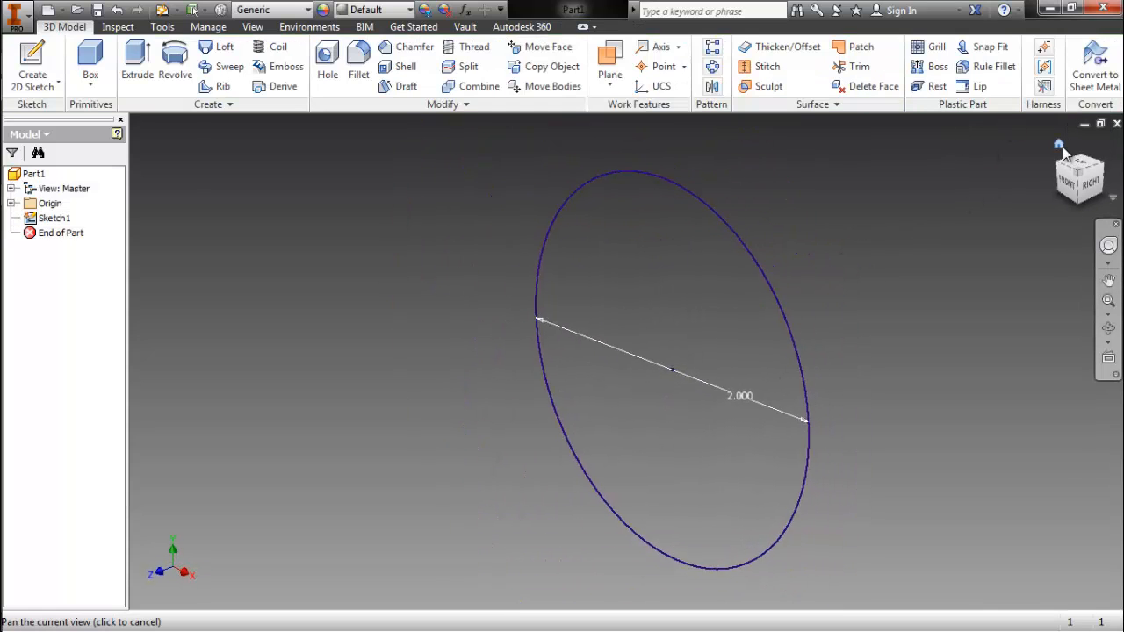
left_click(1075, 193)
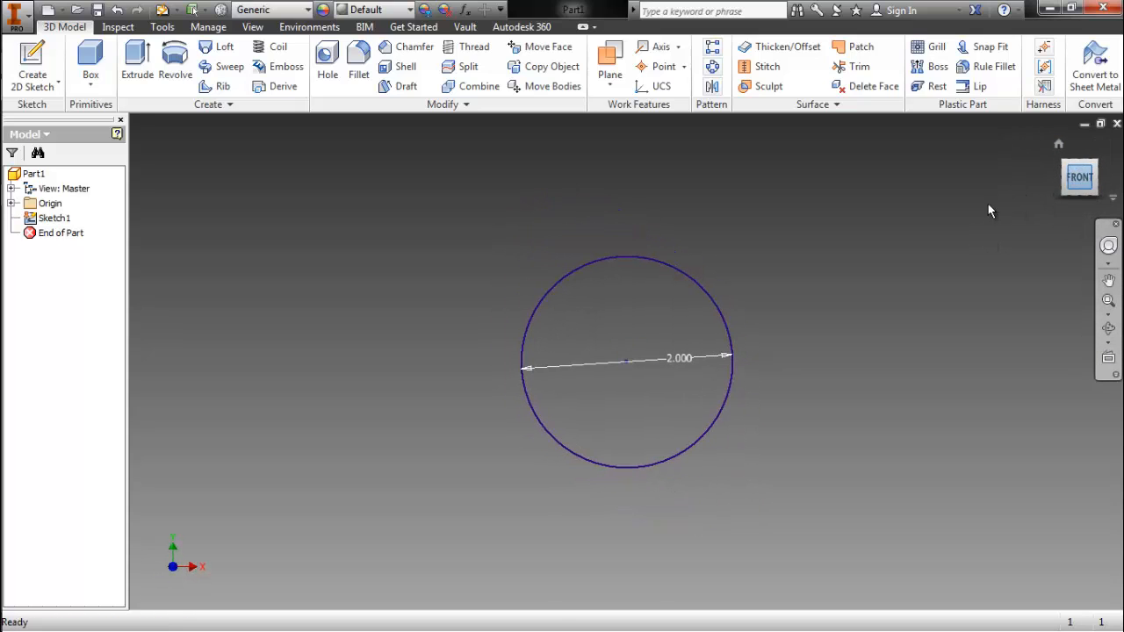
mouse_move(1079, 178)
left_mouse_down()
mouse_move(1041, 219)
mouse_move(1097, 196)
mouse_move(963, 284)
mouse_move(872, 372)
left_mouse_up()
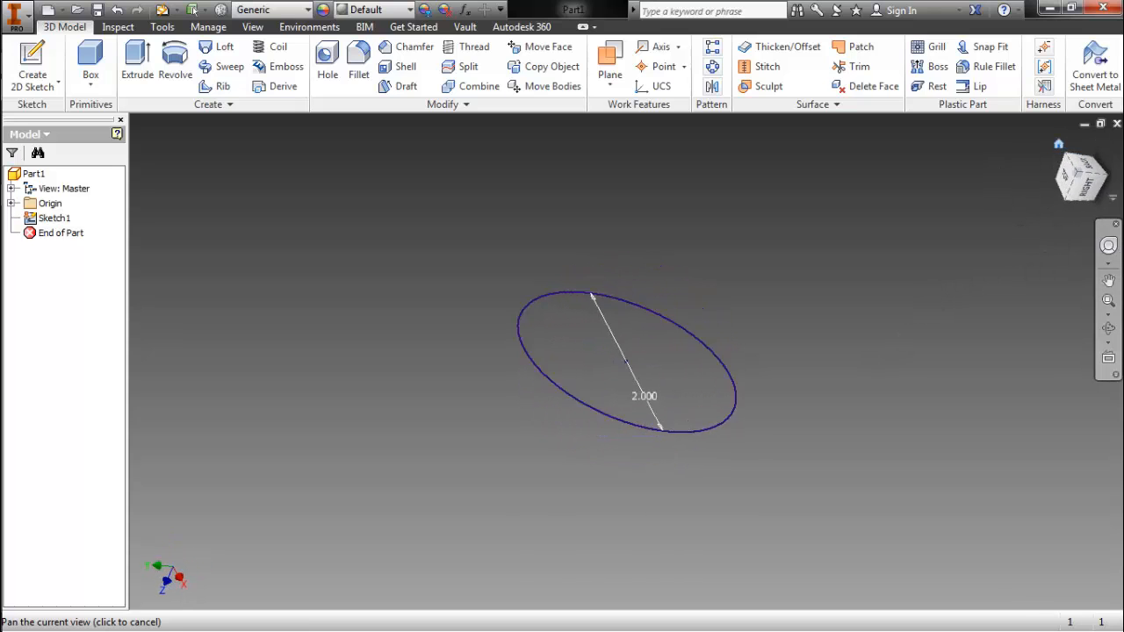
left_click(1083, 174)
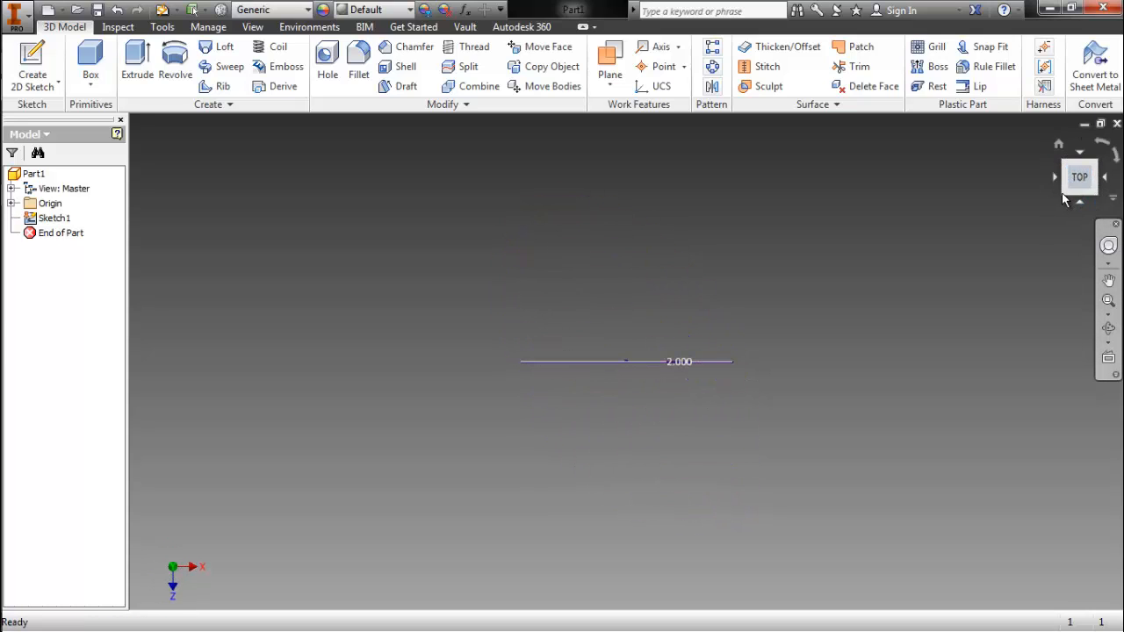
left_click(1067, 200)
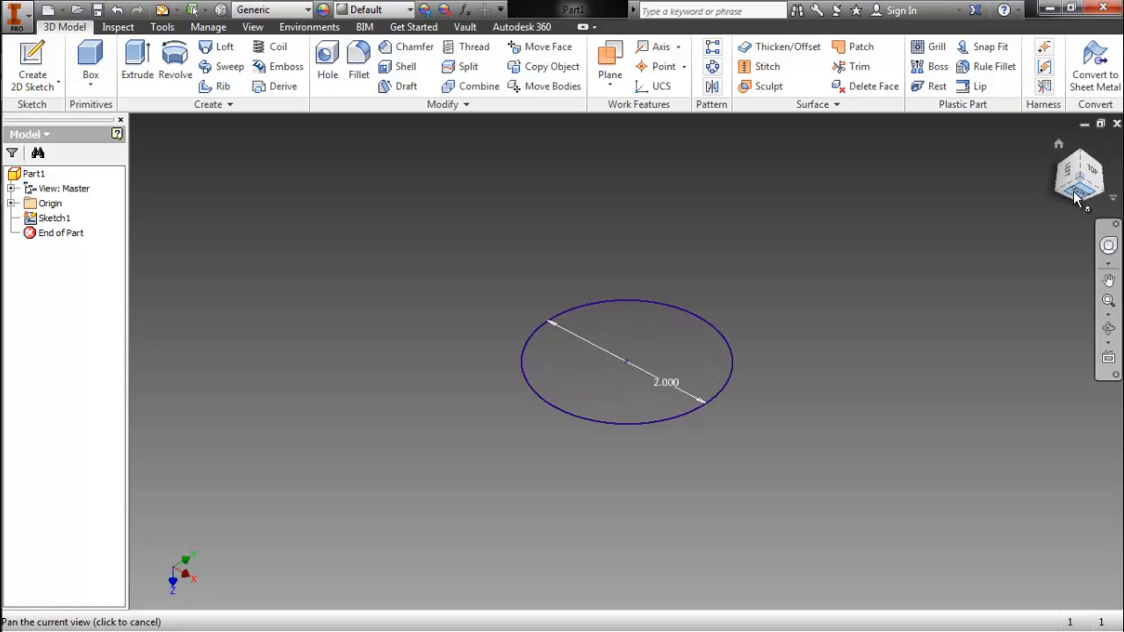
left_click(1078, 195)
left_click(1104, 142)
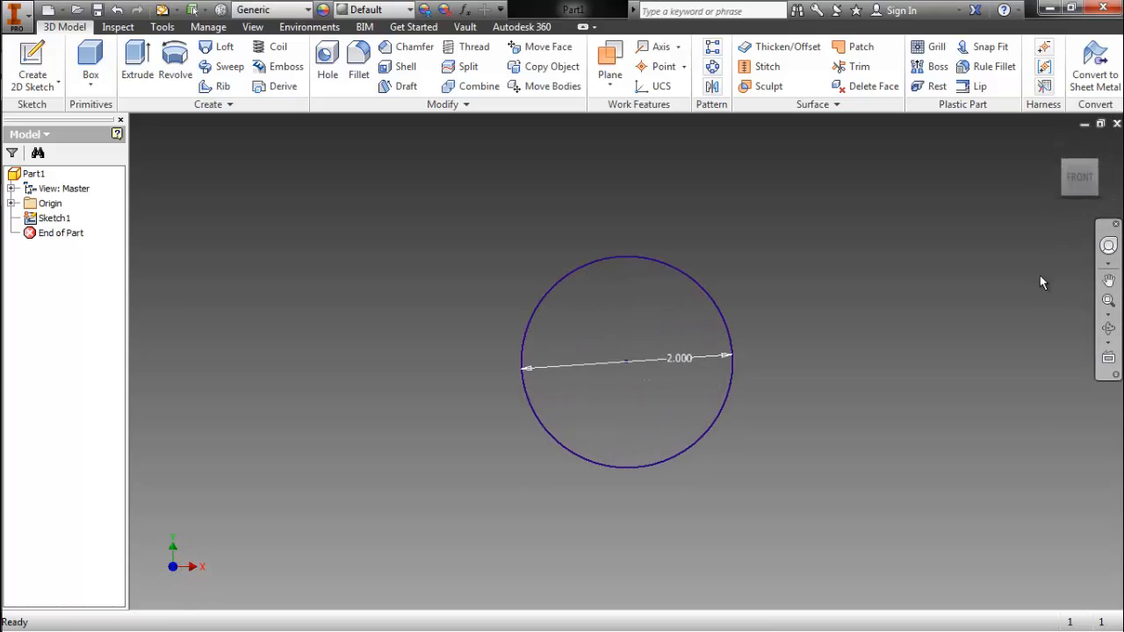
left_click(1061, 145)
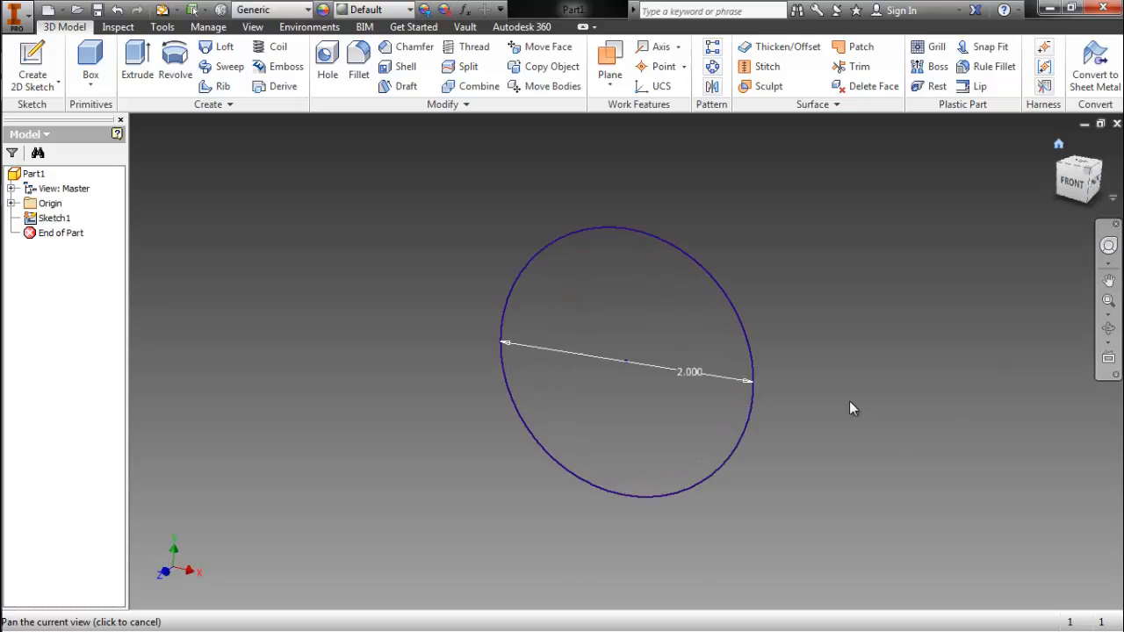
left_click(1108, 280)
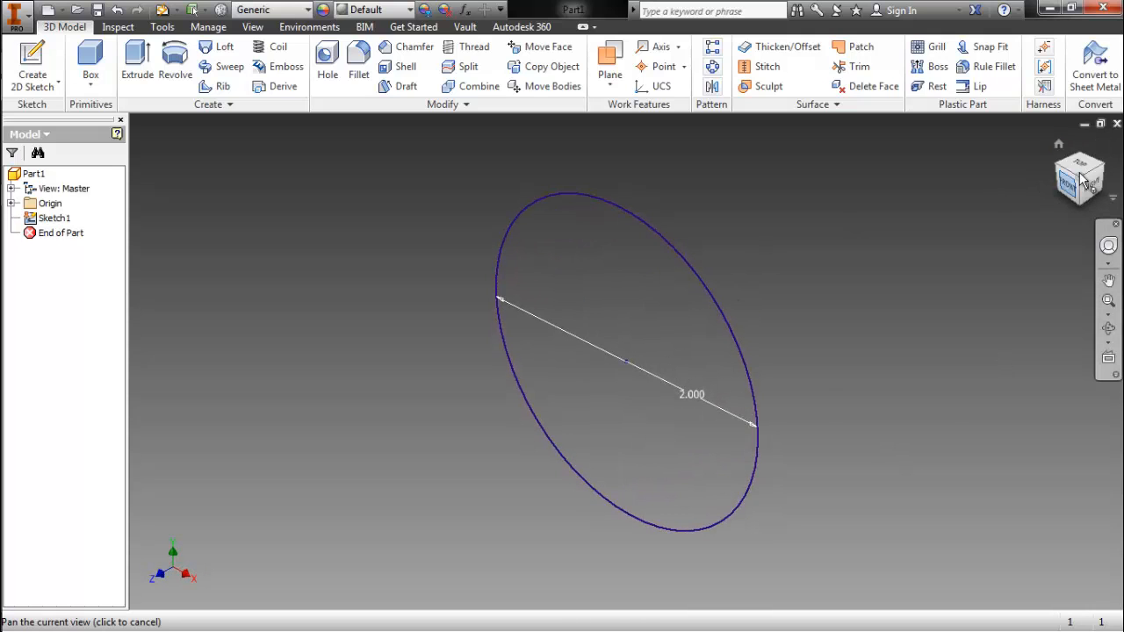
left_click(1062, 177)
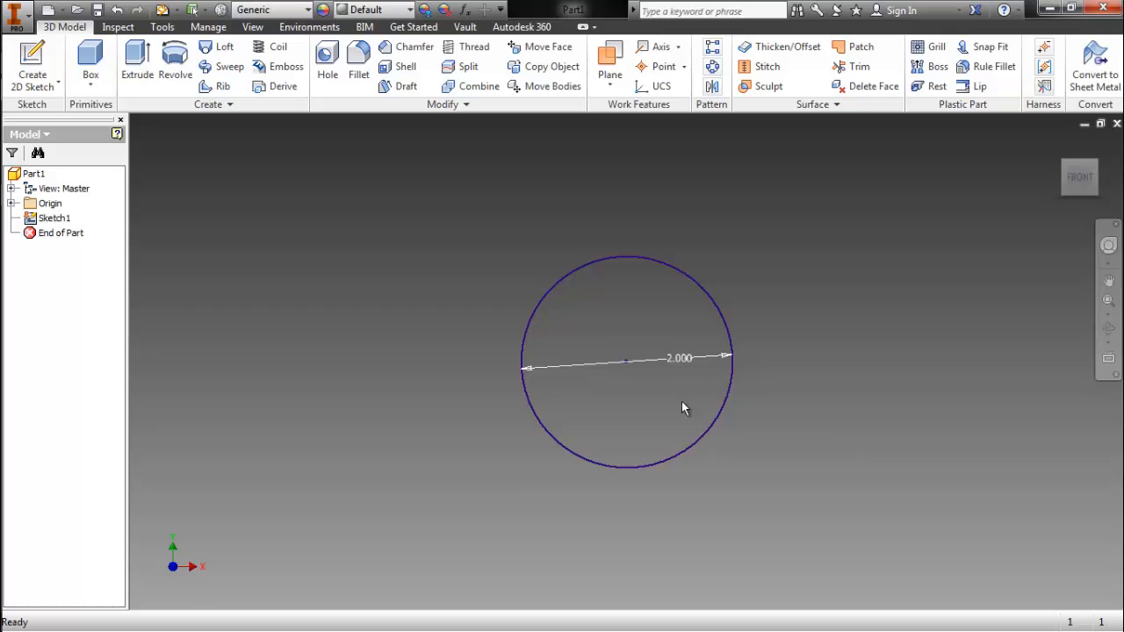
Extrude the circle profile by a distance of .5 in to make a solid disc.
right_click(459, 245)
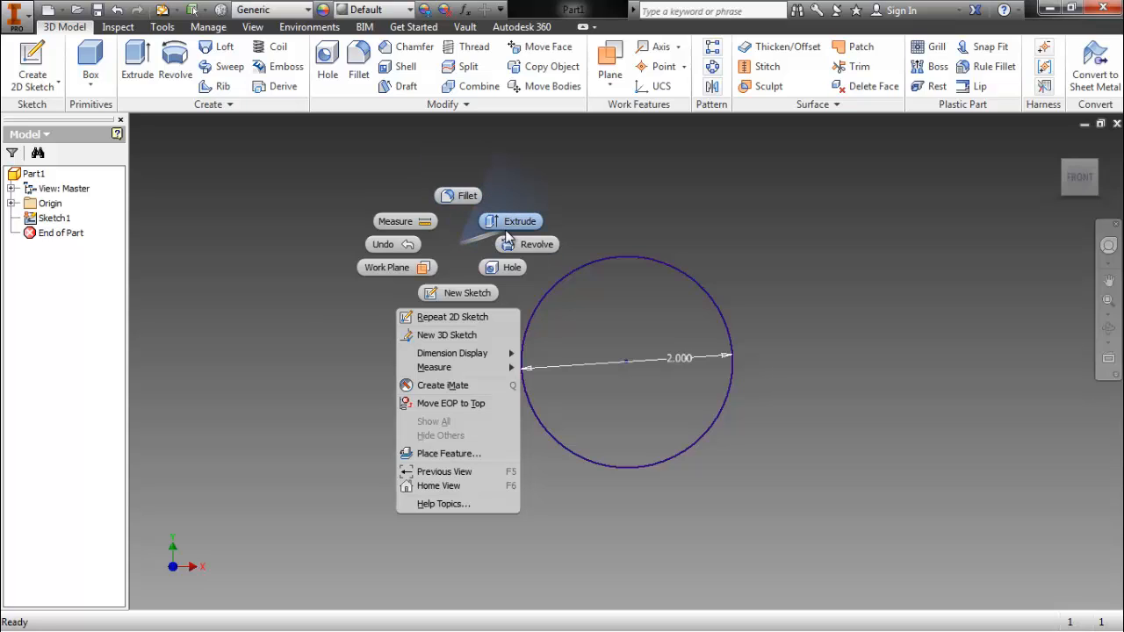
left_click(459, 260)
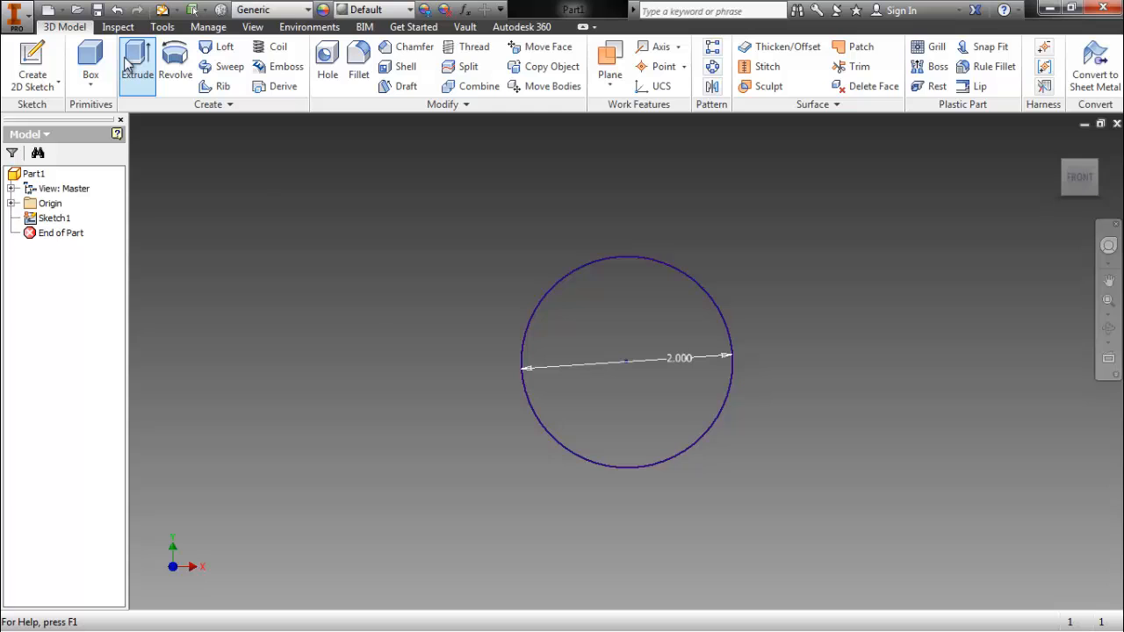
right_click(342, 289)
left_click(392, 261)
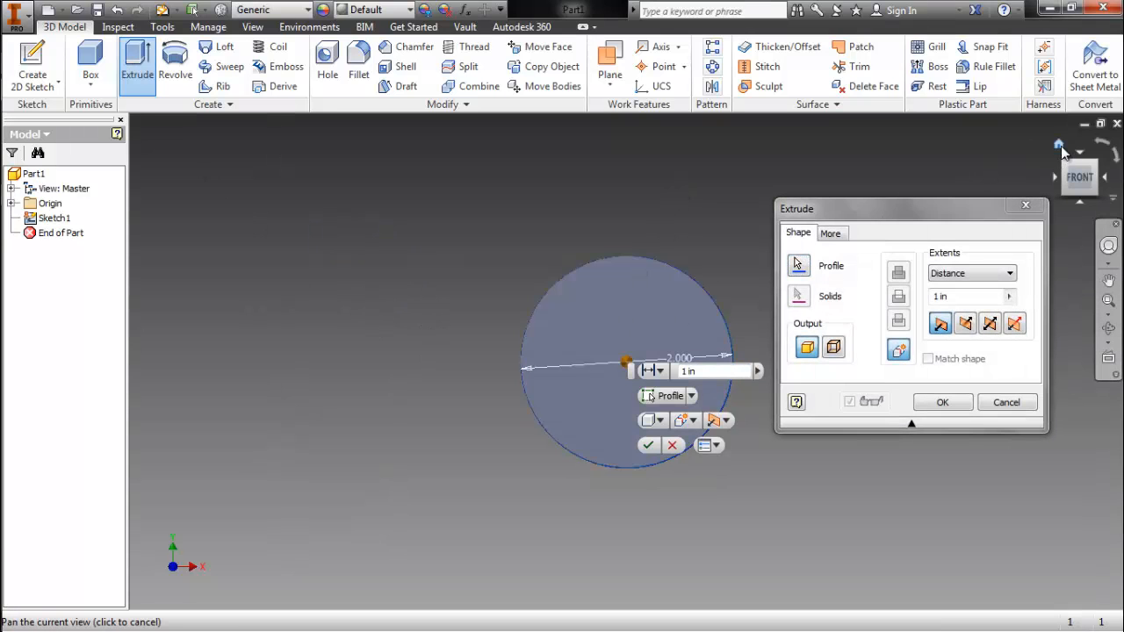
left_click(1060, 146)
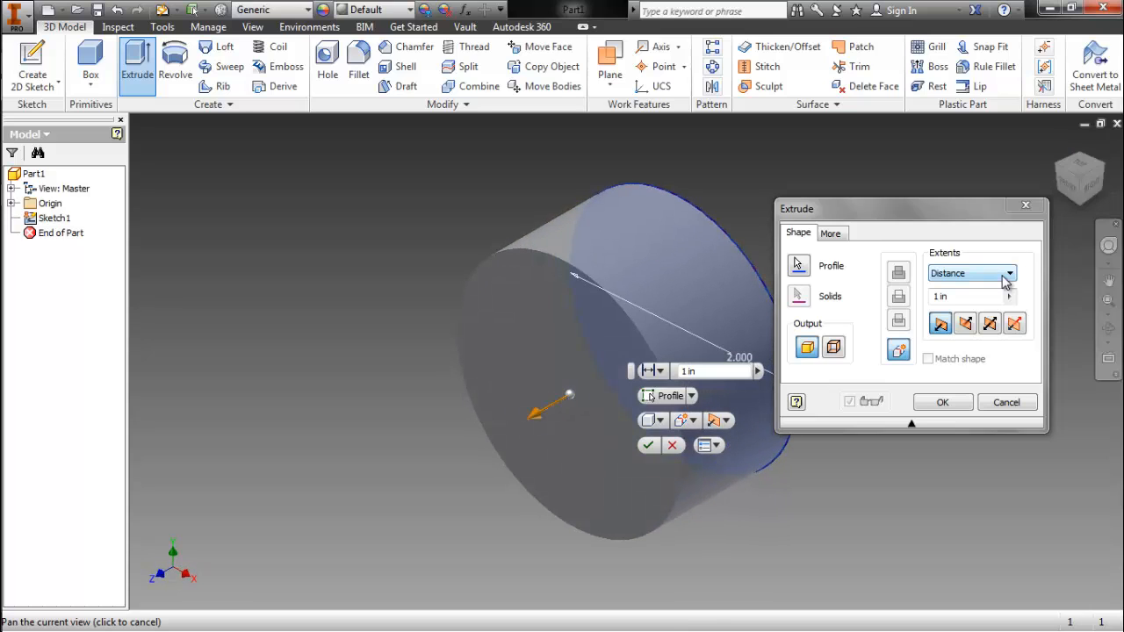
left_click(938, 297)
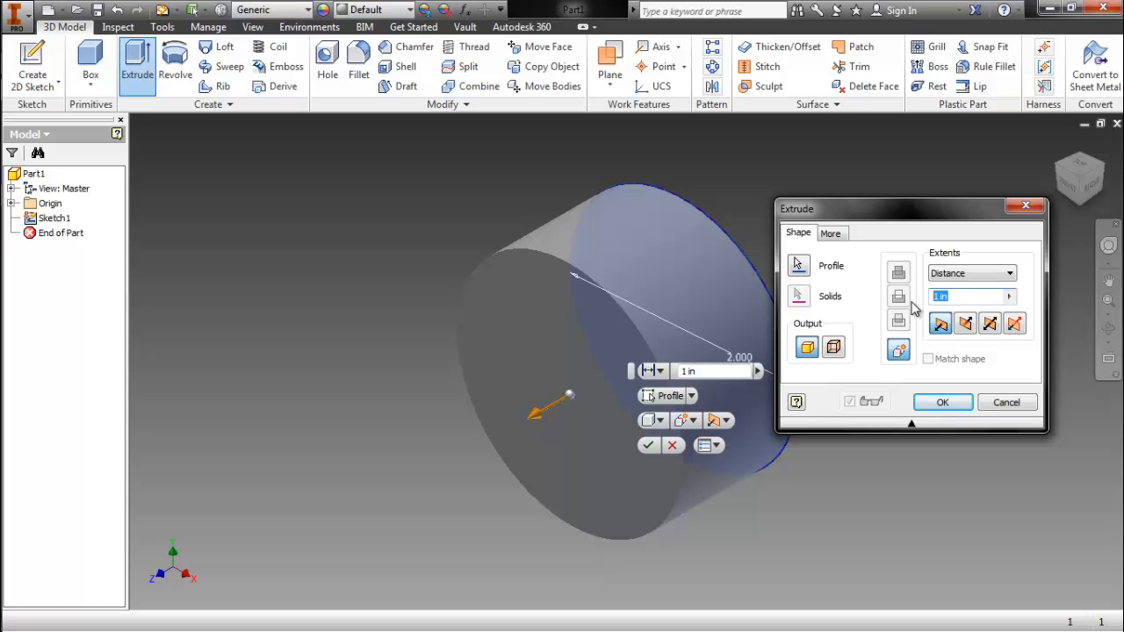
key("BackSpace")
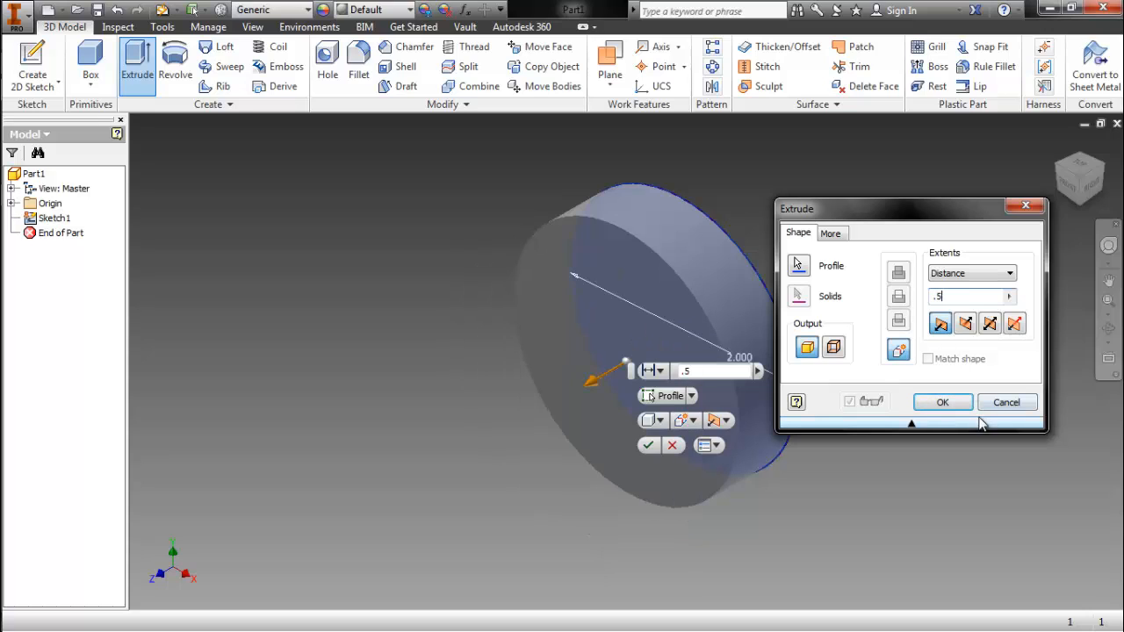
left_click(953, 402)
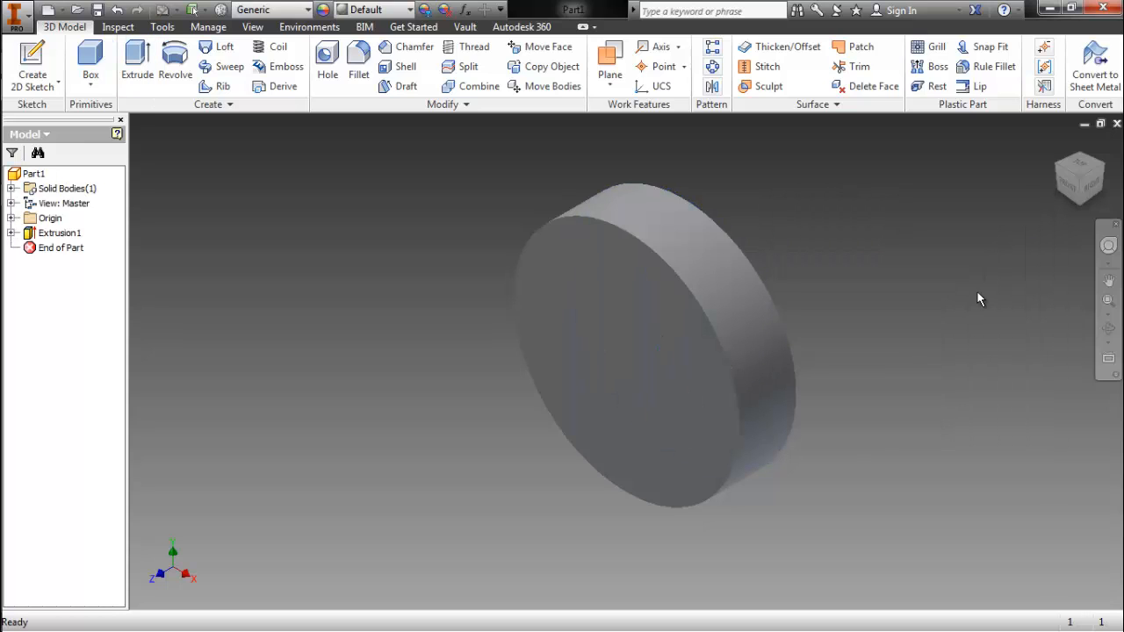
Start a new 2D sketch on the front circular face of the disc.
middle_click_drag(1076, 144, 1065, 155)
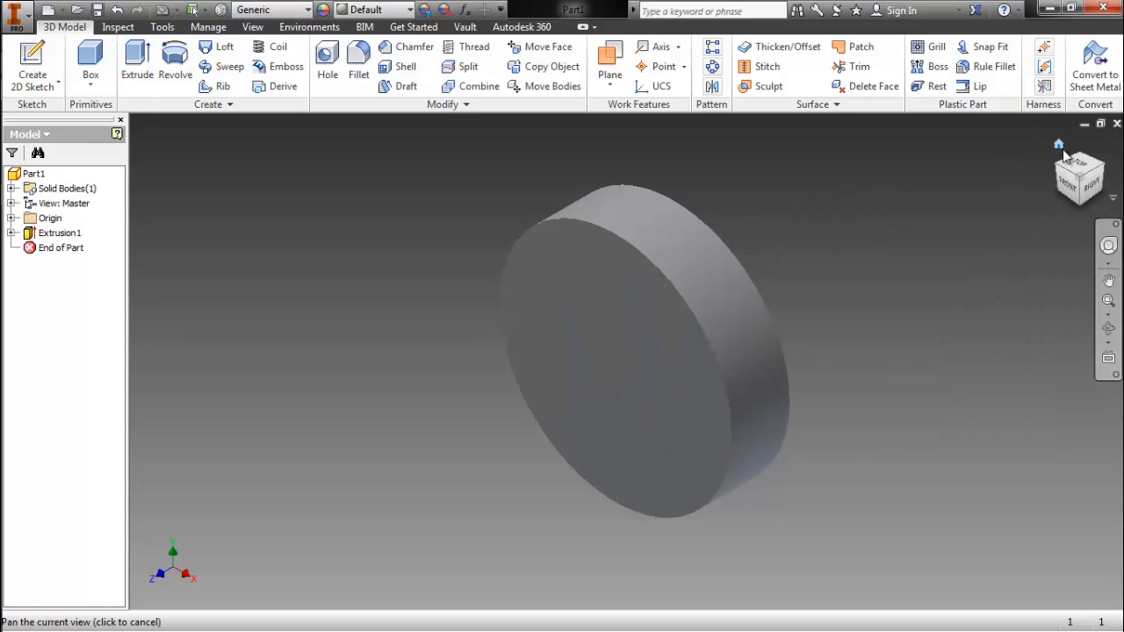
mouse_move(1080, 183)
left_mouse_down()
mouse_move(1117, 191)
mouse_move(1046, 199)
left_mouse_up()
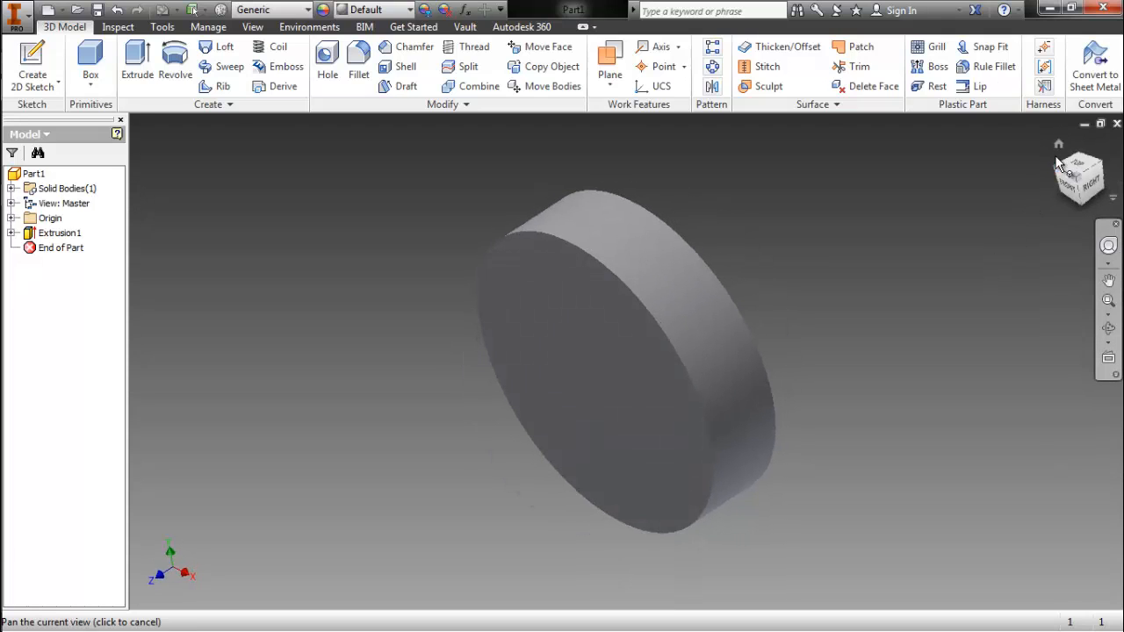
key("Escape")
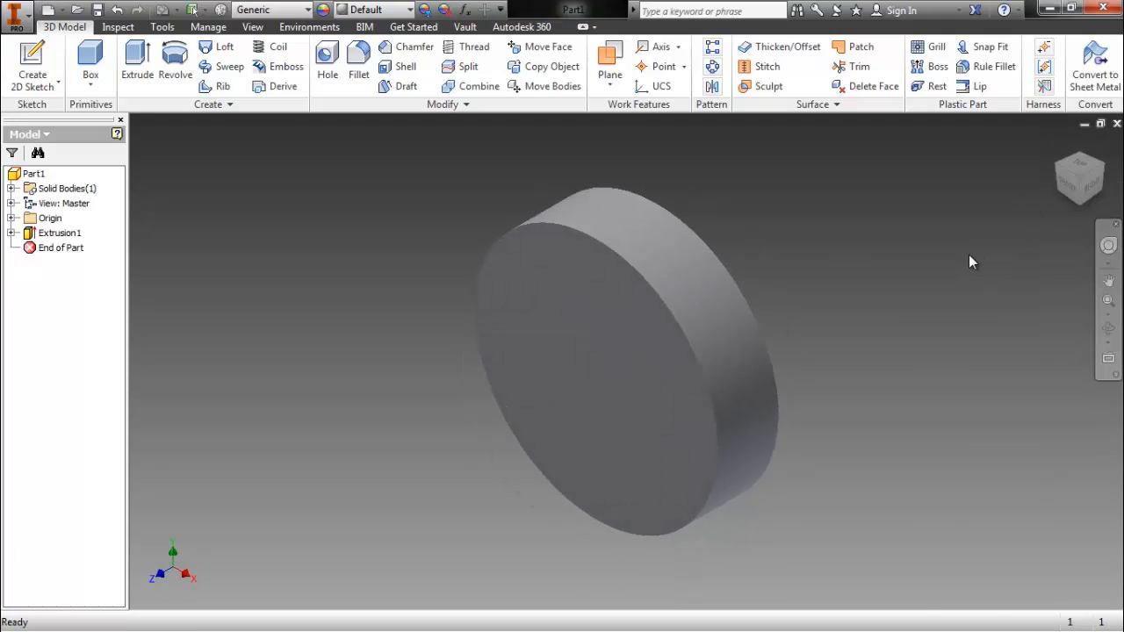
right_click(971, 261)
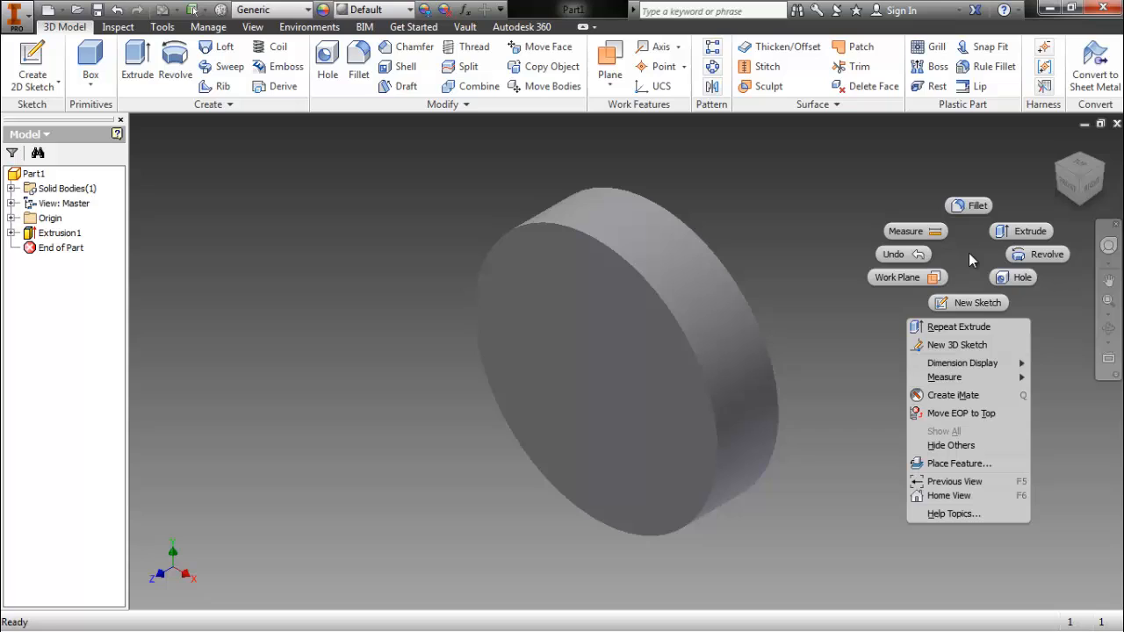
left_click(971, 302)
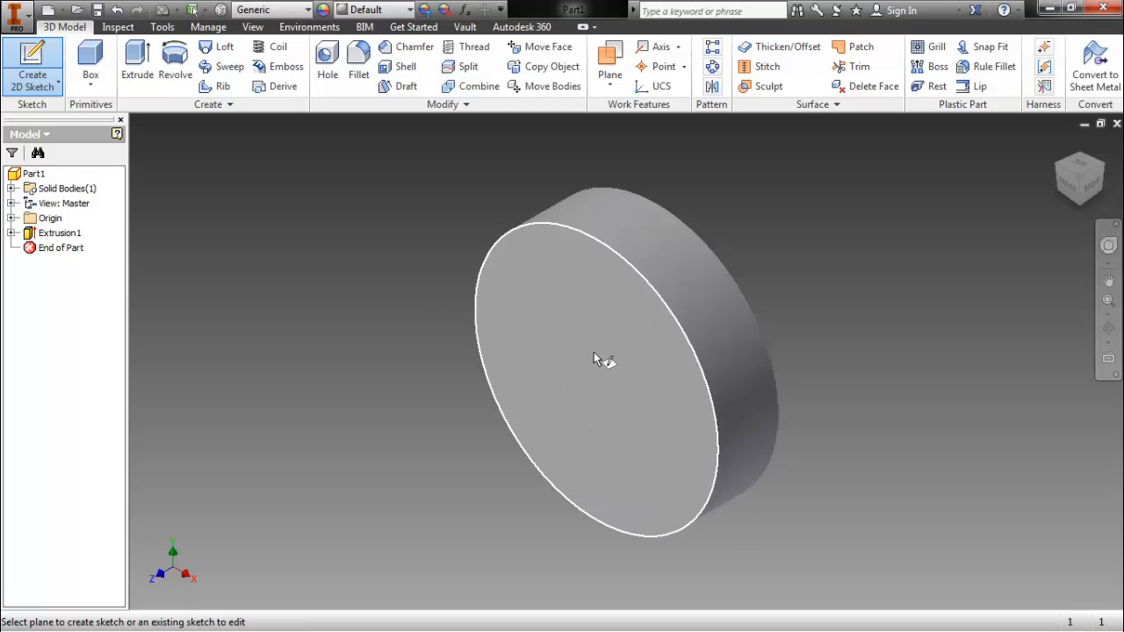
left_click(1084, 161)
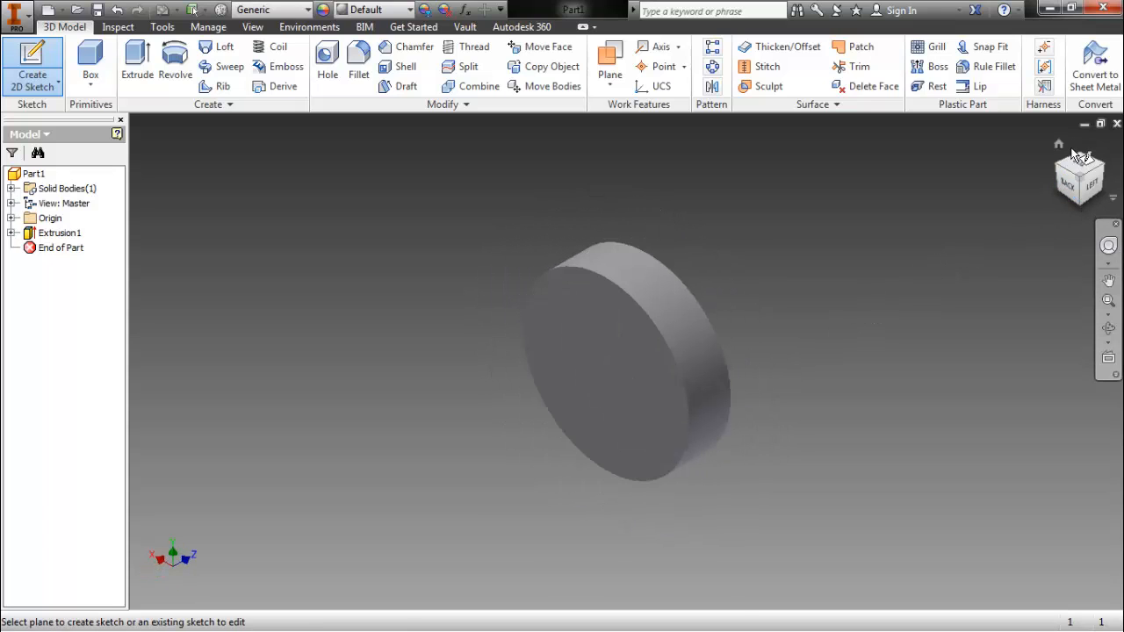
left_click_drag(1067, 154, 622, 366)
left_click(618, 375)
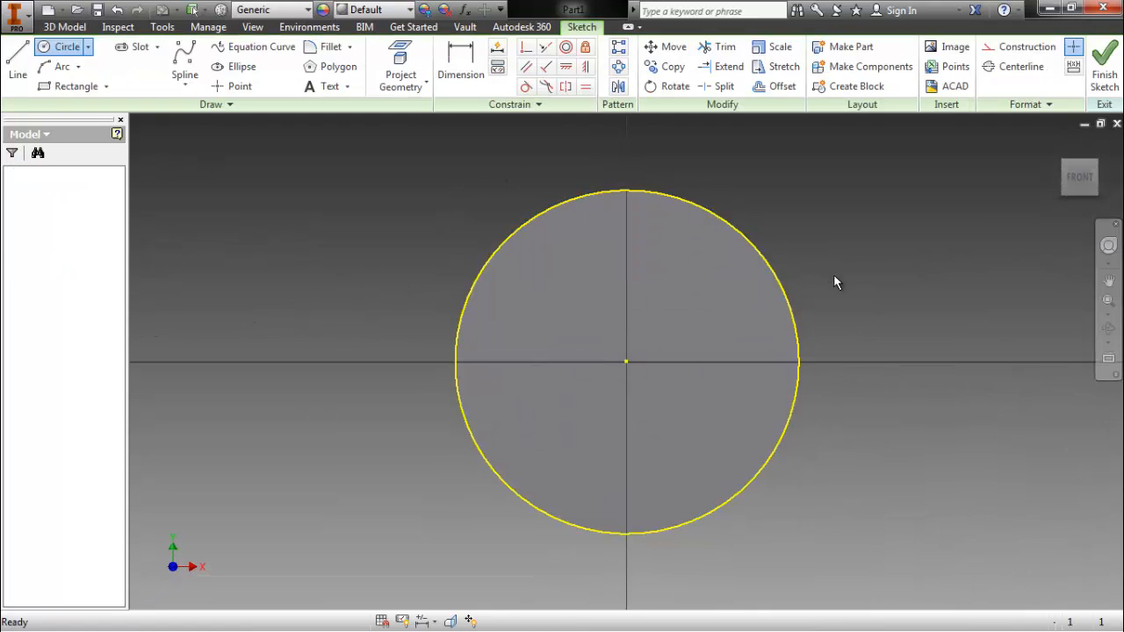
Sketch a .5 in diameter circle centred on the disc's front face and finish the 2D sketch.
right_click(849, 235)
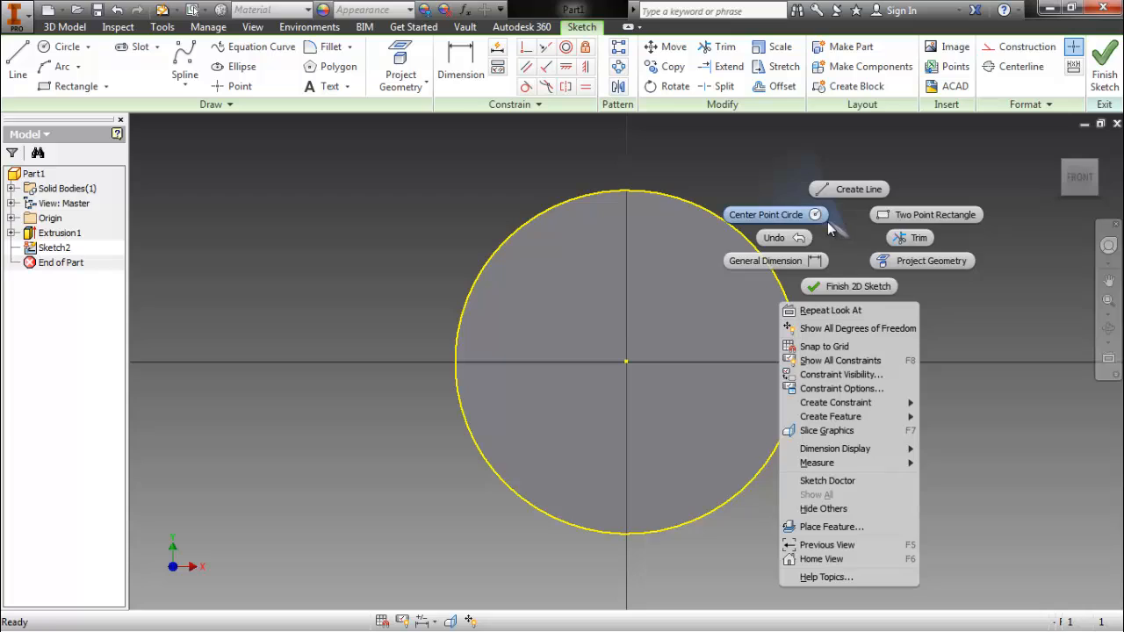
left_click(769, 214)
left_click(626, 362)
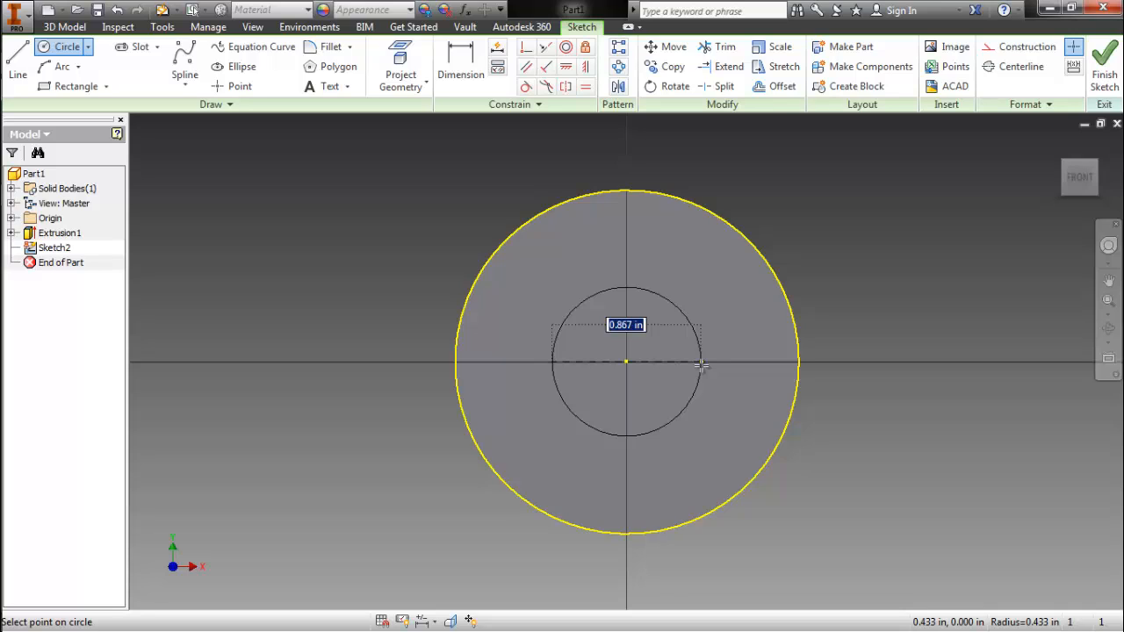
type(".5")
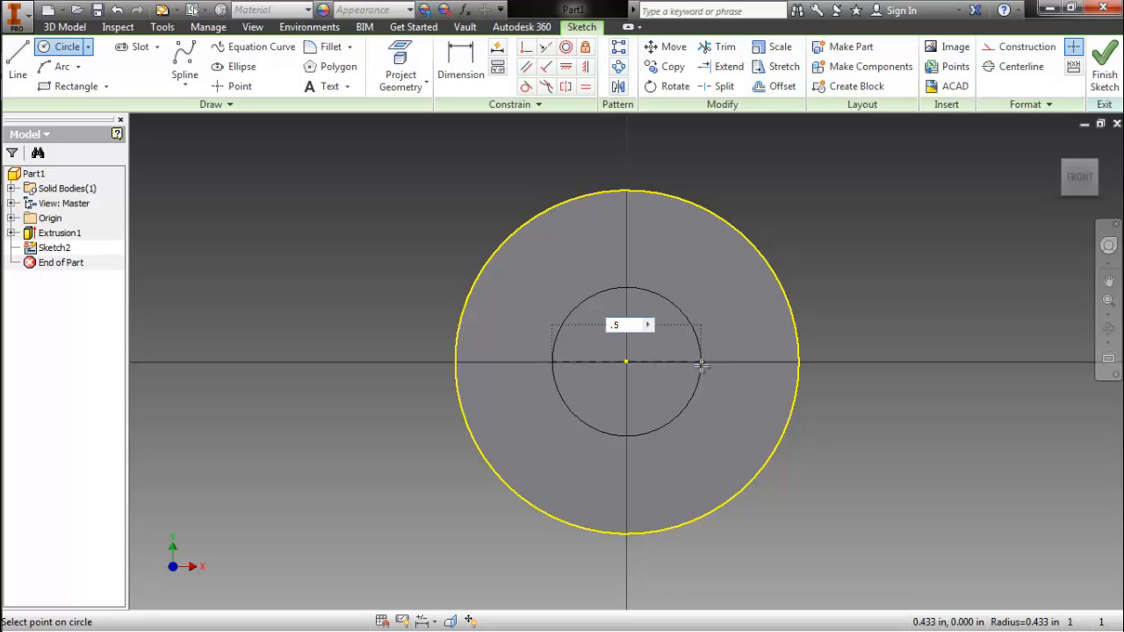
key("Return")
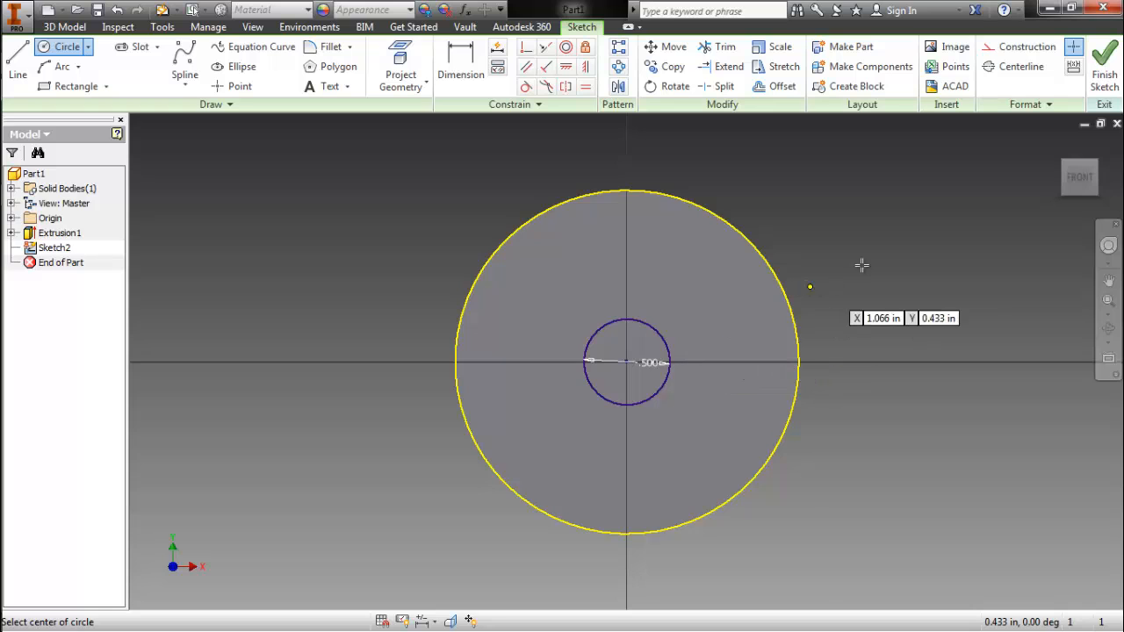
right_click(861, 265)
left_click(840, 314)
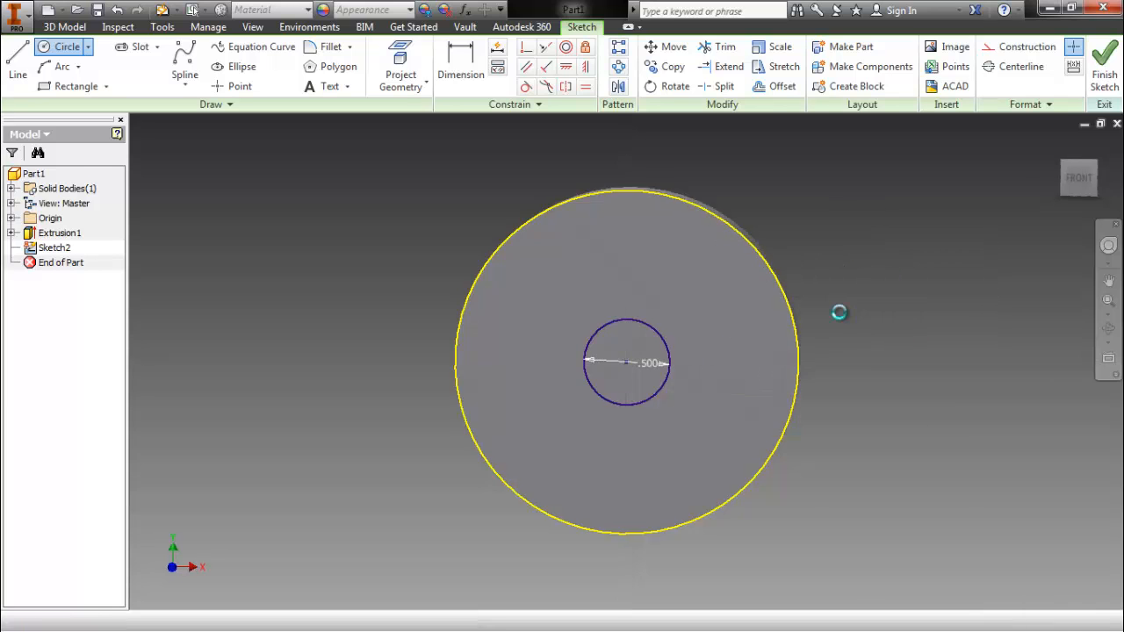
Extrude the small circle profile outward by 1 in, joined to the disc as a central shaft.
right_click(850, 301)
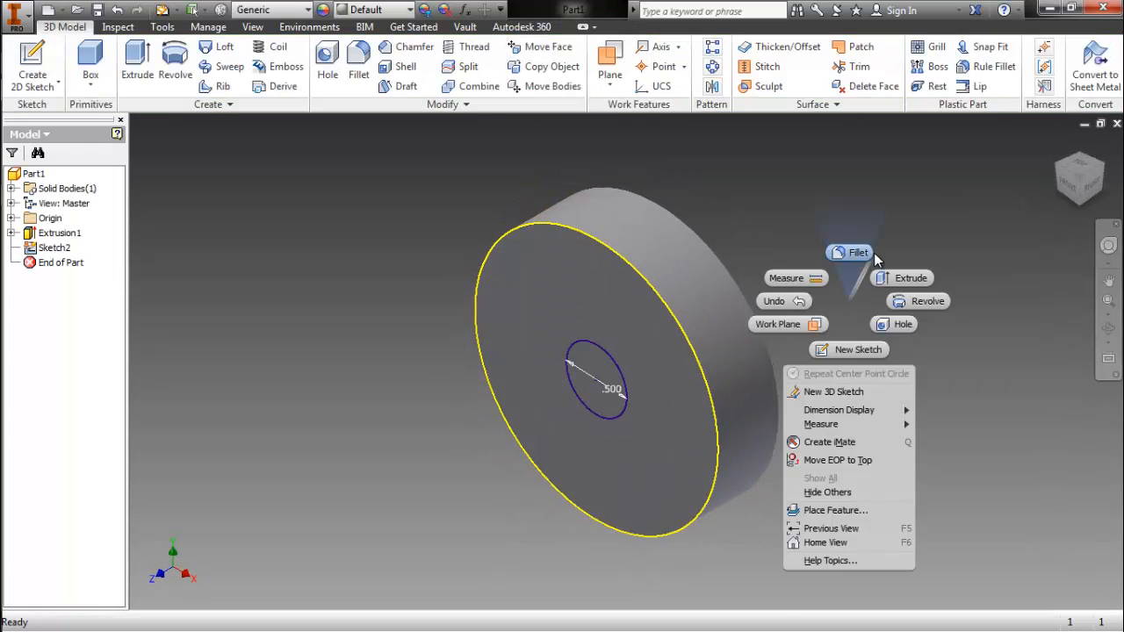
left_click(911, 278)
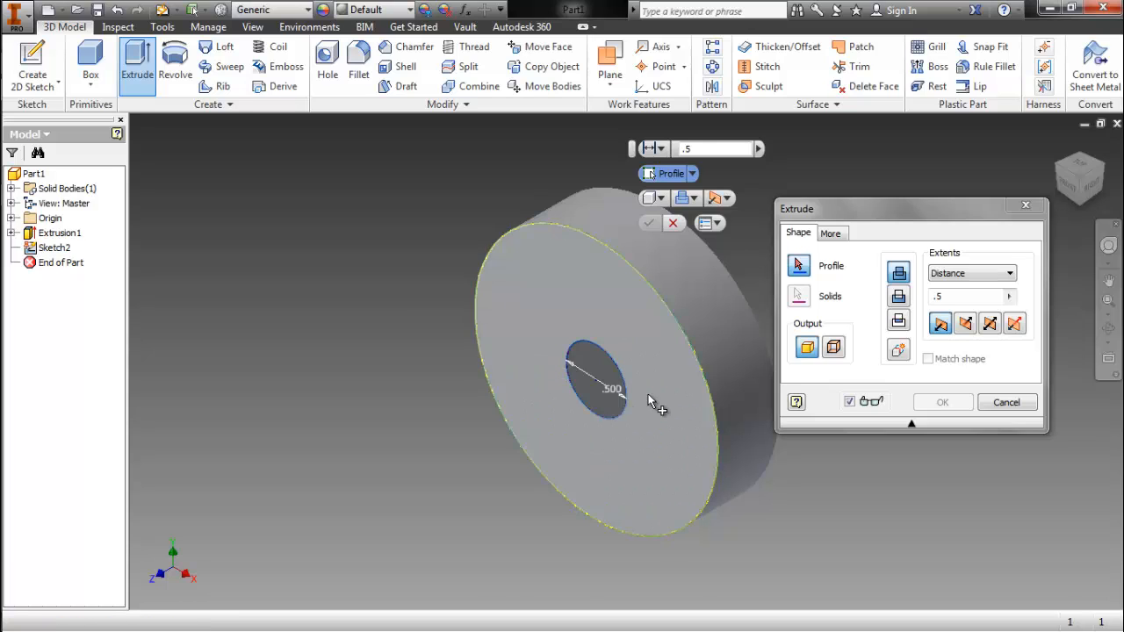
left_click(594, 391)
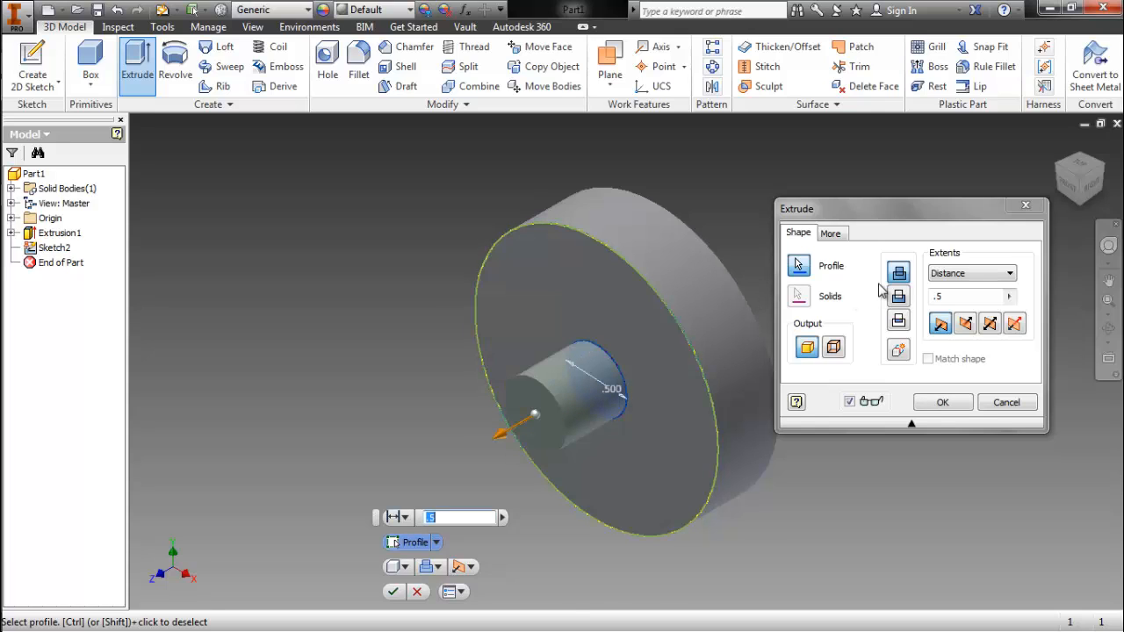
left_click(968, 296)
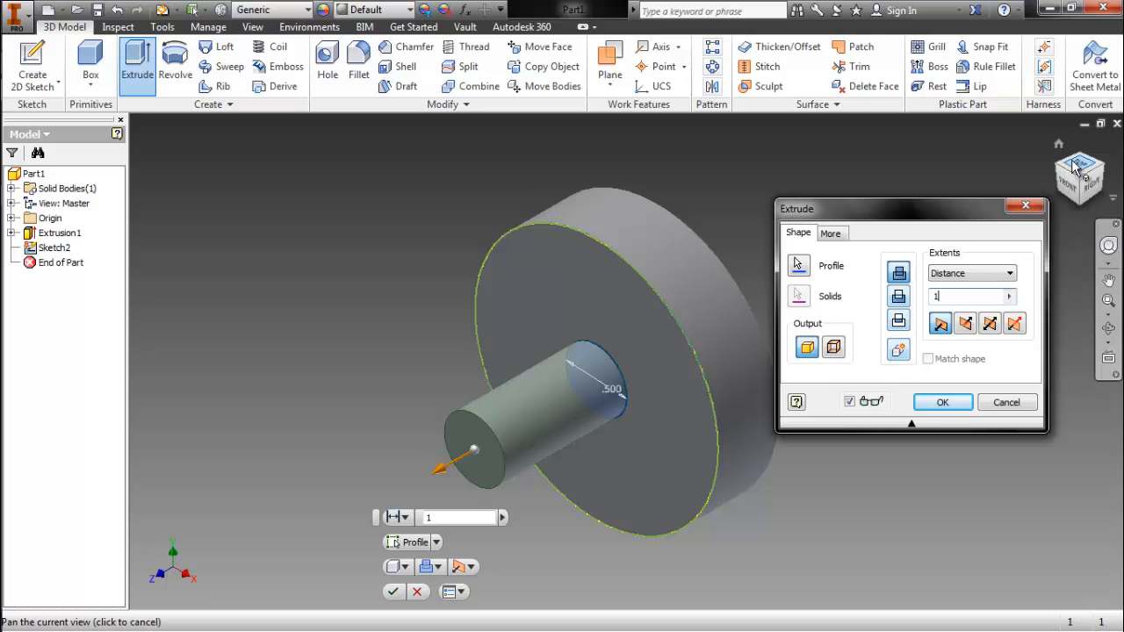
left_click(1091, 178)
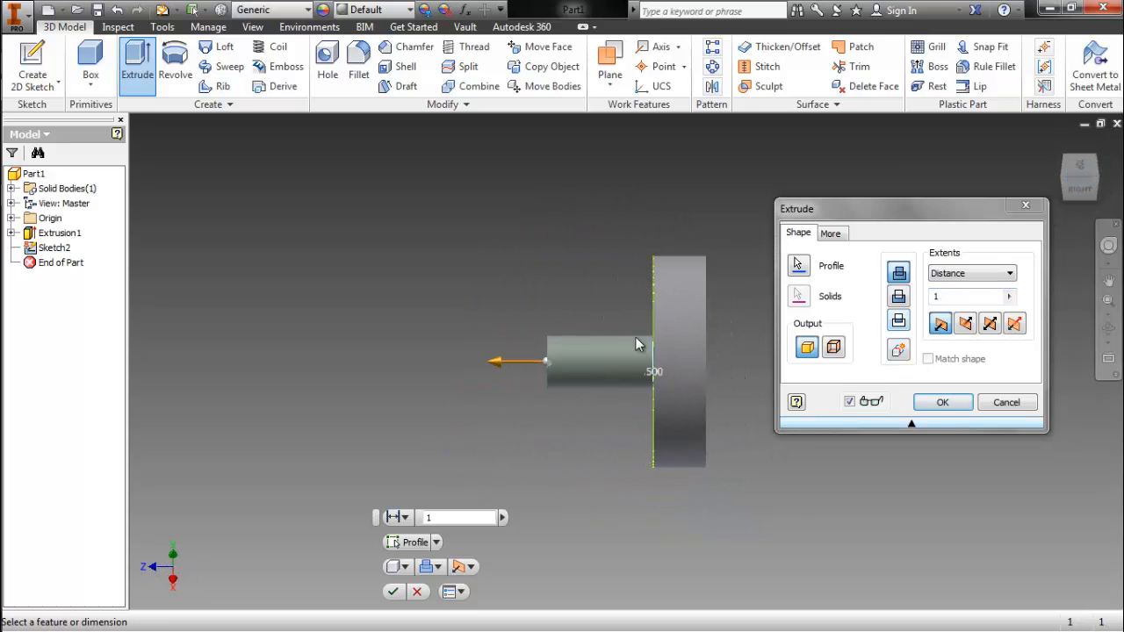
left_click(936, 404)
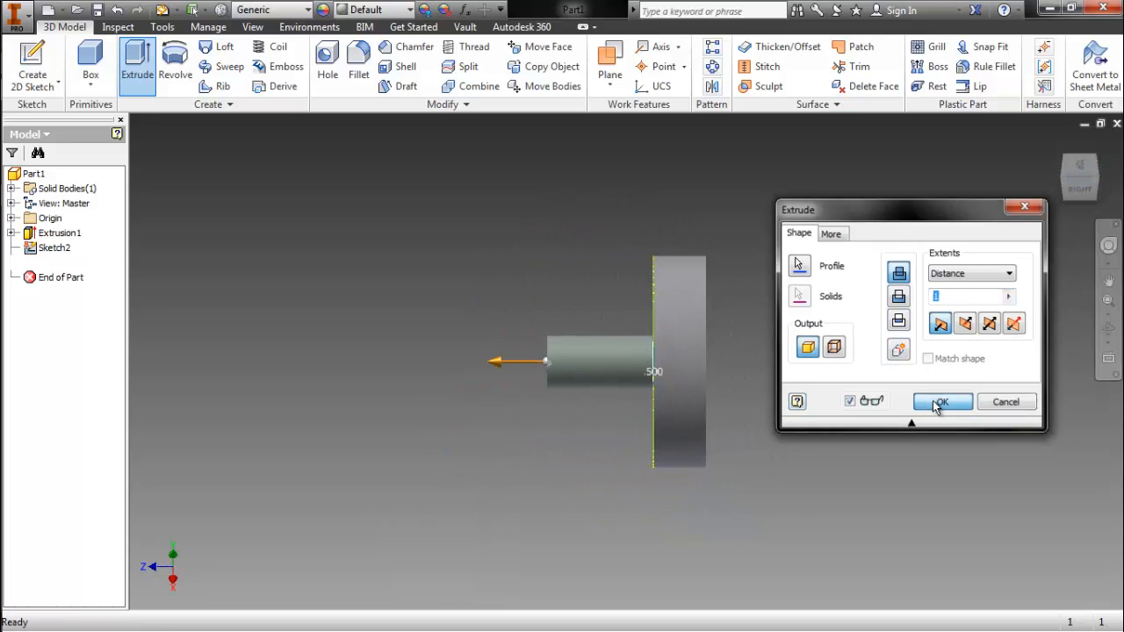
Save the part as Wheel in the Car Animation tut folder, with the Autodesk Inventor Parts (*.ipt) file type.
left_click(1059, 145)
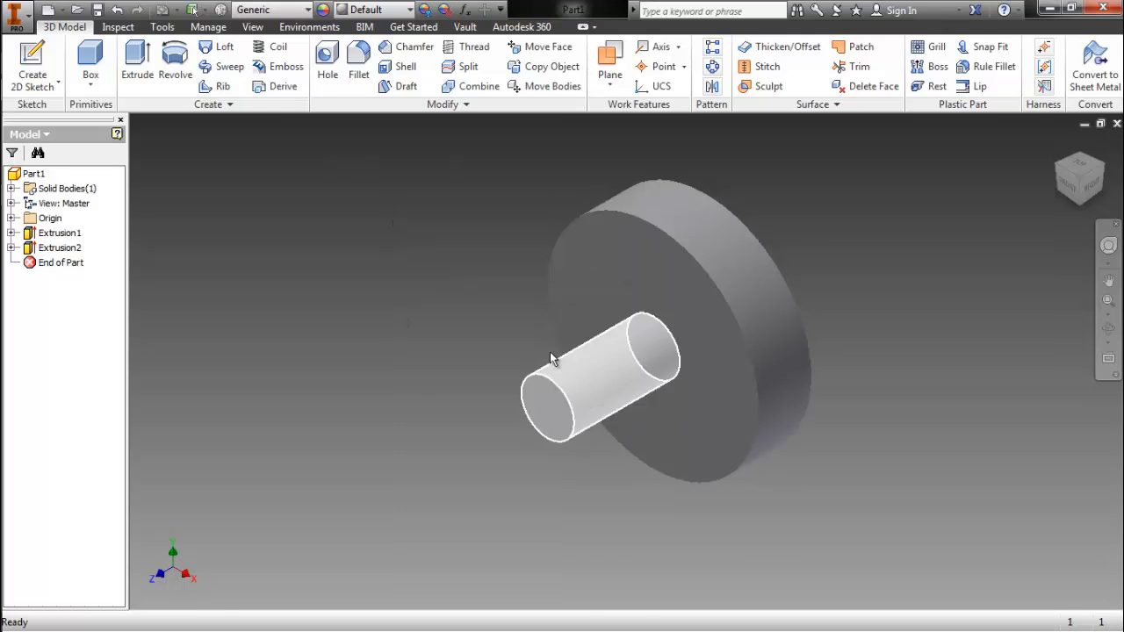
right_click(462, 331)
key("Escape")
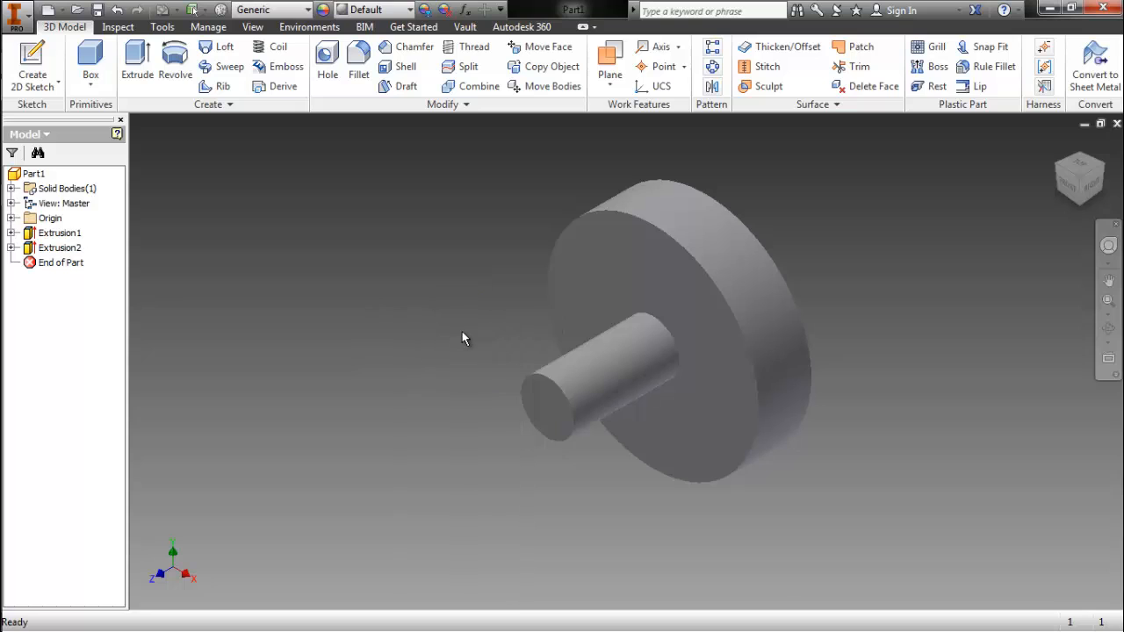
key("ctrl+s")
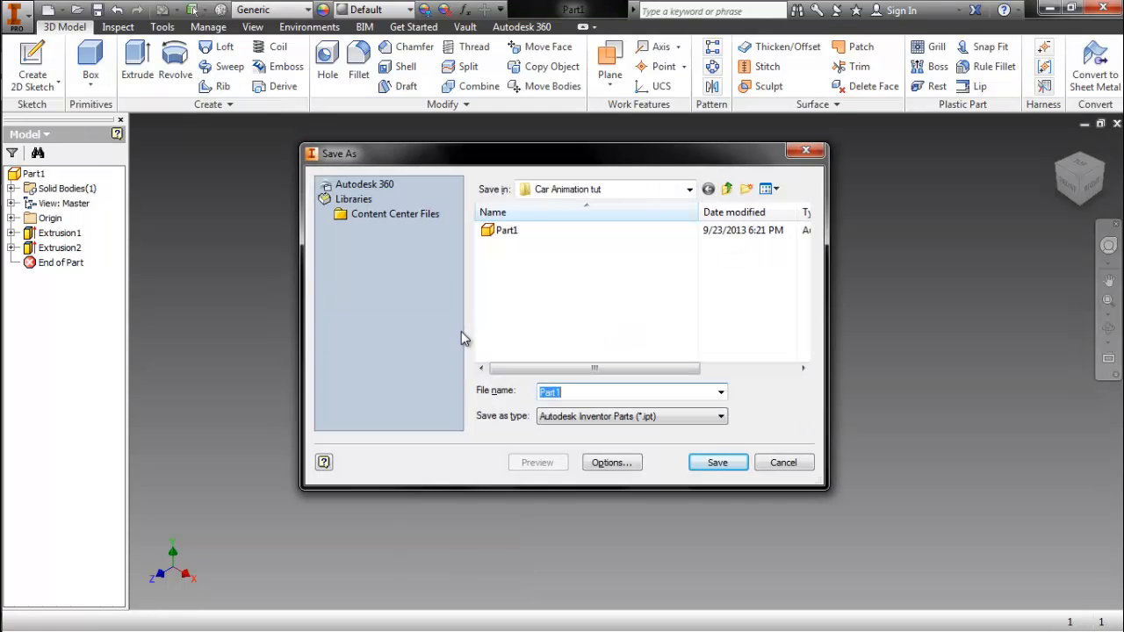
left_click(523, 232)
left_click(523, 232)
left_click(573, 390)
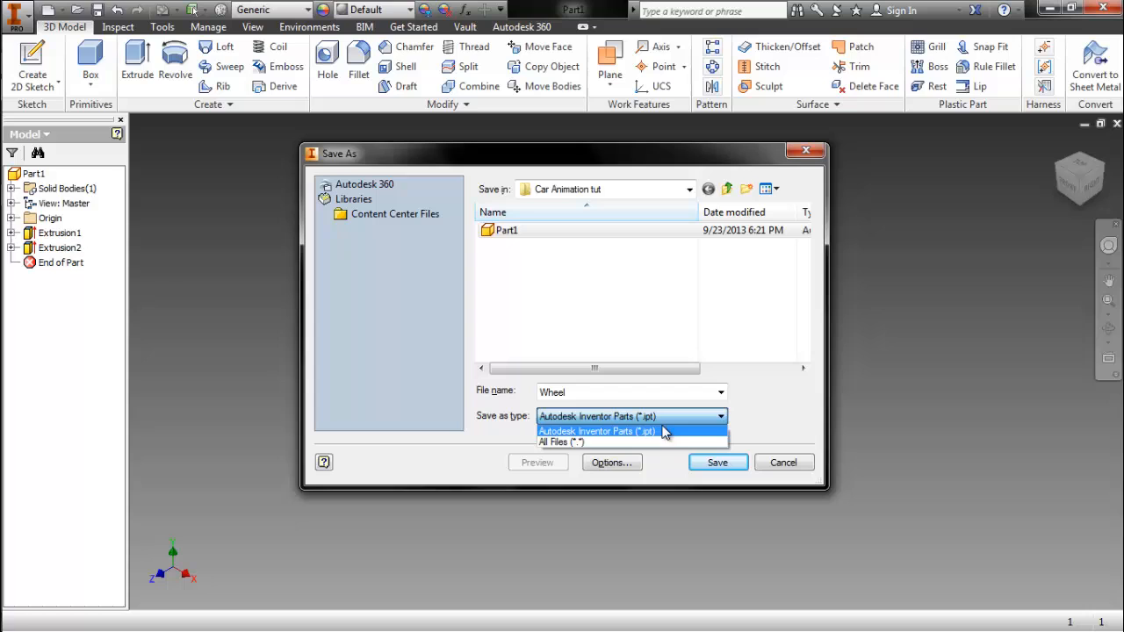
left_click(618, 432)
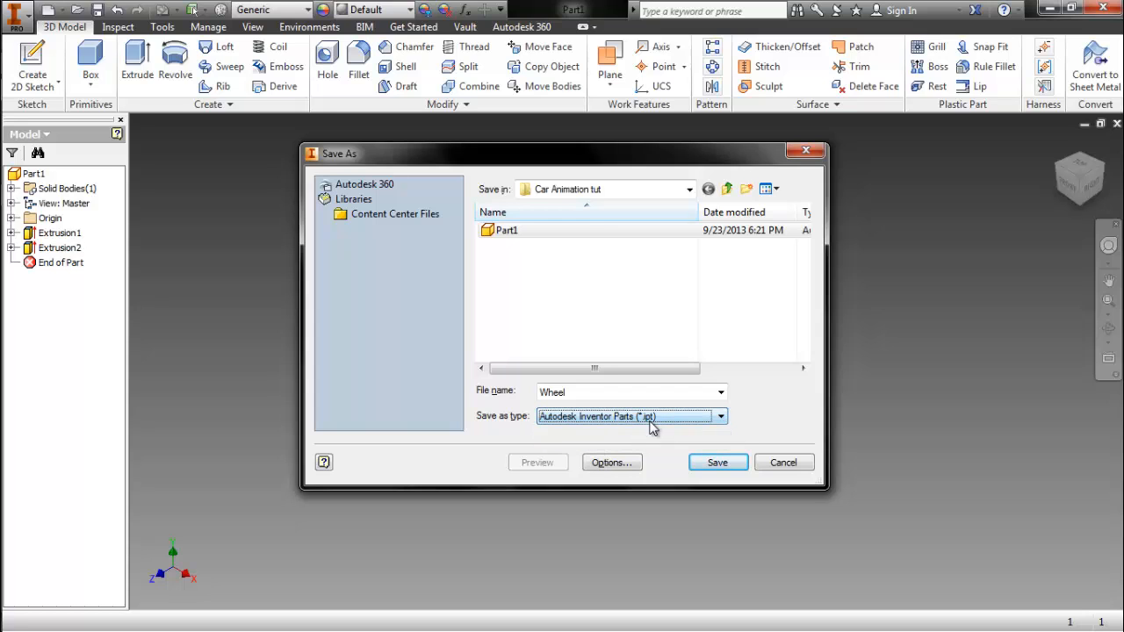
left_click(713, 462)
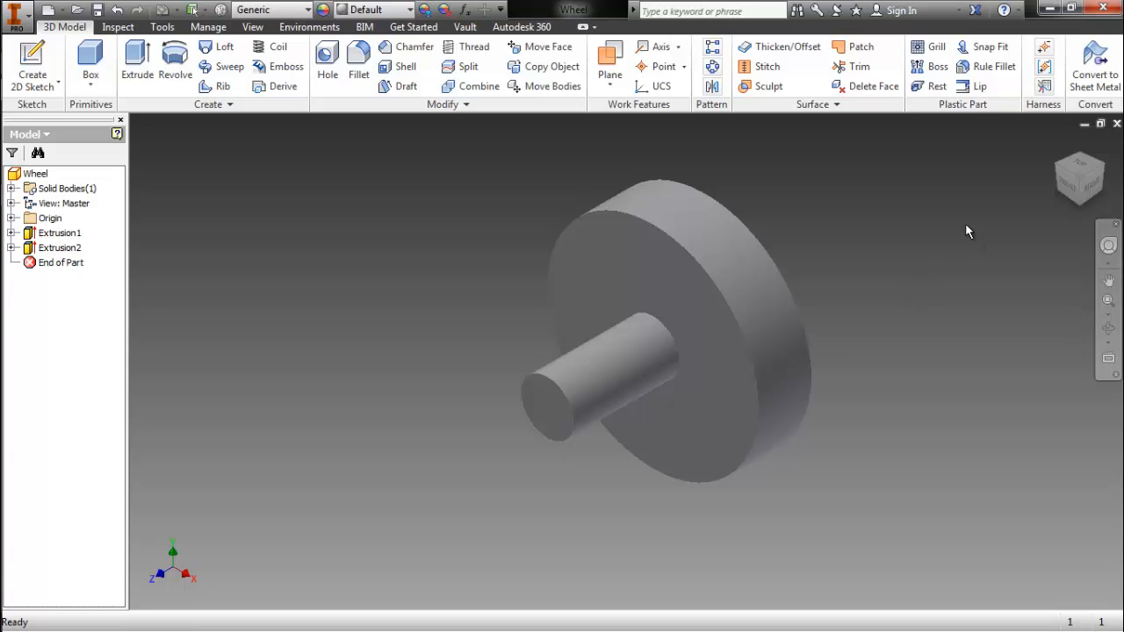
Create a new part file from the Standard.ipt template.
mouse_move(1059, 151)
key("ctrl+n")
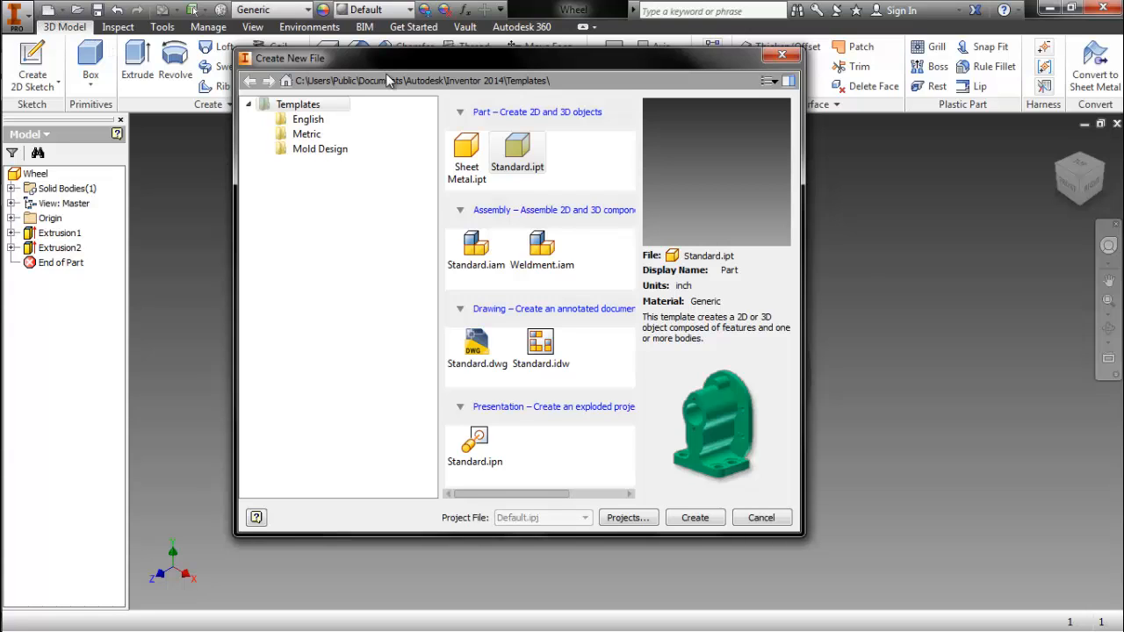
left_click_drag(402, 62, 439, 92)
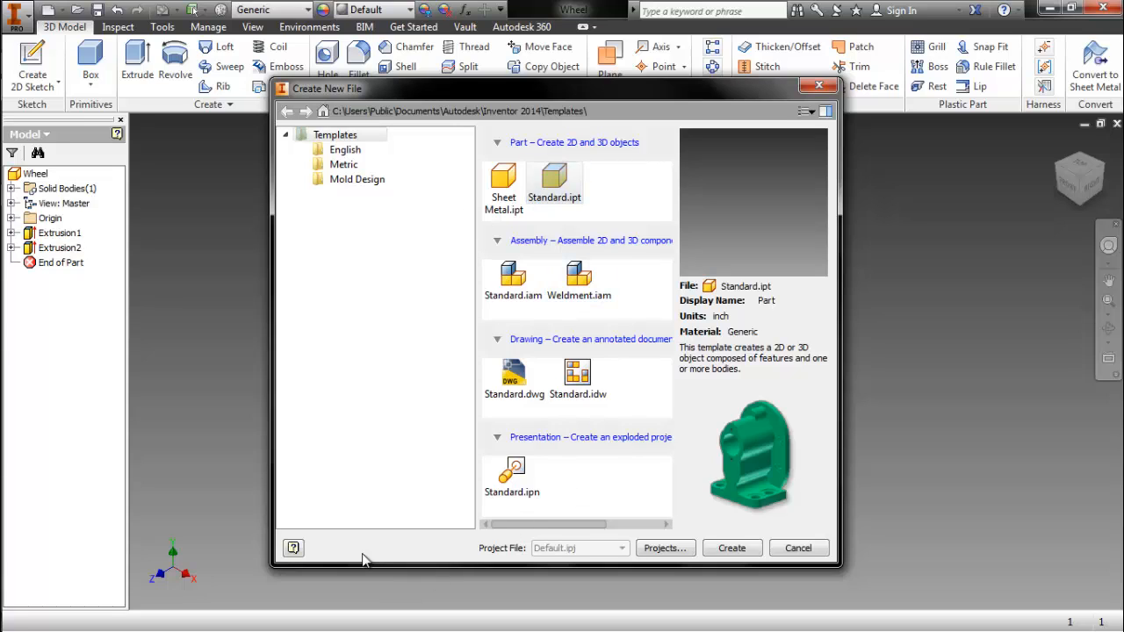
double_click(549, 194)
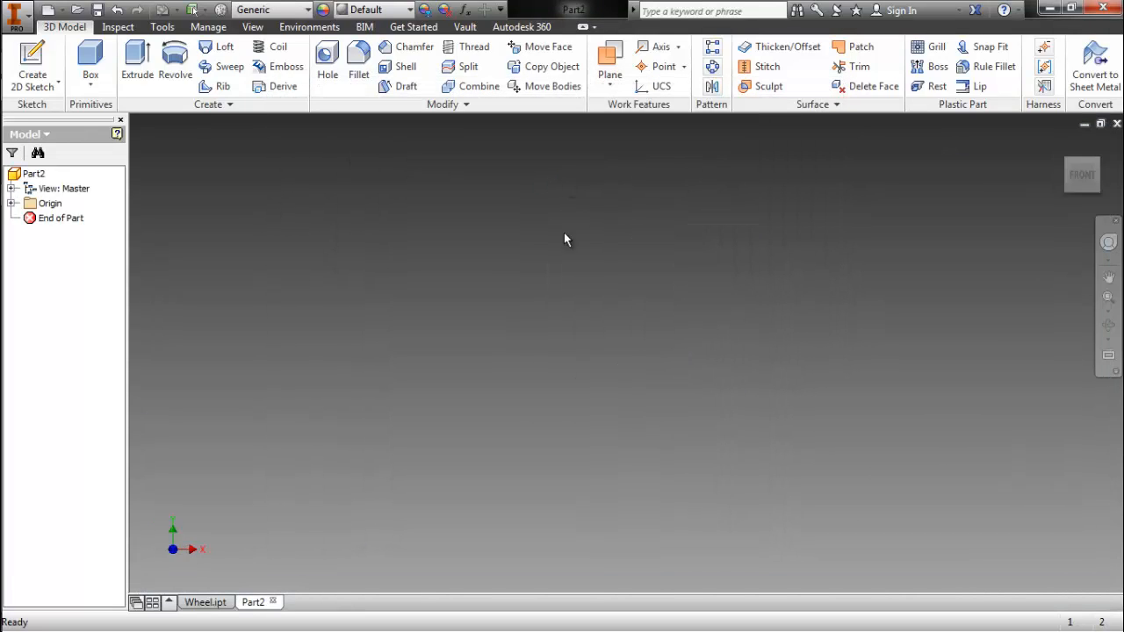
Start a new 2D sketch on the horizontal XZ origin plane of the new part.
right_click(549, 300)
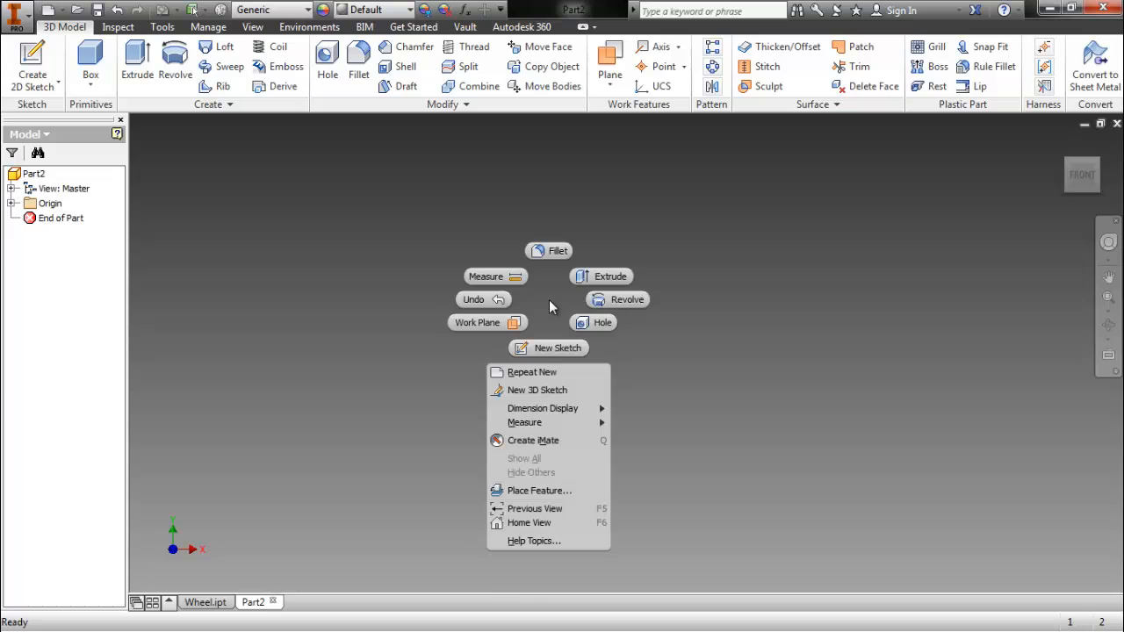
left_click(543, 349)
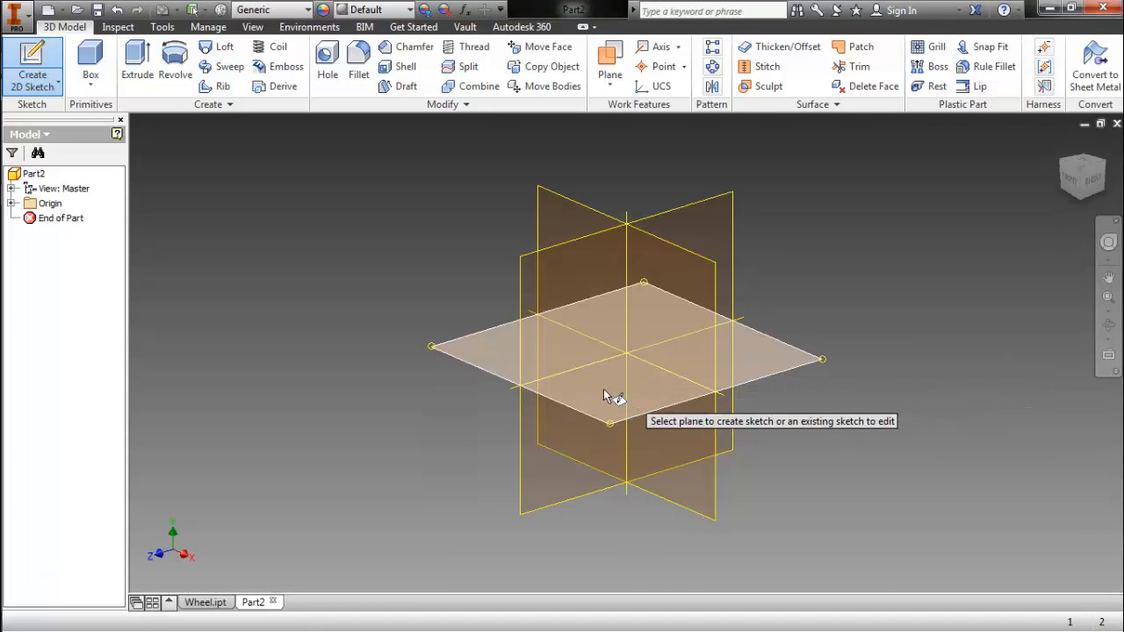
left_click(766, 360)
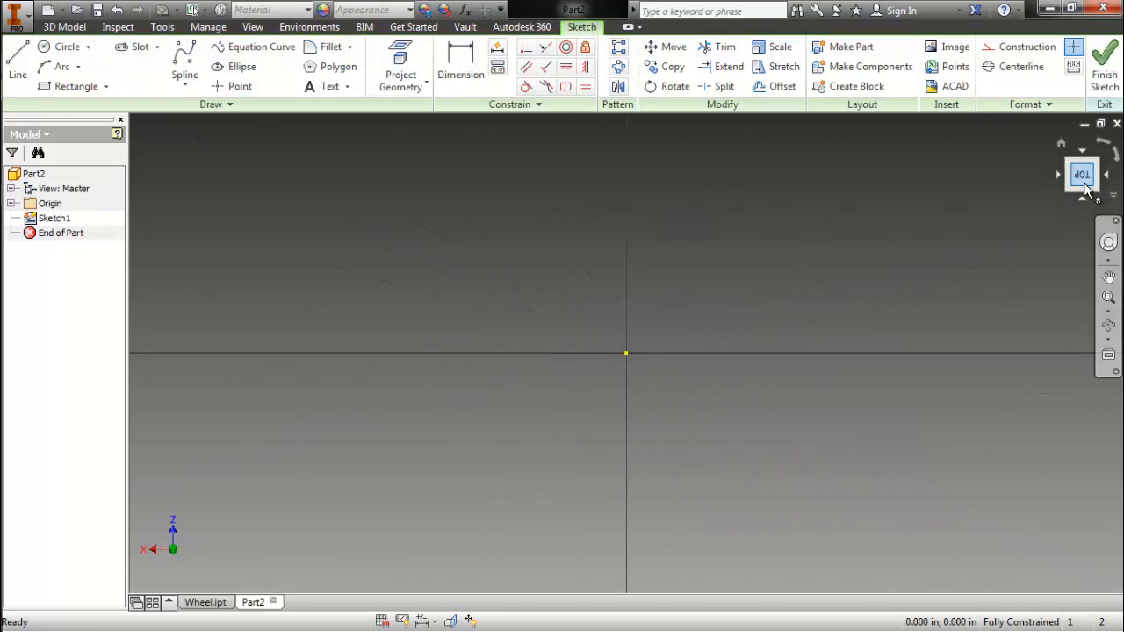
right_click(695, 303)
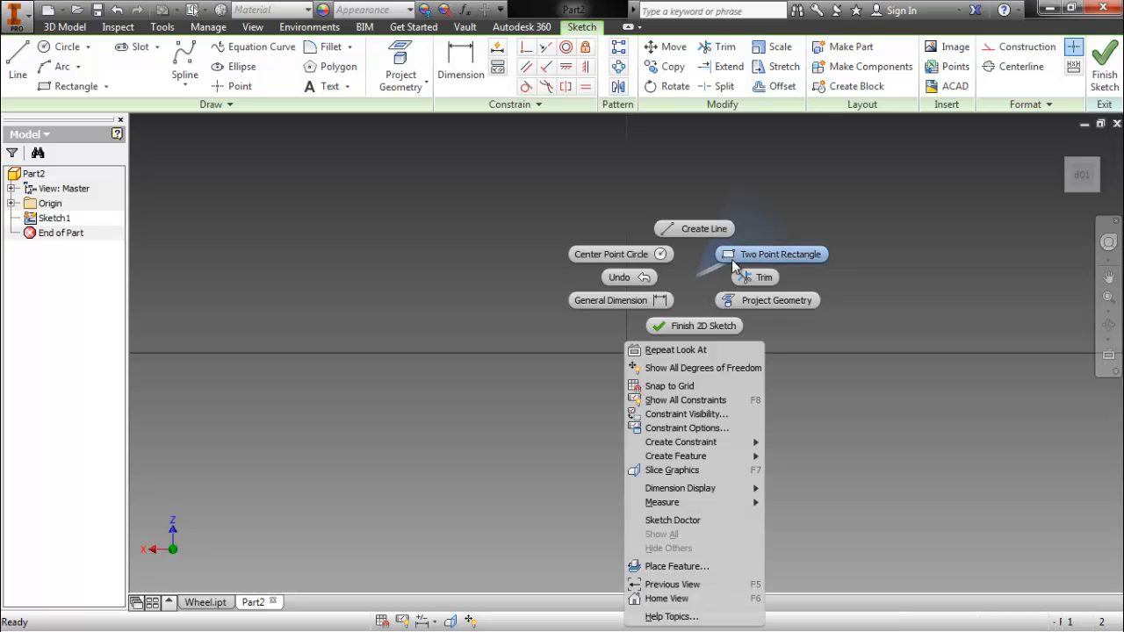
left_click(697, 288)
right_click(697, 288)
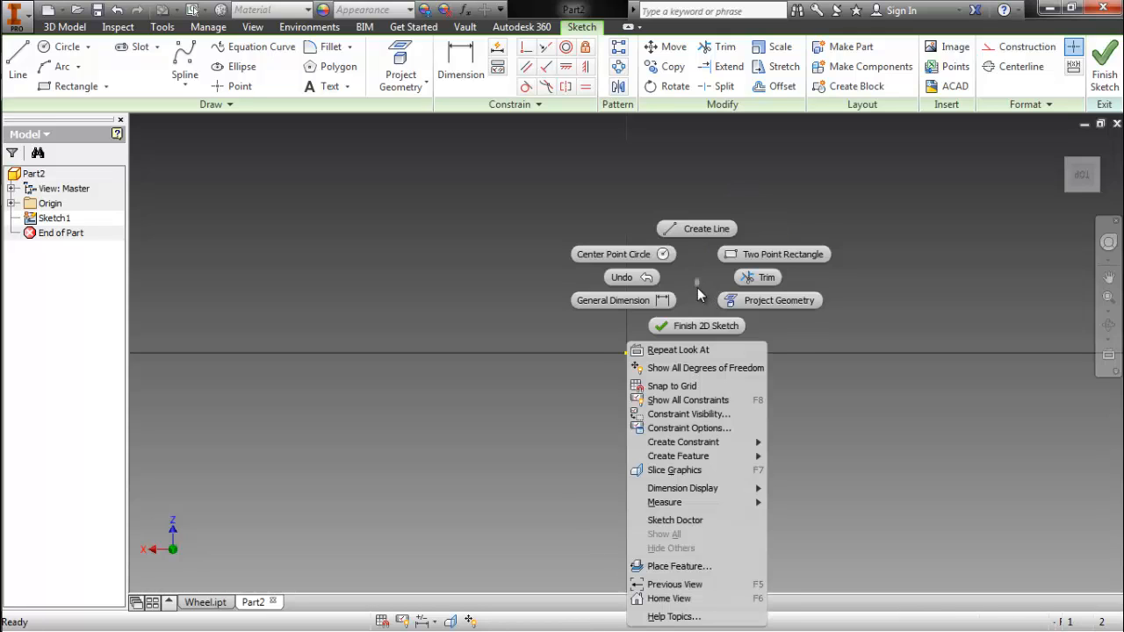
left_click(755, 254)
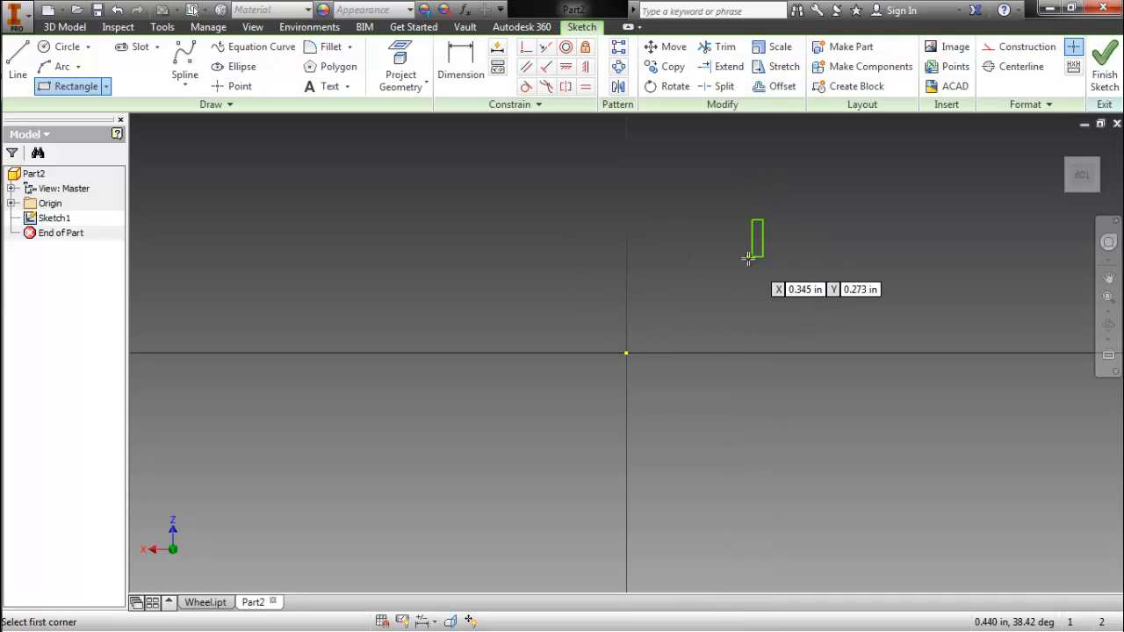
key("Escape")
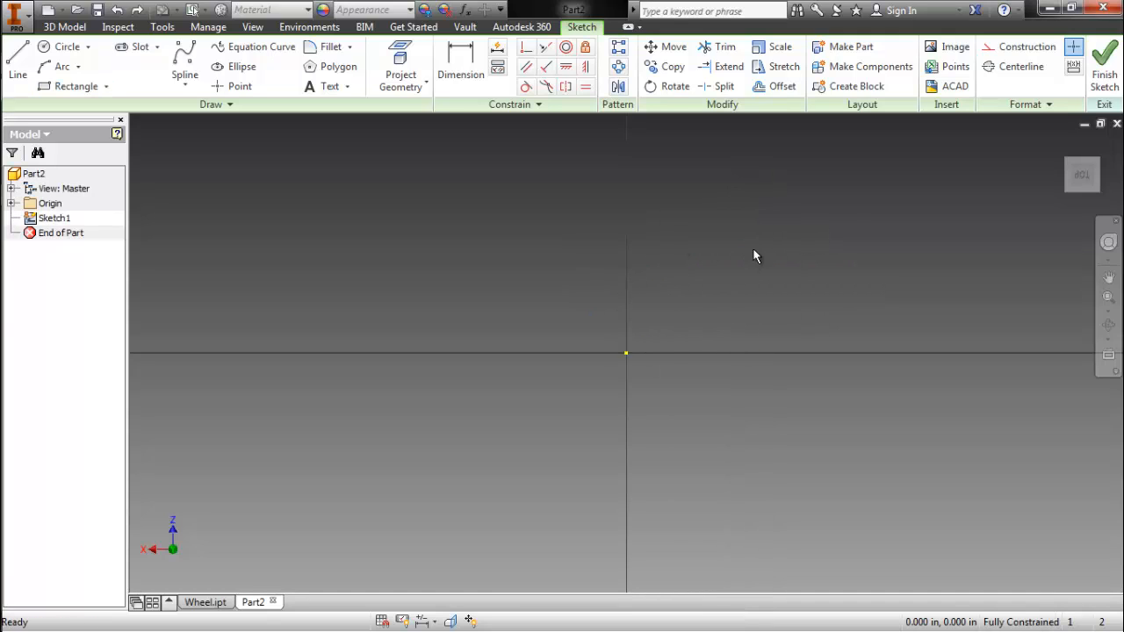
right_click(775, 223)
left_click(847, 201)
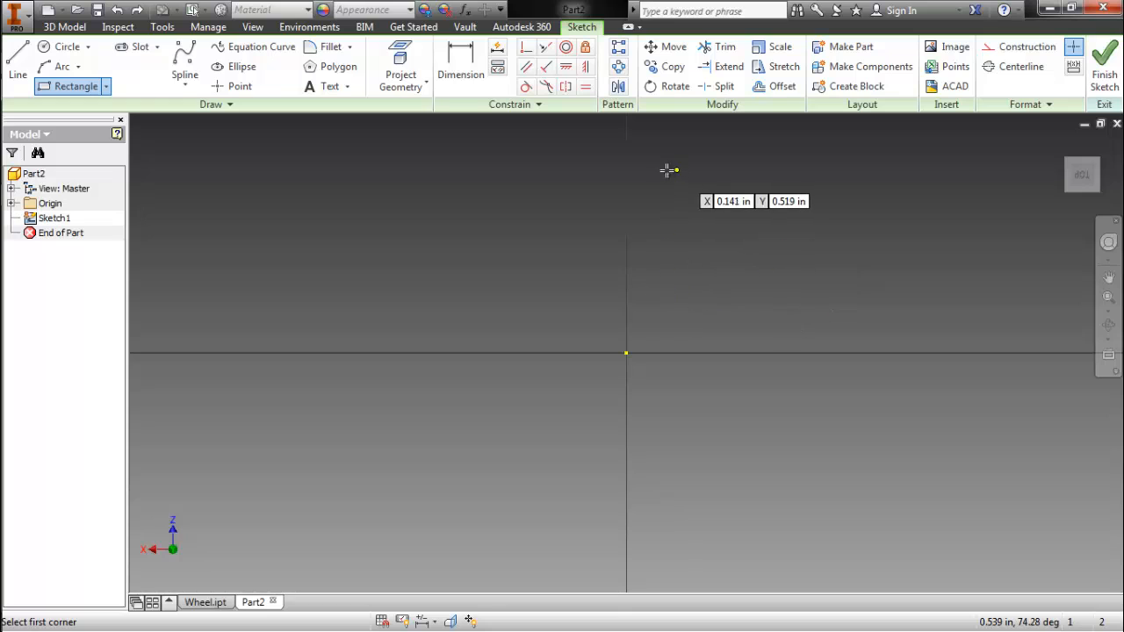
left_click(822, 206)
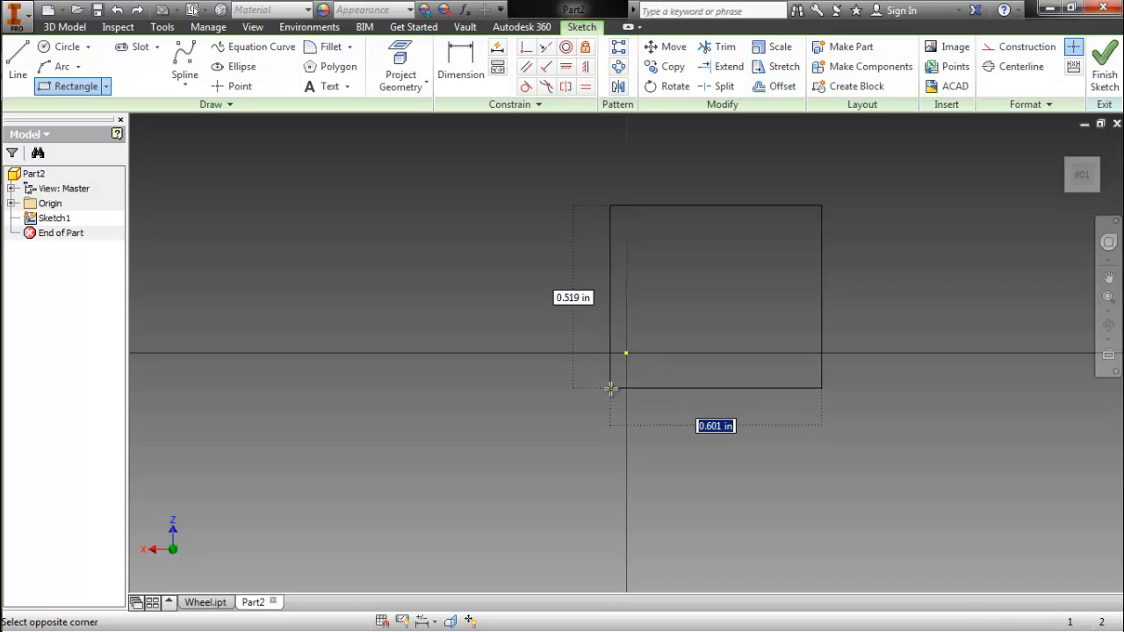
key("Escape")
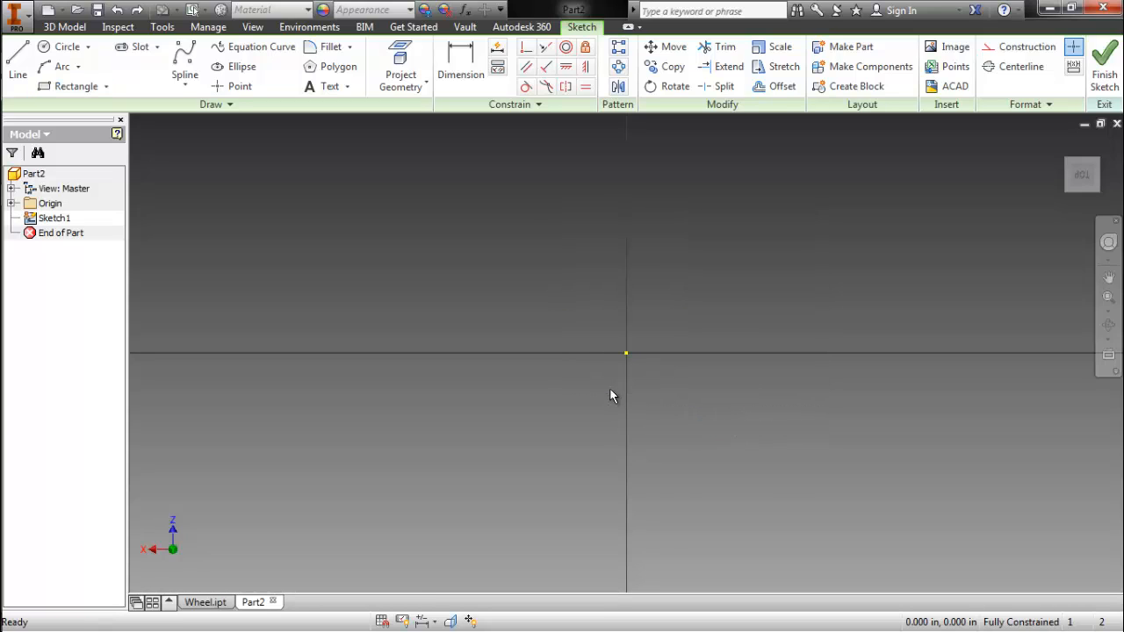
Sketch a two-point center rectangle centred on the origin, 3 in wide and 6 in high.
left_click(106, 88)
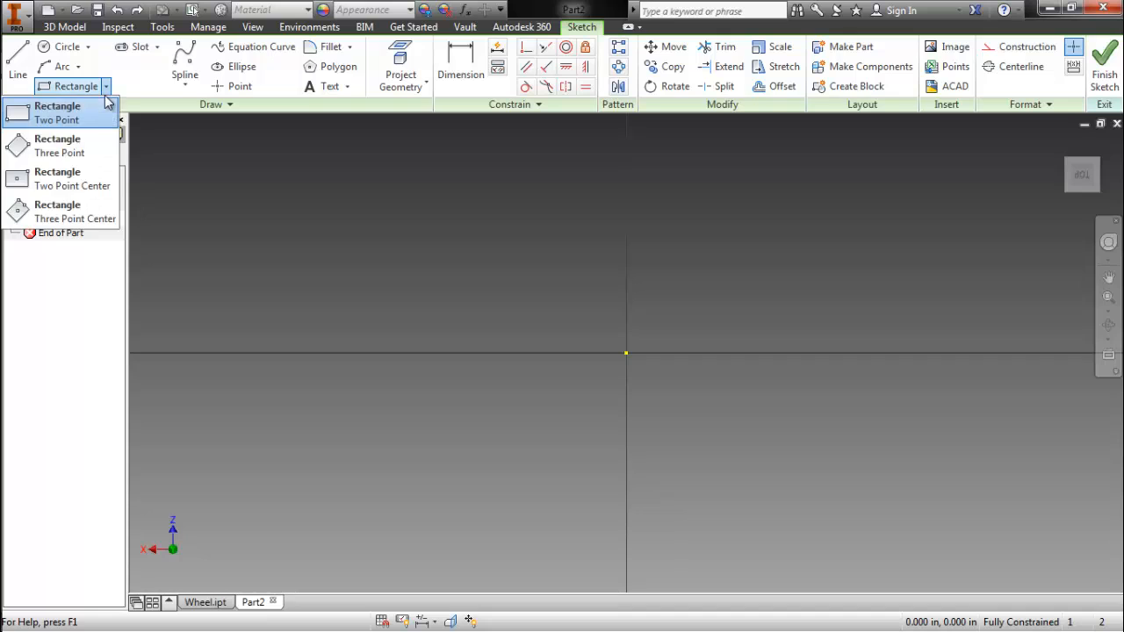
left_click(85, 180)
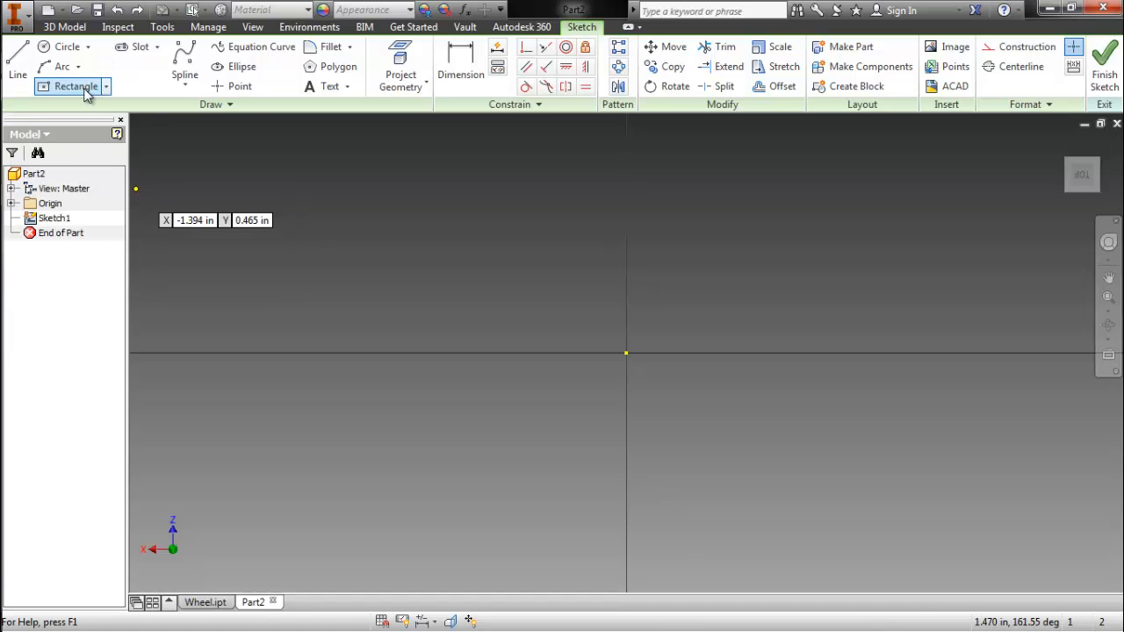
left_click(627, 354)
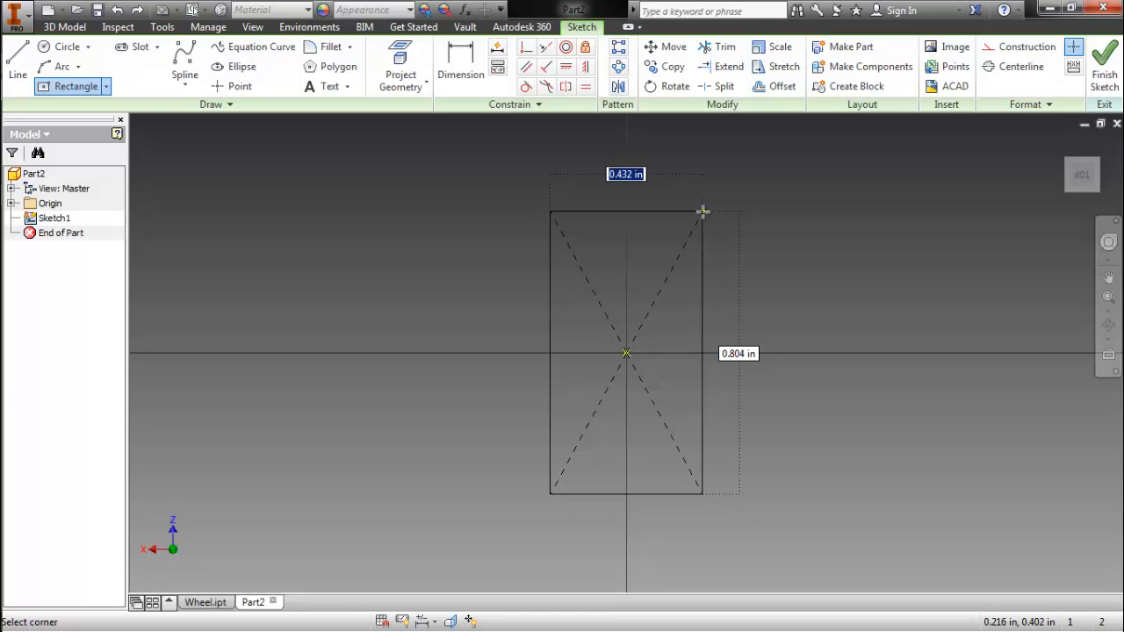
type("3")
key("Tab")
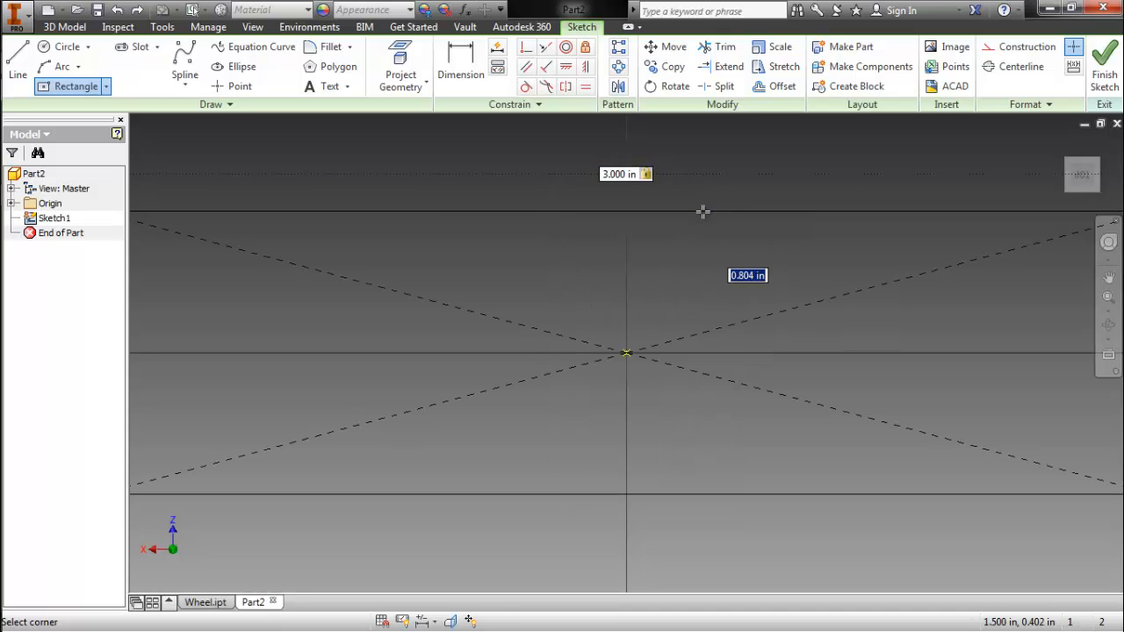
type("6")
key("Return")
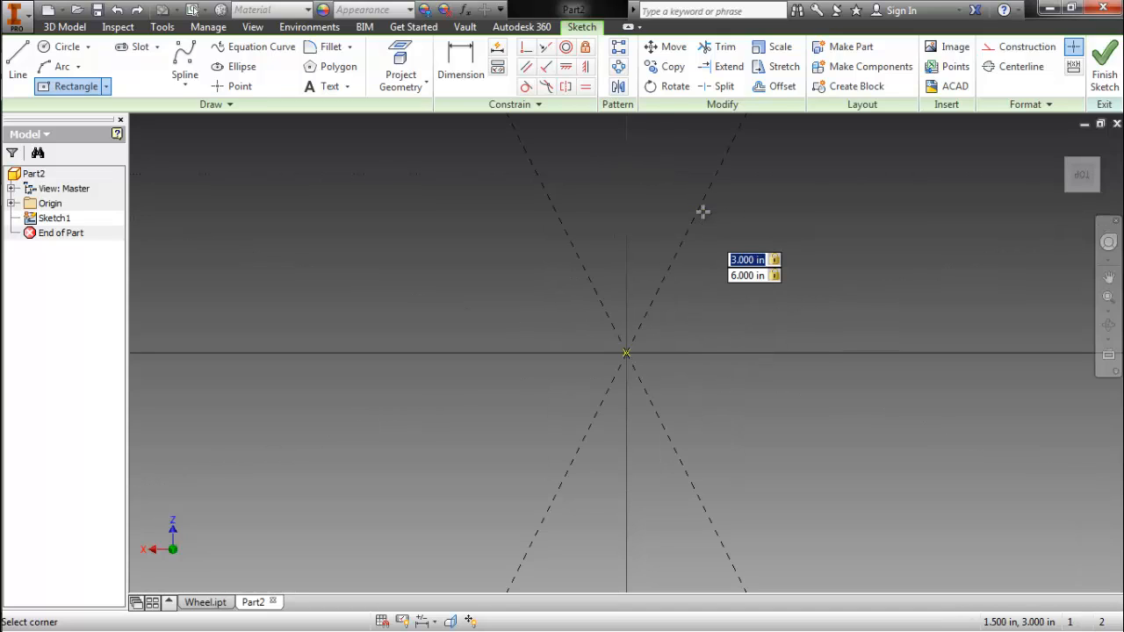
Finish the 2D sketch containing the center rectangle.
scroll(703, 211, "down", 5)
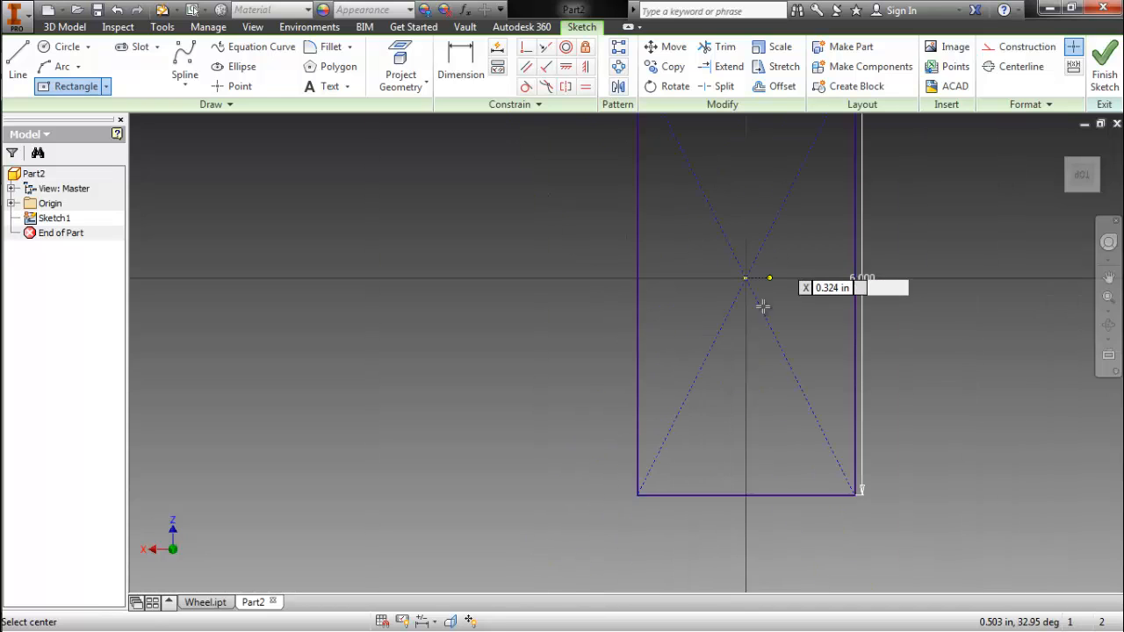
middle_click_drag(763, 307, 712, 405)
scroll(773, 225, "up", 4)
scroll(743, 442, "down", 6)
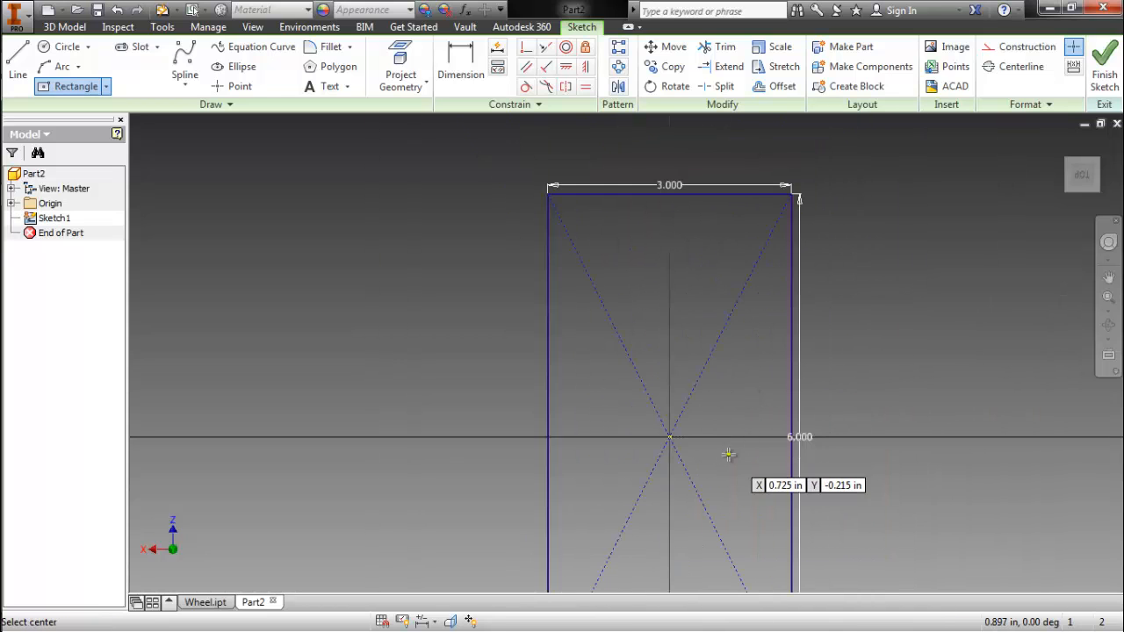
middle_click_drag(725, 454, 755, 358)
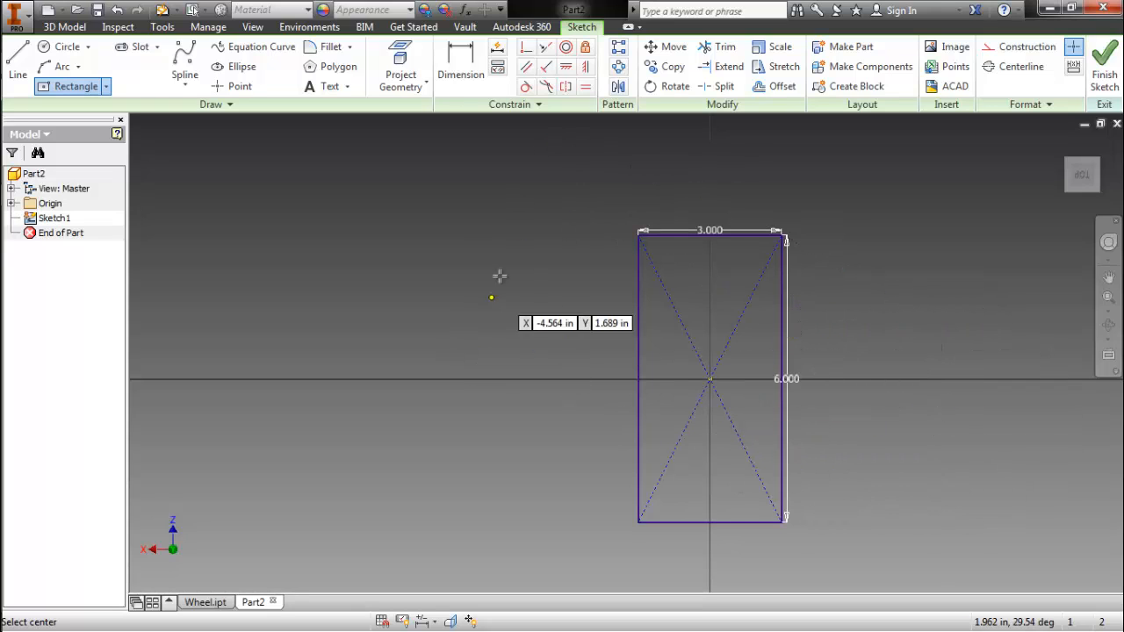
right_click(361, 187)
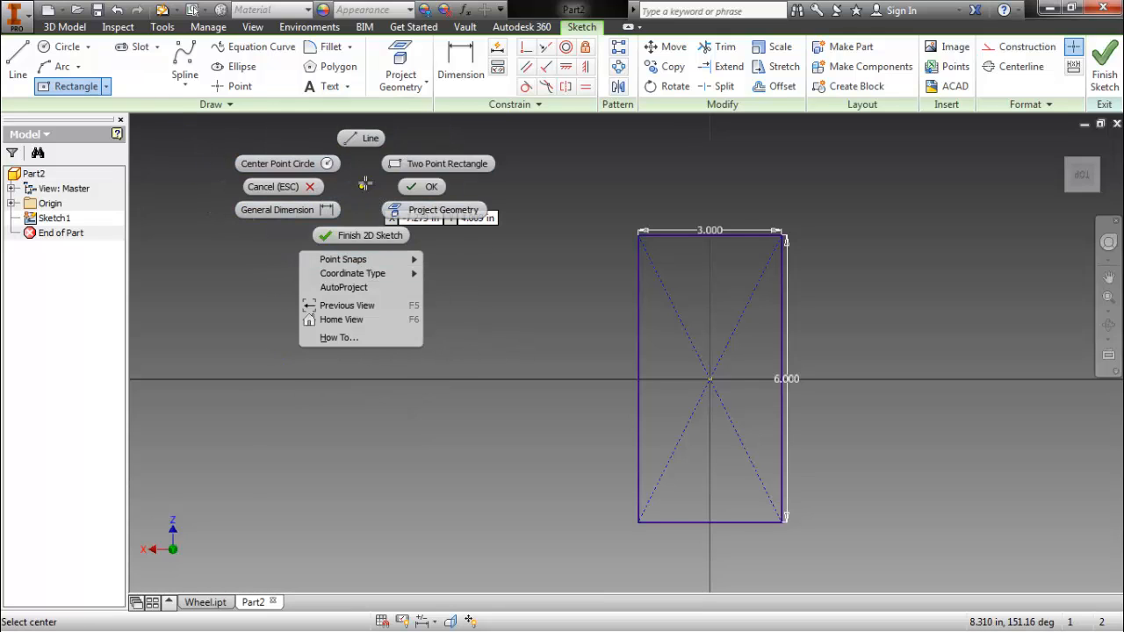
left_click(363, 183)
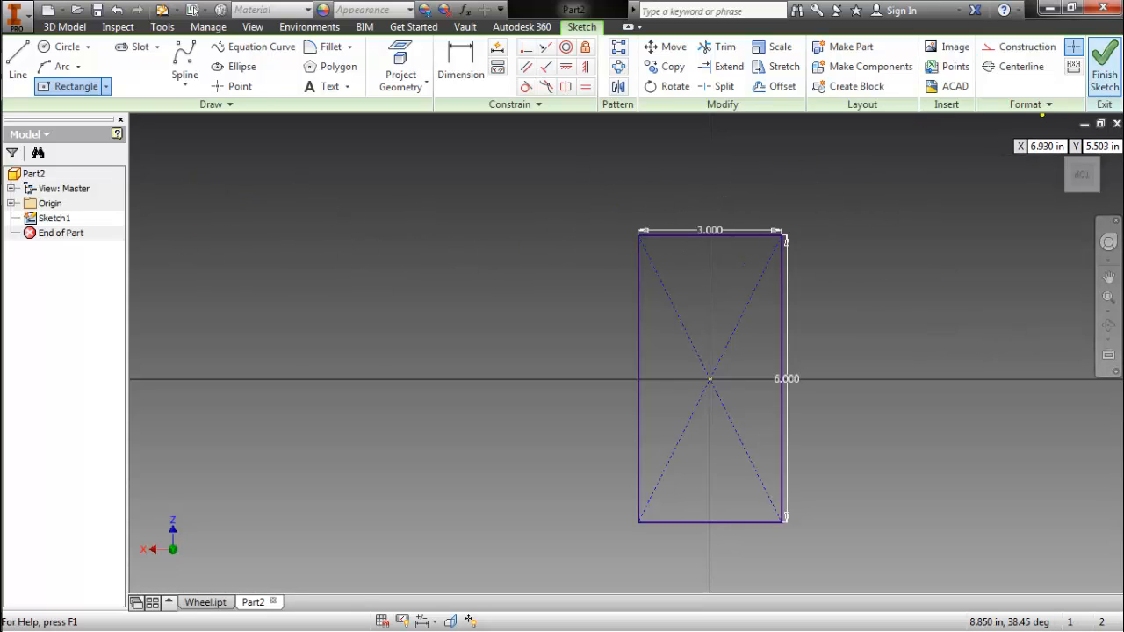
left_click(1108, 77)
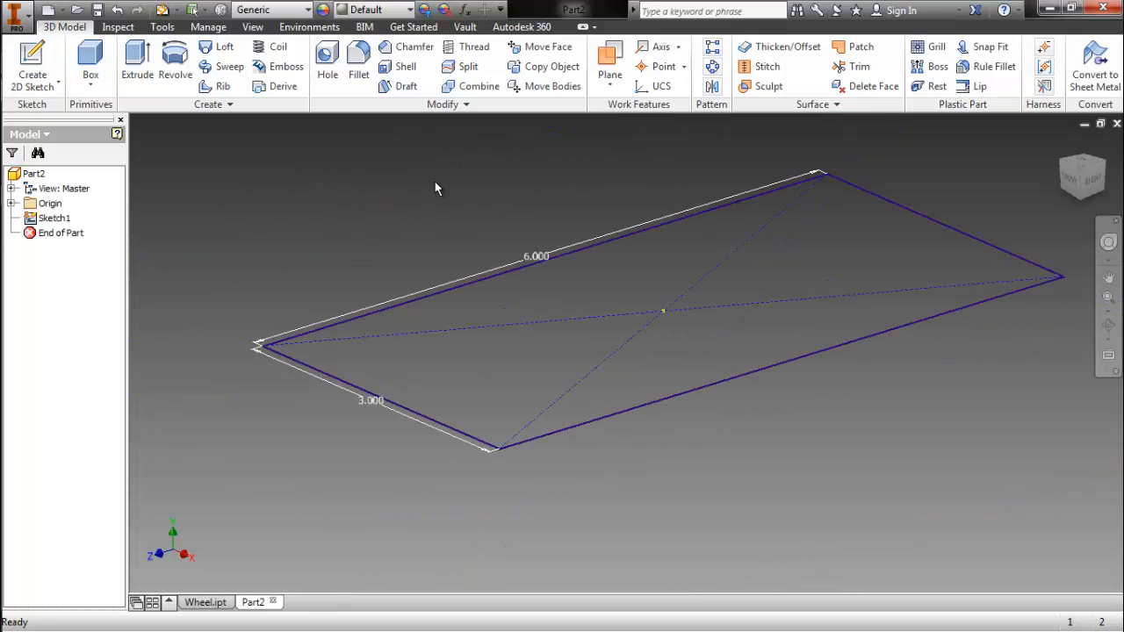
Extrude the rectangle upward 2.5 in as a new solid and show the block in the home view.
left_click(138, 63)
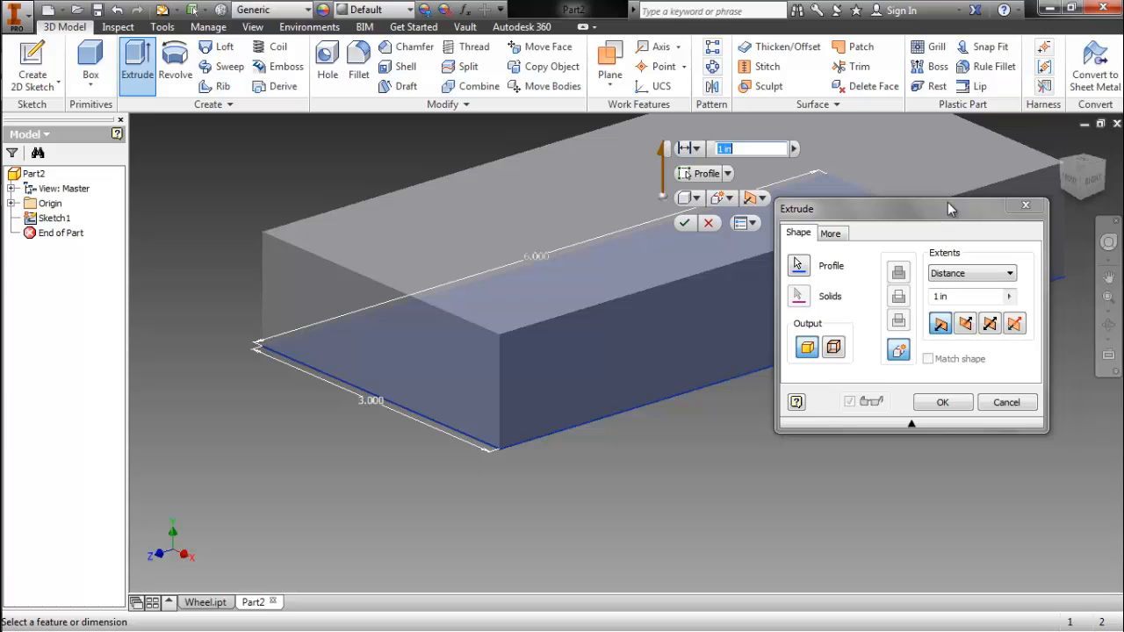
left_click_drag(949, 208, 948, 216)
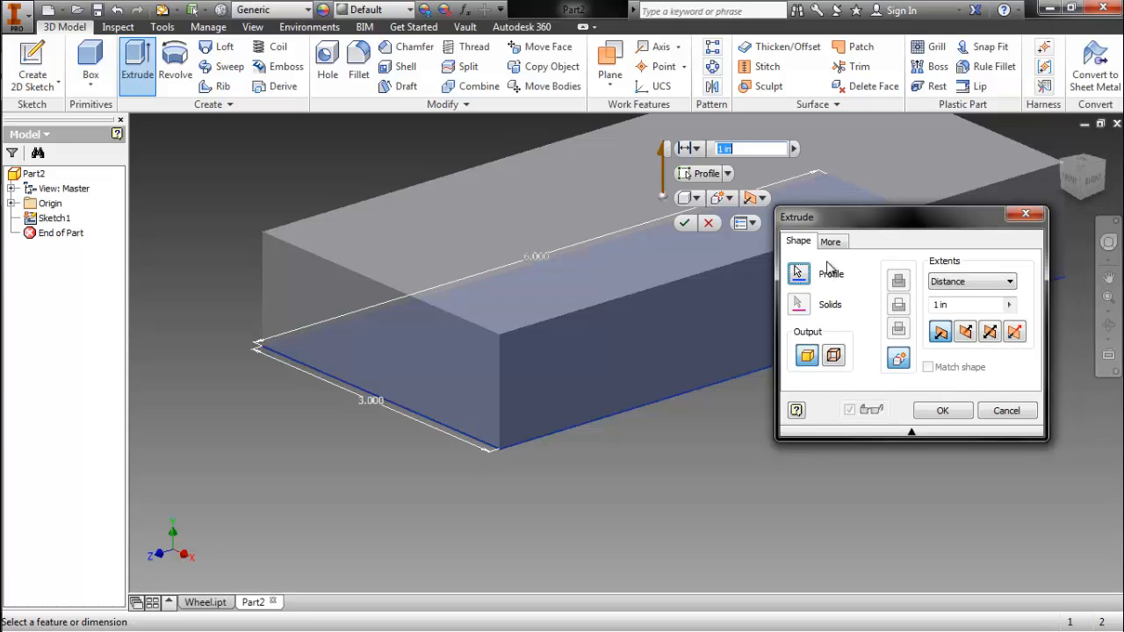
left_click_drag(857, 220, 827, 250)
left_click(727, 356)
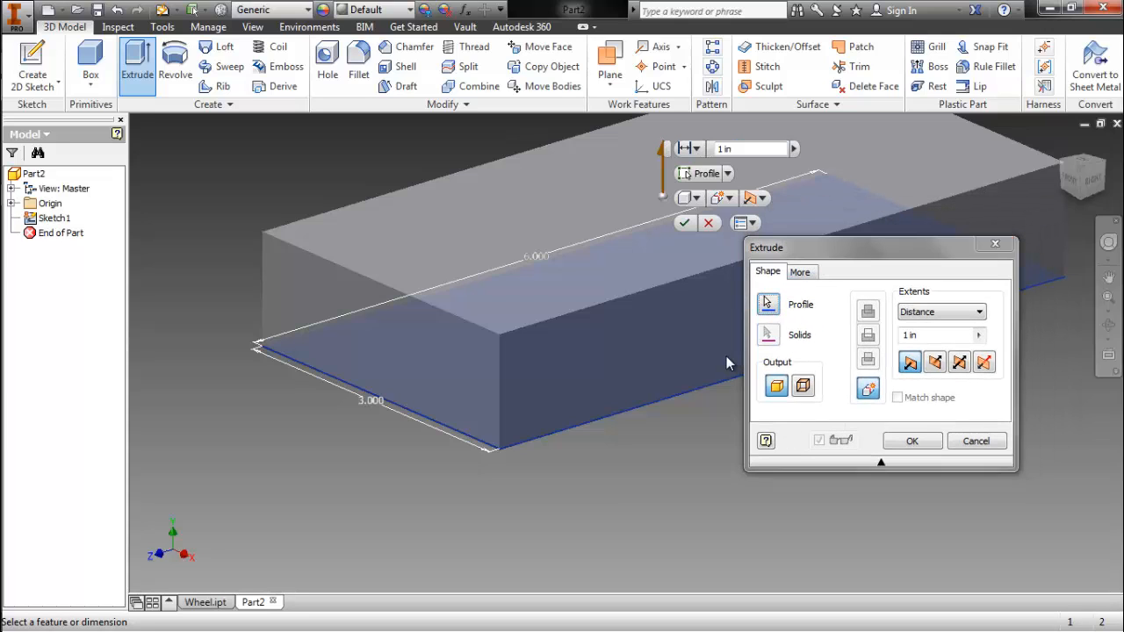
left_click(939, 334)
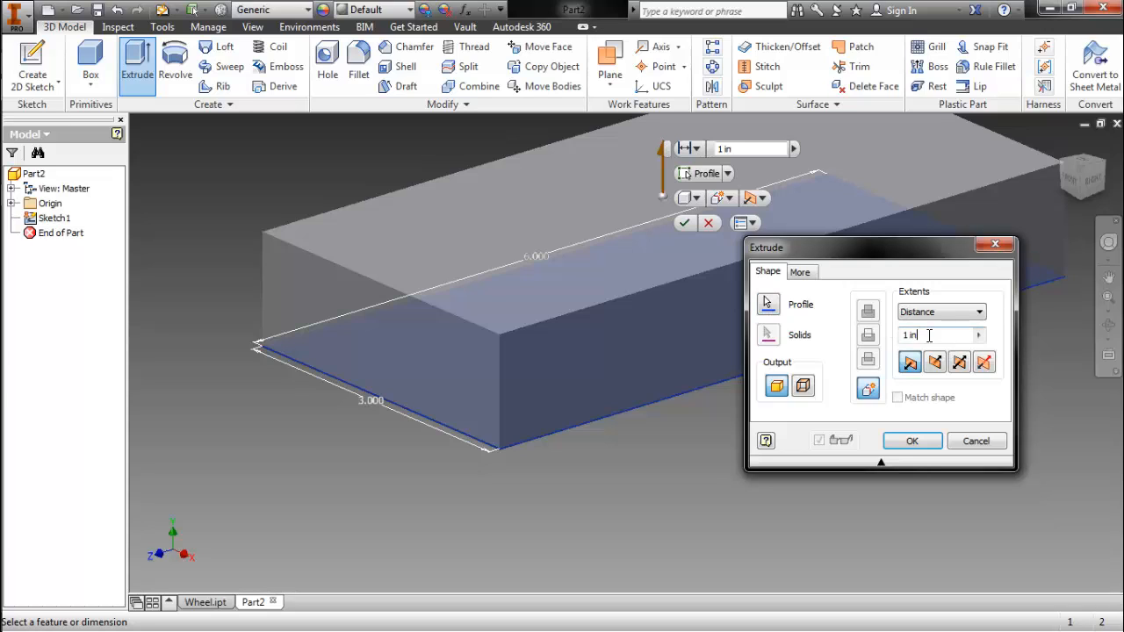
key("BackSpace")
key("BackSpace")
key("BackSpace")
key("BackSpace")
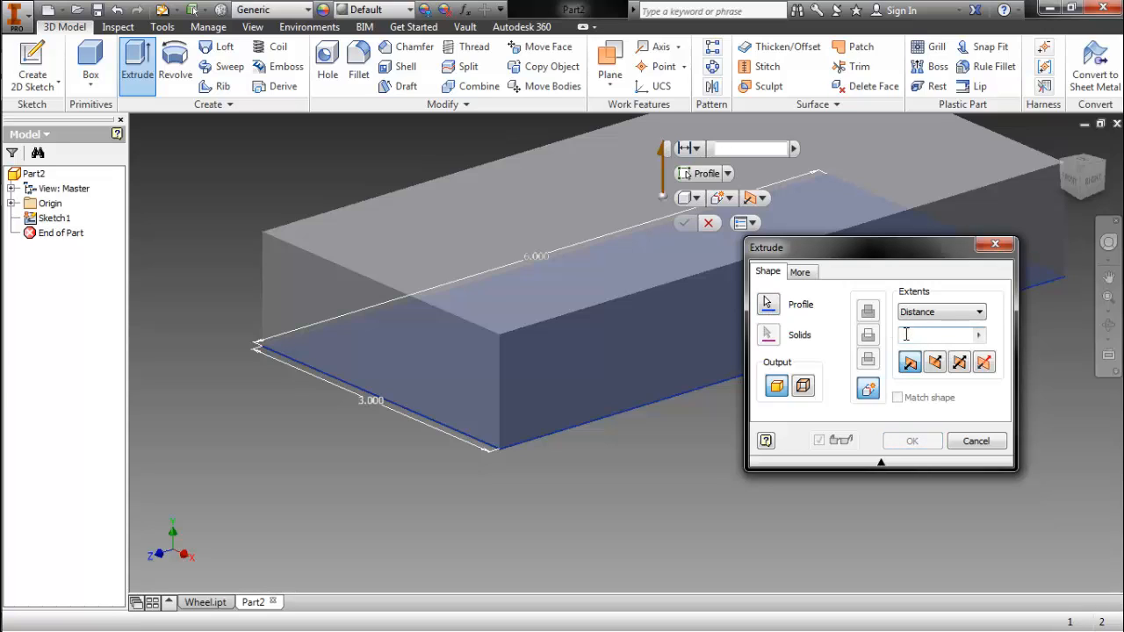
type("2.5")
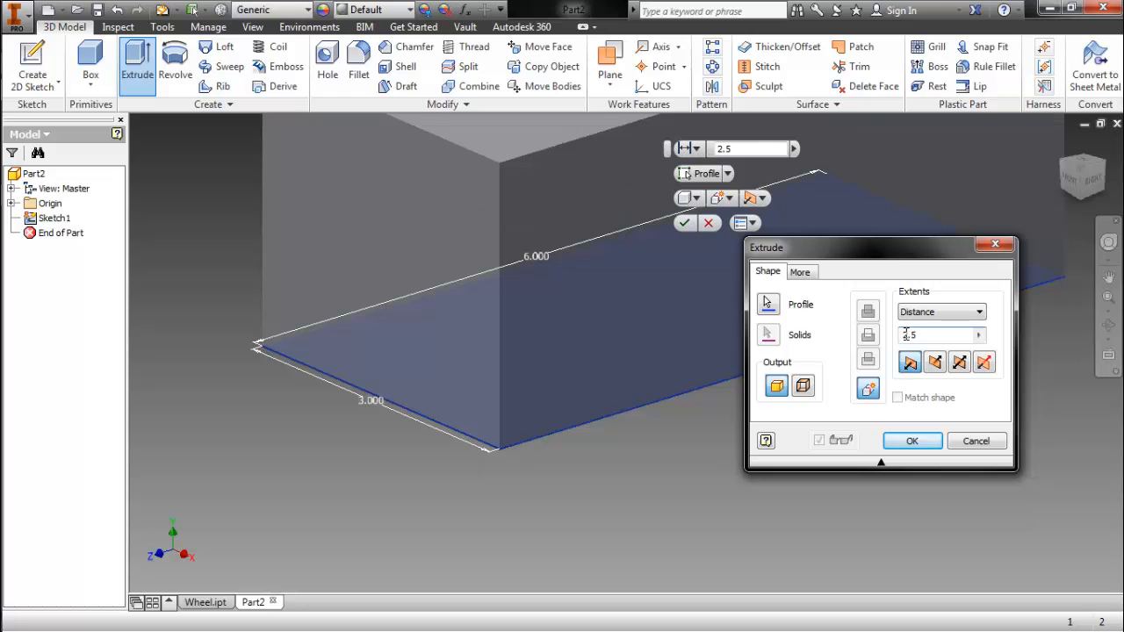
key("Return")
scroll(906, 334, "down", 3)
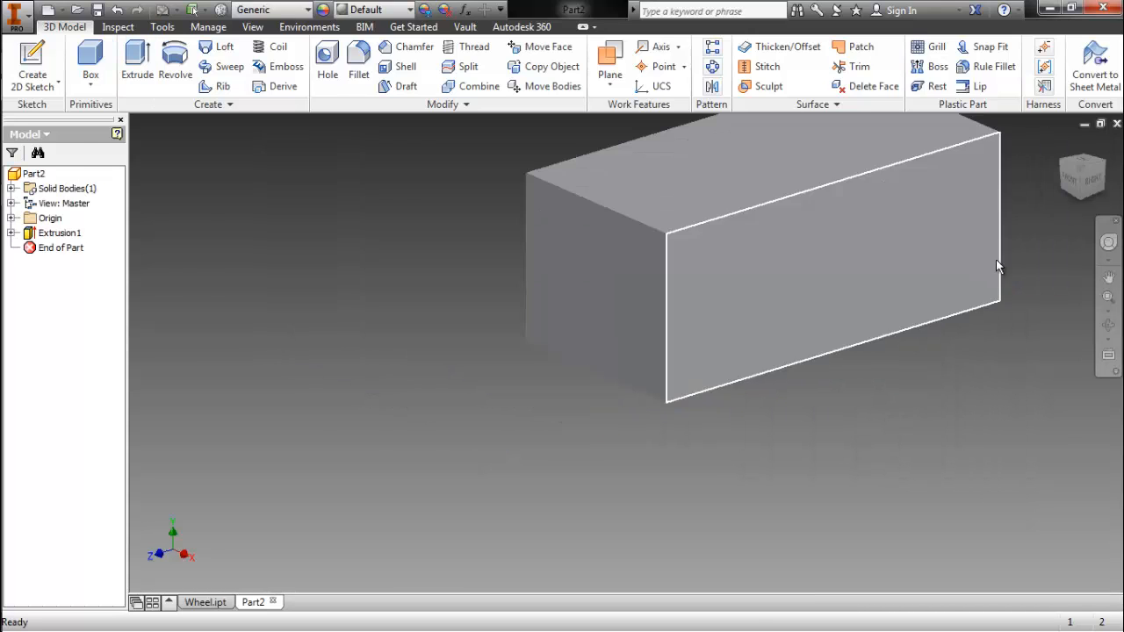
left_click(1061, 146)
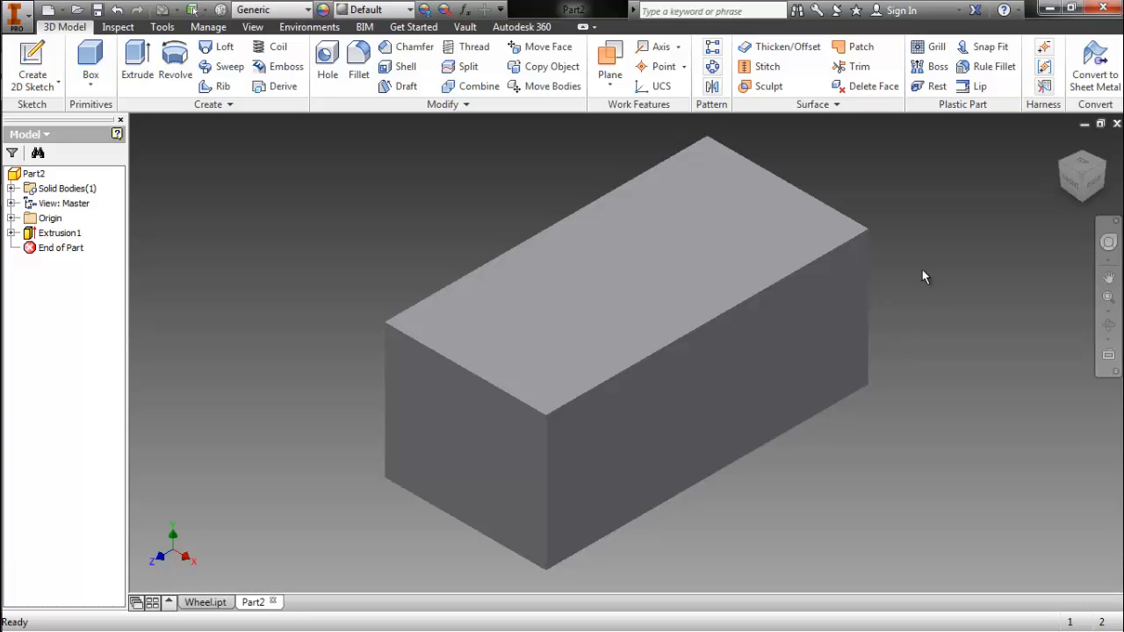
left_click_drag(1072, 178, 1064, 160)
left_click(1070, 180)
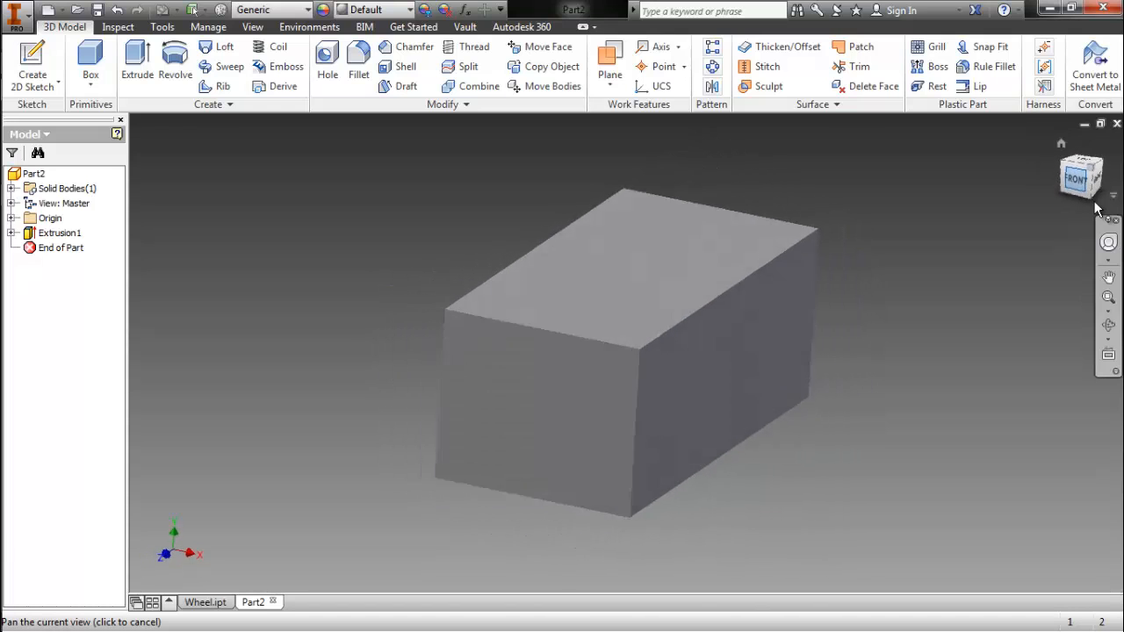
left_click(1062, 146)
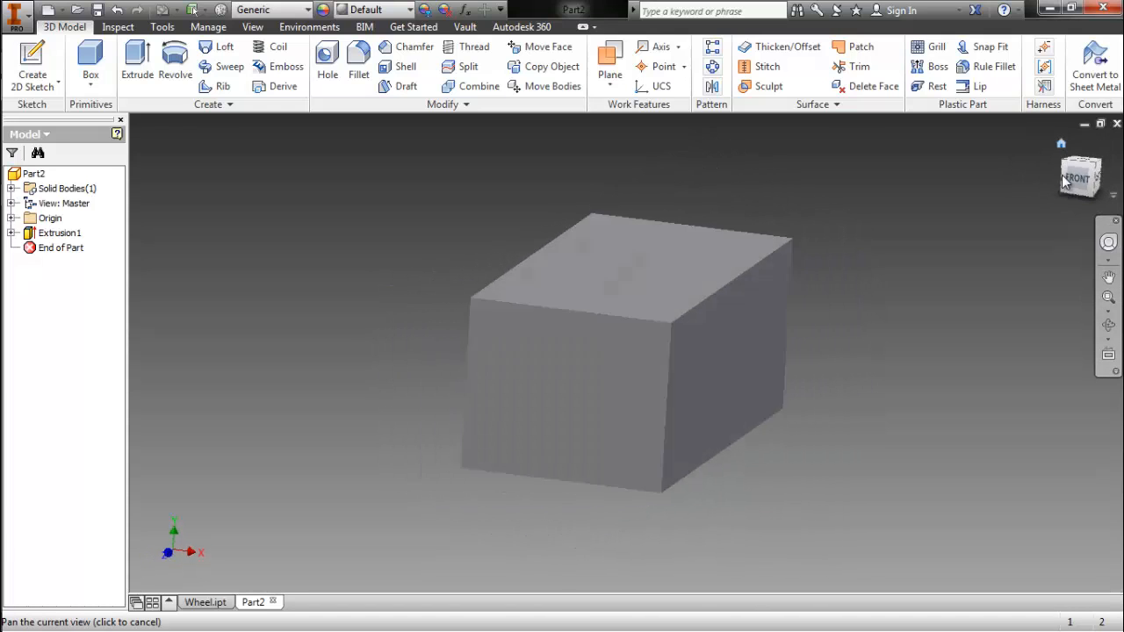
right_click(976, 383)
left_click(976, 383)
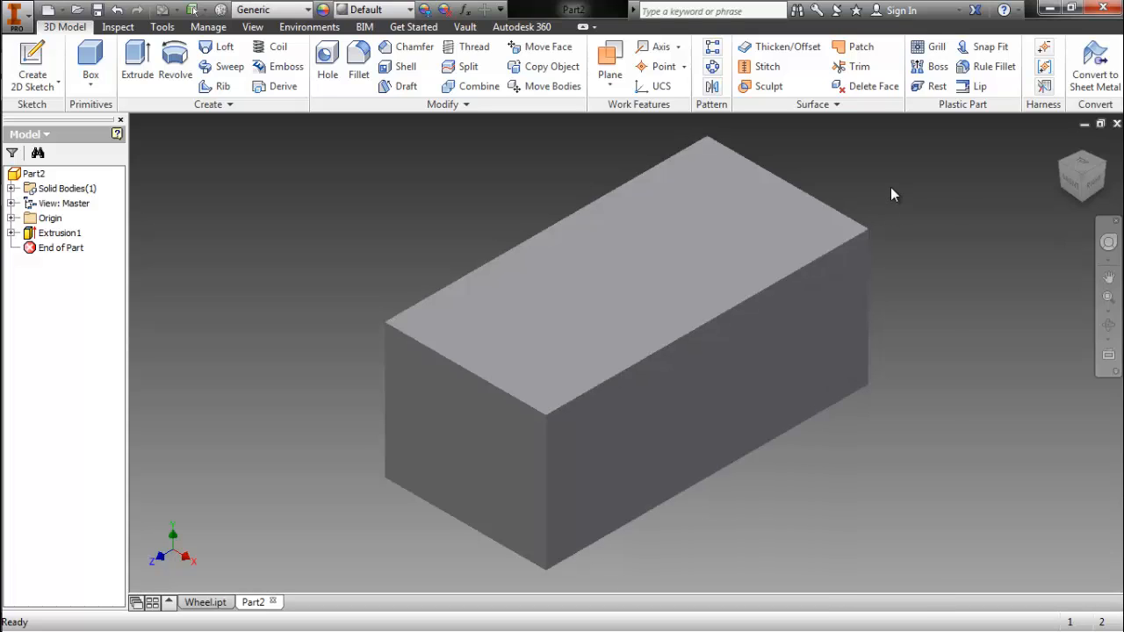
Start a new 2D sketch on the top face of the block.
right_click(890, 187)
left_click(910, 236)
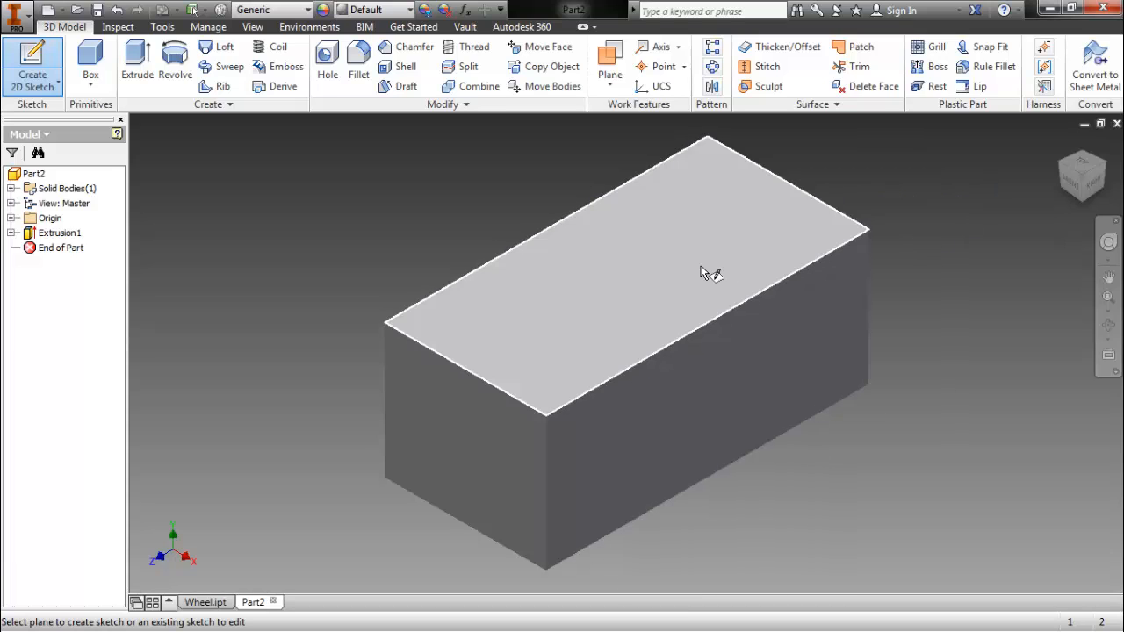
left_click(641, 304)
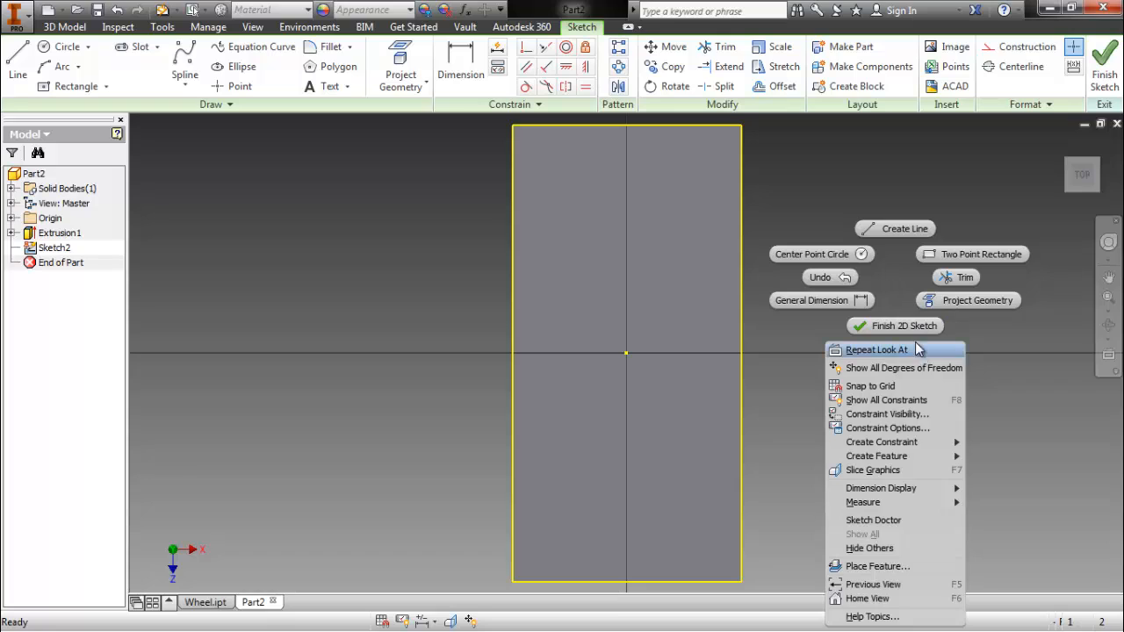
left_click(658, 354)
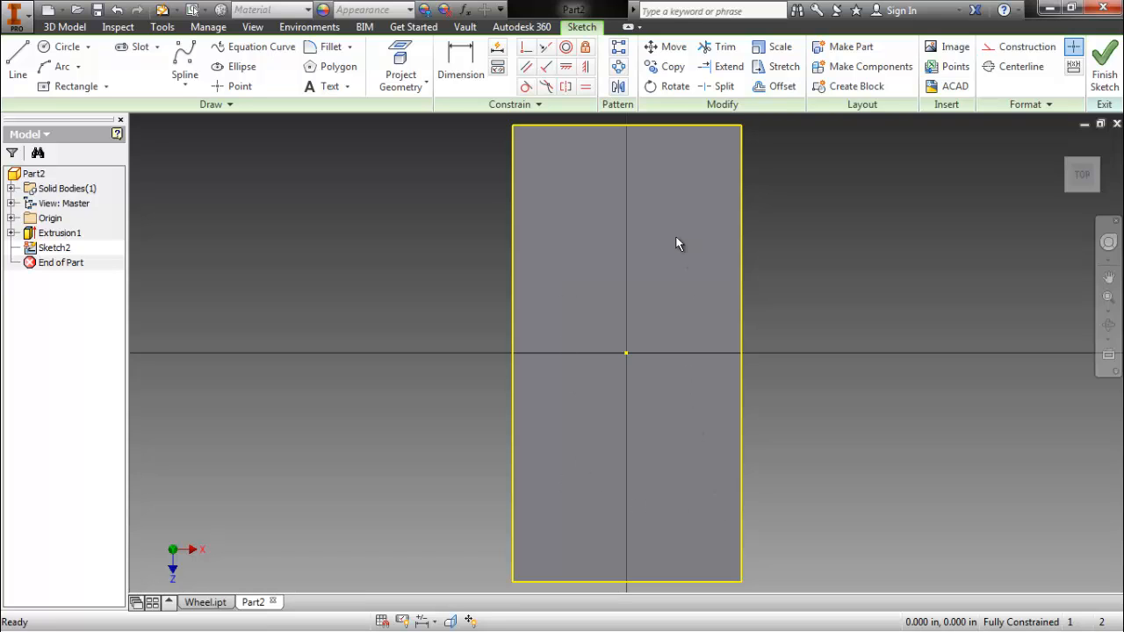
Sketch a two-point center rectangle on the face's centre point, 2.5 in wide and 3.5 in high, and finish the sketch.
left_click(75, 86)
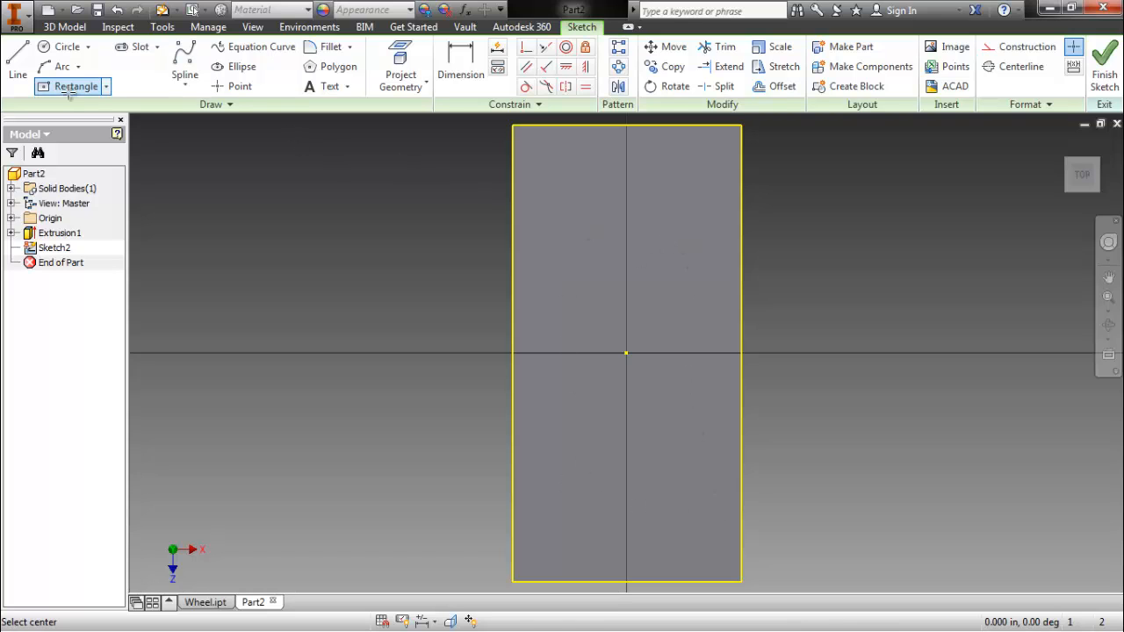
left_click(623, 353)
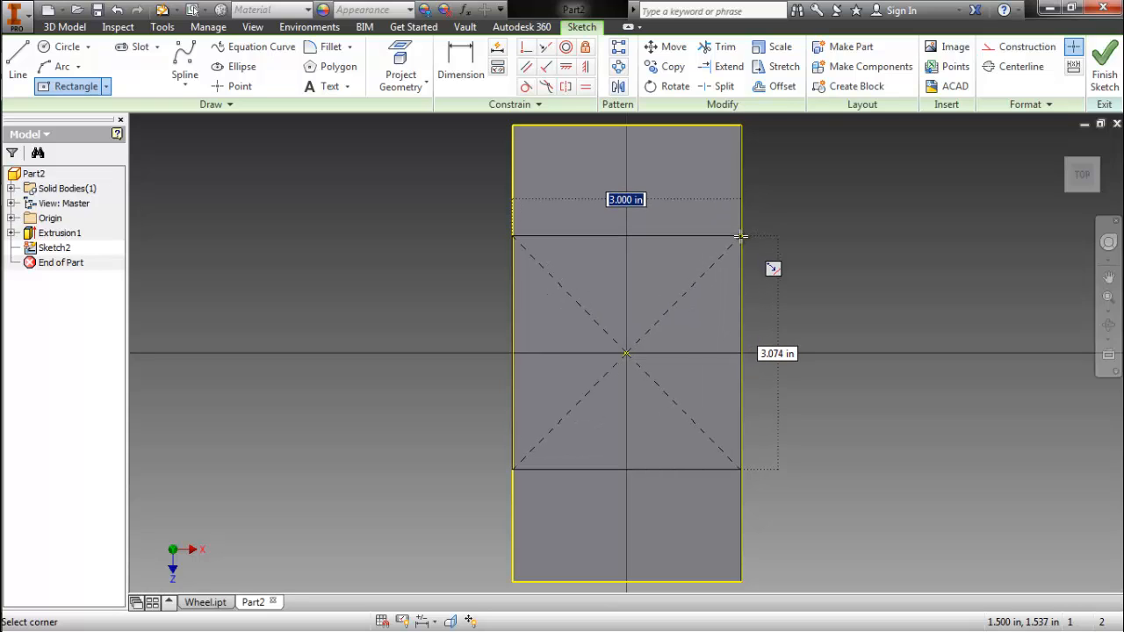
type("2.5")
key("Tab")
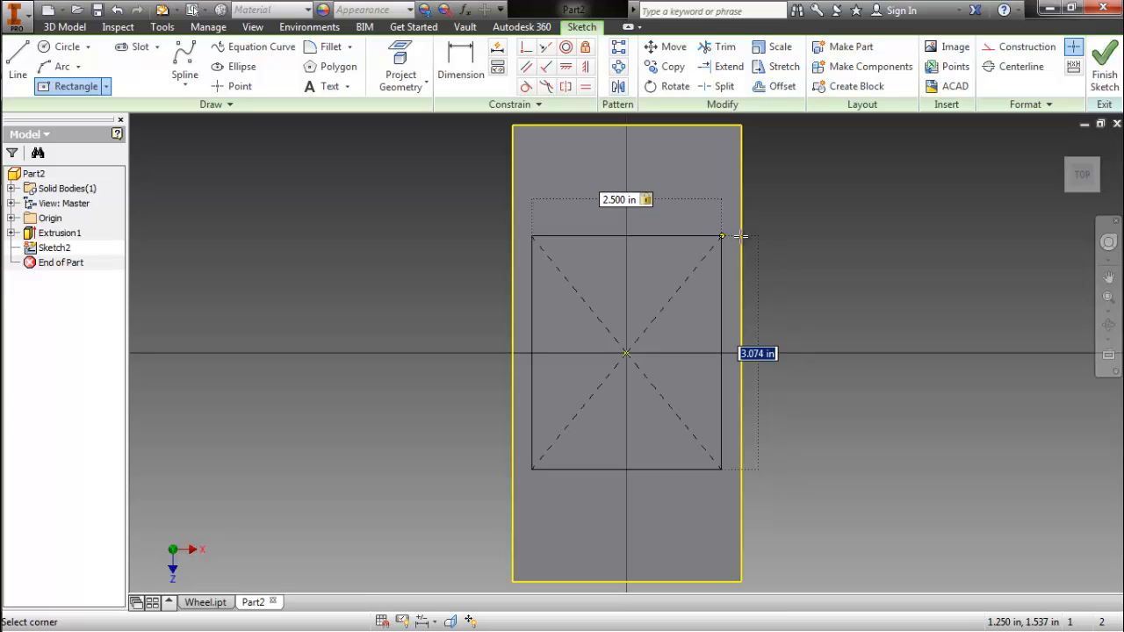
type("3.5")
key("Tab")
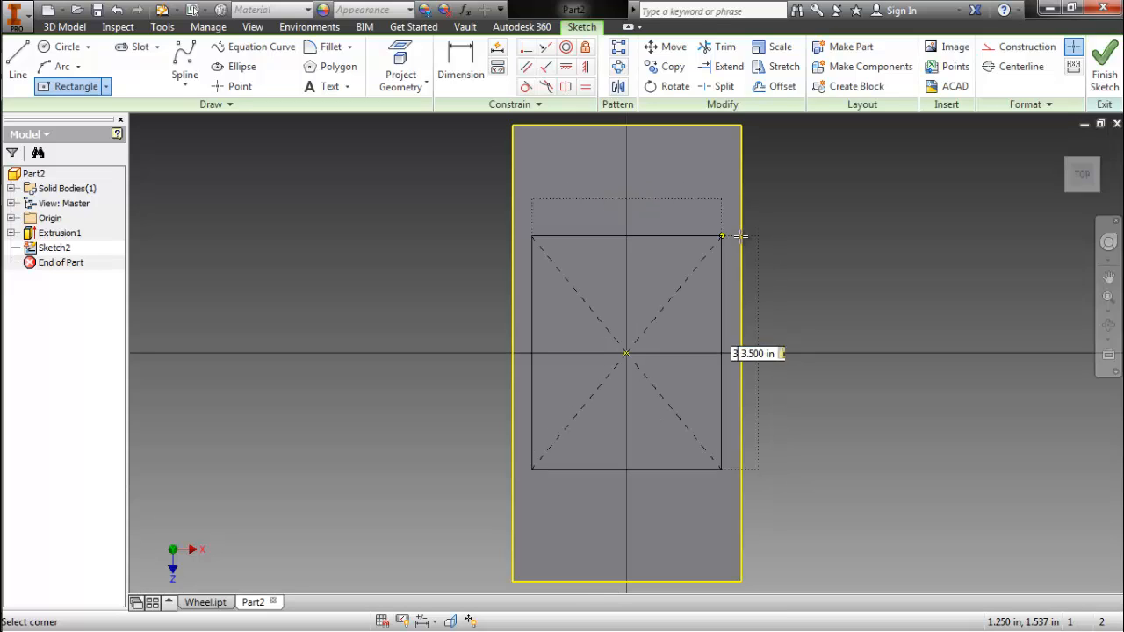
key("Return")
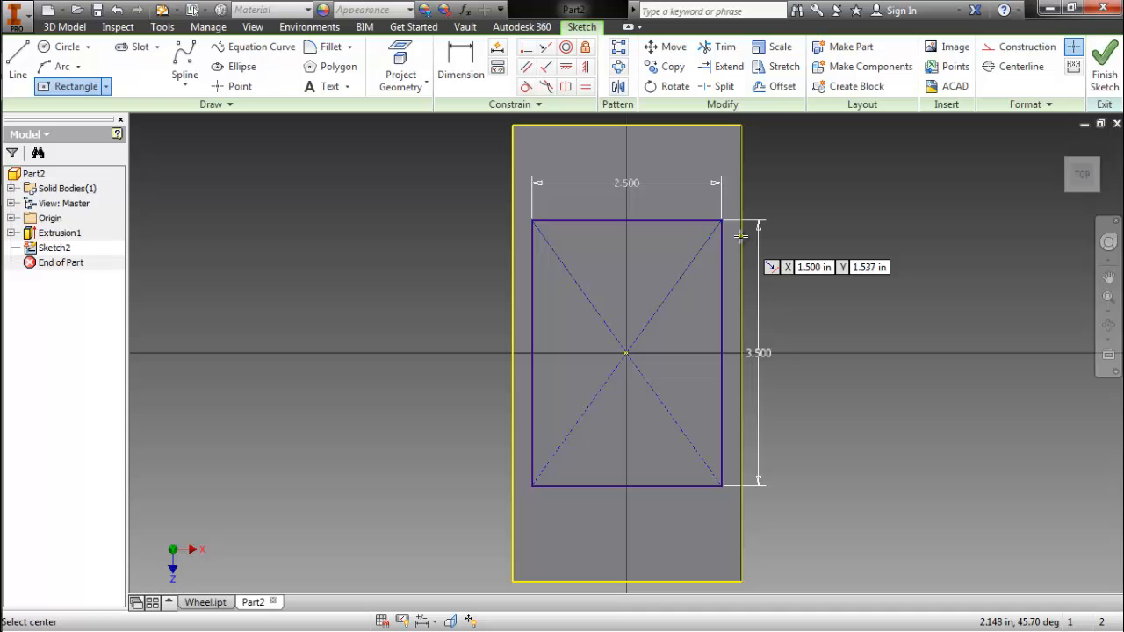
key("Escape")
right_click(873, 240)
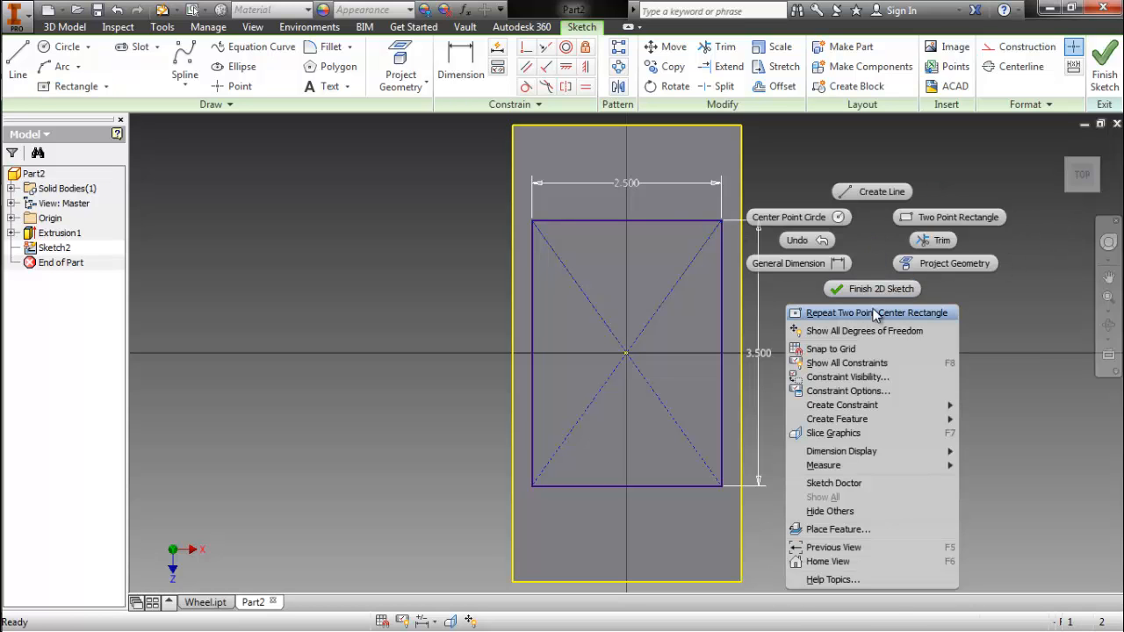
left_click(878, 294)
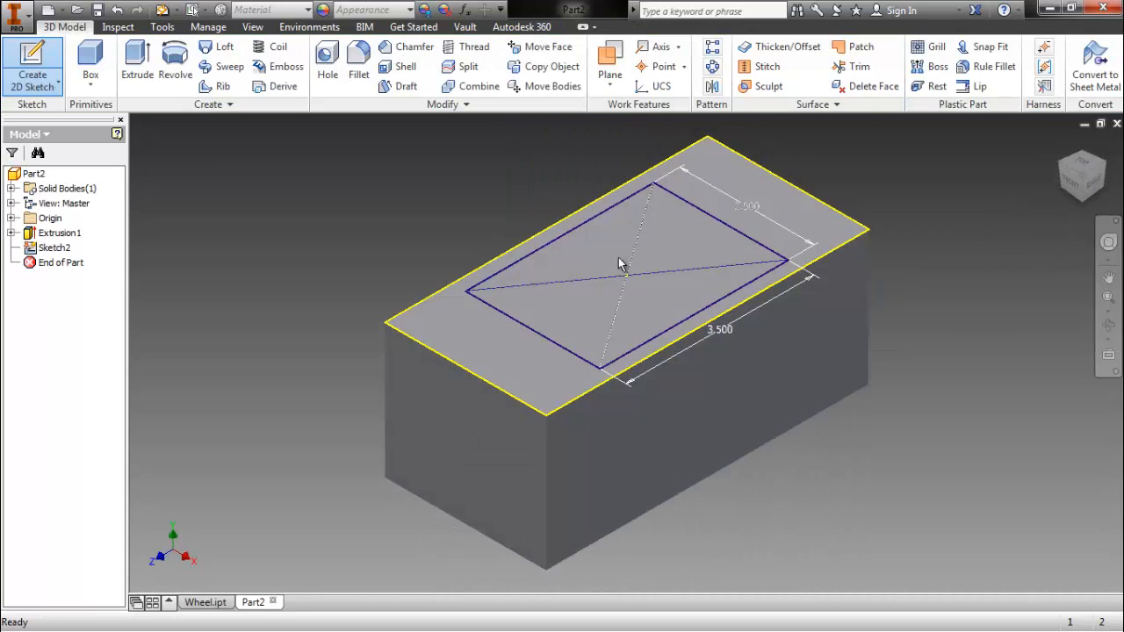
left_click(59, 248)
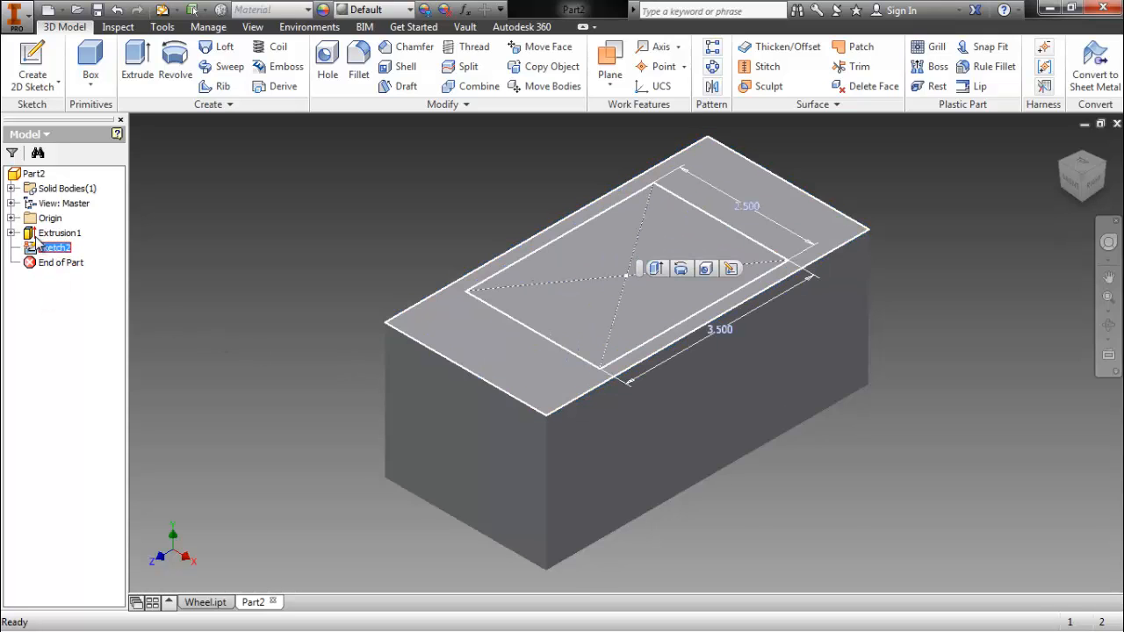
left_click(50, 217)
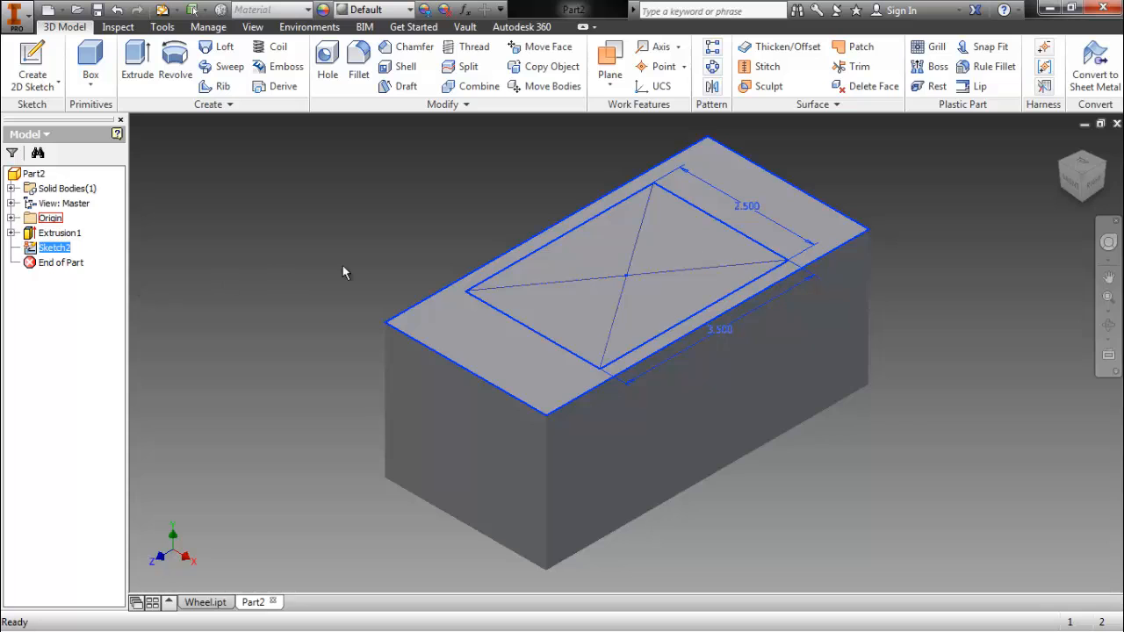
mouse_move(1070, 195)
middle_mouse_down("shift")
mouse_move(1004, 193)
mouse_move(1115, 342)
mouse_move(928, 301)
mouse_move(746, 156)
mouse_move(642, 533)
mouse_move(466, 566)
mouse_move(468, 590)
middle_mouse_up("shift")
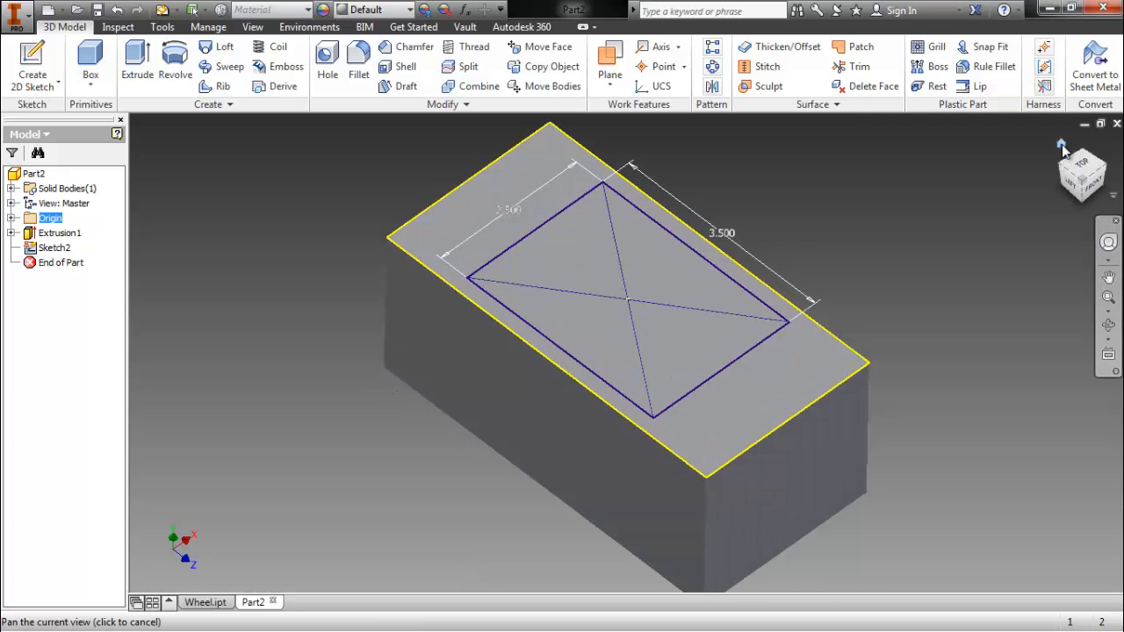
left_click(1061, 144)
Extrude the sketched rectangle as a cut 2.0 in deep into the block and return to the home view.
right_click(483, 191)
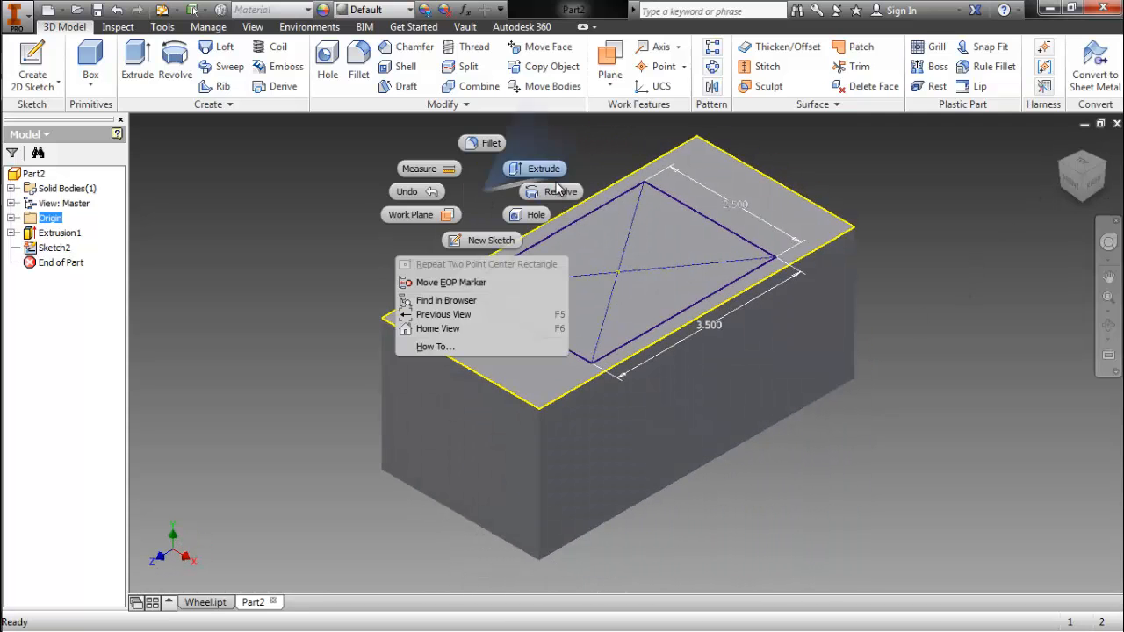
left_click(521, 177)
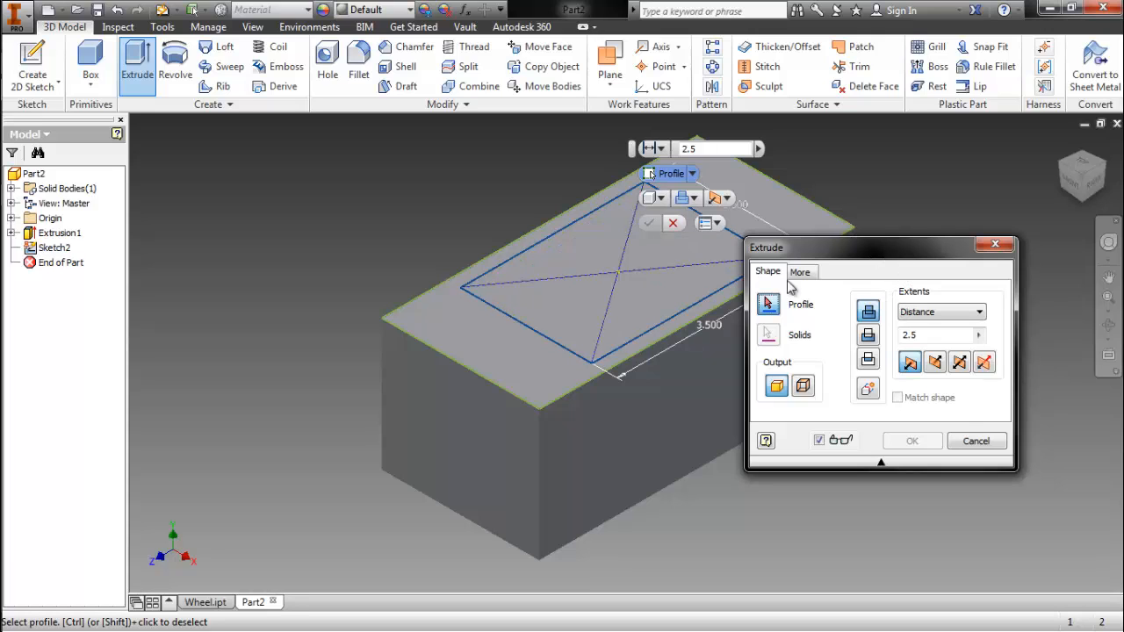
left_click(622, 296)
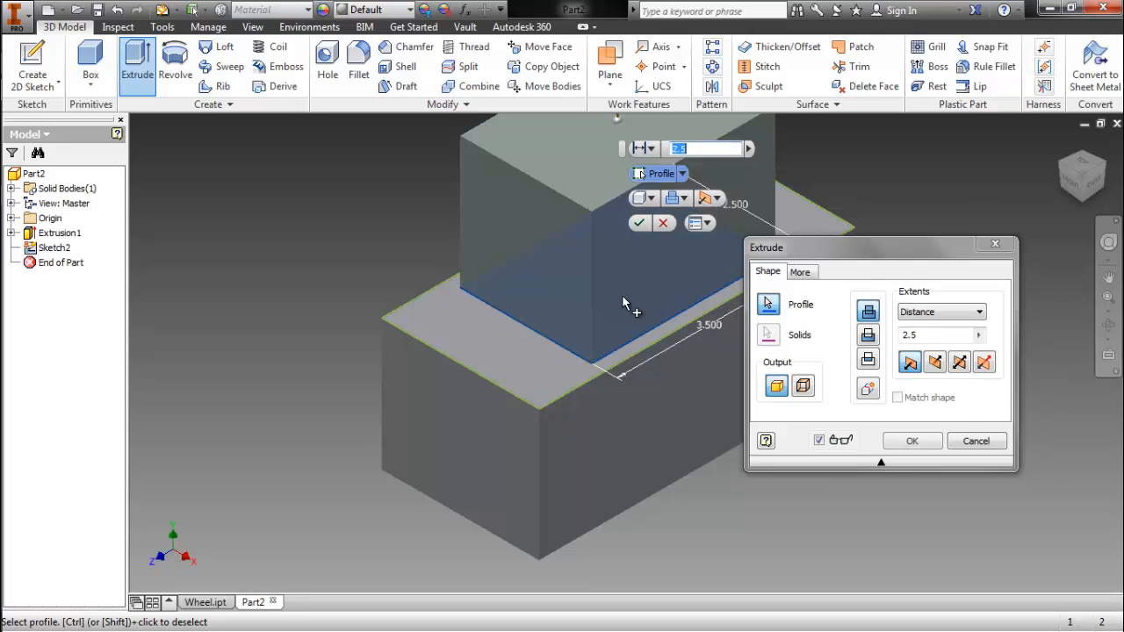
left_click(868, 337)
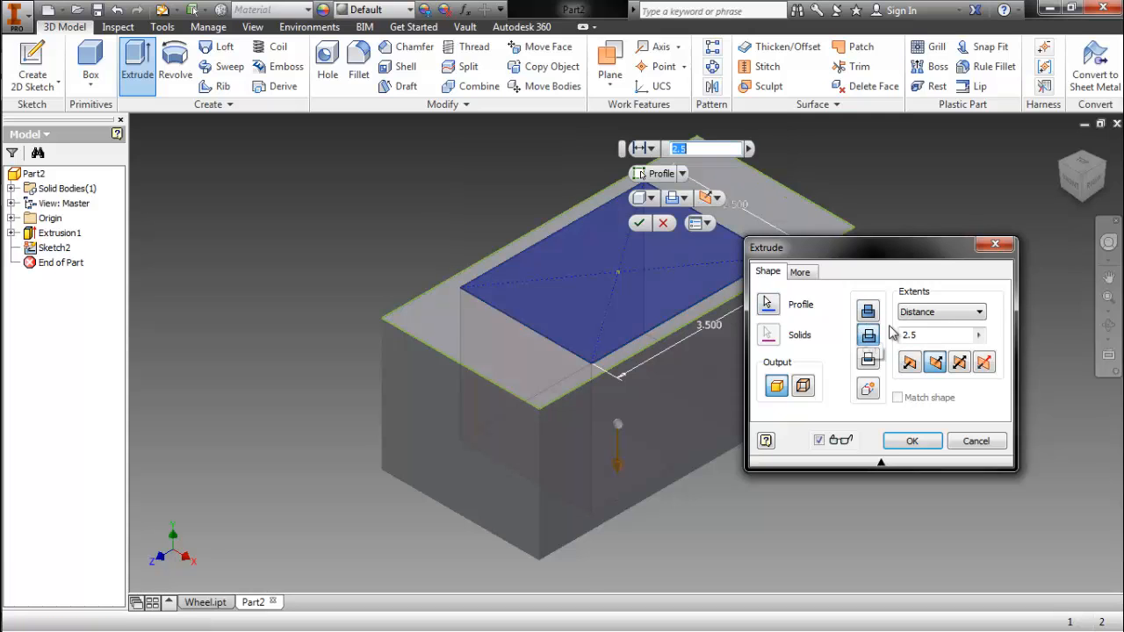
left_click_drag(935, 257, 1019, 323)
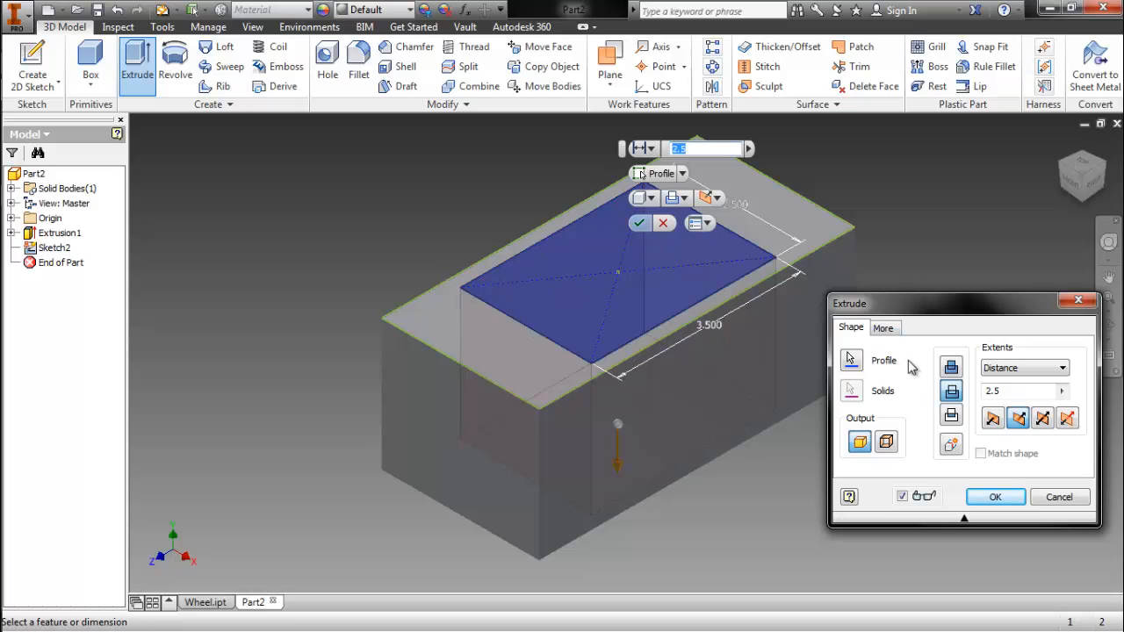
left_click(987, 392)
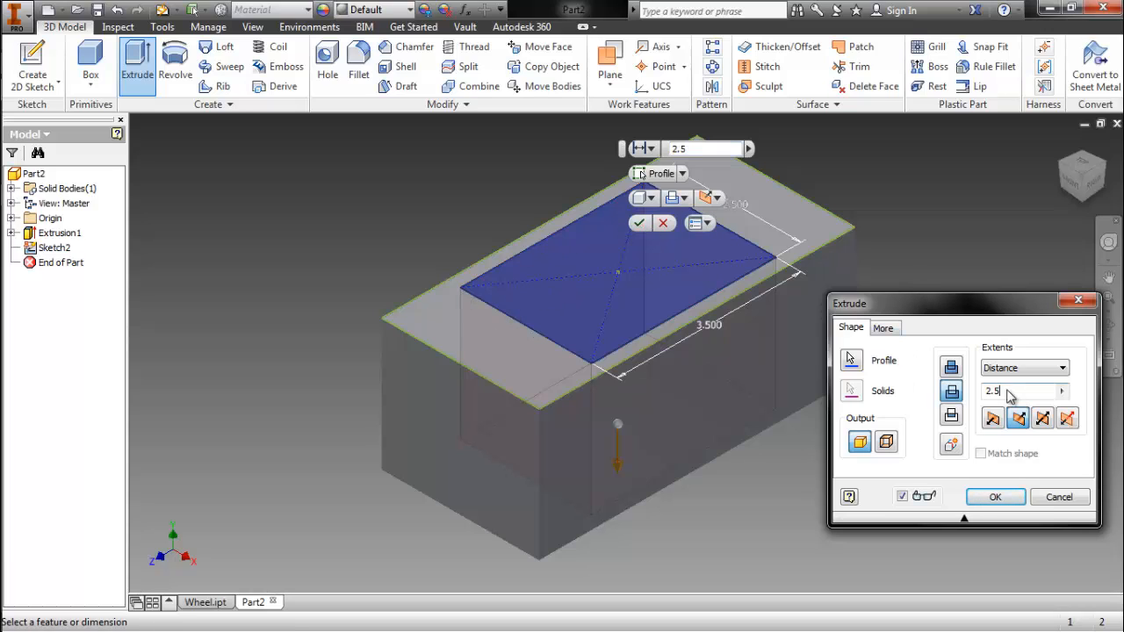
left_click(1094, 184)
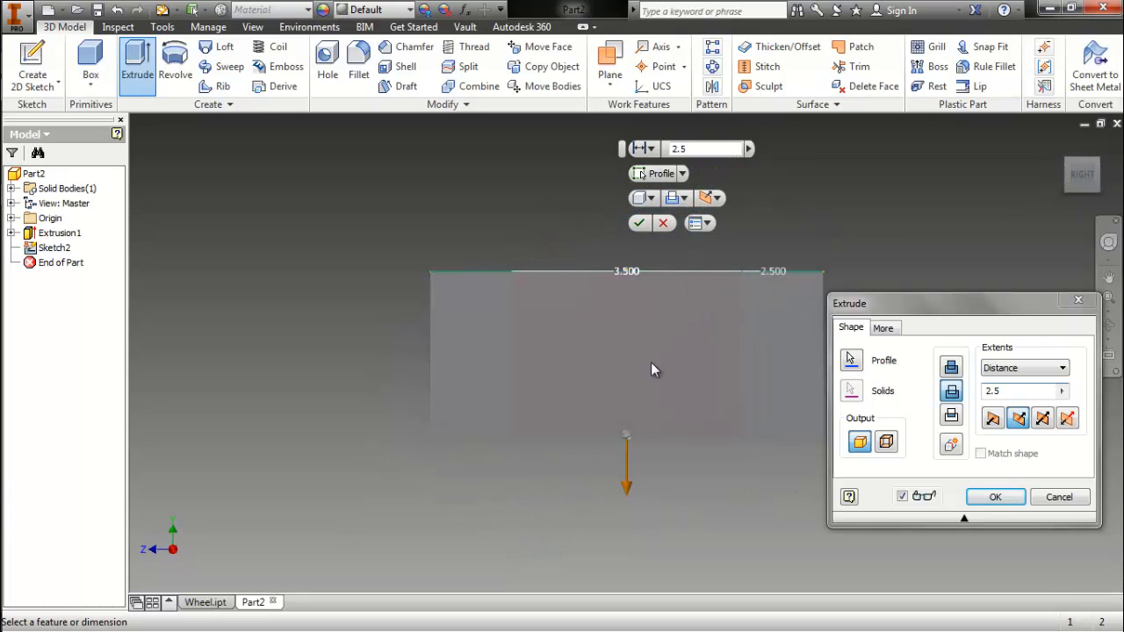
left_click(1082, 165)
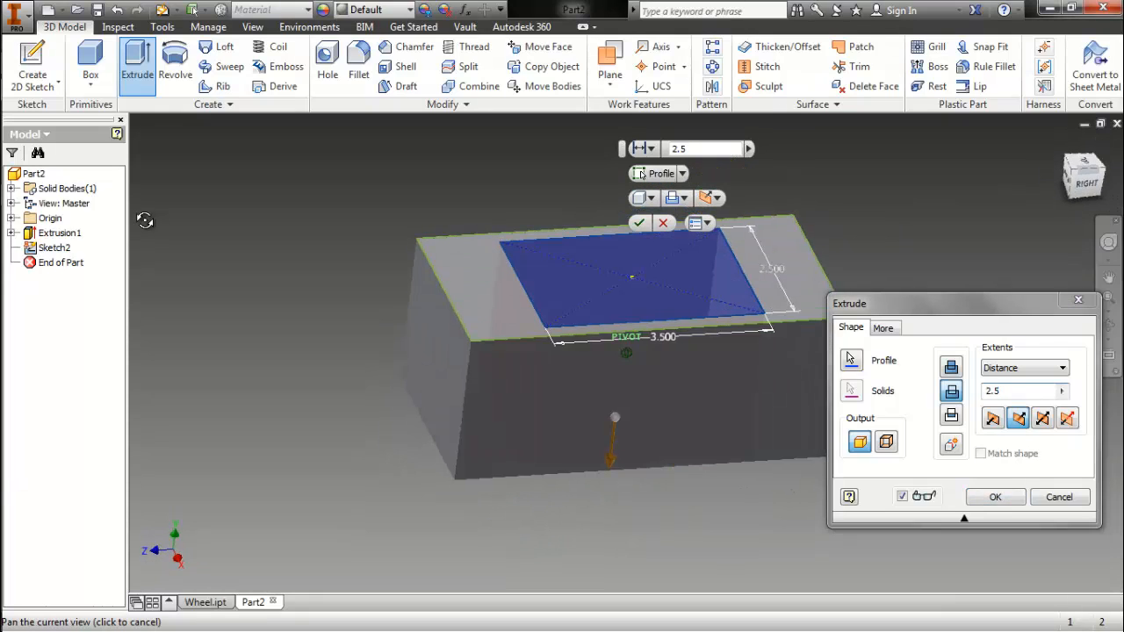
left_click(1009, 390)
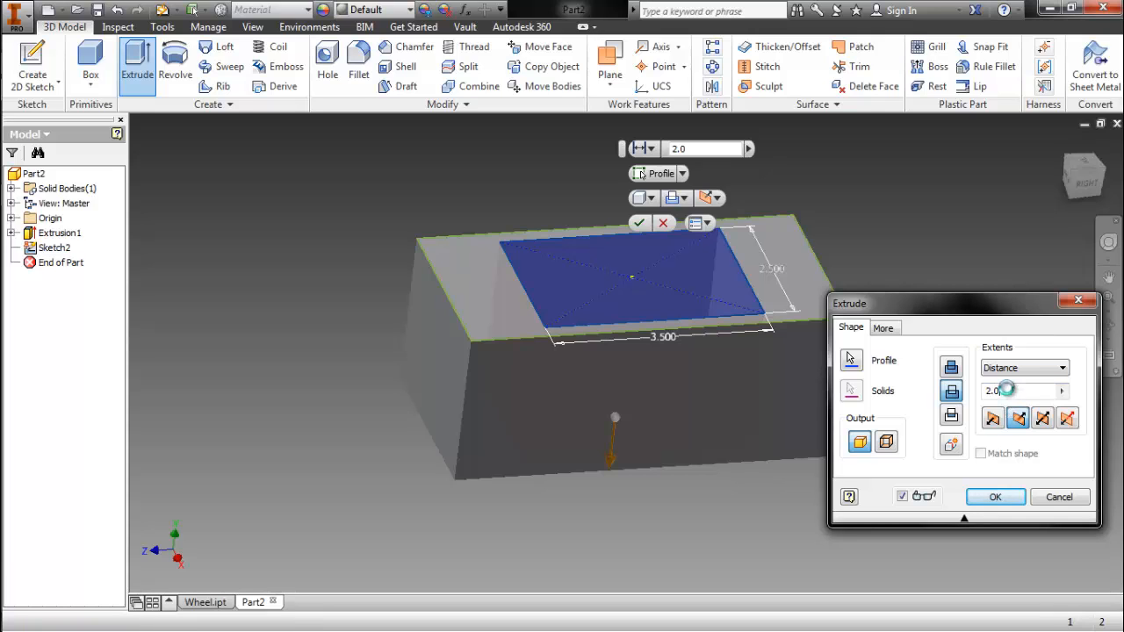
key("Return")
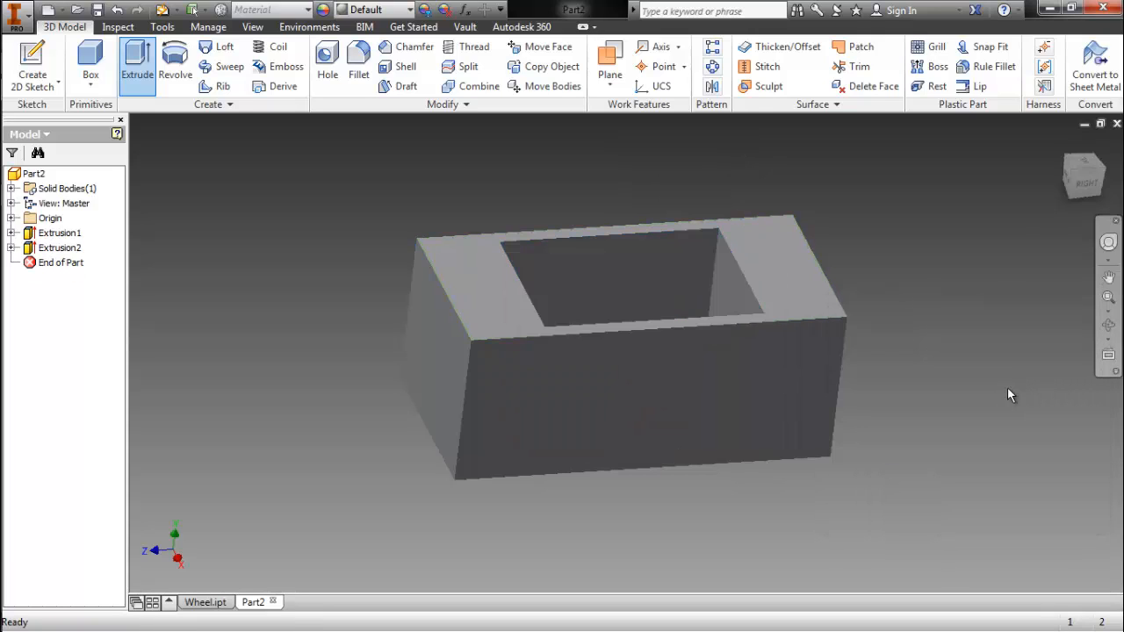
left_click(1061, 143)
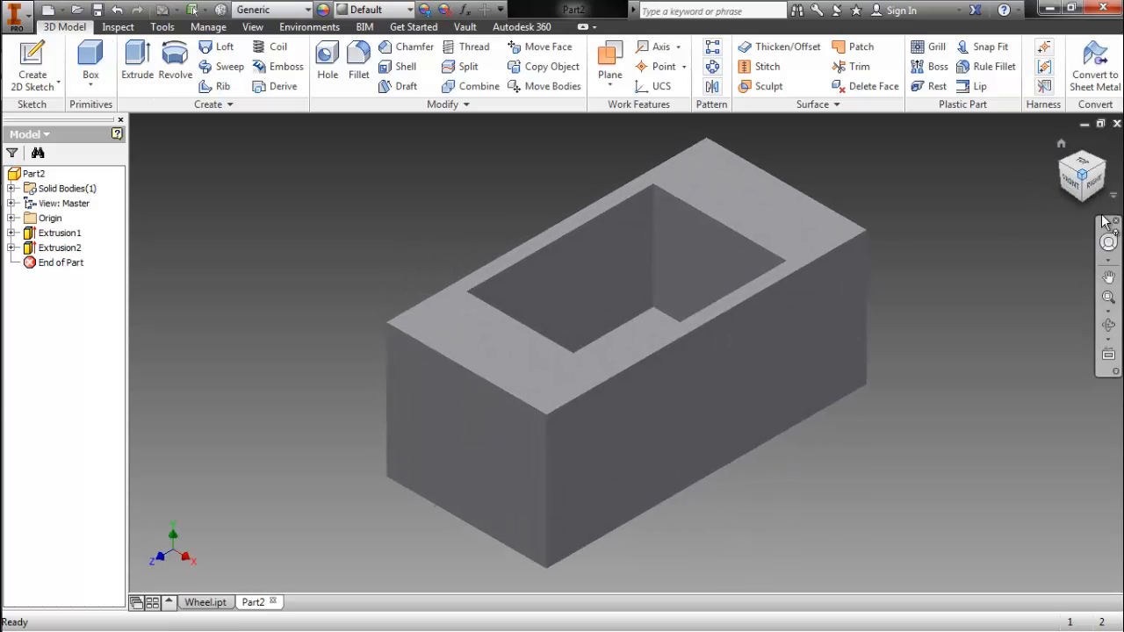
Set the part's visual style to Shaded with Edges.
mouse_move(1082, 171)
left_mouse_down()
mouse_move(1093, 202)
mouse_move(1092, 163)
mouse_move(140, 168)
mouse_move(214, 228)
mouse_move(1098, 158)
mouse_move(1103, 146)
mouse_move(1079, 160)
left_mouse_up()
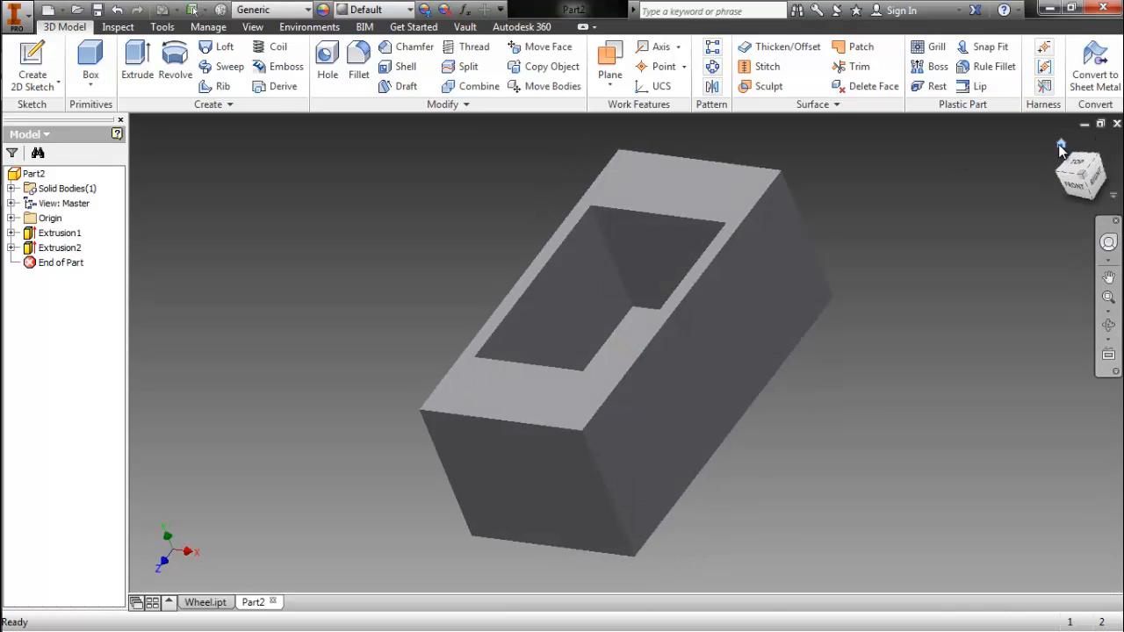
left_click(1061, 146)
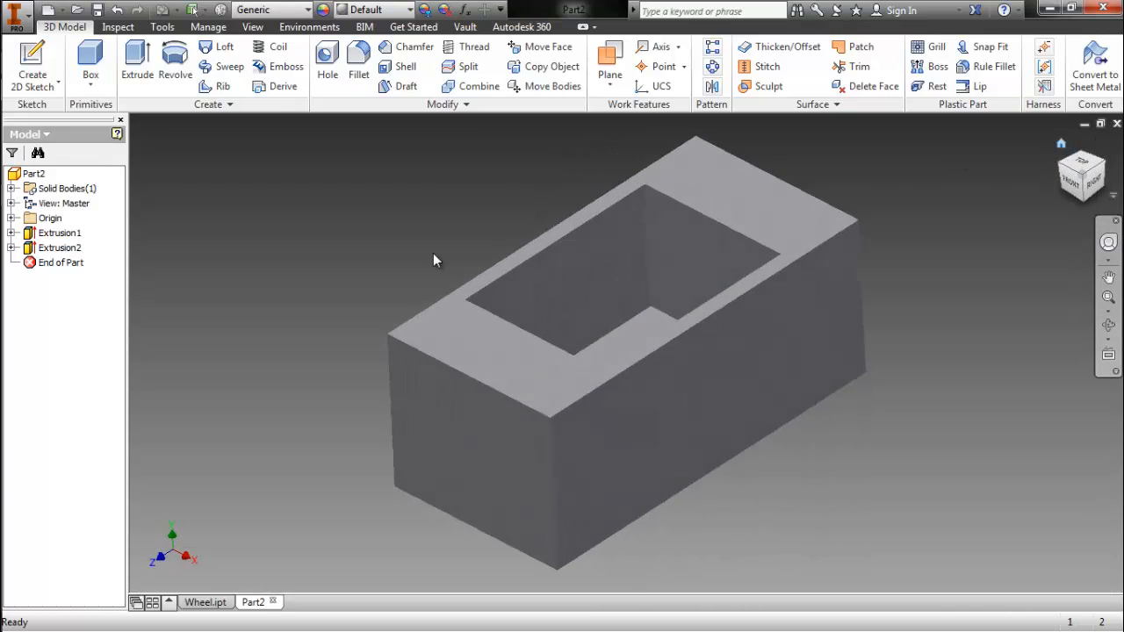
left_click(253, 27)
left_click(207, 84)
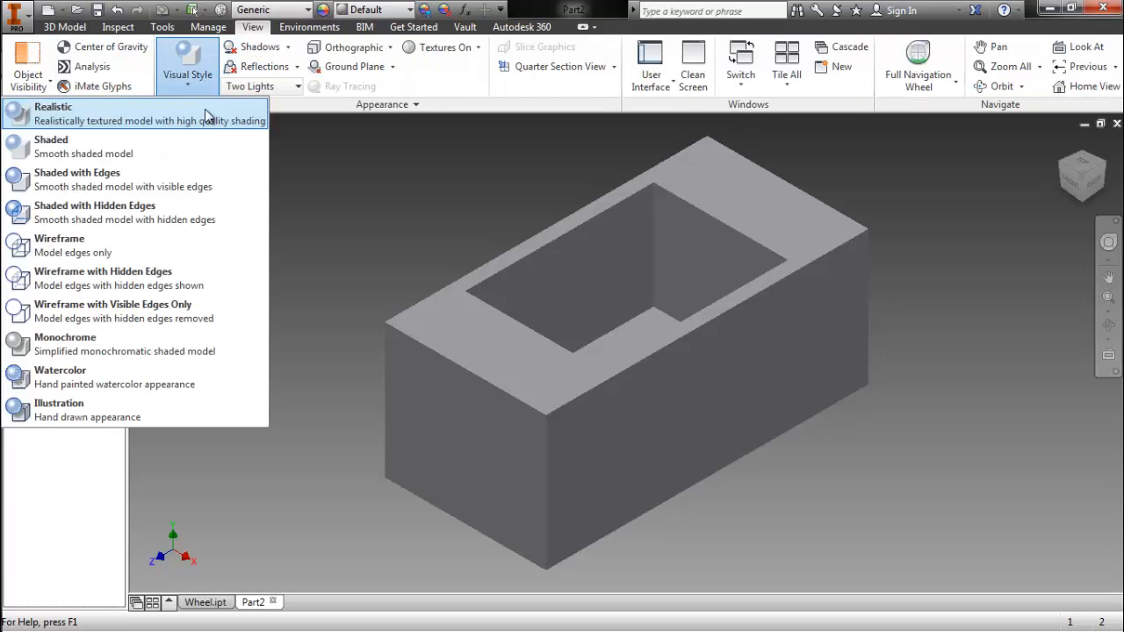
left_click(196, 193)
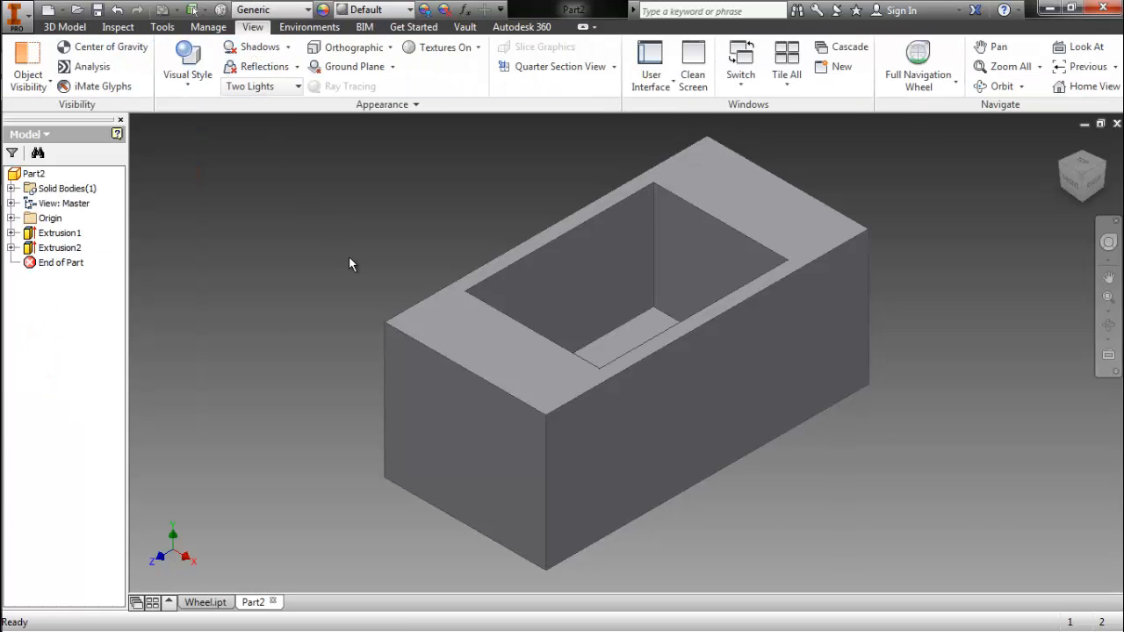
left_click(188, 72)
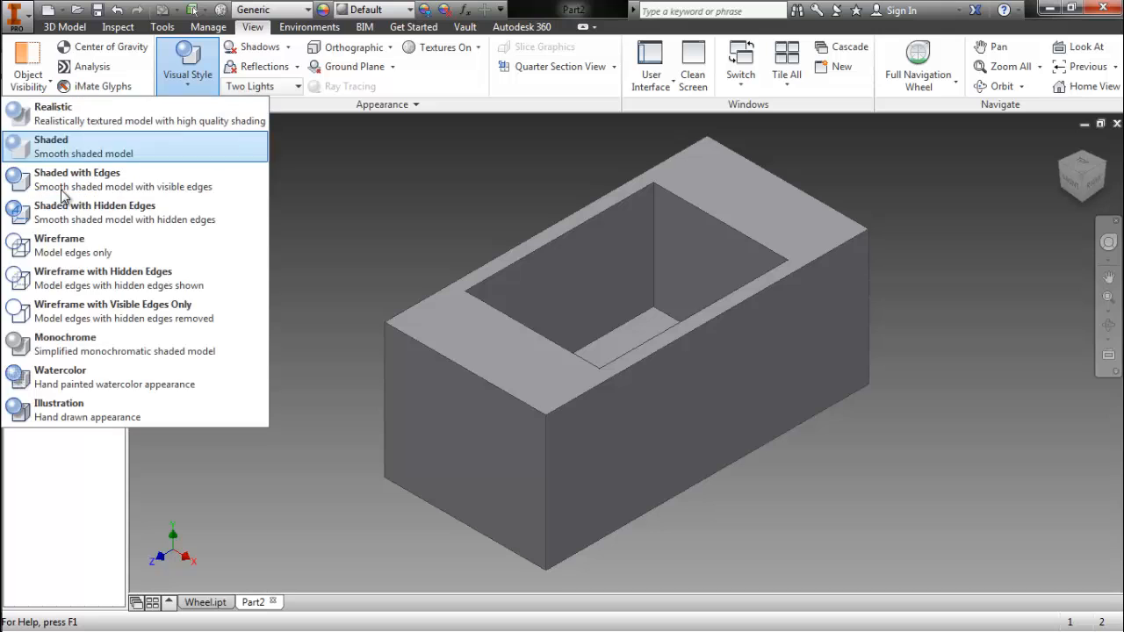
left_click(388, 203)
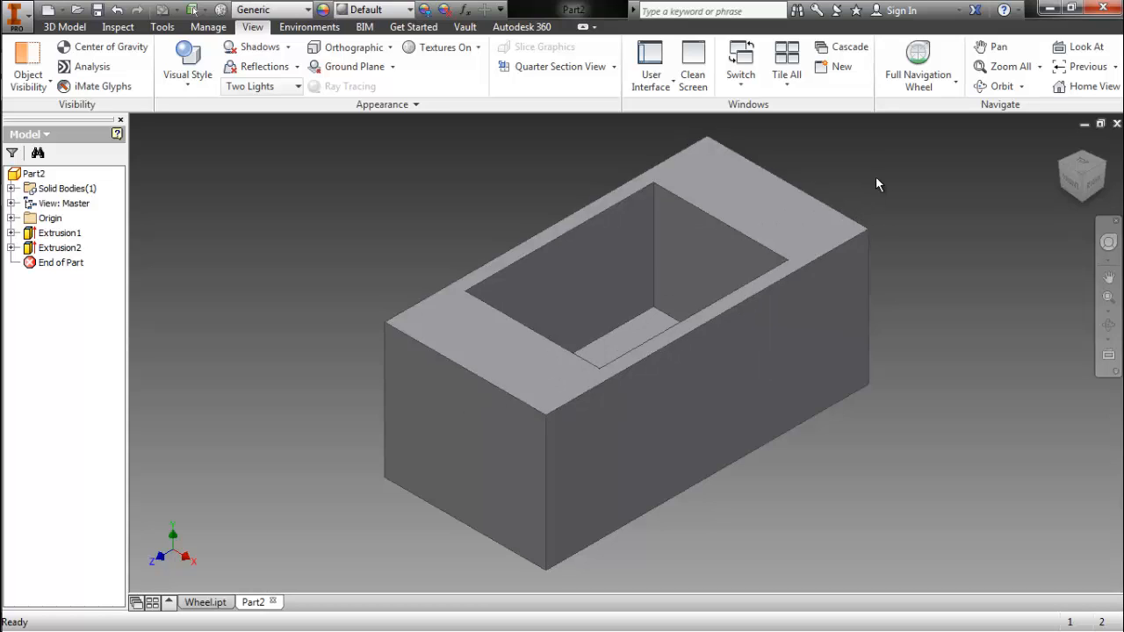
left_click(74, 27)
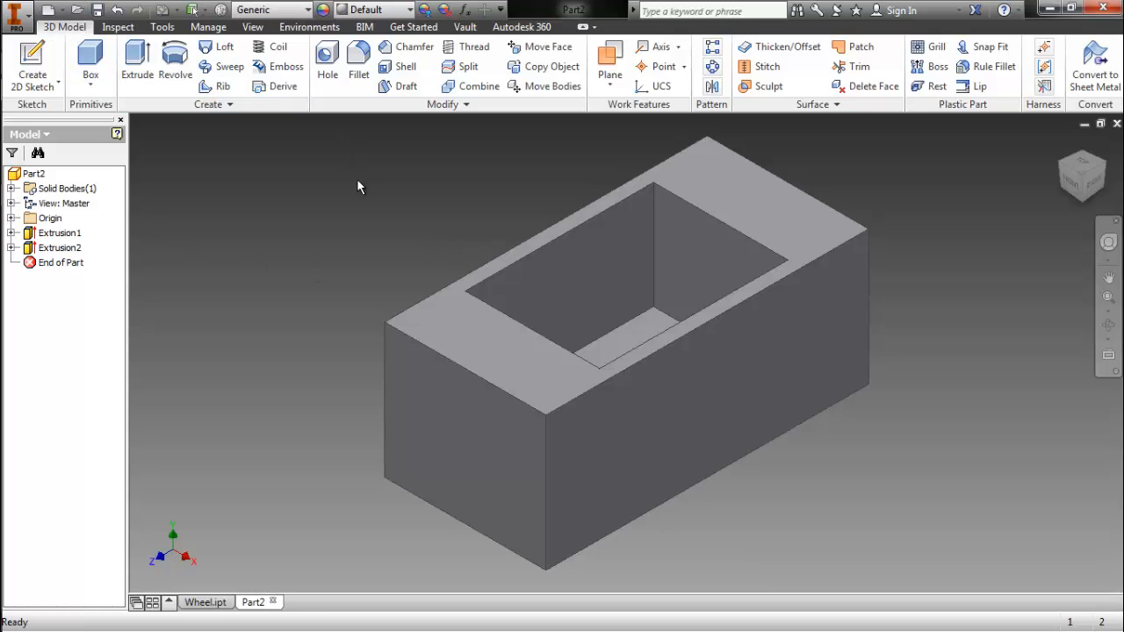
left_click(358, 60)
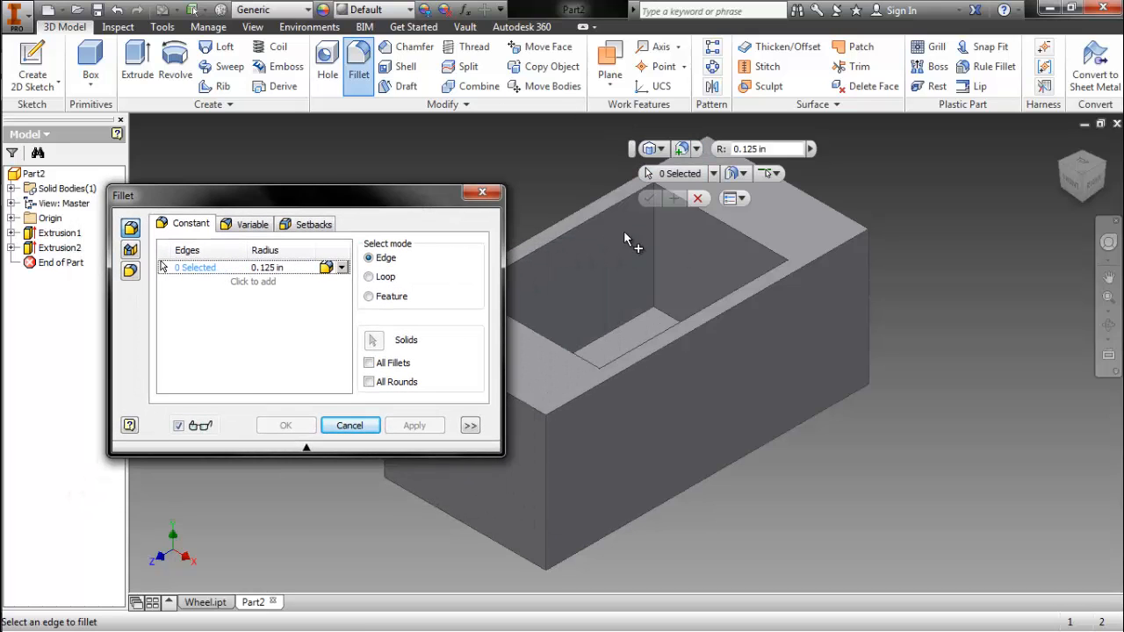
left_click(483, 194)
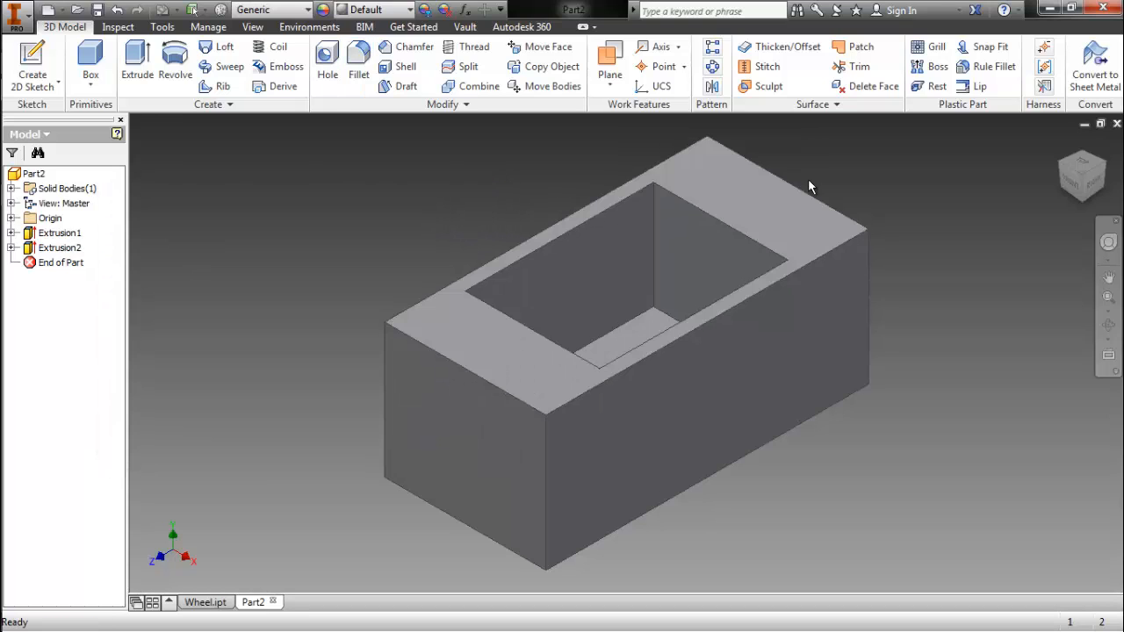
Fillet the short top edge at the back end of the block with a 1 in radius and return to the home view.
left_click(812, 197)
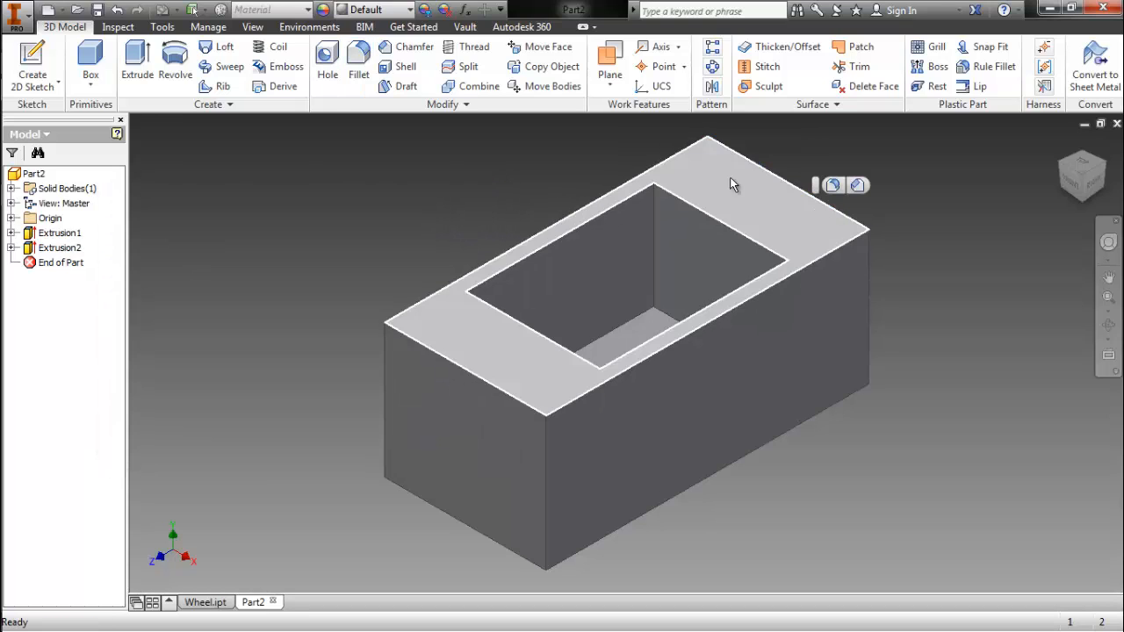
left_click(833, 186)
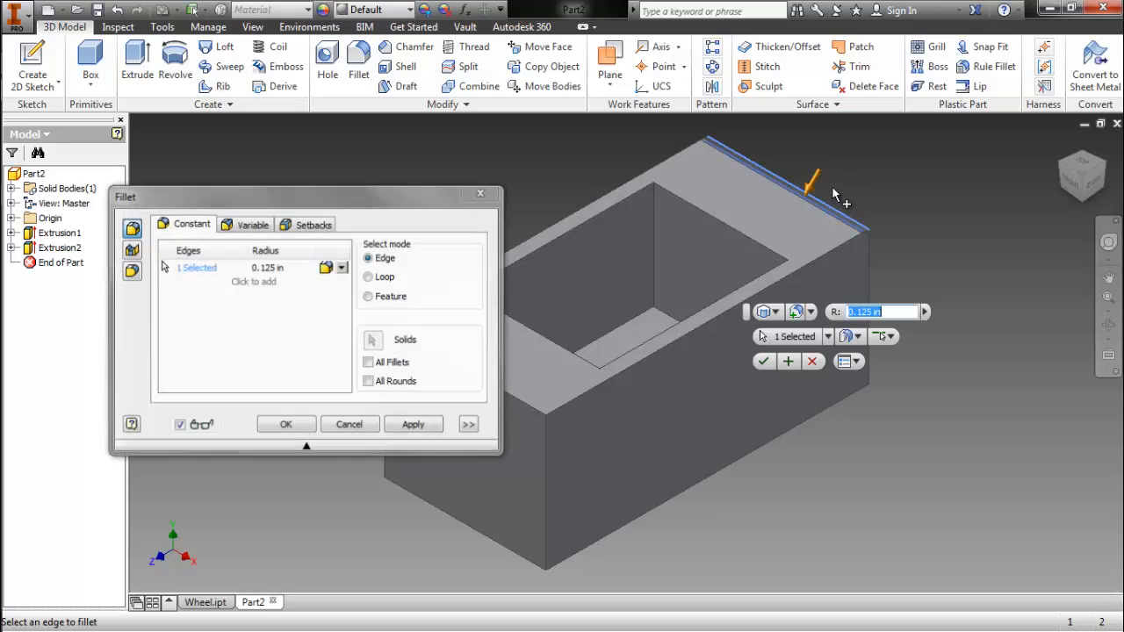
left_click(482, 191)
right_click(553, 167)
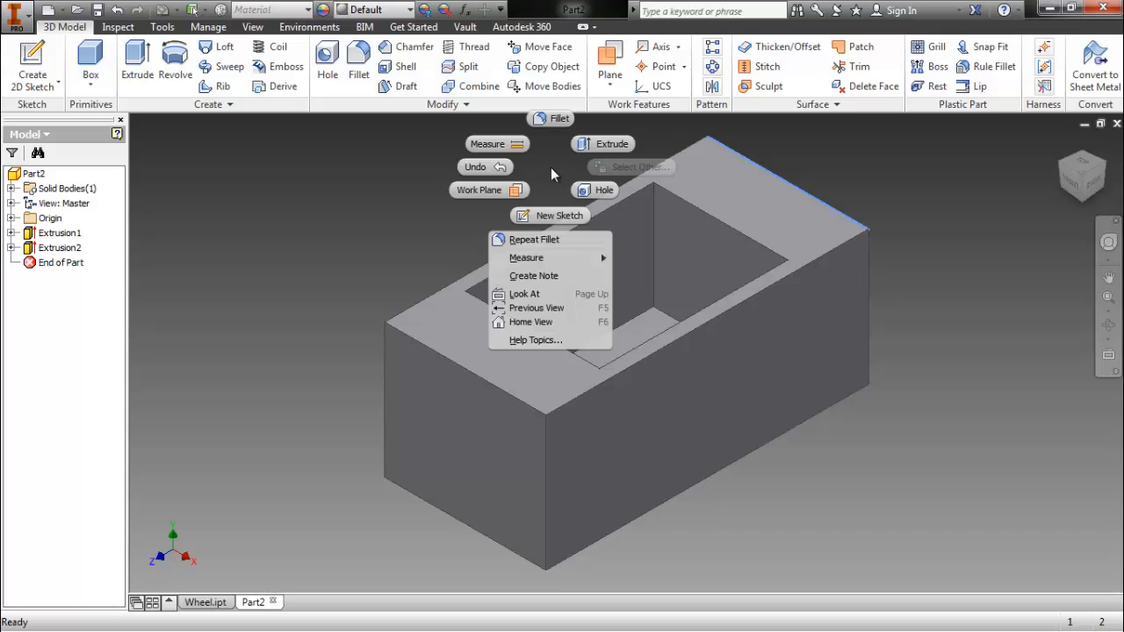
left_click(557, 118)
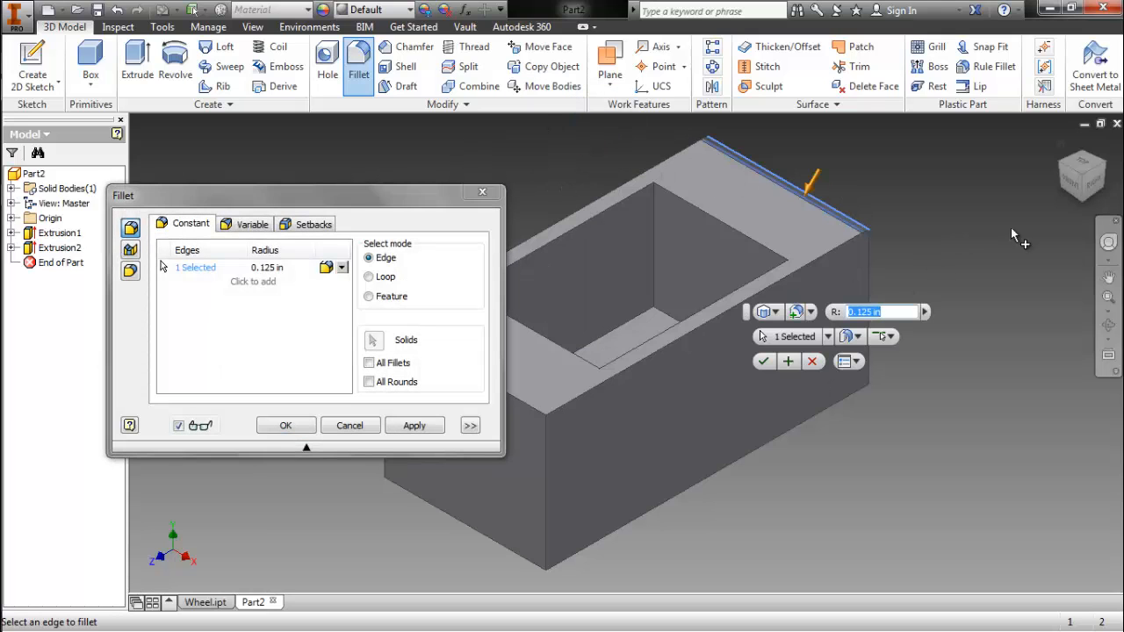
middle_click_drag(841, 282, 966, 286, "shift")
left_click(1093, 184)
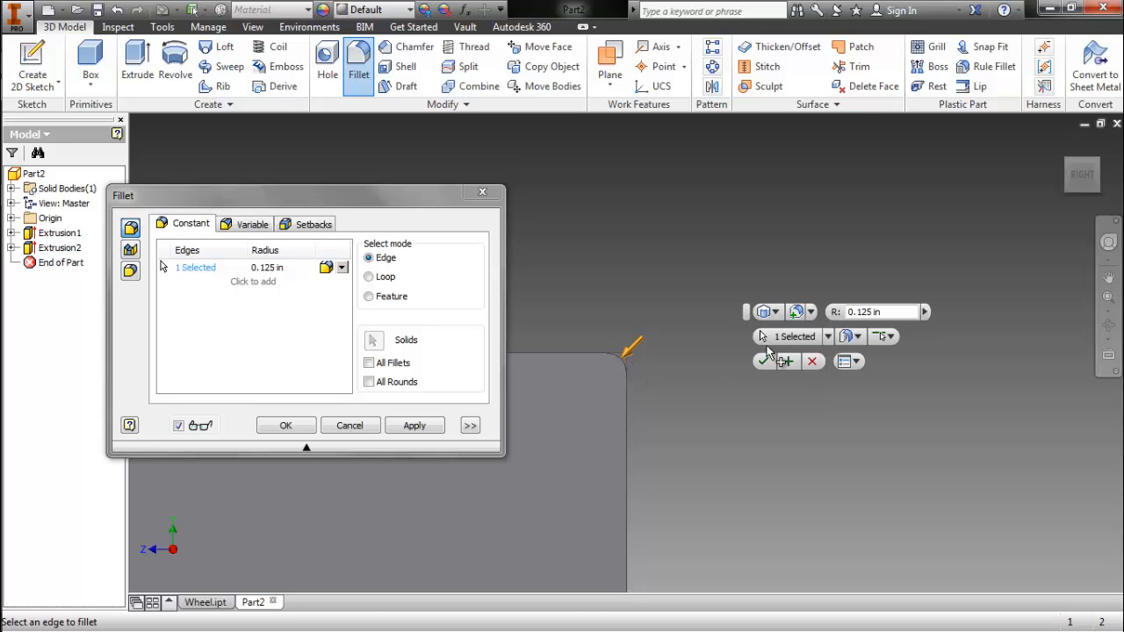
double_click(872, 311)
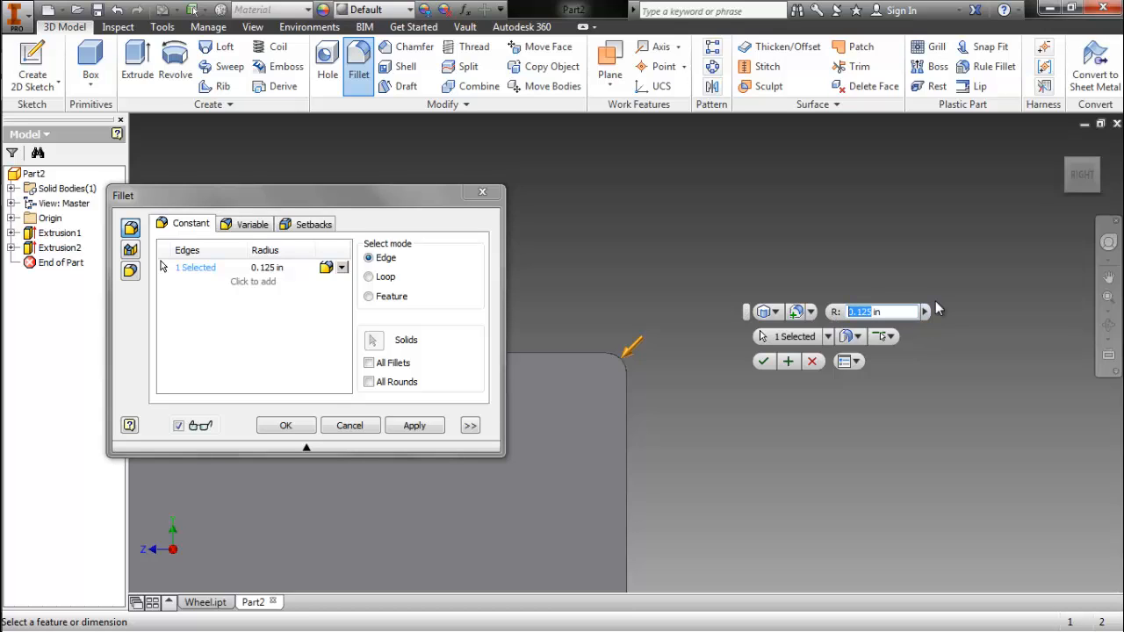
type("1")
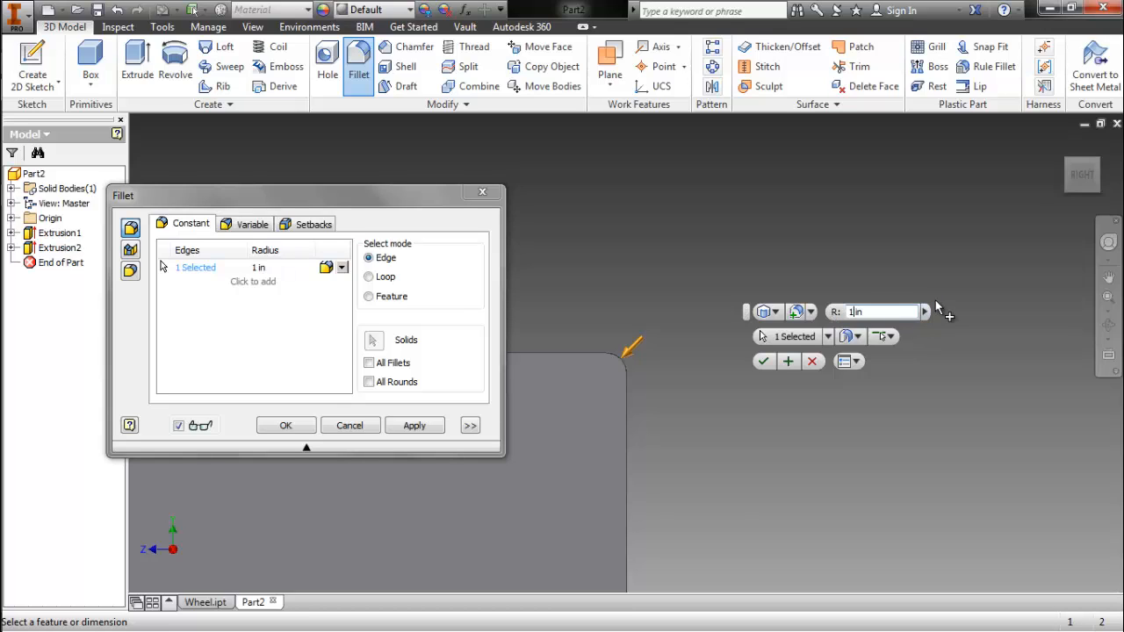
middle_click_drag(657, 405, 768, 338)
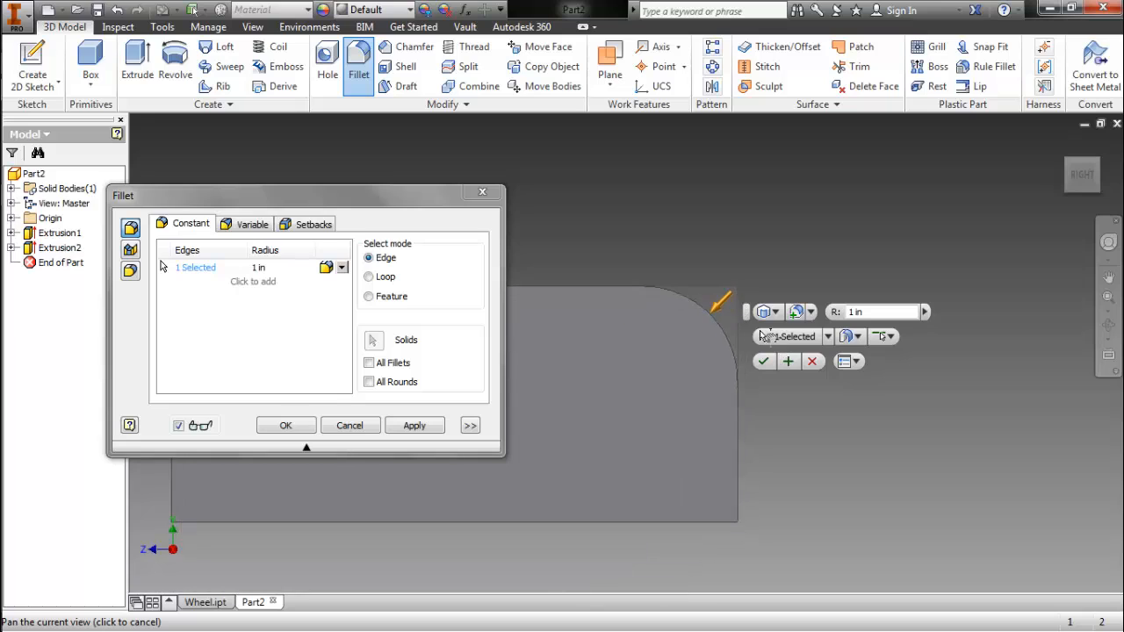
scroll(703, 413, "up", 2)
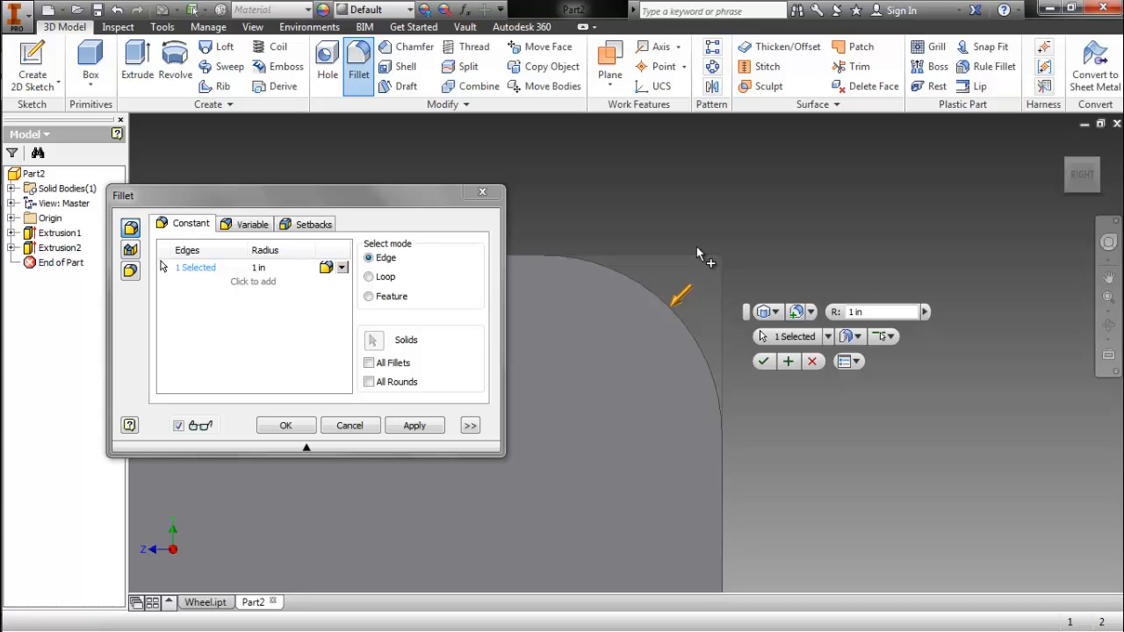
left_click(764, 362)
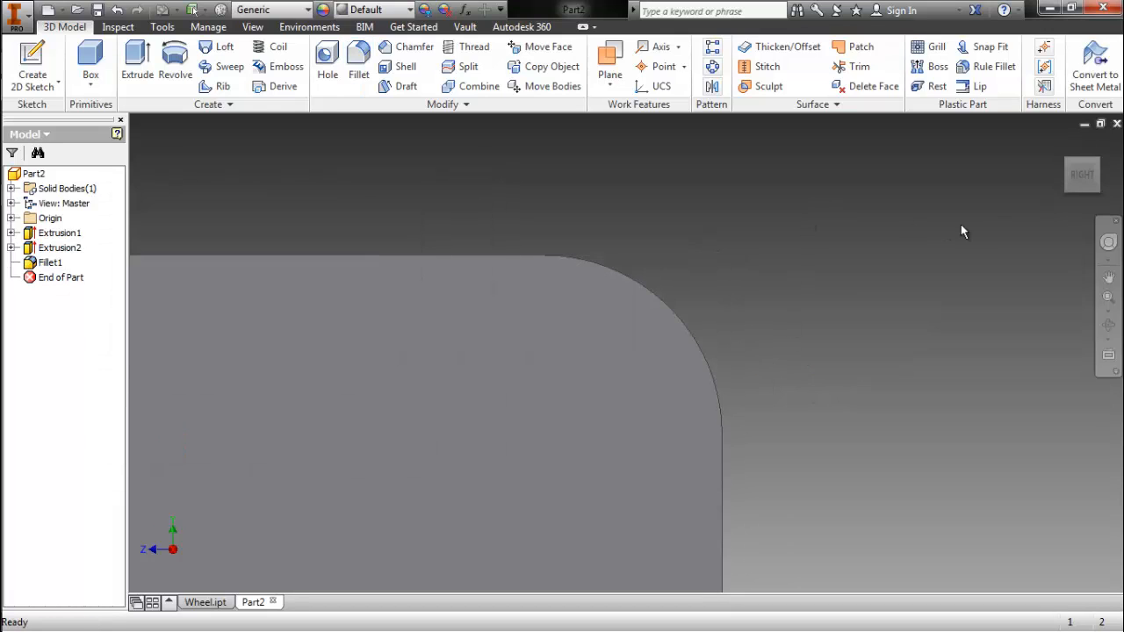
left_click(1060, 146)
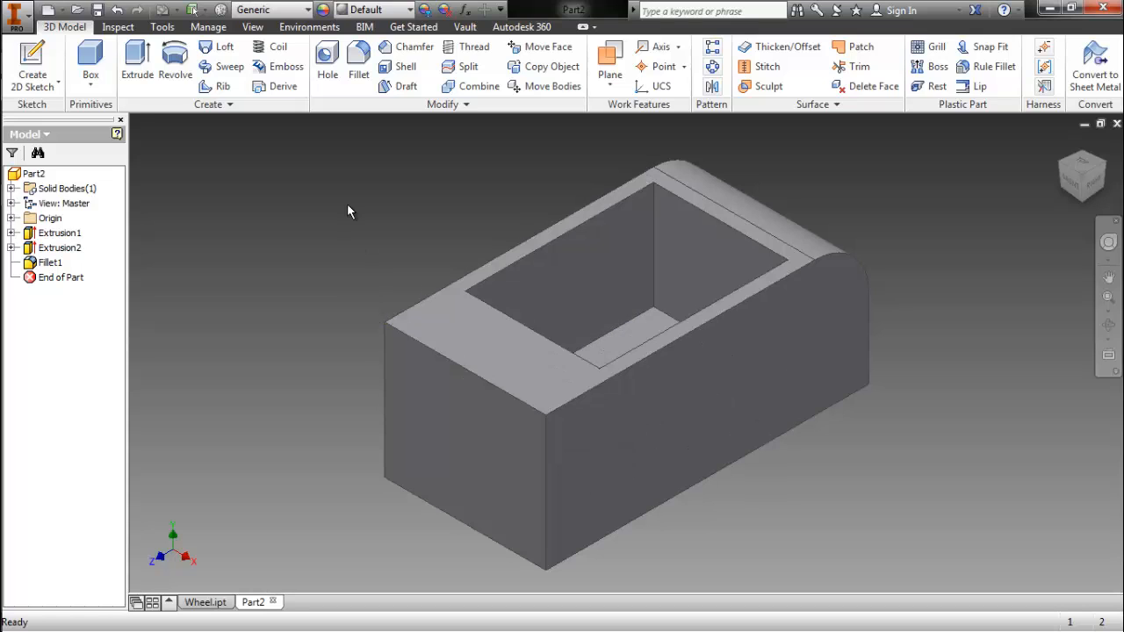
left_click(437, 351)
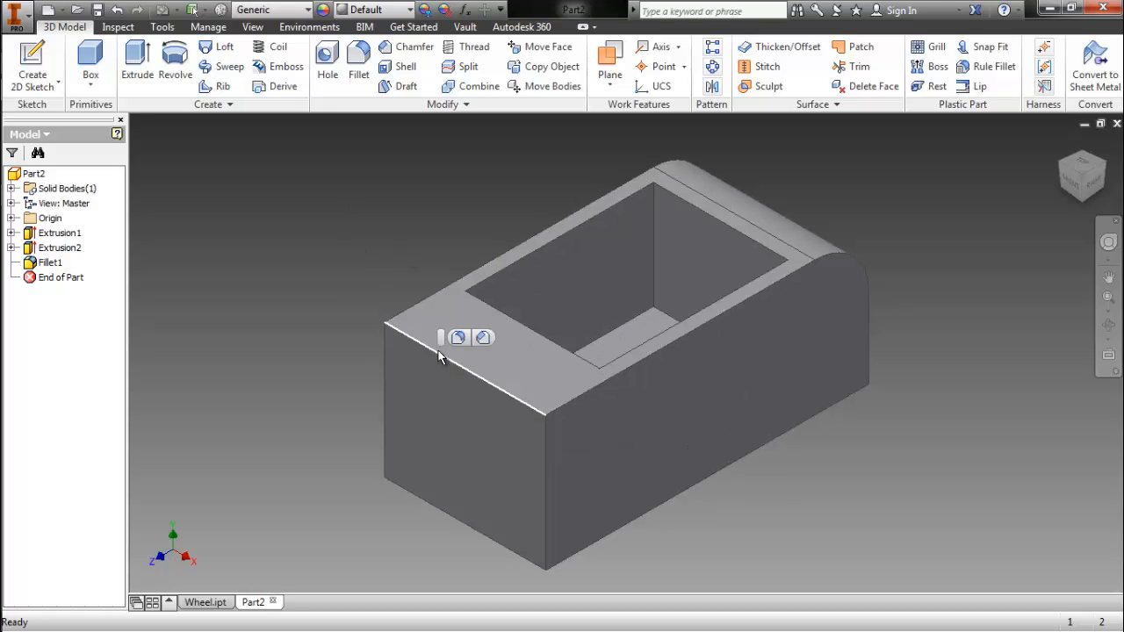
left_click(430, 368)
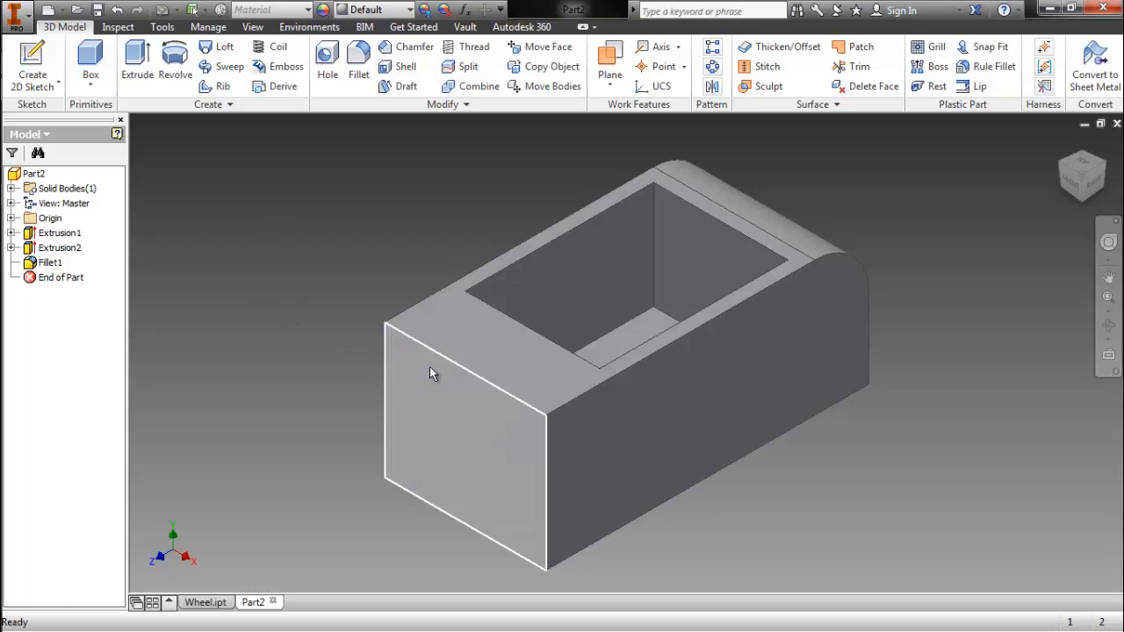
key("Escape")
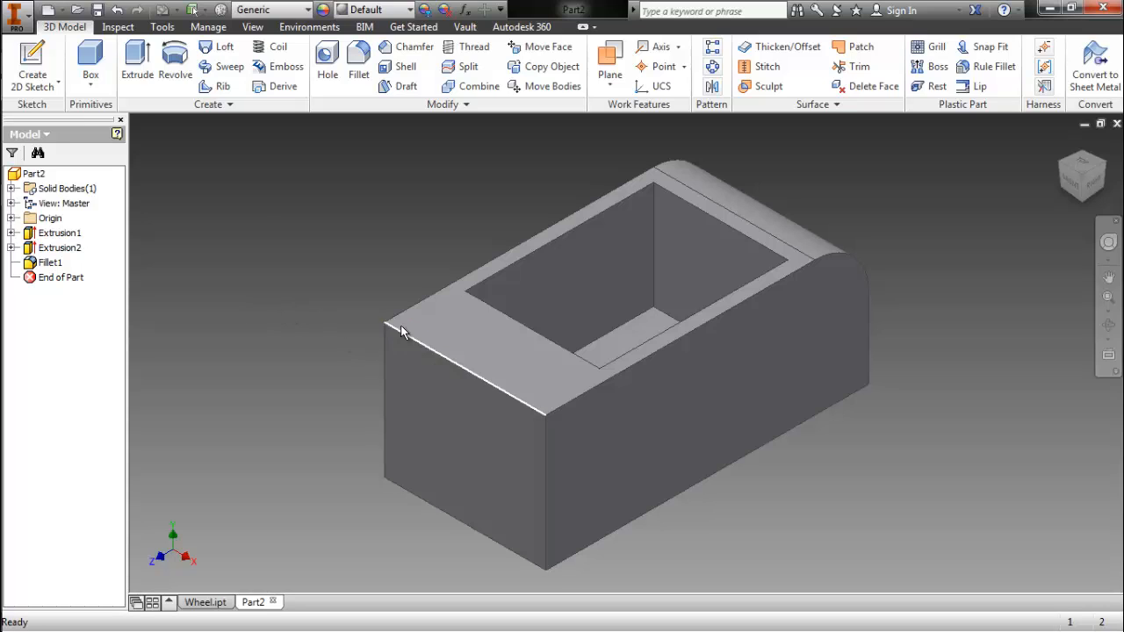
left_click(447, 359)
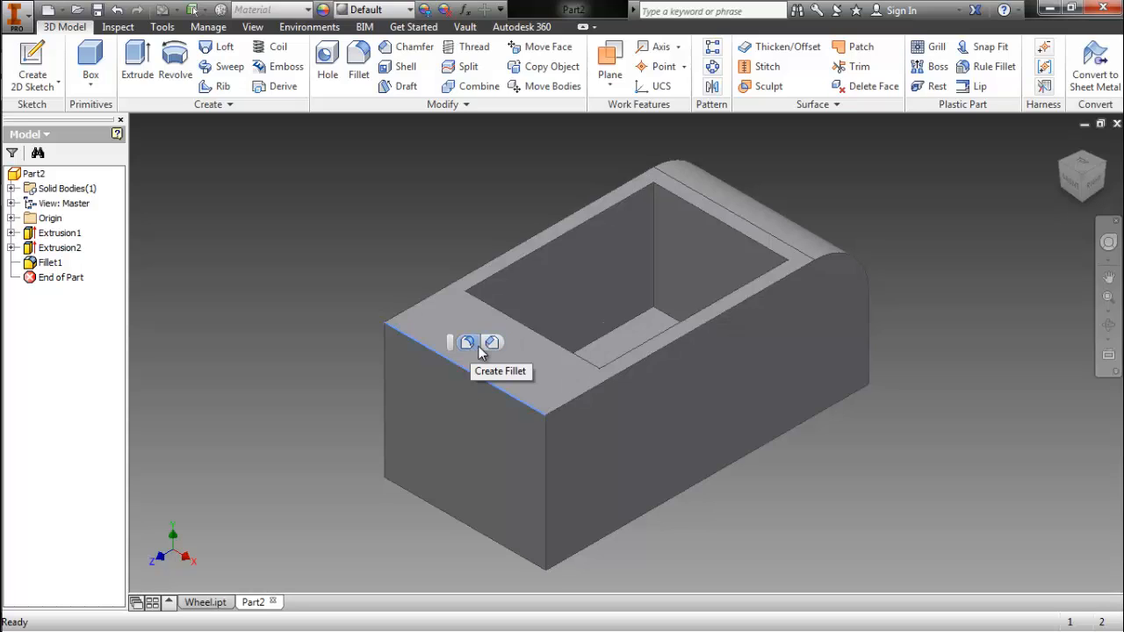
left_click(391, 239)
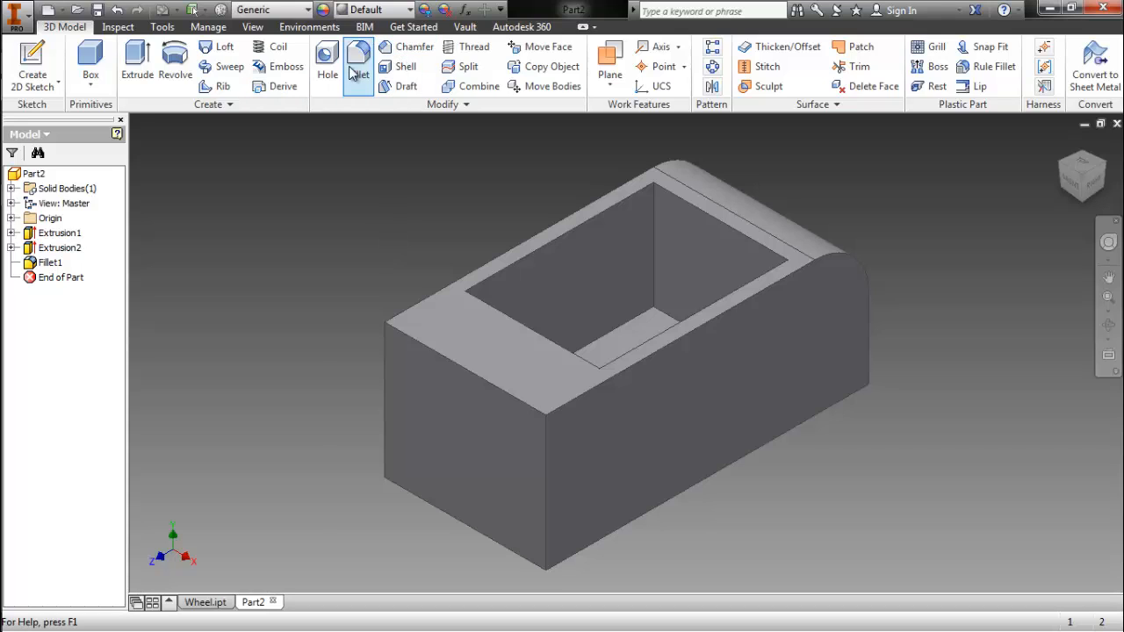
Chamfer the short top edge at the front end of the block with an equal distance of 1 in.
left_click(405, 48)
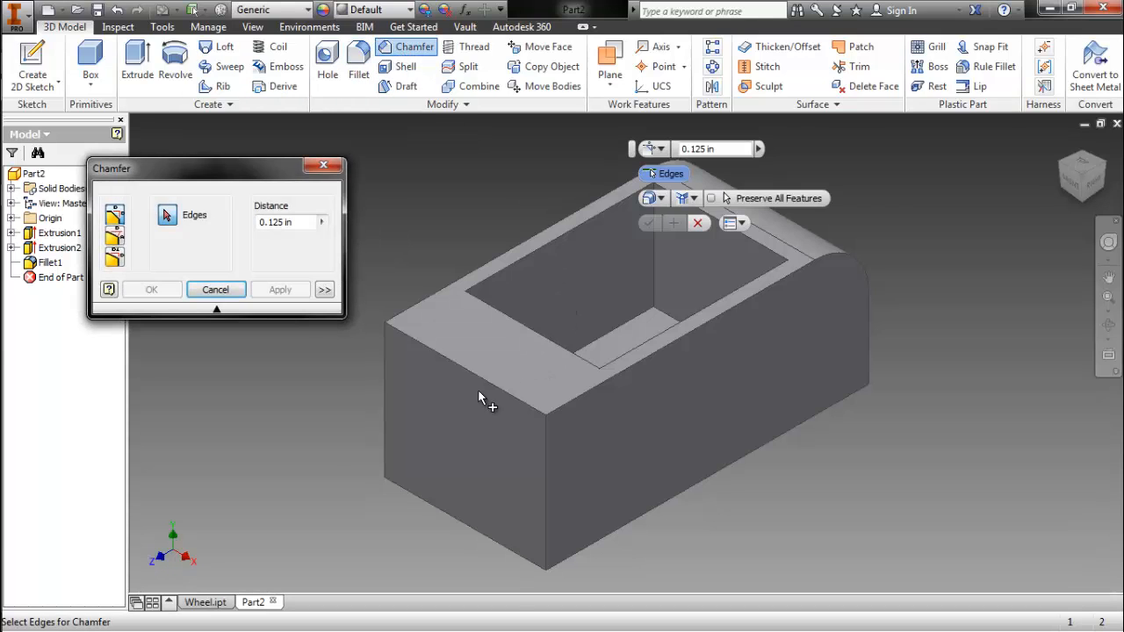
left_click(503, 392)
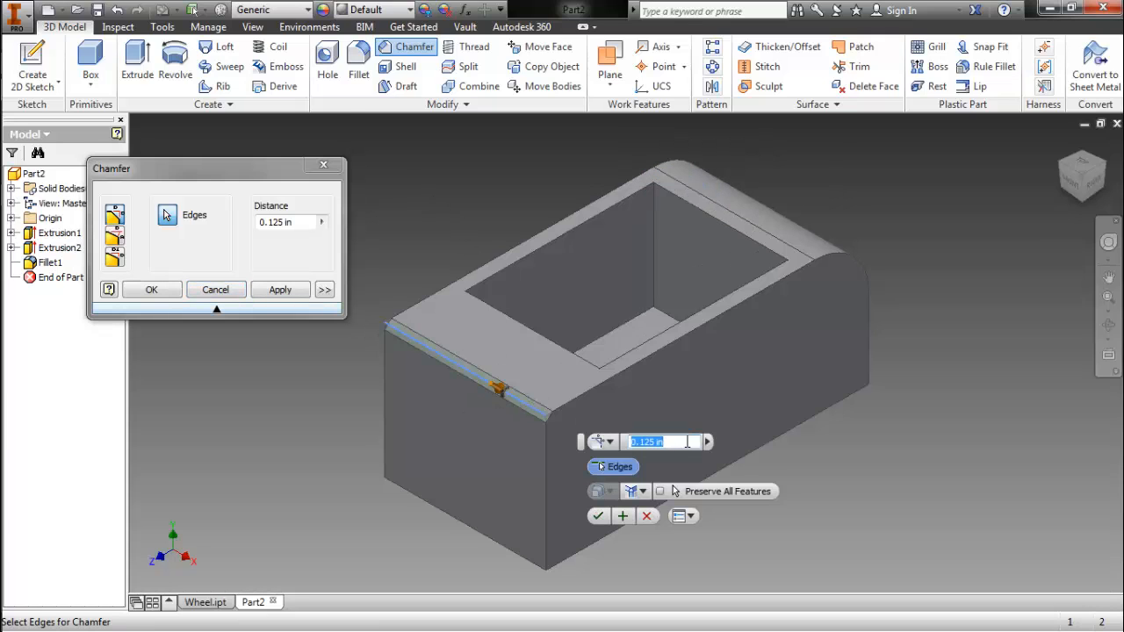
left_click(1094, 192)
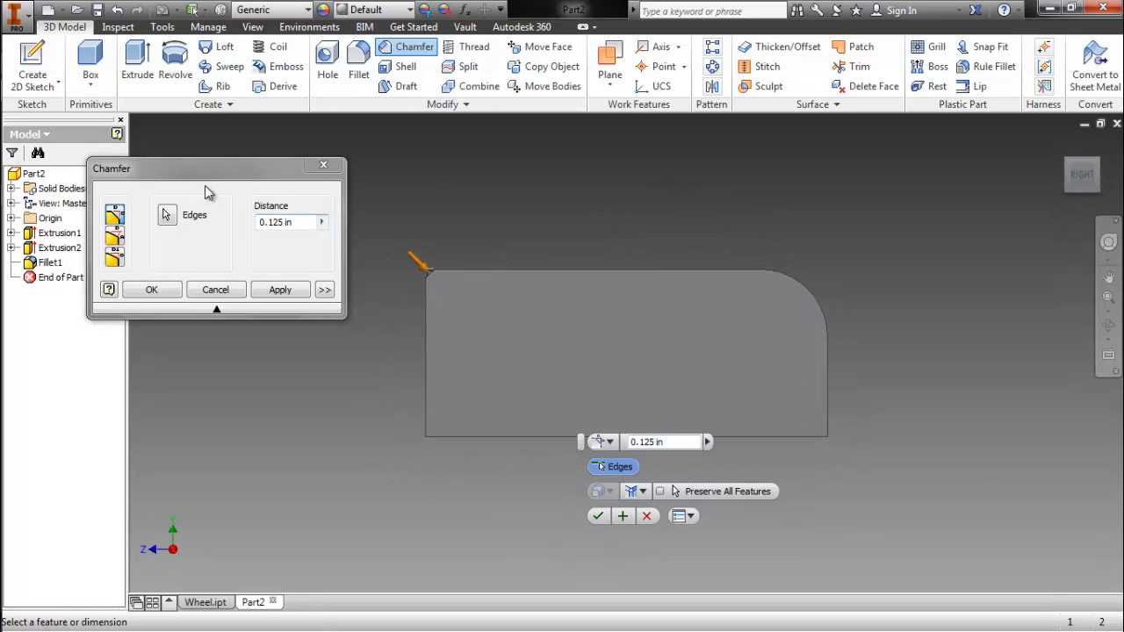
left_click(115, 235)
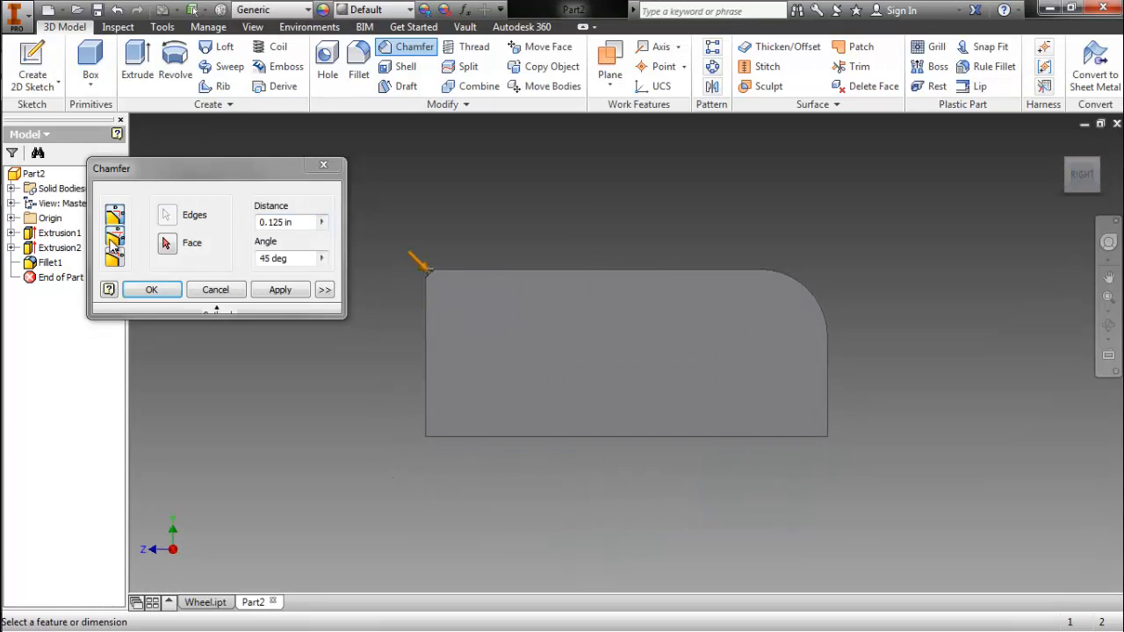
left_click(114, 258)
left_click(114, 239)
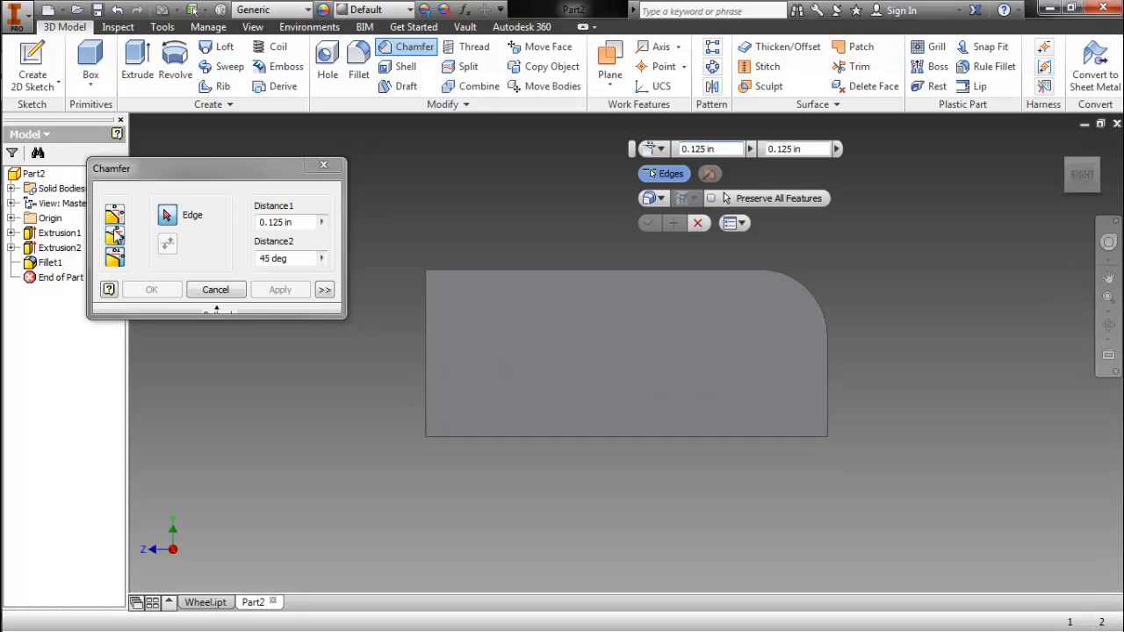
left_click(115, 214)
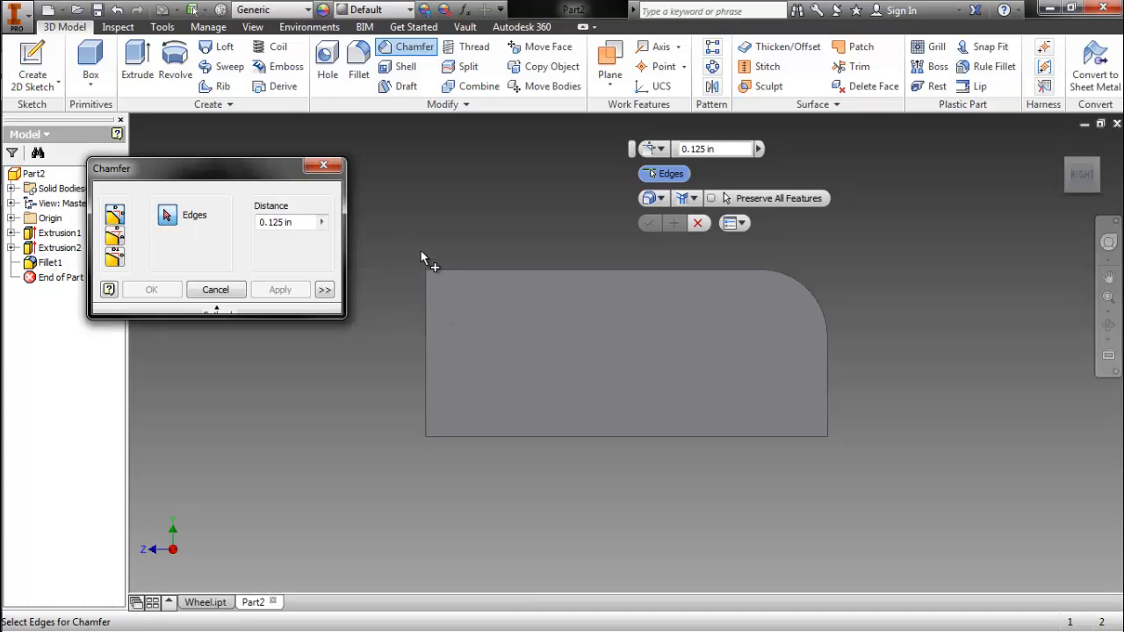
left_click(1065, 160)
left_click(500, 377)
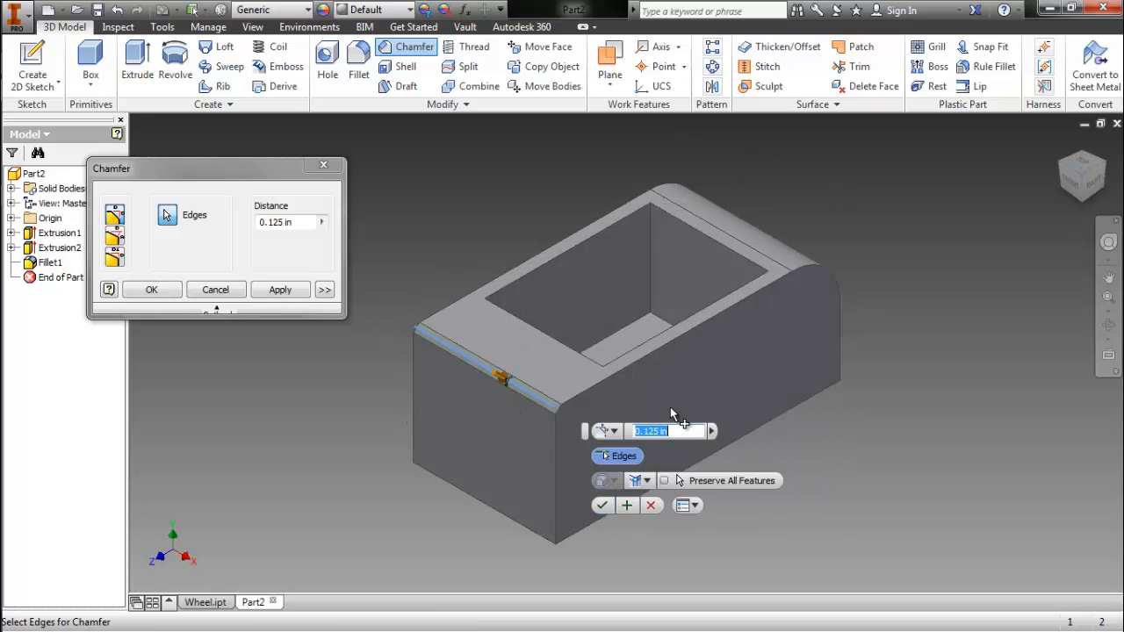
type("1")
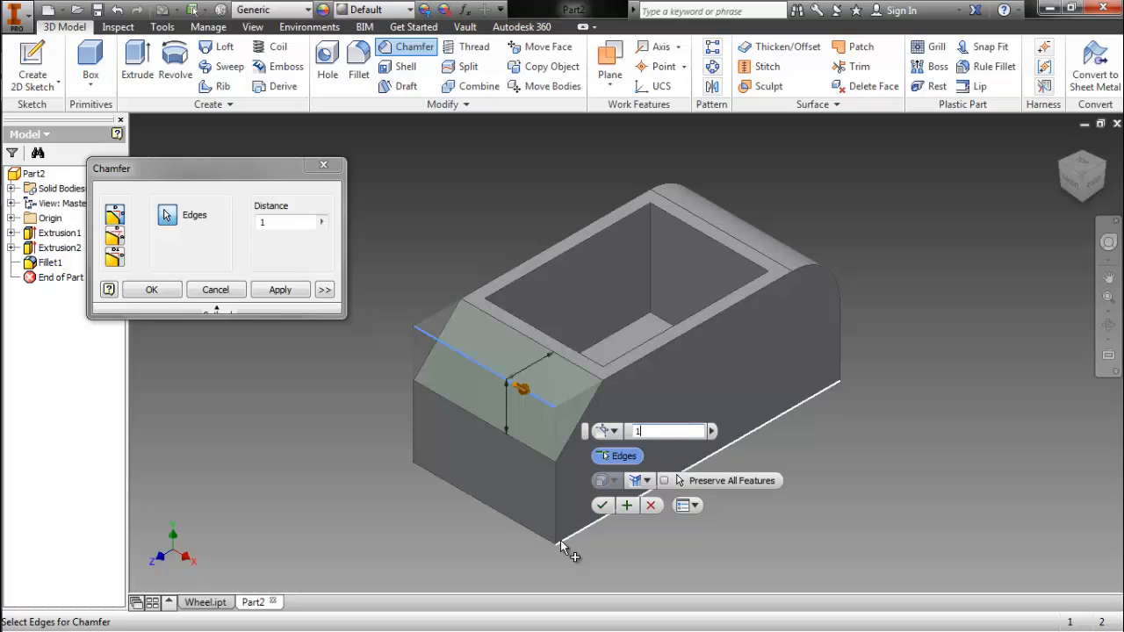
left_click(601, 506)
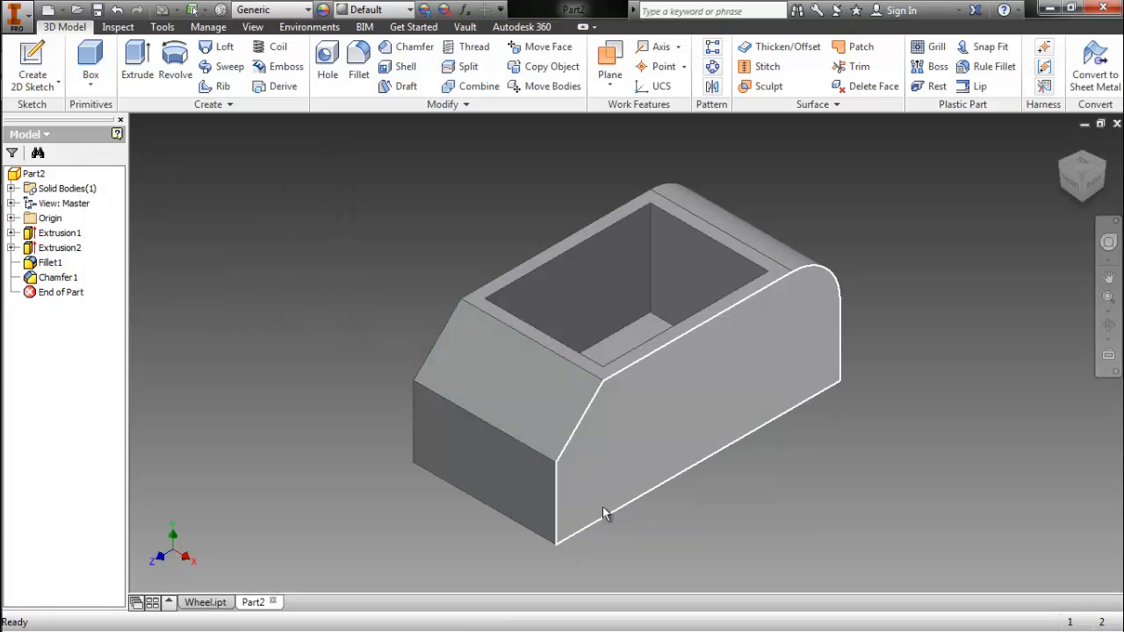
Examine the chamfered and filleted body from several angles, including the right side view and the home view.
left_click(1081, 163)
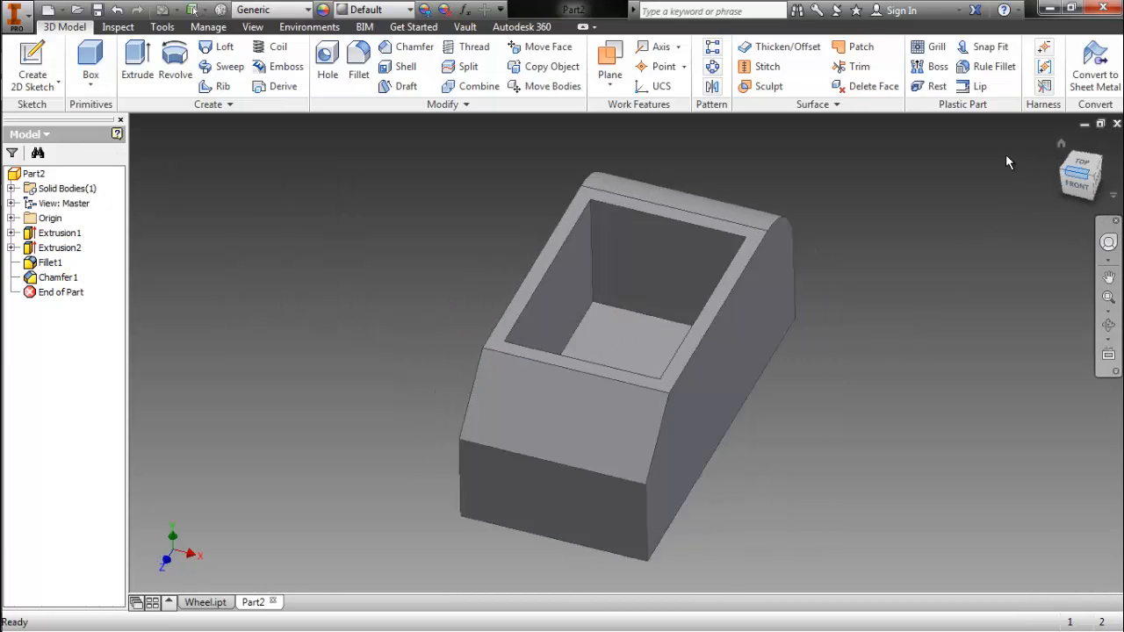
left_click(1061, 143)
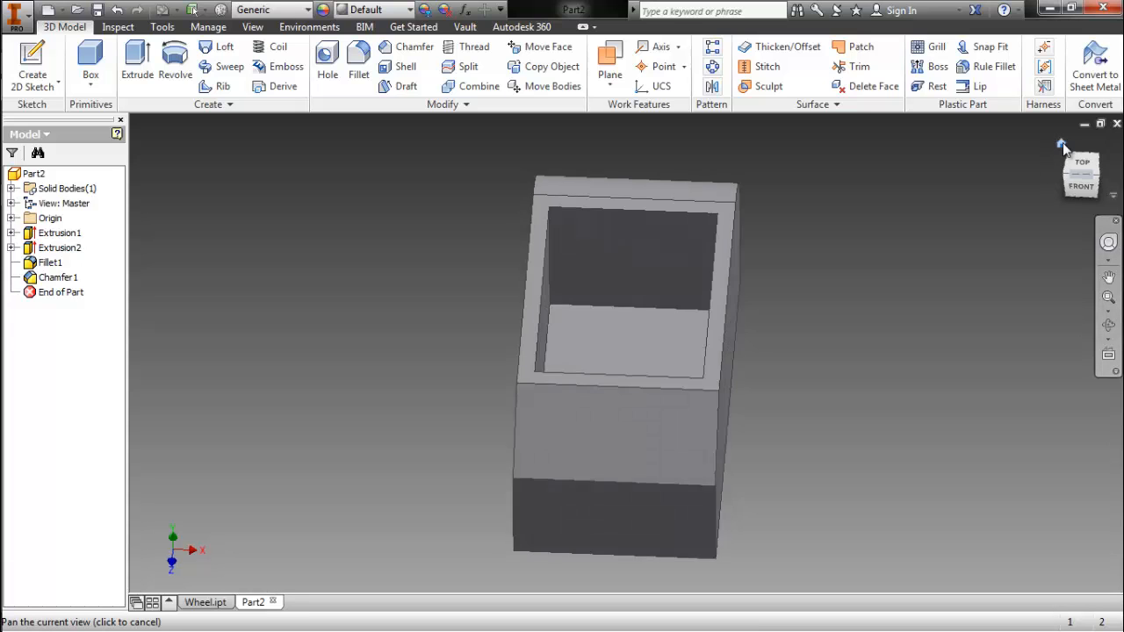
left_click(1095, 182)
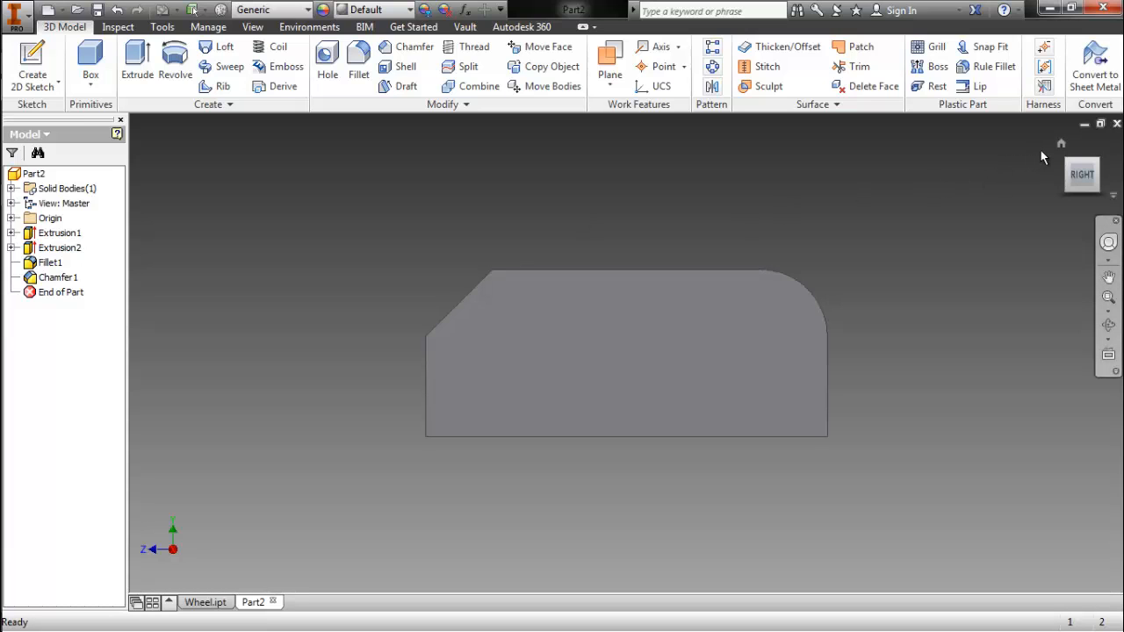
left_click(1058, 146)
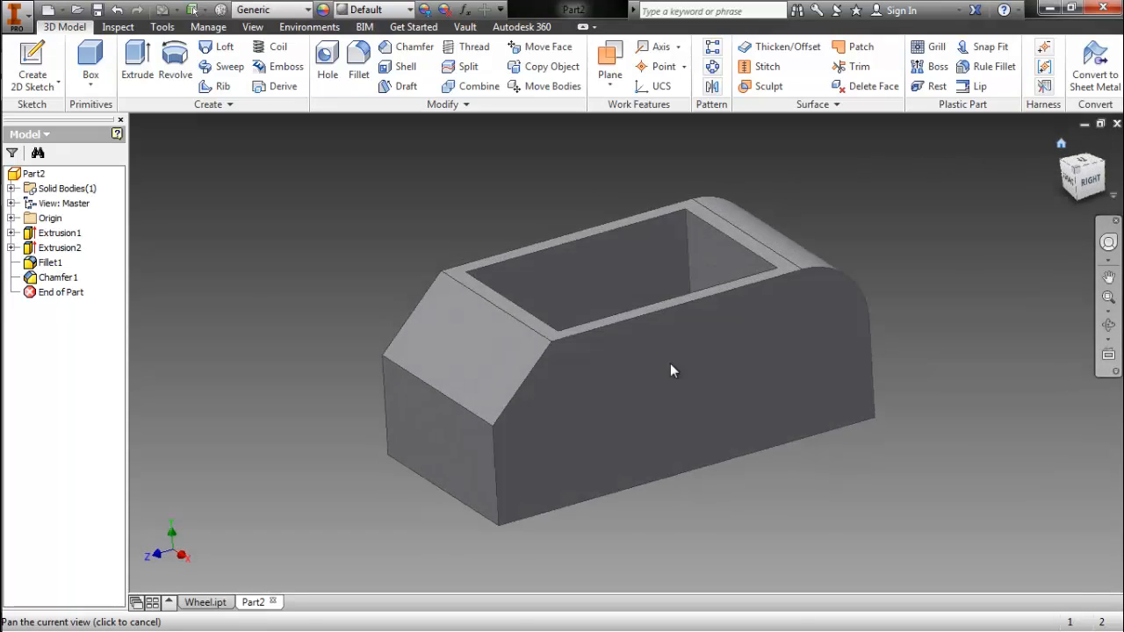
left_click(598, 283)
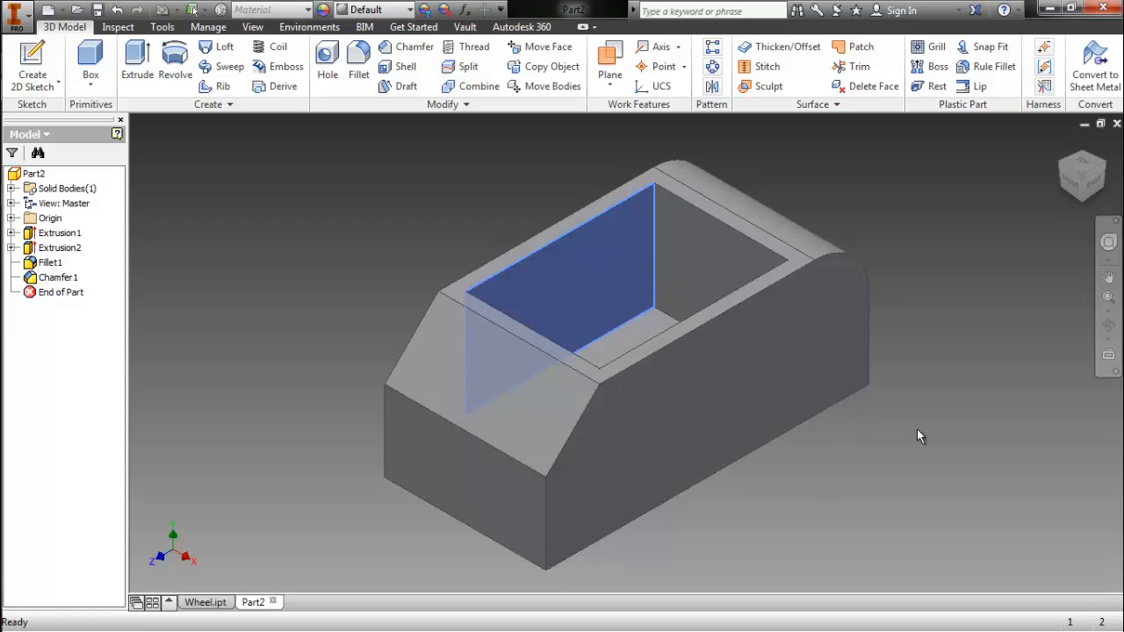
left_click(966, 305)
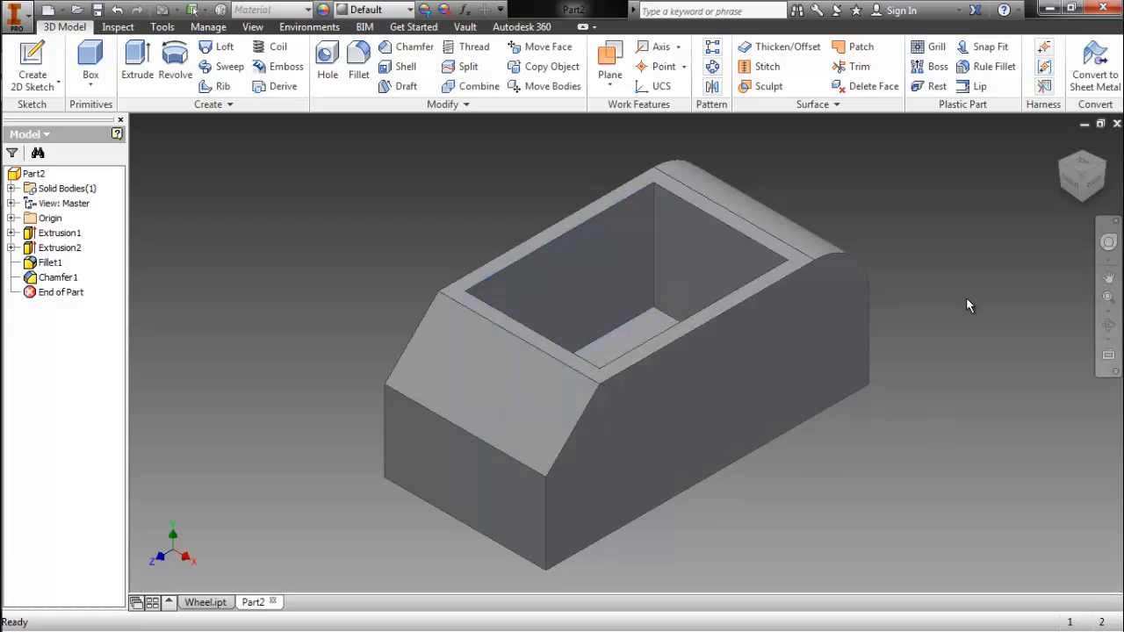
left_click(1094, 181)
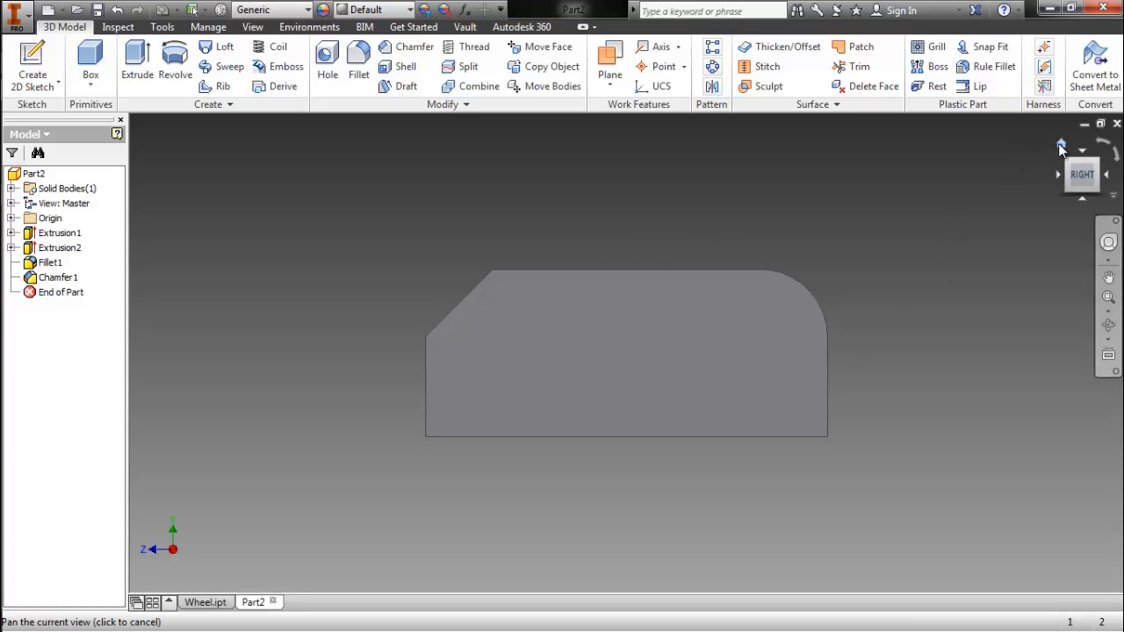
left_click(1058, 144)
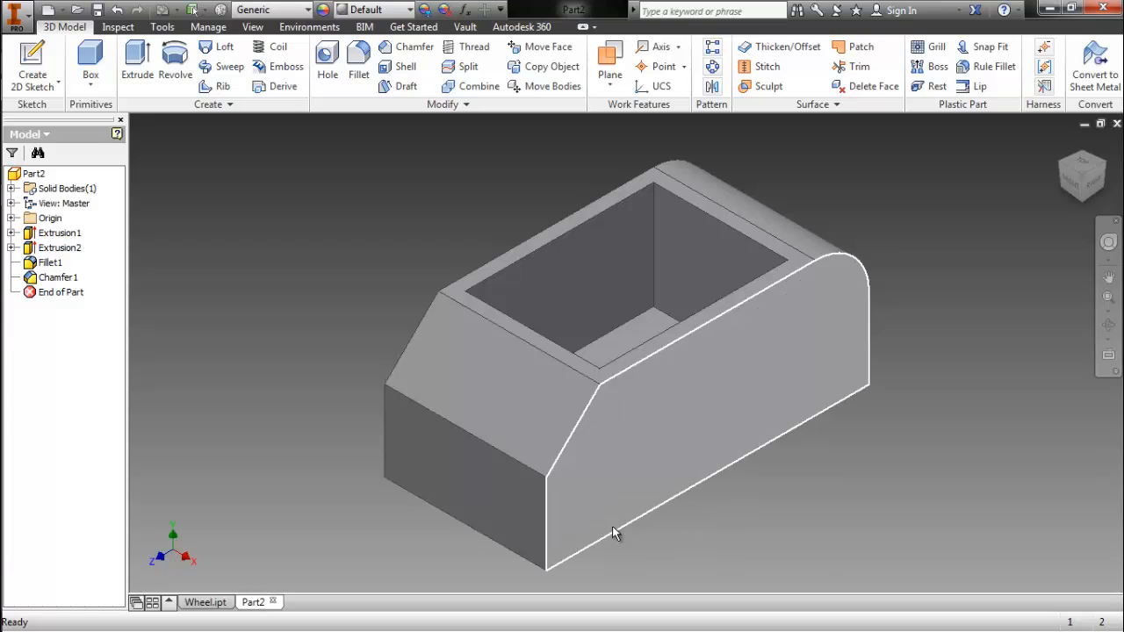
Start a new 2D sketch on the body's long right side face.
right_click(339, 275)
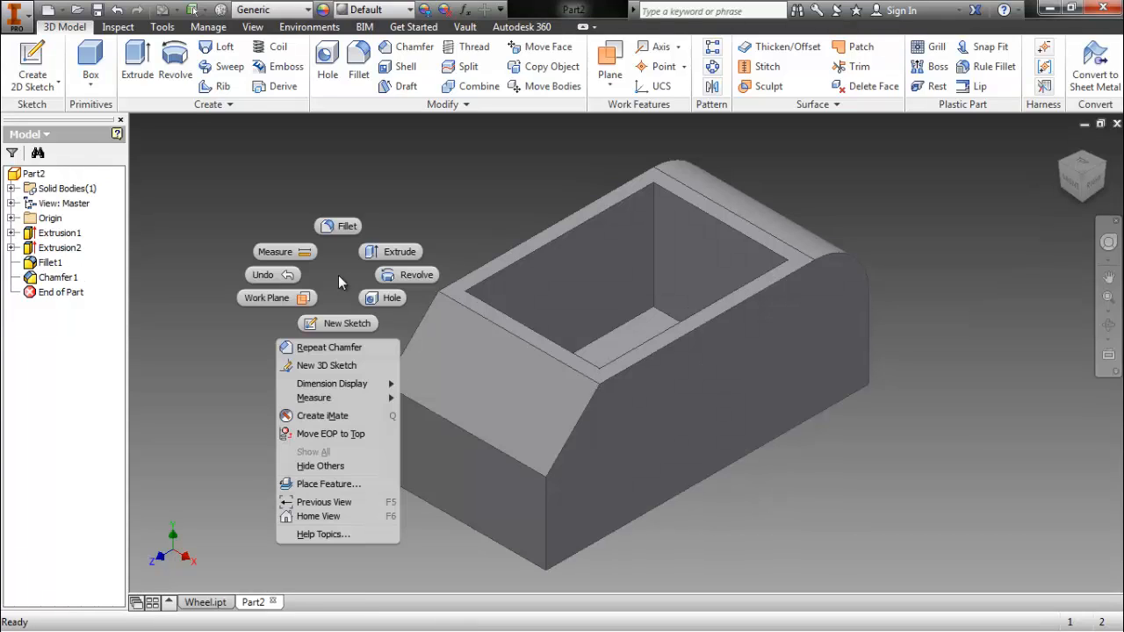
left_click(338, 324)
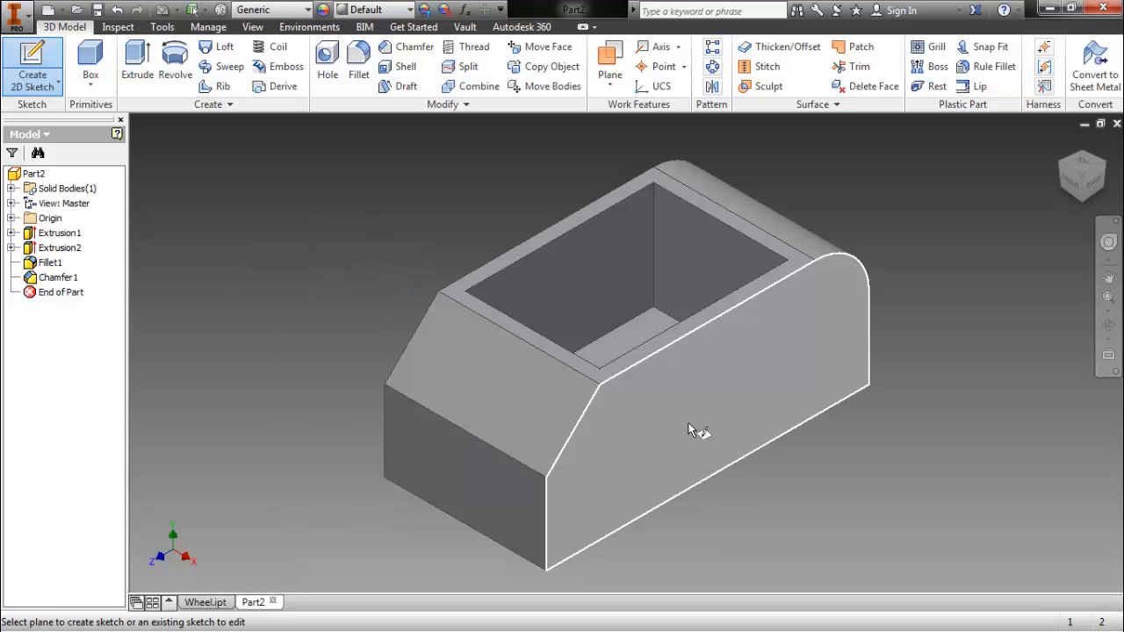
left_click(689, 425)
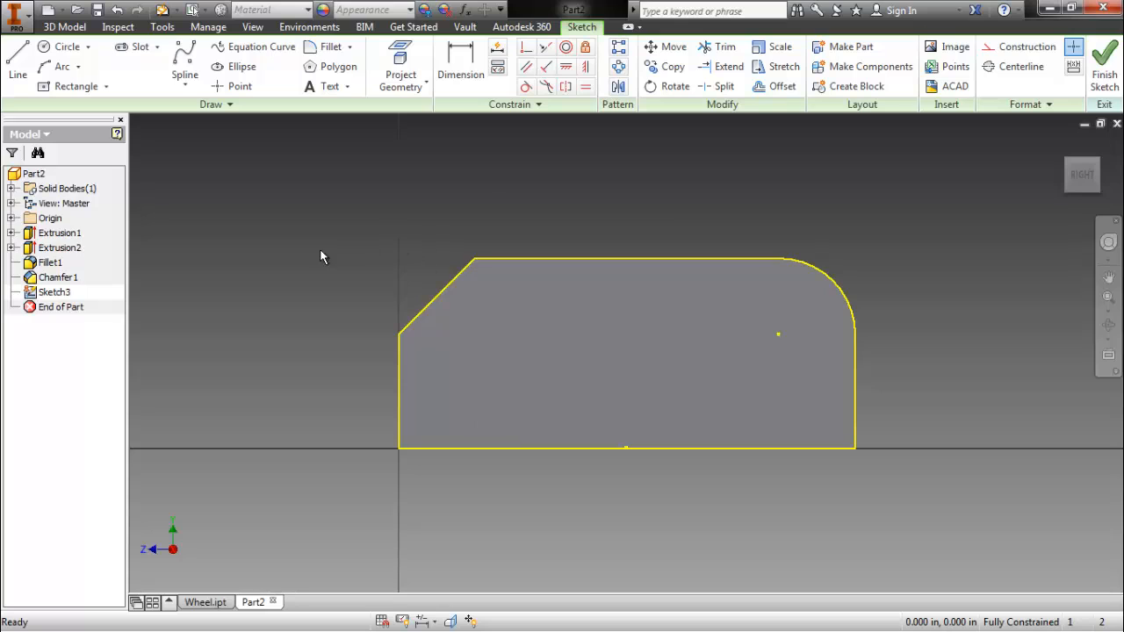
right_click(912, 312)
key("Escape")
Draw a 1 in line at 90 degrees upward from the side face's lower rear corner along the back edge.
right_click(931, 280)
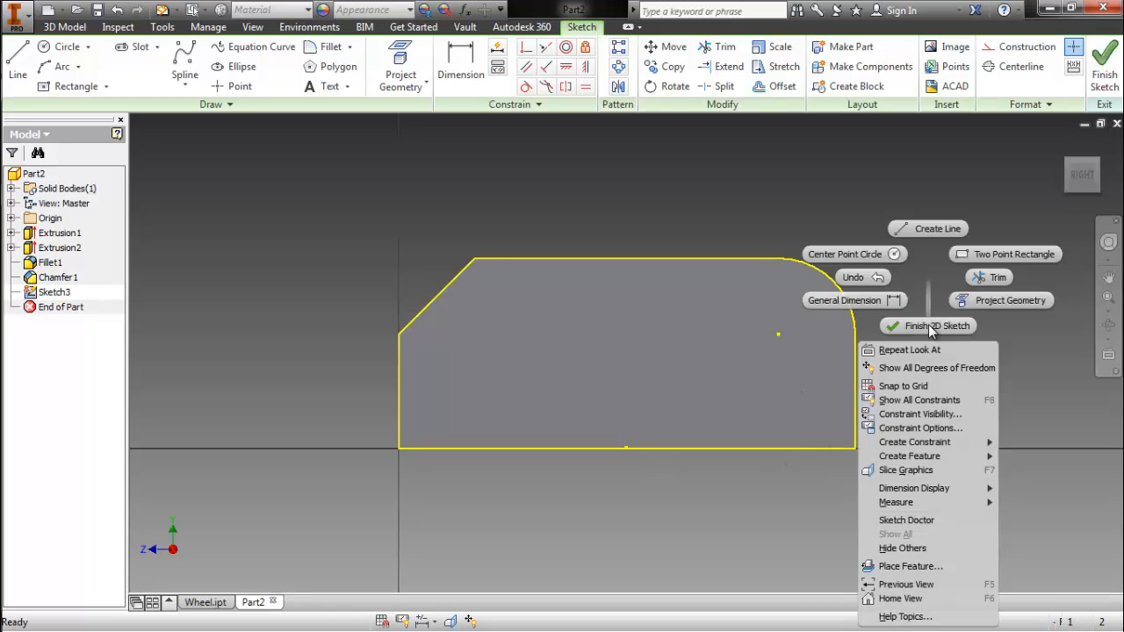
left_click(933, 231)
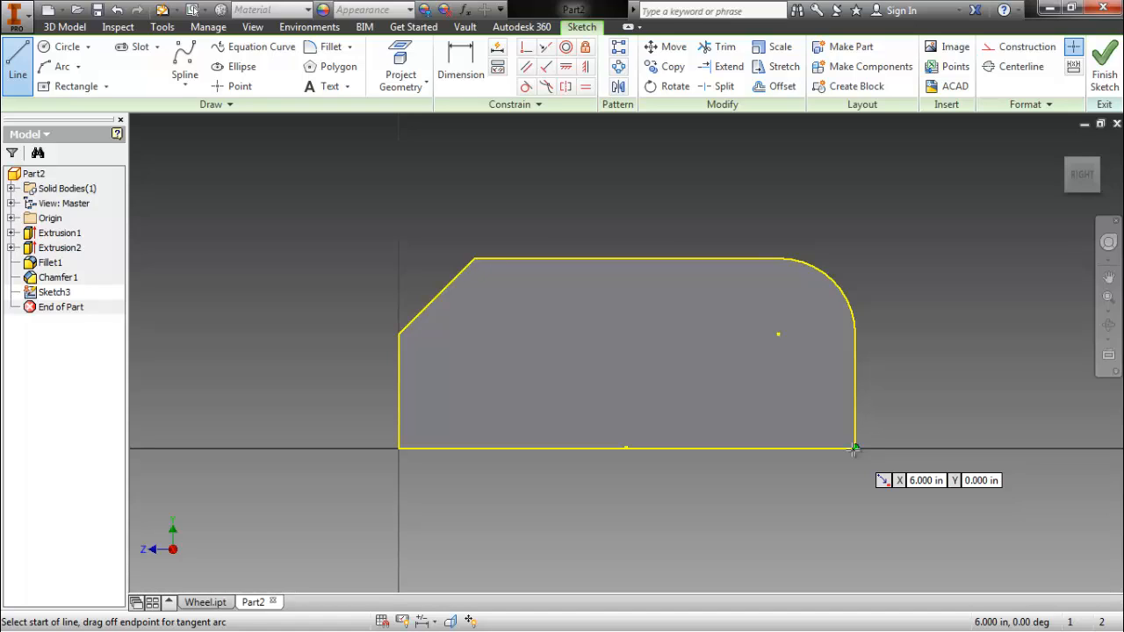
left_click(855, 448)
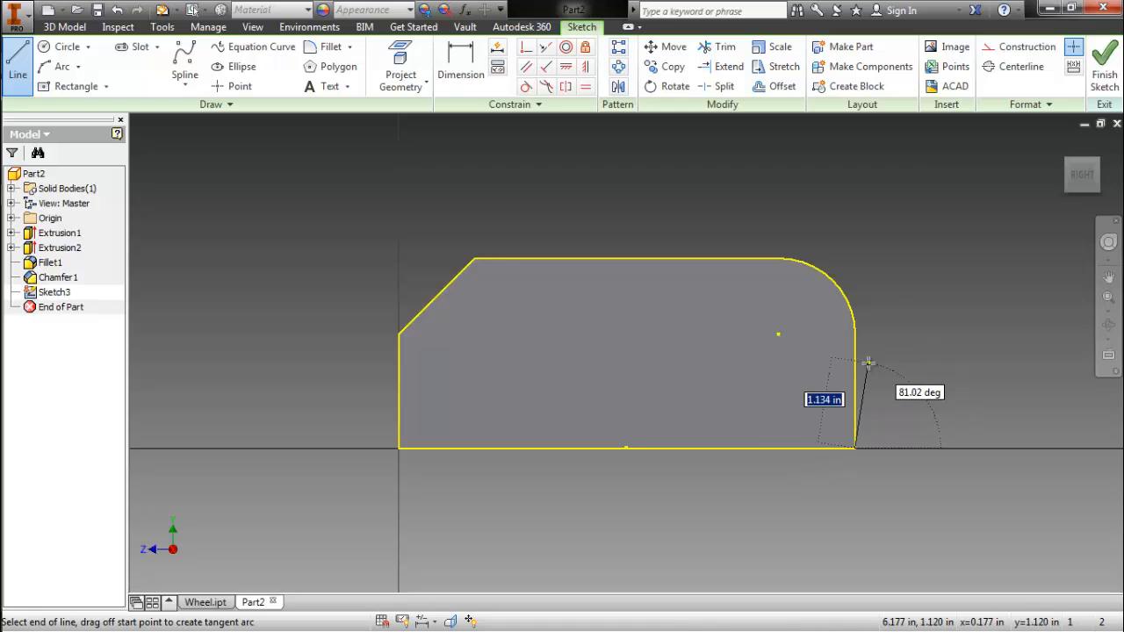
type("1")
key("Tab")
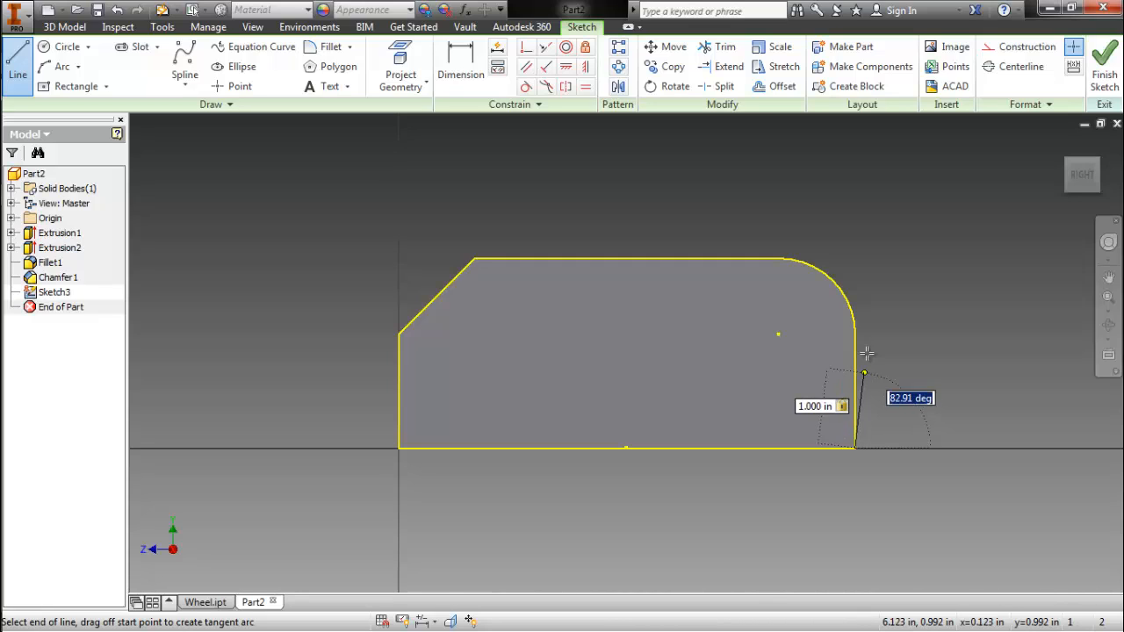
type("90")
key("Tab")
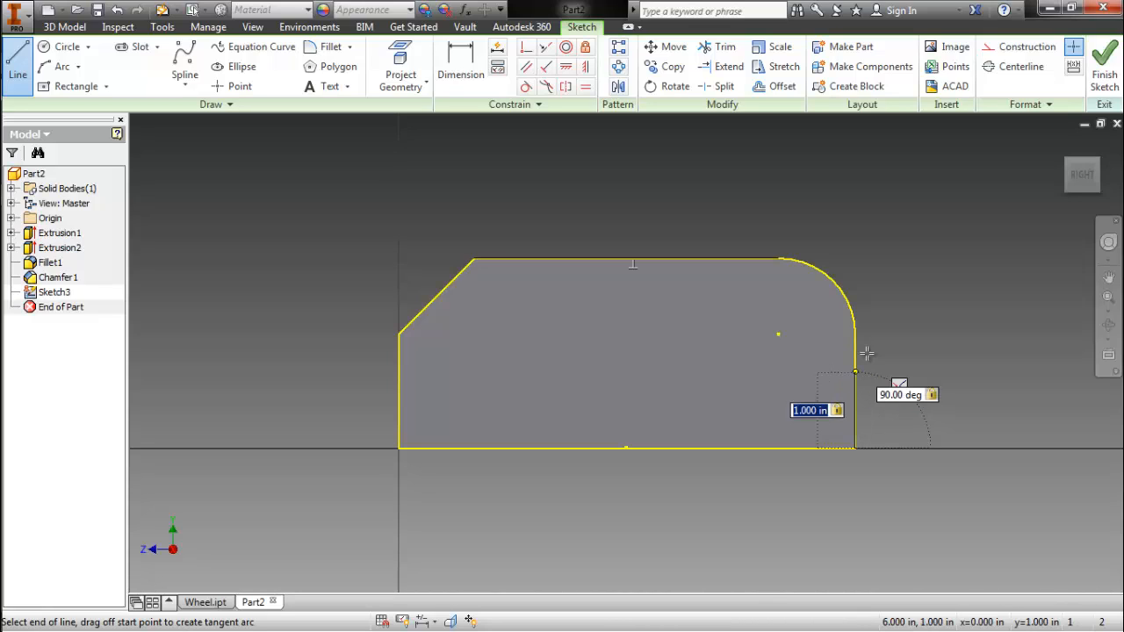
key("Tab")
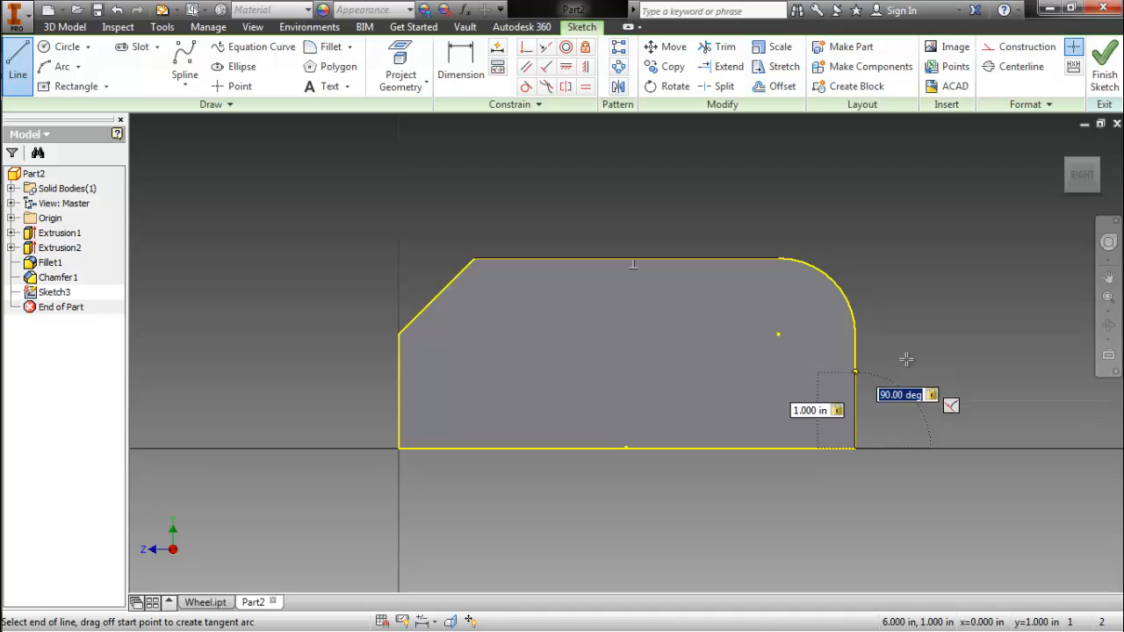
left_click(856, 370)
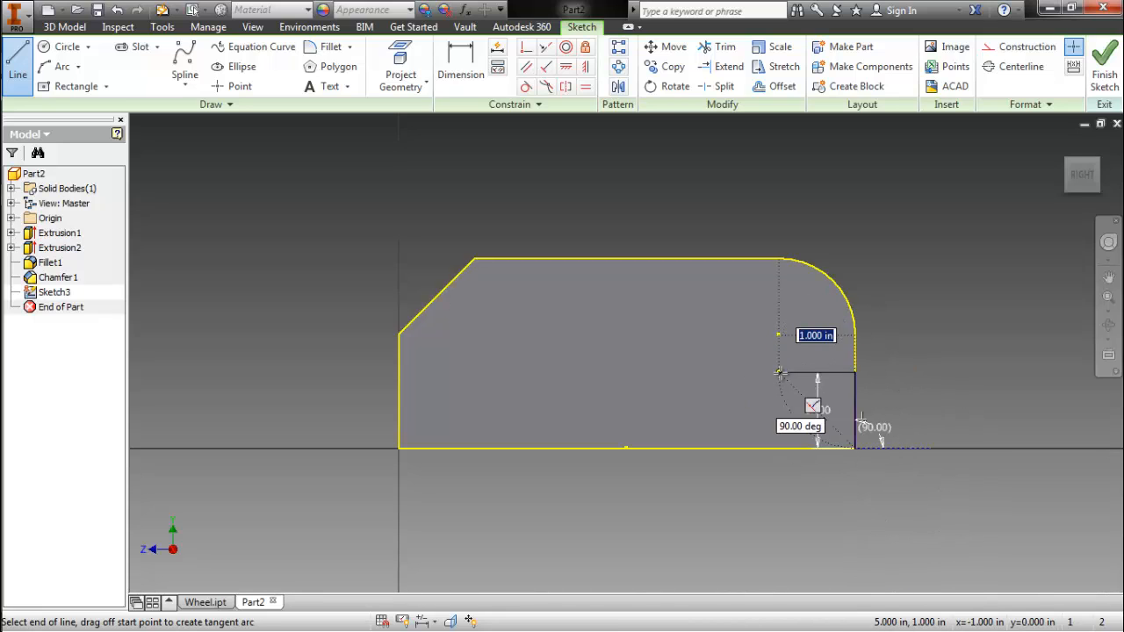
Continue the line horizontally 1 in toward the front, perpendicular to the vertical line, and end the Line command.
type("1")
key("Tab")
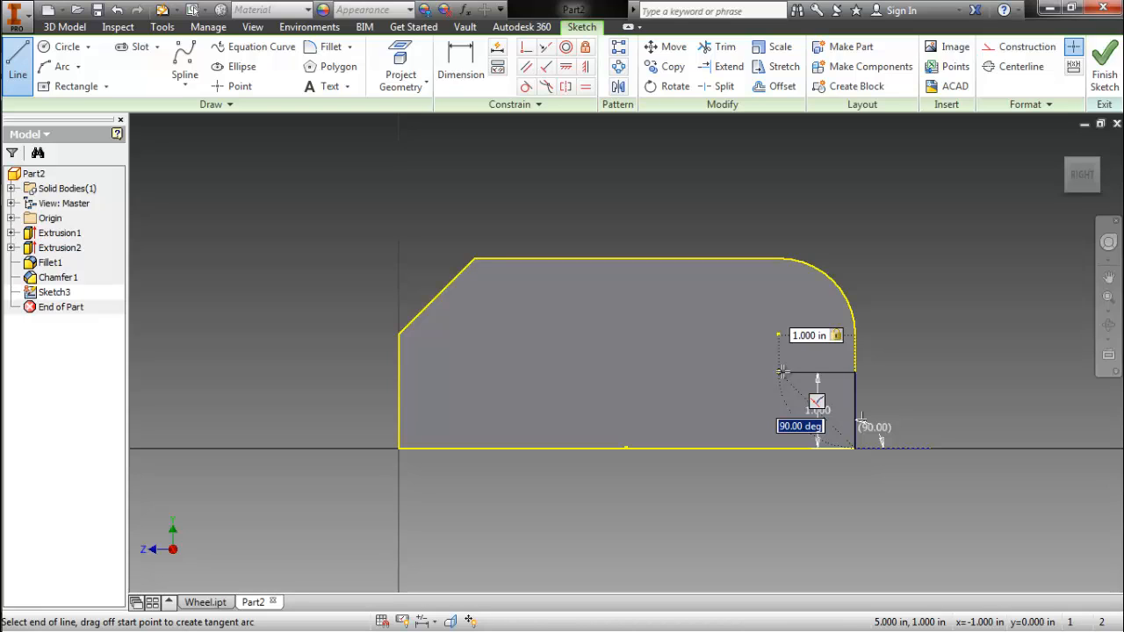
key("Return")
key("Escape")
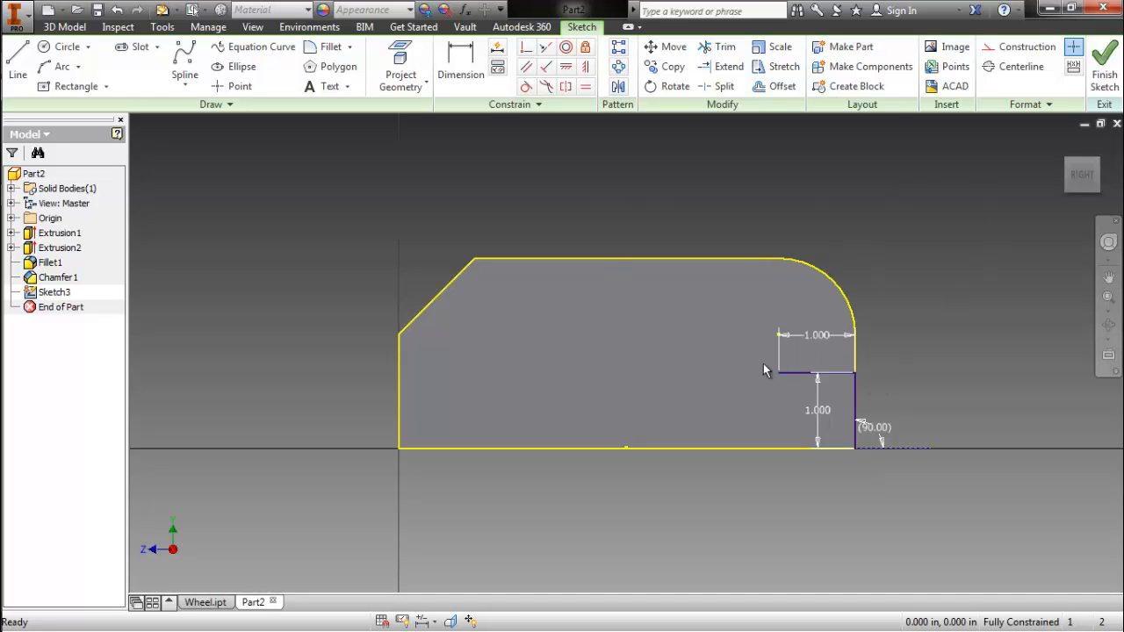
Draw a 1 in line upward from the side face's lower front corner along the front edge.
right_click(260, 268)
left_click(261, 215)
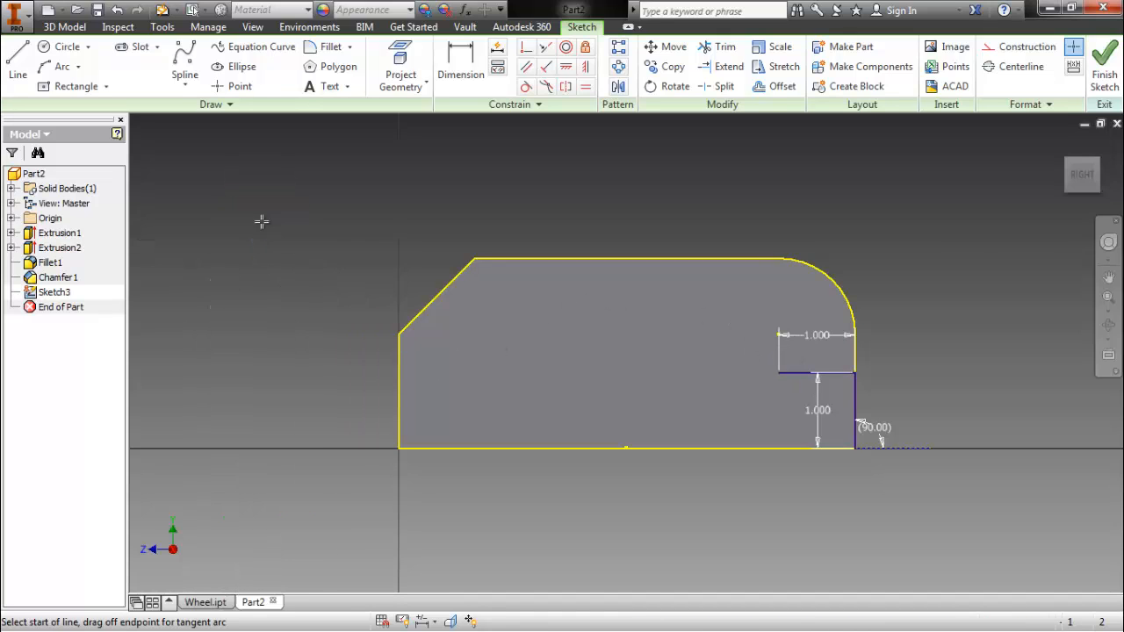
left_click(399, 448)
type("1")
key("Tab")
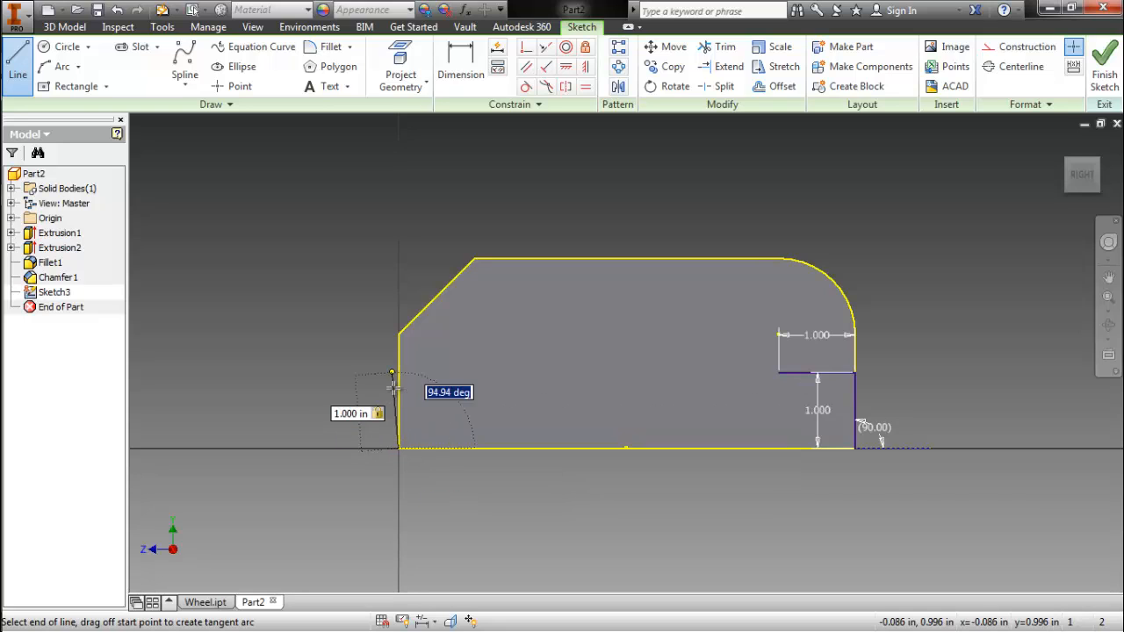
left_click(400, 373)
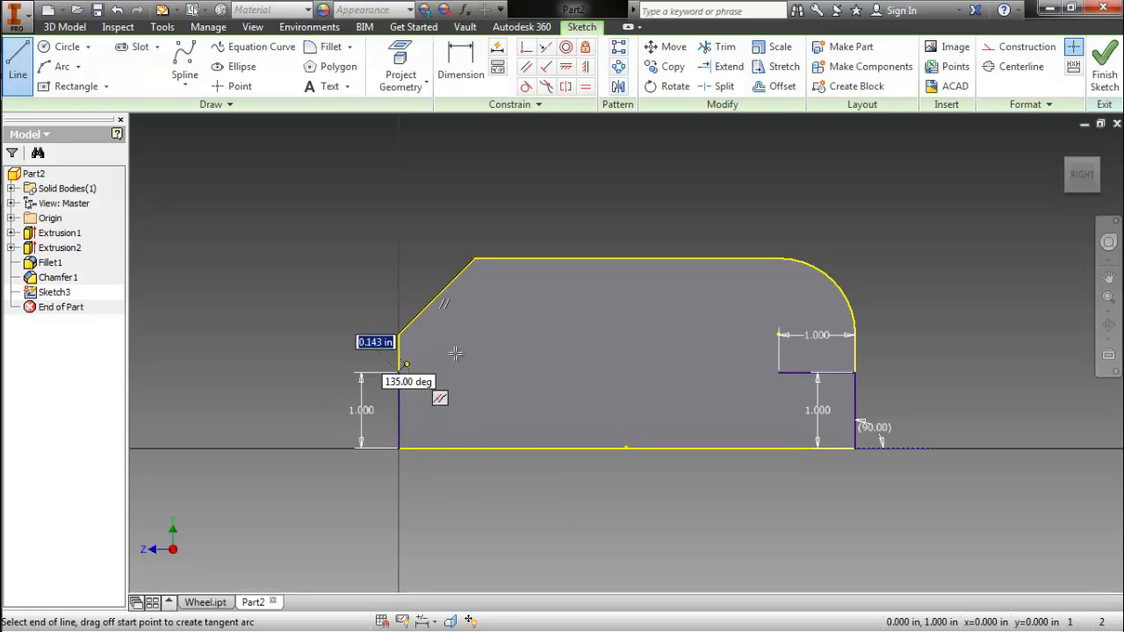
Continue the line horizontally 1 in toward the rear, perpendicular to the vertical line, and finish the sketch.
type("1")
key("Tab")
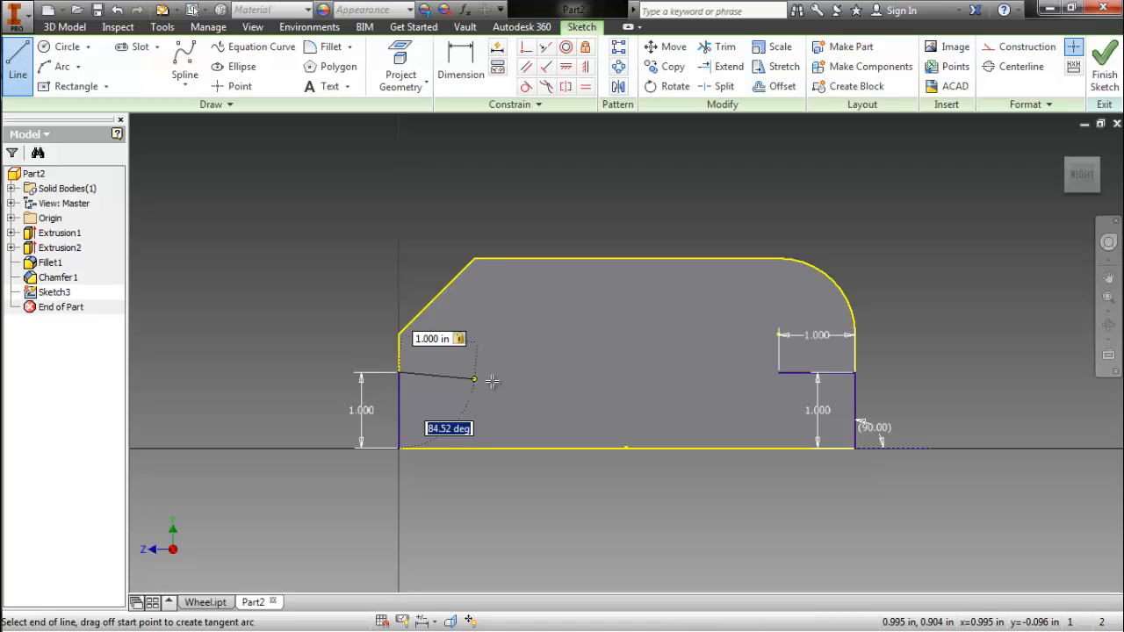
key("Return")
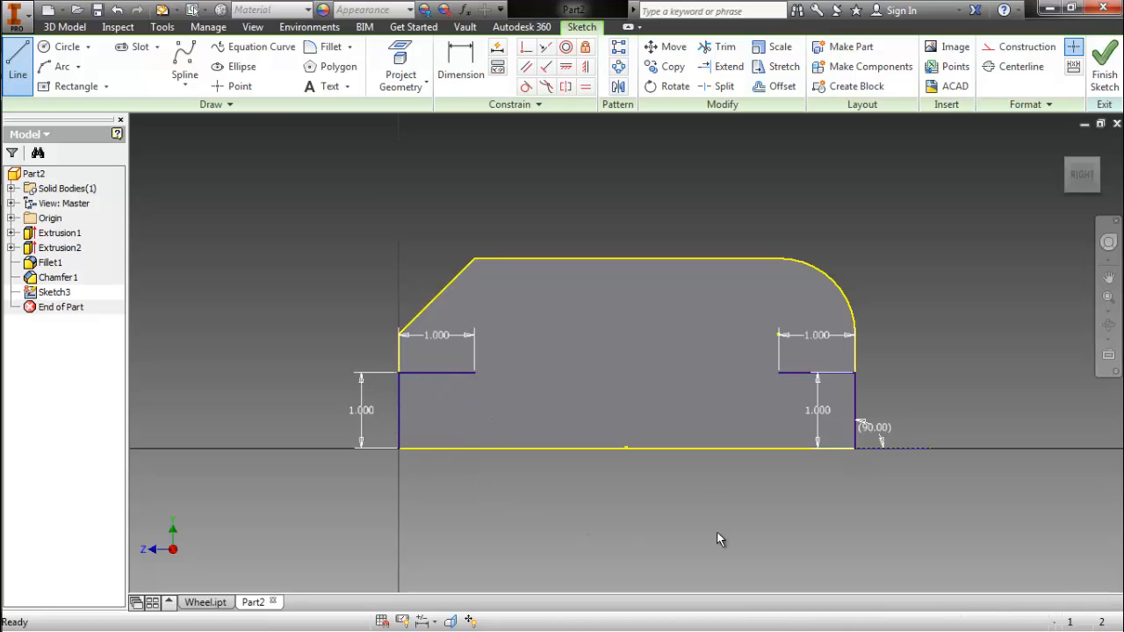
key("Escape")
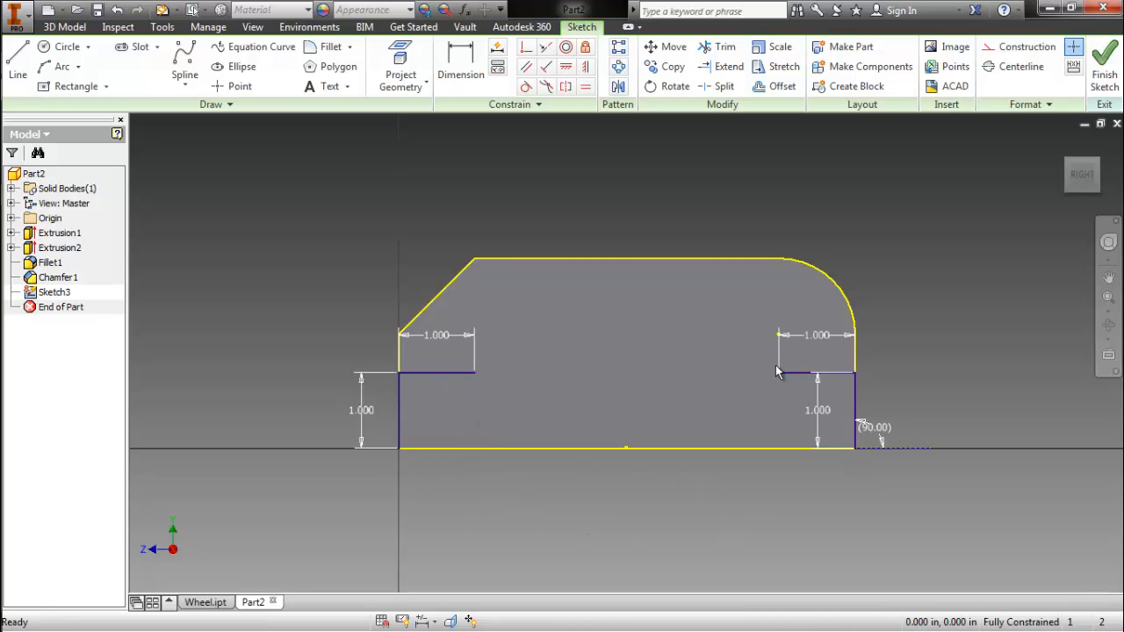
left_click(1061, 148)
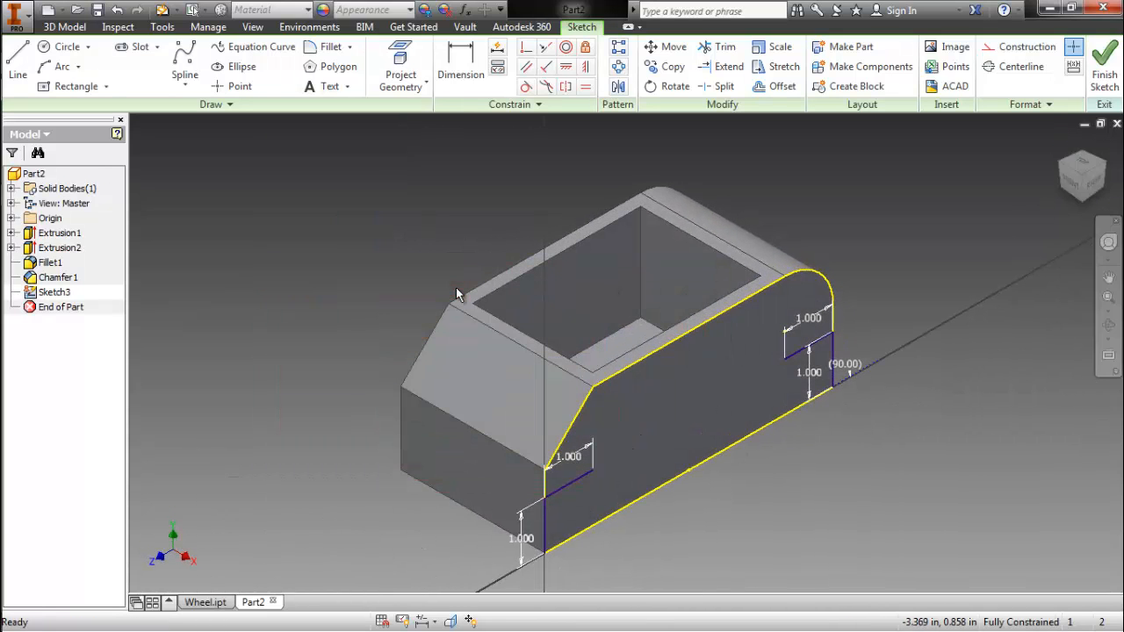
left_click(1104, 66)
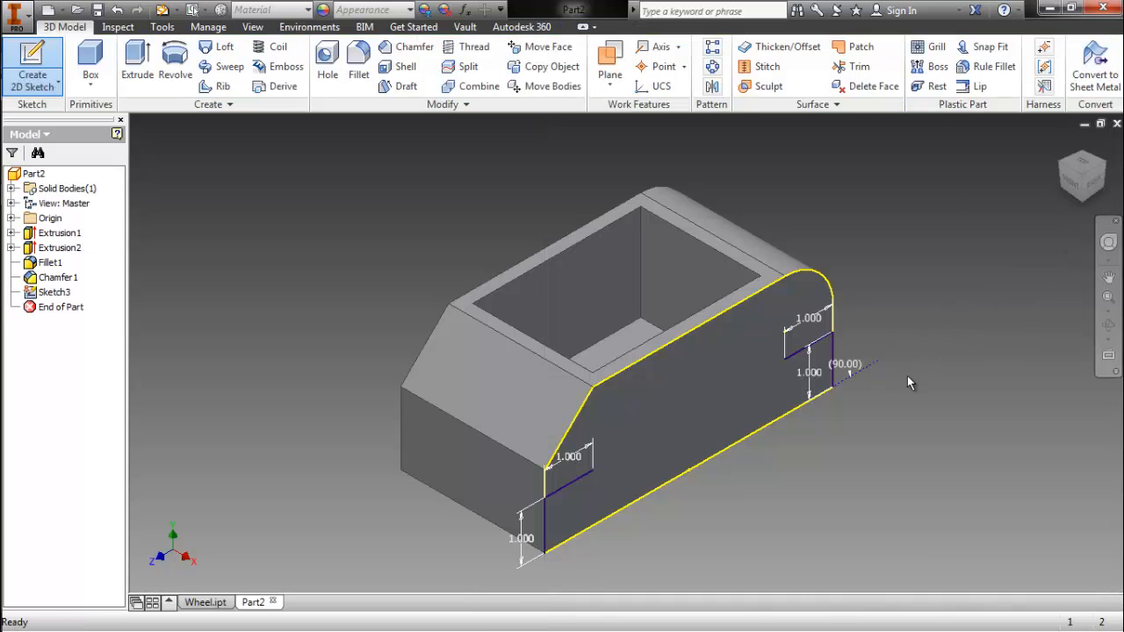
Cut two simple 0.25 in Through All holes through the body, centred on the inner endpoints of the sketch's two horizontal lines.
left_click(1096, 183)
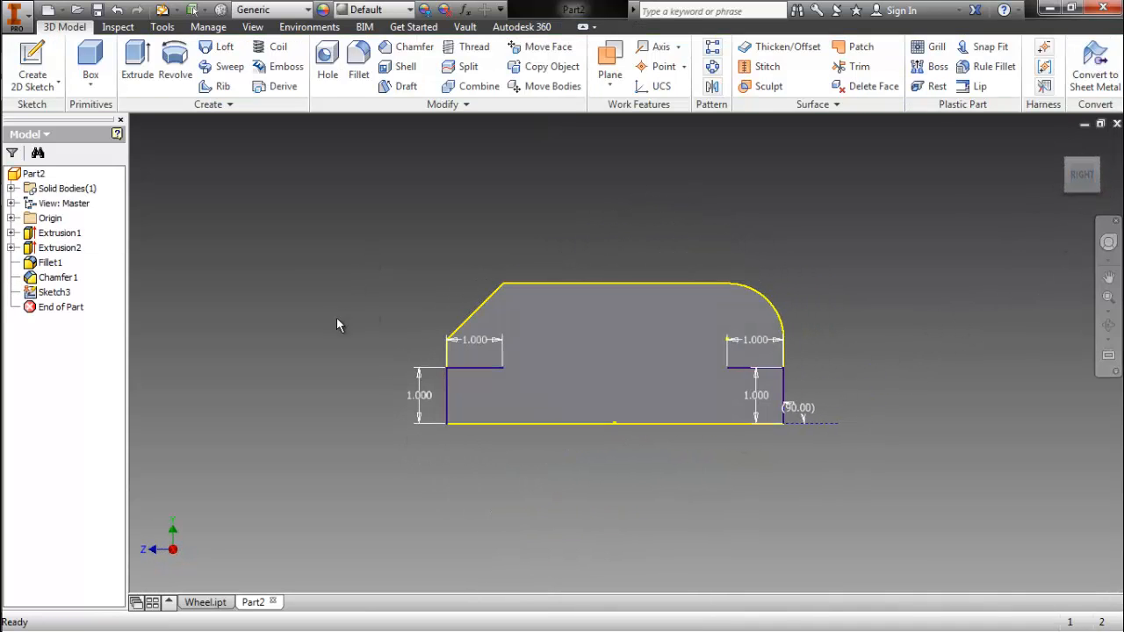
right_click(370, 265)
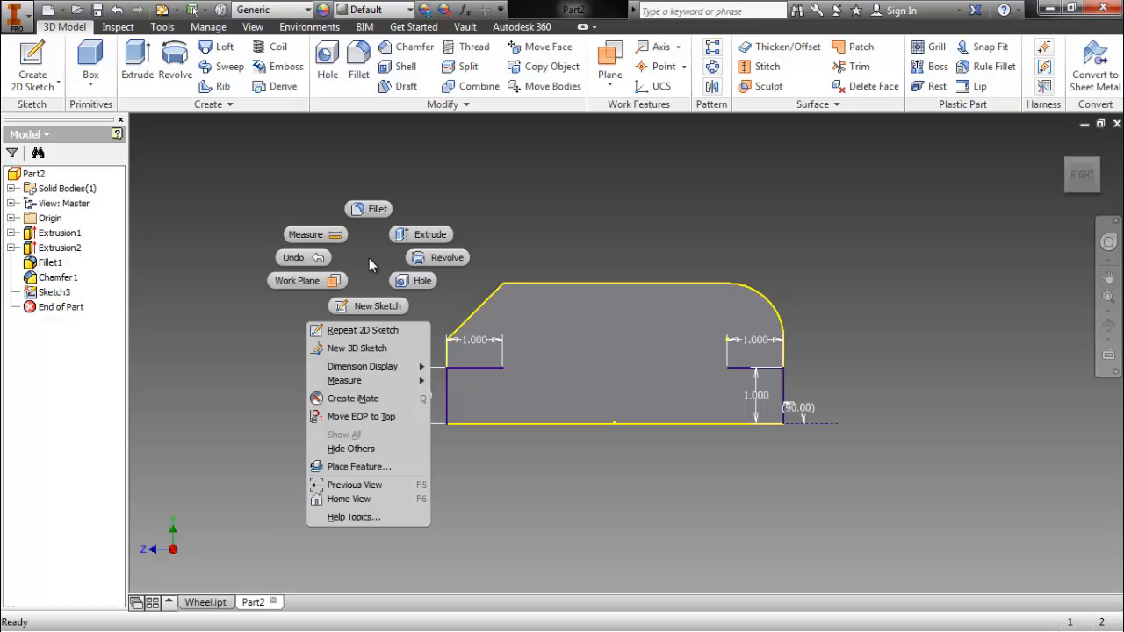
left_click(412, 281)
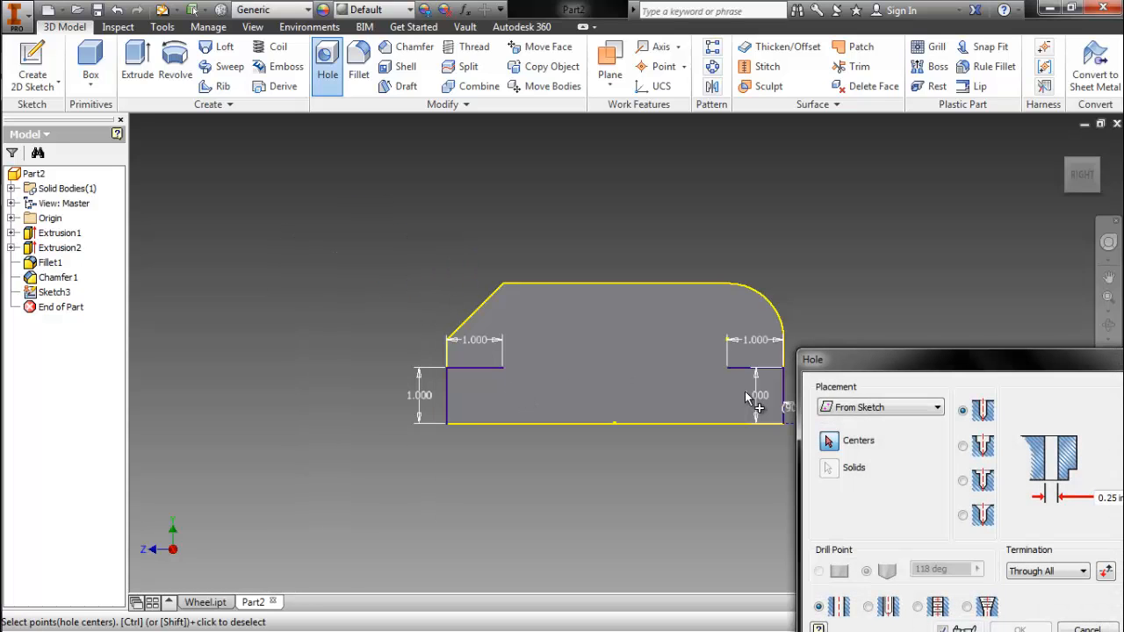
left_click(503, 368)
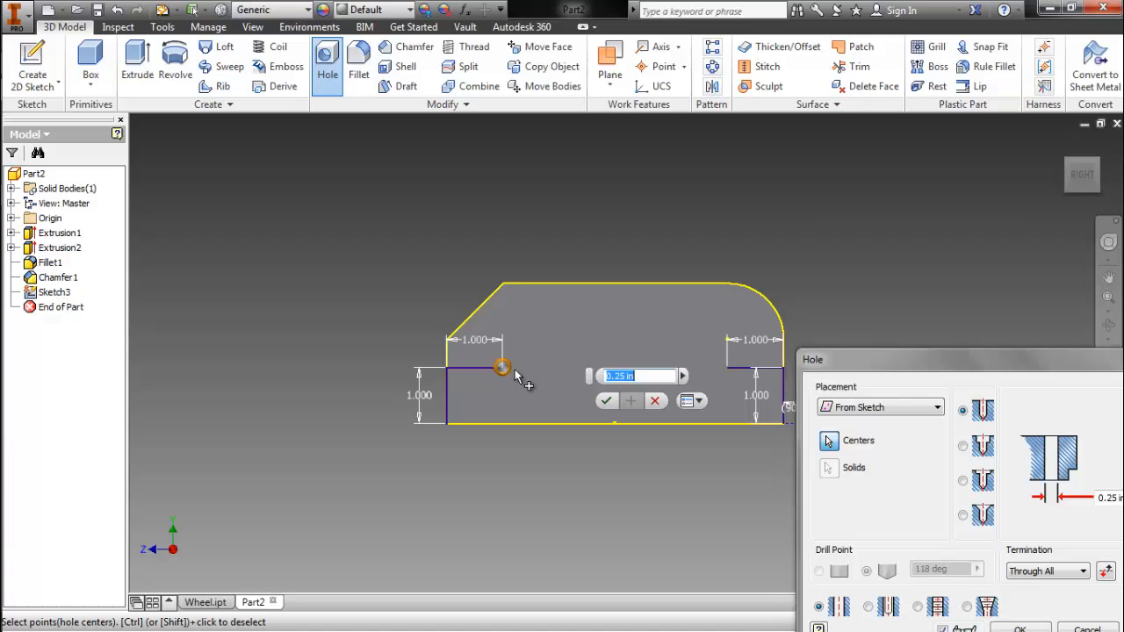
left_click(734, 367)
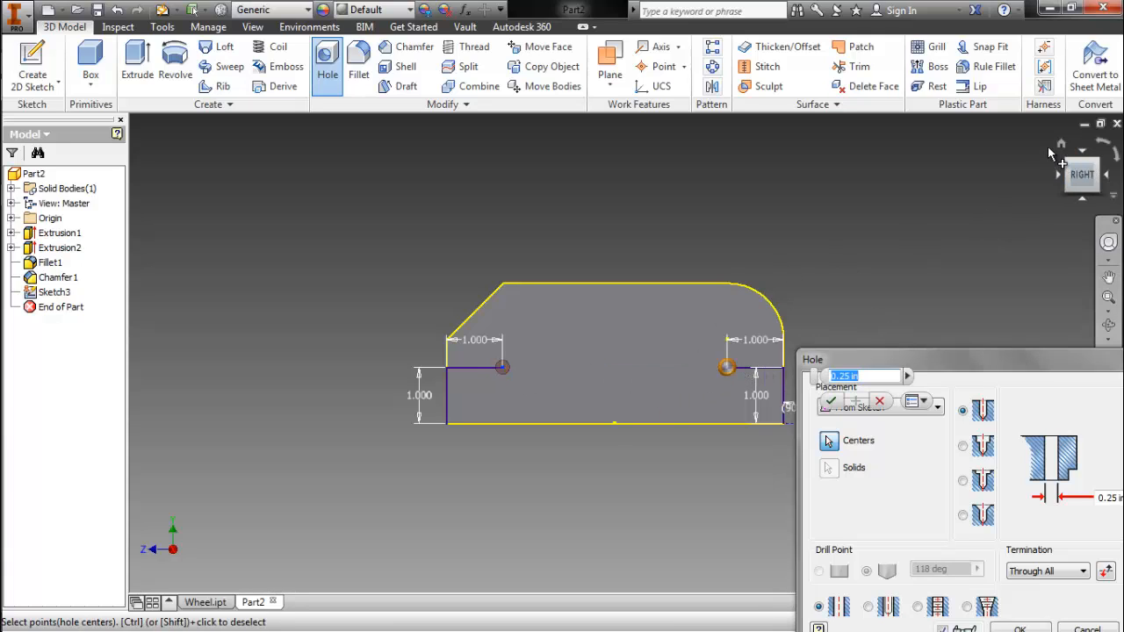
left_click(1060, 145)
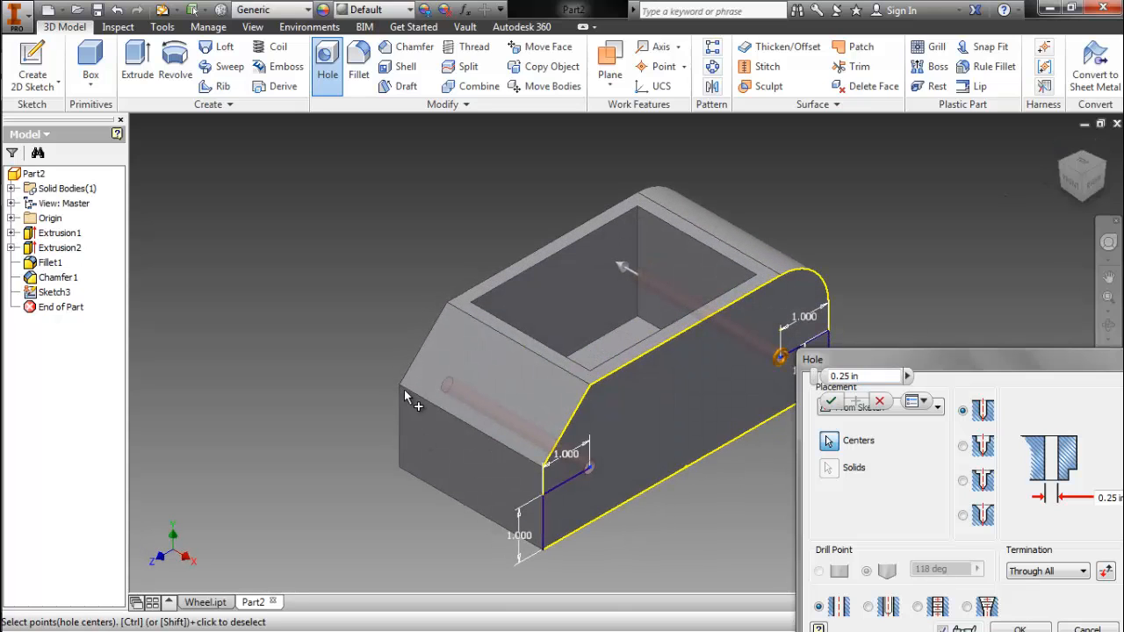
mouse_move(1081, 188)
left_mouse_down()
mouse_move(1088, 207)
mouse_move(1109, 186)
mouse_move(1091, 184)
left_mouse_up()
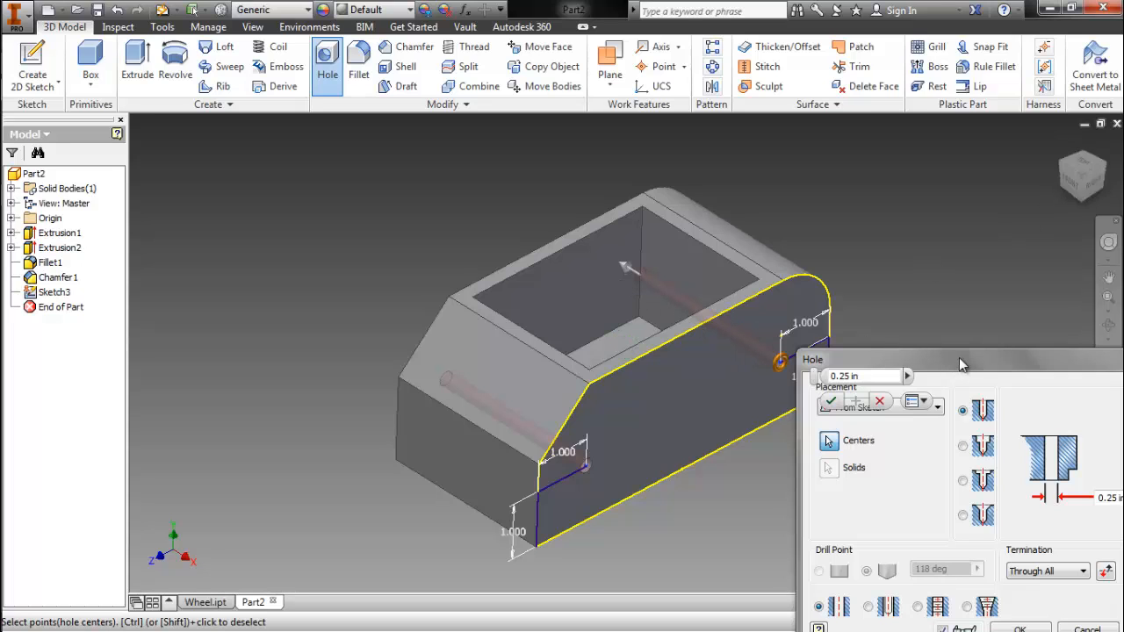
left_click_drag(920, 369, 844, 319)
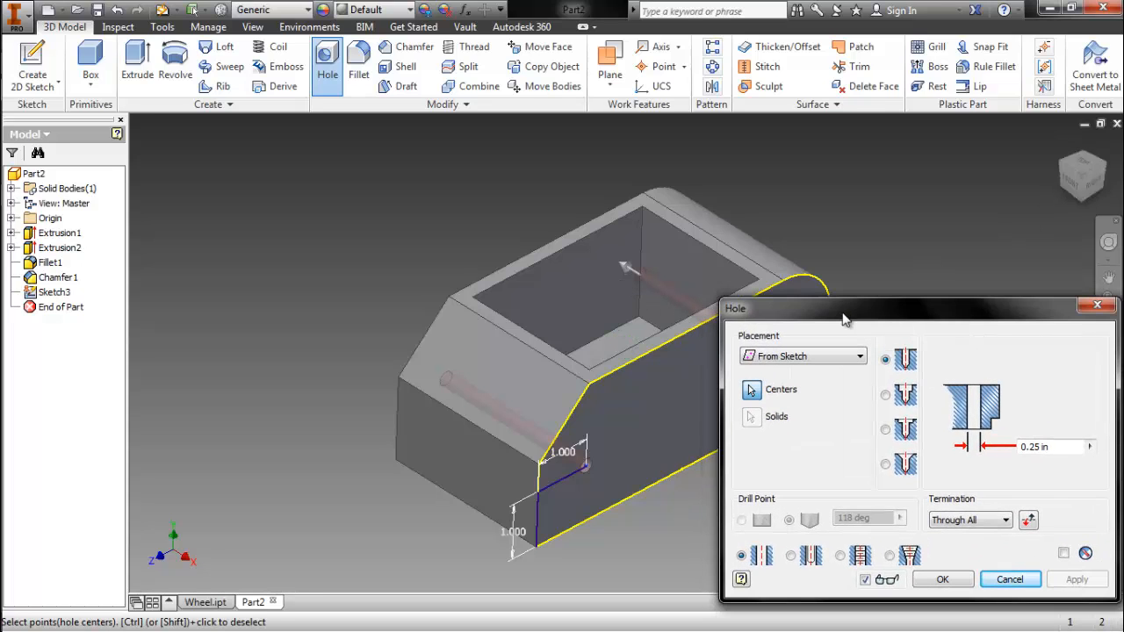
left_click(1037, 447)
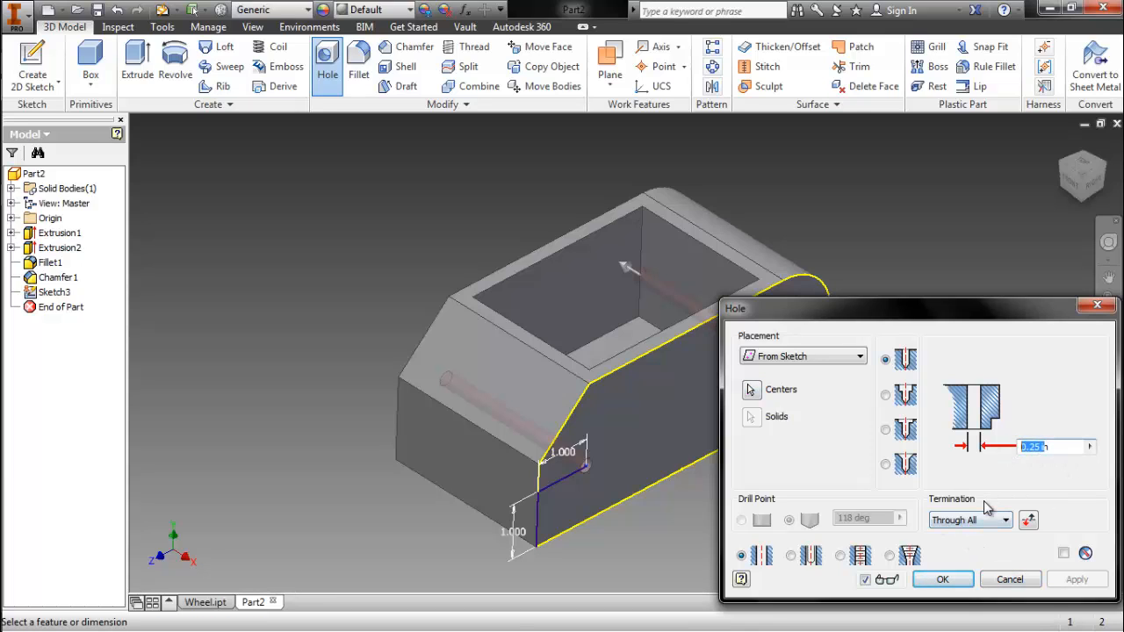
left_click(942, 579)
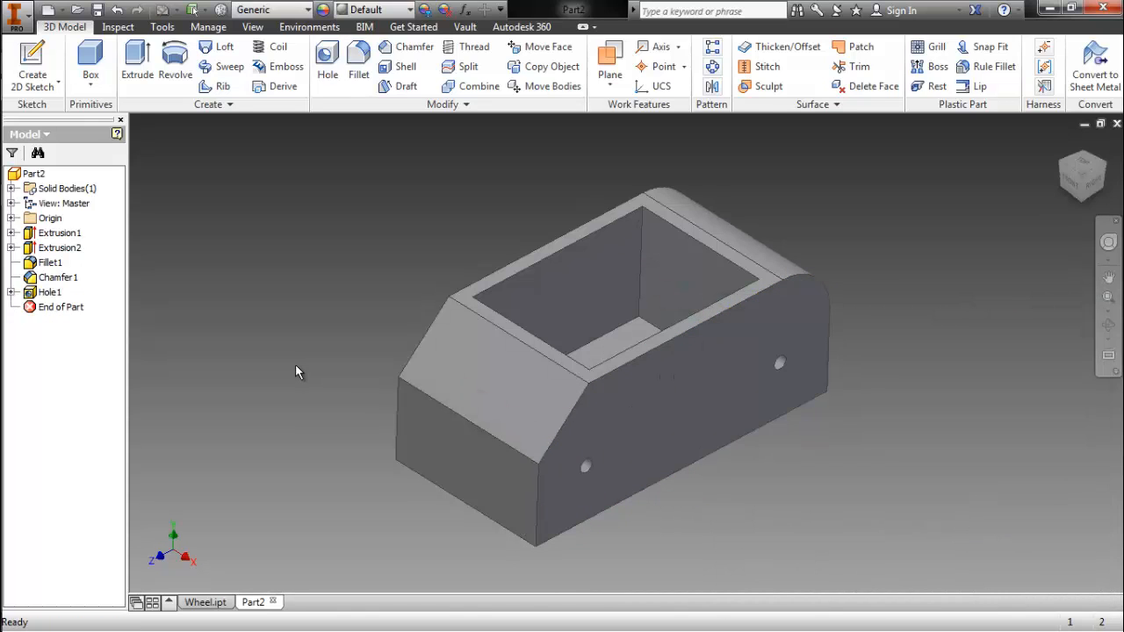
Check the shaft in the Wheel part and change the diameter of the body's two through holes to 0.5 in.
left_click(206, 603)
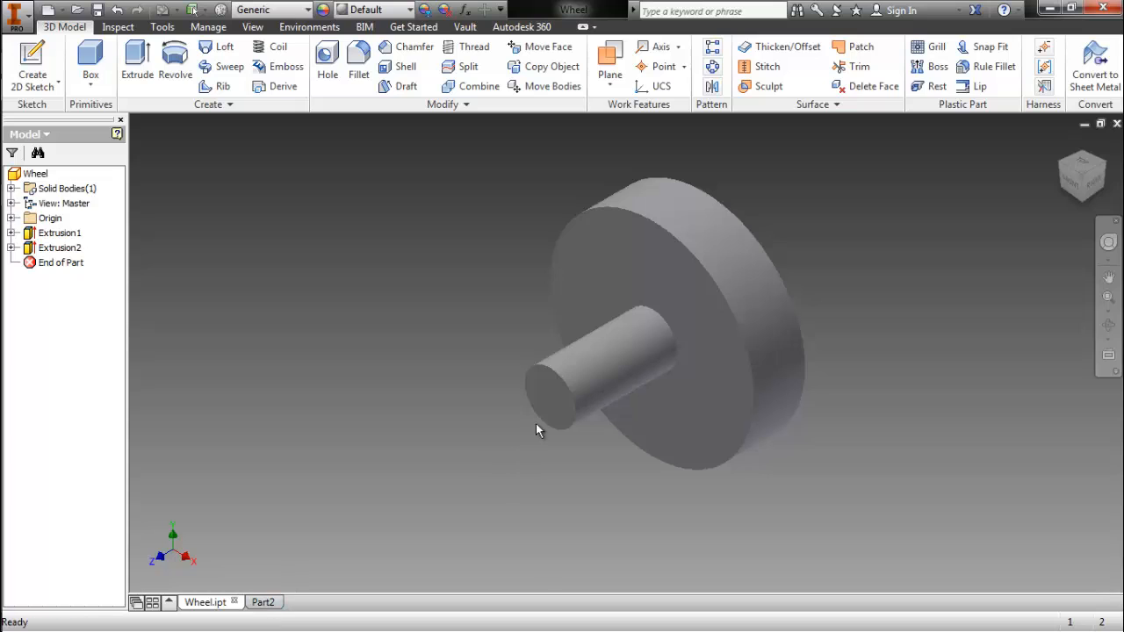
left_click(260, 602)
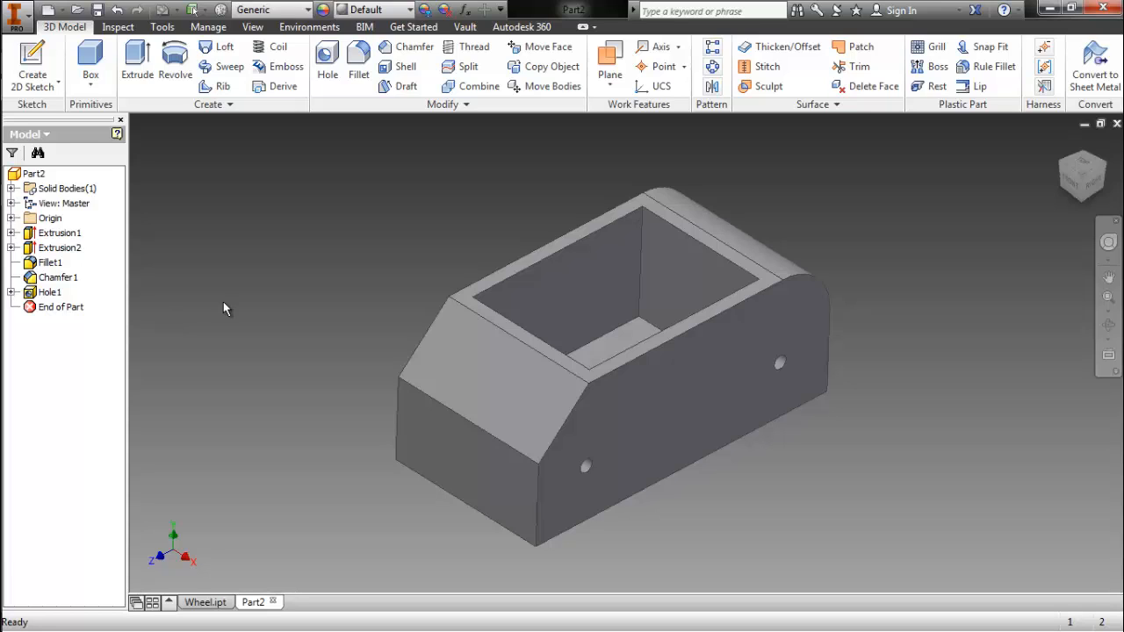
left_click(26, 297)
double_click(26, 298)
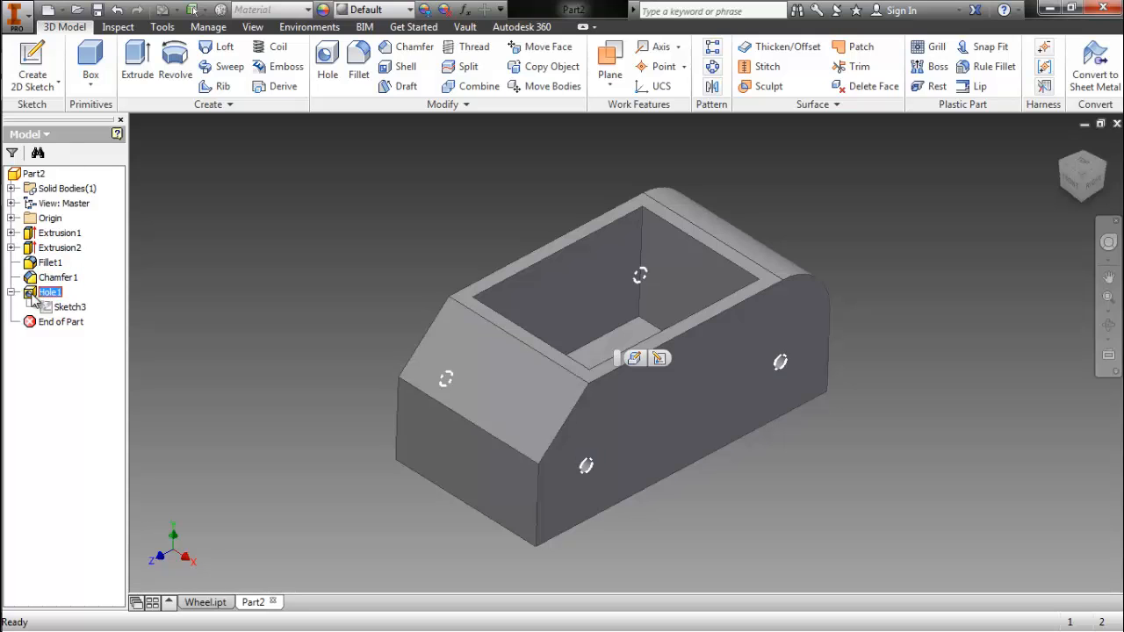
double_click(33, 299)
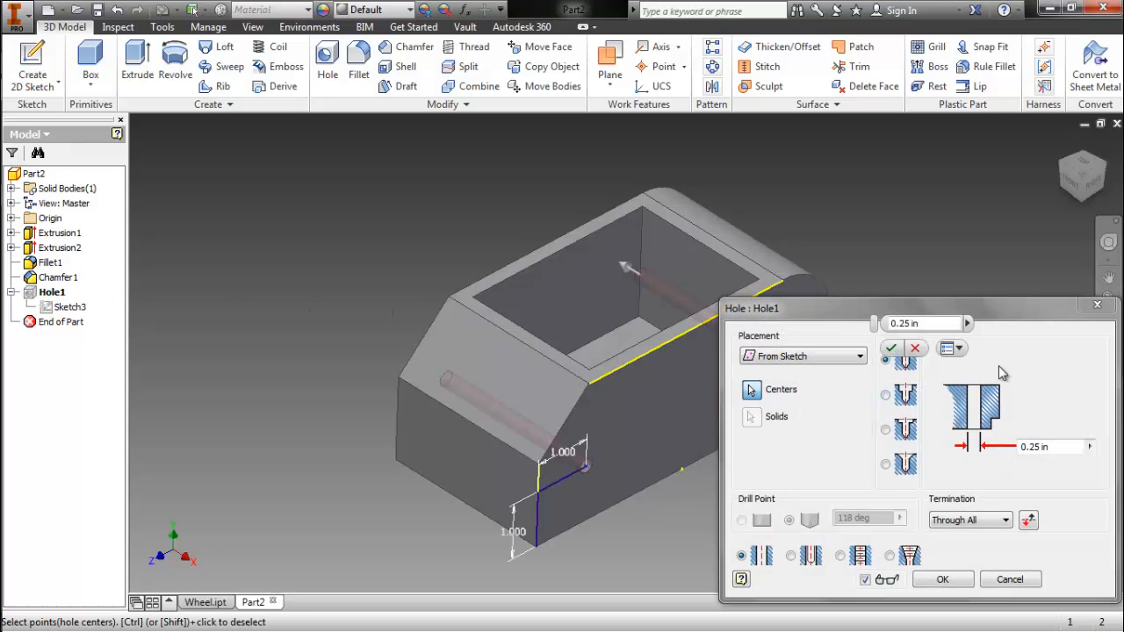
left_click_drag(1016, 349, 1018, 312)
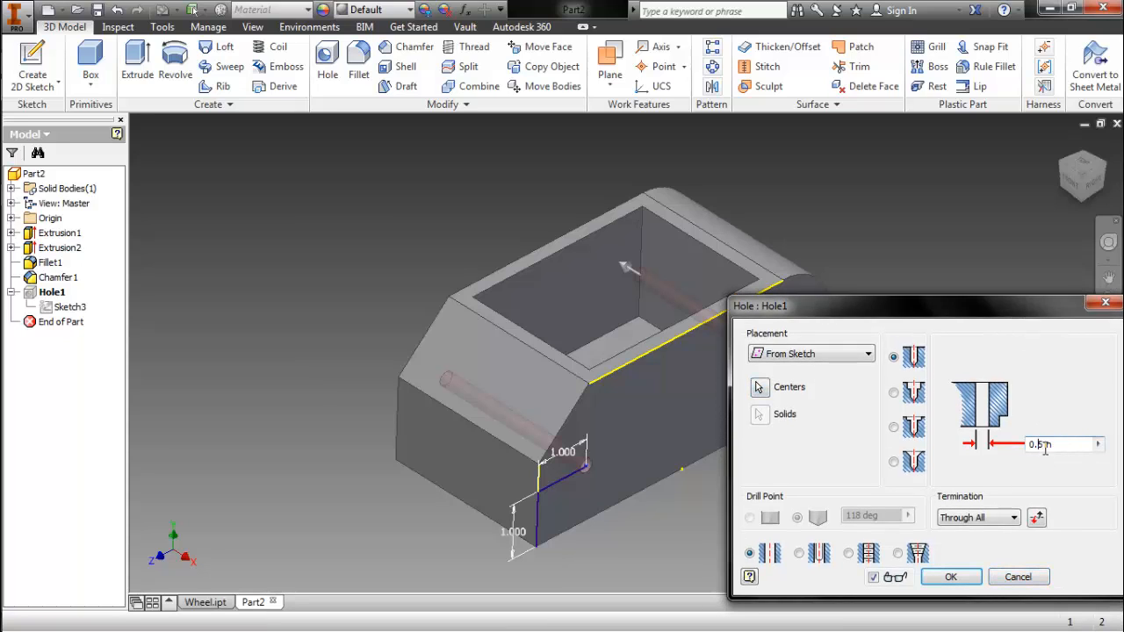
left_click(952, 577)
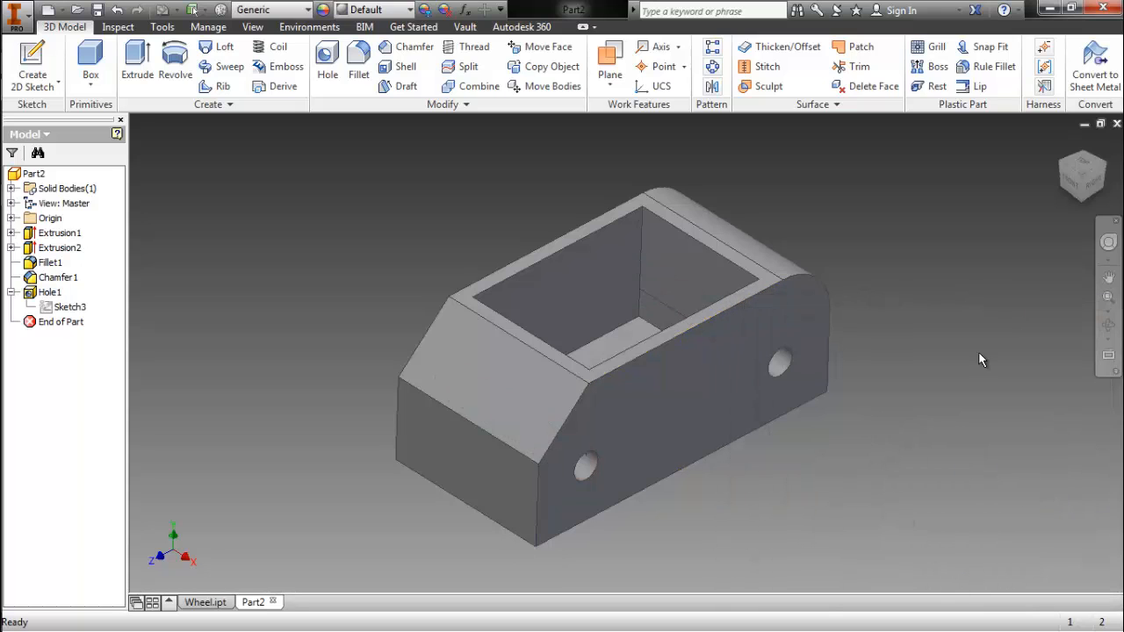
Inspect the enlarged holes from the right side and home views, and save the part as Car body in the Car Animation tut folder.
left_click(1093, 181)
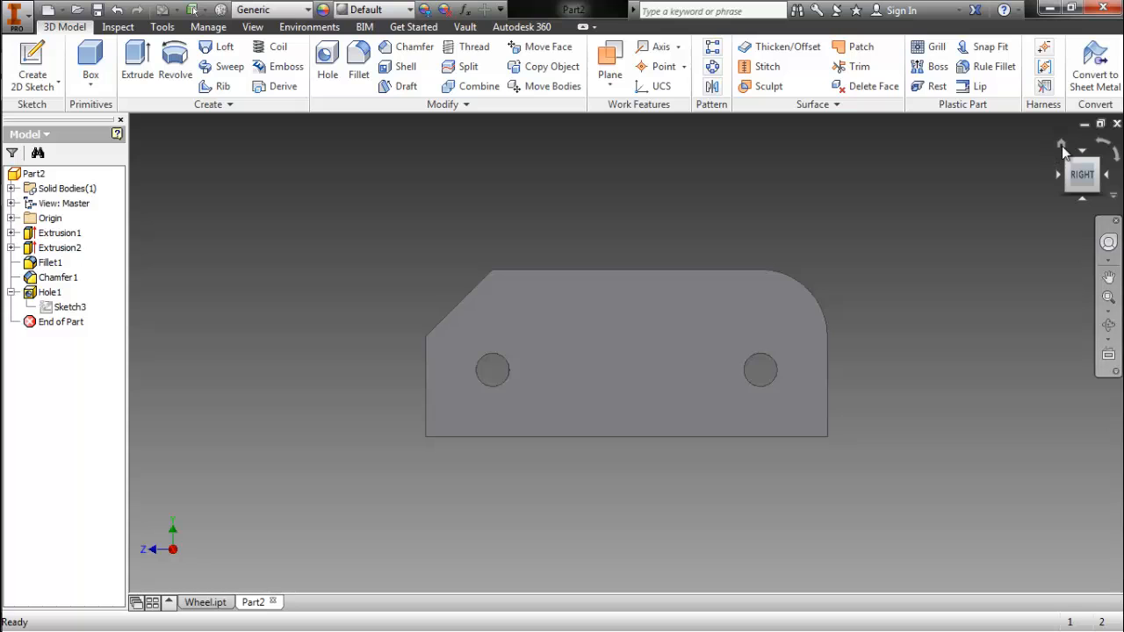
left_click(1062, 145)
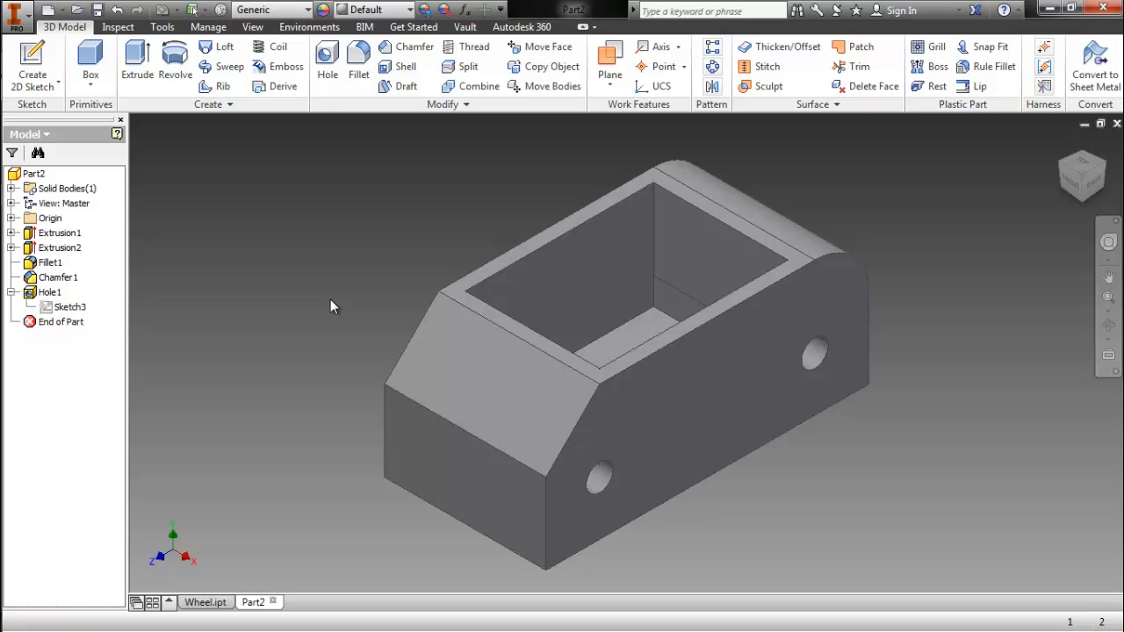
key("ctrl+s")
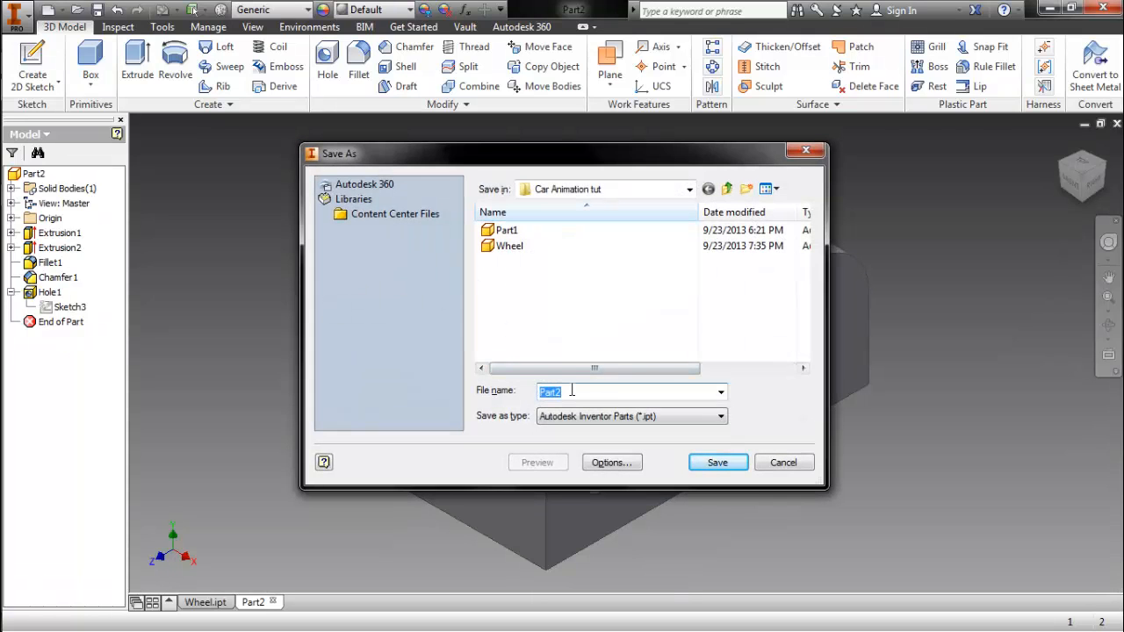
type("car body")
key("Return")
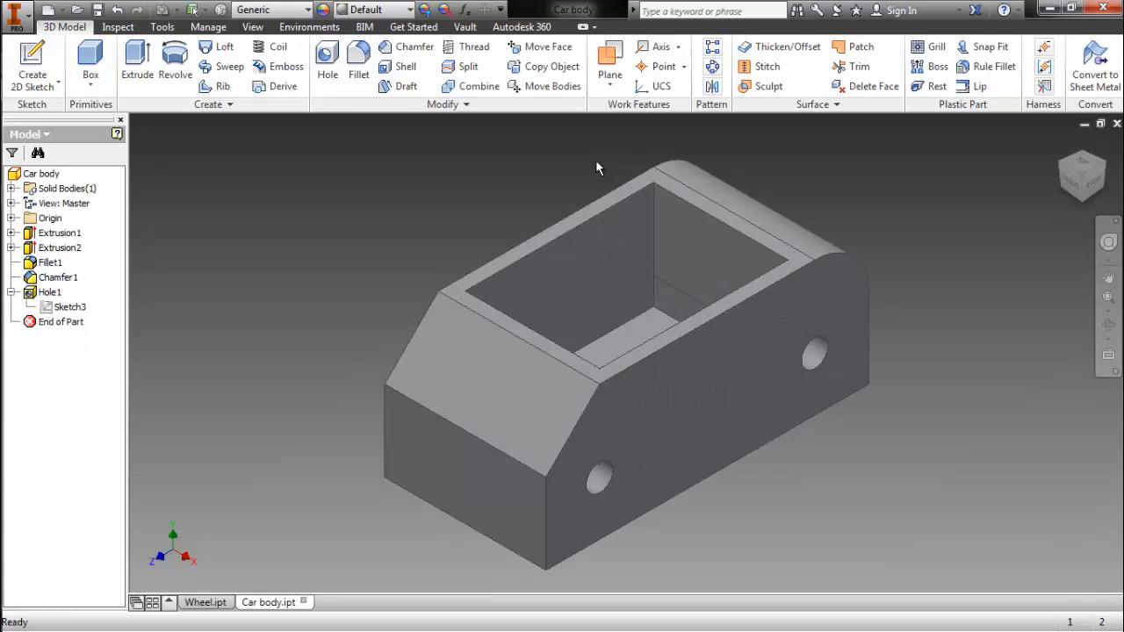
right_click(286, 292)
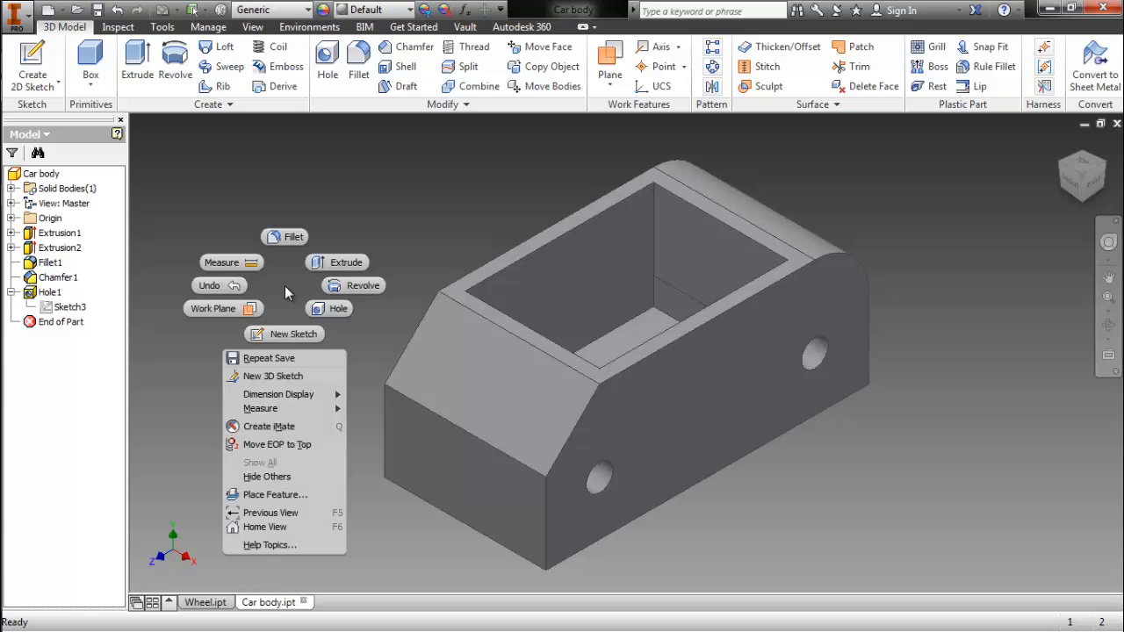
key("Escape")
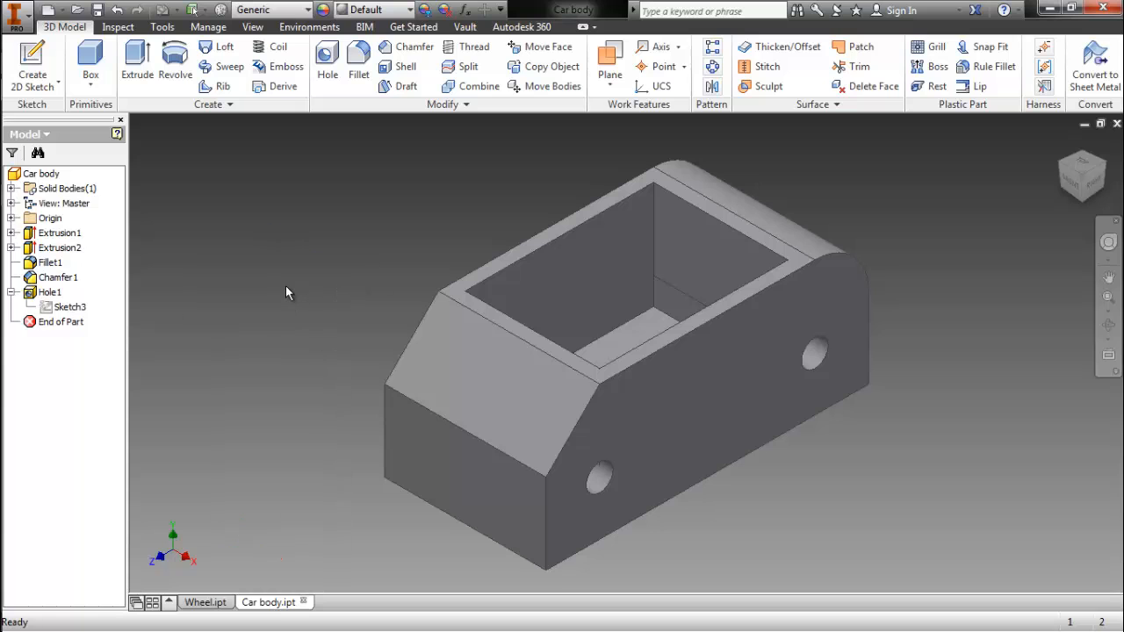
Create a new part from the Standard.ipt template and start a 2D sketch on its front (XY) plane.
left_click(49, 14)
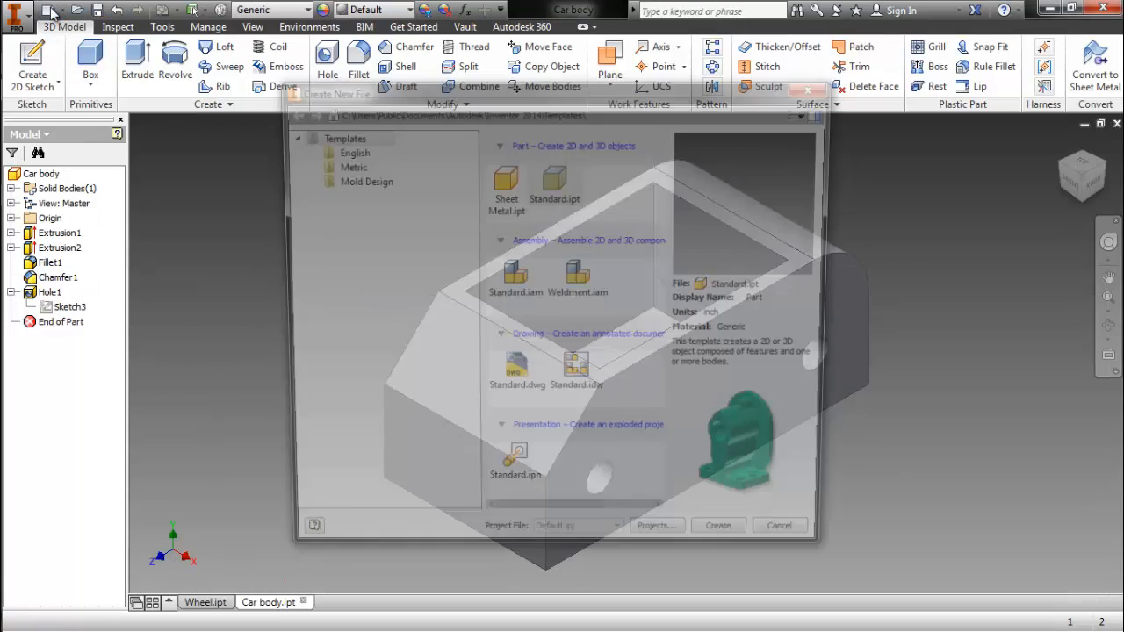
double_click(540, 176)
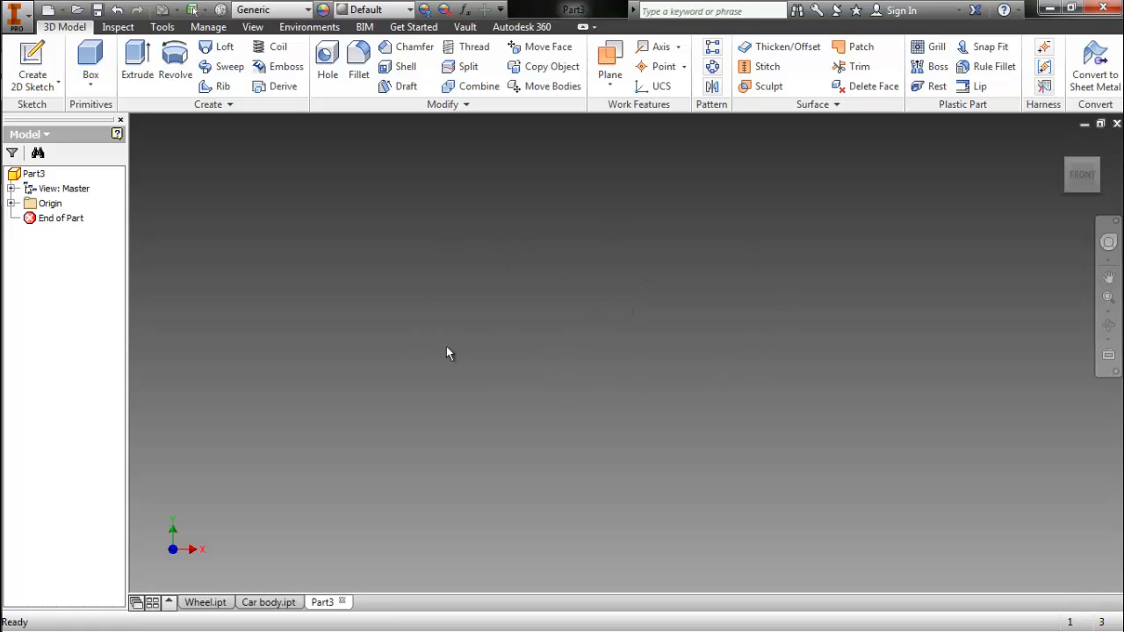
left_click(44, 72)
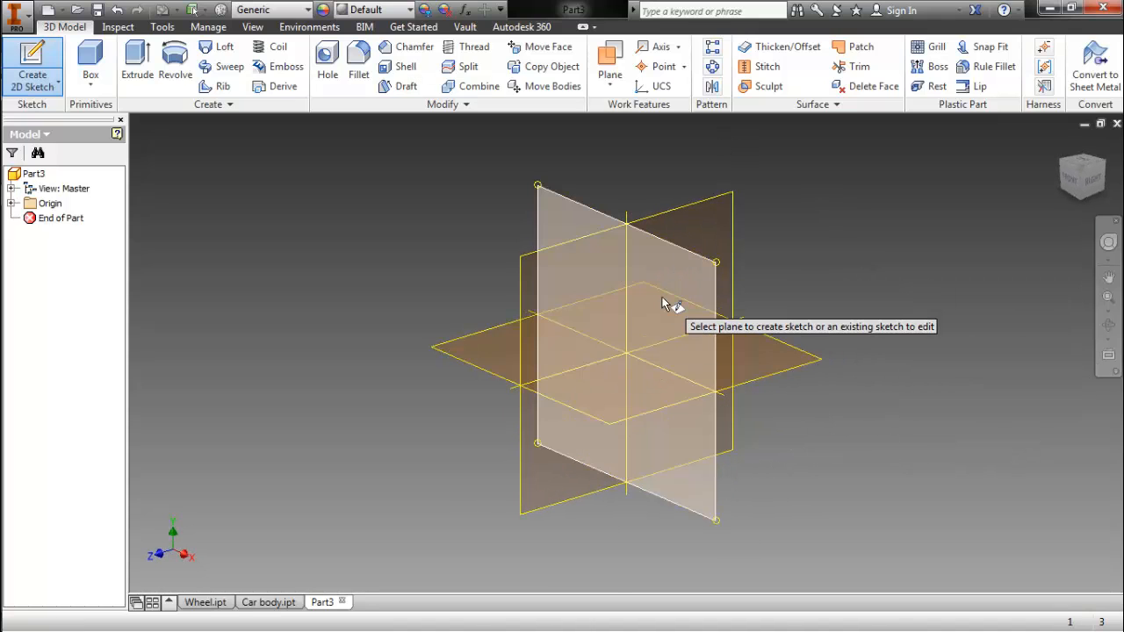
left_click(697, 301)
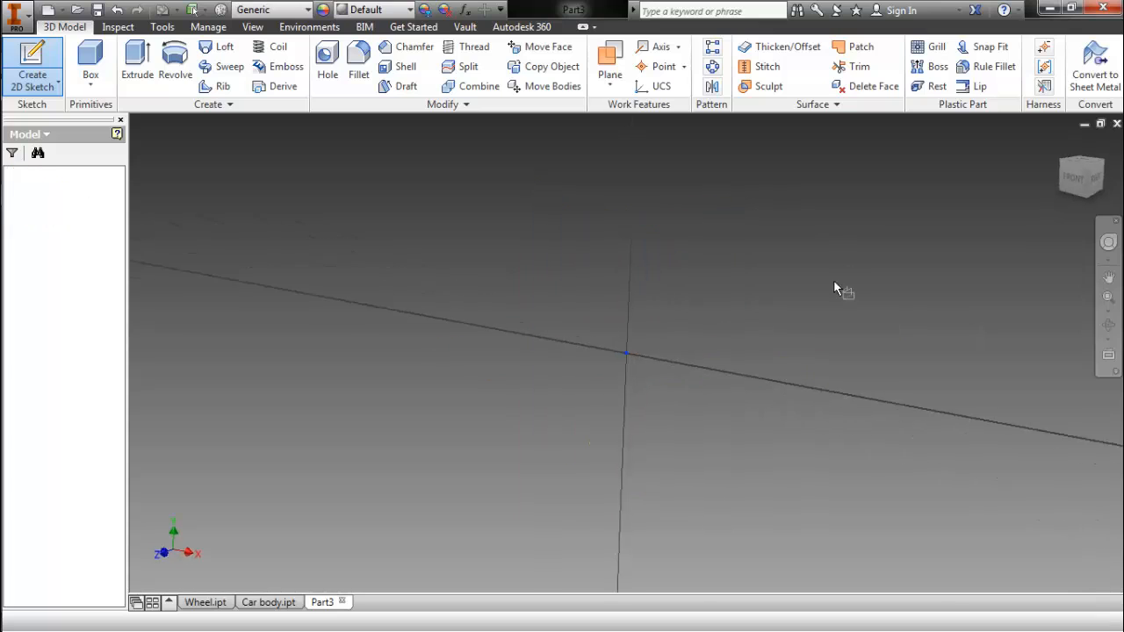
right_click(755, 253)
key("Escape")
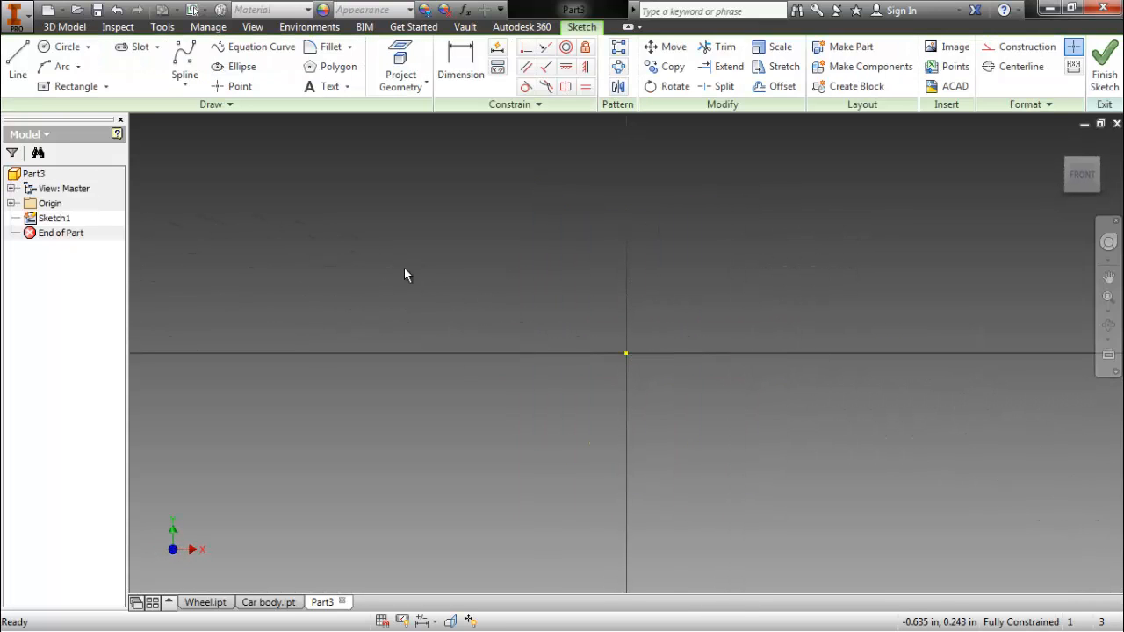
left_click(70, 86)
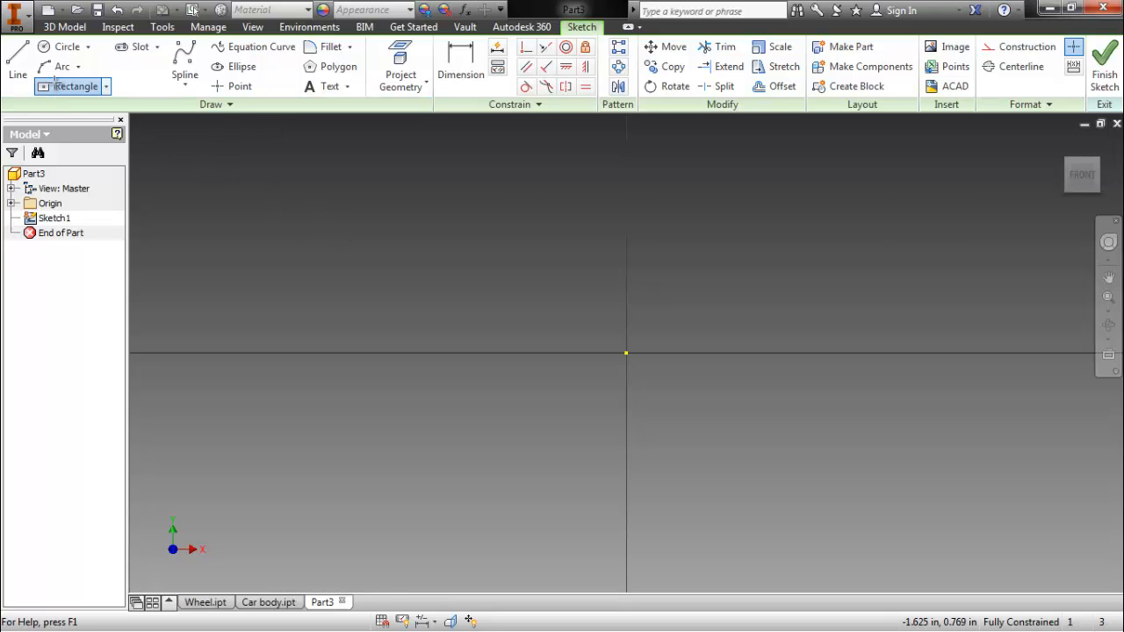
left_click(626, 354)
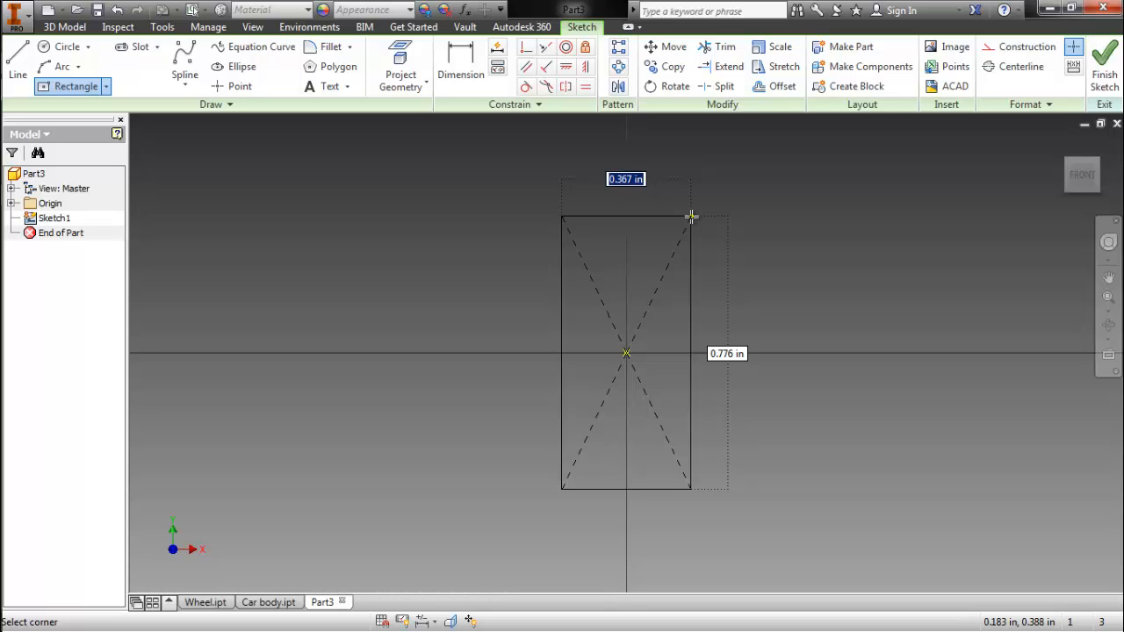
type("2")
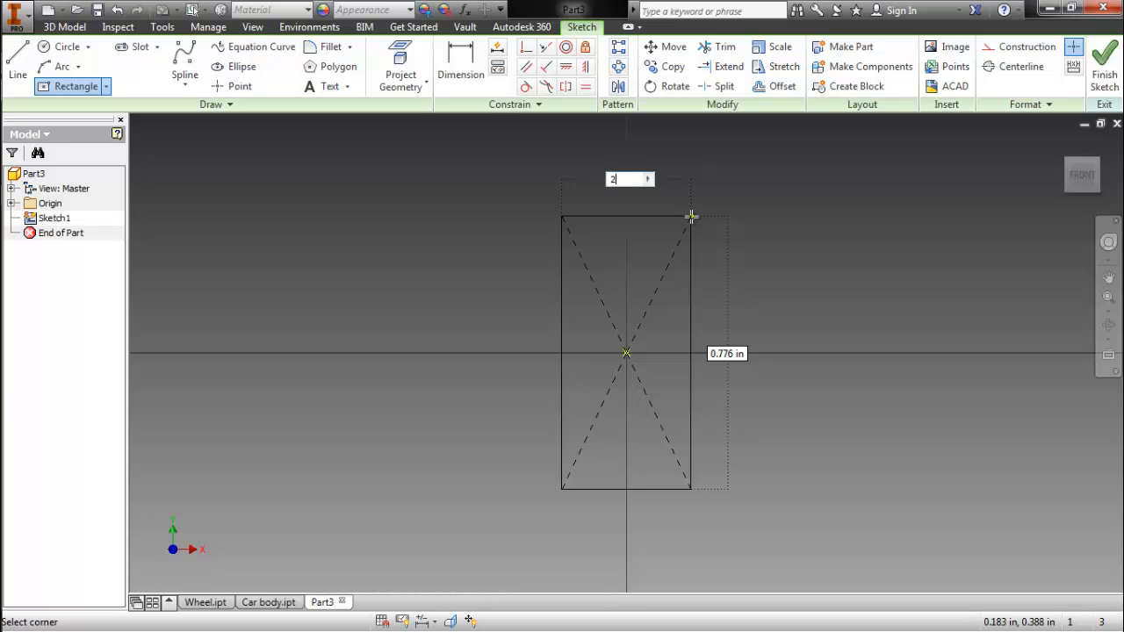
key("Tab")
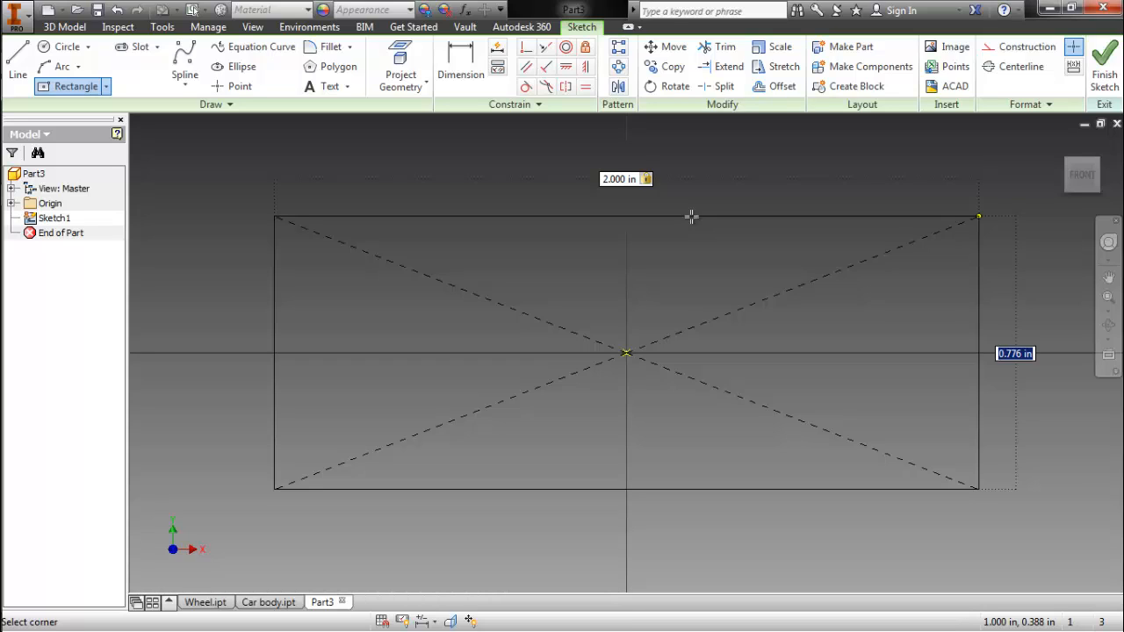
type("5")
key("Tab")
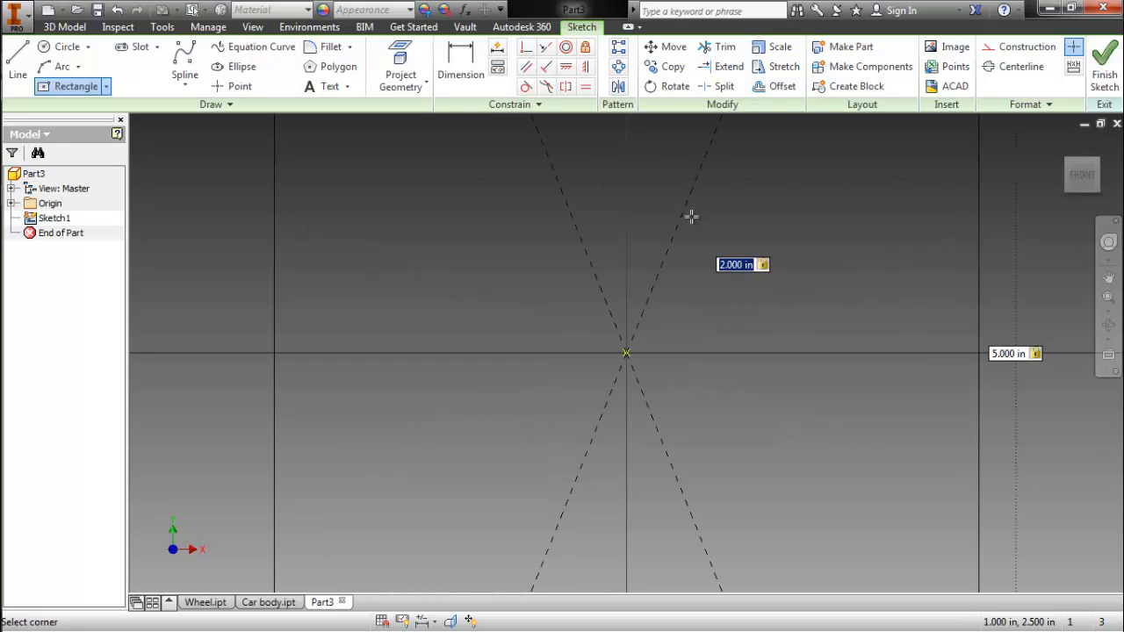
scroll(691, 216, "down", 5)
mouse_move(691, 216)
middle_mouse_down()
mouse_move(695, 268)
mouse_move(703, 263)
middle_mouse_up()
right_click(839, 235)
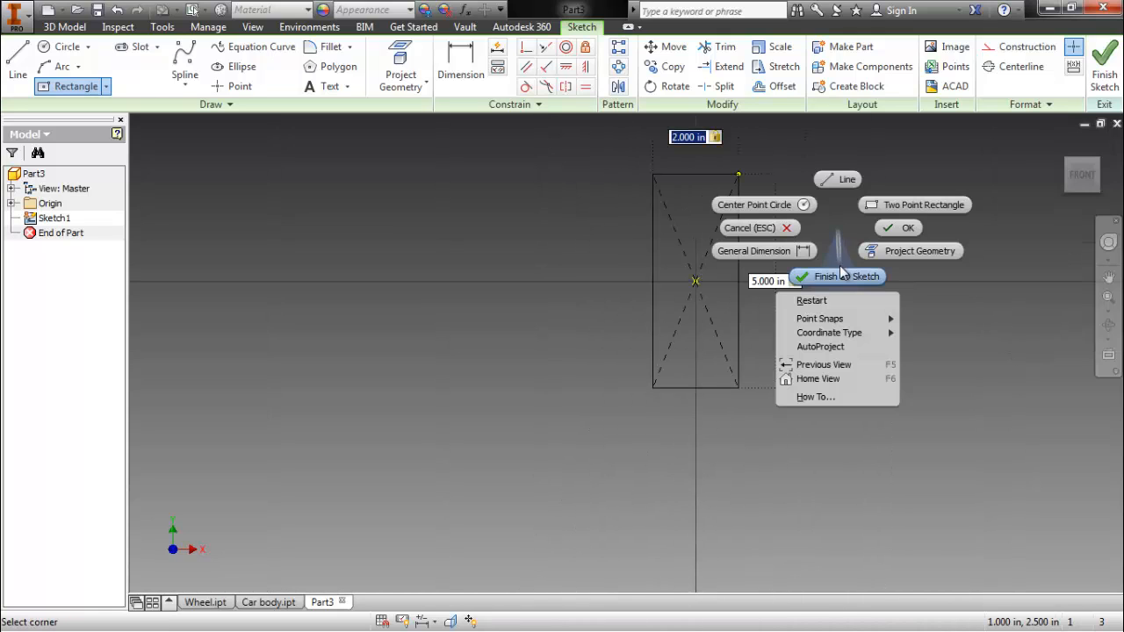
left_click(843, 278)
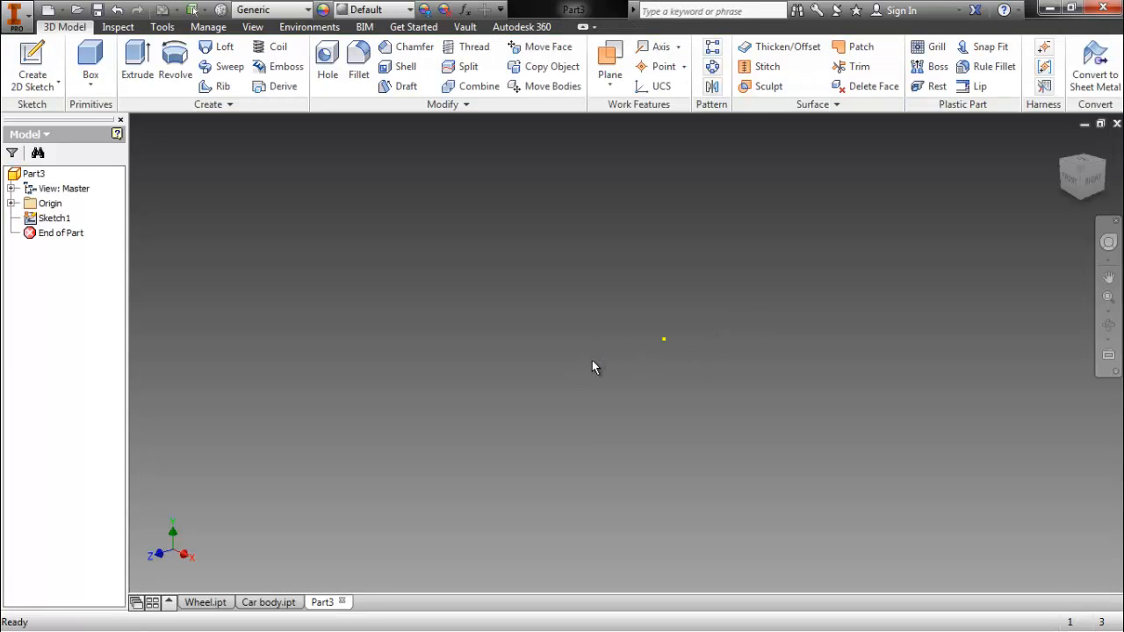
Reopen Sketch1, draw a centre rectangle 2 in wide and 5 in high on the origin, and finish the sketch.
left_click(59, 224)
double_click(57, 219)
right_click(454, 292)
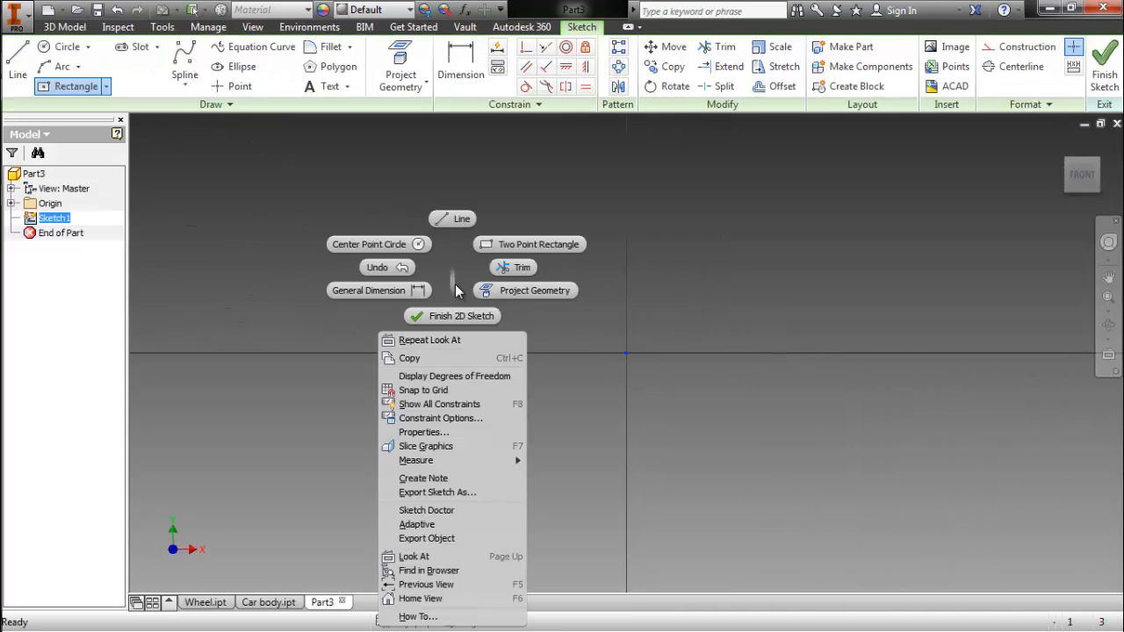
left_click(450, 262)
left_click(58, 89)
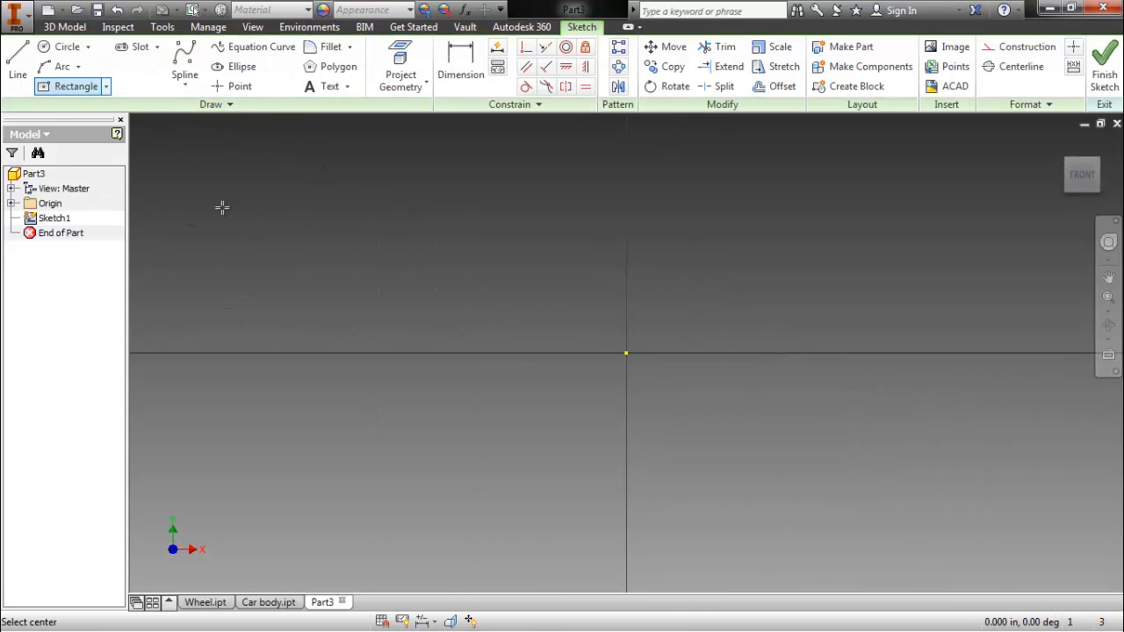
left_click(626, 353)
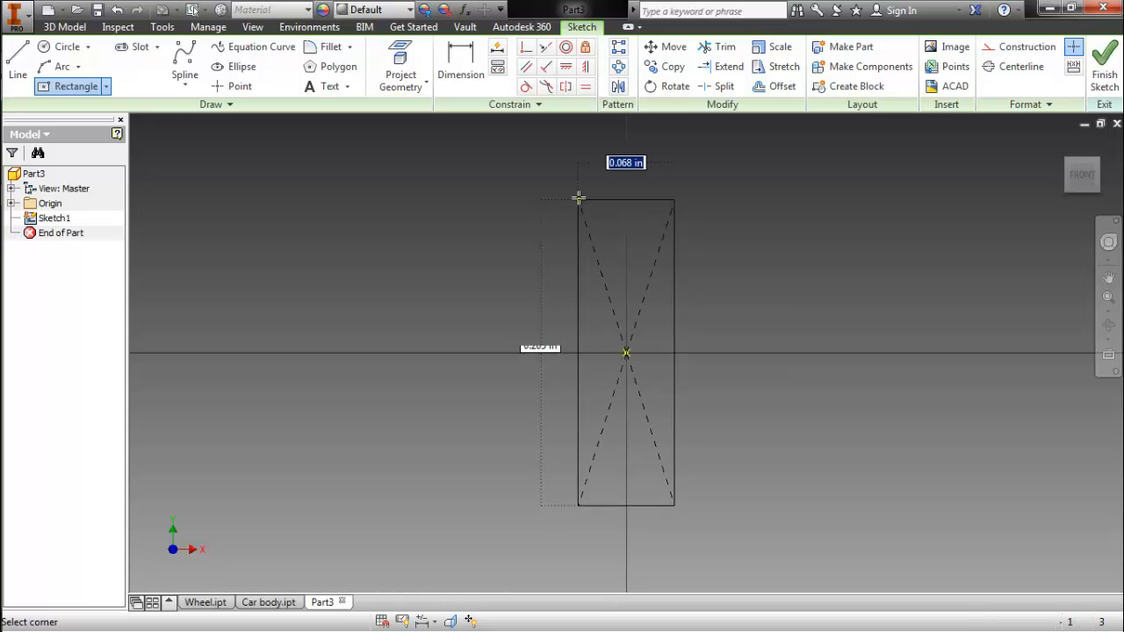
type("2")
key("Tab")
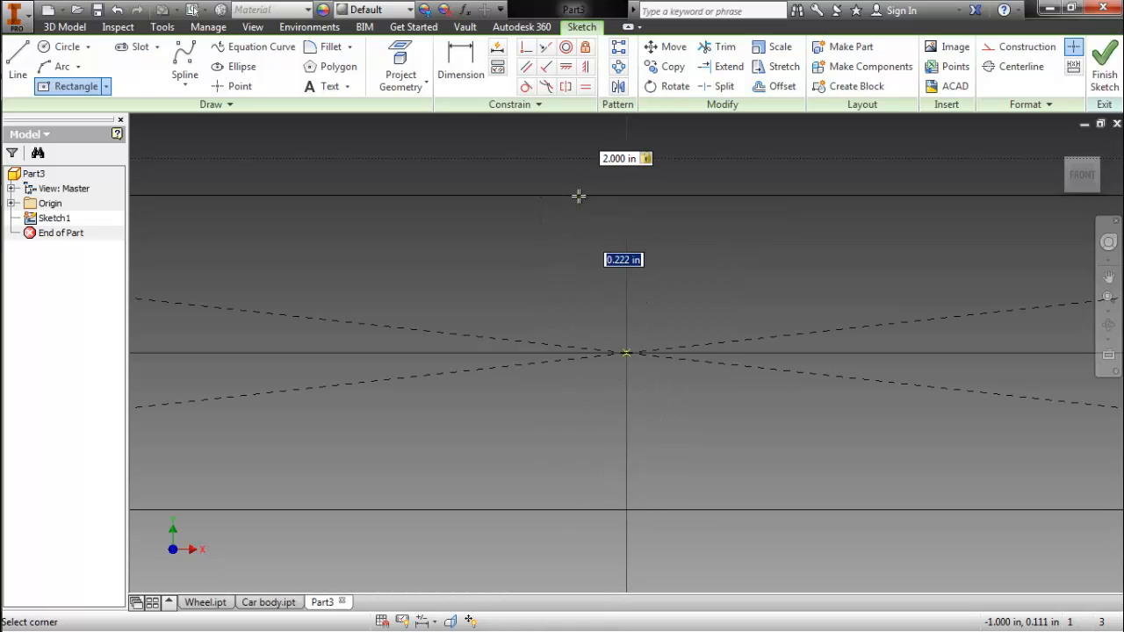
type("5")
key("Tab")
key("Return")
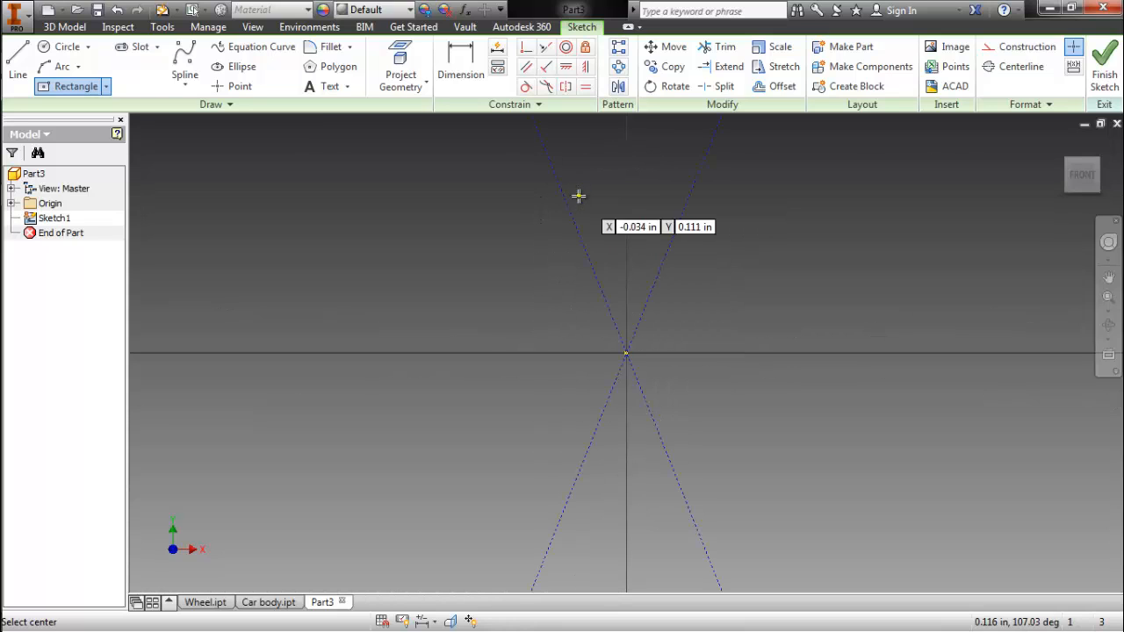
scroll(569, 290, "up", 2)
right_click(566, 351)
left_click(562, 402)
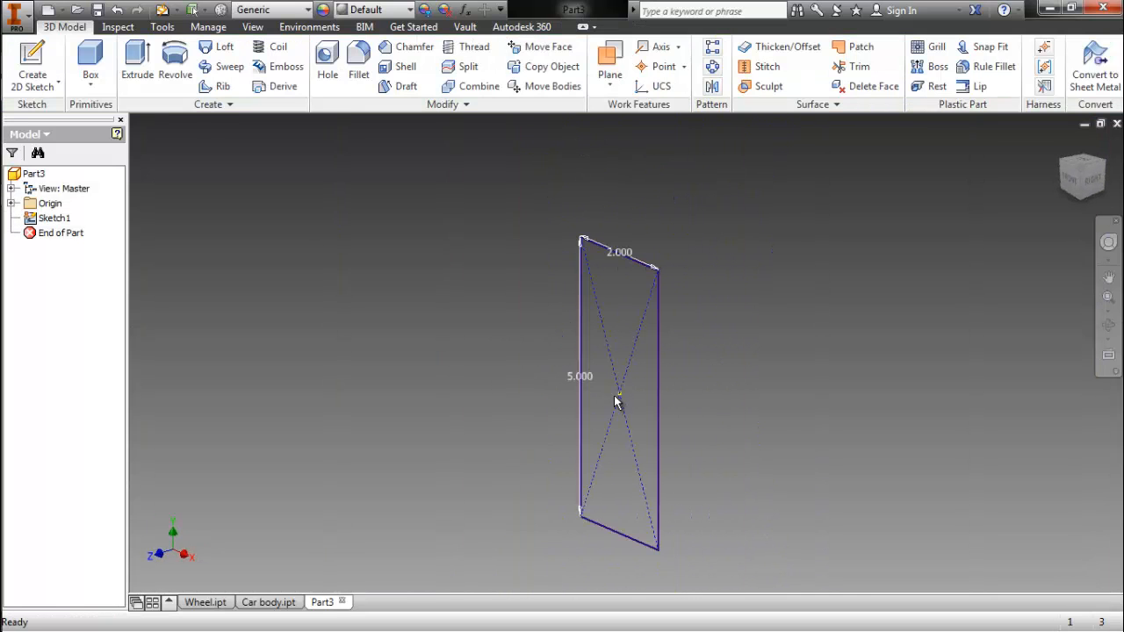
Extrude the rectangle 0.25 in into a solid plate.
right_click(763, 383)
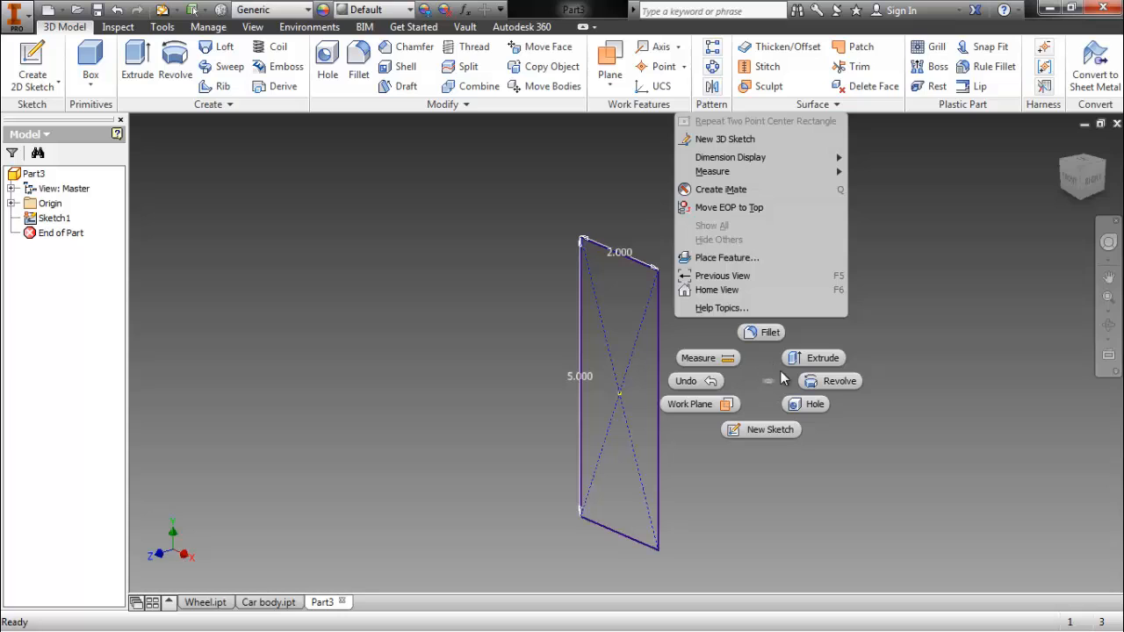
left_click(795, 359)
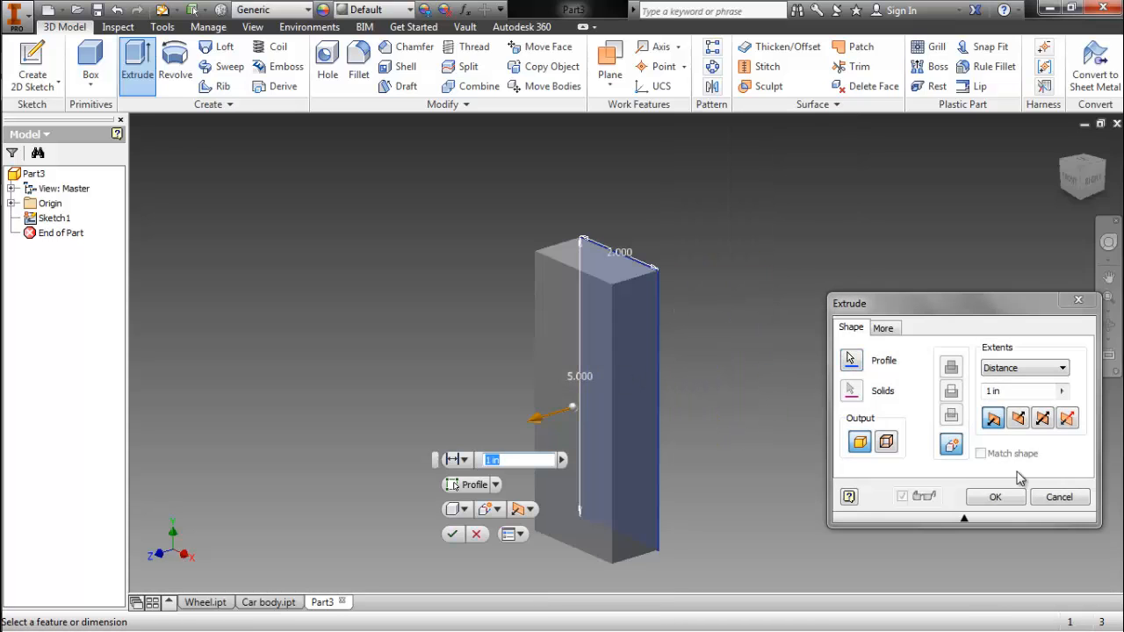
left_click_drag(1026, 390, 985, 391)
key("BackSpace")
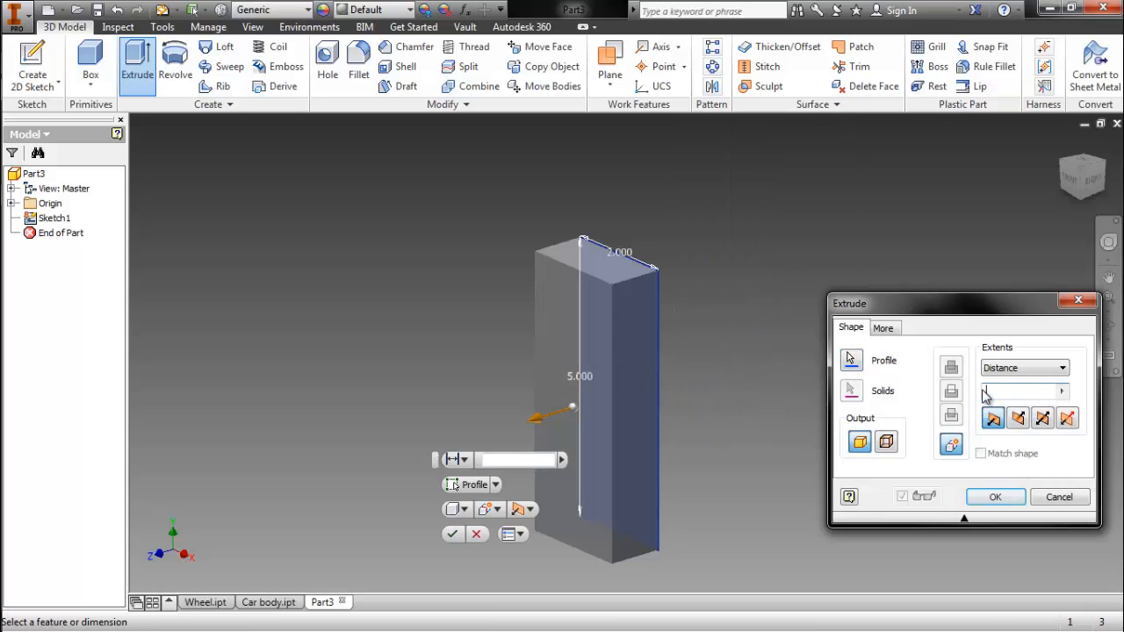
key("Return")
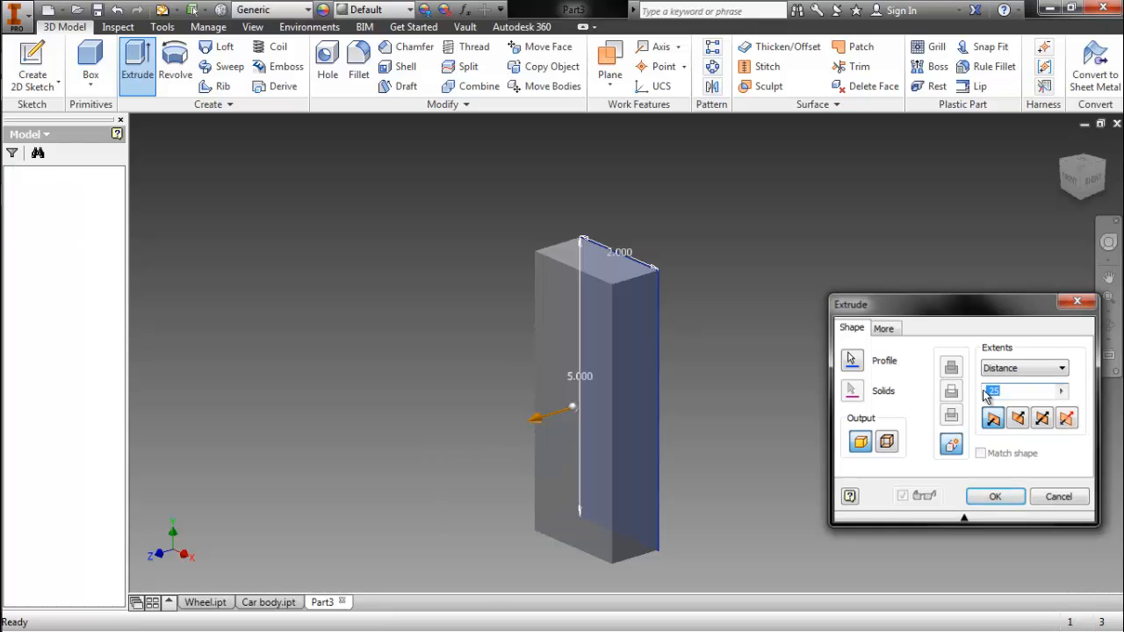
right_click(909, 283)
left_click(904, 223)
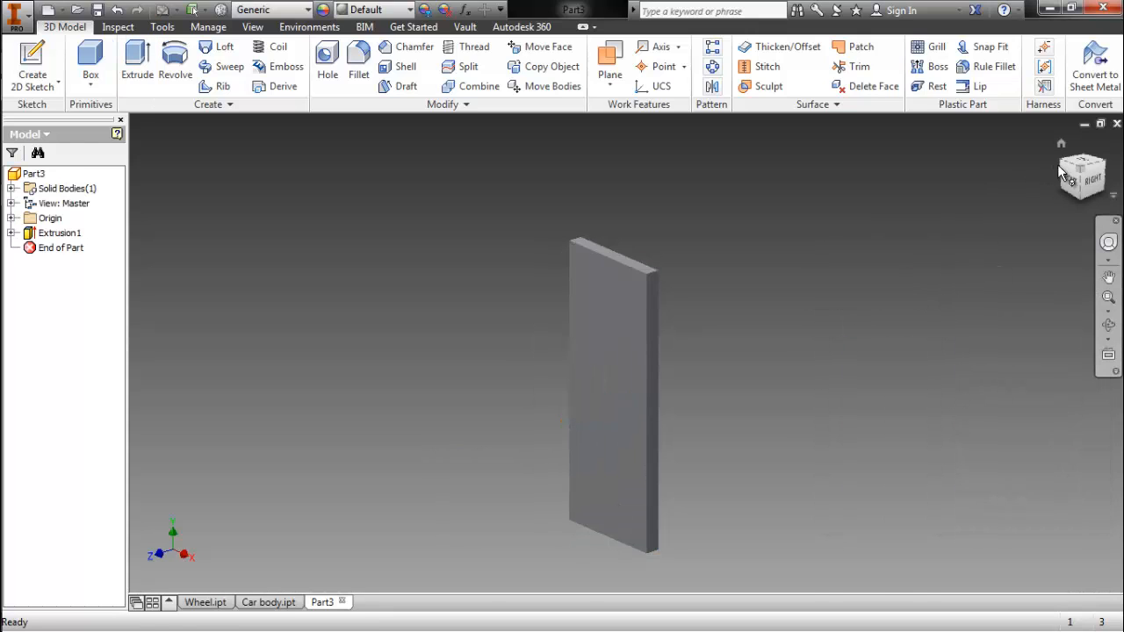
Start a 2D sketch on the large front face of the plate.
left_click(1071, 179)
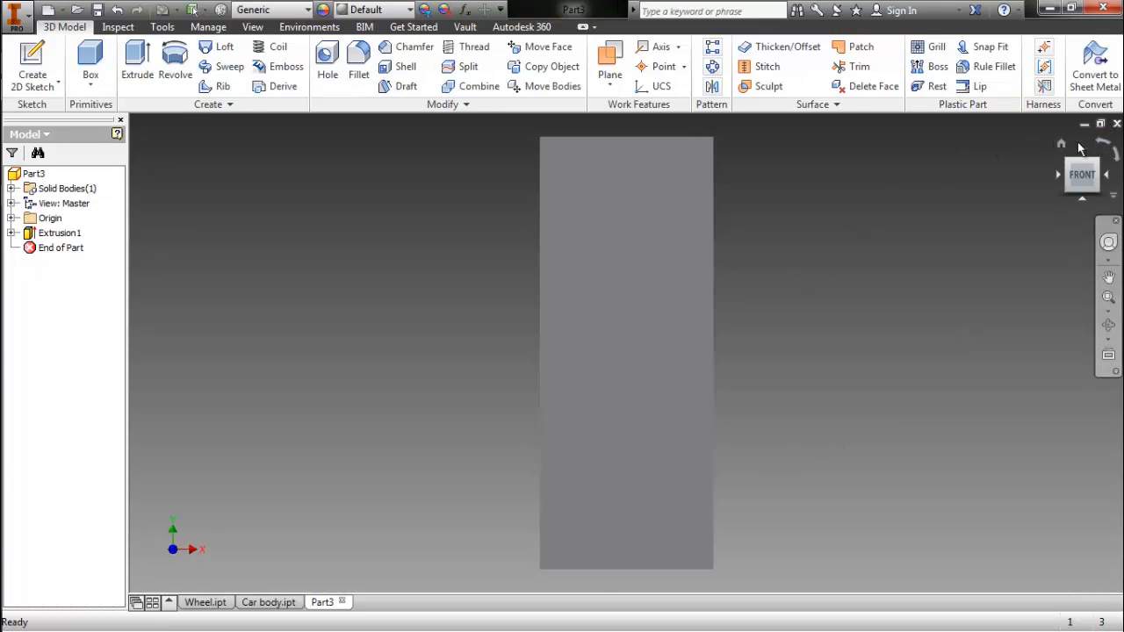
left_click(1060, 144)
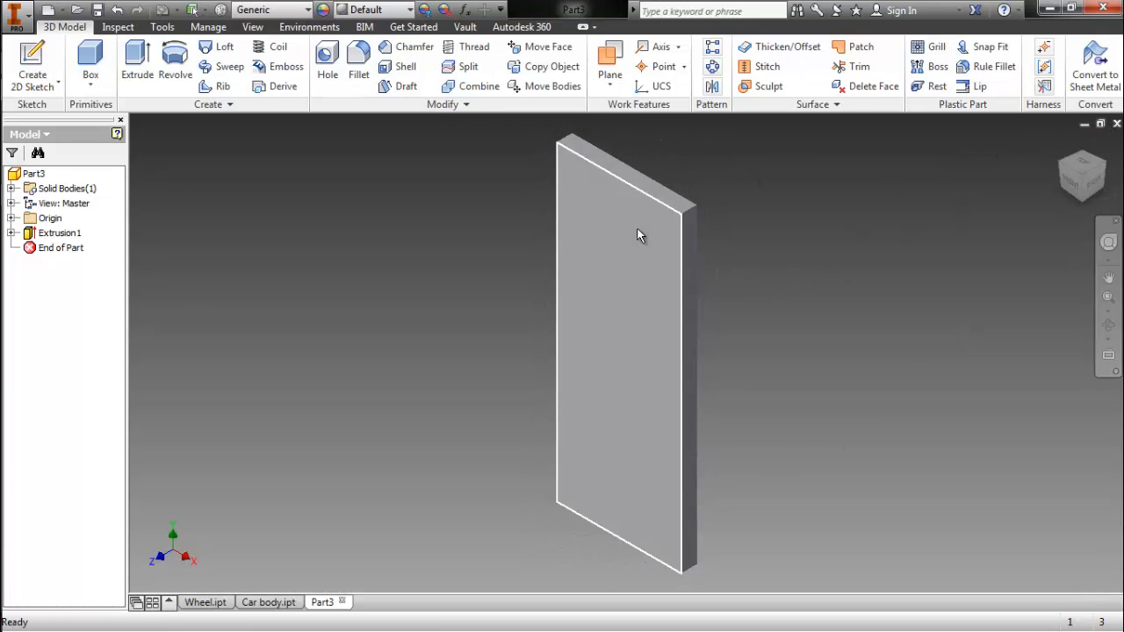
right_click(803, 246)
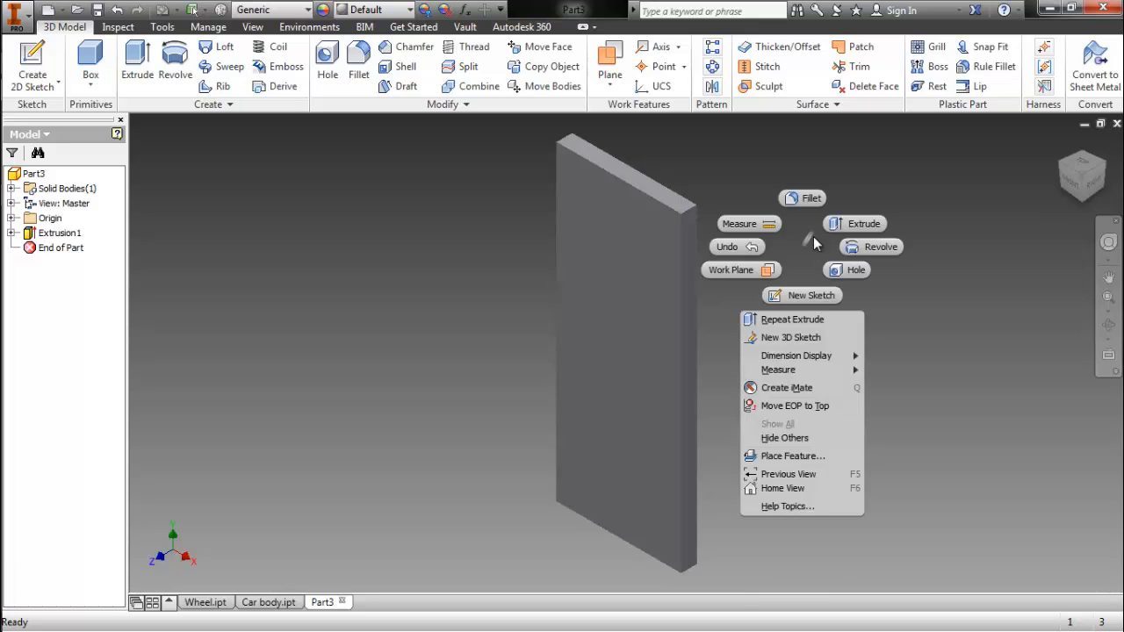
left_click(800, 293)
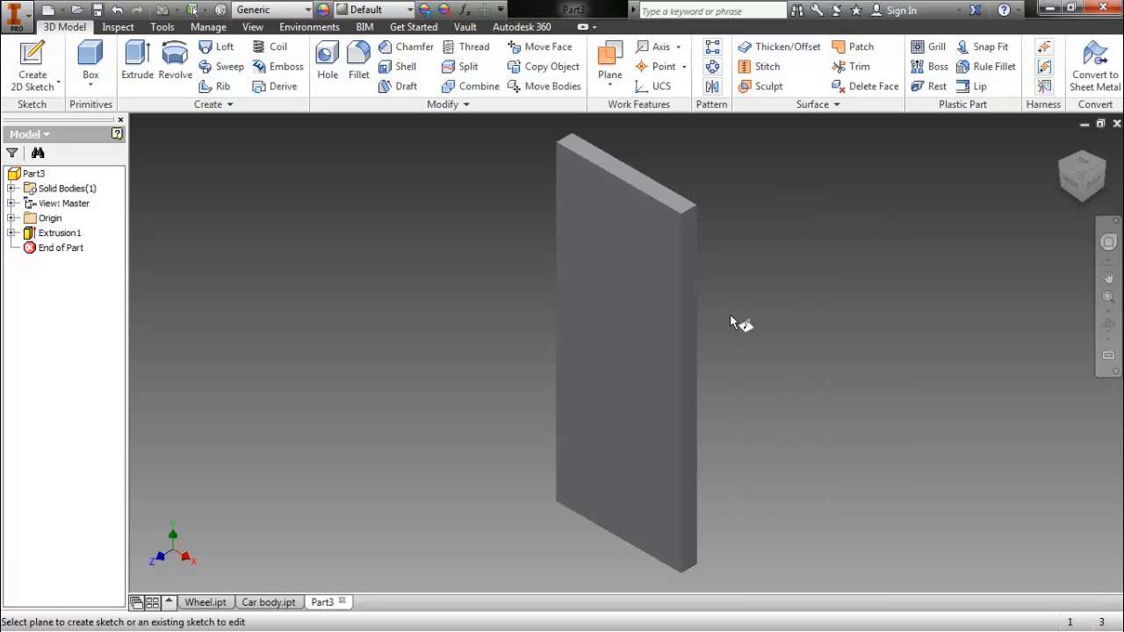
left_click(604, 231)
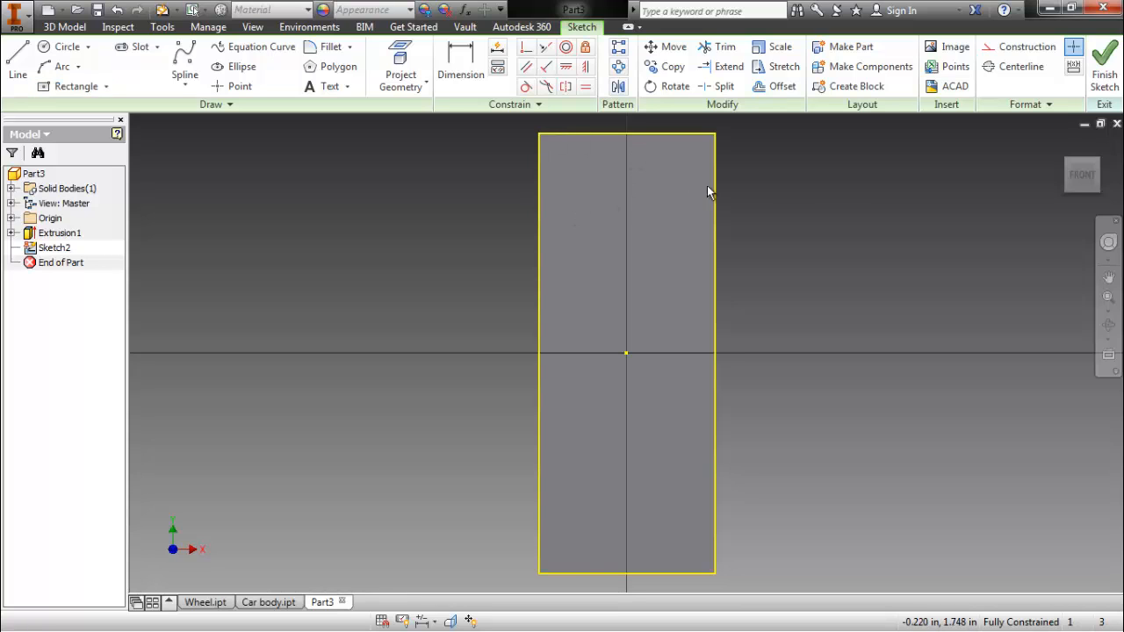
Draw a 0.75 in vertical line down from the midpoint of the plate's top edge.
right_click(845, 191)
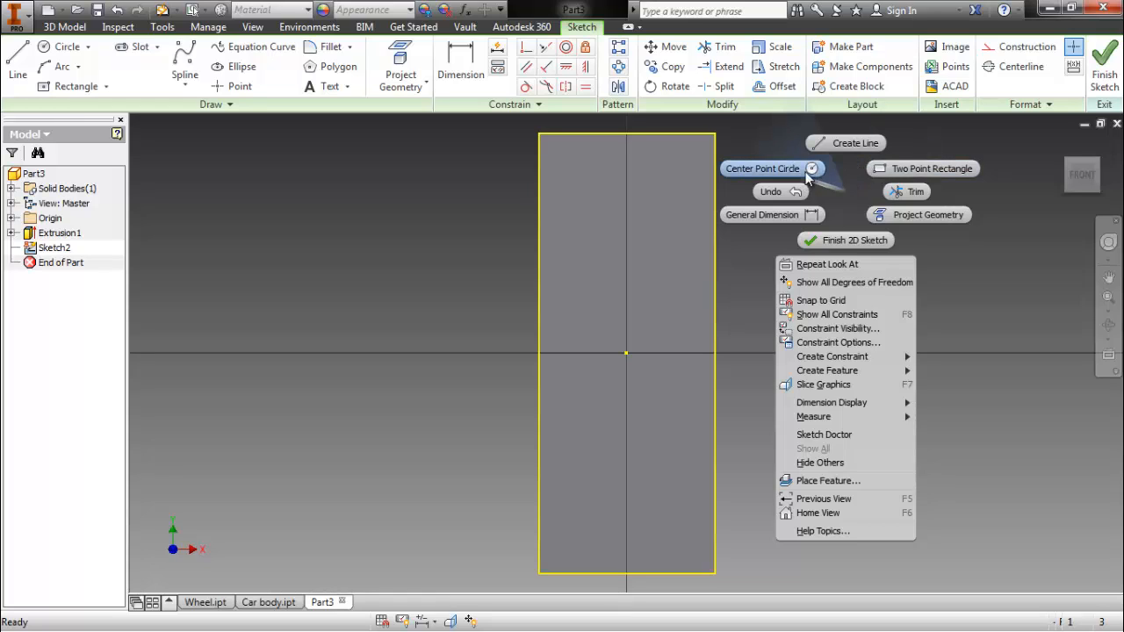
left_click(846, 183)
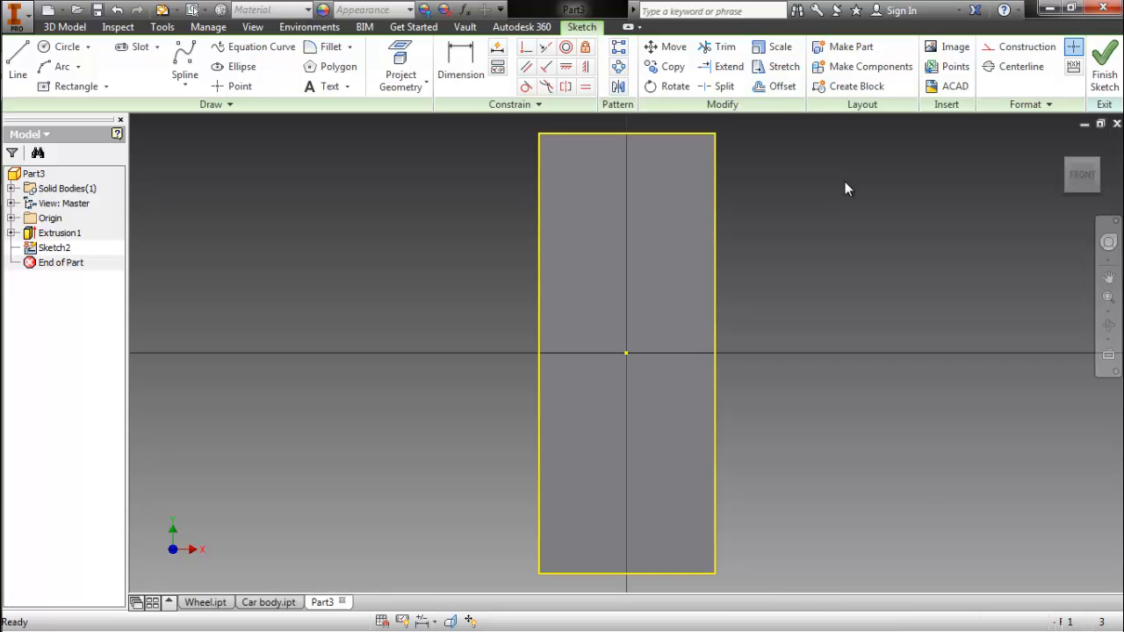
right_click(845, 189)
left_click(851, 132)
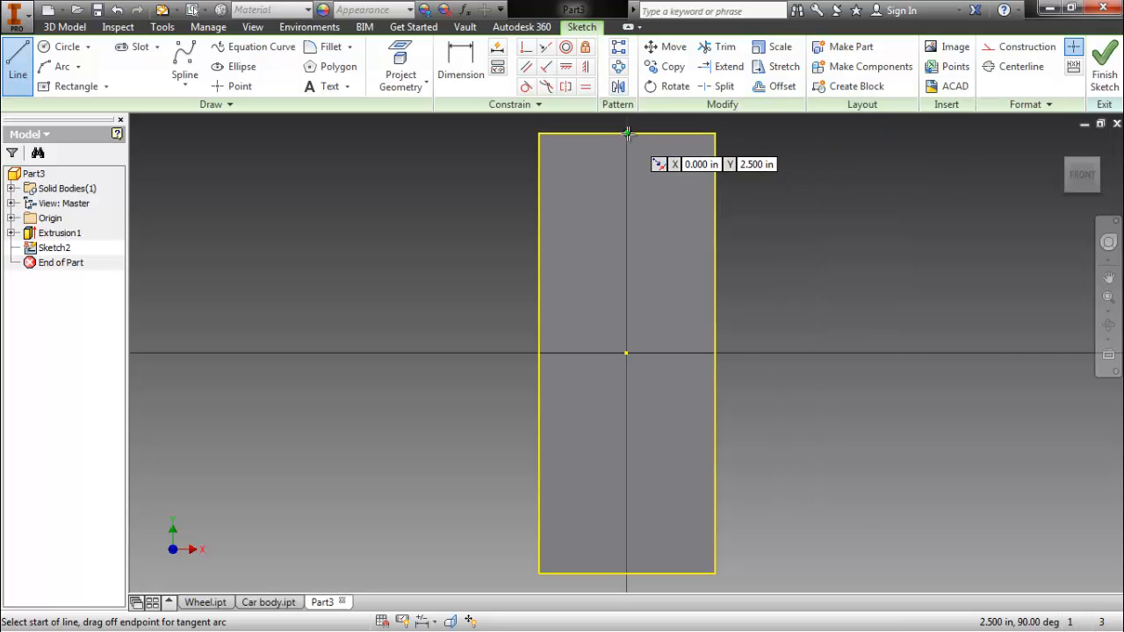
left_click(626, 133)
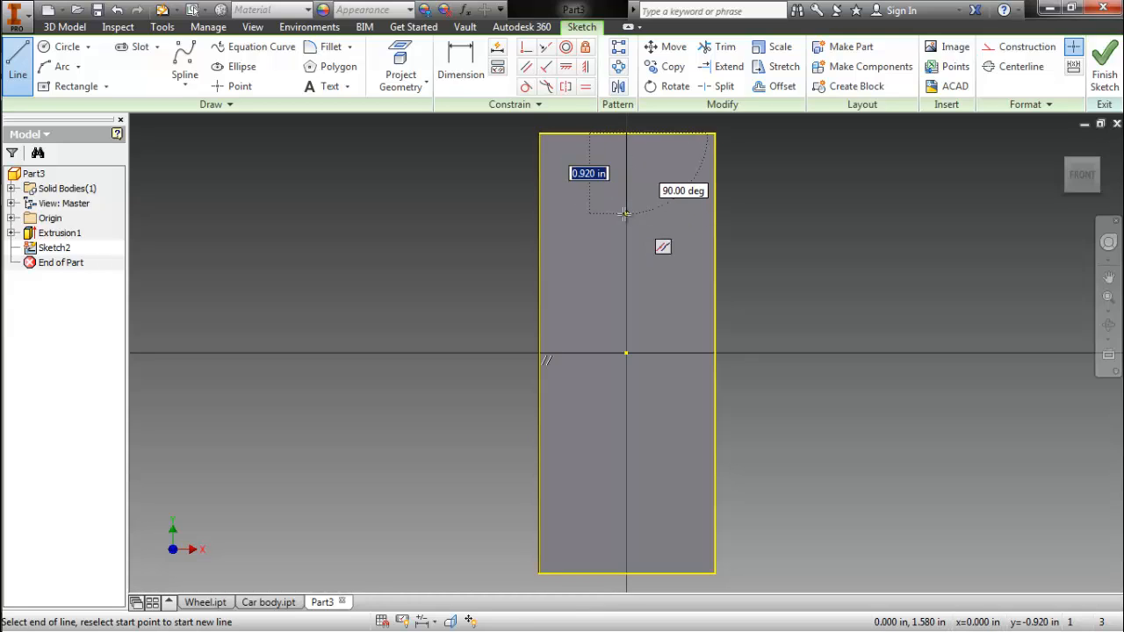
type(".")
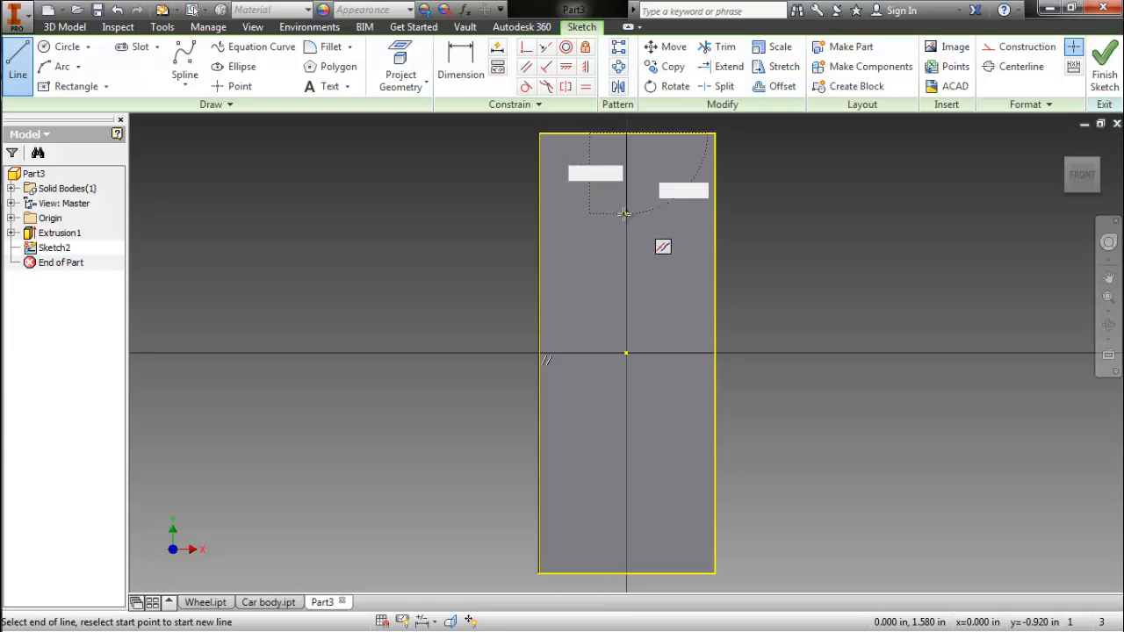
key("Tab")
key("Return")
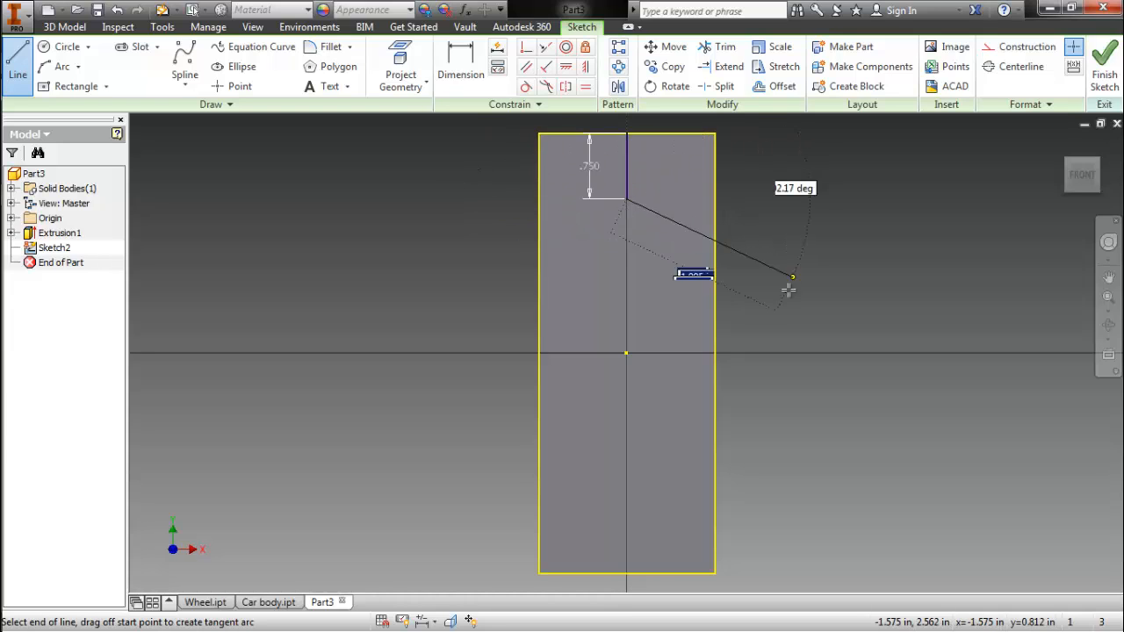
key("Escape")
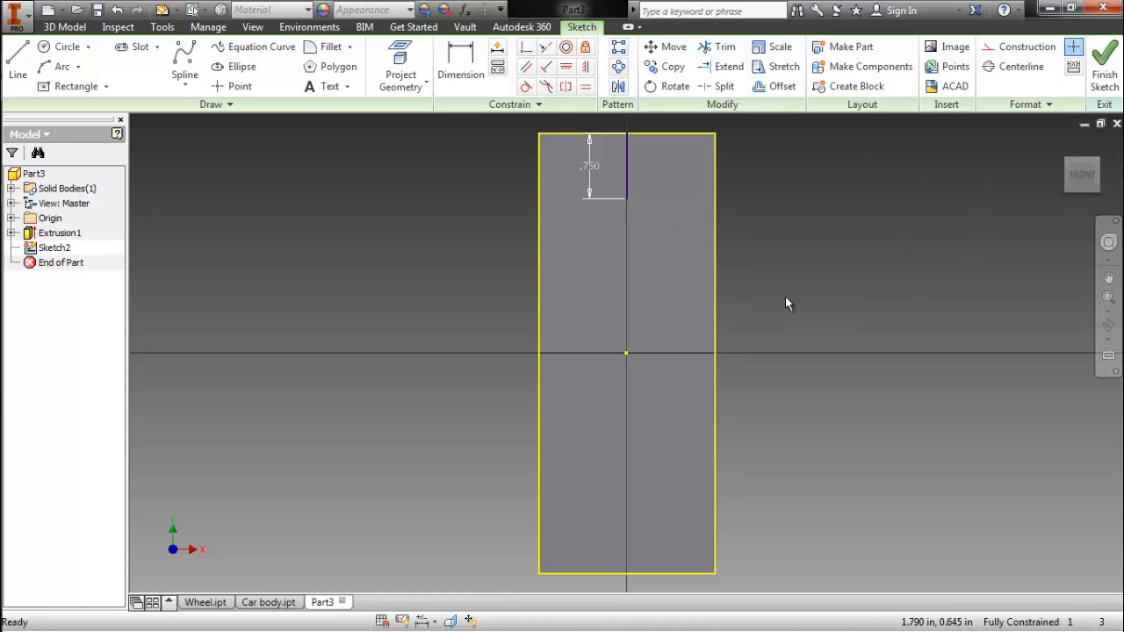
Draw a 0.25 in diameter circle centred on the lower endpoint of the 0.75 in line.
right_click(789, 218)
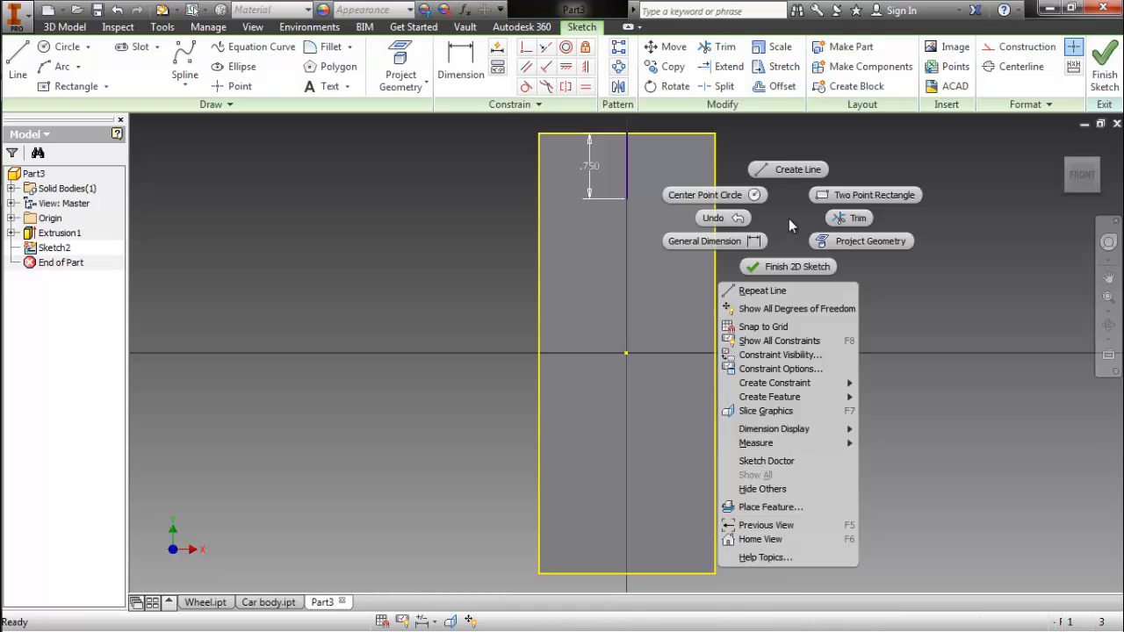
left_click(744, 208)
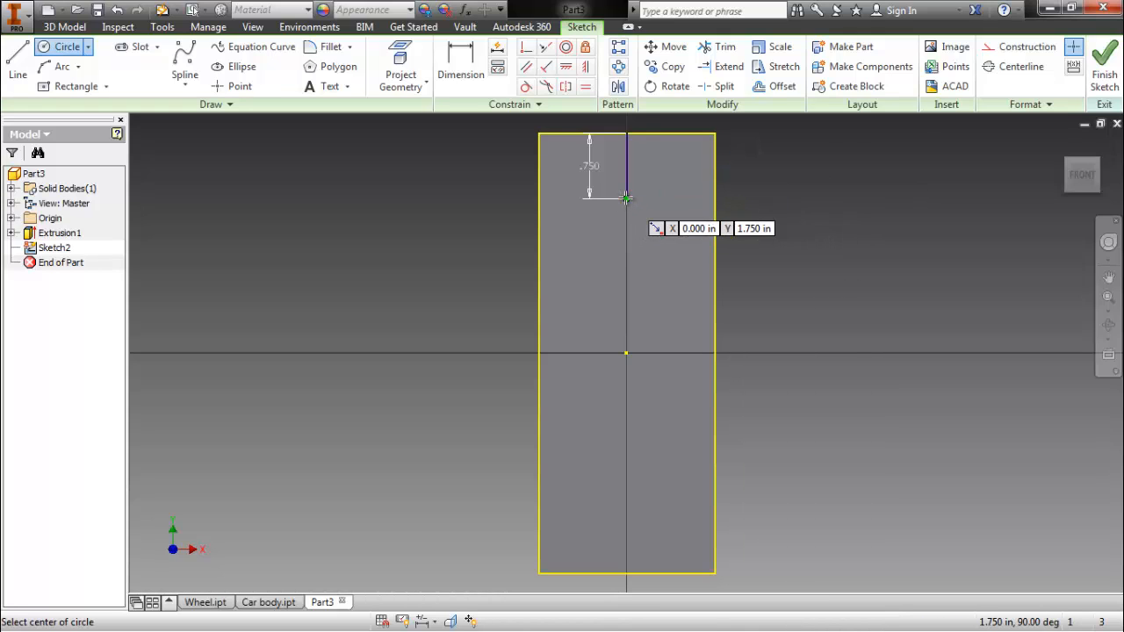
left_click(627, 199)
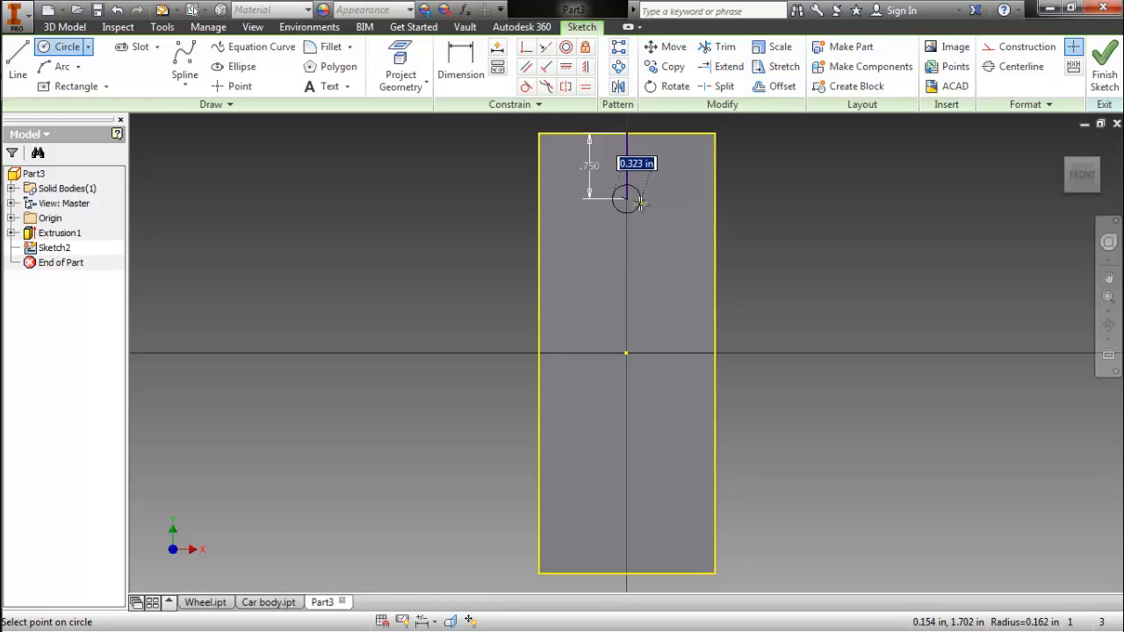
type(".25")
key("Tab")
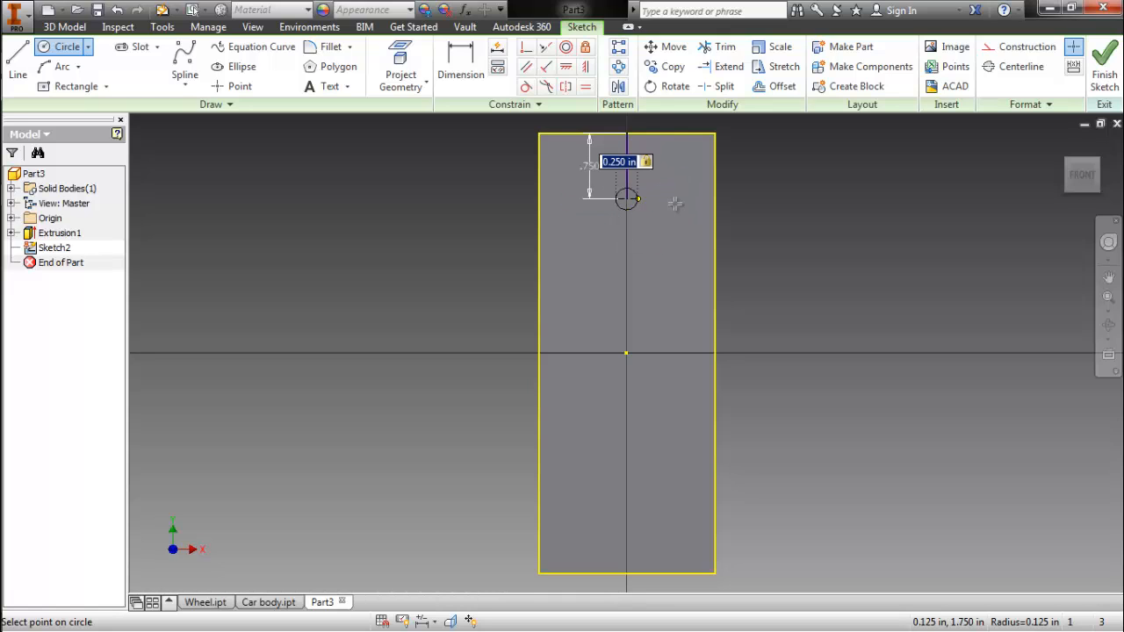
left_click(678, 204)
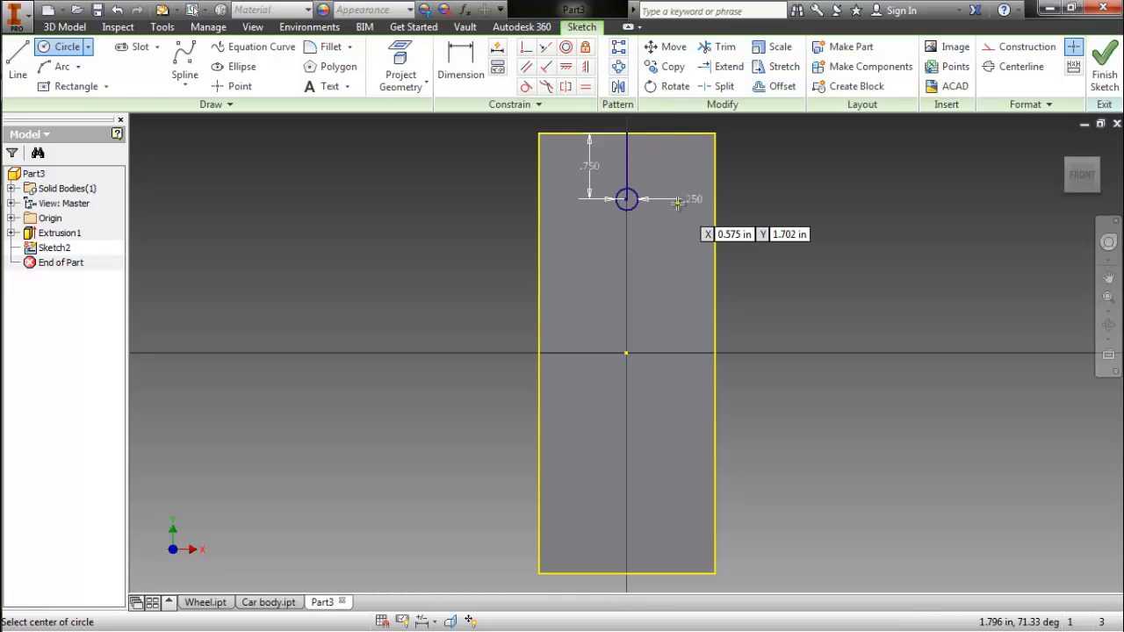
Finish the 2D sketch containing the 0.25 in circle on the plate's front face.
key("Escape")
right_click(794, 200)
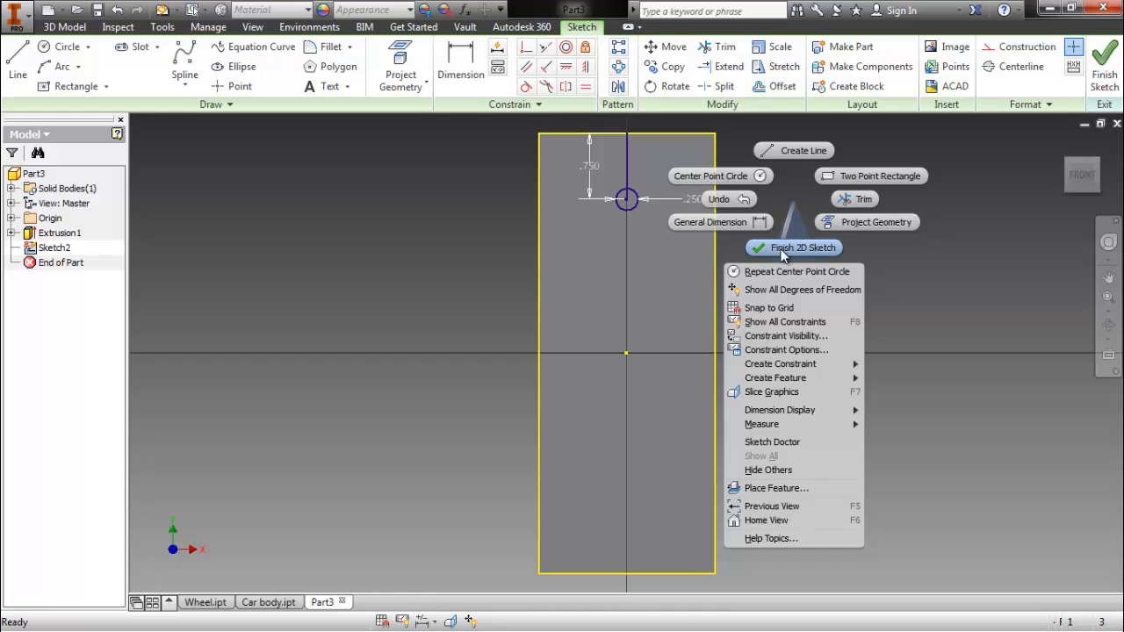
left_click(781, 250)
Cut the circle through the plate with Extrude, measuring the plate's thickness edge to set the depth to 0.25 in.
right_click(768, 231)
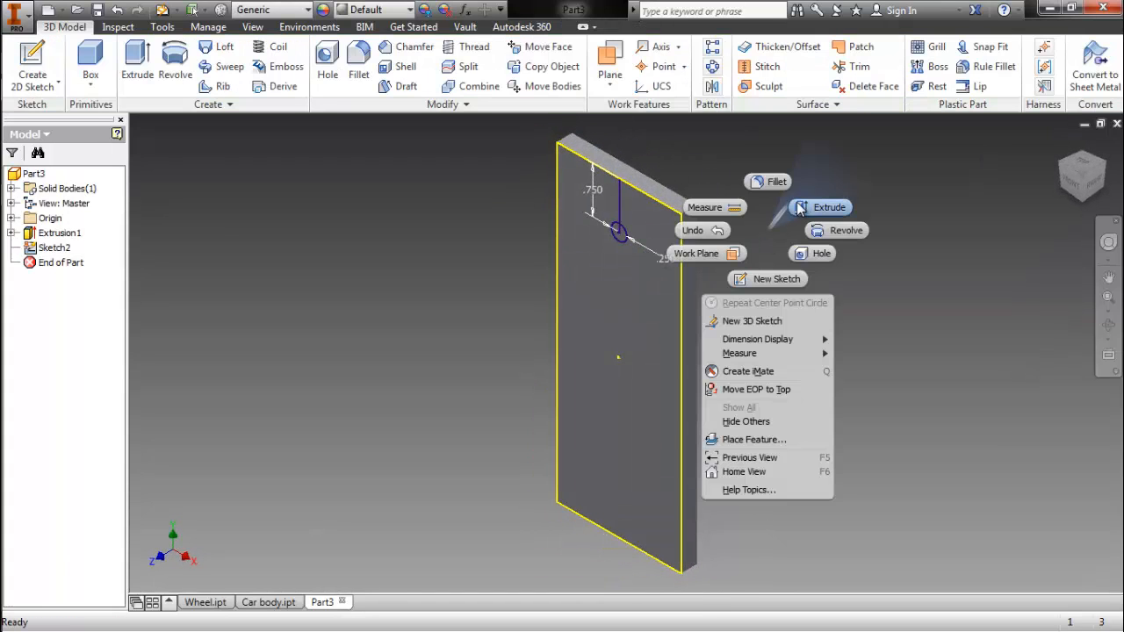
left_click(799, 206)
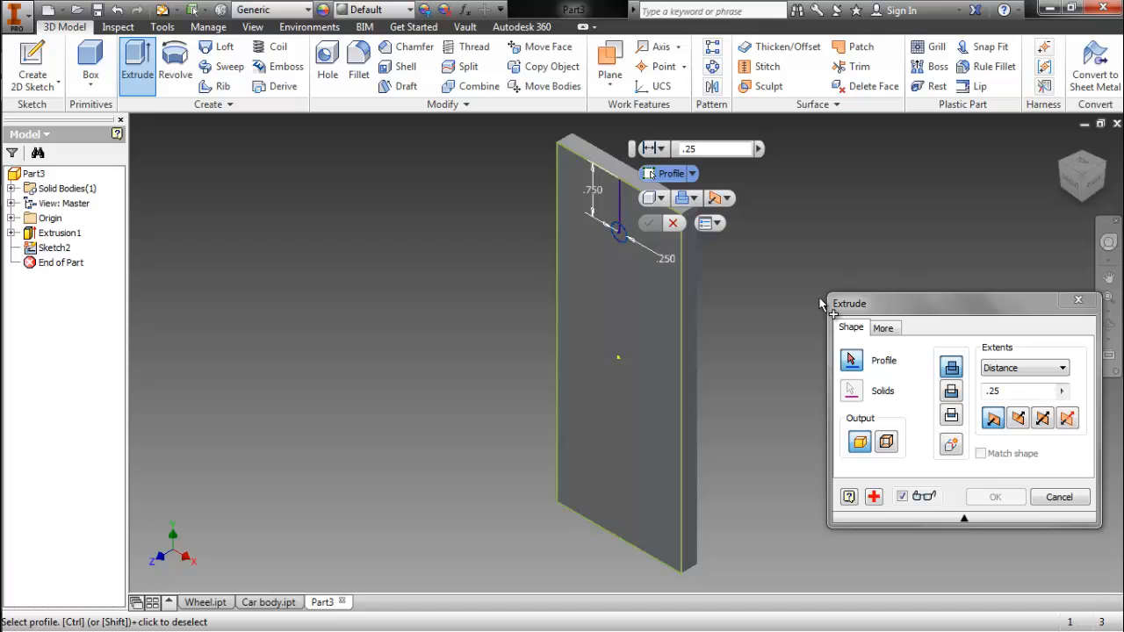
left_click(620, 236)
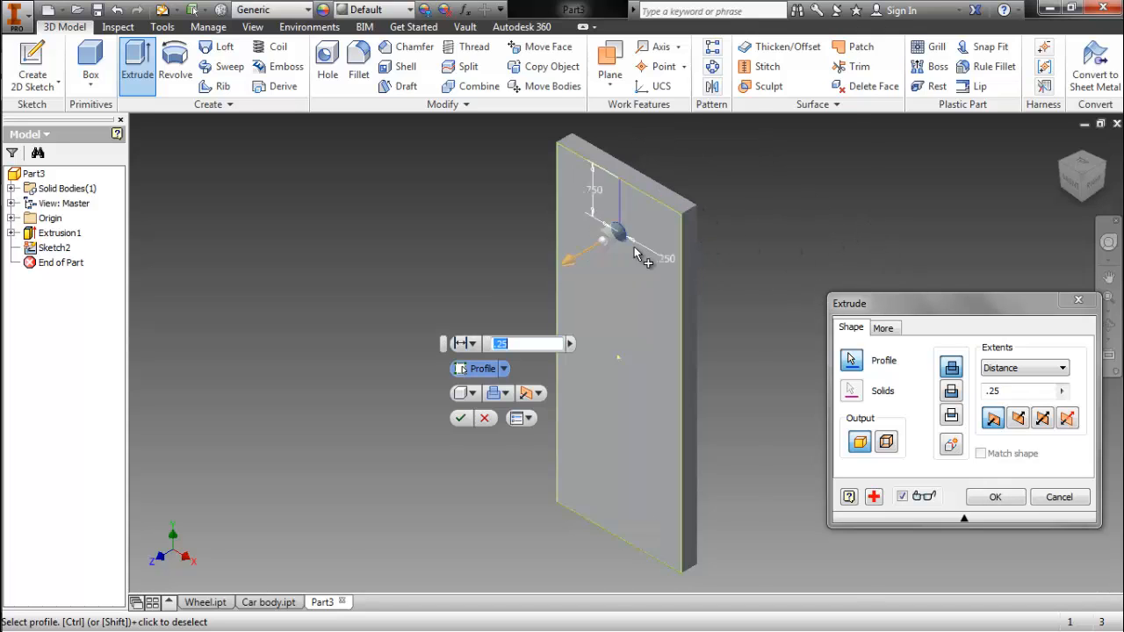
scroll(606, 219, "up", 3)
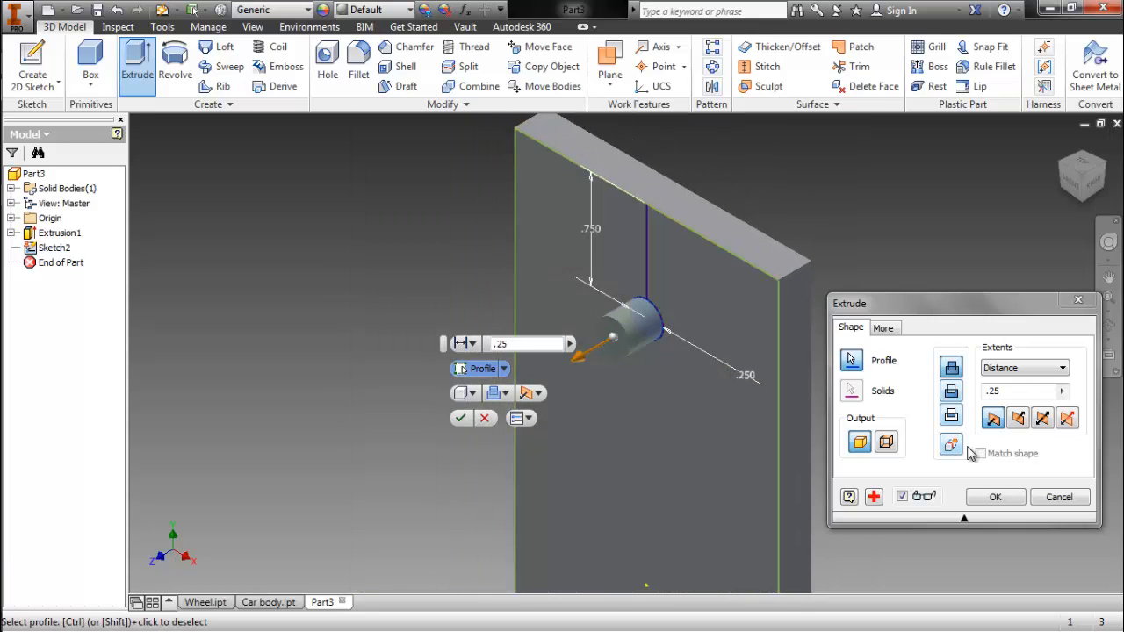
left_click(949, 391)
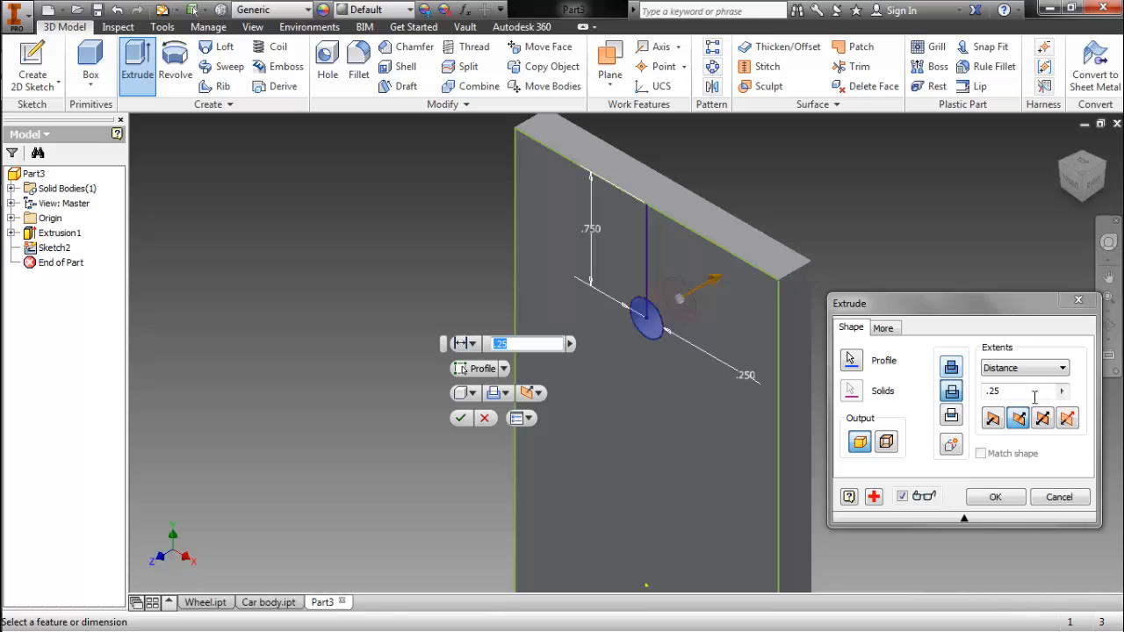
left_click(1063, 390)
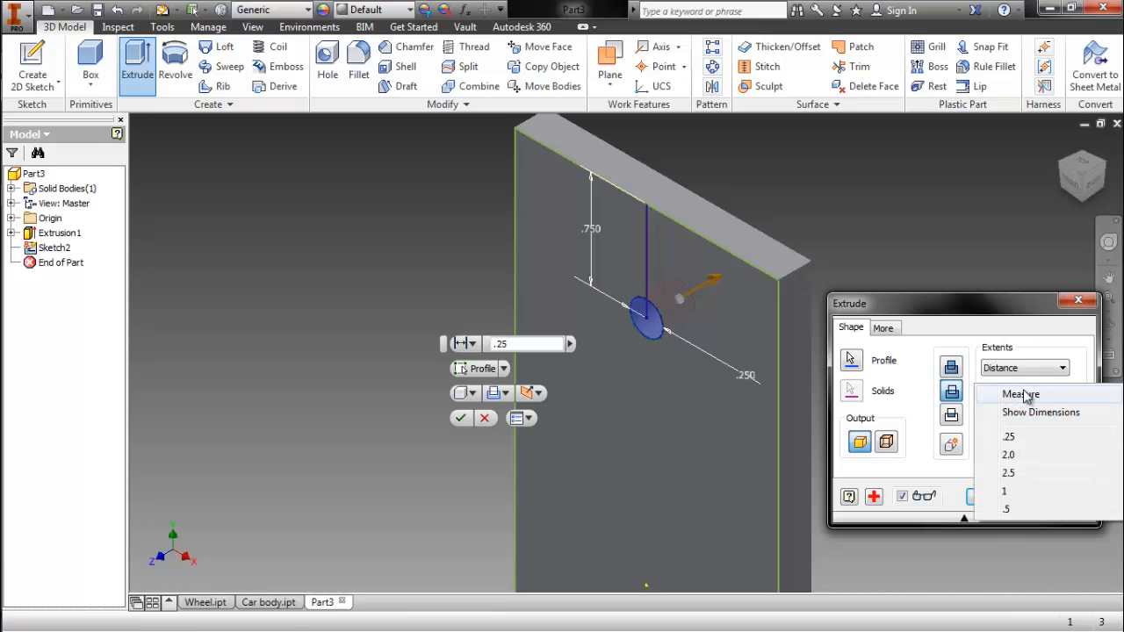
left_click(1023, 395)
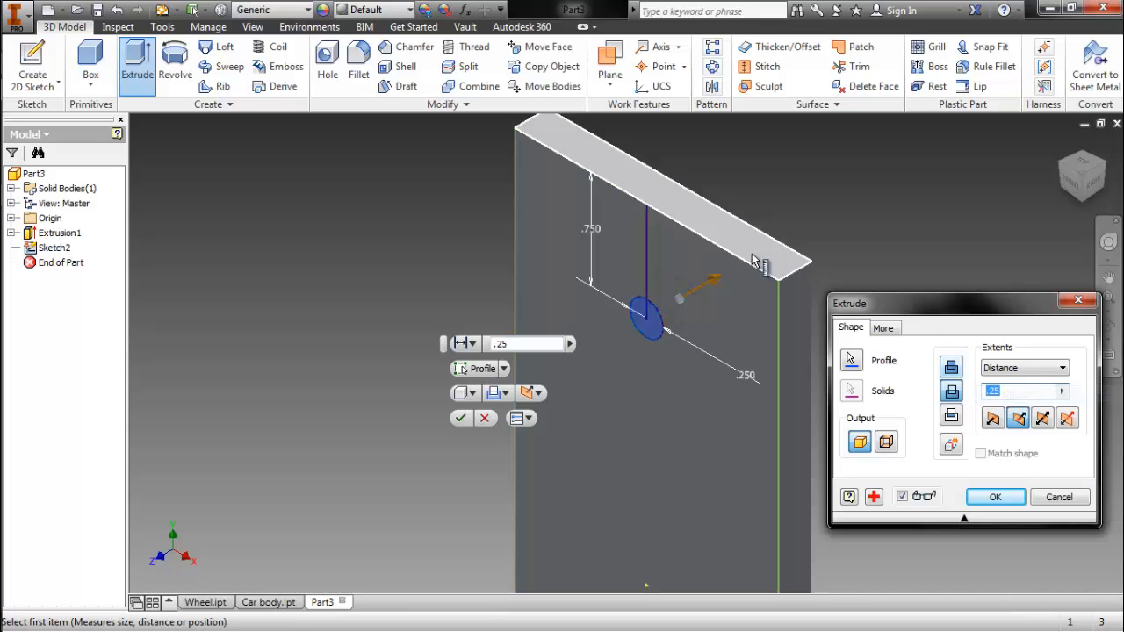
left_click(795, 275)
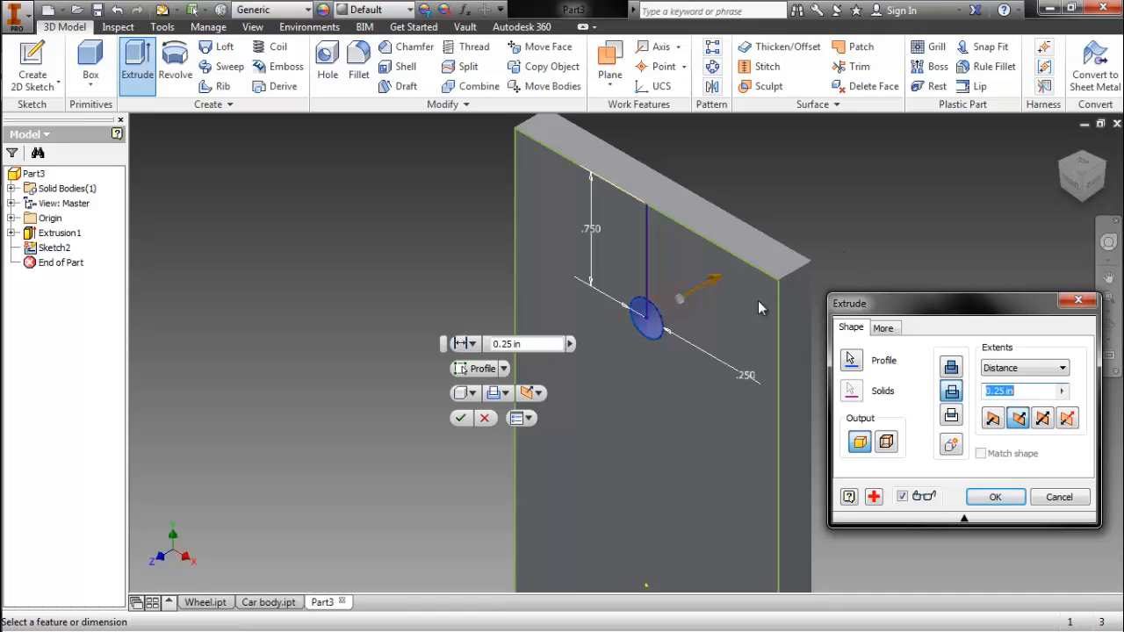
left_click(1001, 497)
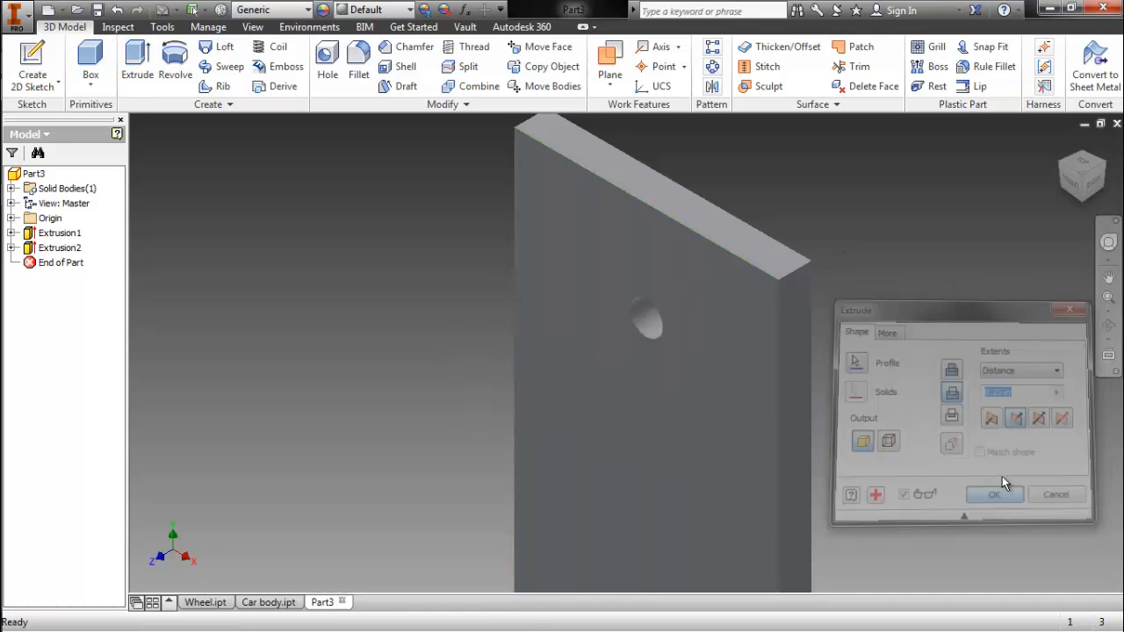
Save the finished plate part as Hood in the Car Animation tut folder.
left_click(1062, 144)
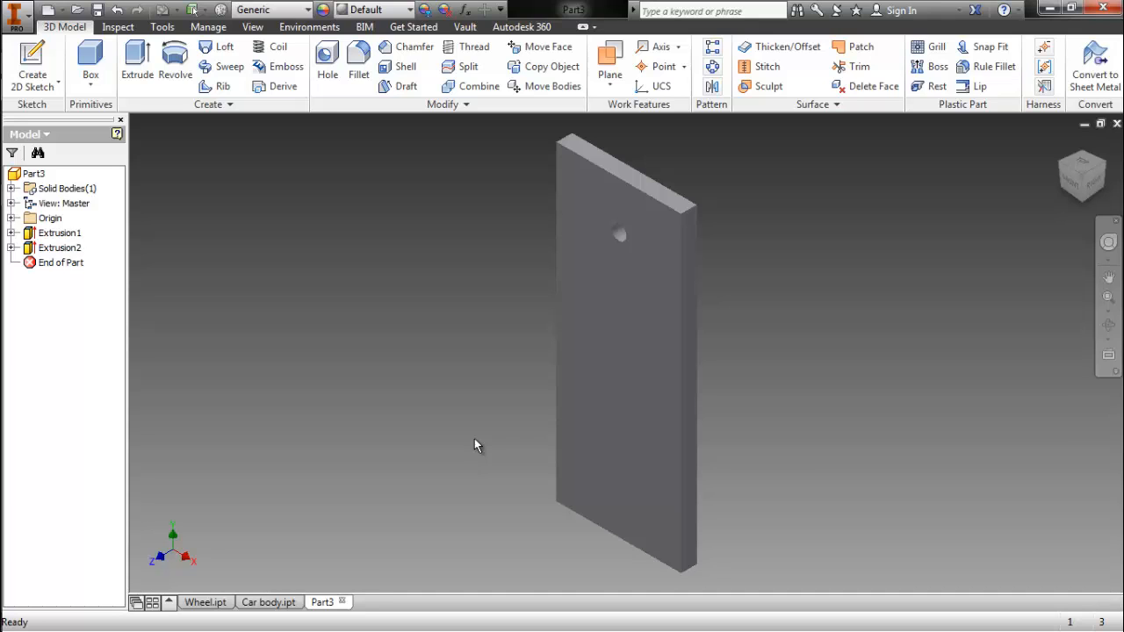
key("ctrl+s")
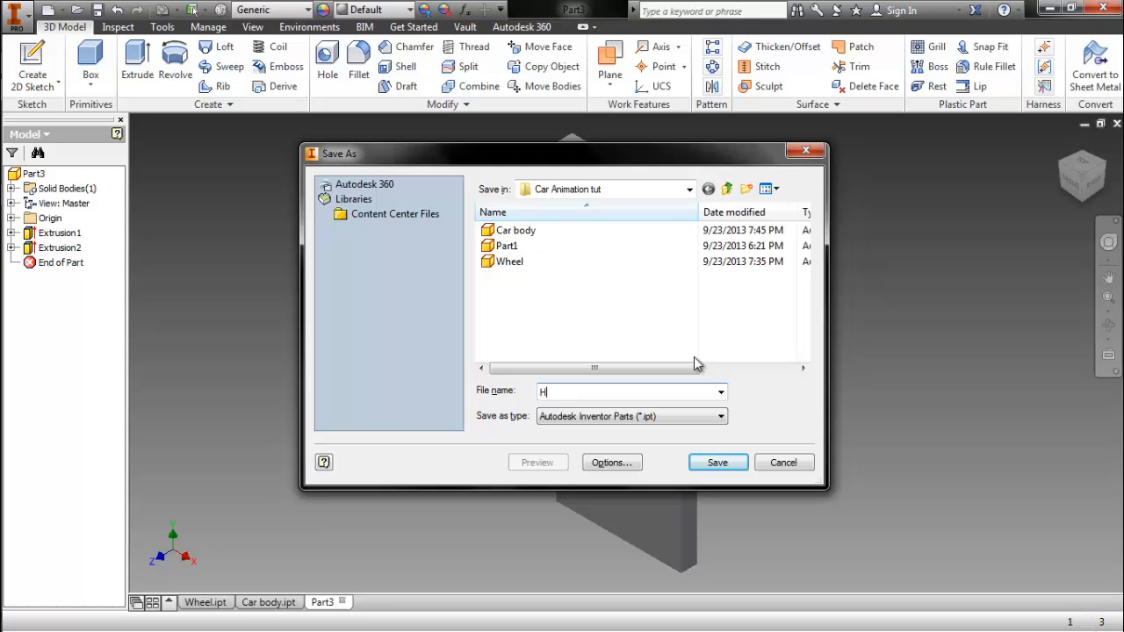
key("Return")
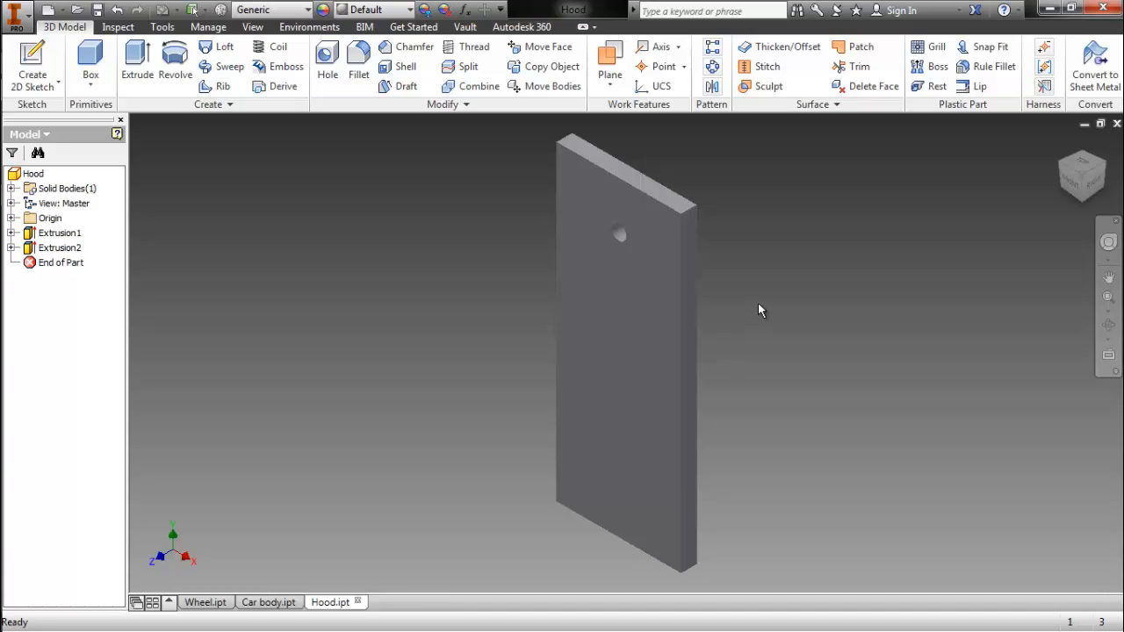
Create a new assembly file from the Standard.iam template.
key("ctrl+n")
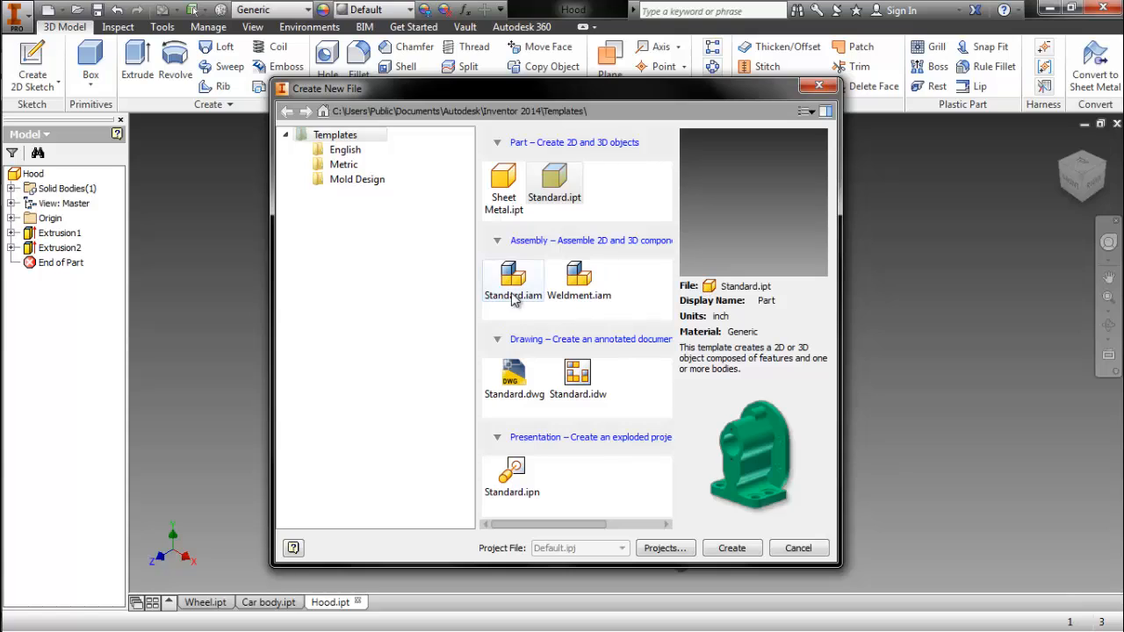
left_click(514, 295)
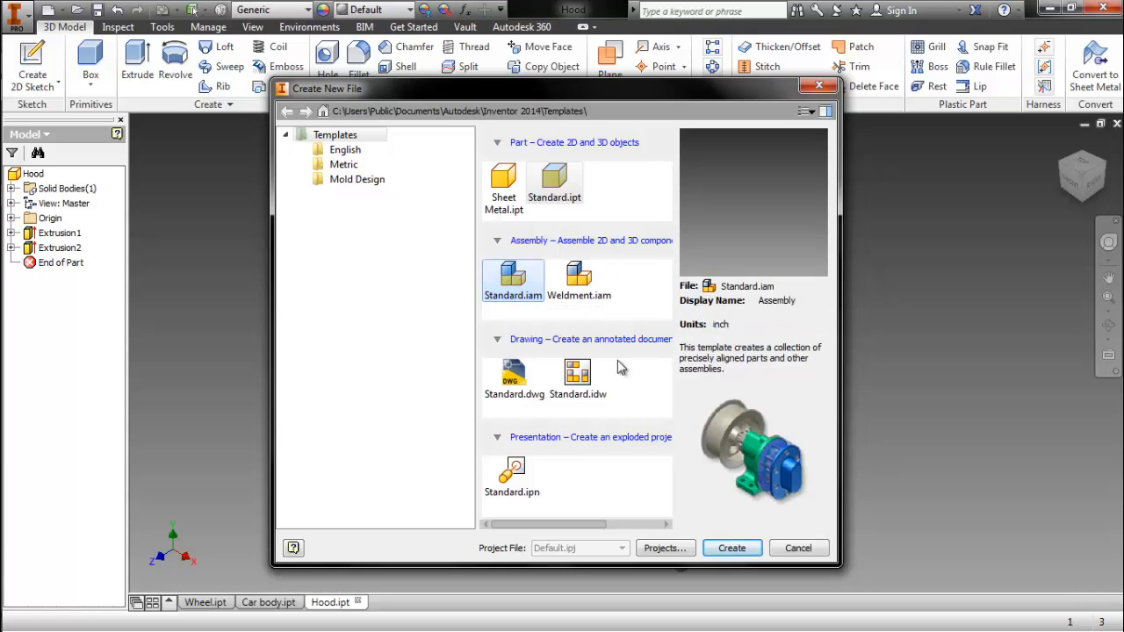
left_click(732, 549)
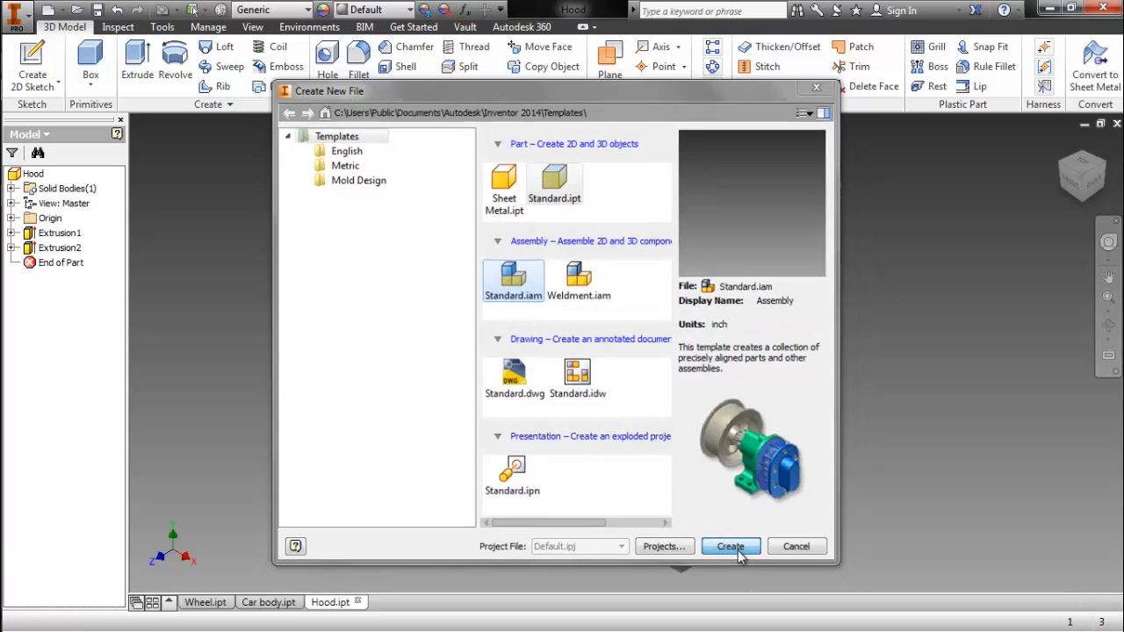
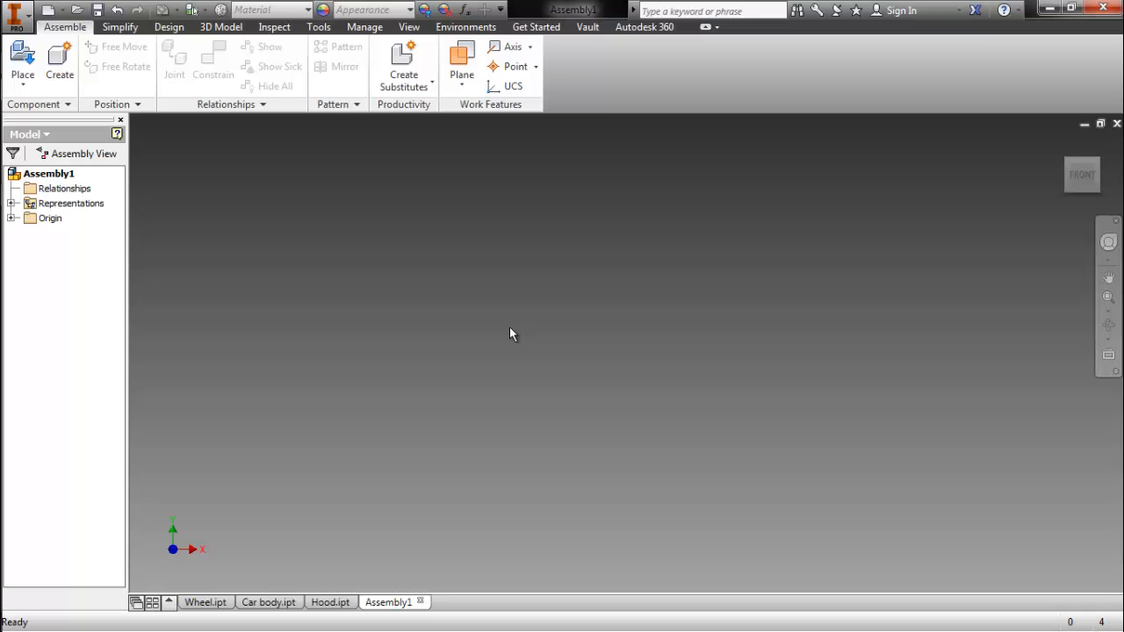
right_click(509, 332)
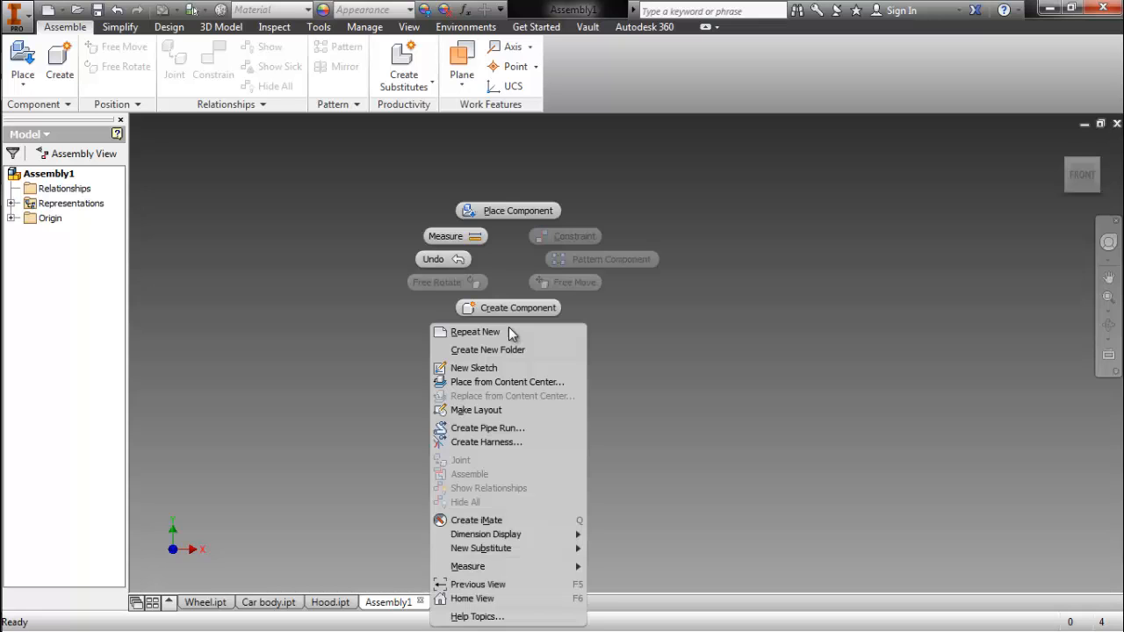
left_click(509, 266)
right_click(511, 262)
left_click(502, 249)
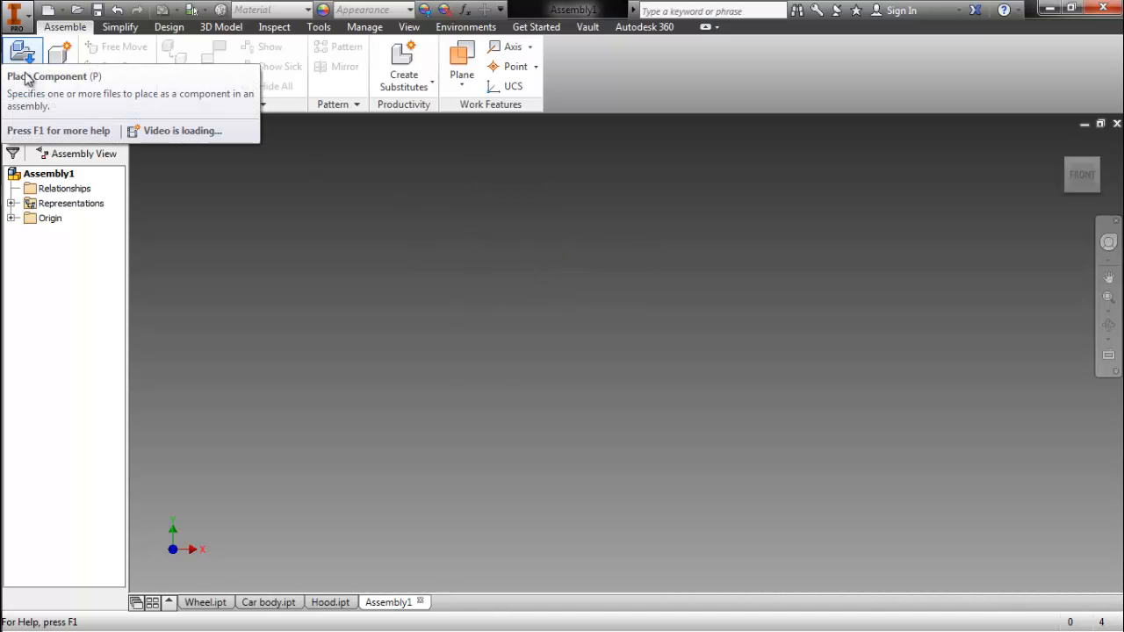
Start Place Component and browse to the Car Animation tut folder in the projects directory.
right_click(515, 258)
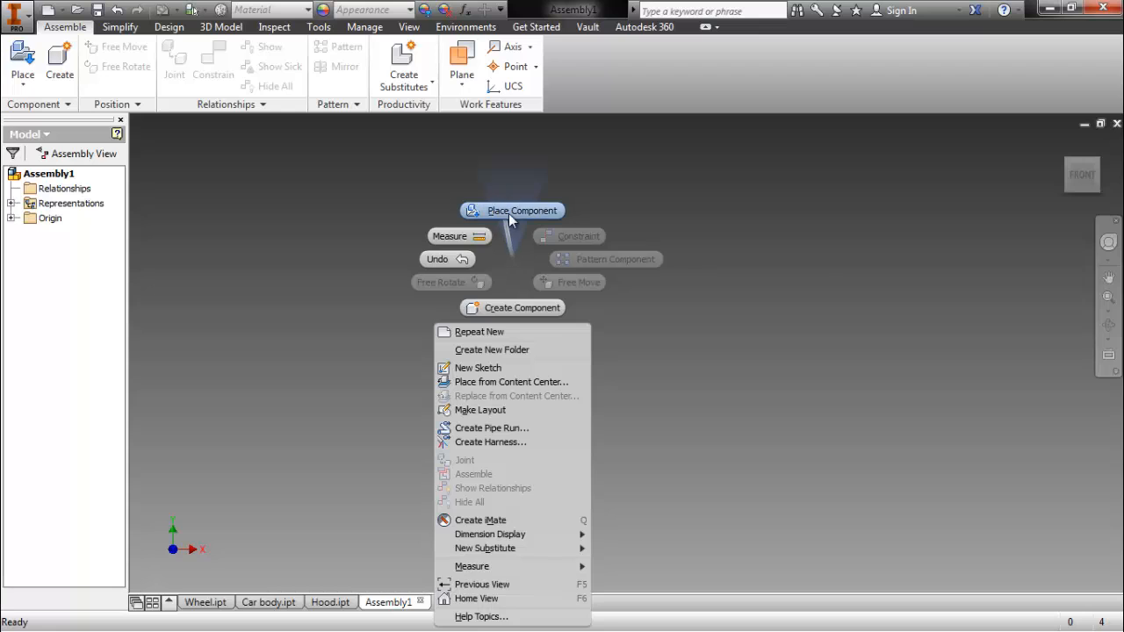
left_click(511, 213)
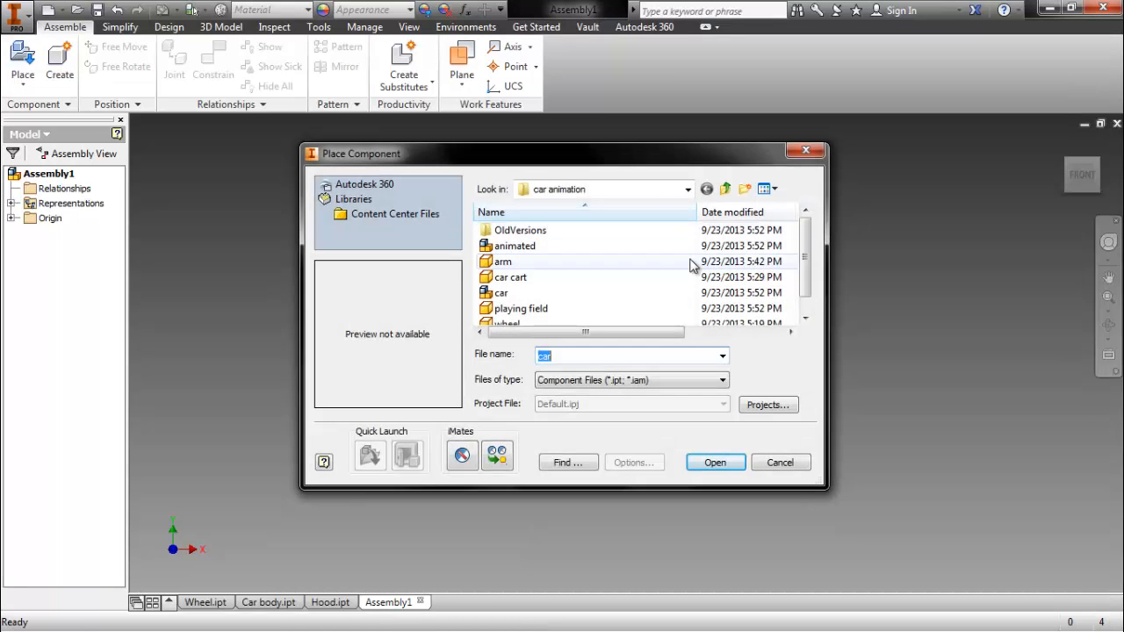
left_click(728, 190)
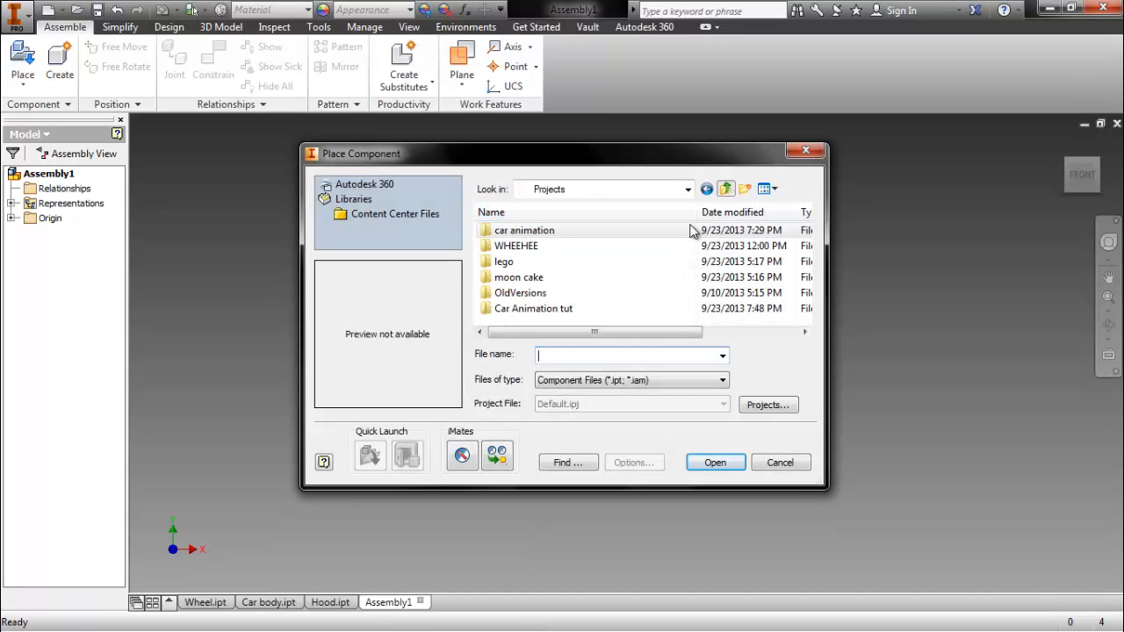
double_click(560, 311)
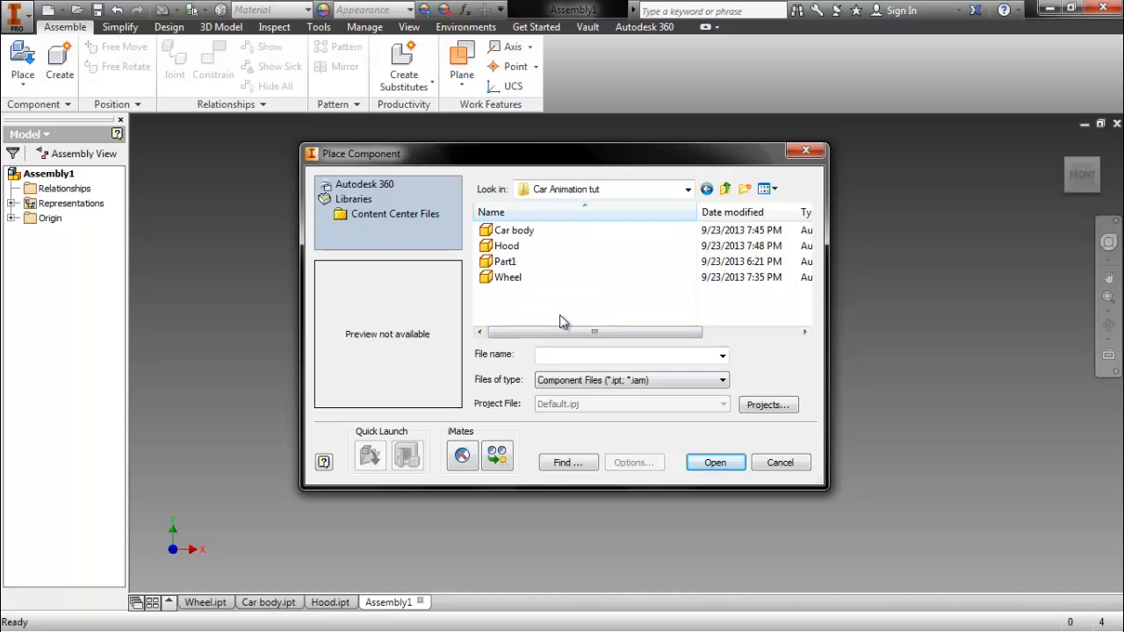
Preview the available parts and place a single instance of Car body in the assembly, shown in the home view.
left_click(537, 263)
left_click(530, 280)
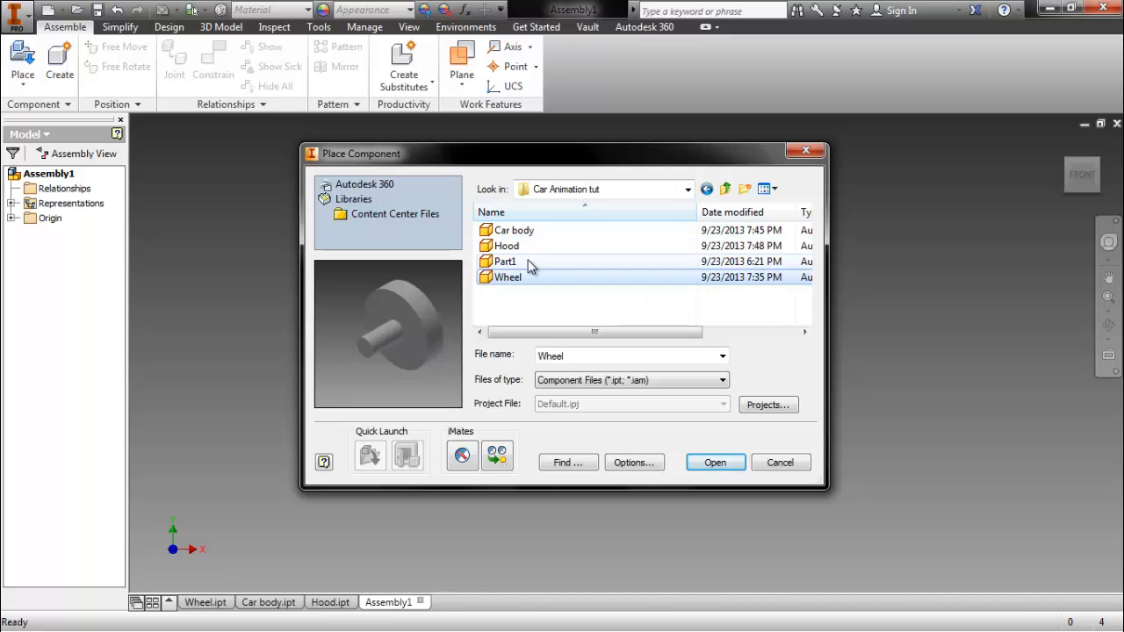
left_click(538, 249)
left_click(539, 277)
left_click(538, 262)
left_click(539, 247)
left_click(554, 230)
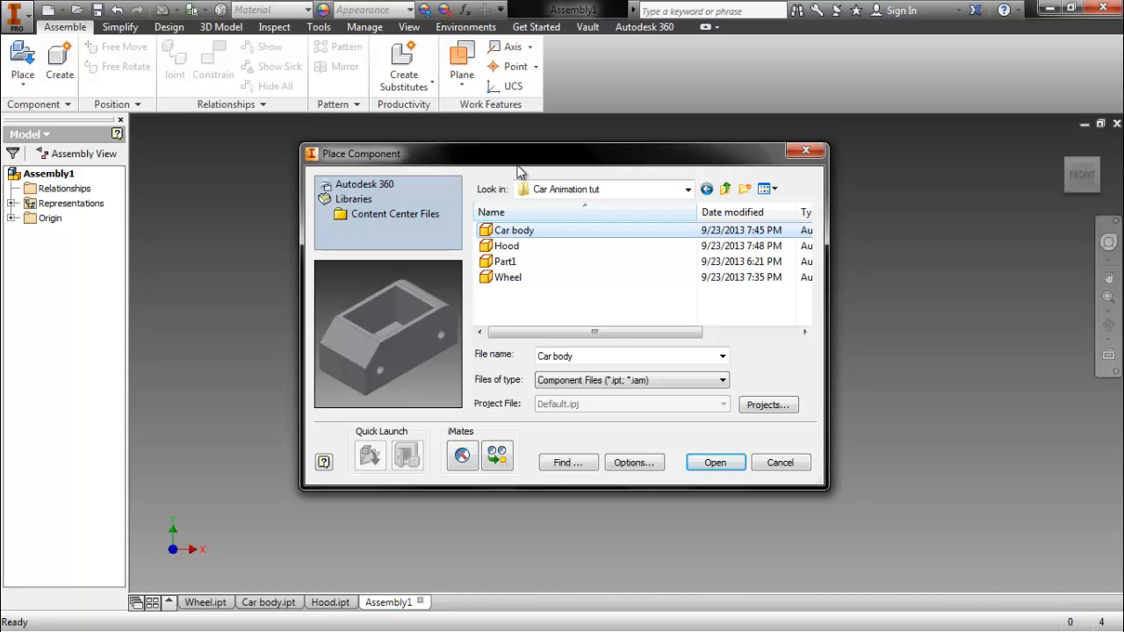
left_click(719, 462)
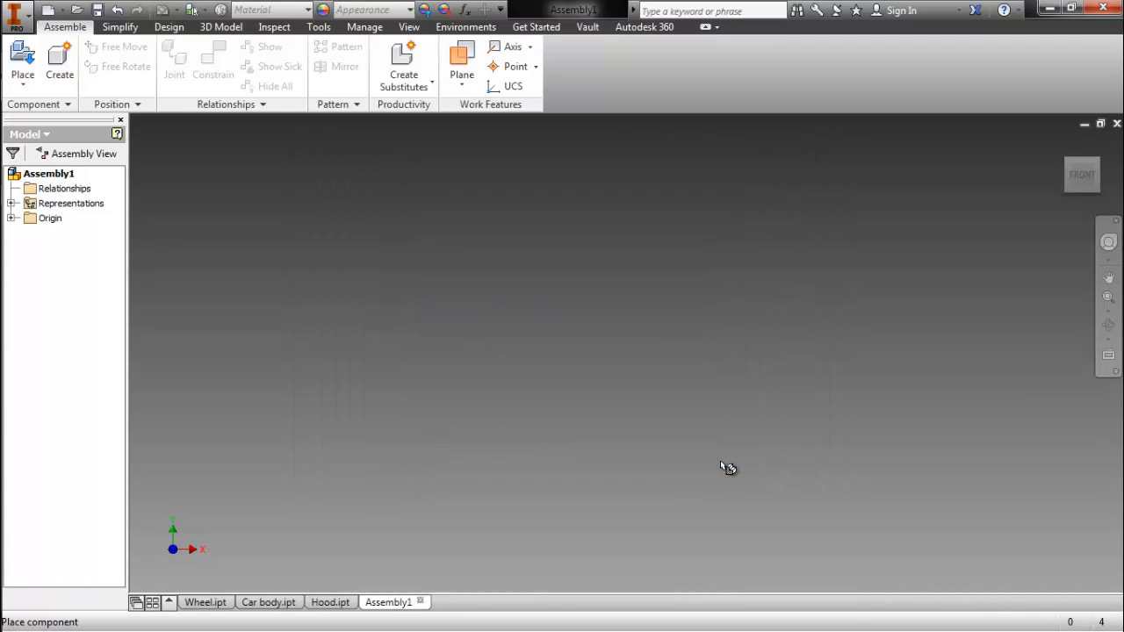
key("Escape")
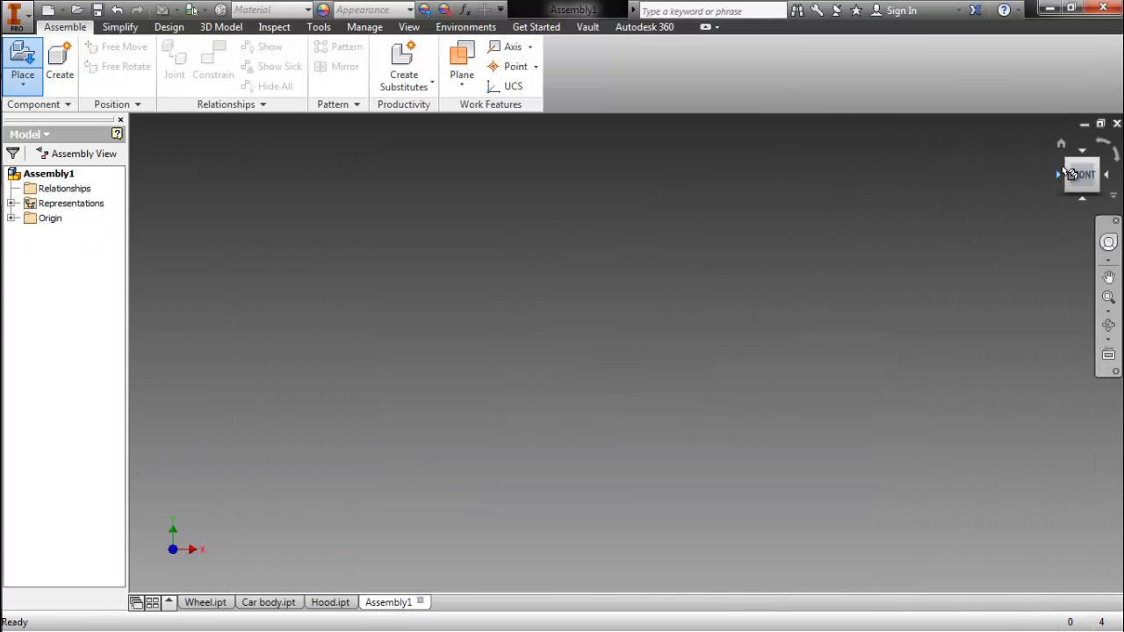
left_click(1061, 143)
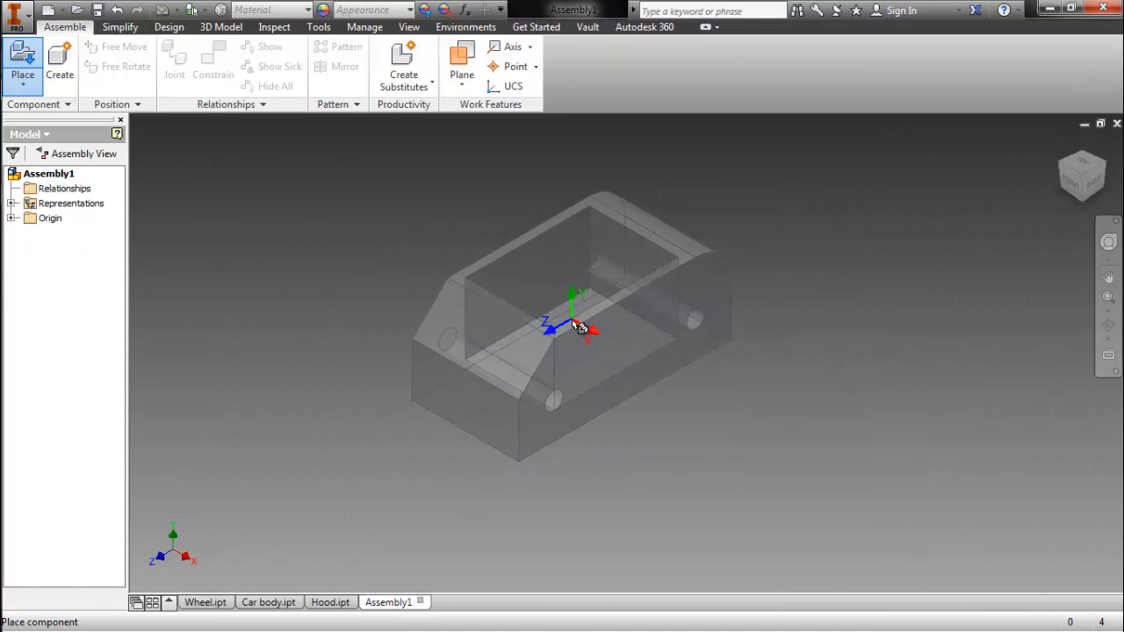
left_click(872, 425)
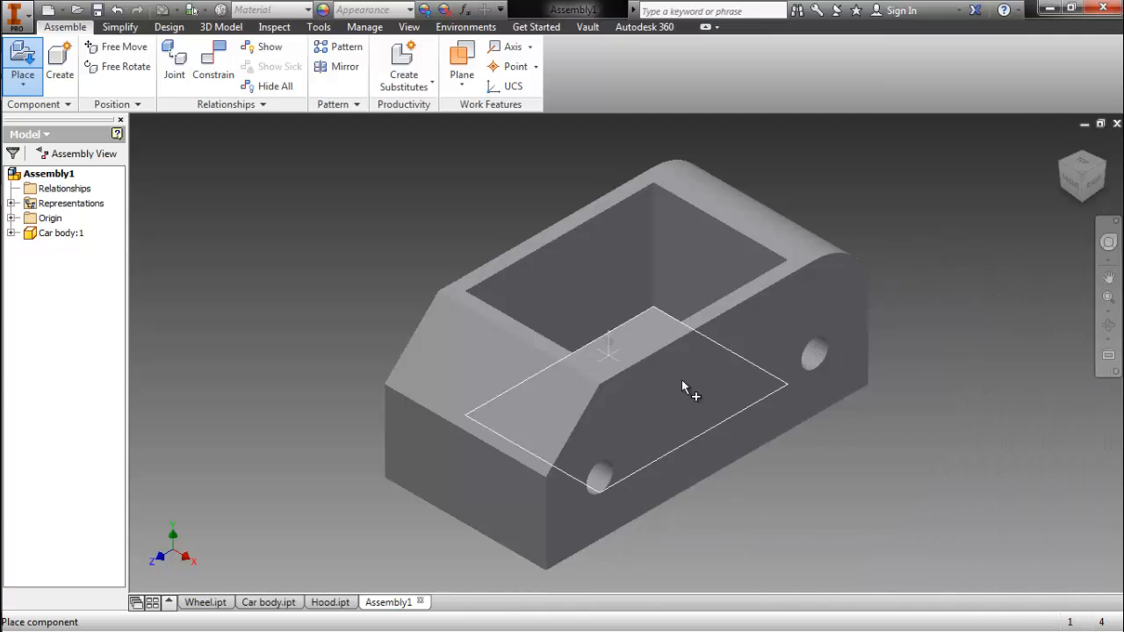
key("Escape")
Try moving the ungrounded car body freely, and undo the move.
left_click_drag(587, 431, 687, 406)
key("z")
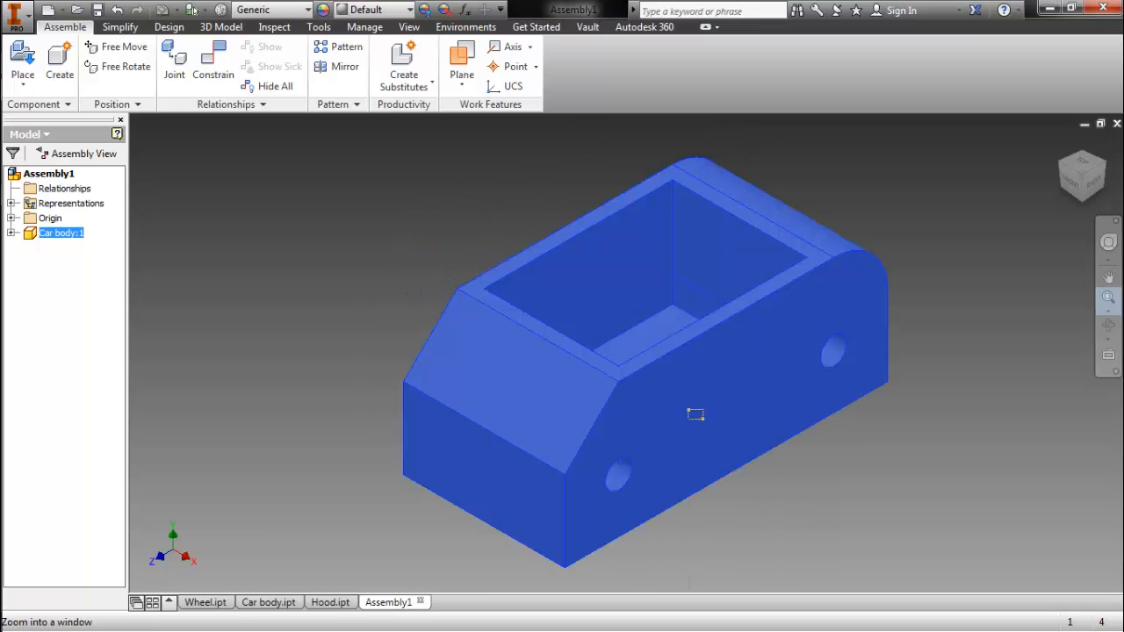
key("Escape")
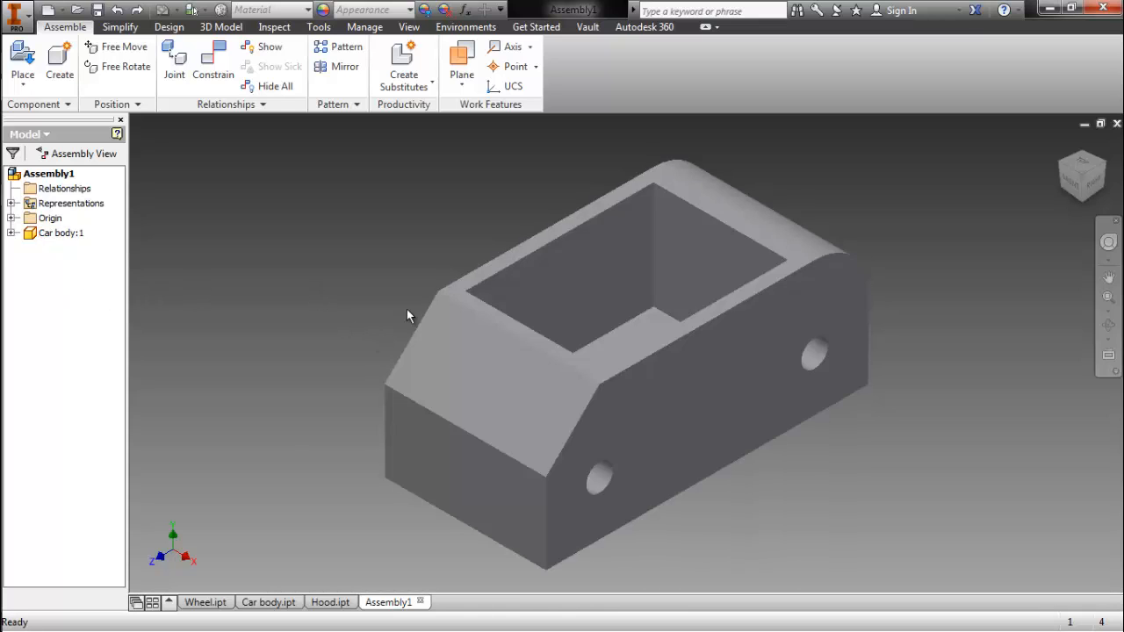
Ground the Car body component to fix its position in the assembly.
left_click(11, 233)
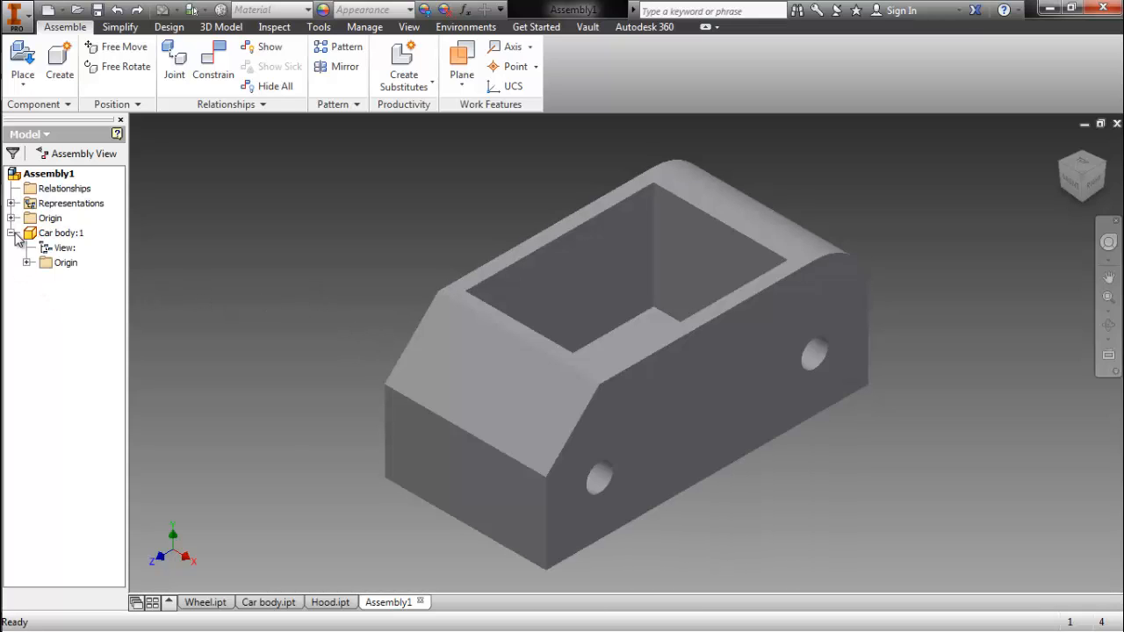
left_click(10, 233)
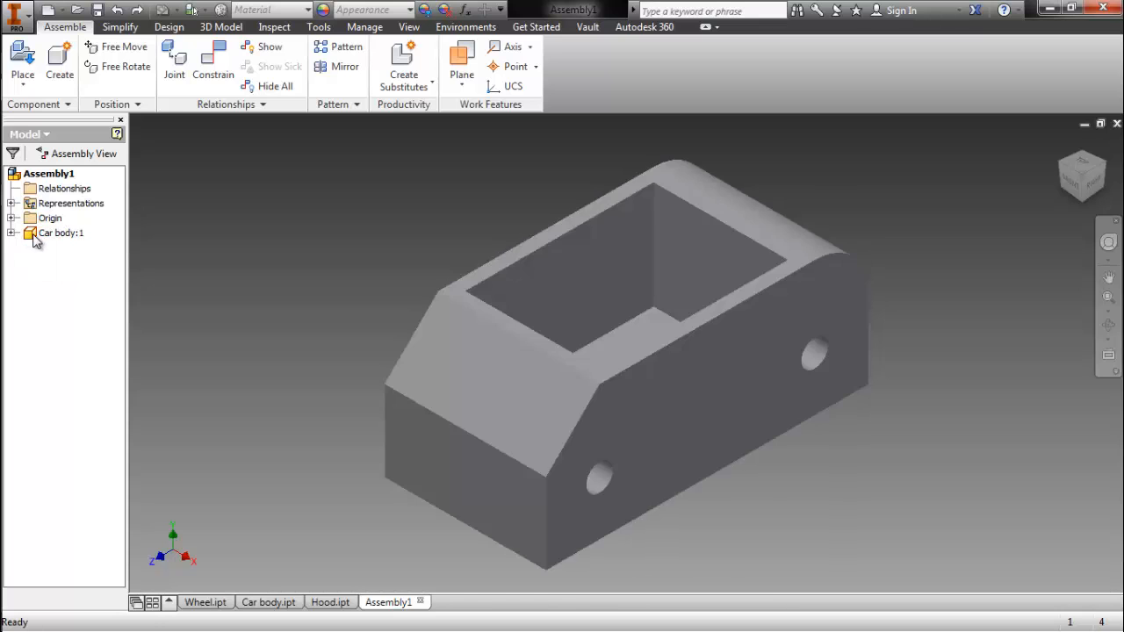
right_click(35, 236)
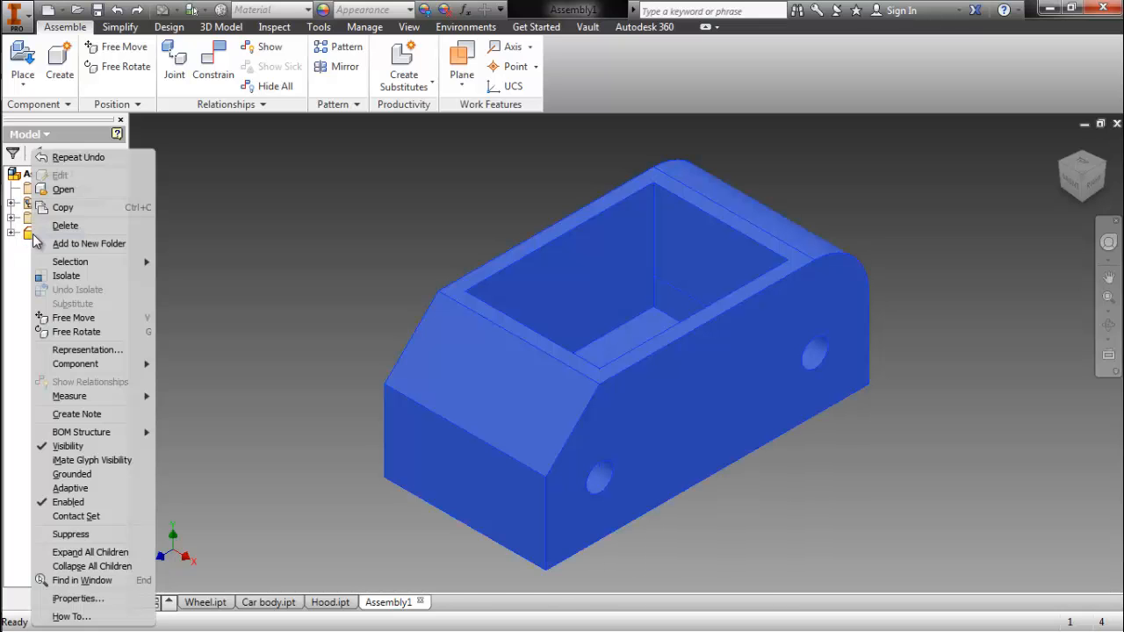
left_click(89, 474)
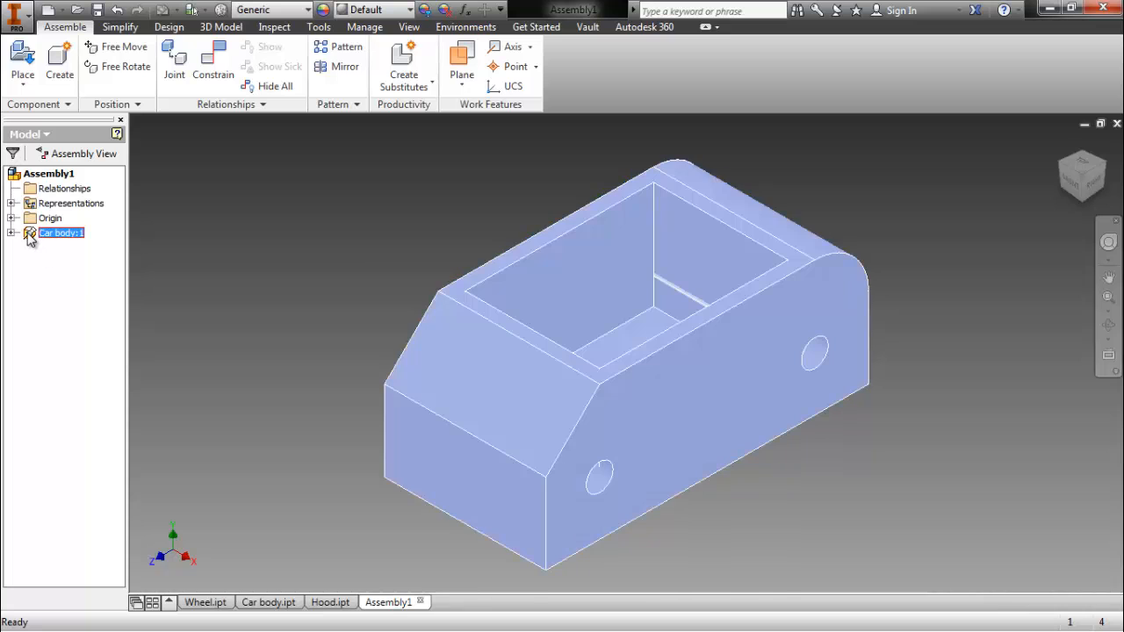
Test whether the grounded car body can still be moved in the assembly.
left_click(329, 376)
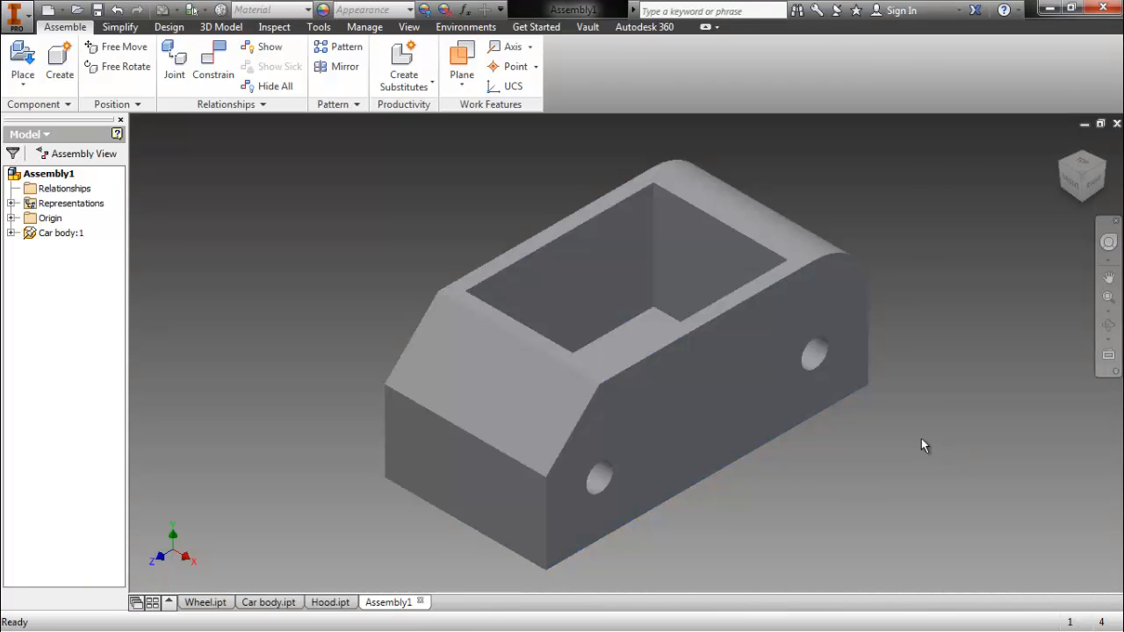
scroll(922, 443, "down", 2)
left_click(755, 378)
scroll(773, 404, "up", 3)
scroll(764, 392, "down", 4)
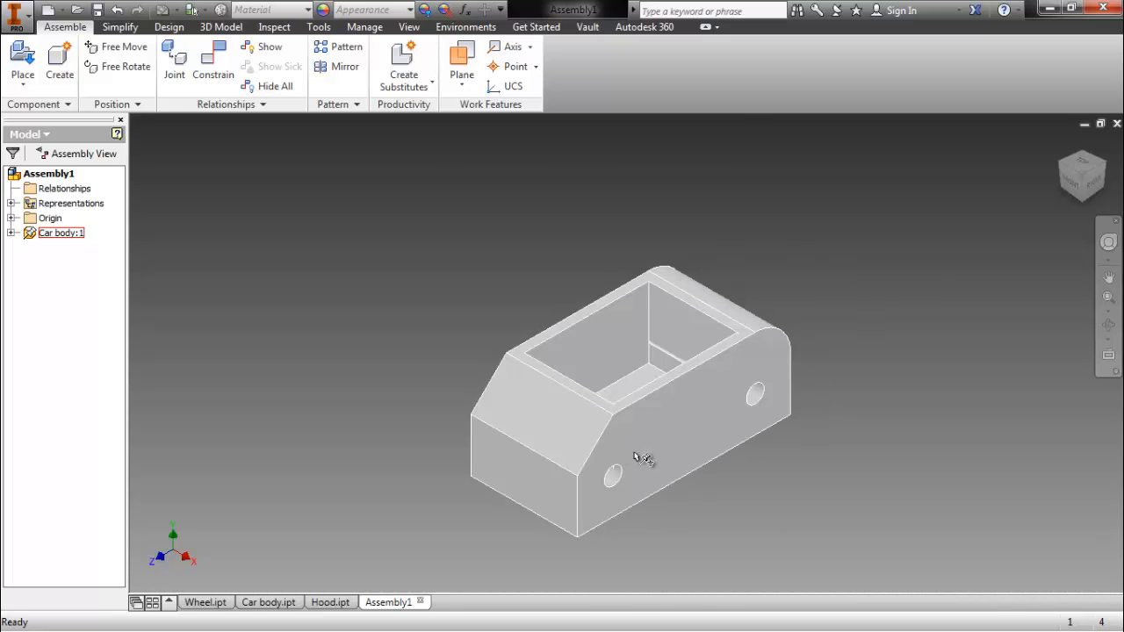
scroll(641, 456, "up", 3)
scroll(602, 495, "down", 3)
left_click(844, 260)
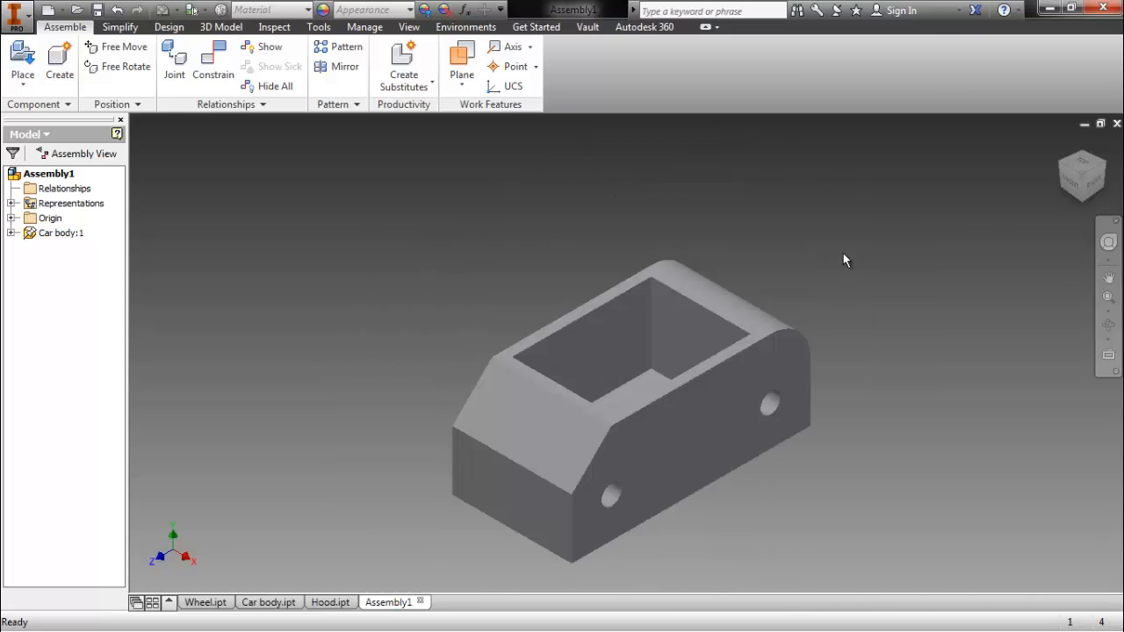
Place four instances of the Wheel part from the Car Animation tut folder in the empty space beside the car body.
right_click(843, 257)
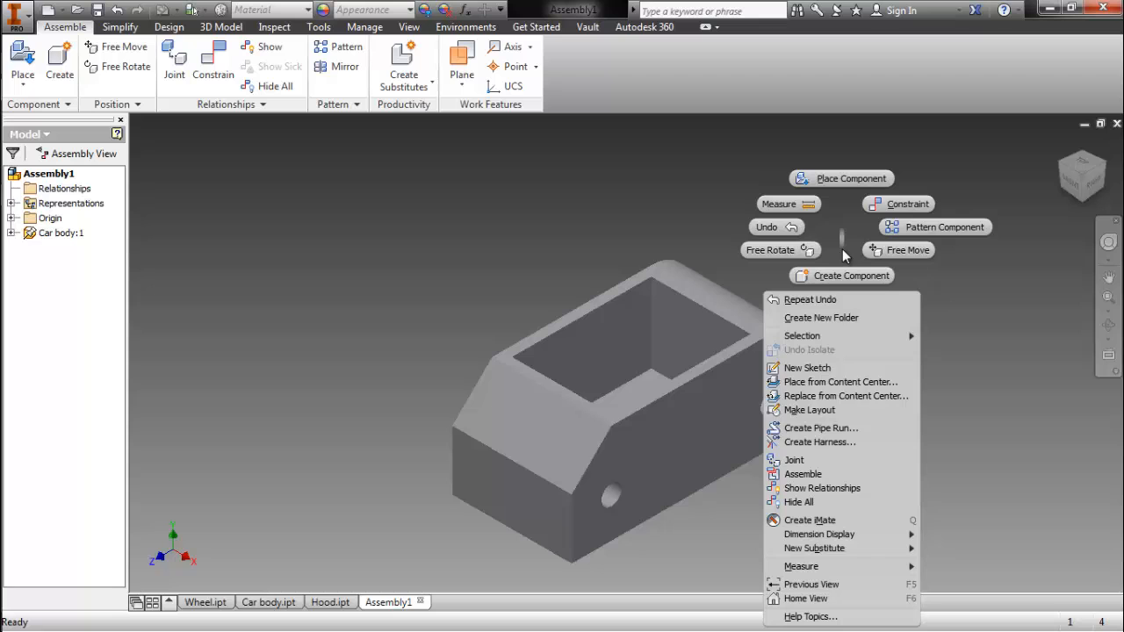
left_click(839, 179)
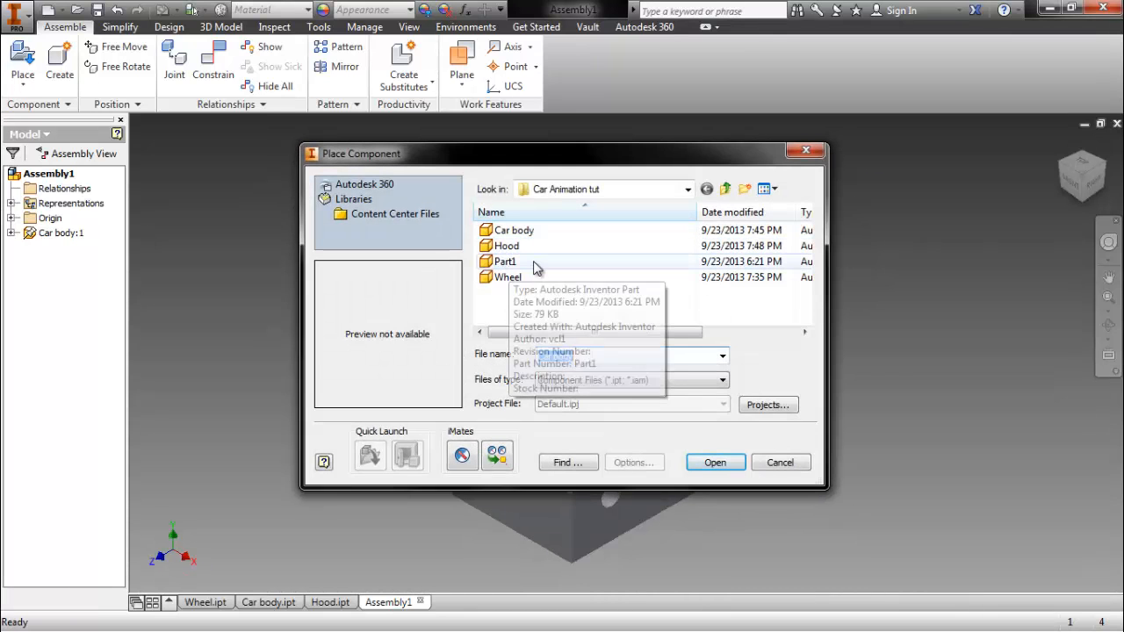
left_click(519, 279)
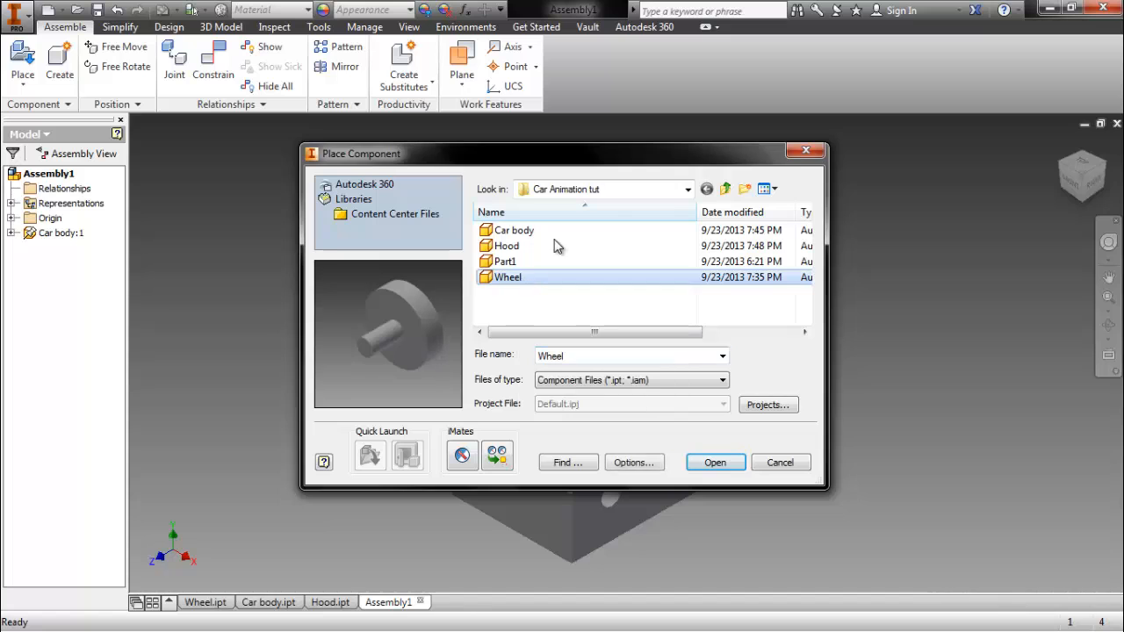
left_click(725, 466)
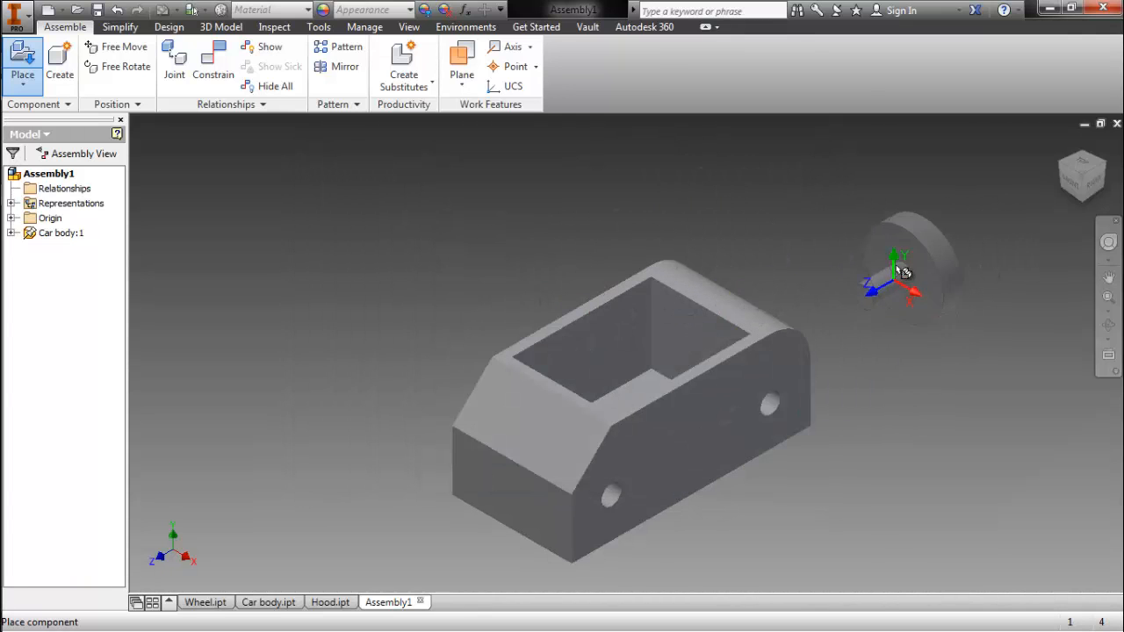
left_click(914, 215)
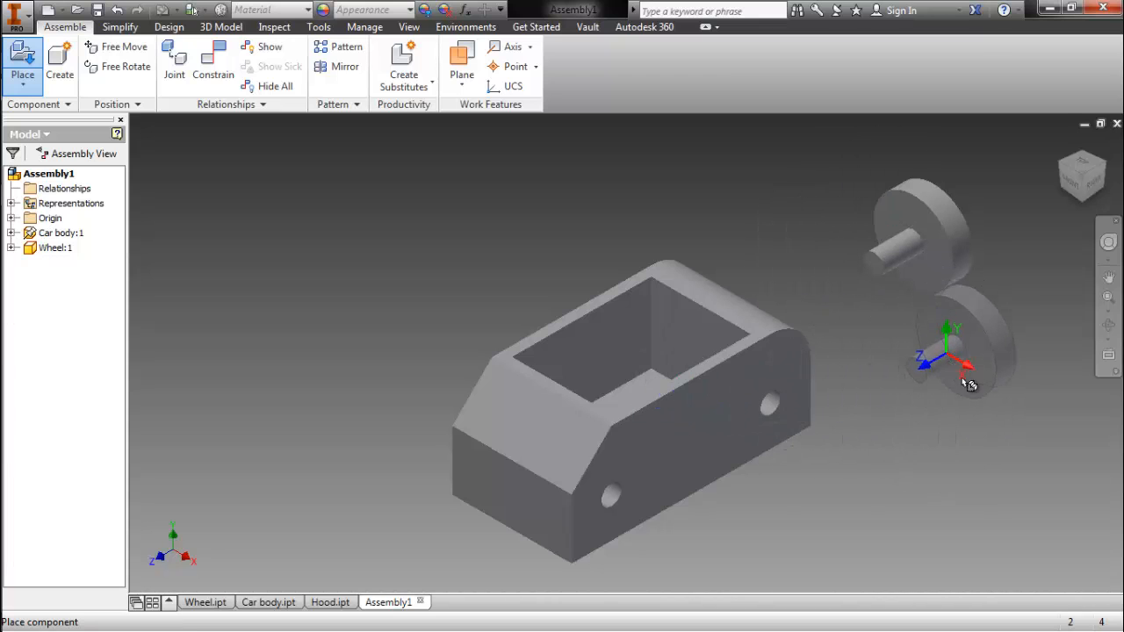
left_click(973, 378)
left_click(915, 502)
left_click(815, 342)
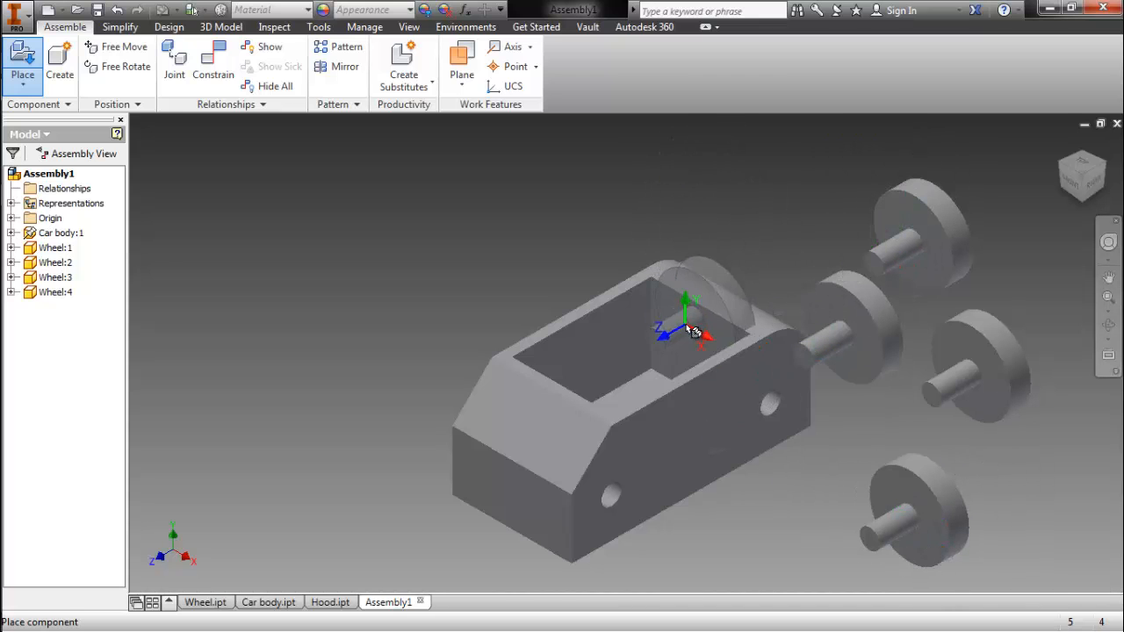
Finish placing wheels and start a new assembly constraint with the whole model in the home view.
key("Escape")
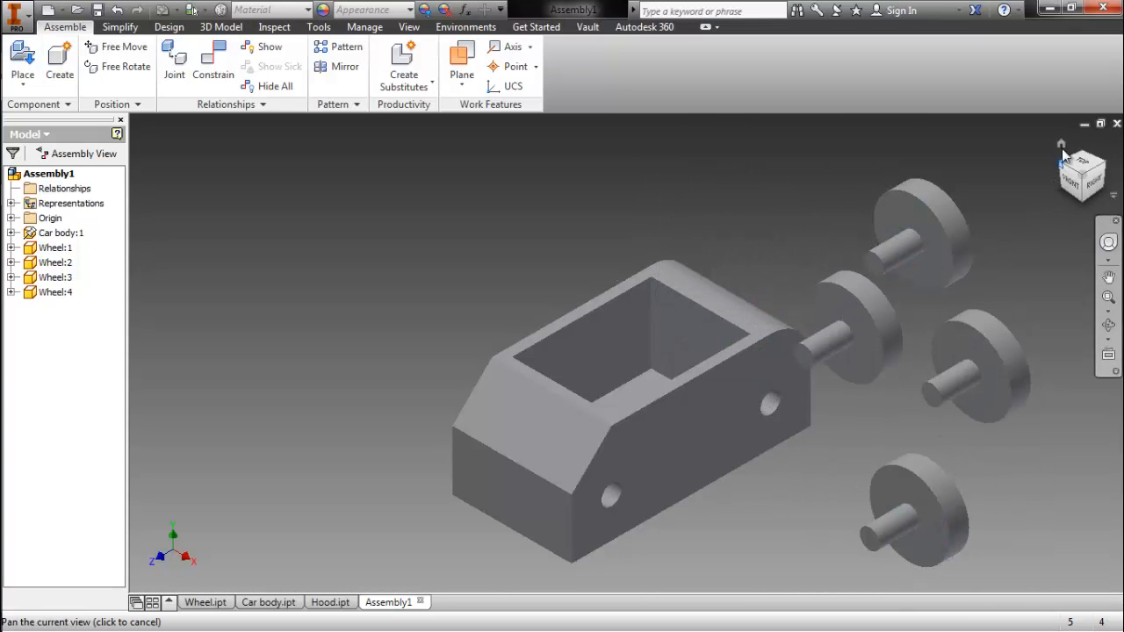
left_click(1061, 146)
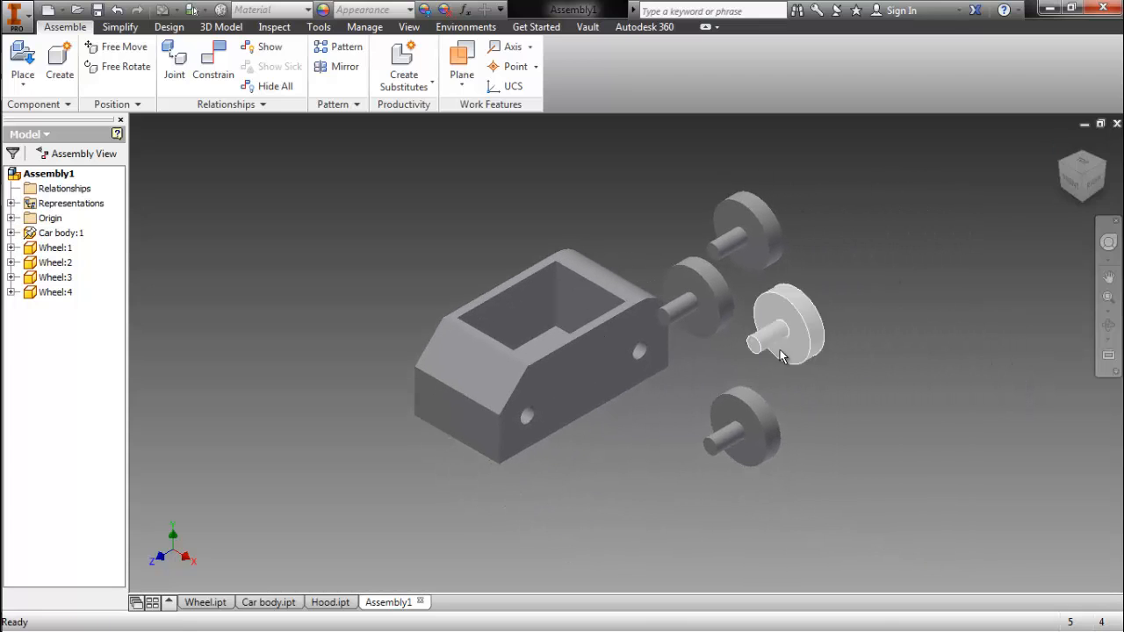
right_click(635, 445)
left_click(690, 423)
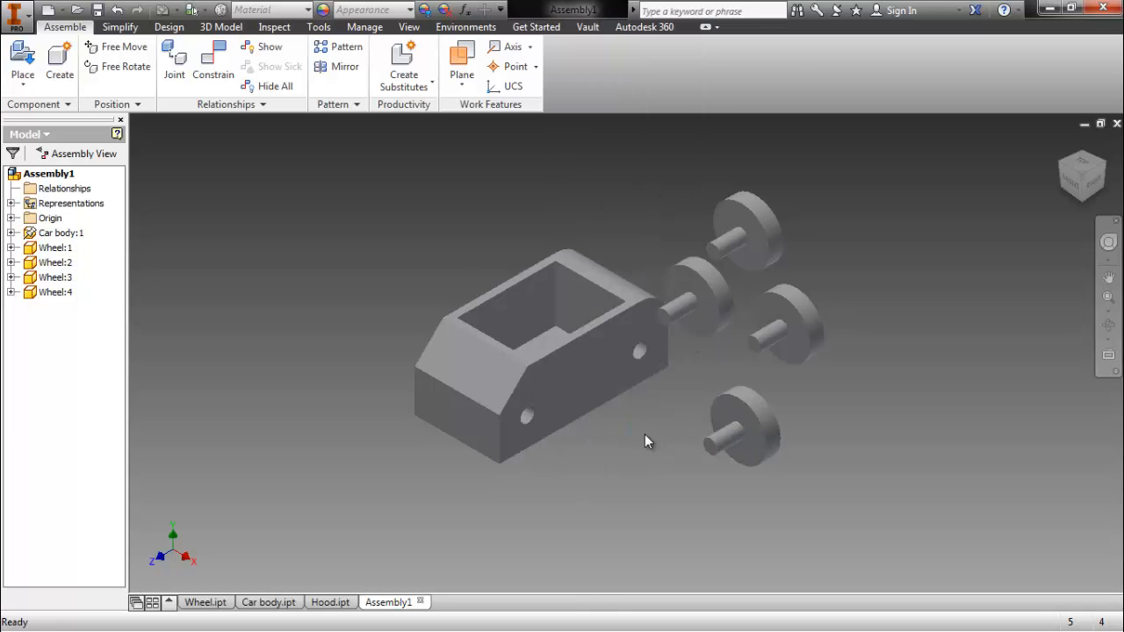
left_click_drag(336, 215, 229, 189)
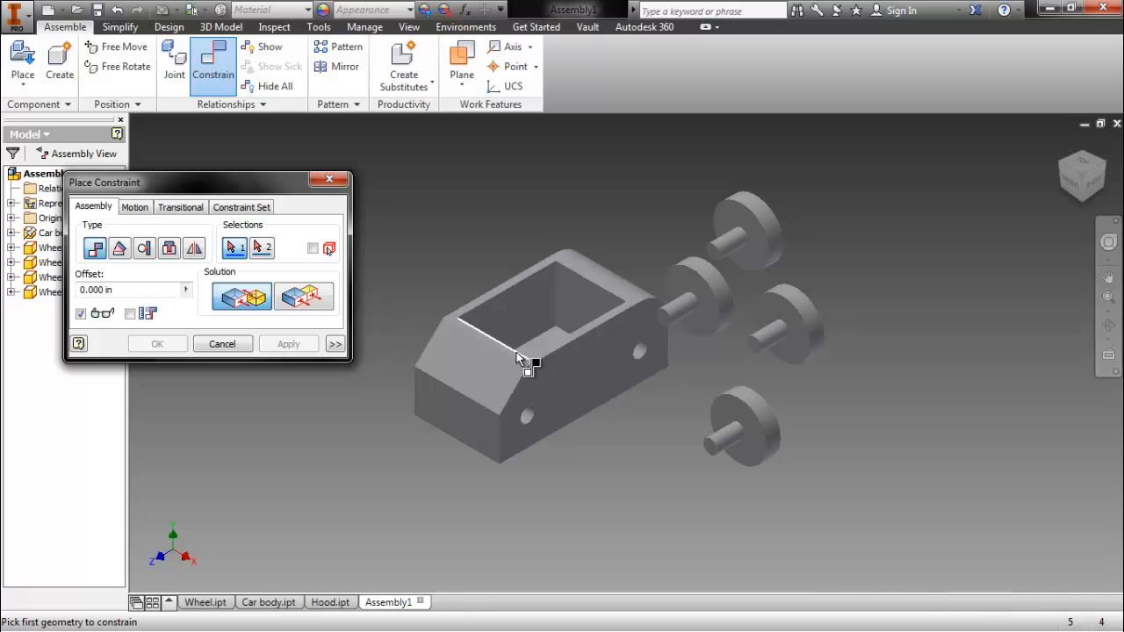
left_click_drag(223, 181, 260, 209)
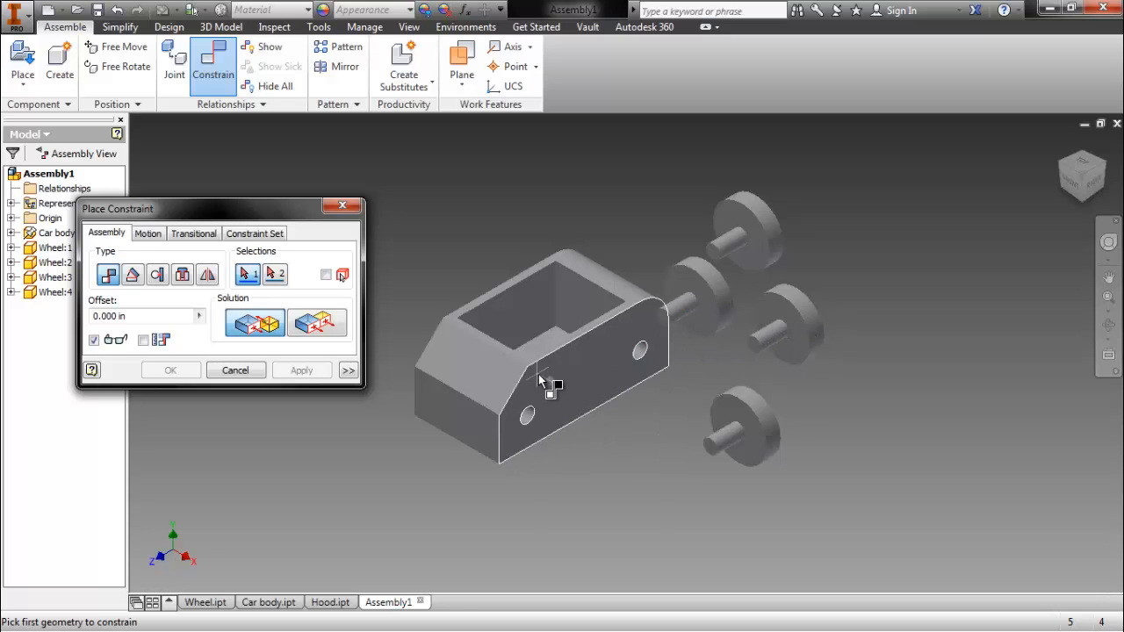
scroll(531, 433, "up", 2)
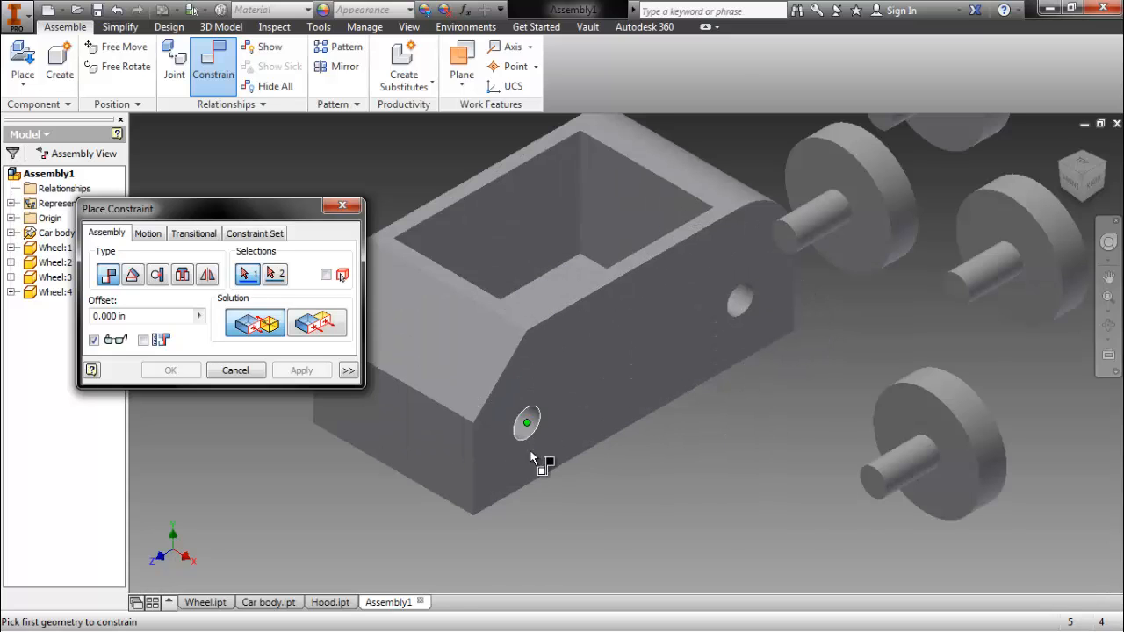
scroll(714, 529, "down", 2)
Review the Angle, Tangent, Insert and Symmetry constraint types and return to Mate.
left_click(133, 275)
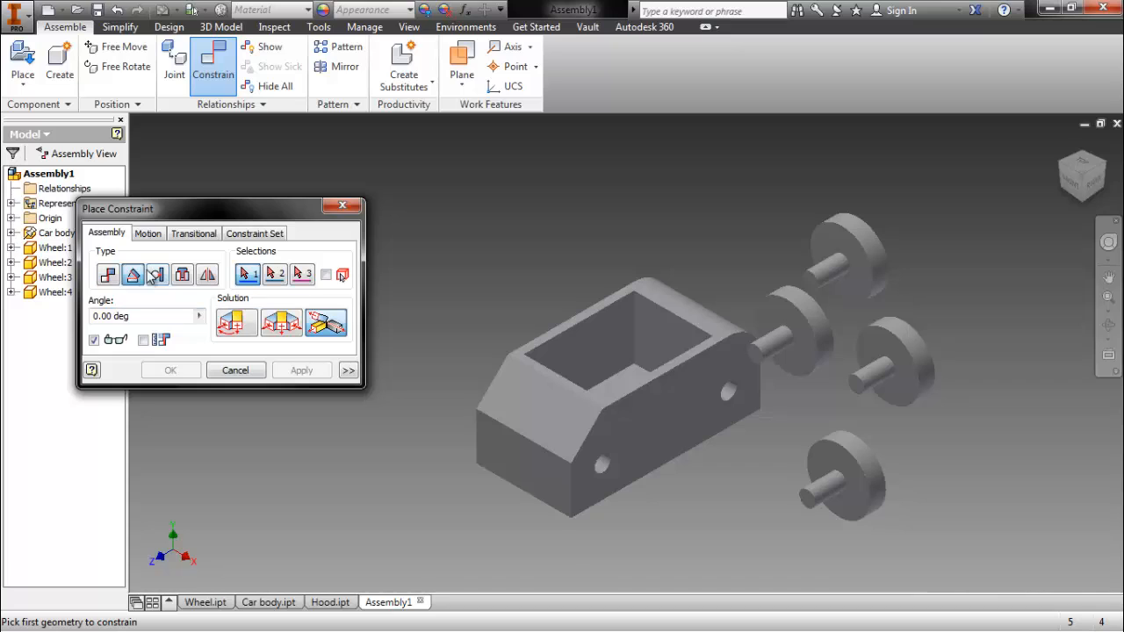
left_click(157, 275)
left_click(107, 275)
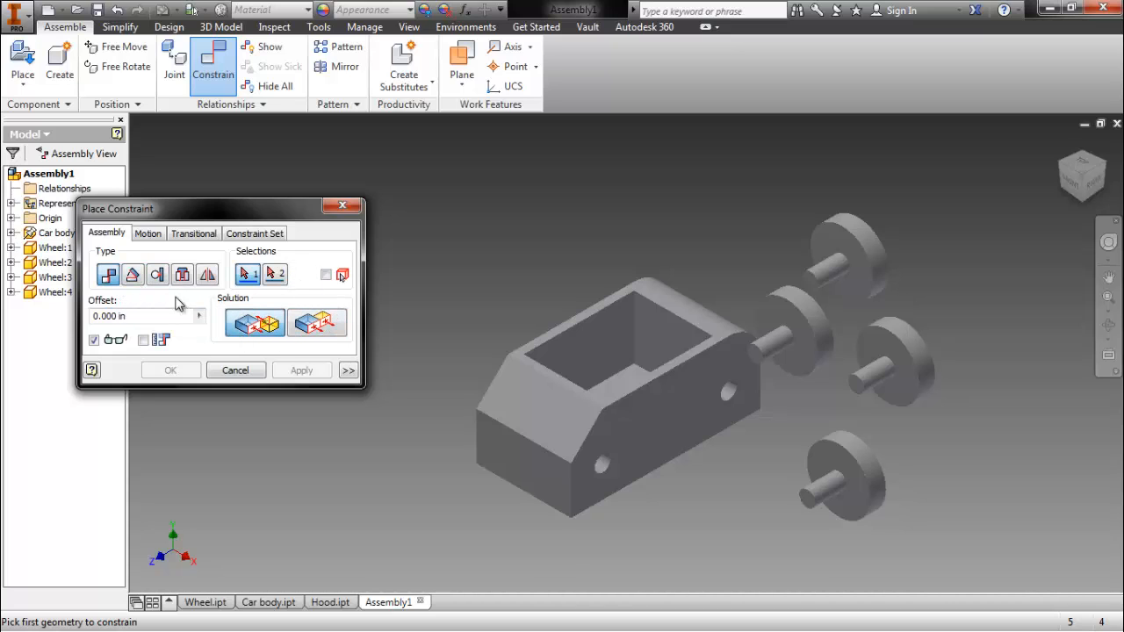
left_click(132, 275)
left_click(181, 275)
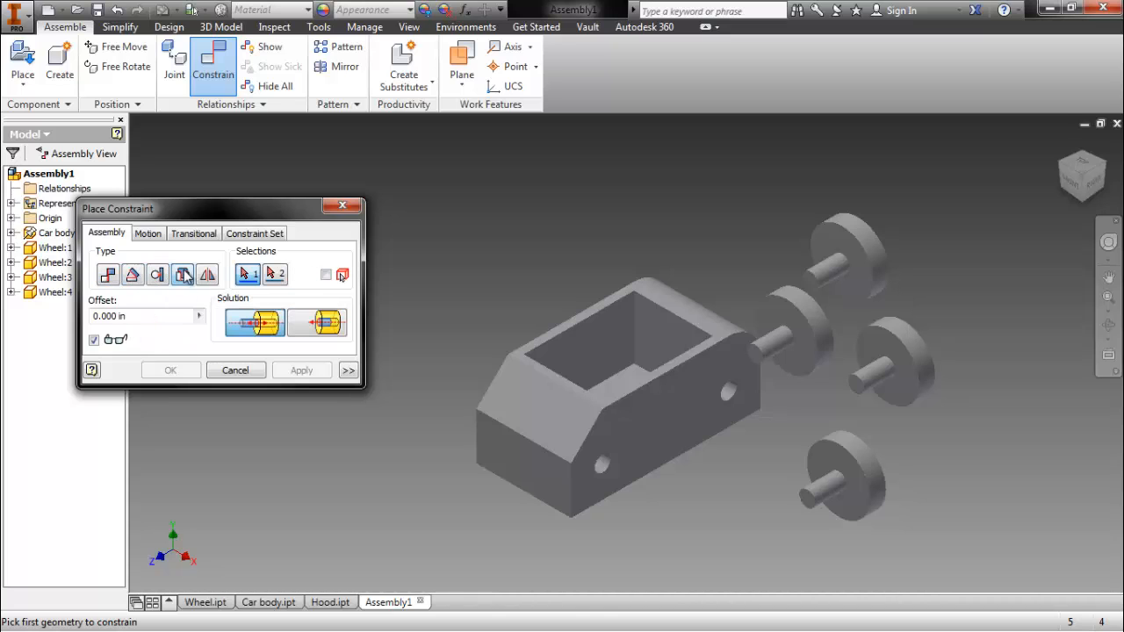
left_click(208, 275)
left_click(104, 279)
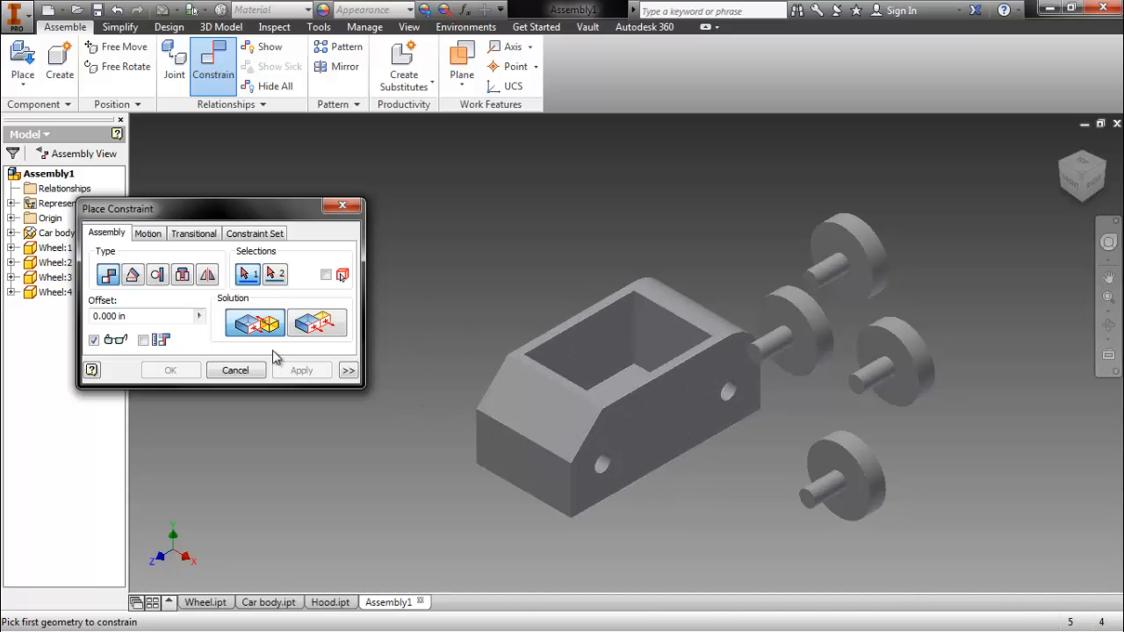
left_click_drag(120, 209, 200, 203)
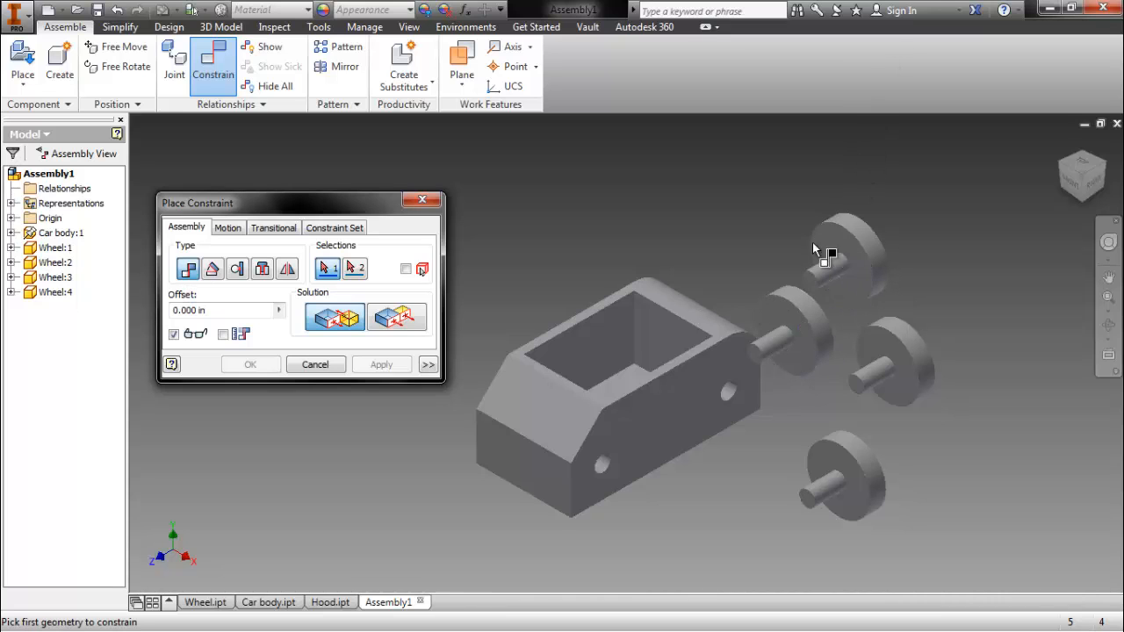
Apply a Flush constraint with 0.000 in offset between the outer faces of the two lowest wheels.
left_click(1103, 167)
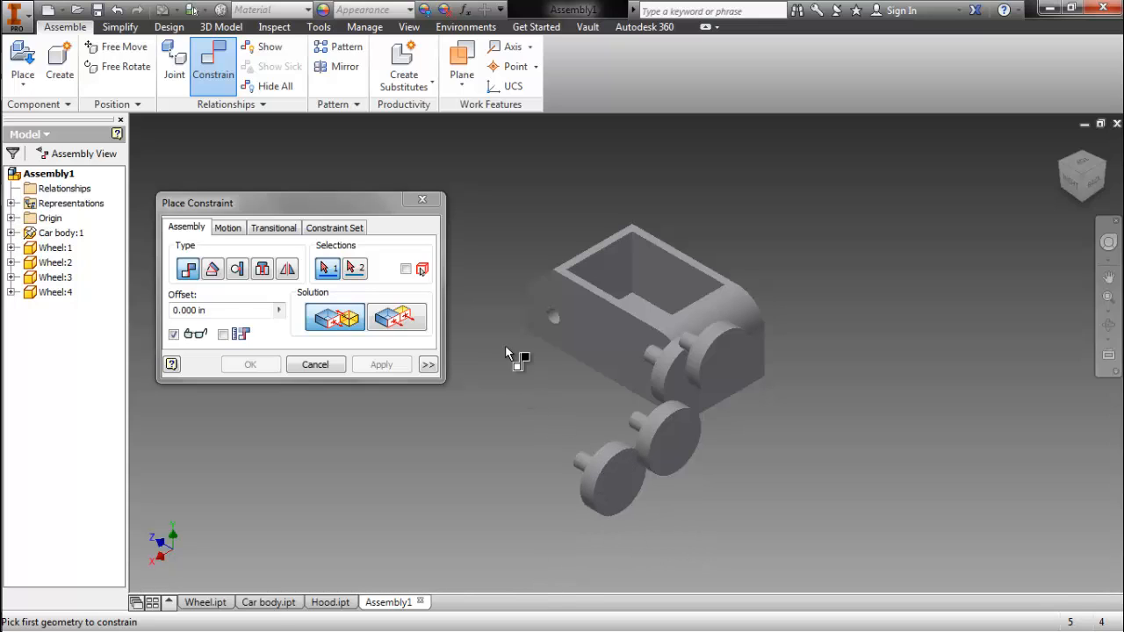
left_click(397, 320)
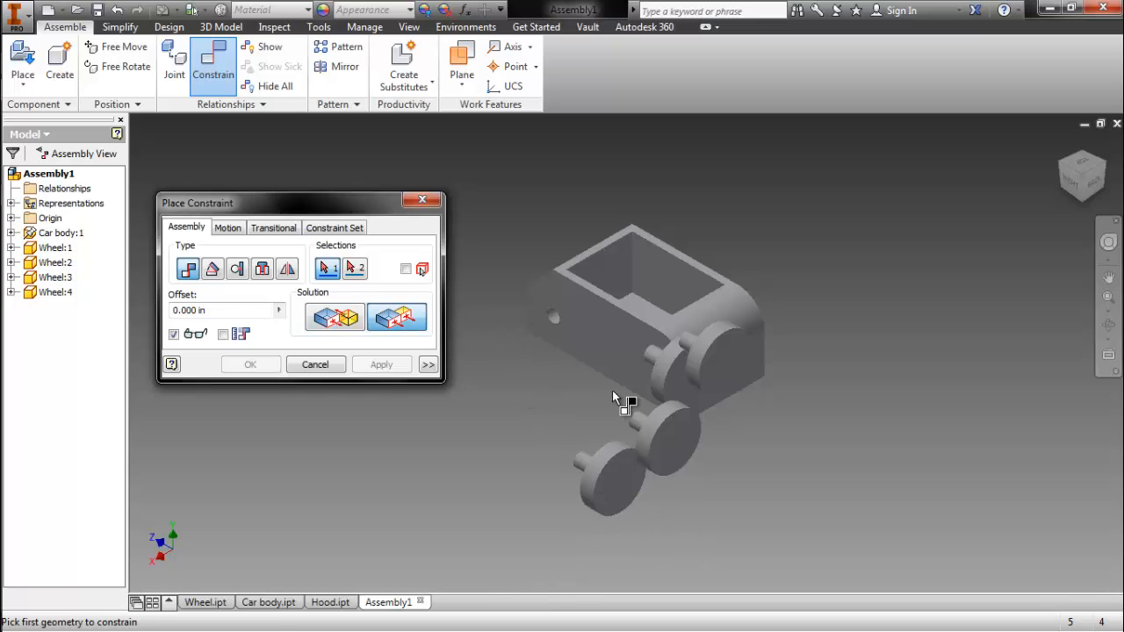
left_click(688, 448)
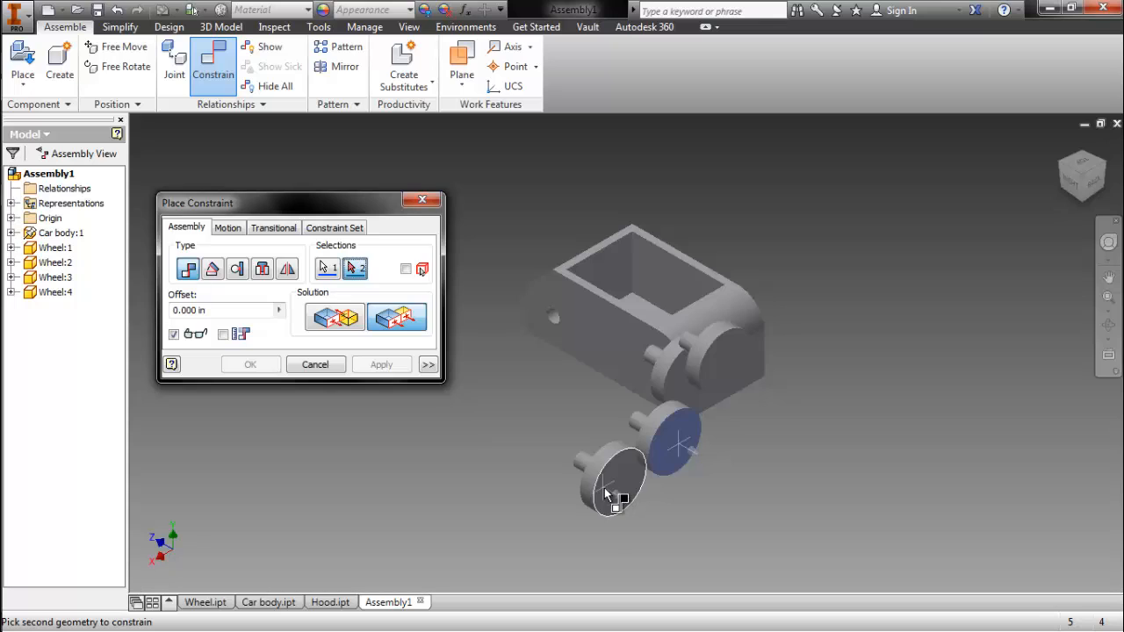
left_click(613, 494)
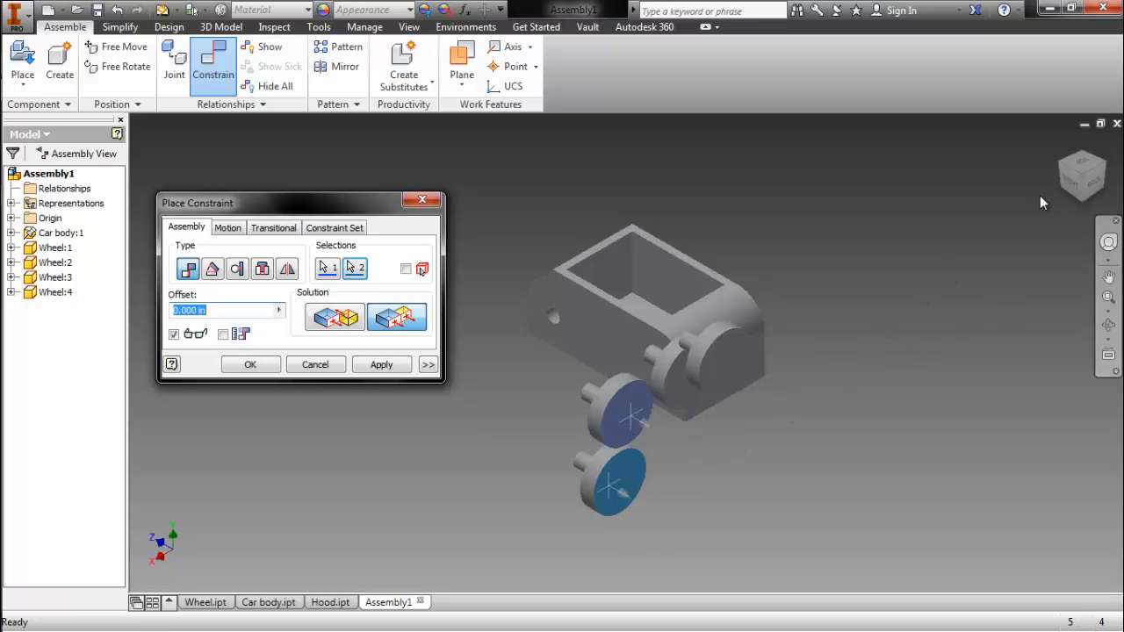
left_click(1070, 183)
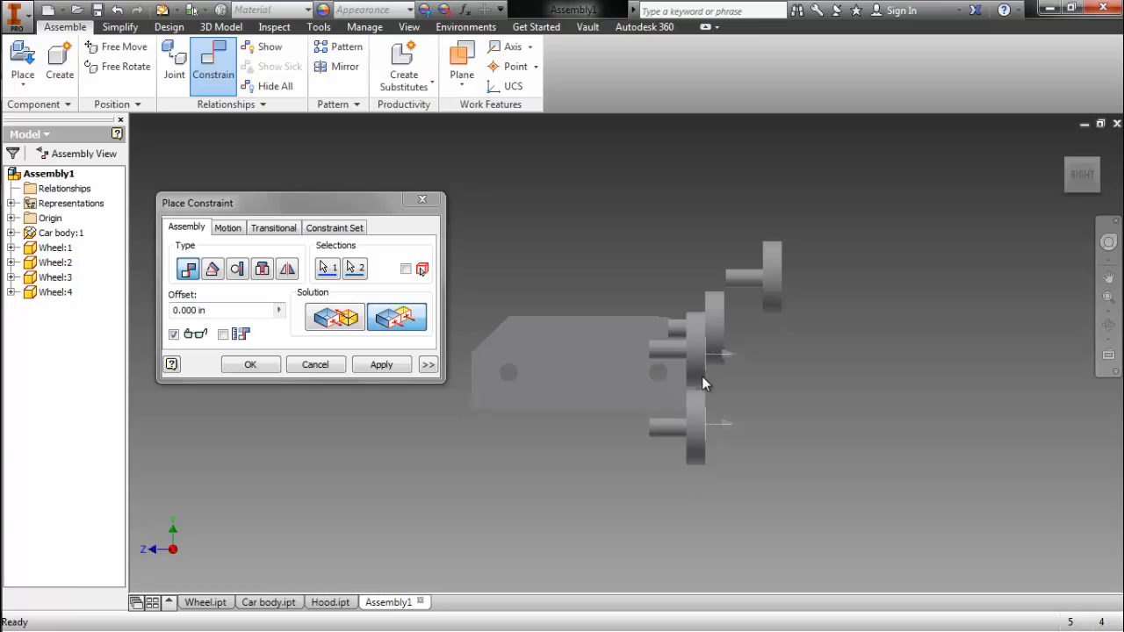
left_click(380, 365)
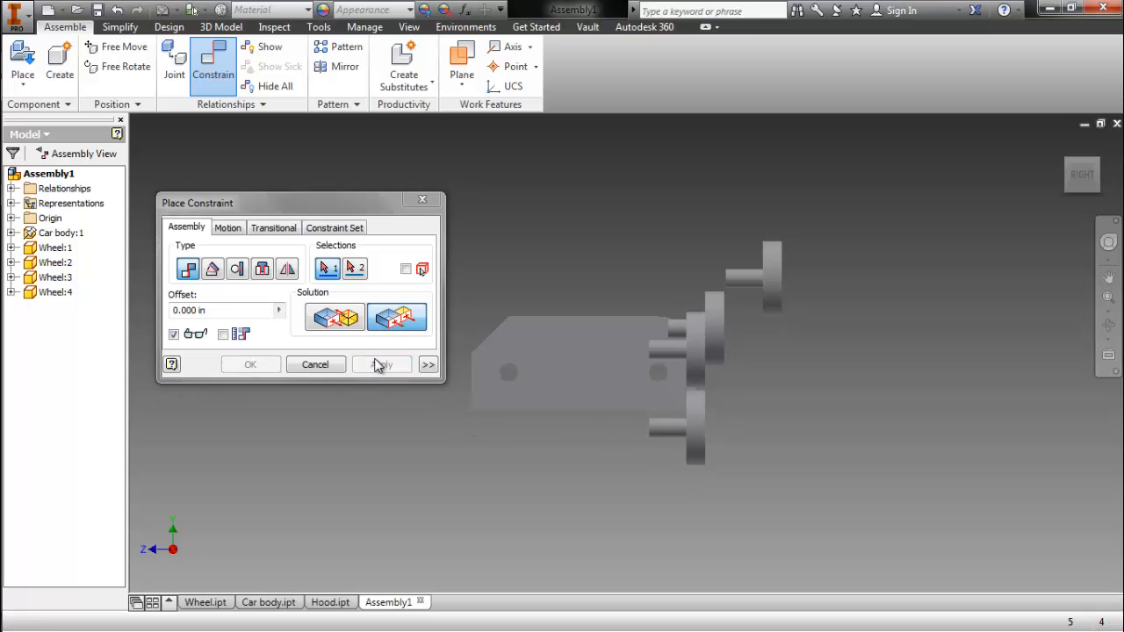
left_click(1062, 143)
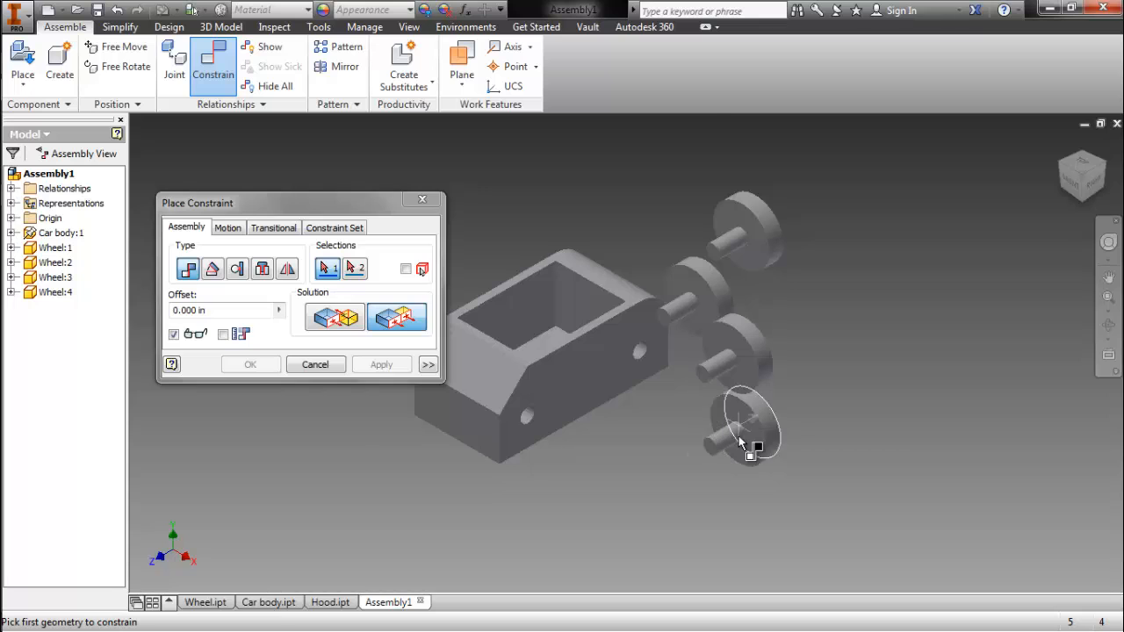
scroll(736, 446, "down", 3)
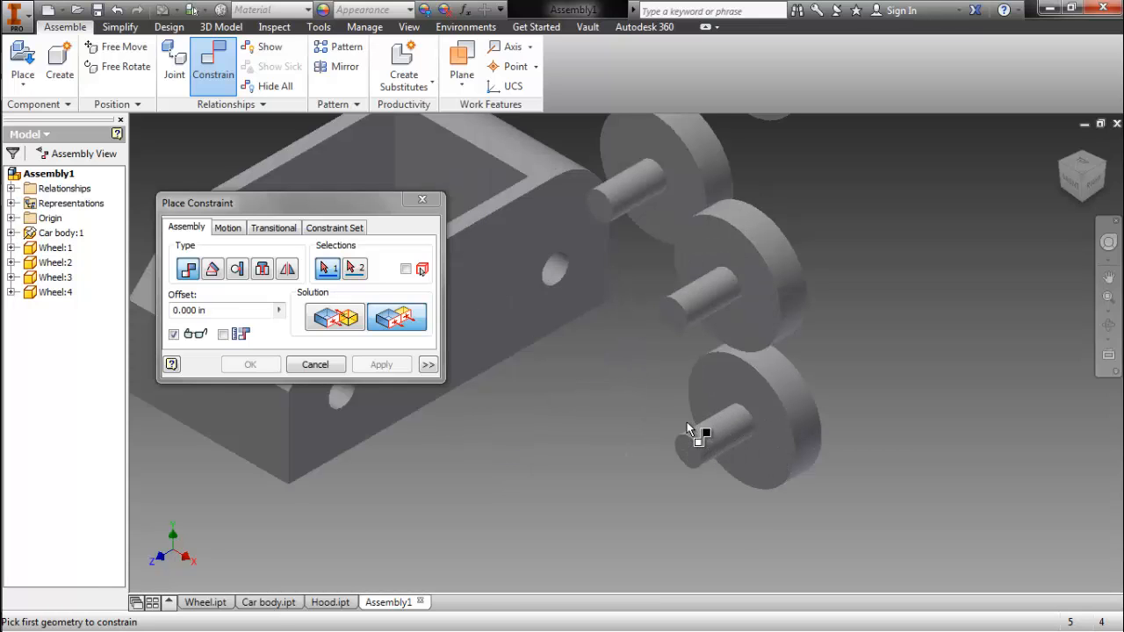
left_click(422, 199)
Mate the lowest wheel's axle axis with the car body's rear axle hole axis at 0.000 in offset.
right_click(585, 428)
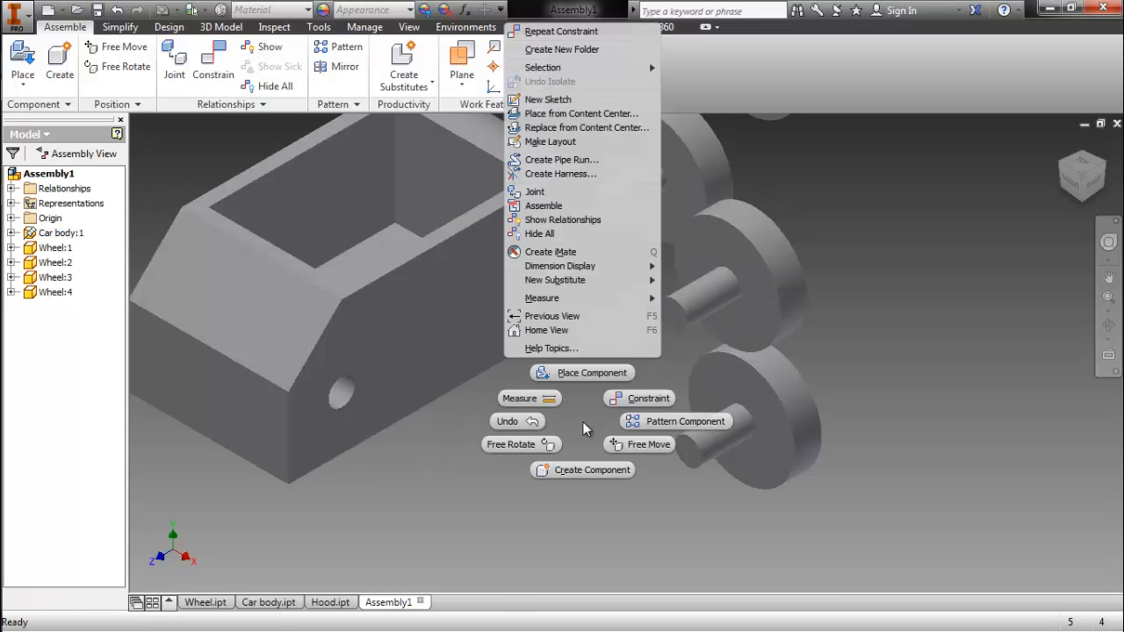
left_click(641, 398)
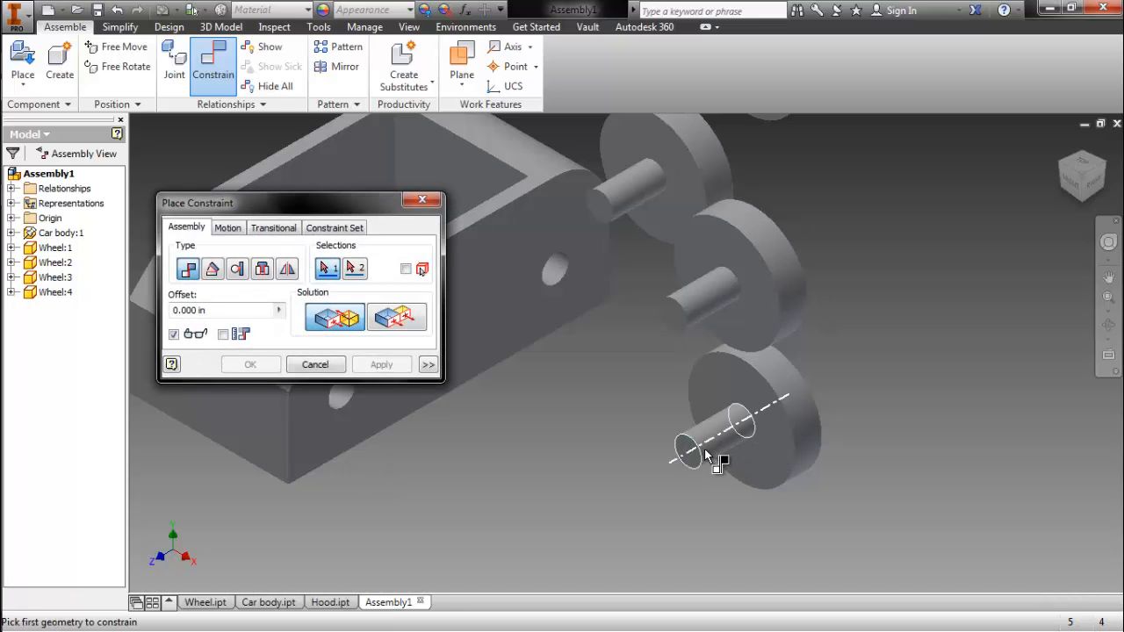
left_click(705, 455)
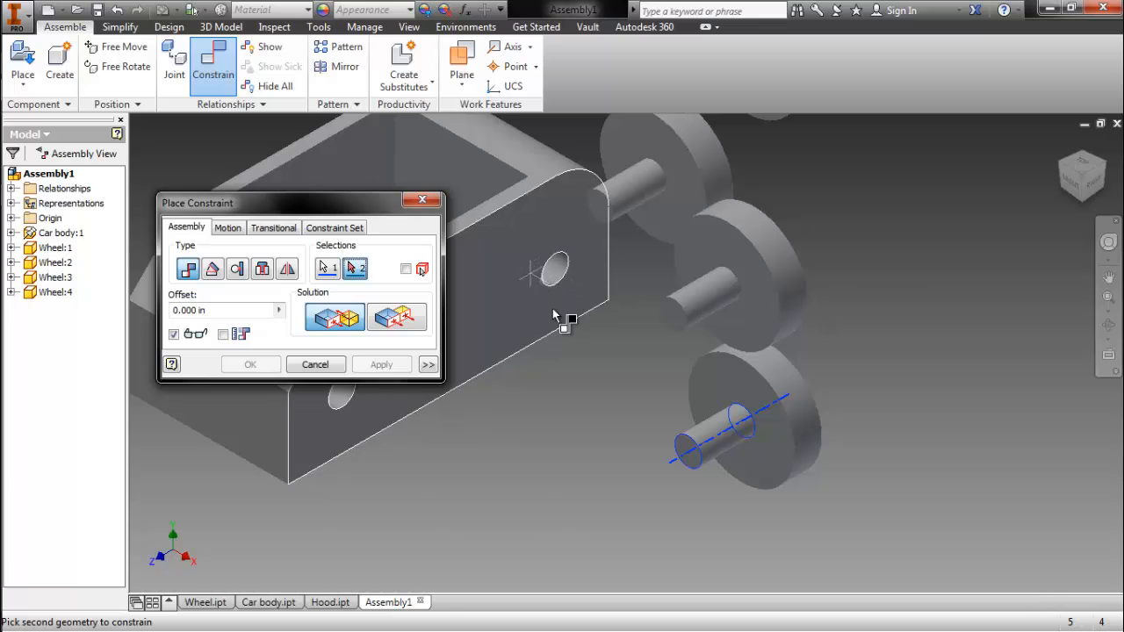
scroll(549, 312, "down", 5)
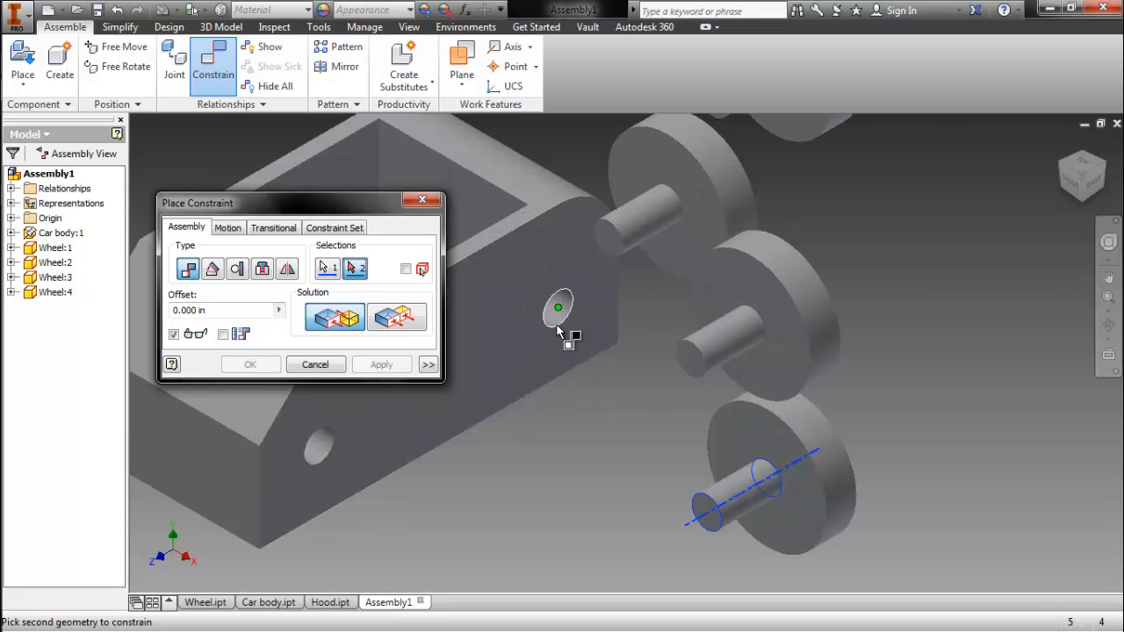
scroll(553, 317, "down", 3)
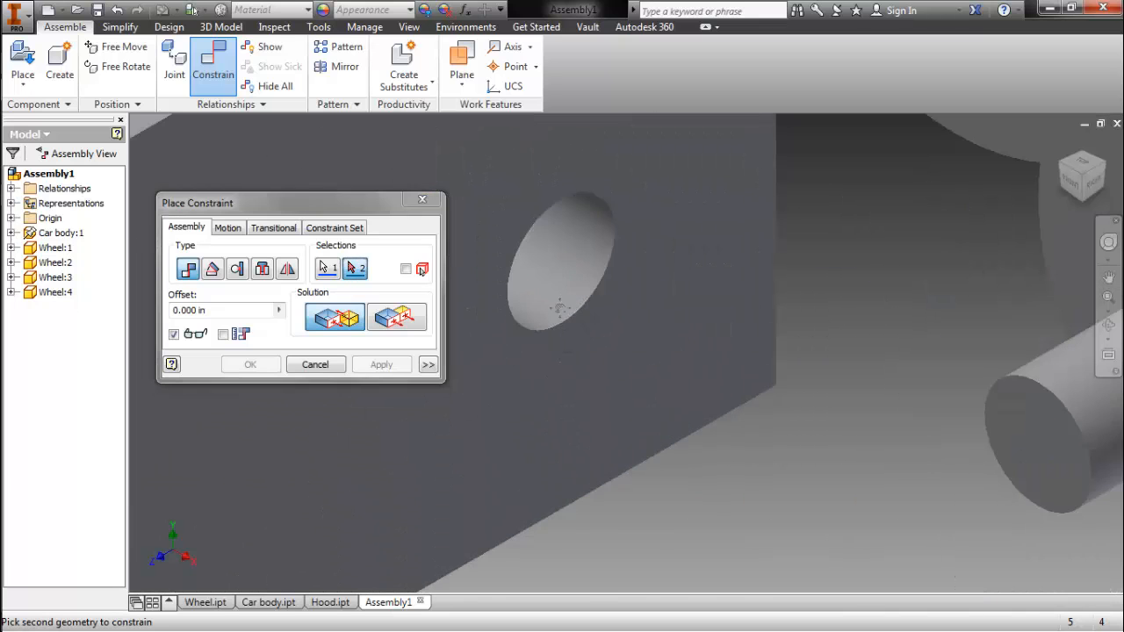
middle_click_drag(549, 303, 723, 409)
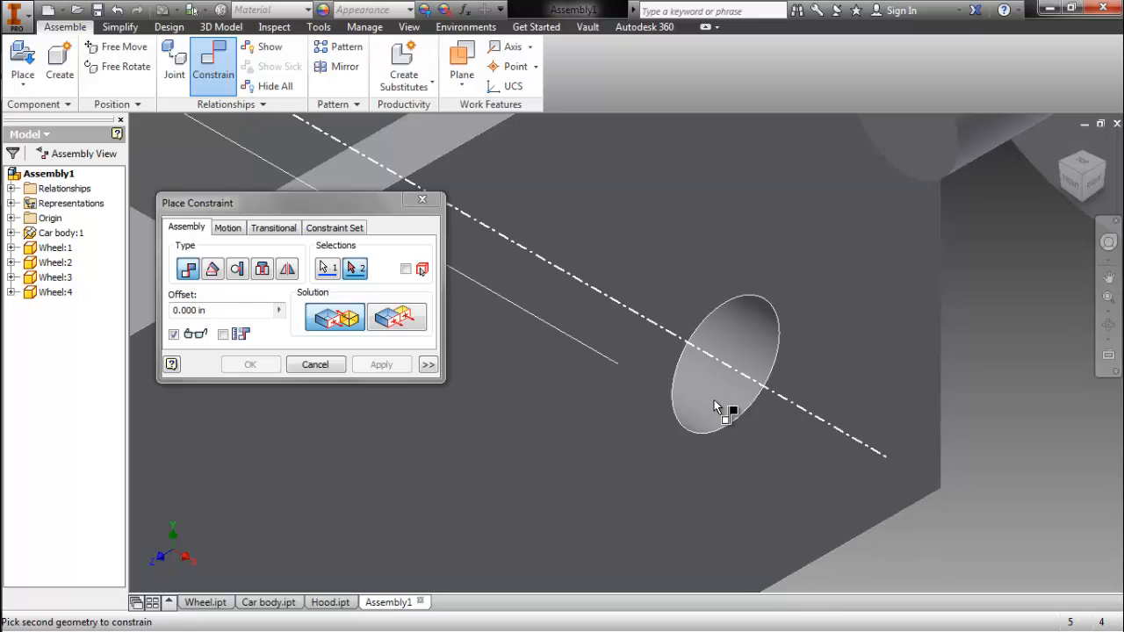
left_click(702, 383)
scroll(702, 385, "up", 5)
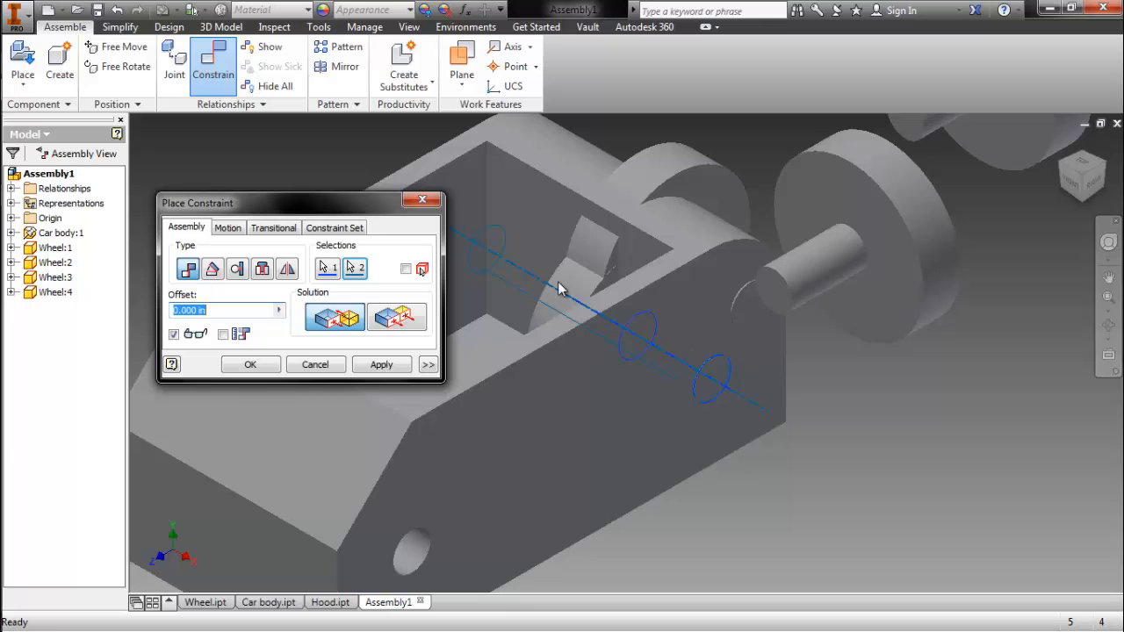
left_click(380, 365)
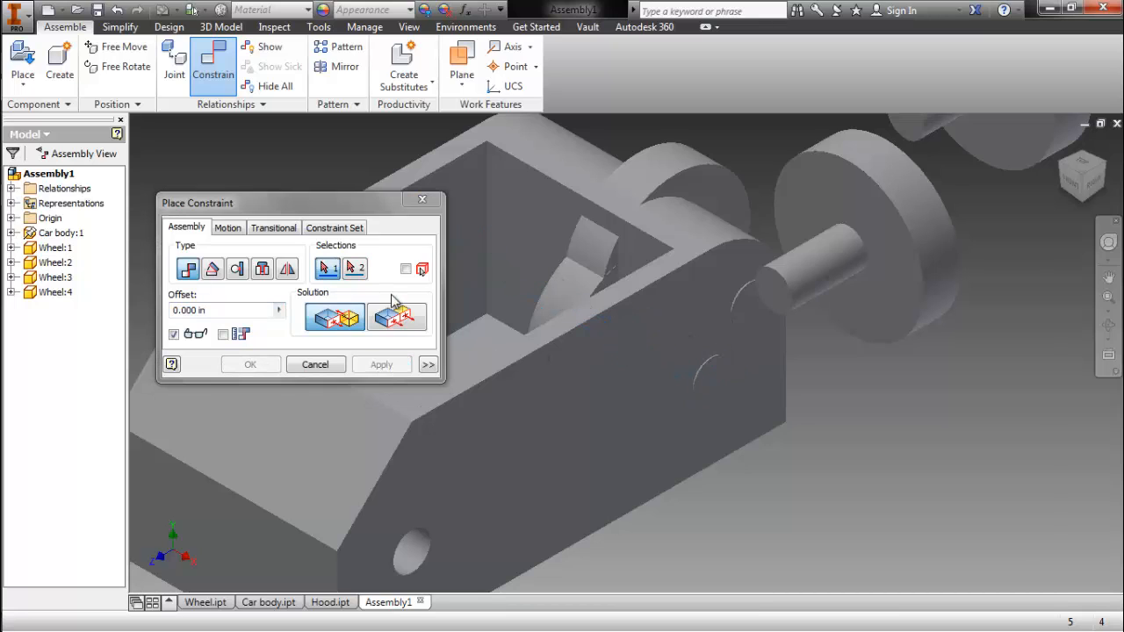
left_click(422, 200)
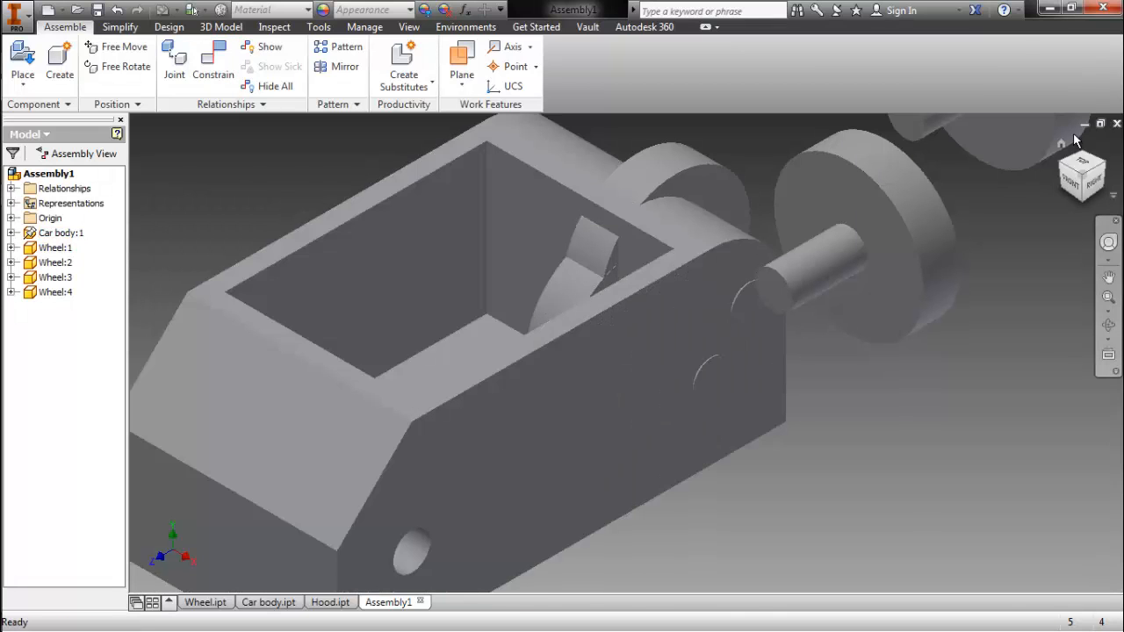
Slide the constrained wheel pair along the hole axis out past the negative X side of the car body.
left_click(1085, 180)
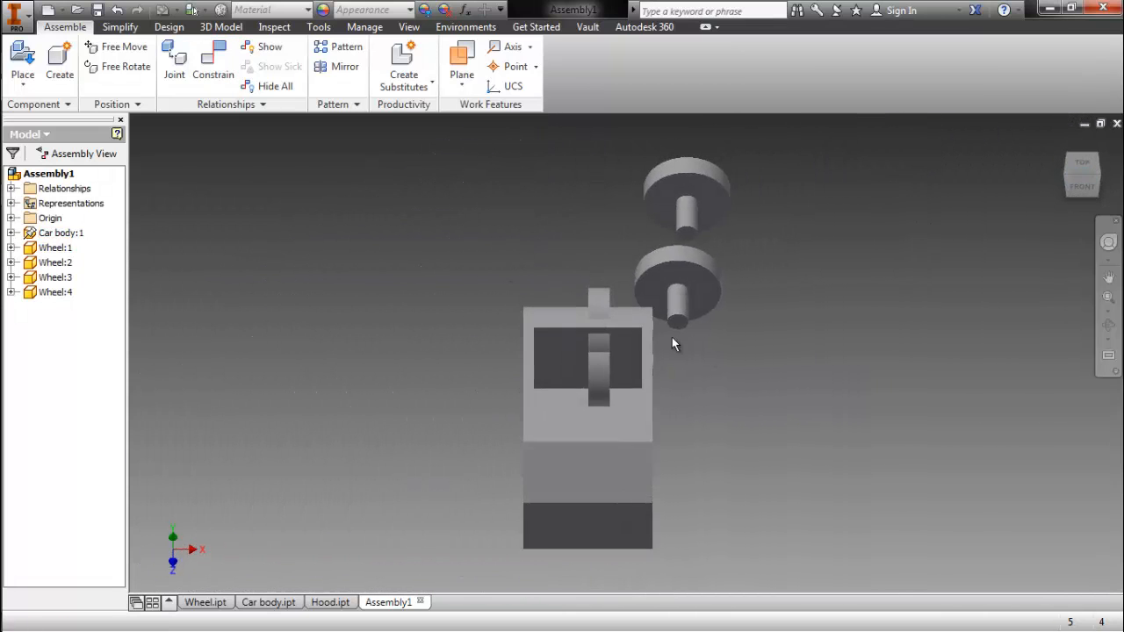
left_click_drag(590, 373, 649, 375)
left_click(641, 377)
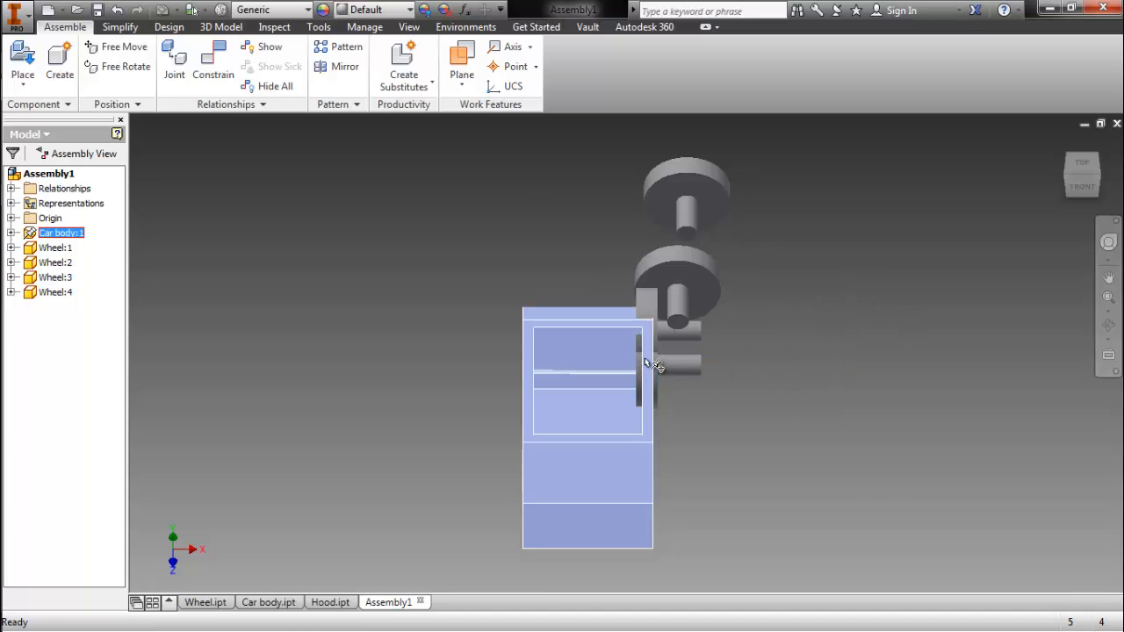
left_click(851, 358)
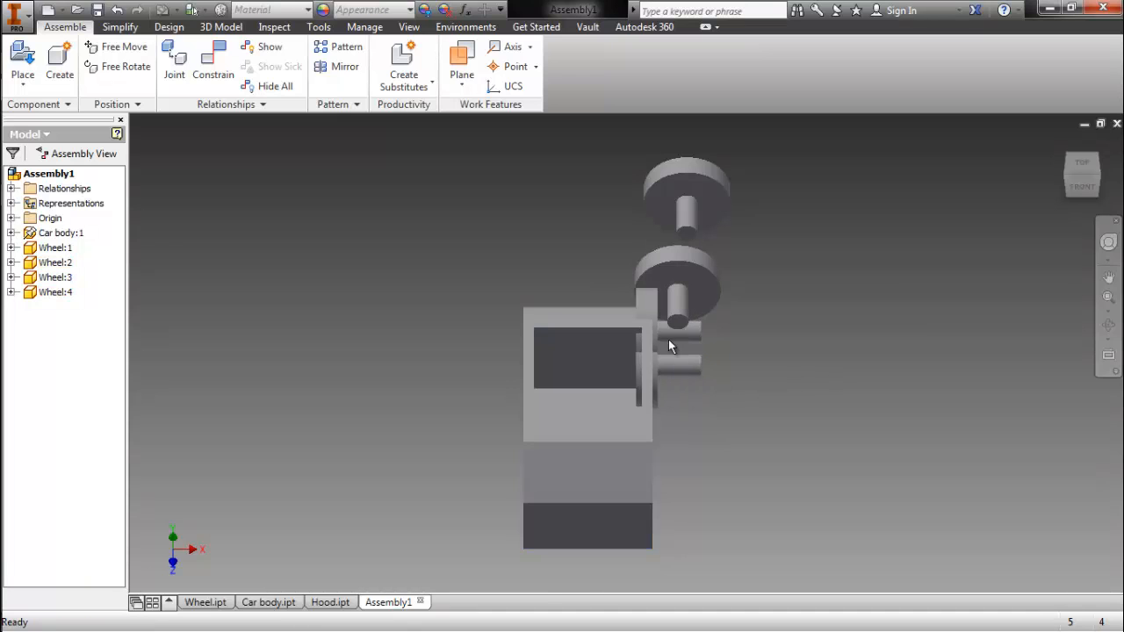
left_click_drag(629, 292, 458, 242)
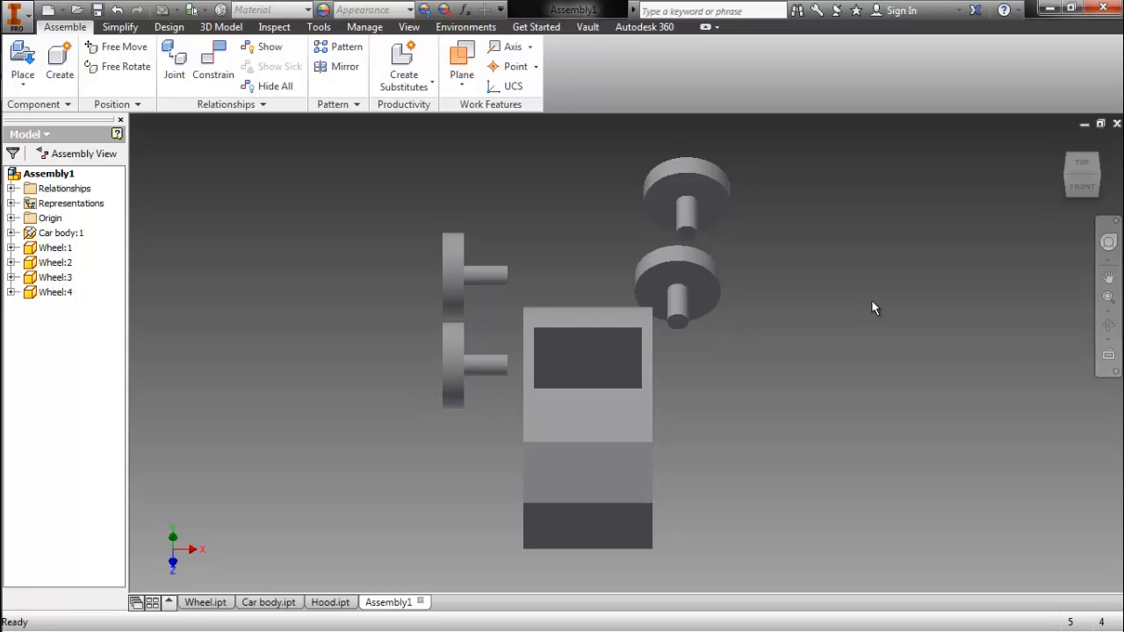
Slide the constrained wheel pair through the car body to its positive X side.
mouse_move(1084, 172)
middle_mouse_down("shift")
mouse_move(963, 154)
mouse_move(991, 193)
mouse_move(728, 307)
middle_mouse_up("shift")
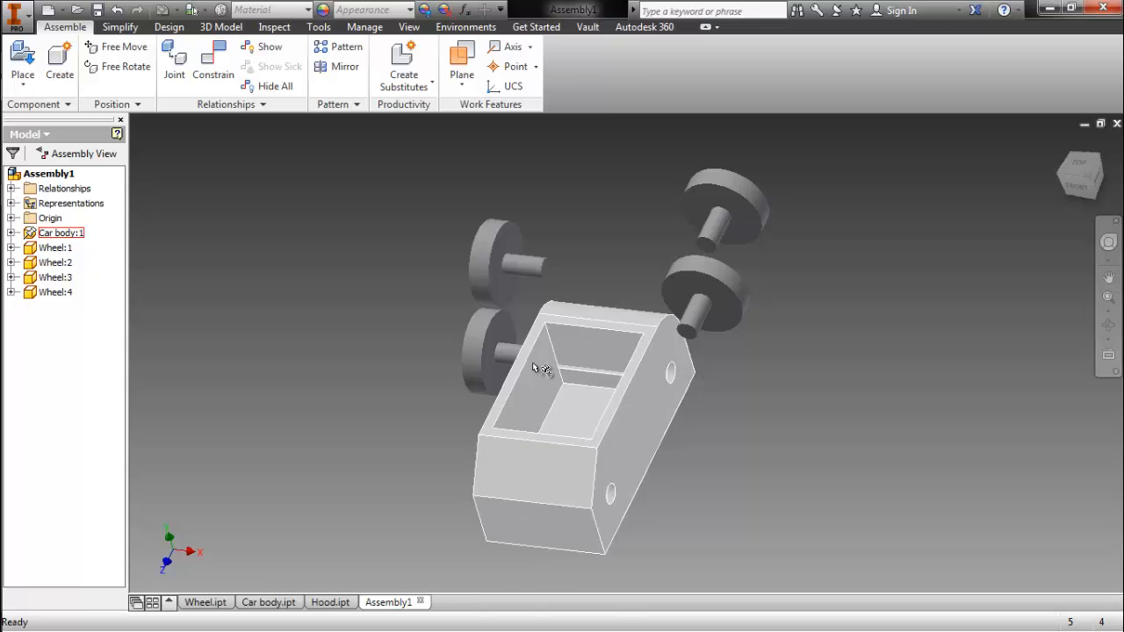
left_click_drag(484, 351, 531, 357)
left_click_drag(623, 361, 718, 371)
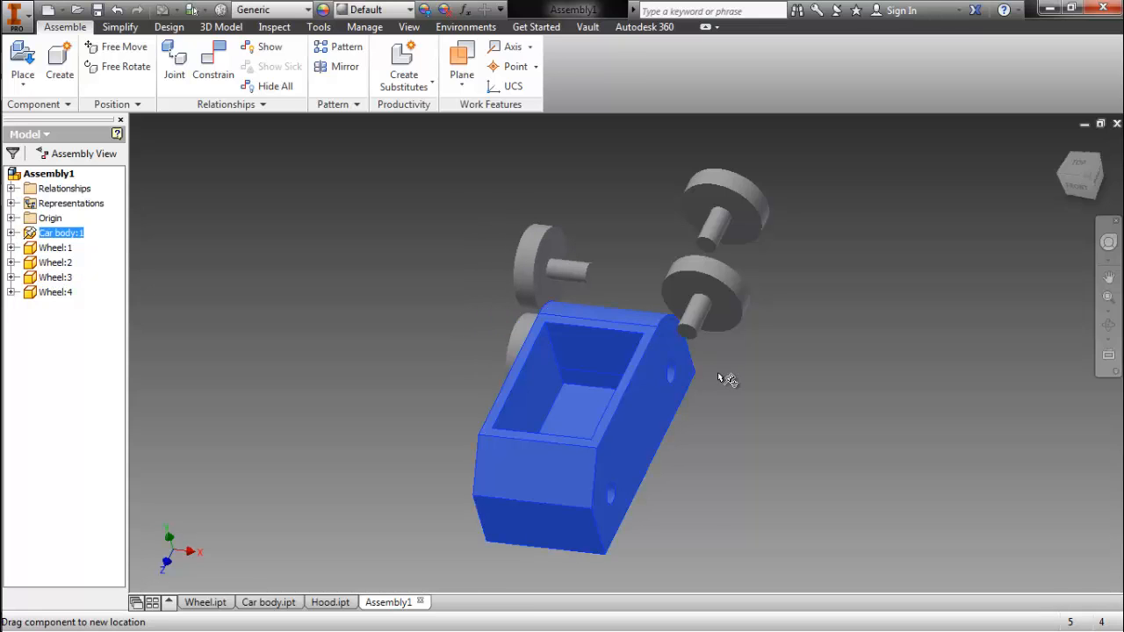
left_click(440, 315)
left_click_drag(527, 324, 725, 438)
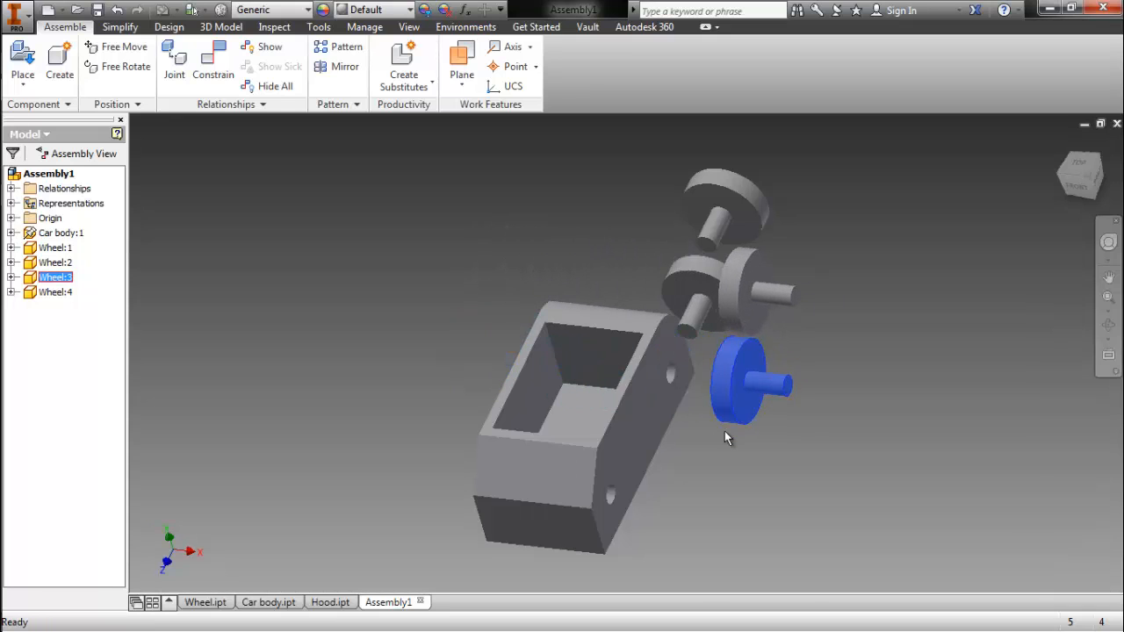
left_click(723, 434)
right_click(874, 370)
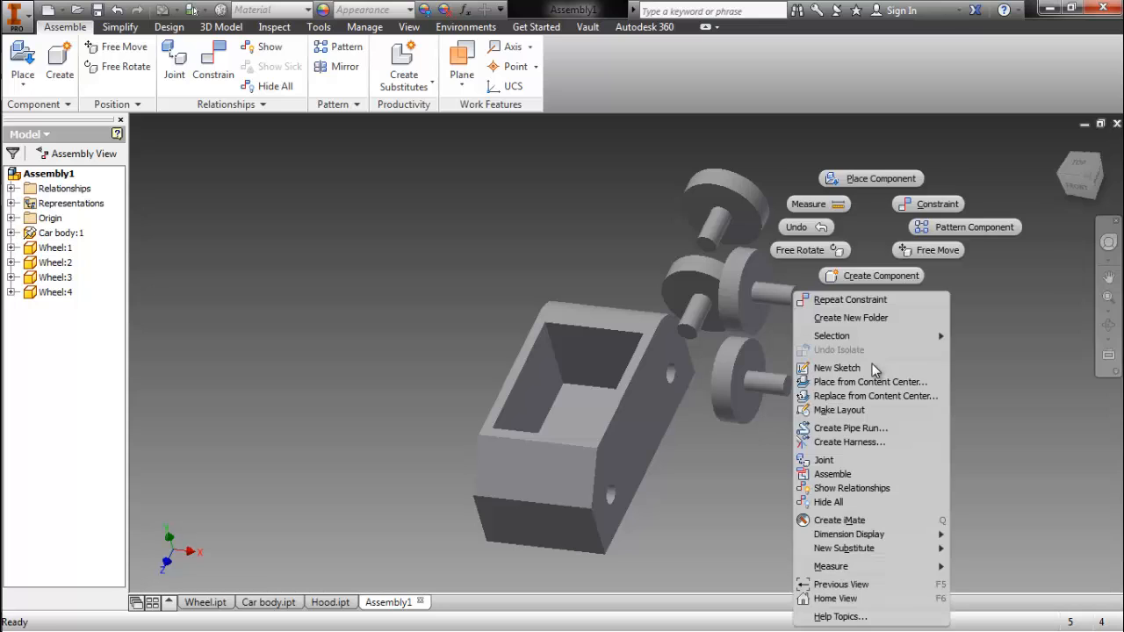
left_click(1024, 361)
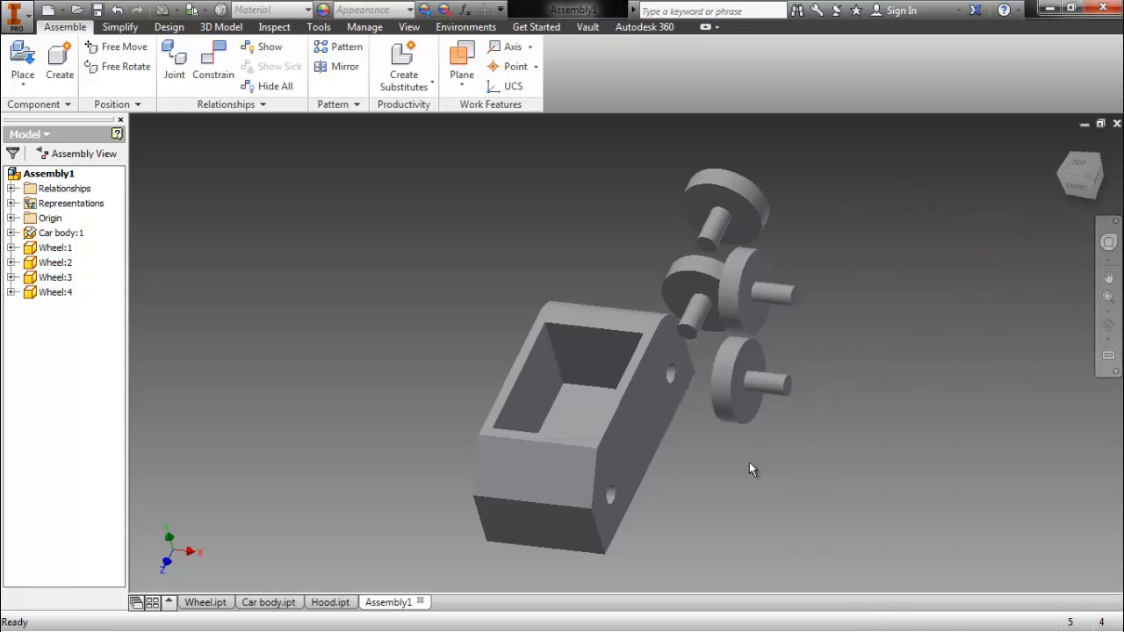
Mate the inner face of Wheel:3 with the car body's positive X side face at 0.000 in offset.
scroll(723, 419, "down", 3)
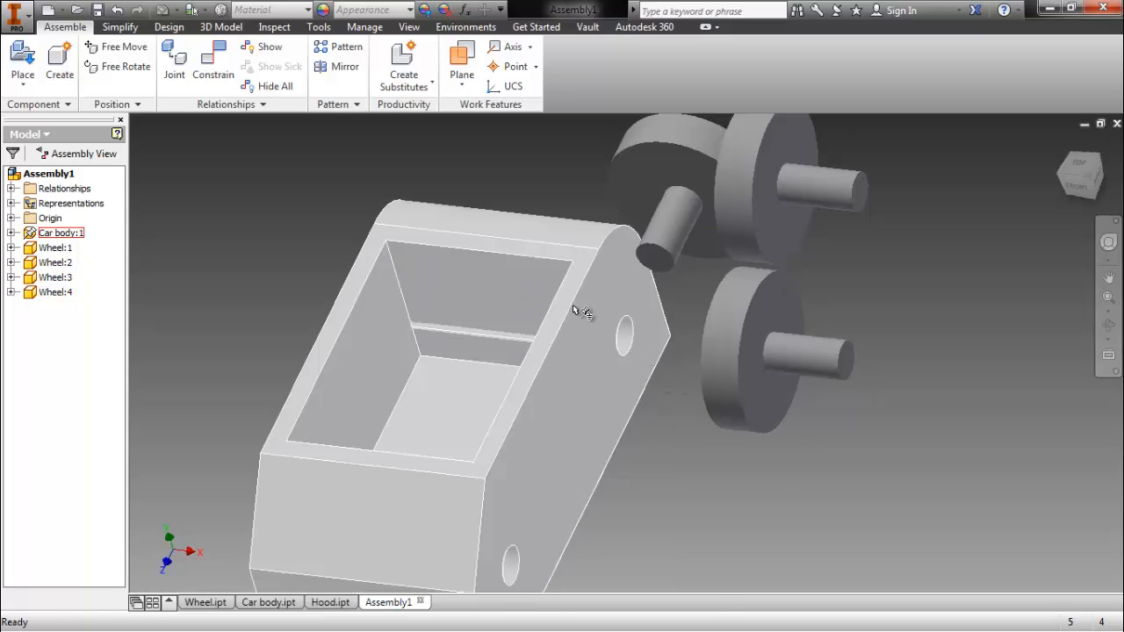
right_click(898, 407)
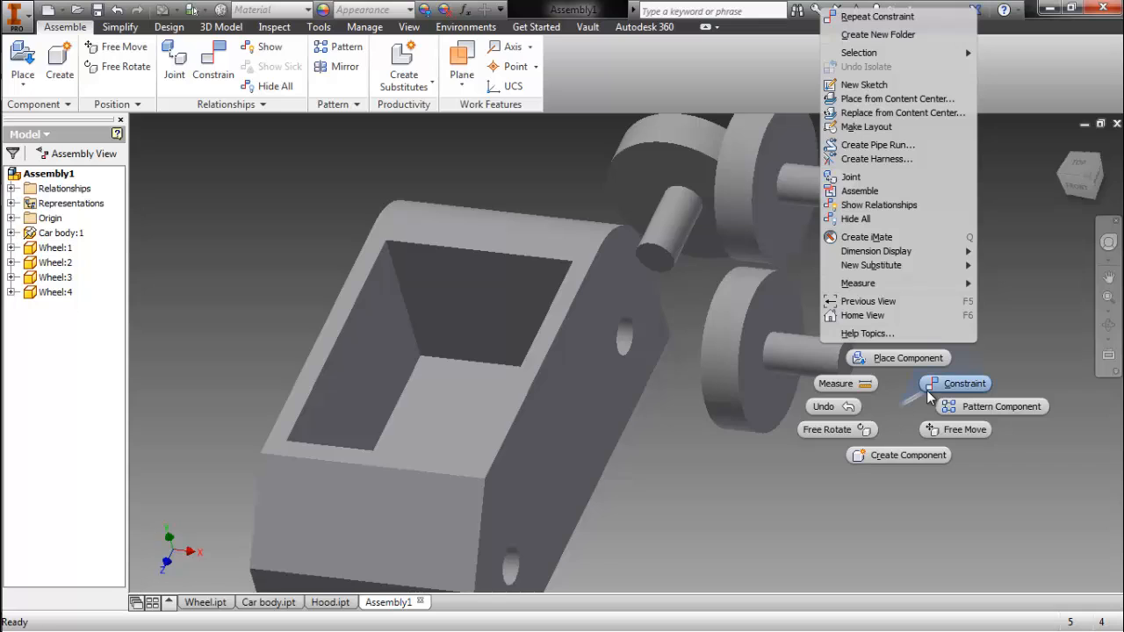
left_click(929, 397)
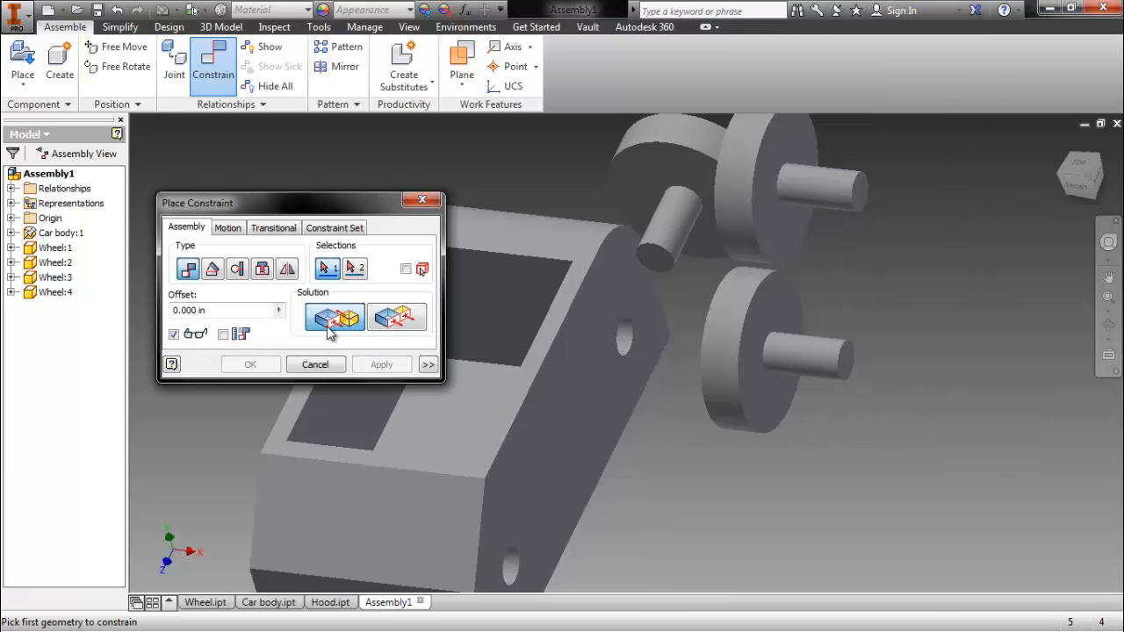
left_click(775, 396)
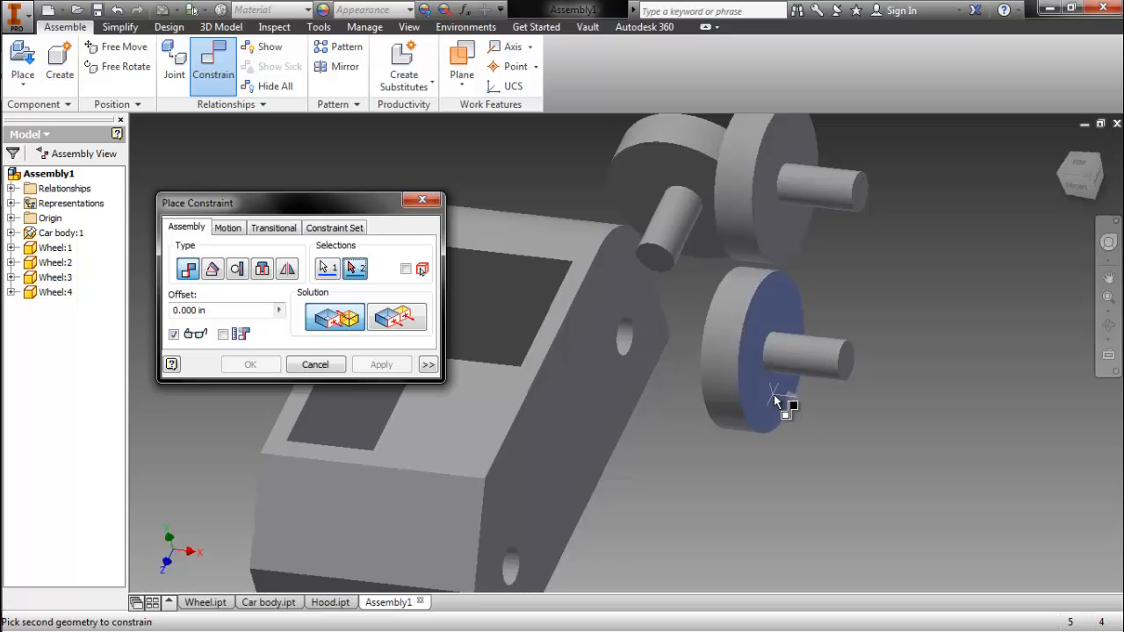
left_click(574, 388)
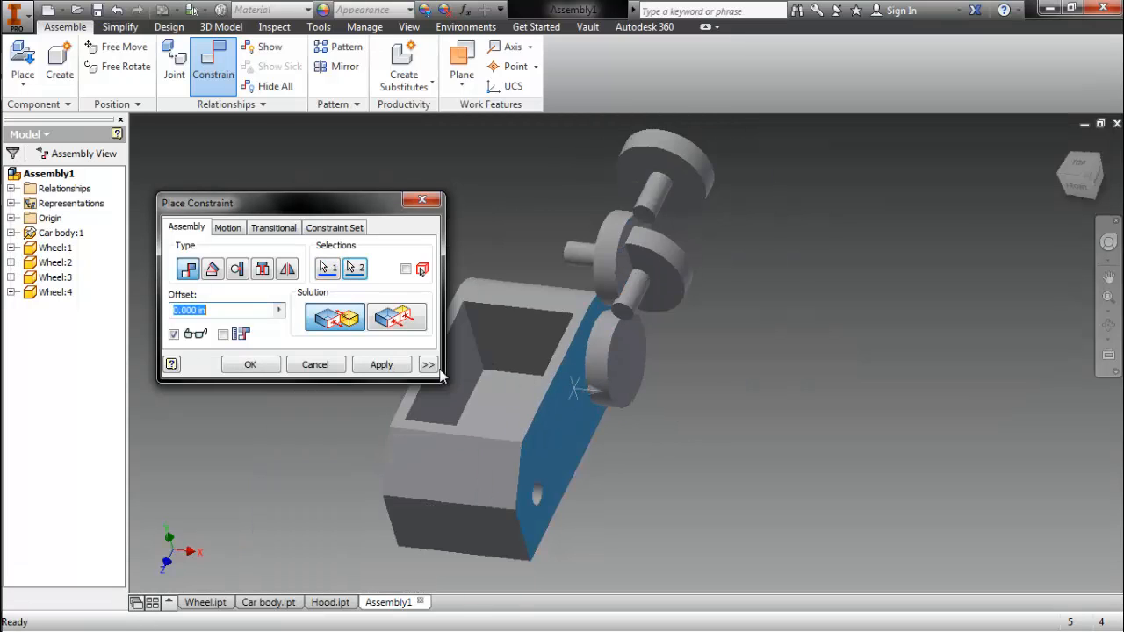
middle_click_drag(800, 543, 822, 553)
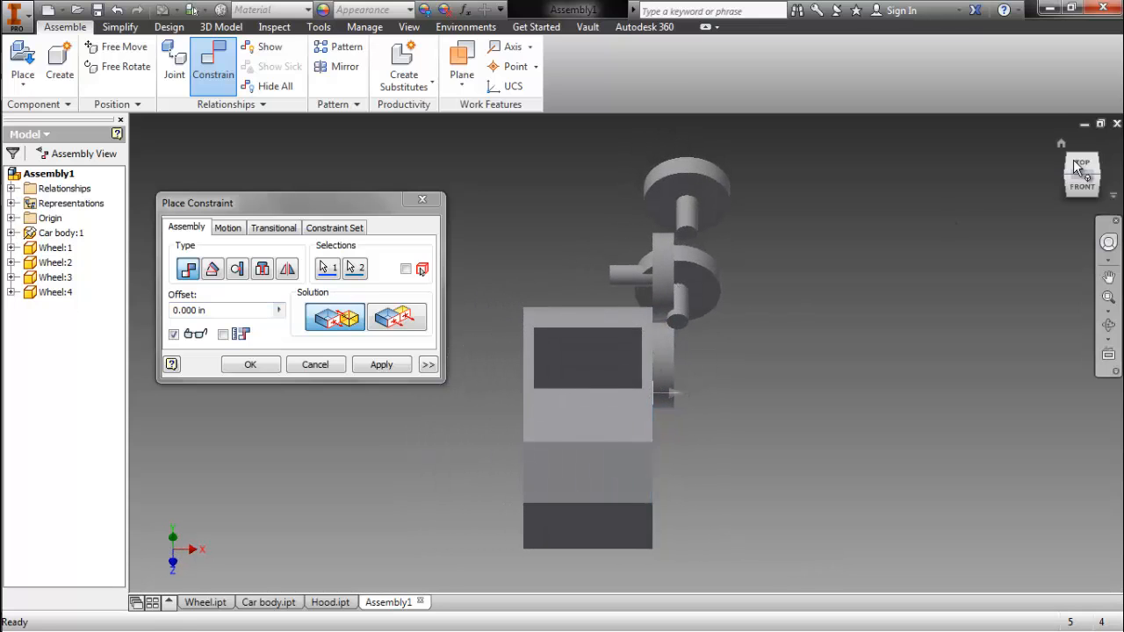
left_click_drag(1082, 171, 857, 160)
left_click(379, 367)
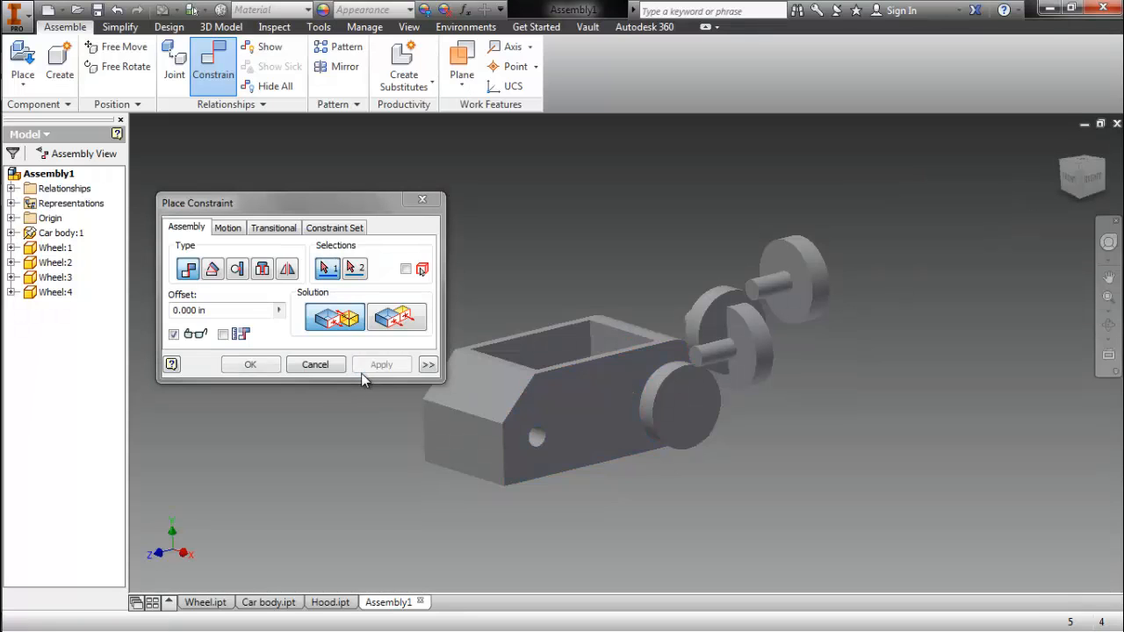
left_click(422, 200)
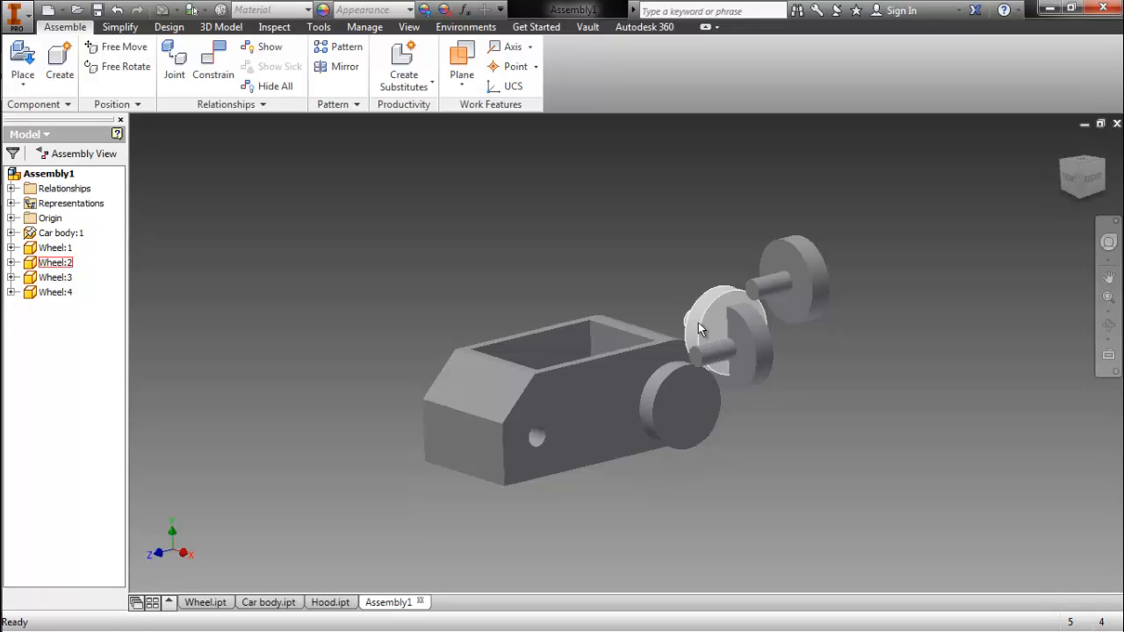
Move Wheel:2 below the car body and mate its axle axis with the front axle hole axis at 0.000 in offset.
left_click_drag(698, 322, 648, 525)
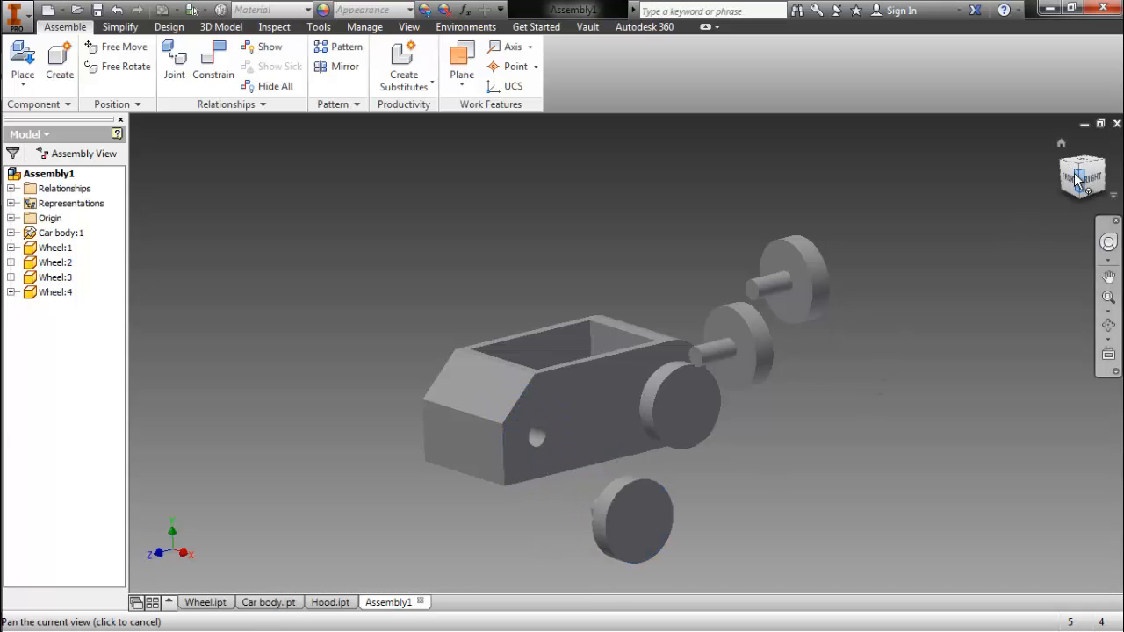
right_click(800, 457)
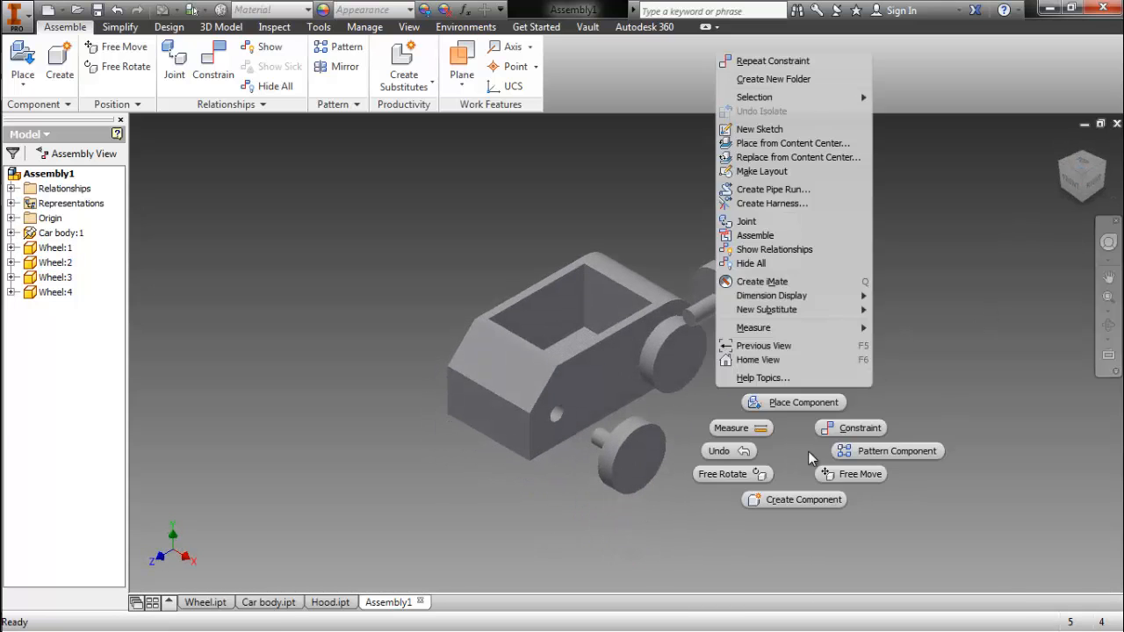
left_click(860, 427)
scroll(601, 430, "down", 5)
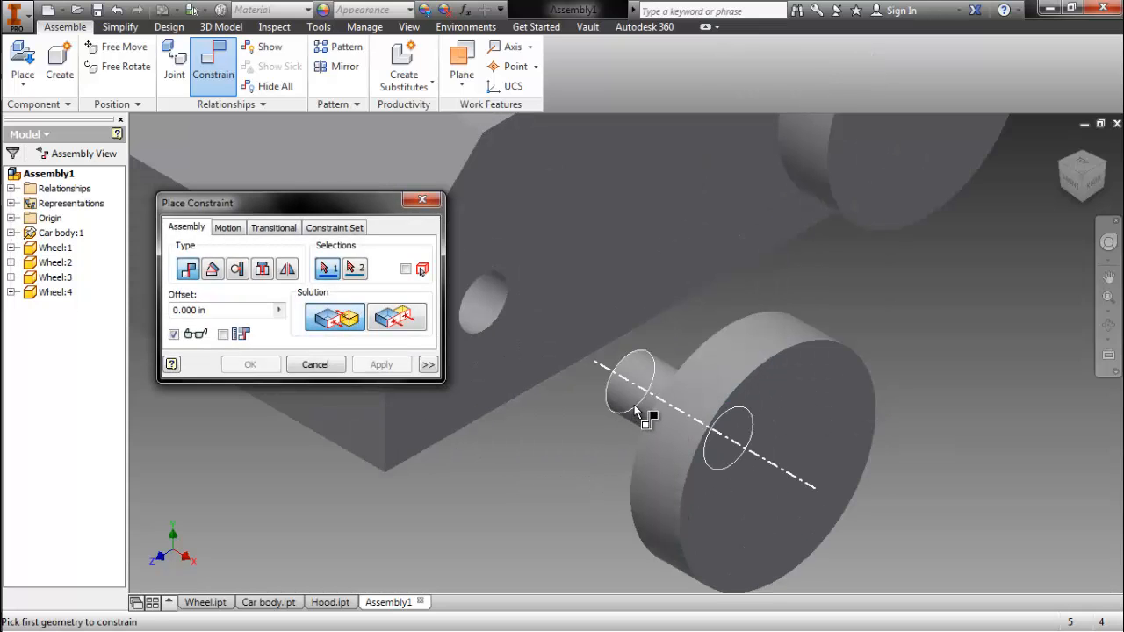
left_click(630, 385)
left_click(481, 327)
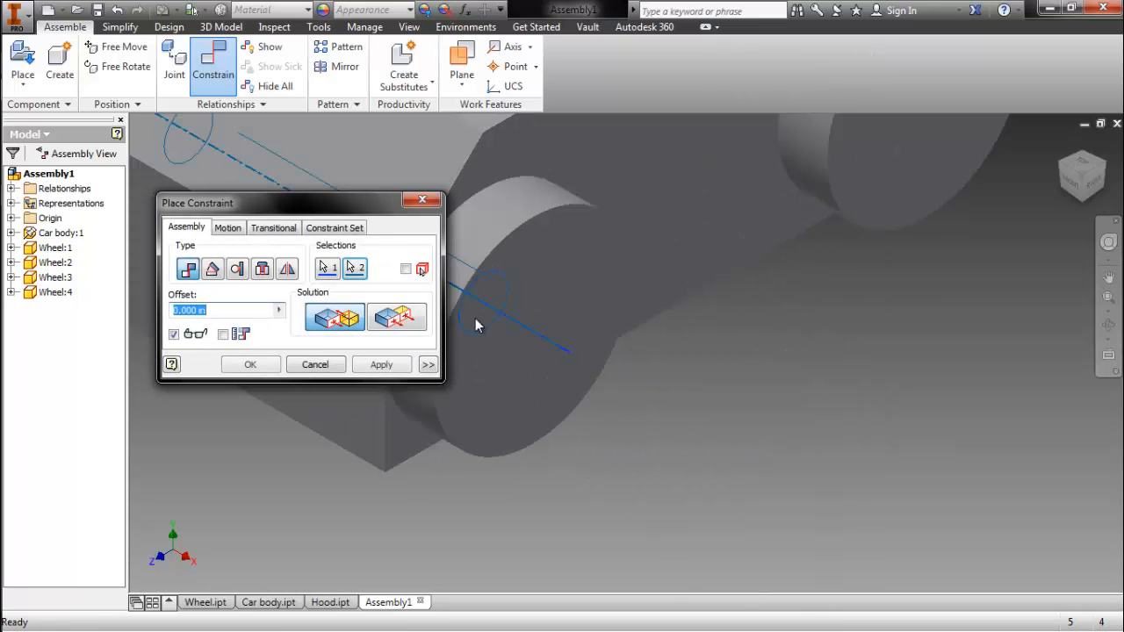
left_click(381, 365)
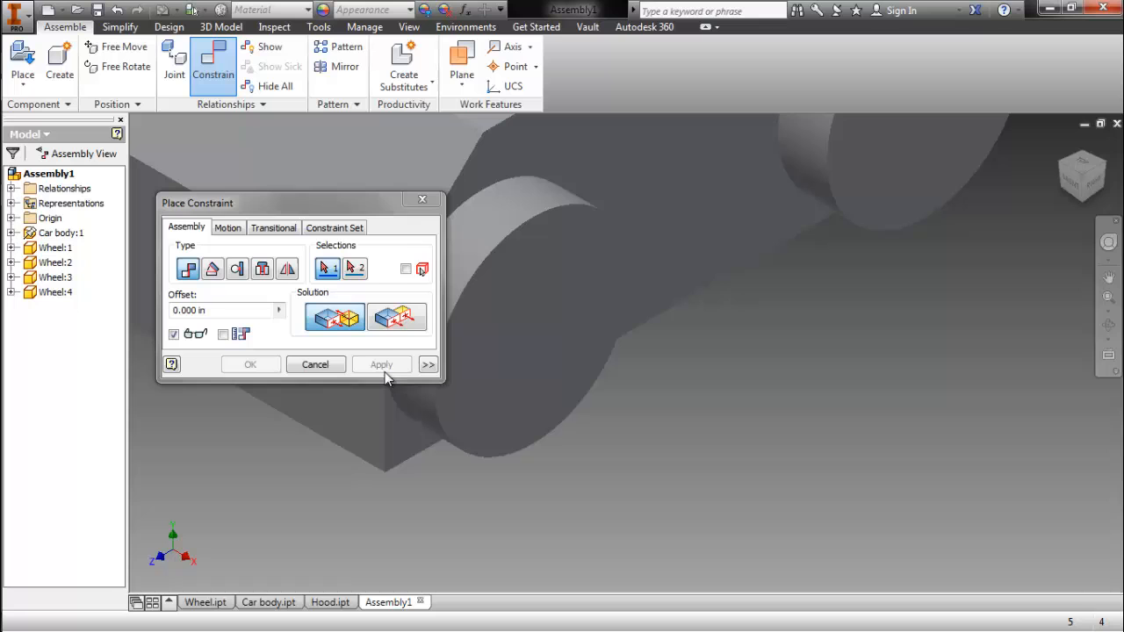
left_click(421, 200)
scroll(694, 308, "up", 7)
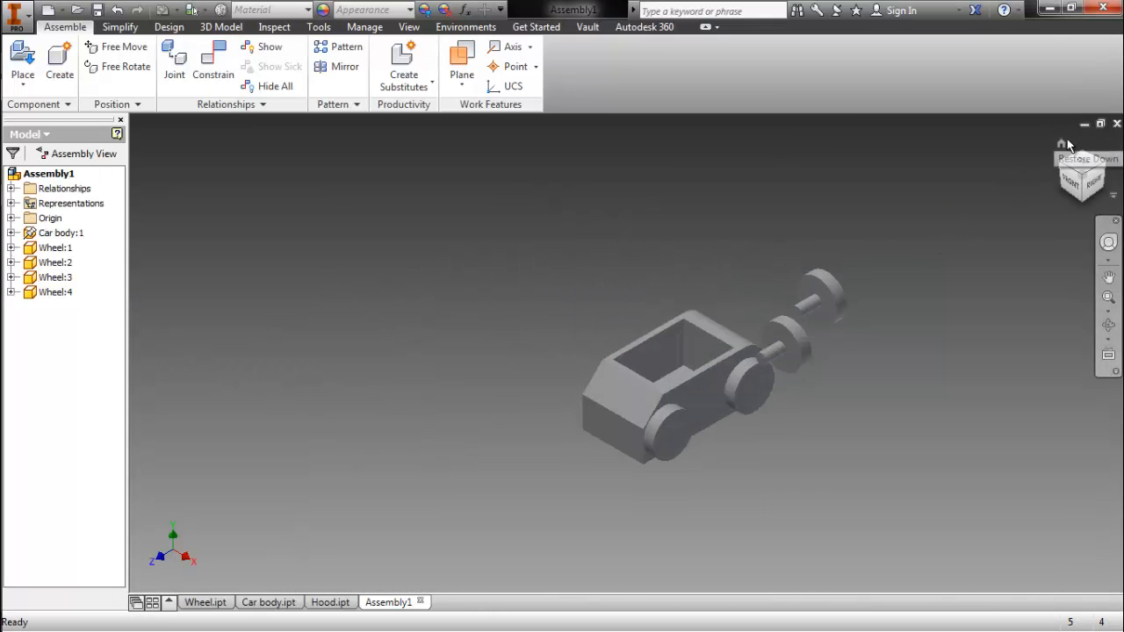
left_click(1062, 144)
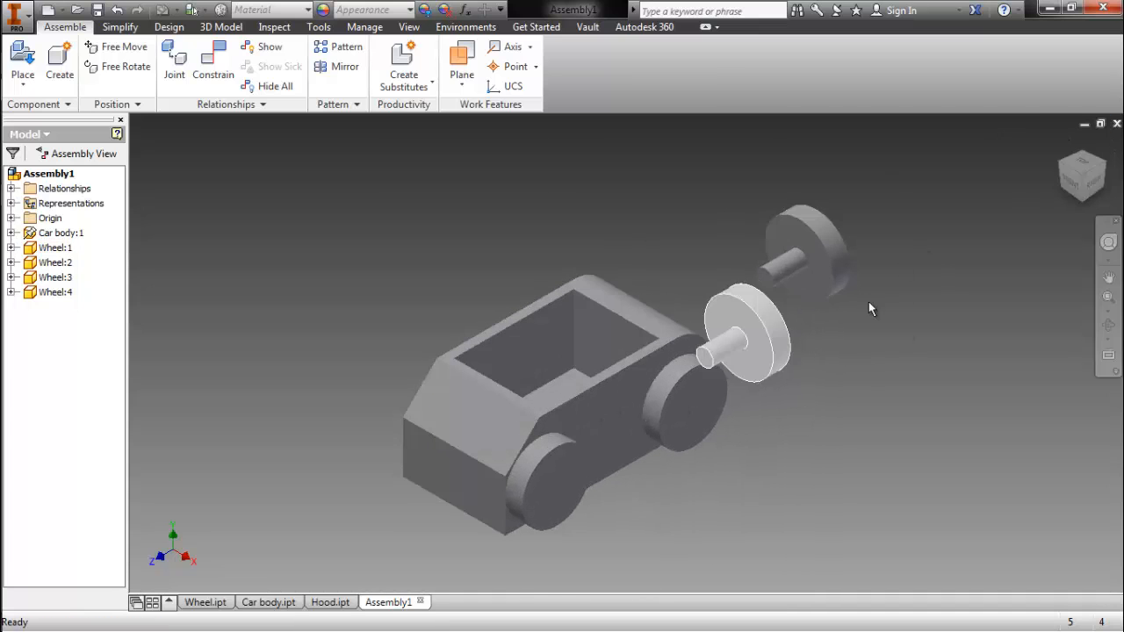
Apply a Flush constraint with 0.000 in offset between the outer faces of the two remaining loose wheels.
left_click(1068, 167)
left_click(1068, 167)
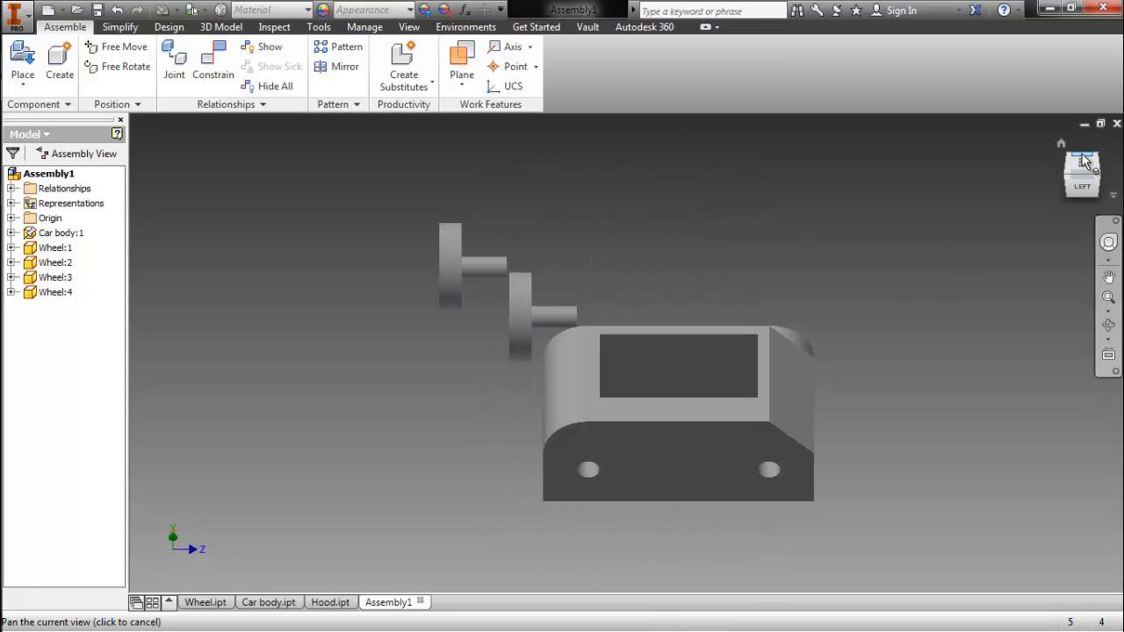
key("F6")
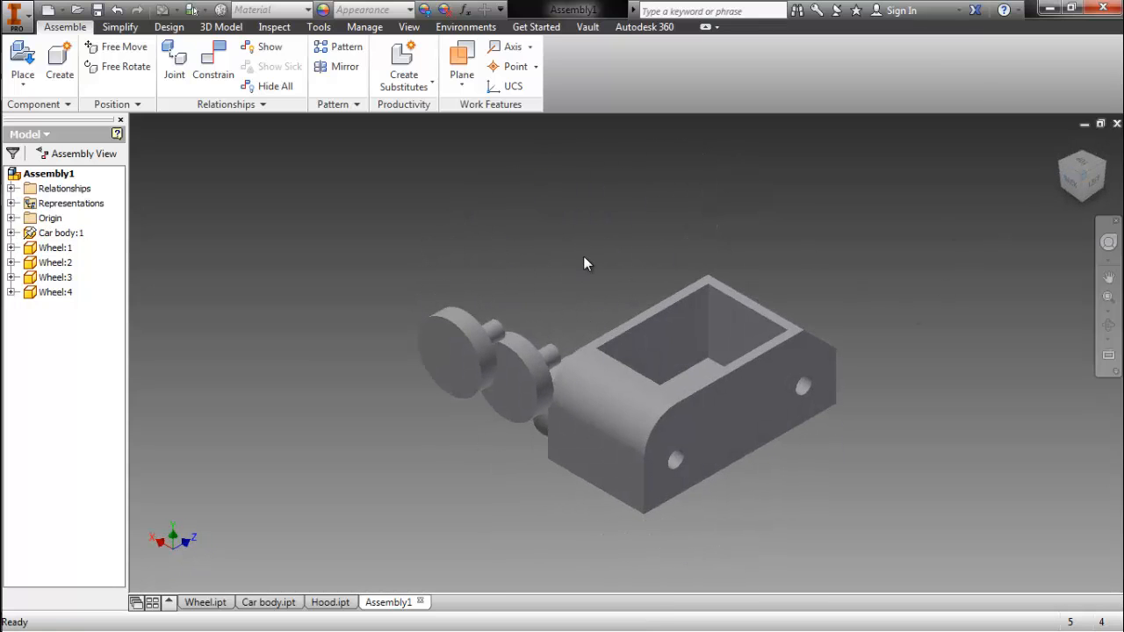
right_click(584, 226)
left_click(650, 205)
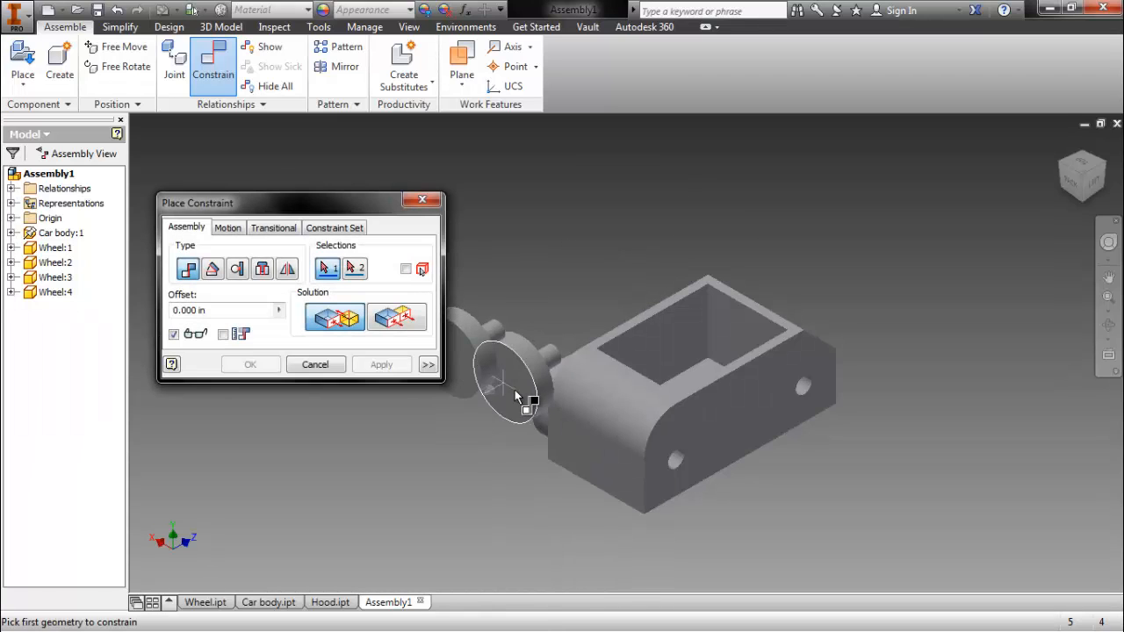
left_click(505, 397)
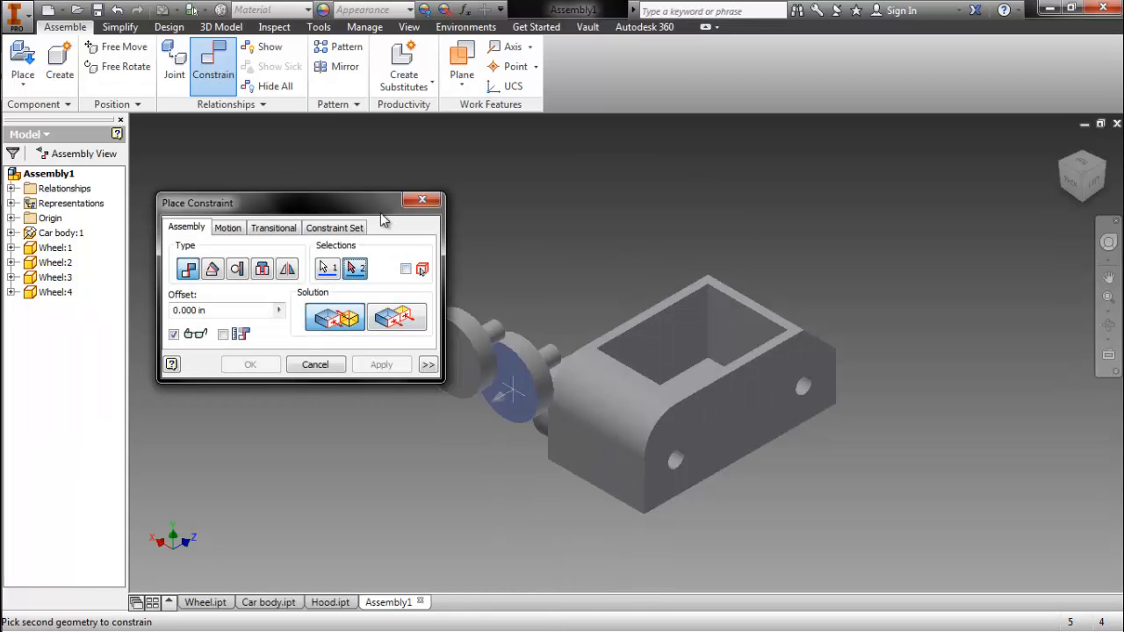
left_click(399, 318)
left_click(475, 389)
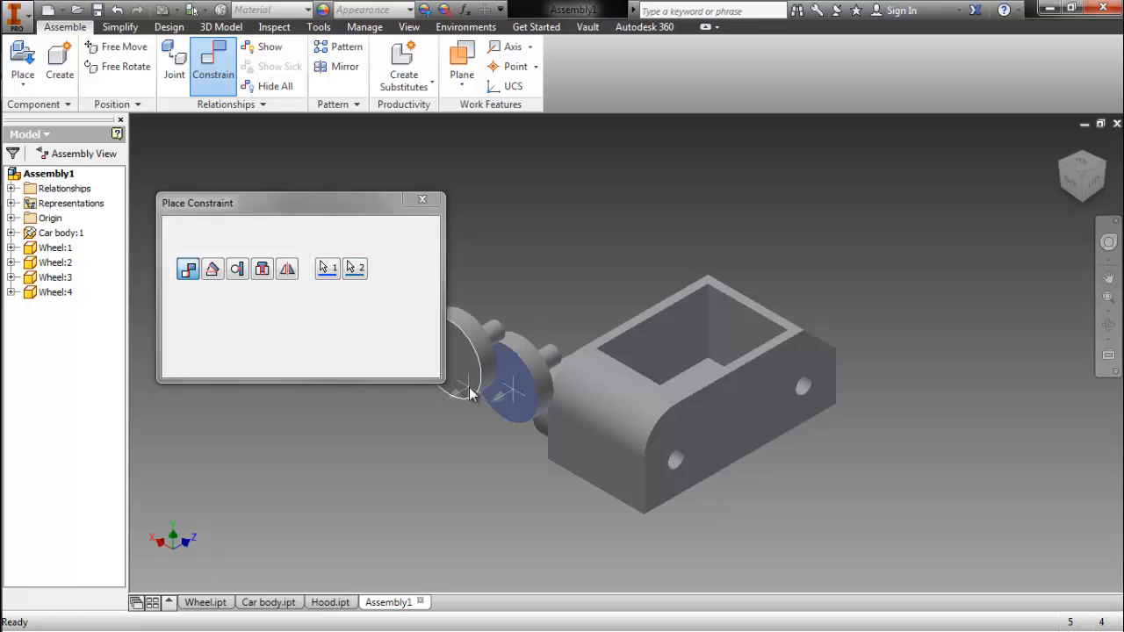
left_click(381, 369)
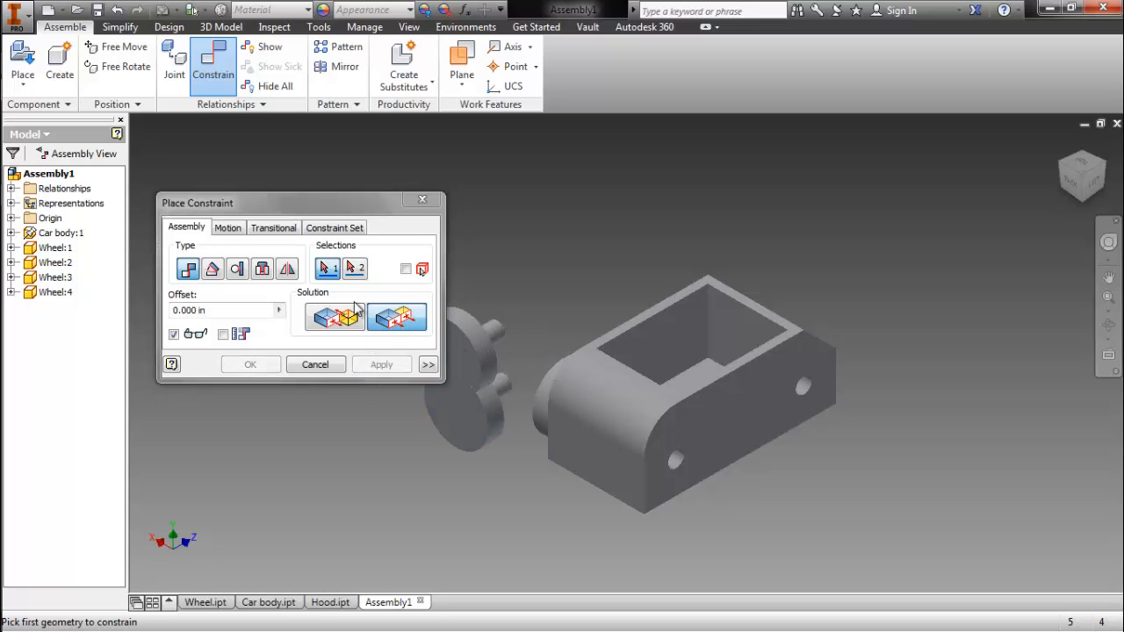
Mate the car body's negative X side face with the inner face of Wheel:1 at 0.000 in offset.
left_click(329, 321)
left_click(684, 425)
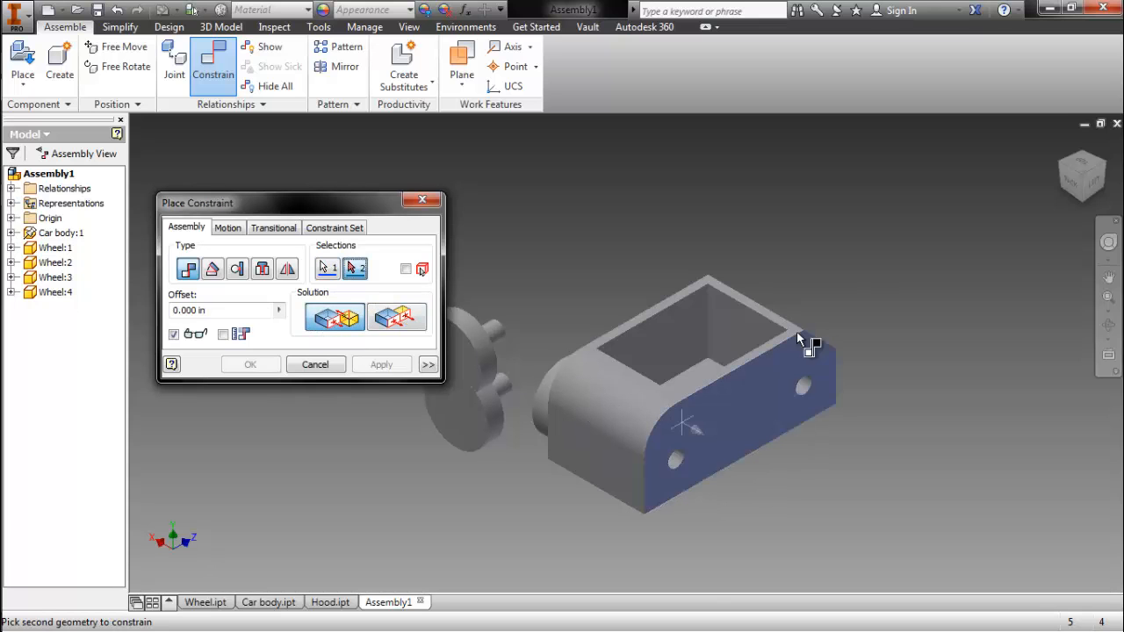
left_click(1087, 162)
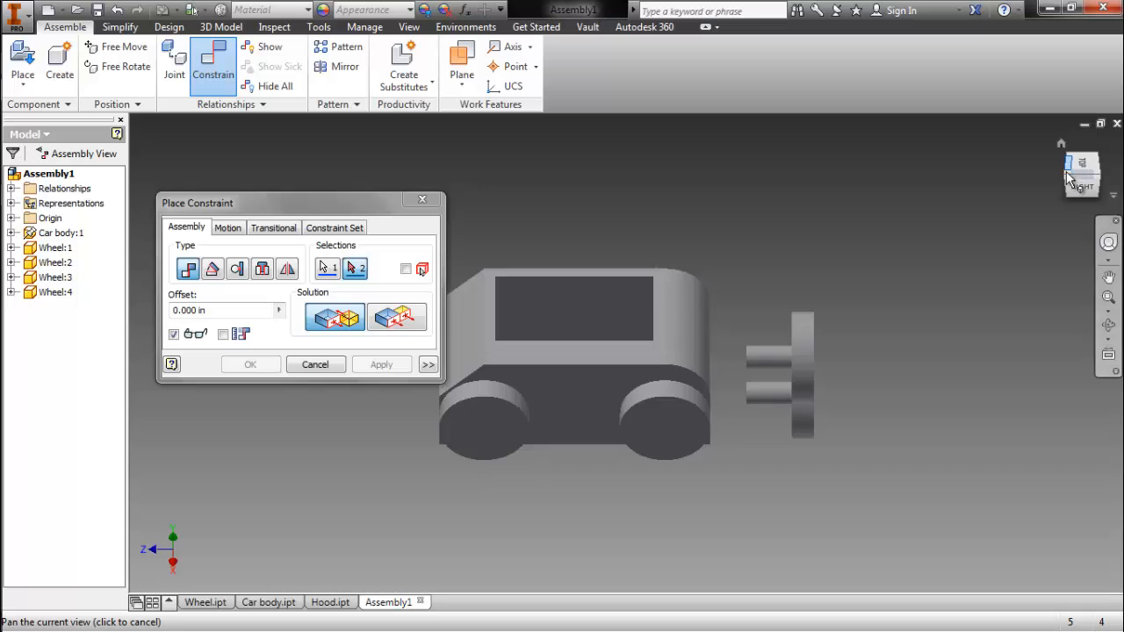
key("F6")
scroll(822, 294, "down", 5)
left_click(796, 248)
scroll(764, 281, "up", 4)
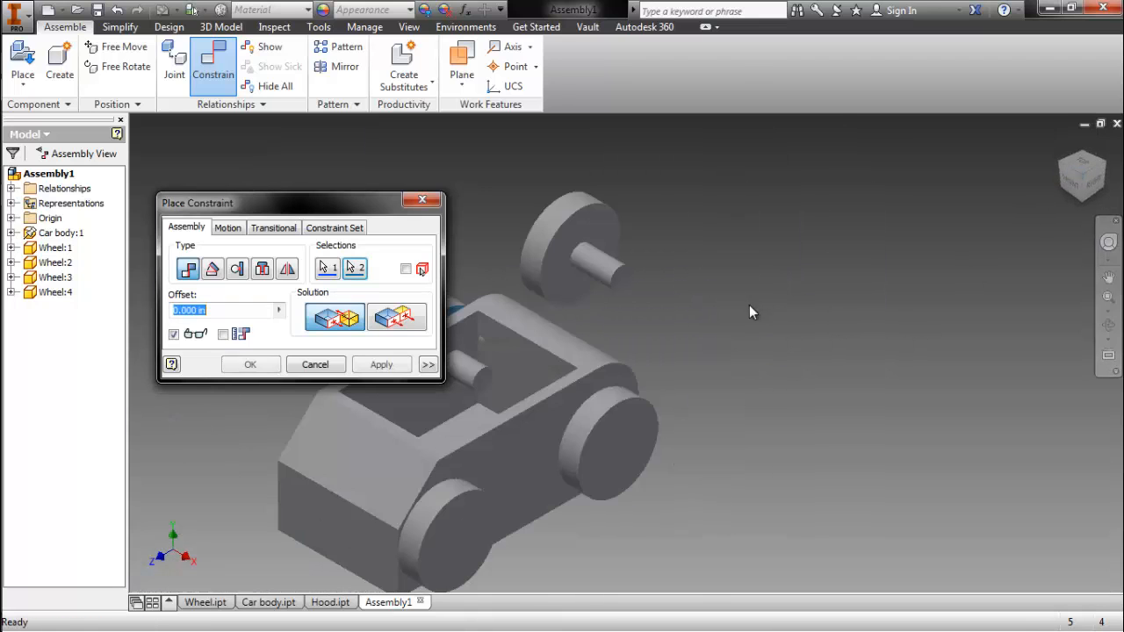
left_click(389, 365)
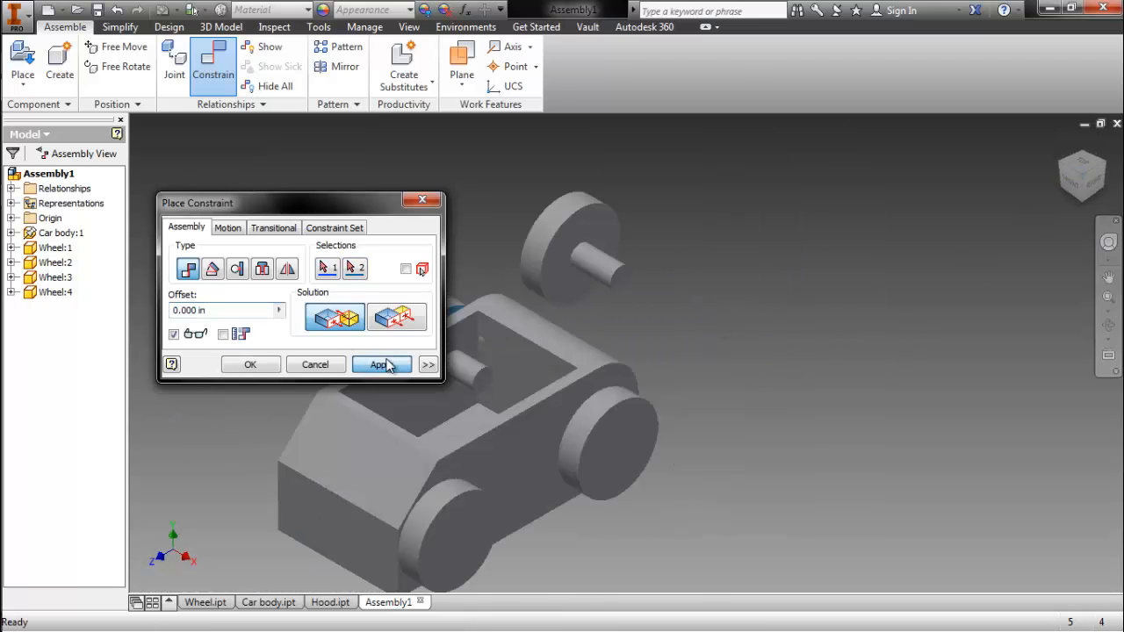
left_click(432, 202)
Move Wheel:1 and Wheel:4 below the car body on its negative X side, clear of both axle holes.
left_click_drag(457, 305, 475, 260)
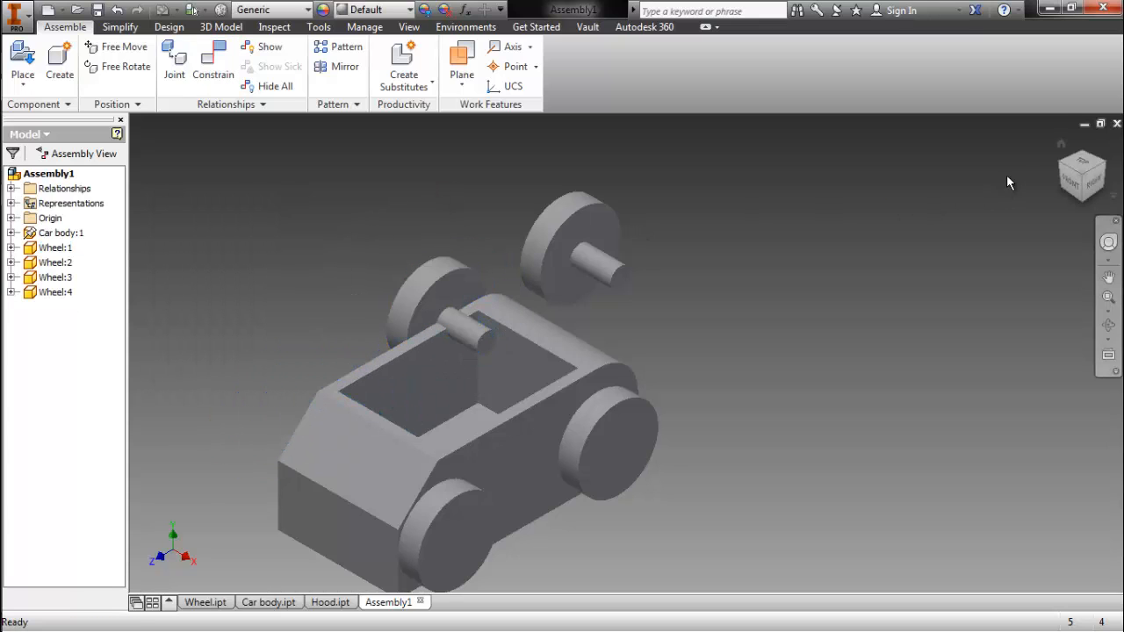
left_click(1061, 144)
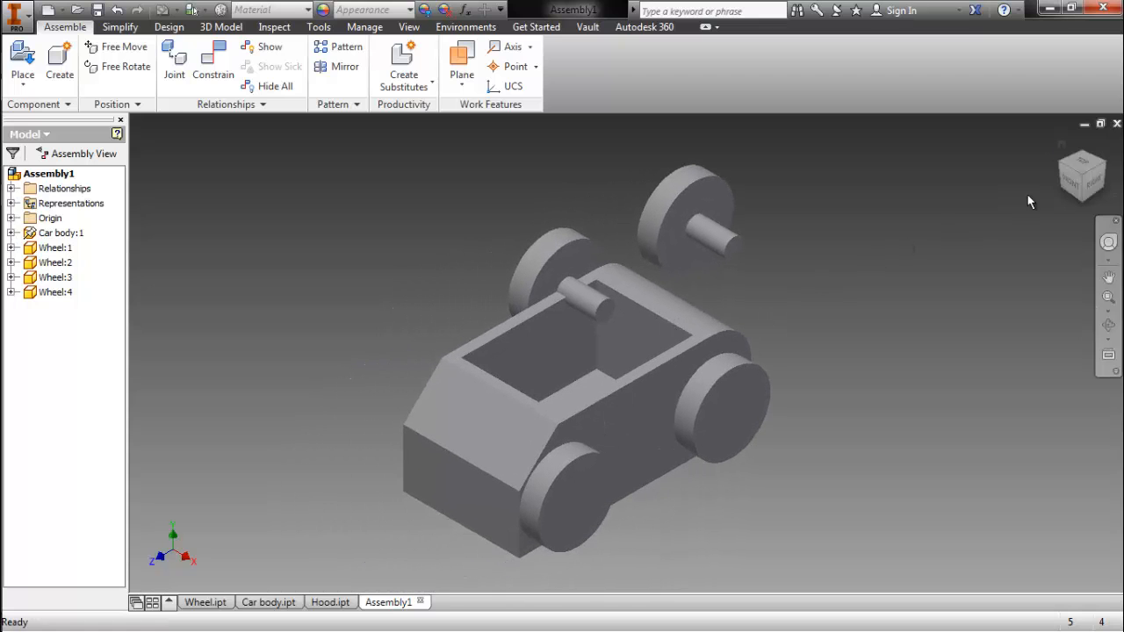
left_click(1073, 169)
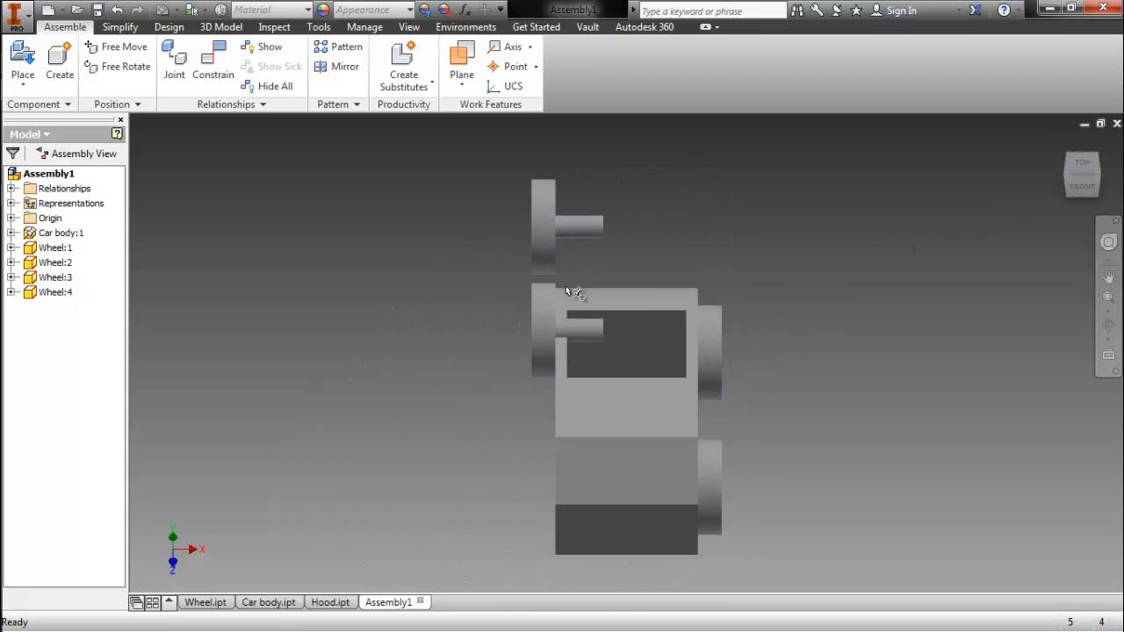
left_click(1066, 174)
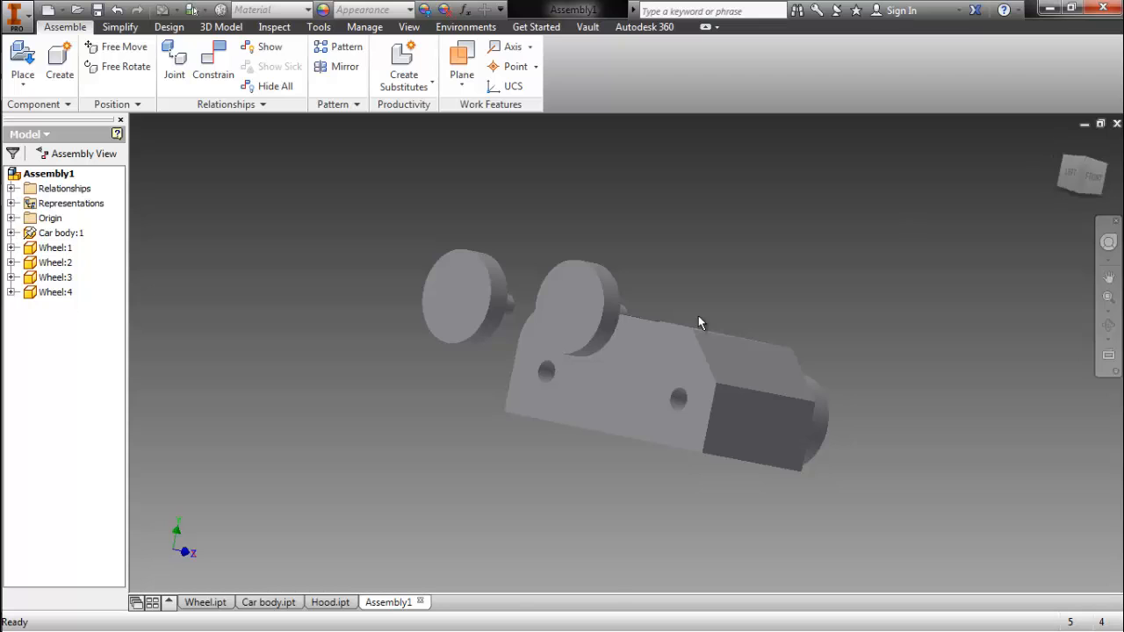
left_click_drag(541, 313, 527, 497)
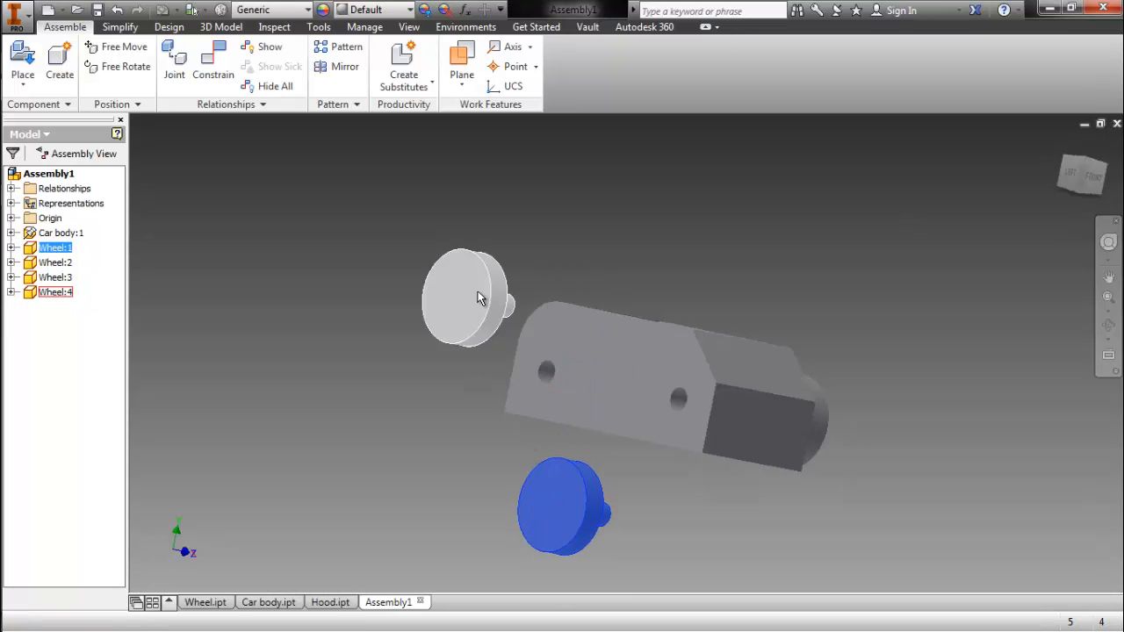
left_click_drag(479, 299, 405, 465)
double_click(404, 465)
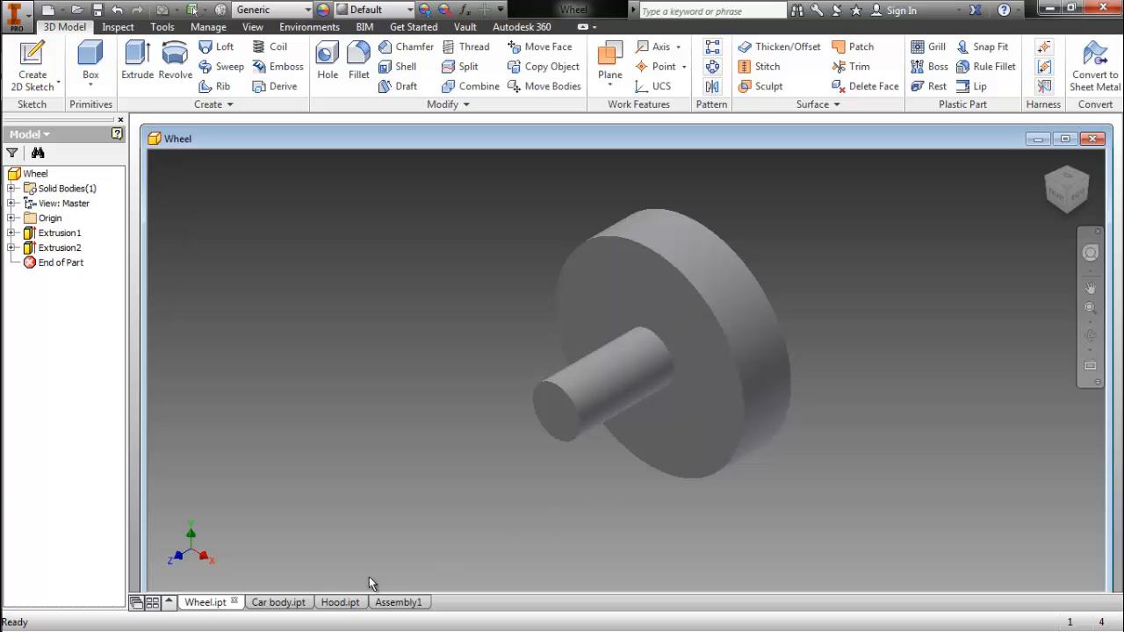
left_click(404, 606)
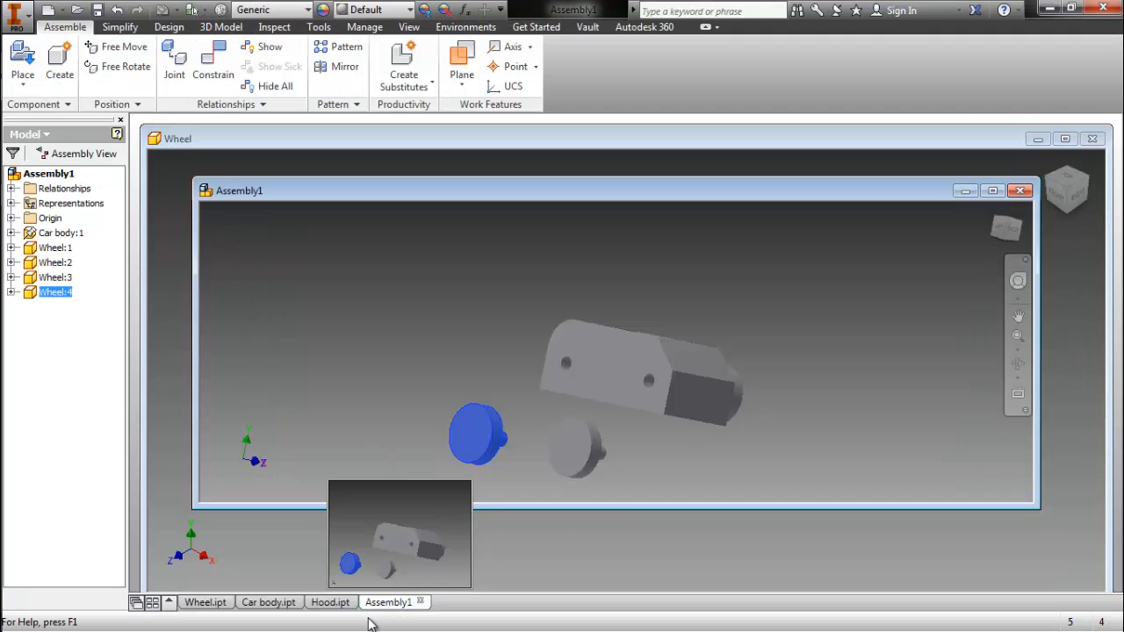
left_click(992, 190)
right_click_drag(547, 506, 490, 523)
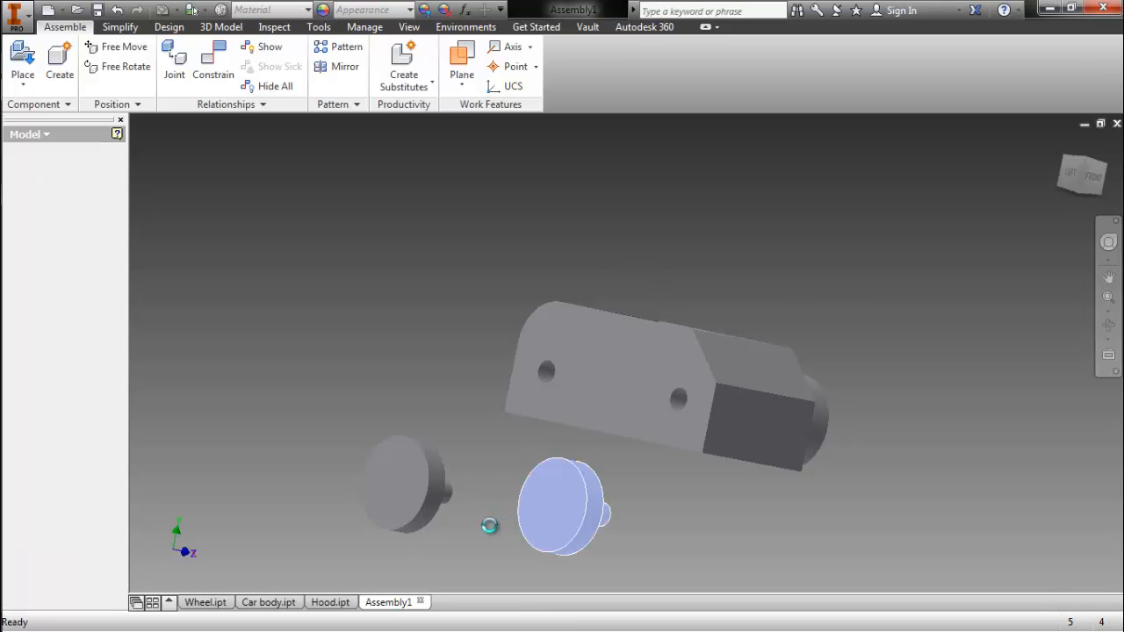
Mate the axle axis of the loose wheel nearest the car body with the front axle hole axis at 0.000 in offset.
left_click(391, 603)
left_click(992, 191)
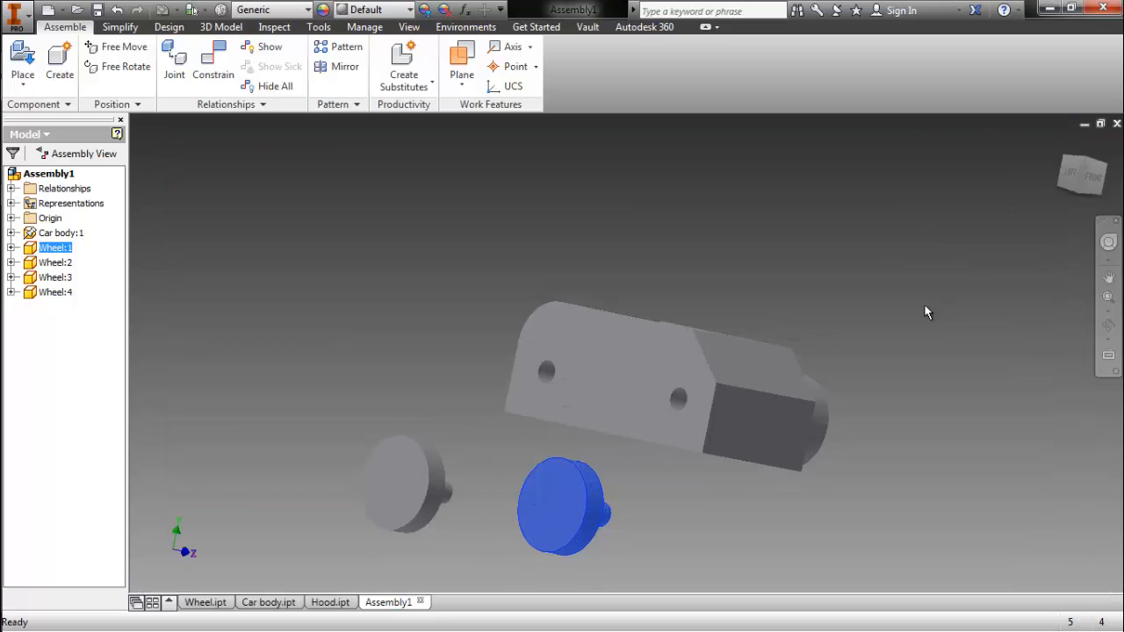
left_click(1096, 166)
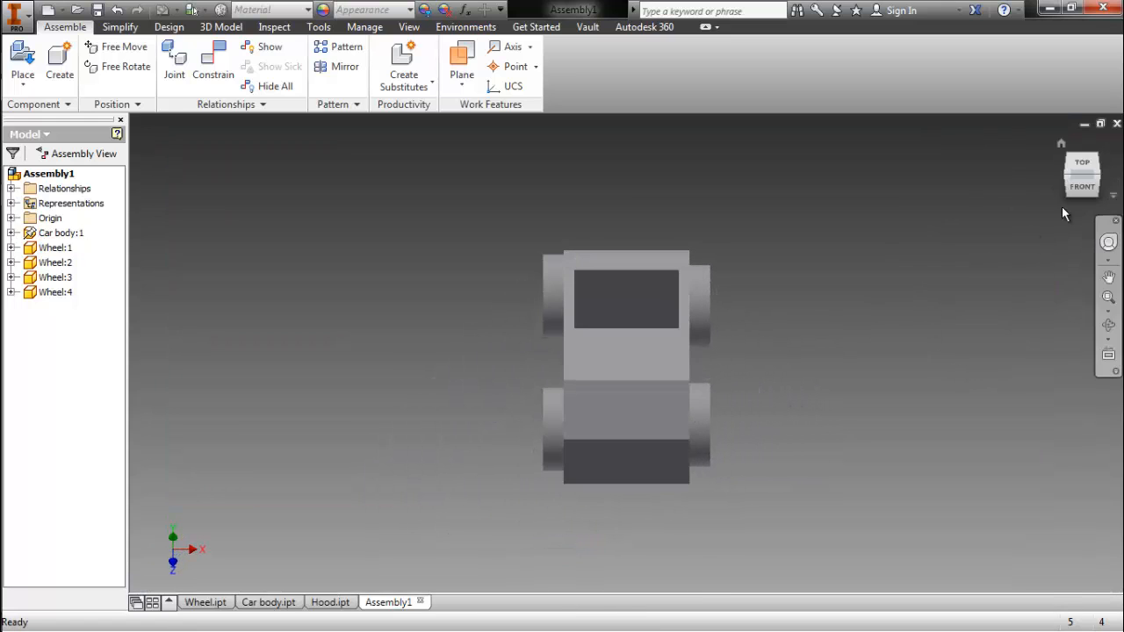
left_click(1086, 179)
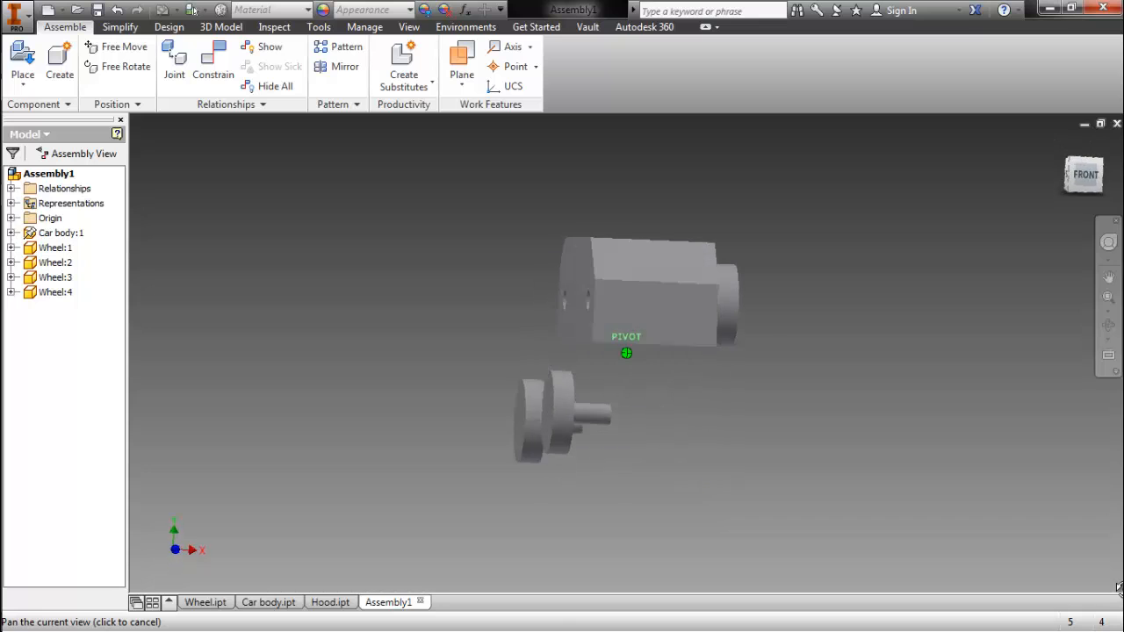
right_click(876, 369)
left_click(938, 204)
scroll(632, 442, "up", 3)
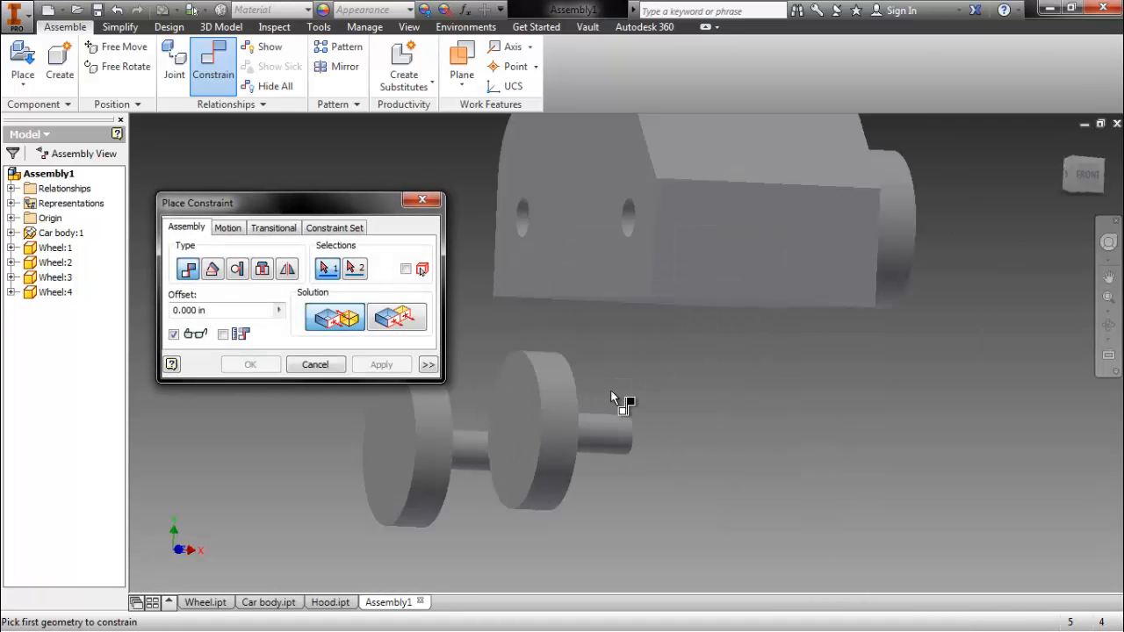
left_click(596, 447)
scroll(633, 211, "up", 3)
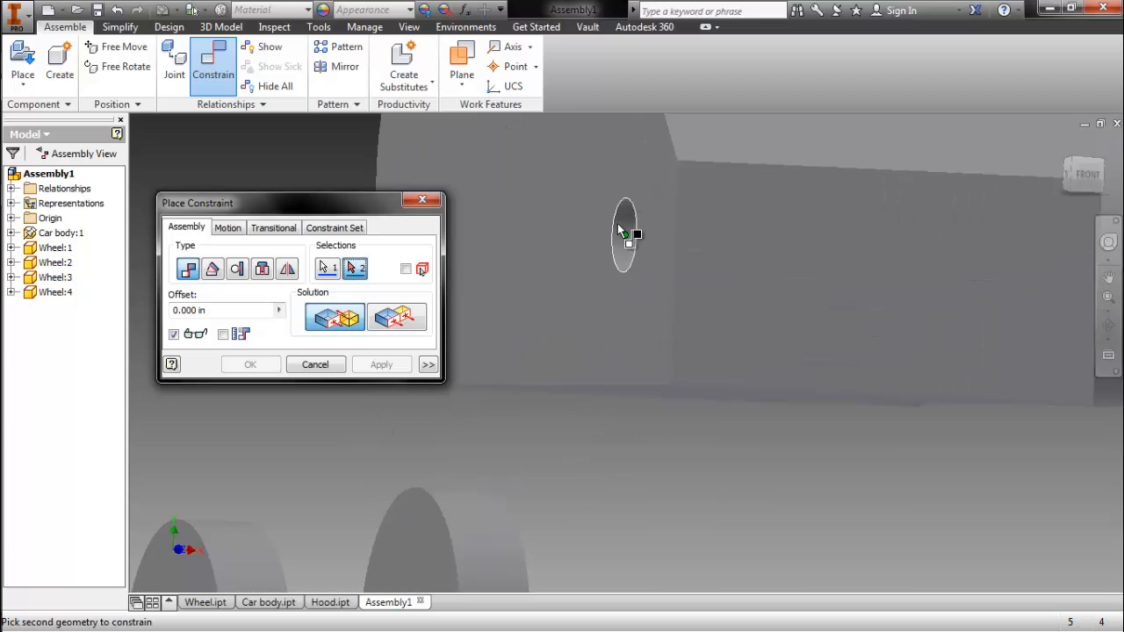
left_click(628, 234)
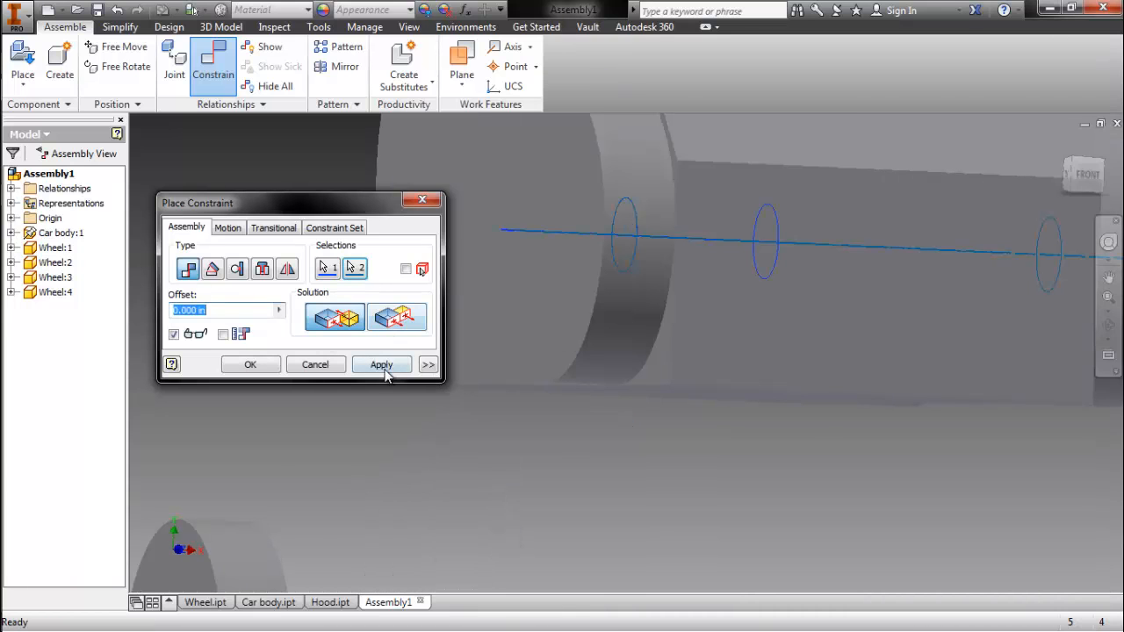
left_click(381, 364)
Mate the last loose wheel's axle axis with the car body's rear axle hole axis at 0.000 in offset.
scroll(413, 478, "down", 3)
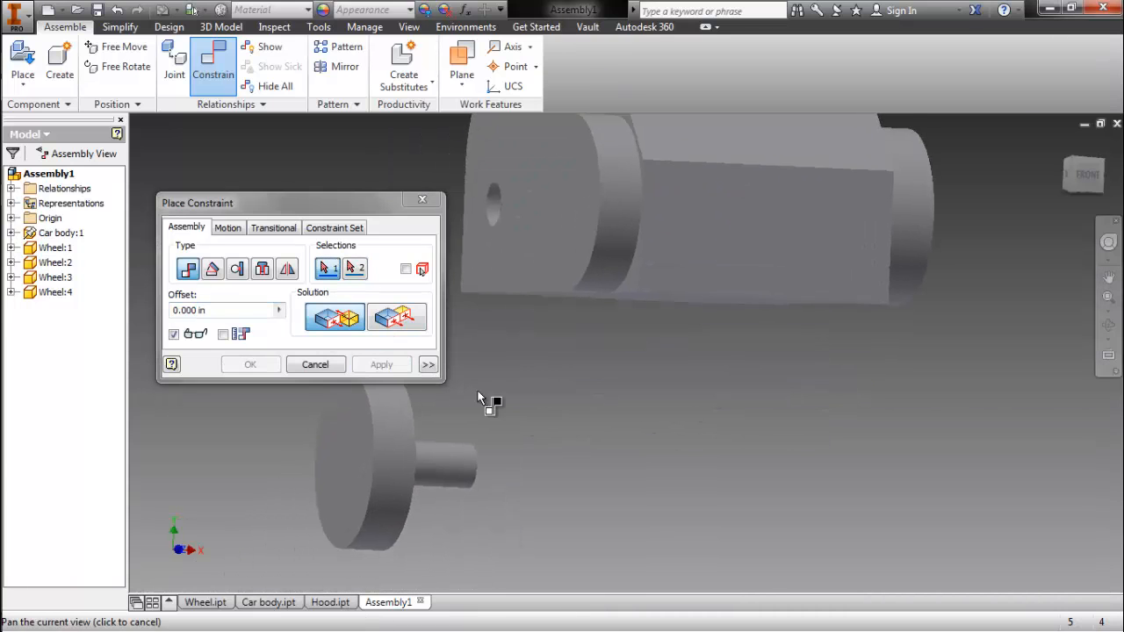
left_click(442, 449)
left_click(503, 204)
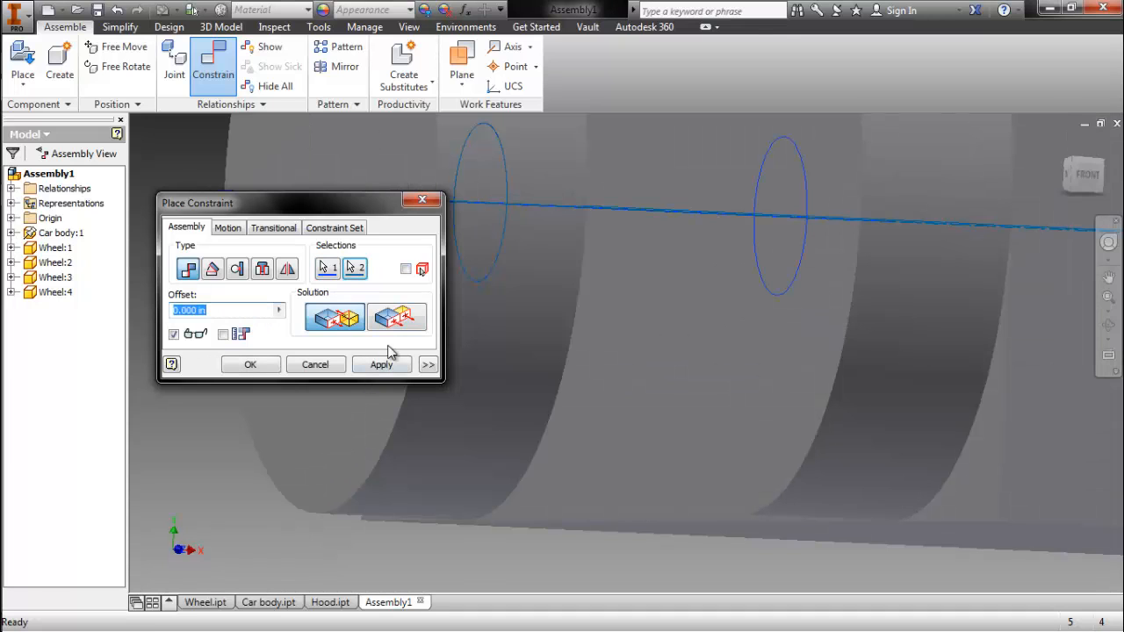
left_click(382, 364)
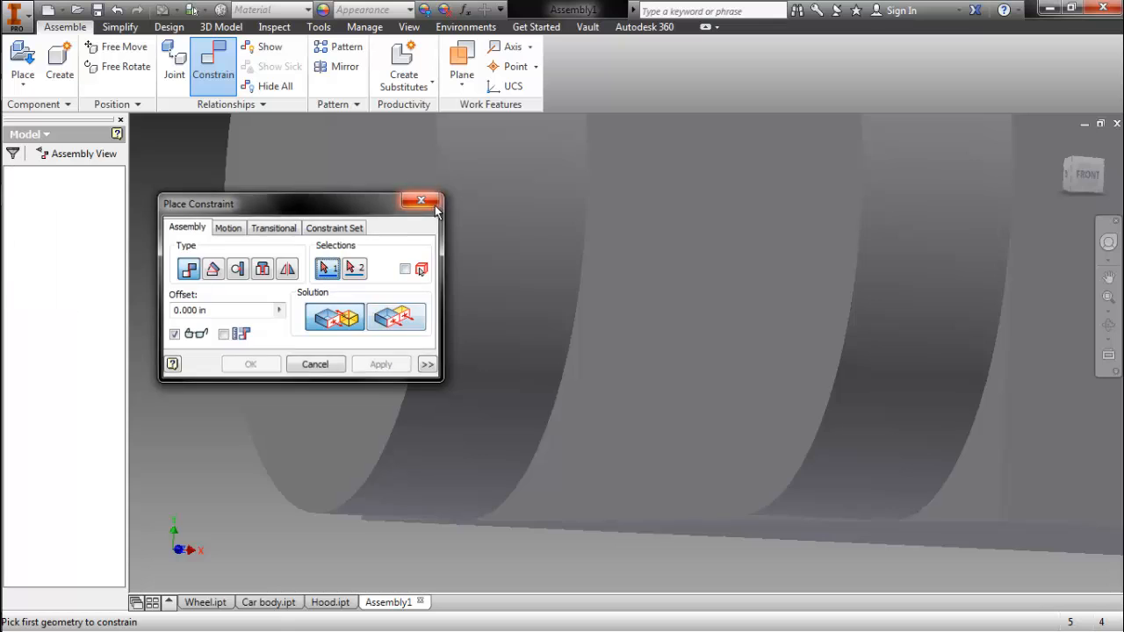
key("Escape")
left_click(1062, 146)
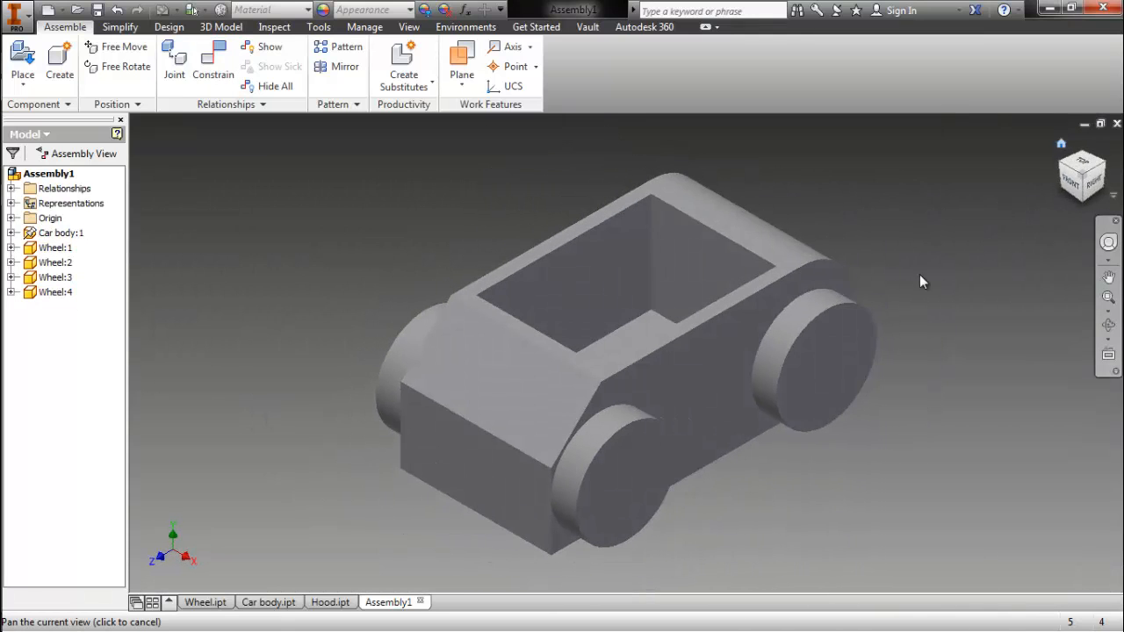
left_click(863, 376)
left_click(946, 336)
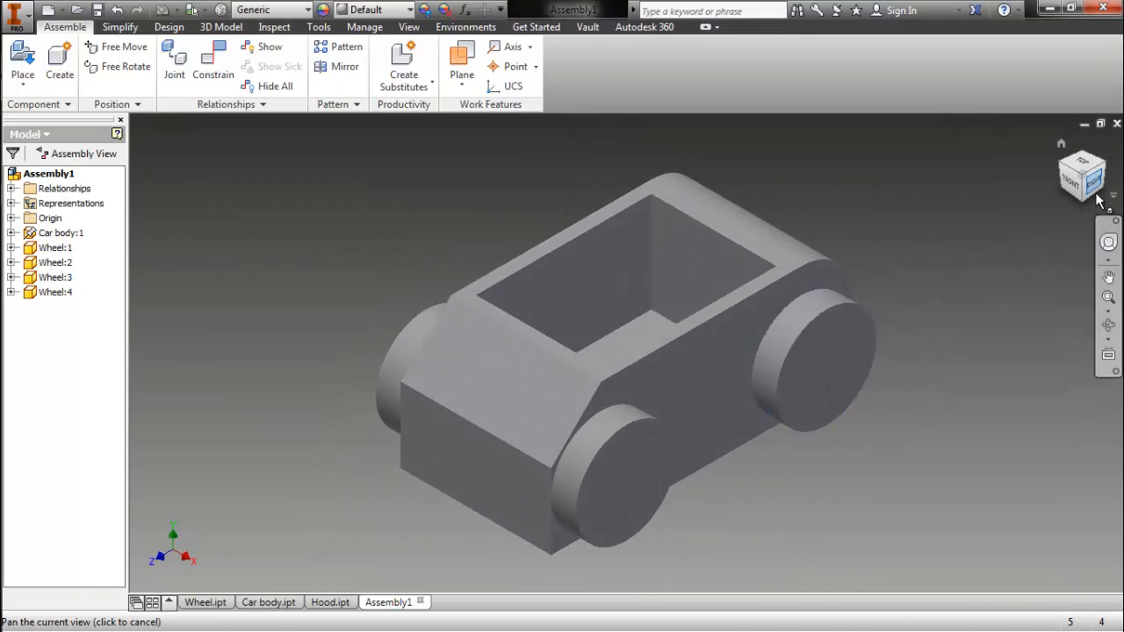
Place one instance of the Hood component in the assembly behind the car body.
mouse_move(1085, 189)
left_mouse_down()
mouse_move(1069, 276)
mouse_move(1089, 369)
mouse_move(1013, 519)
mouse_move(1038, 565)
mouse_move(181, 150)
mouse_move(128, 275)
mouse_move(1094, 225)
mouse_move(1096, 196)
left_mouse_up()
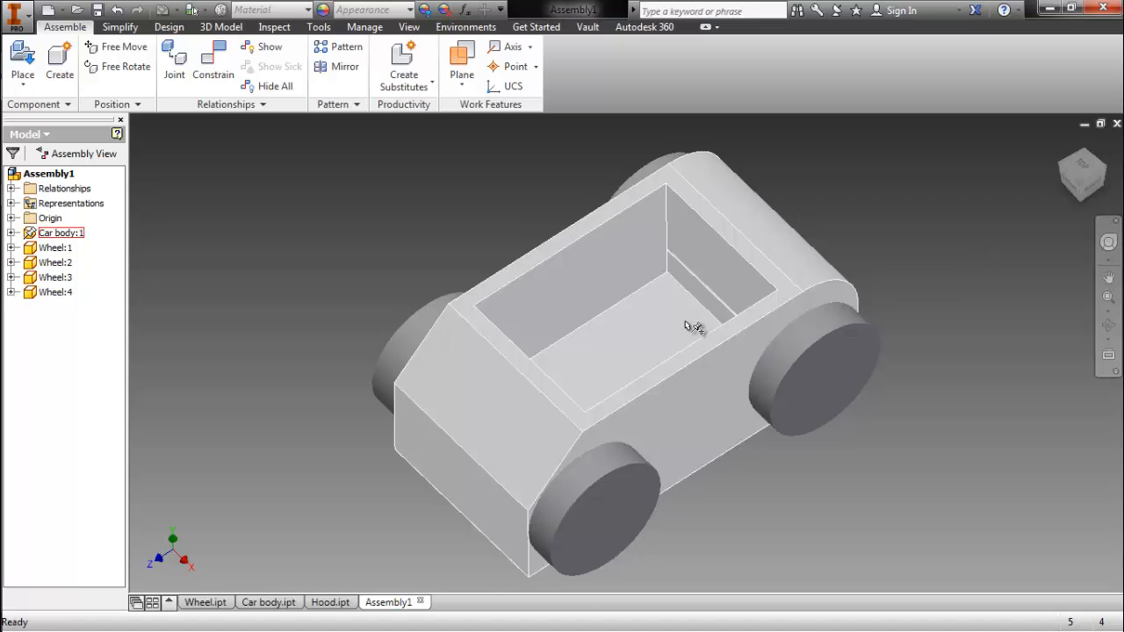
right_click(876, 179)
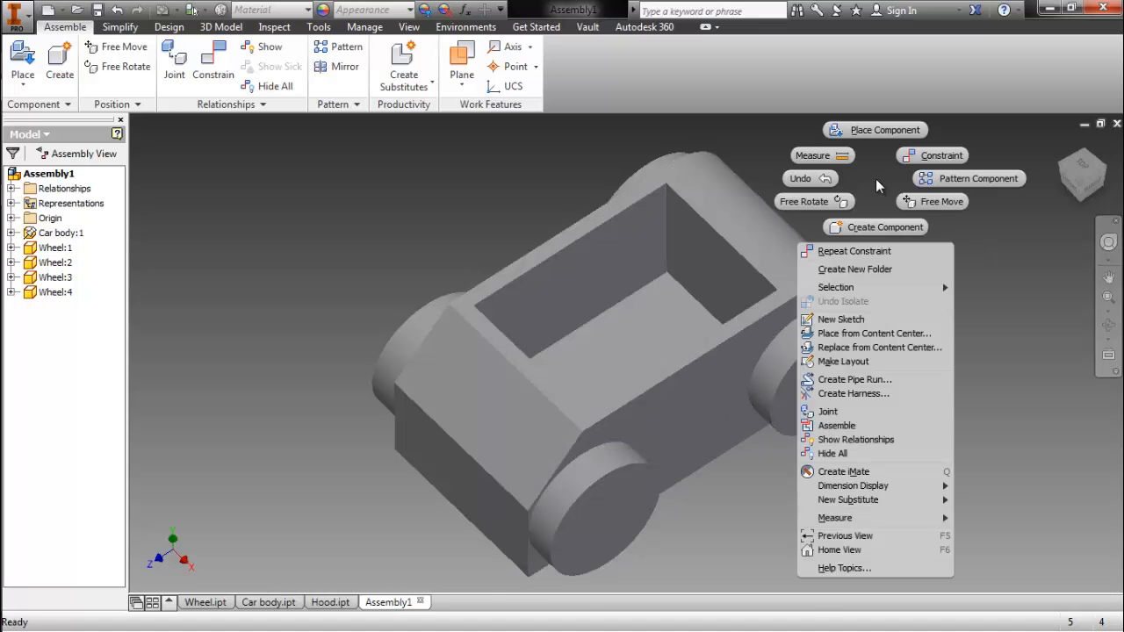
left_click(878, 132)
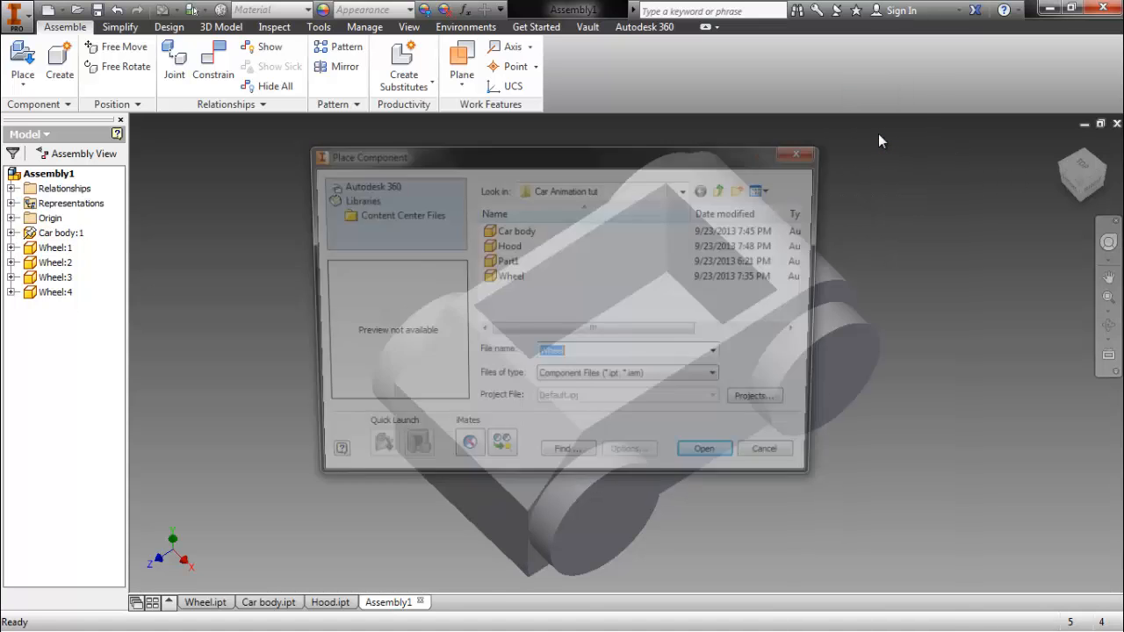
left_click(523, 247)
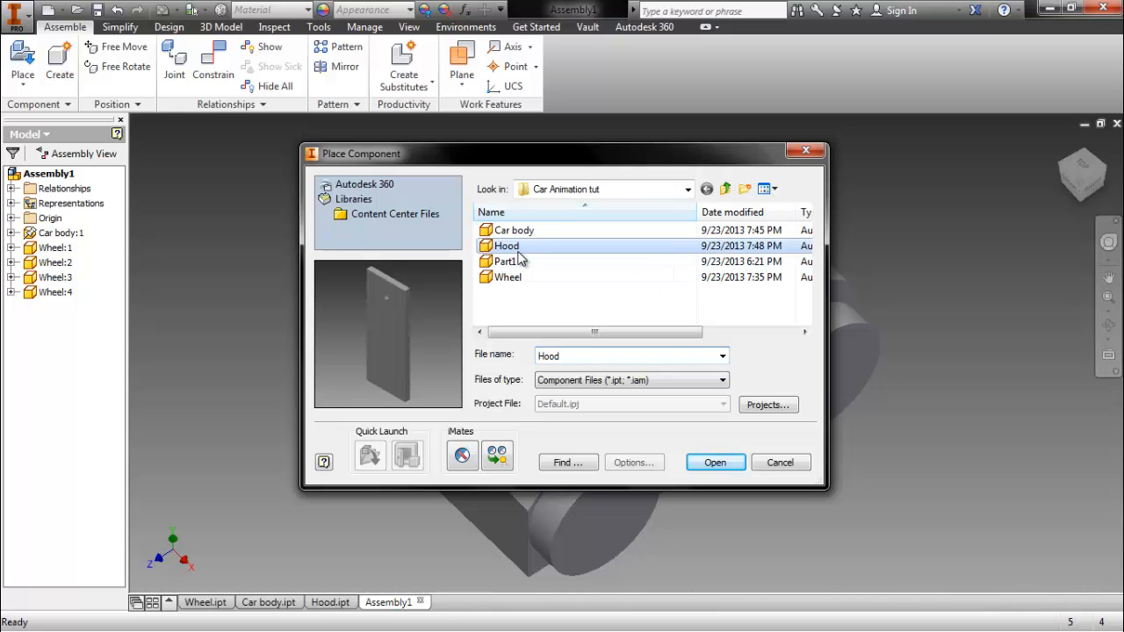
left_click(714, 463)
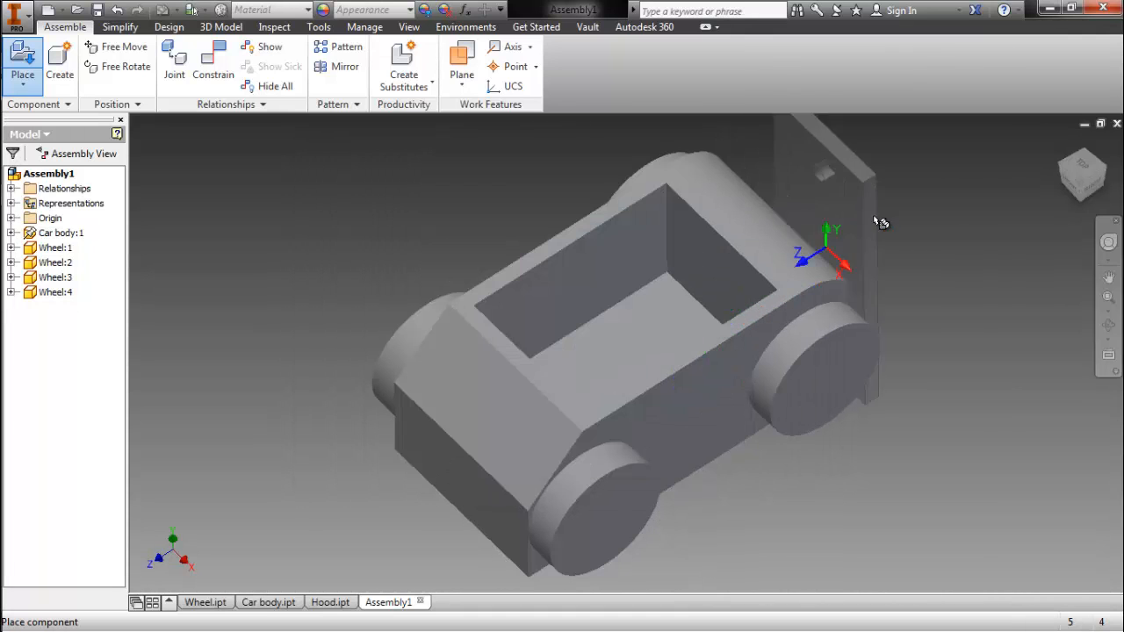
left_click(936, 226)
key("Escape")
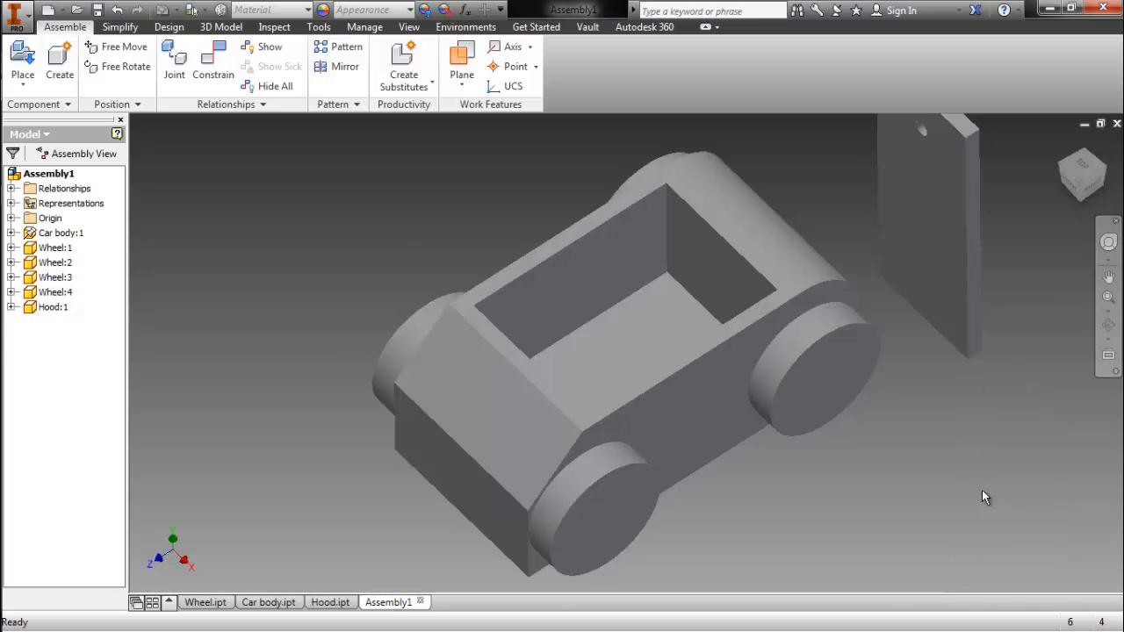
Mate the rear top edge of the car body's opening with the bottom front edge of the hood at 0.000 in offset.
scroll(982, 490, "down", 3)
middle_click_drag(1071, 455, 863, 480)
scroll(647, 351, "up", 5)
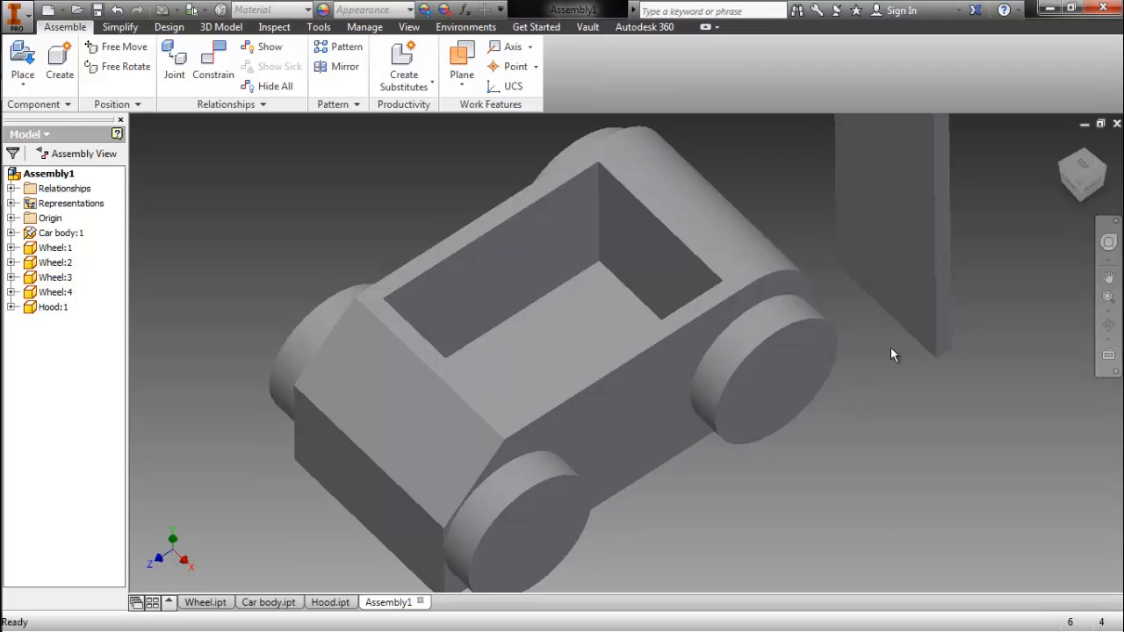
right_click(877, 448)
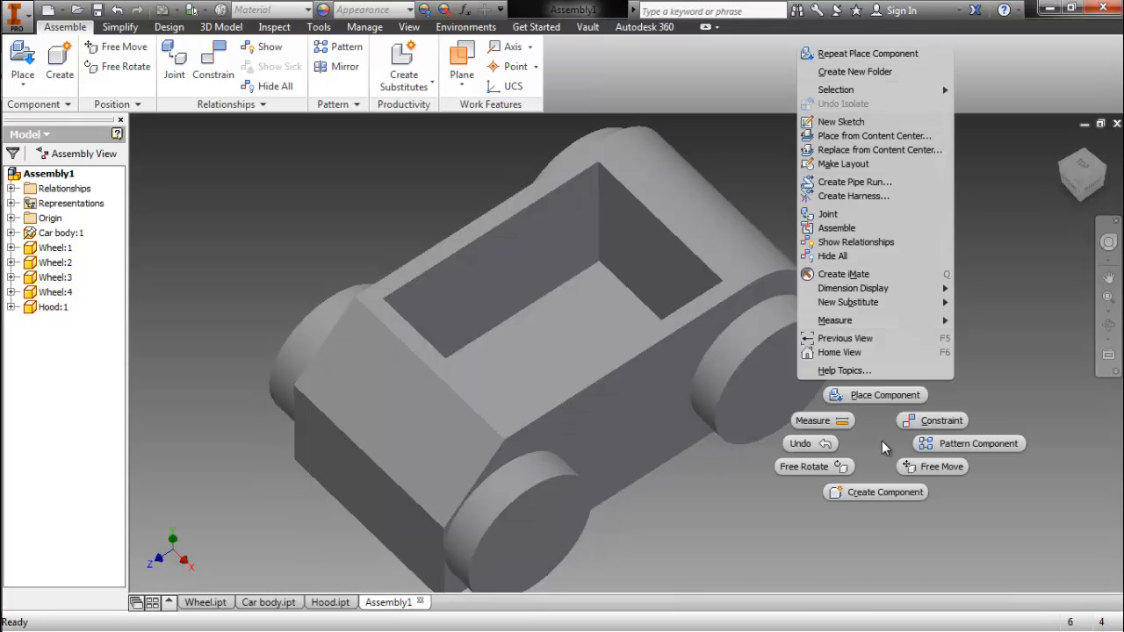
left_click(907, 427)
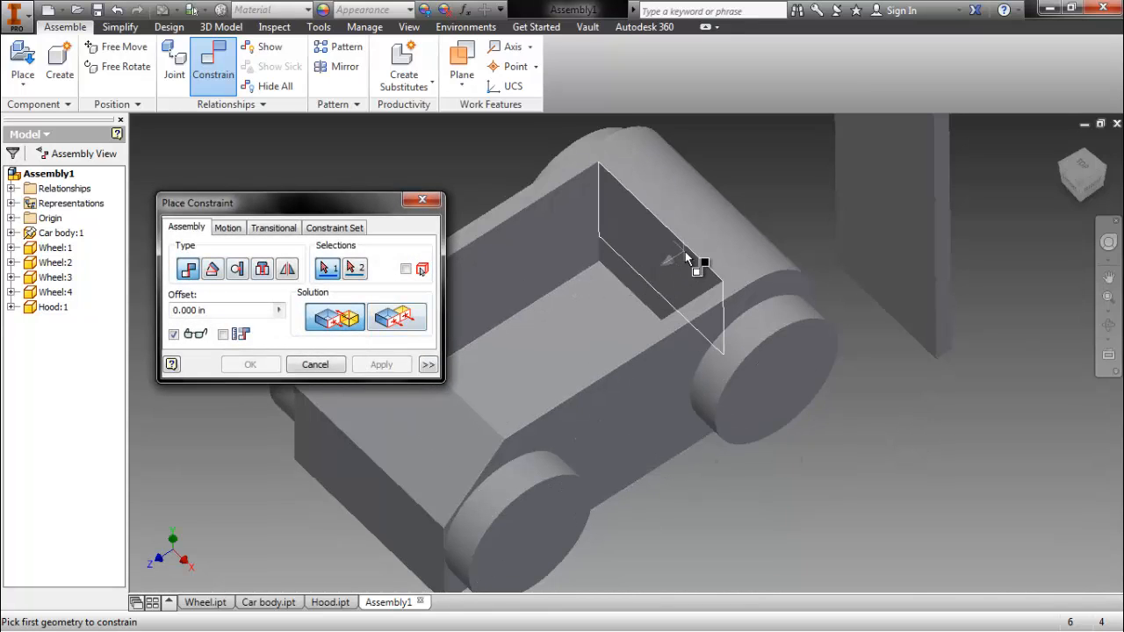
scroll(696, 256, "up", 3)
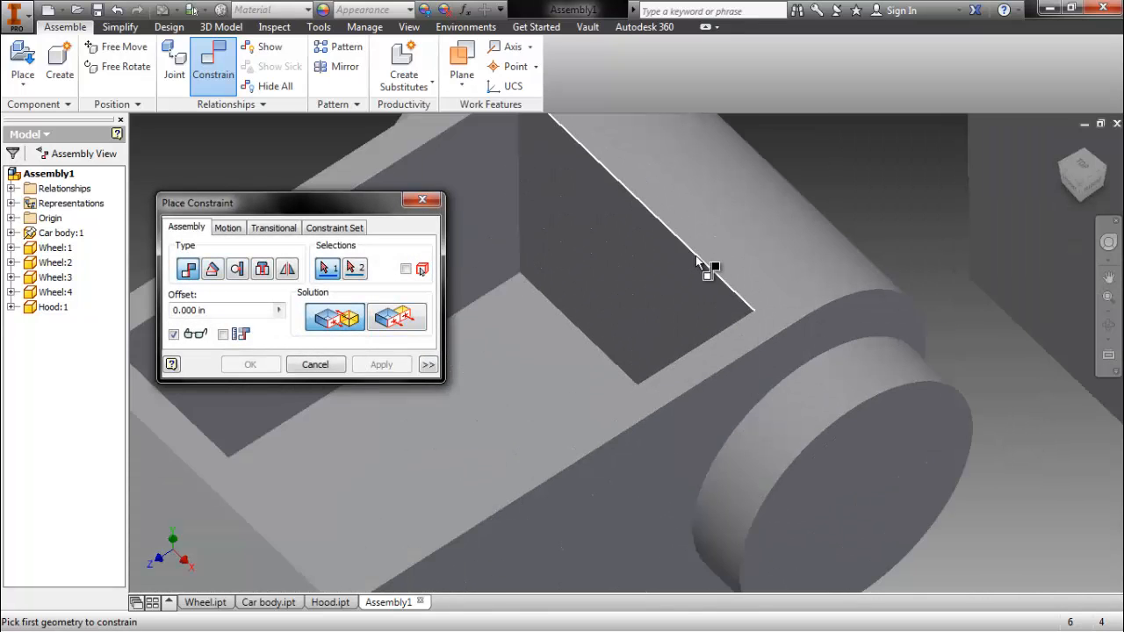
left_click(696, 256)
scroll(695, 255, "down", 3)
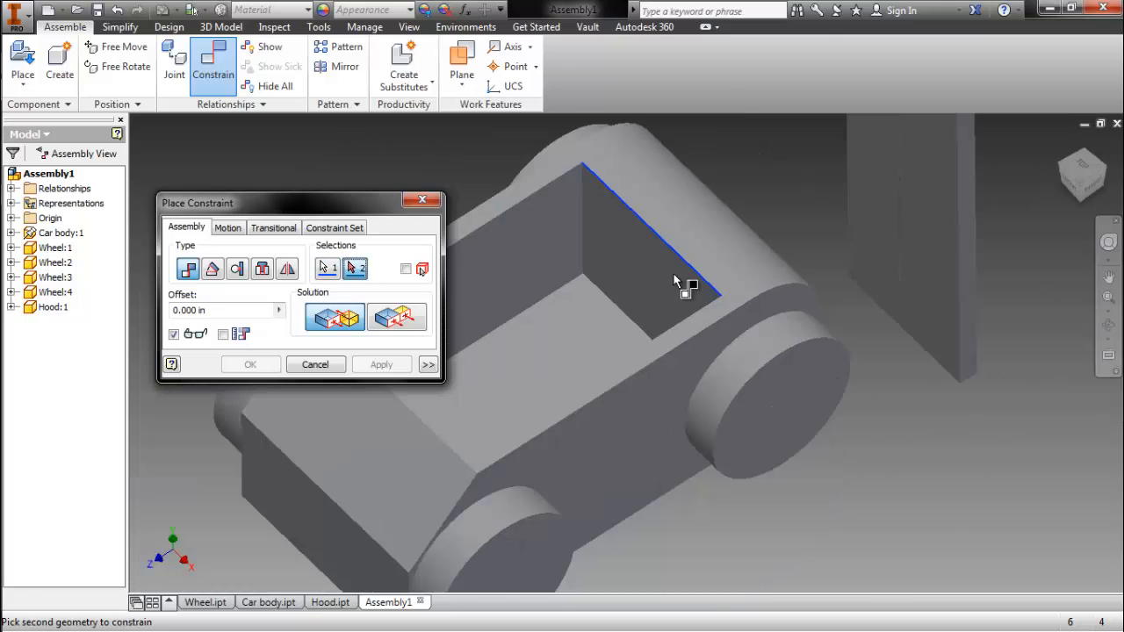
middle_click_drag(677, 276, 768, 446)
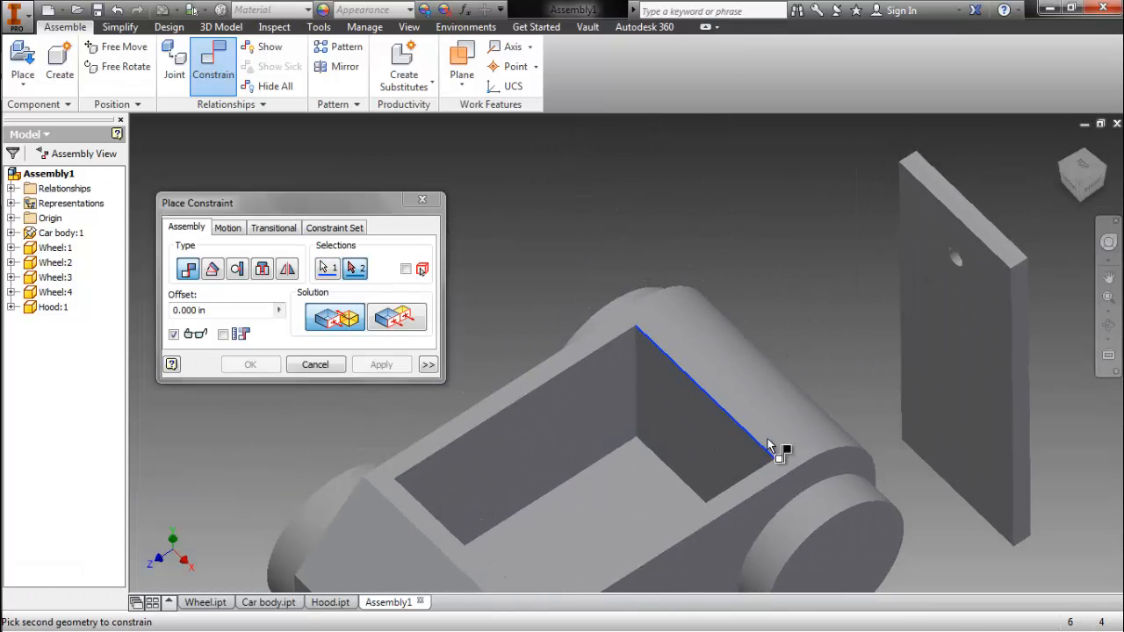
left_click(984, 511)
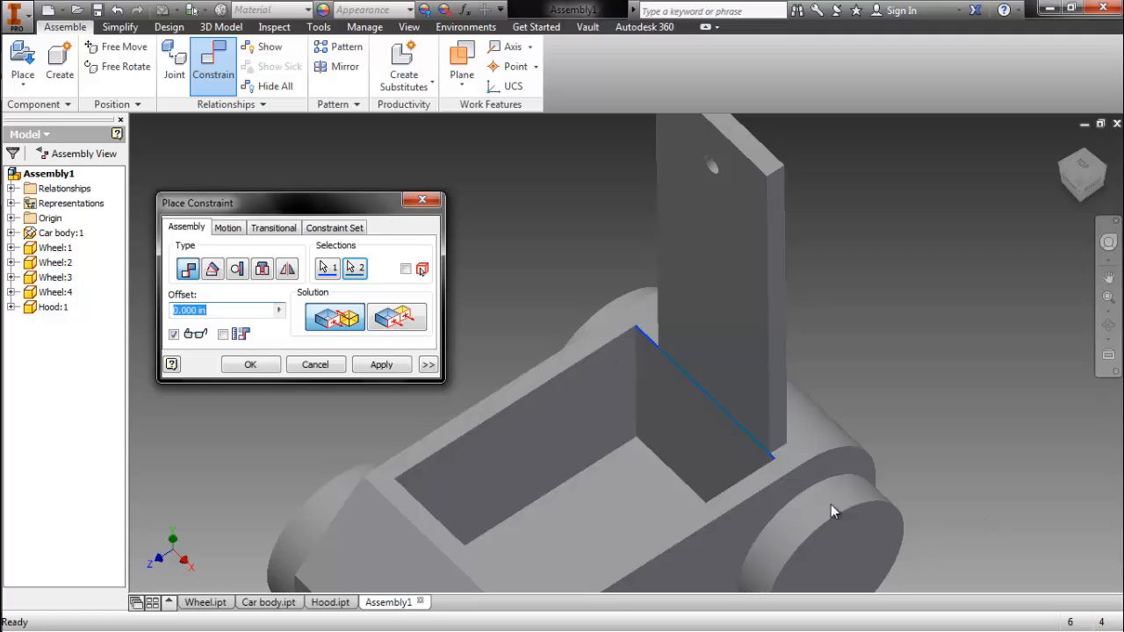
left_click(384, 368)
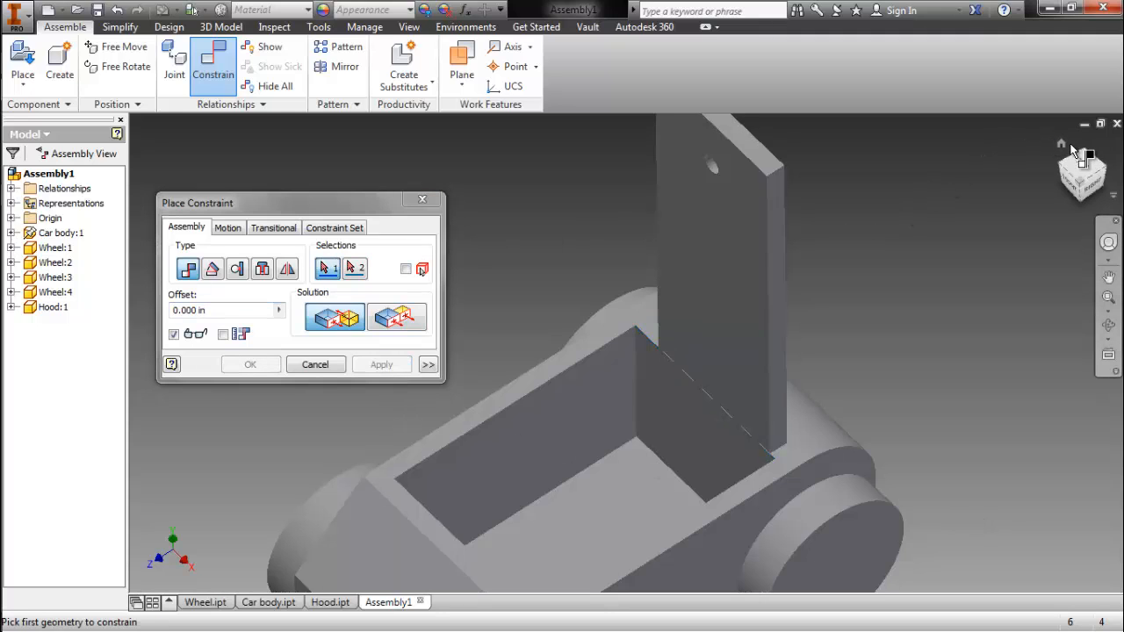
left_click(1064, 143)
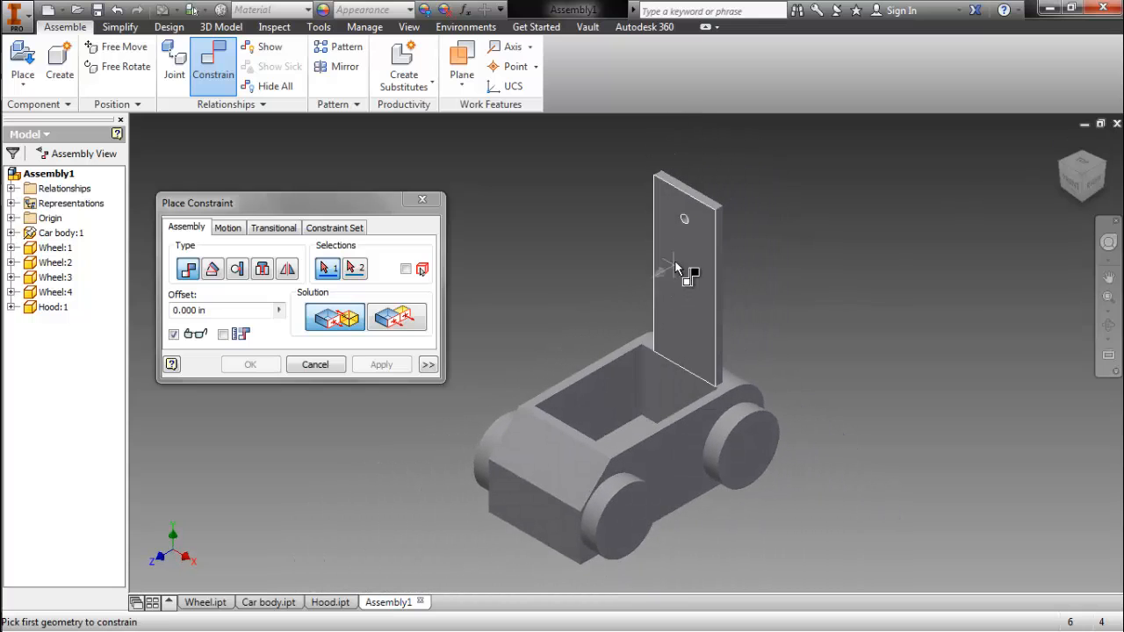
left_click(422, 200)
Tilt the hood forward over the opening about its hinge edge and slide it to the middle of the car body's width.
left_click_drag(723, 243, 771, 274)
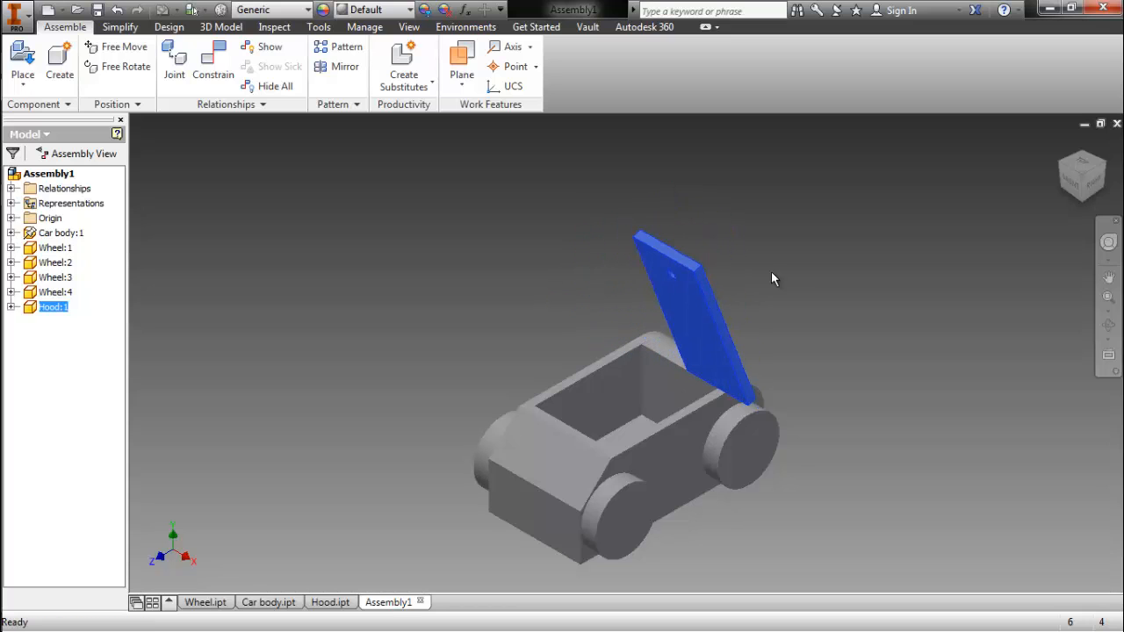
left_click(771, 274)
left_click(1072, 181)
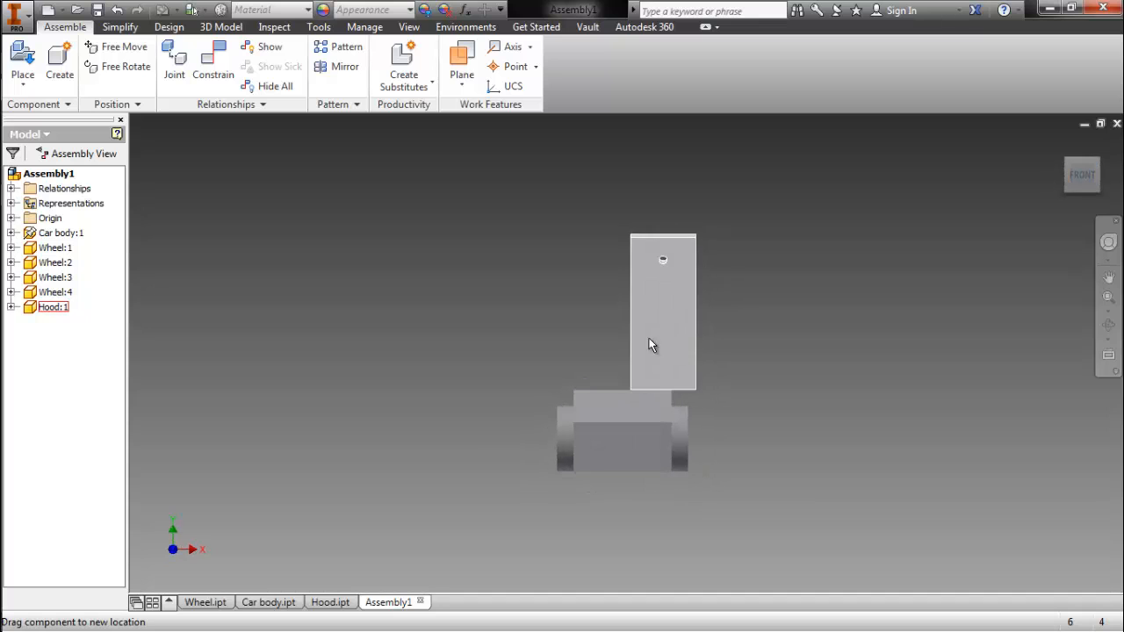
mouse_move(649, 339)
left_mouse_down()
mouse_move(567, 339)
mouse_move(723, 314)
mouse_move(644, 343)
mouse_move(633, 335)
left_mouse_up()
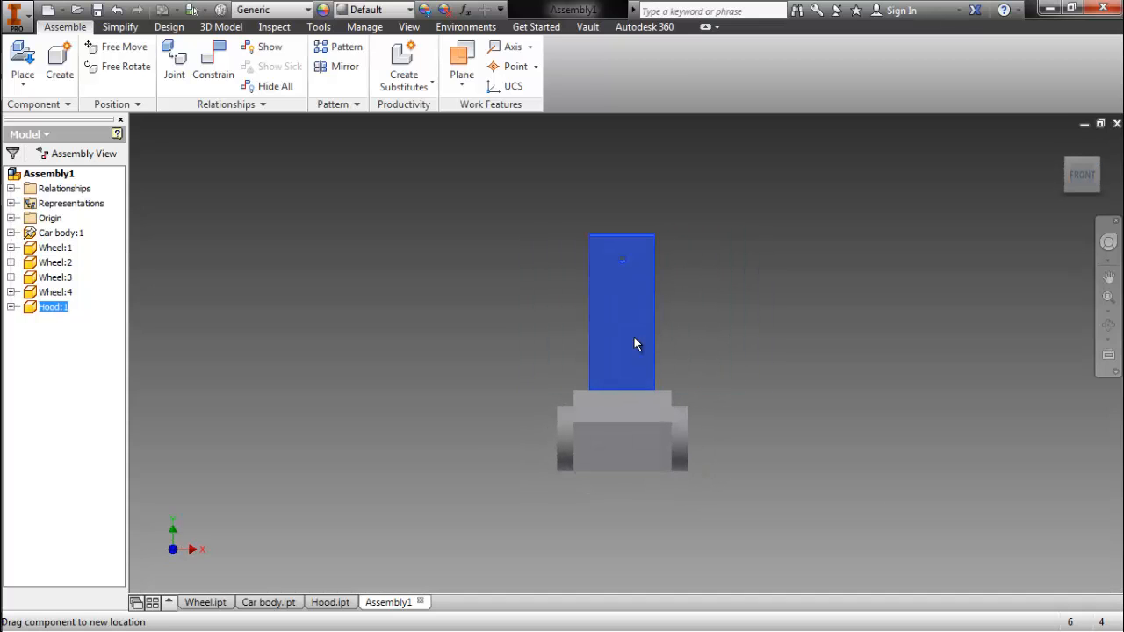
left_click(923, 165)
left_click(1061, 146)
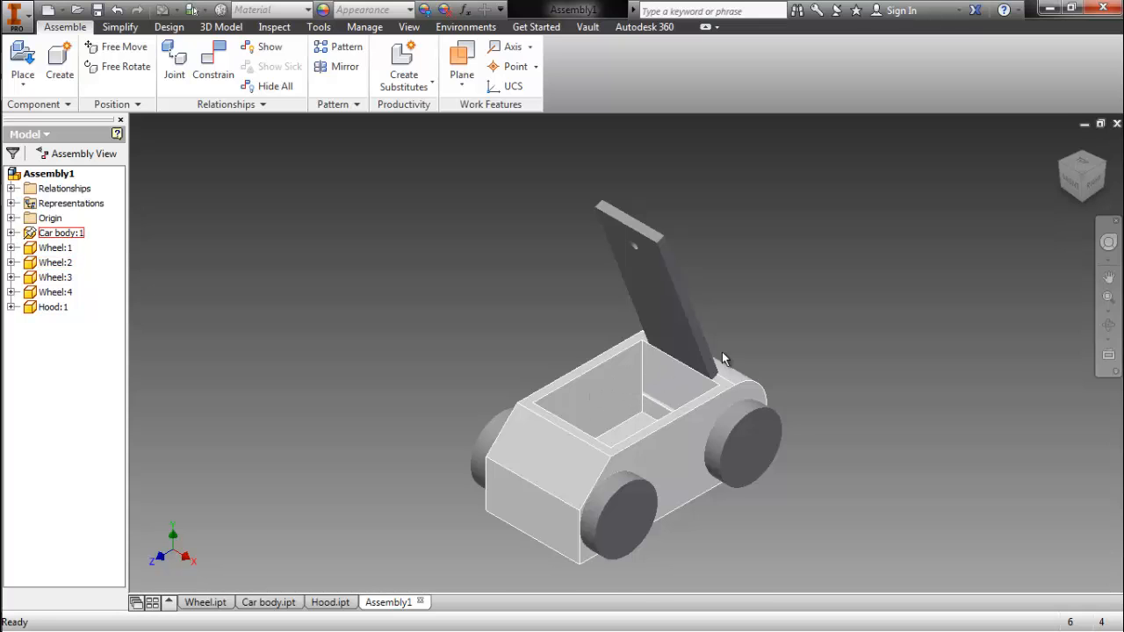
left_click(1081, 159)
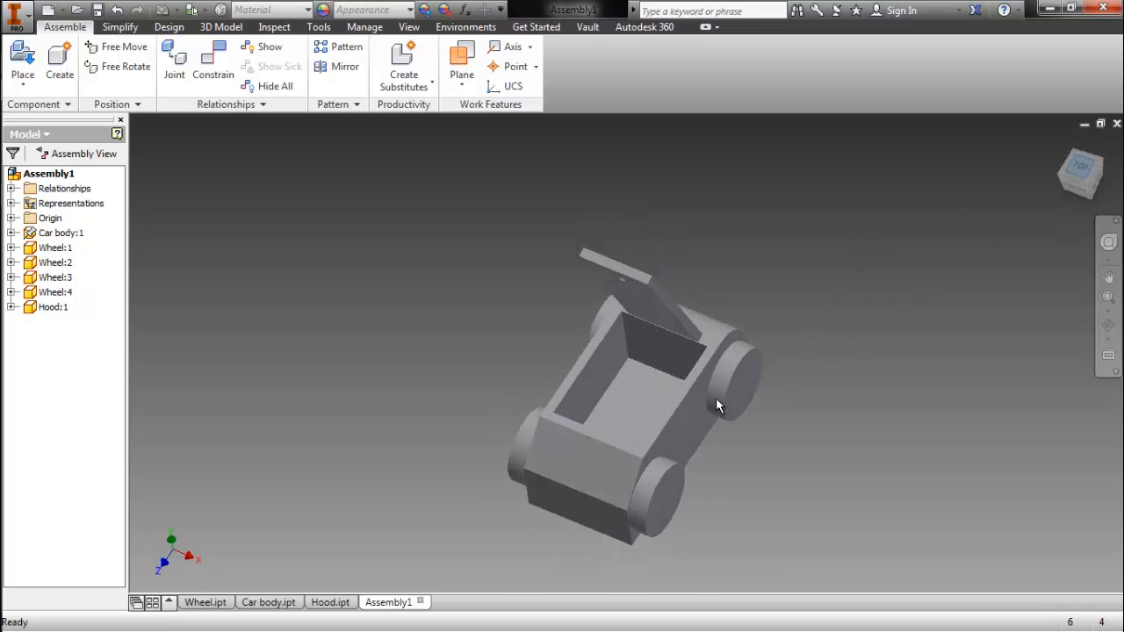
left_click_drag(627, 359, 627, 377)
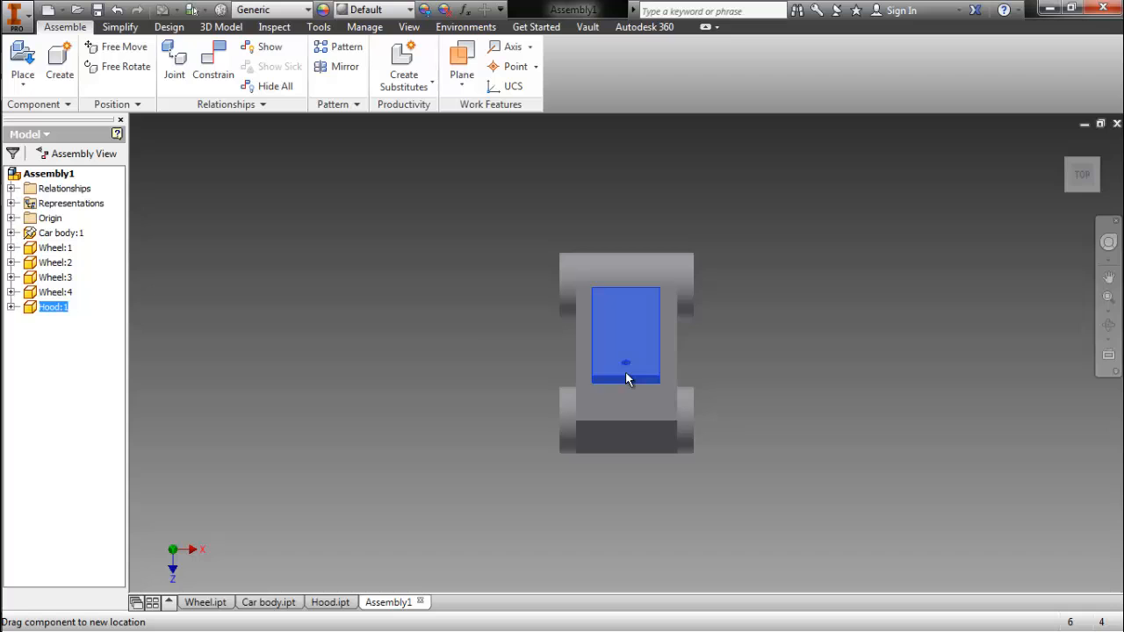
left_click(432, 297)
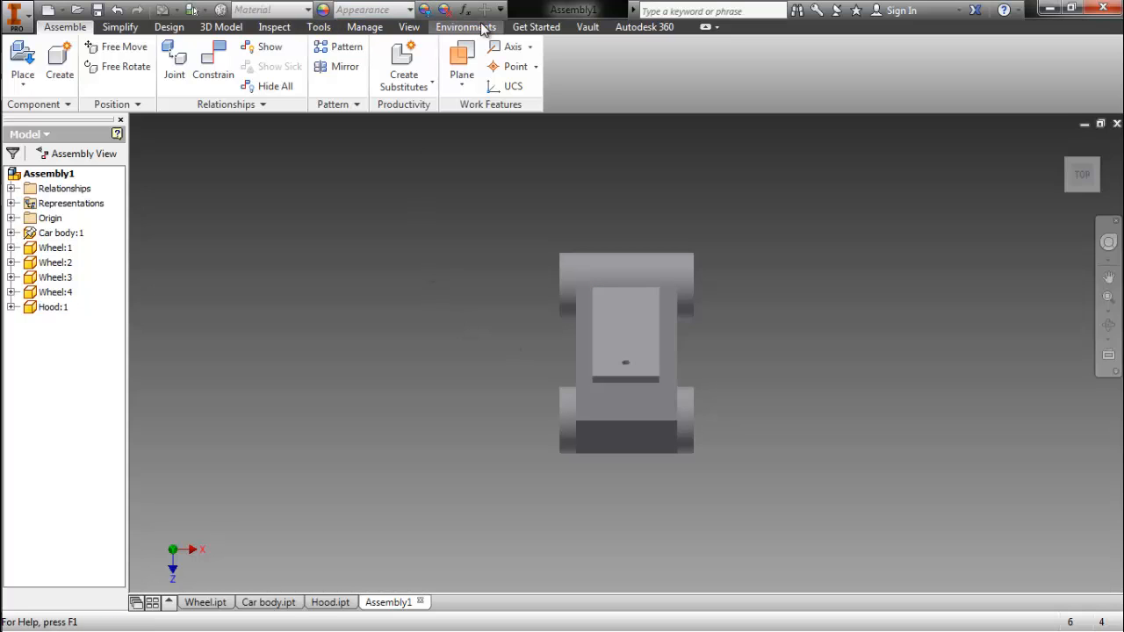
Set the assembly's visual style to Shaded with Edges.
left_click(409, 26)
left_click(206, 86)
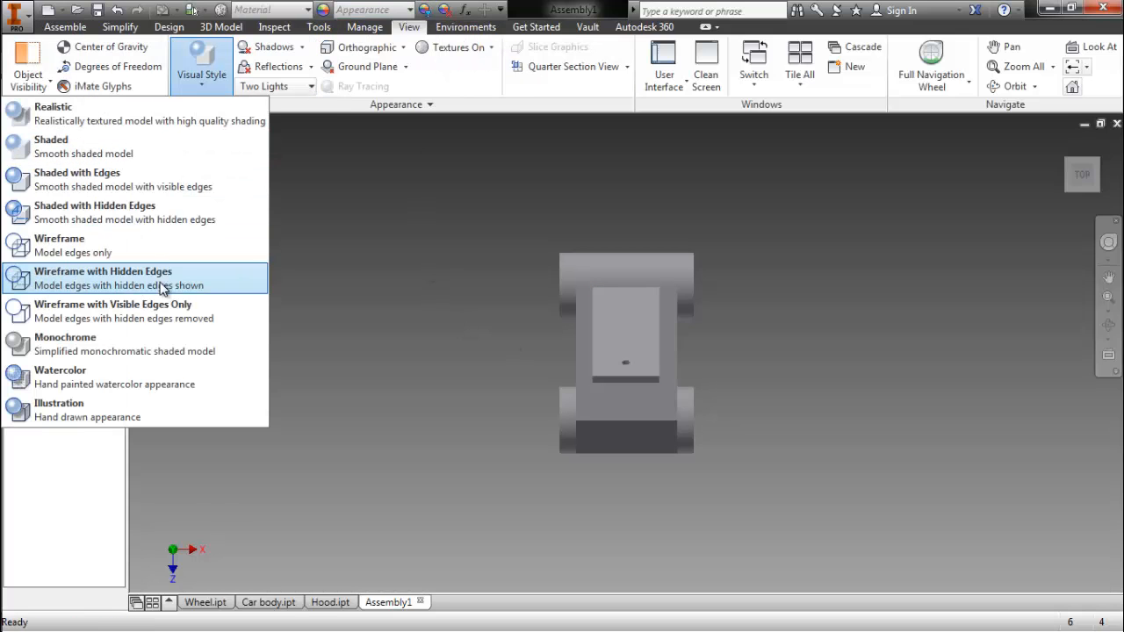
left_click(160, 183)
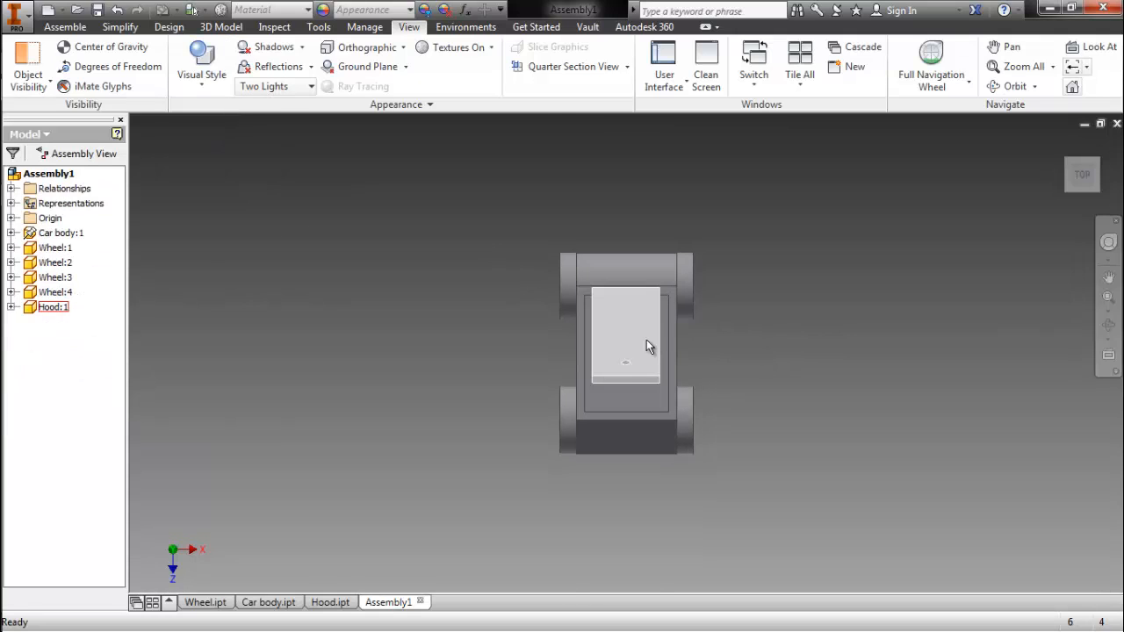
Swing the hood down over the car body's opening and back up to compare its size with the opening.
left_click_drag(645, 343, 646, 436)
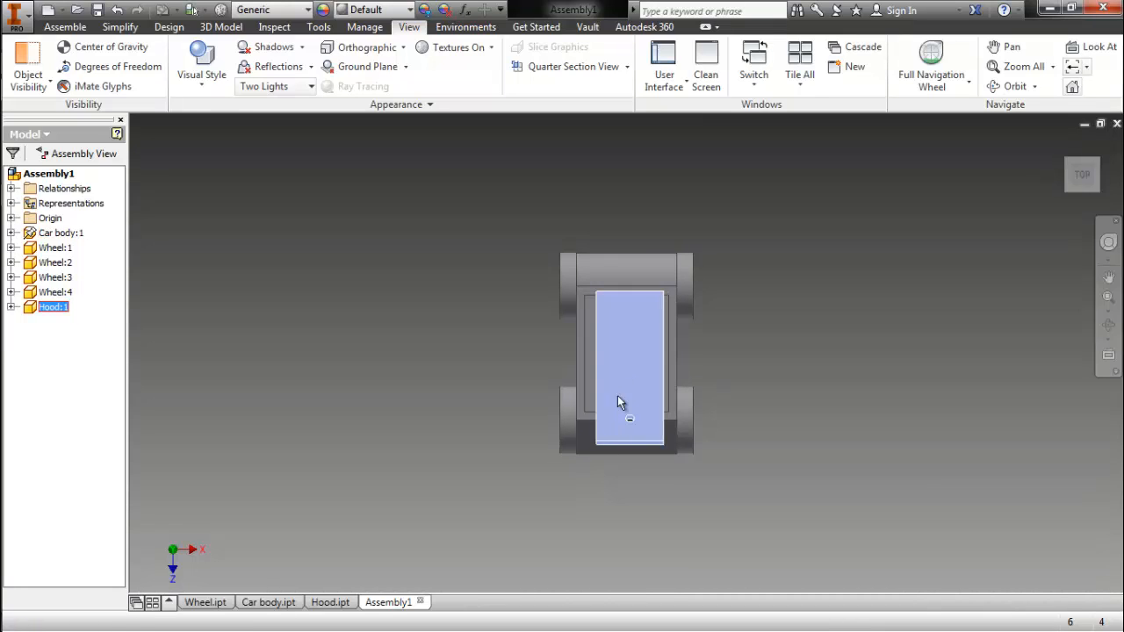
left_click_drag(618, 396, 619, 325)
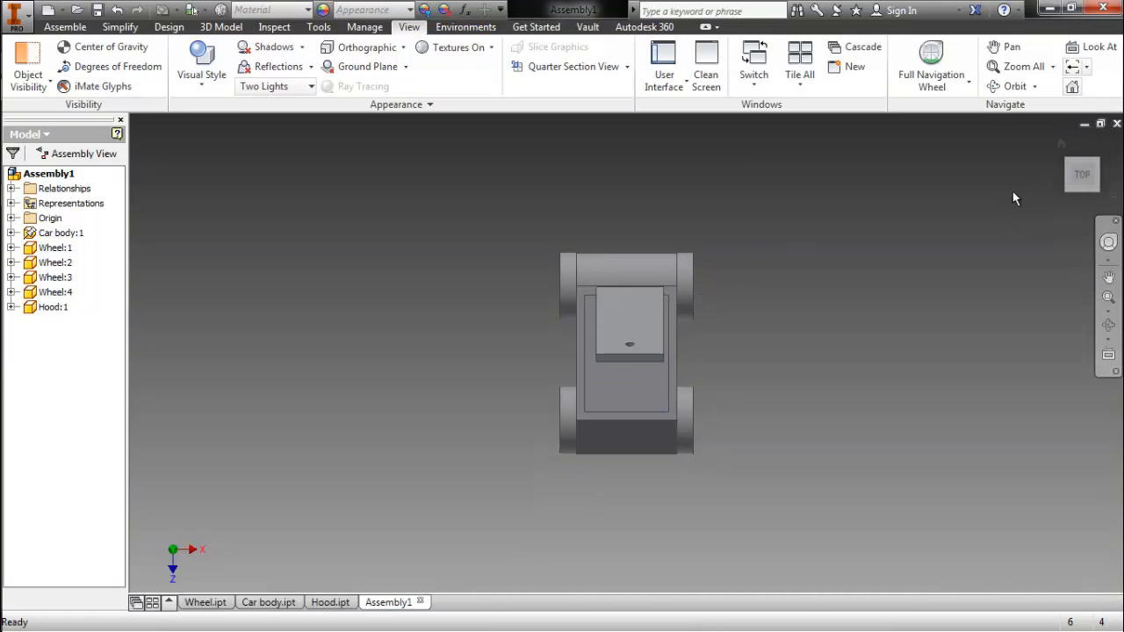
left_click(1063, 143)
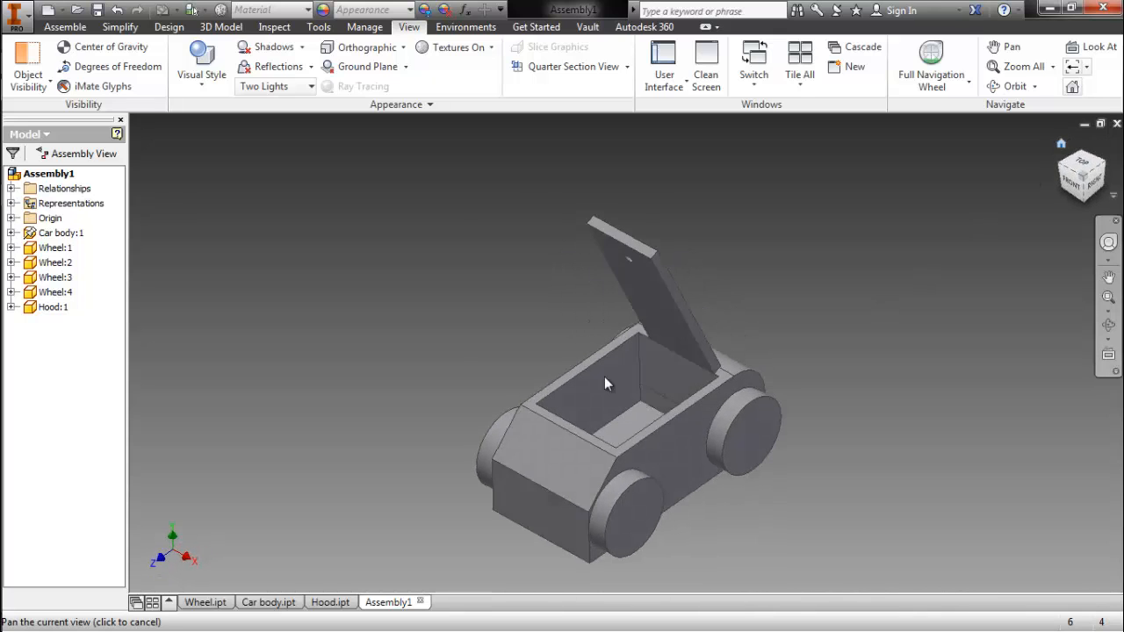
Measure the length of the front inner top edge of the car body's opening.
right_click(505, 293)
left_click(442, 204)
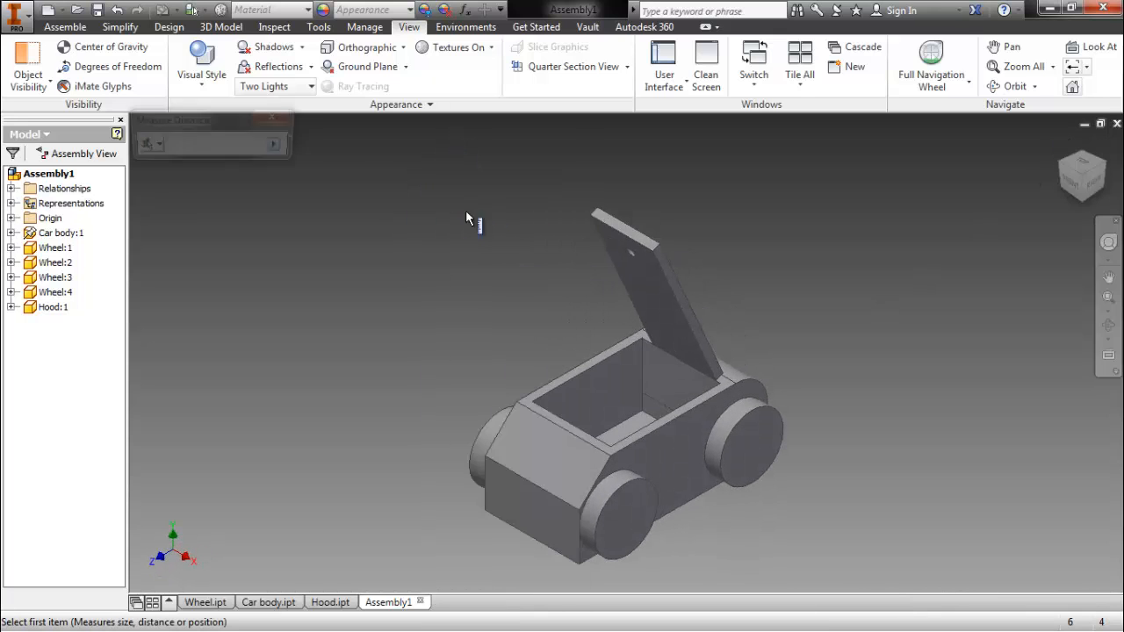
scroll(597, 454, "down", 5)
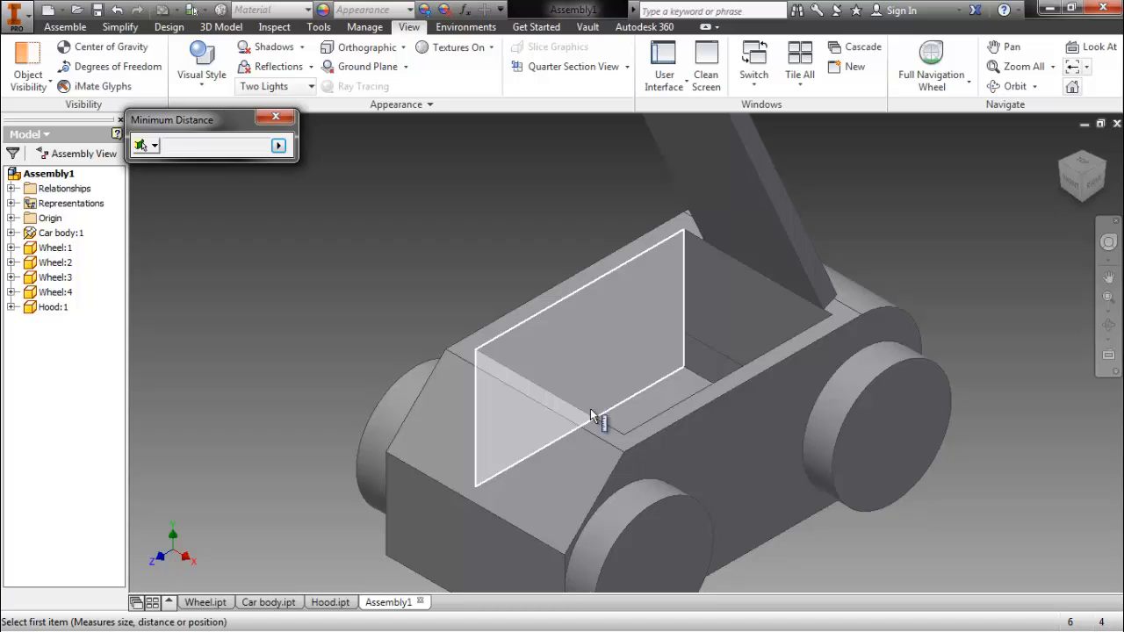
left_click(595, 422)
left_click(594, 425)
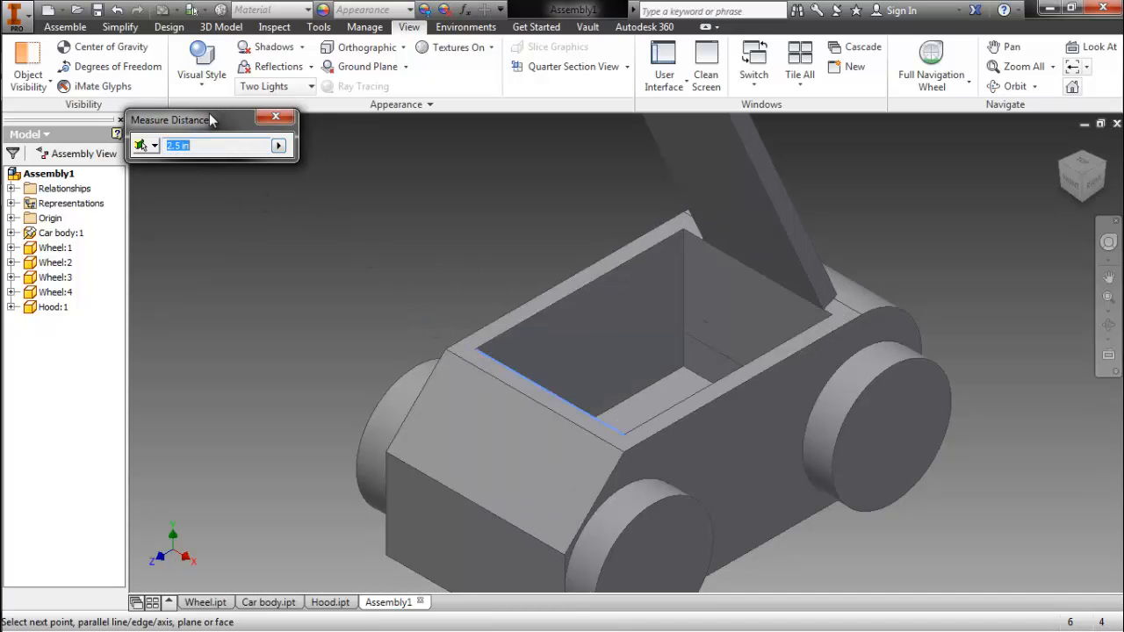
left_click_drag(211, 120, 297, 166)
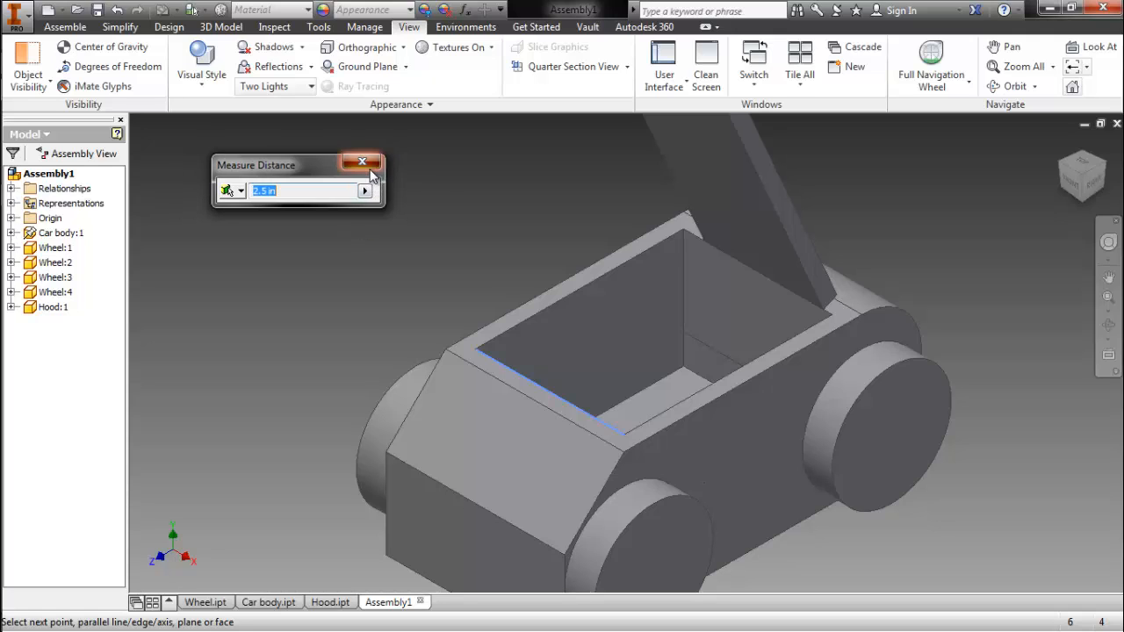
left_click(370, 171)
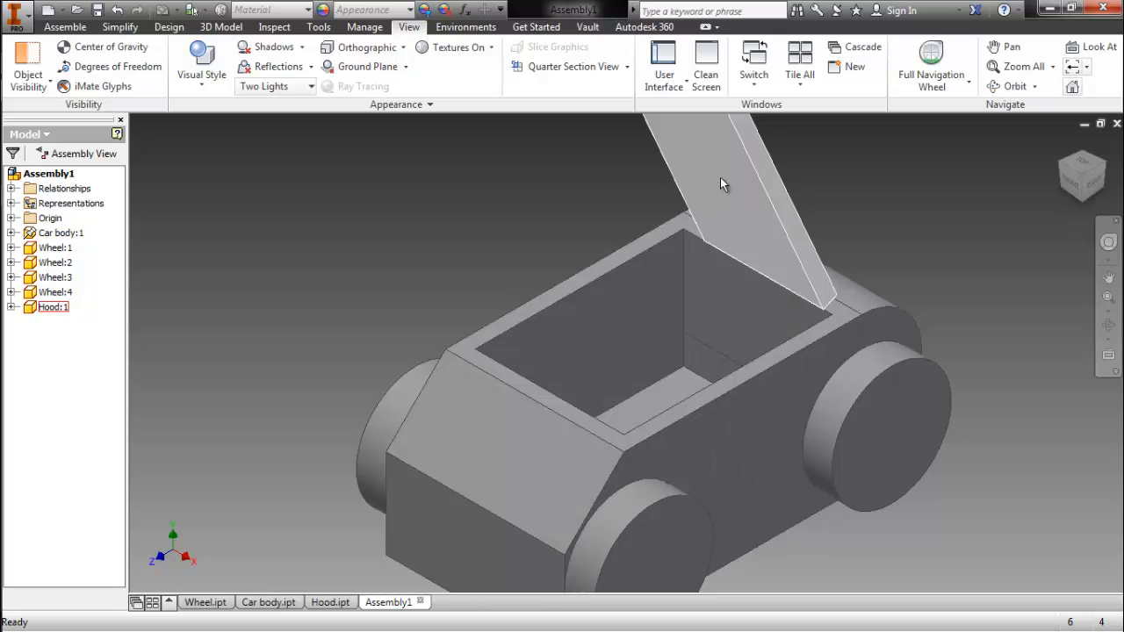
Open the Hood part from the assembly in a maximized window and edit Sketch1 of Extrusion1.
double_click(720, 178)
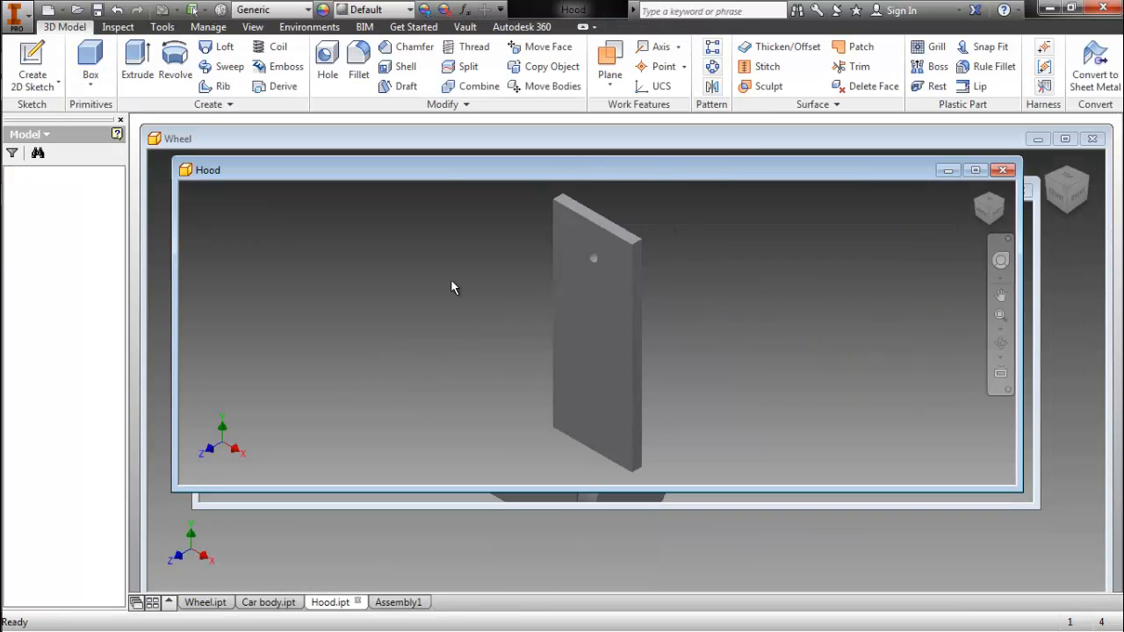
left_click(975, 170)
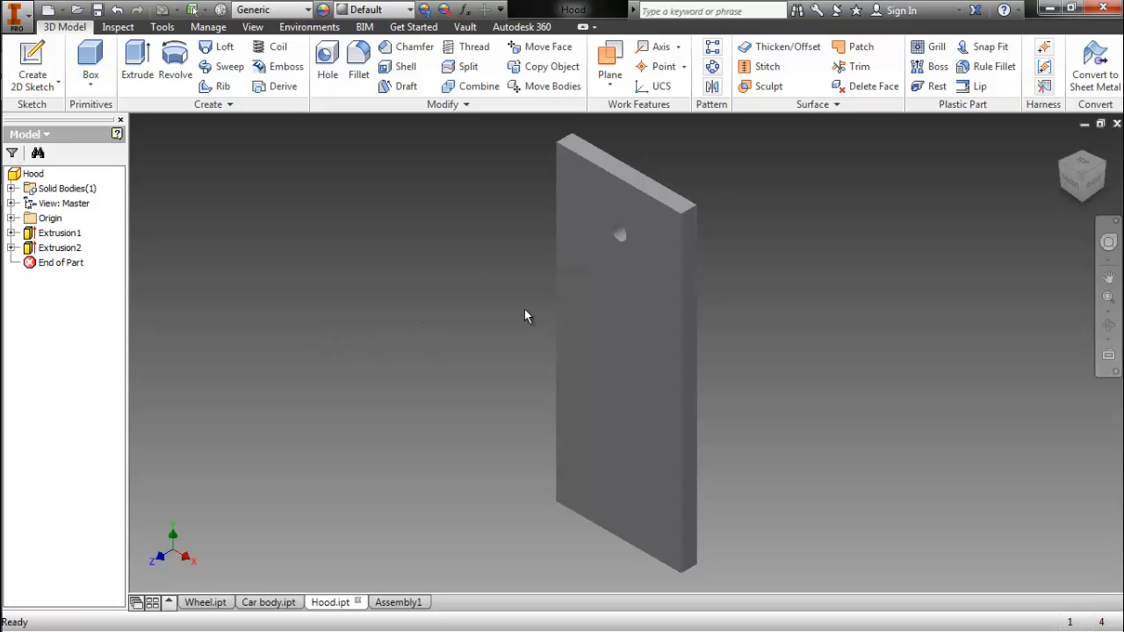
left_click(48, 233)
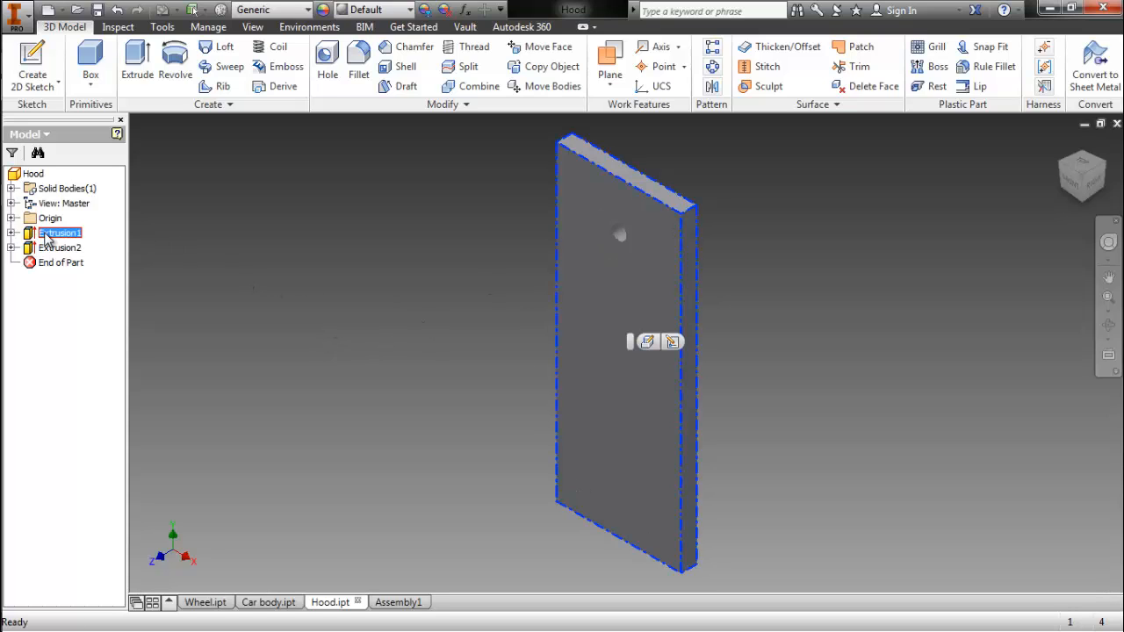
left_click(12, 234)
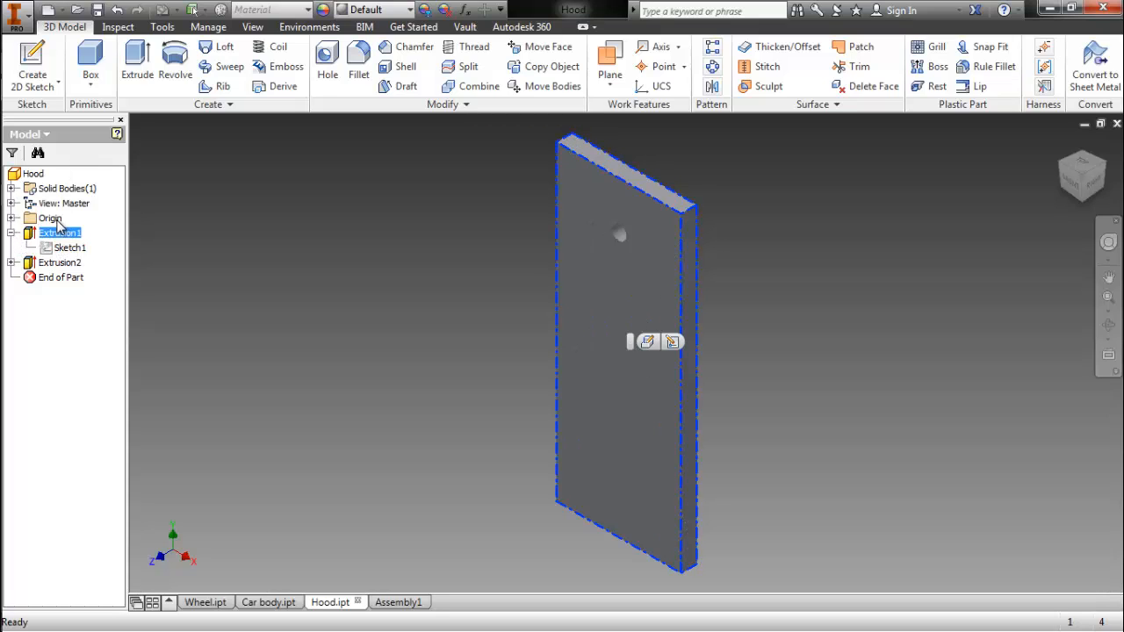
left_click(69, 247)
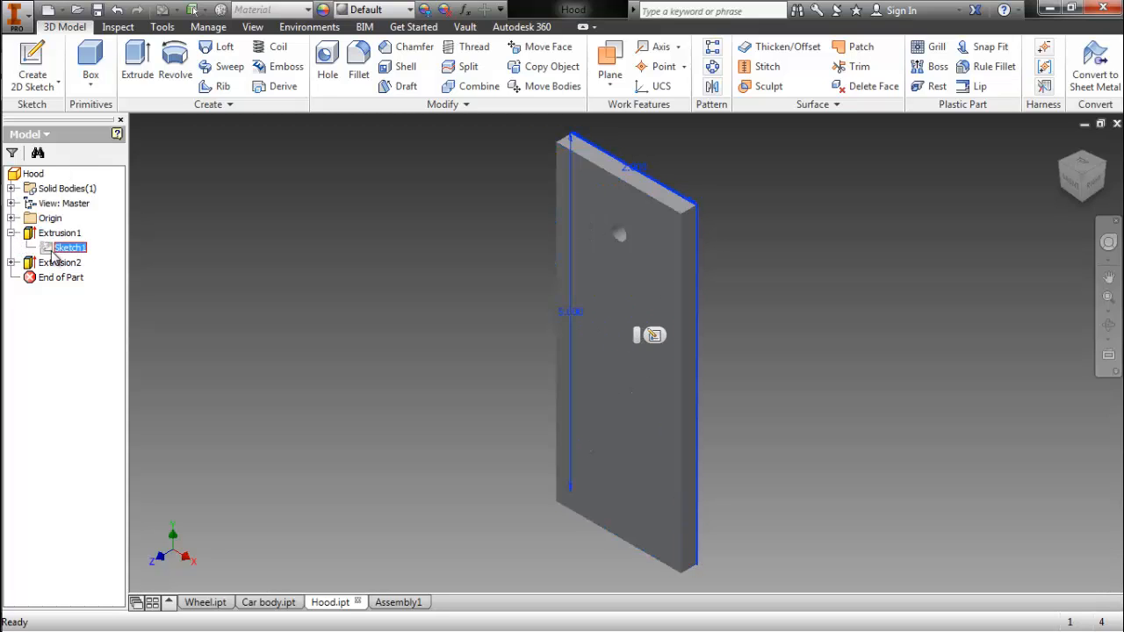
double_click(50, 251)
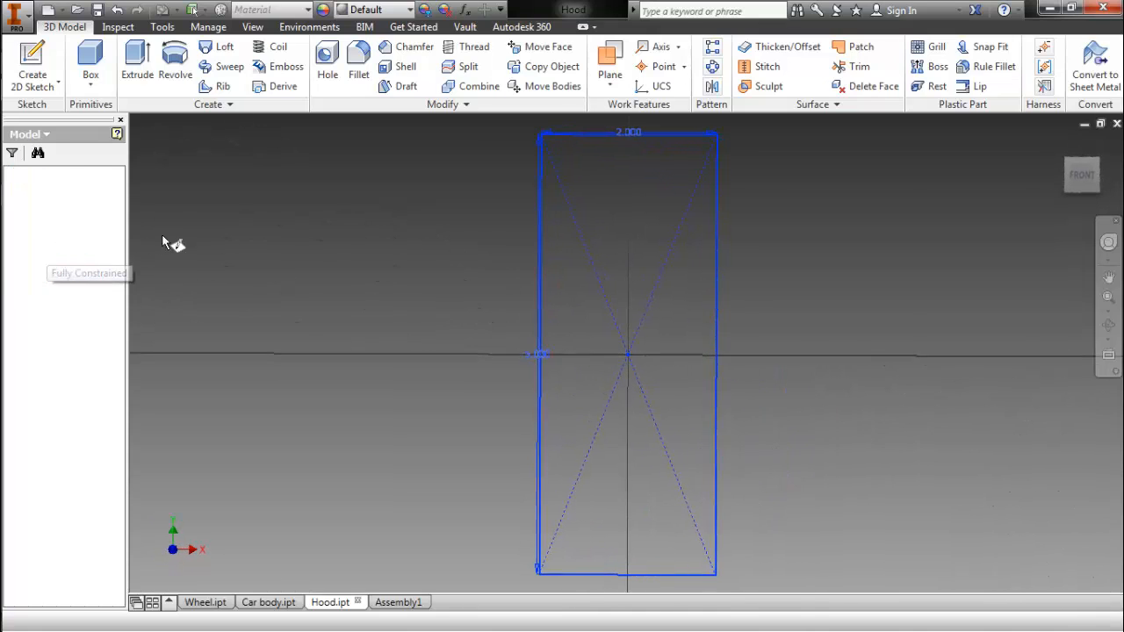
Set the width of the hood's rectangle to 2.5 in and finish the sketch.
scroll(630, 209, "up", 2)
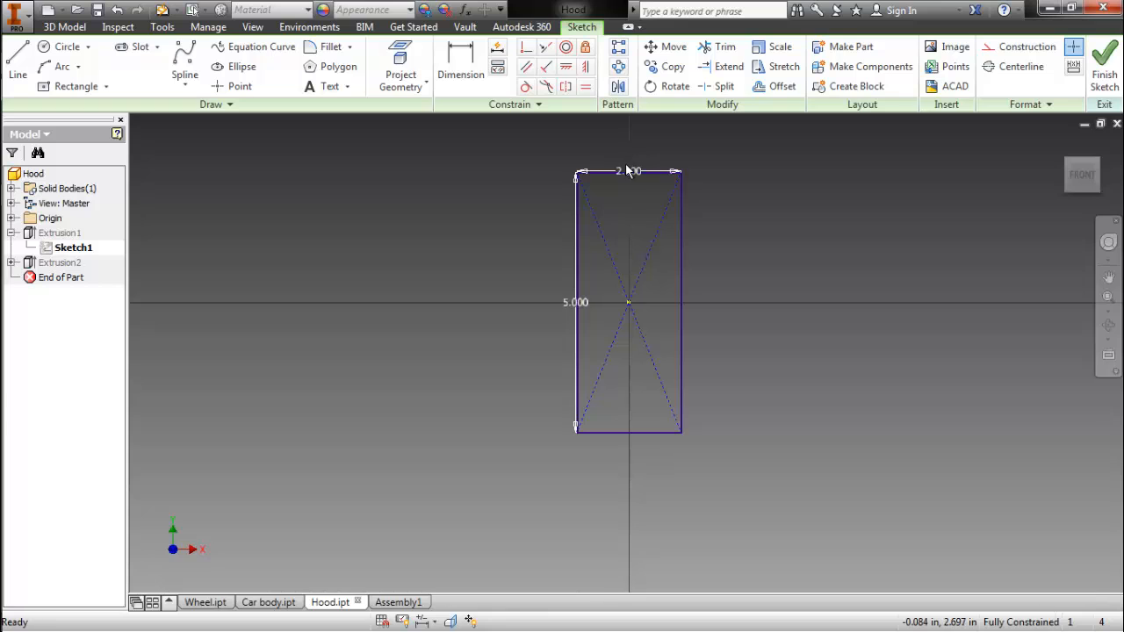
double_click(628, 180)
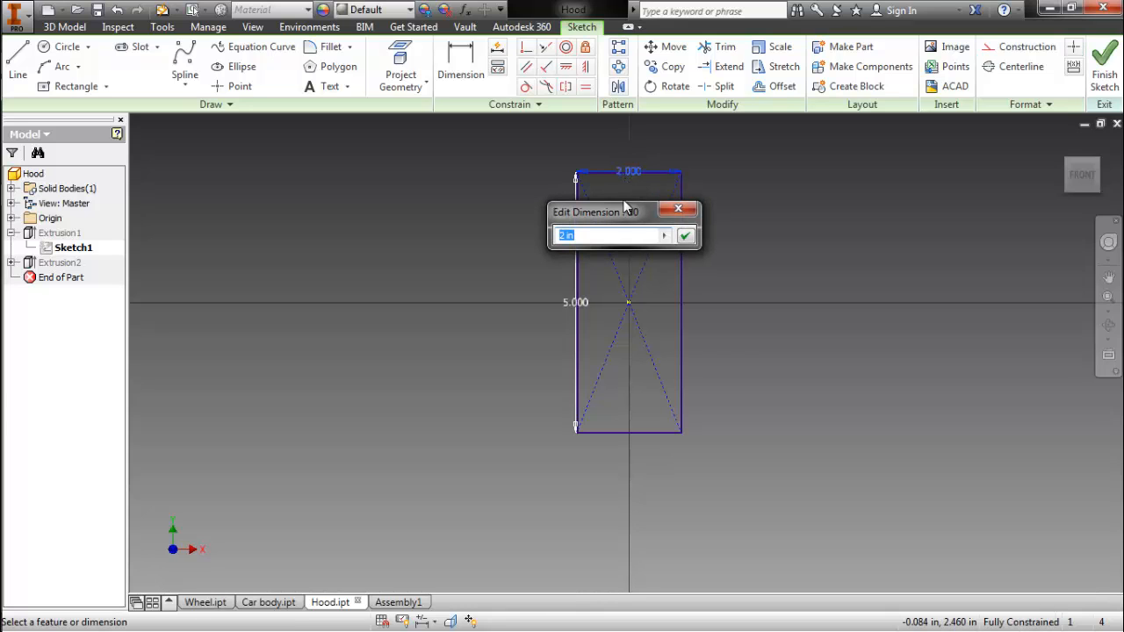
left_click_drag(619, 226, 619, 284)
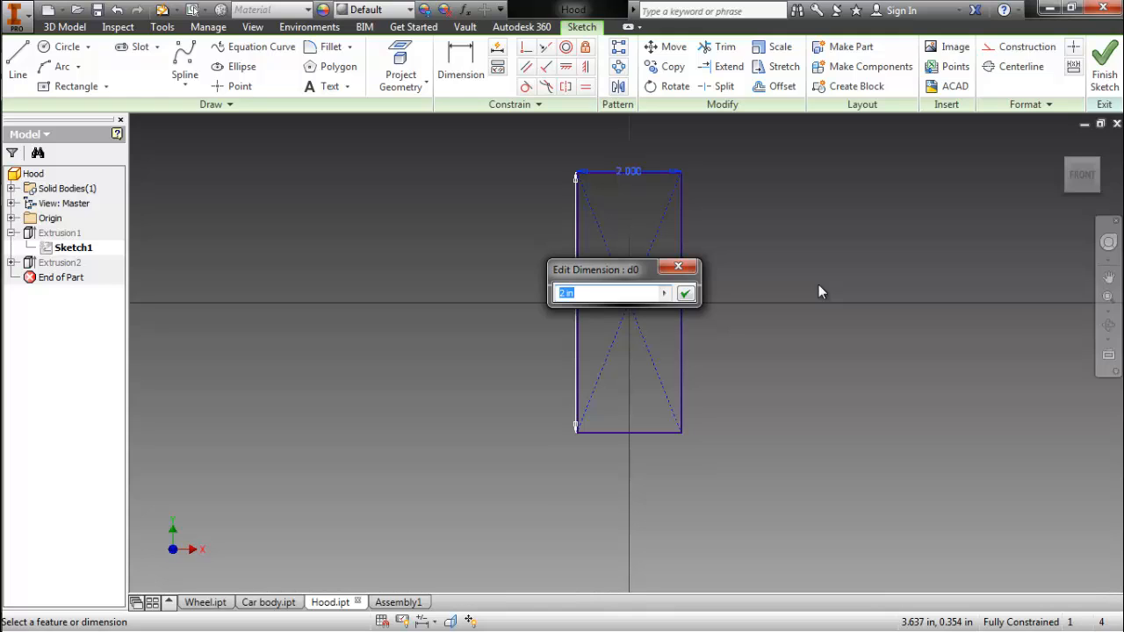
key("Return")
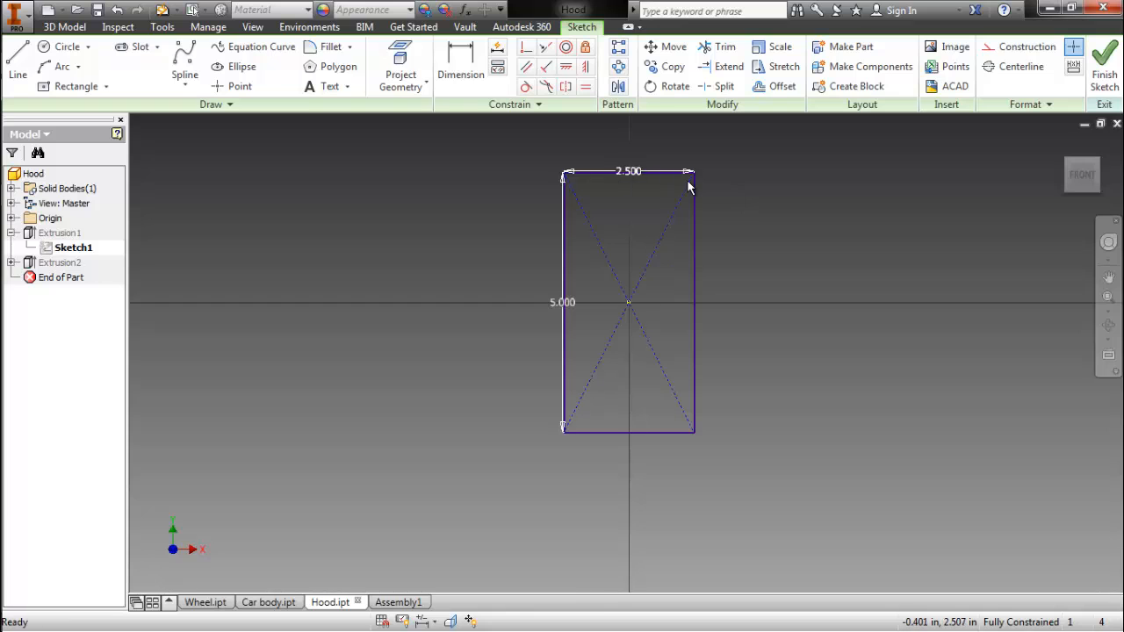
left_click(1104, 70)
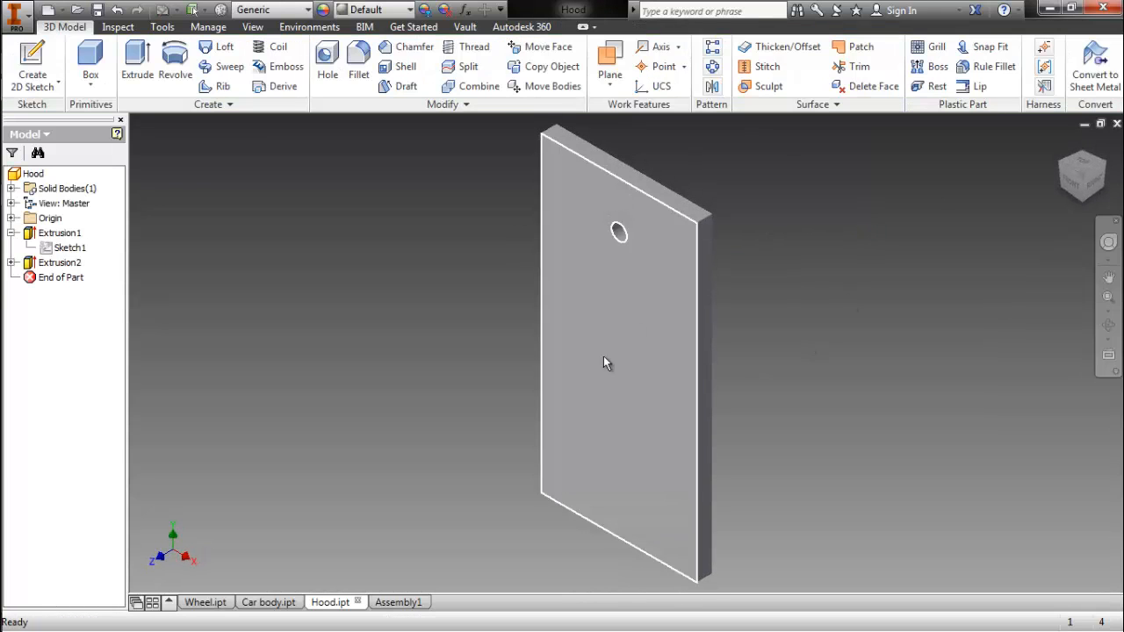
Return to Assembly1, swing the widened hood further open and slide it slightly sideways across the opening.
left_click(399, 603)
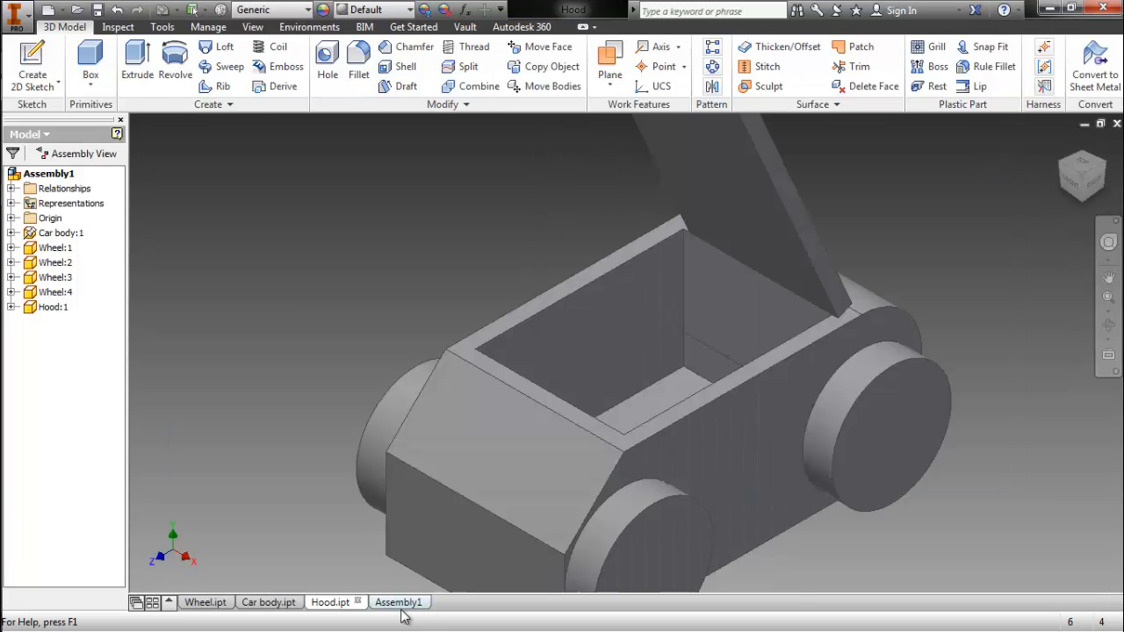
left_click(1086, 171)
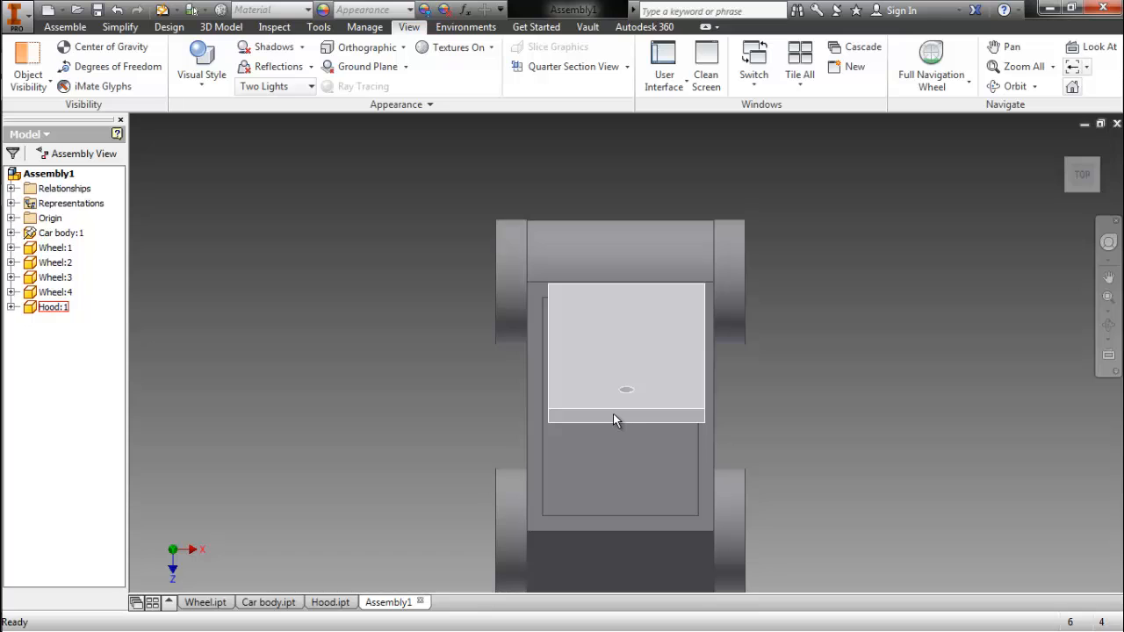
left_click_drag(601, 406, 563, 338)
left_click(860, 286)
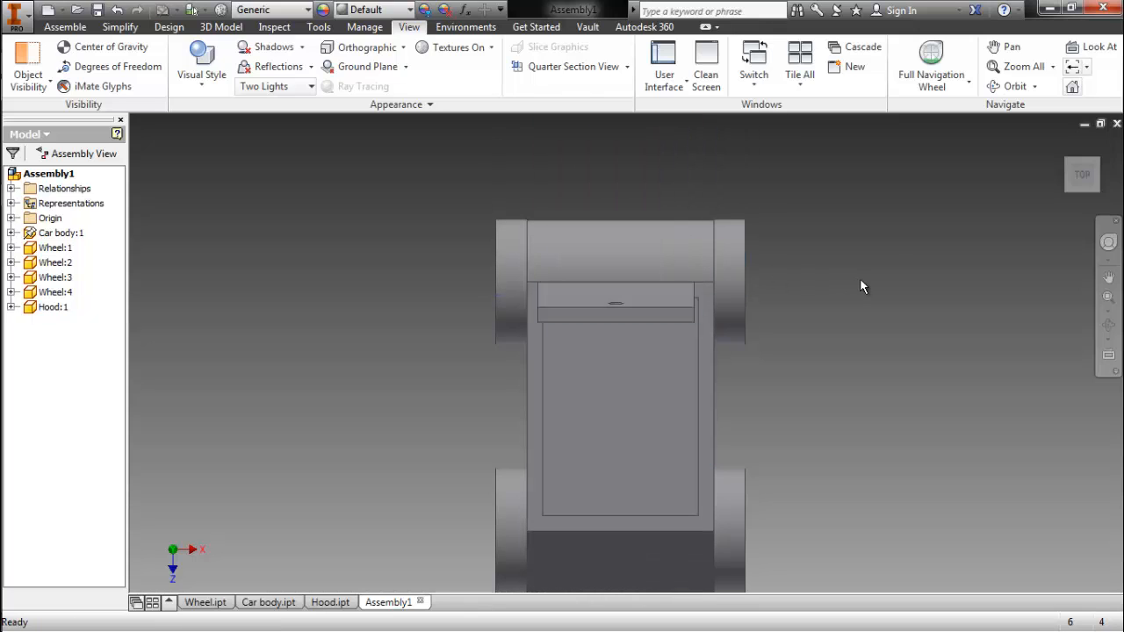
Mate the right inner side wall of the car body's opening with the hood's right side face at 0.000 in offset.
left_click(1069, 196)
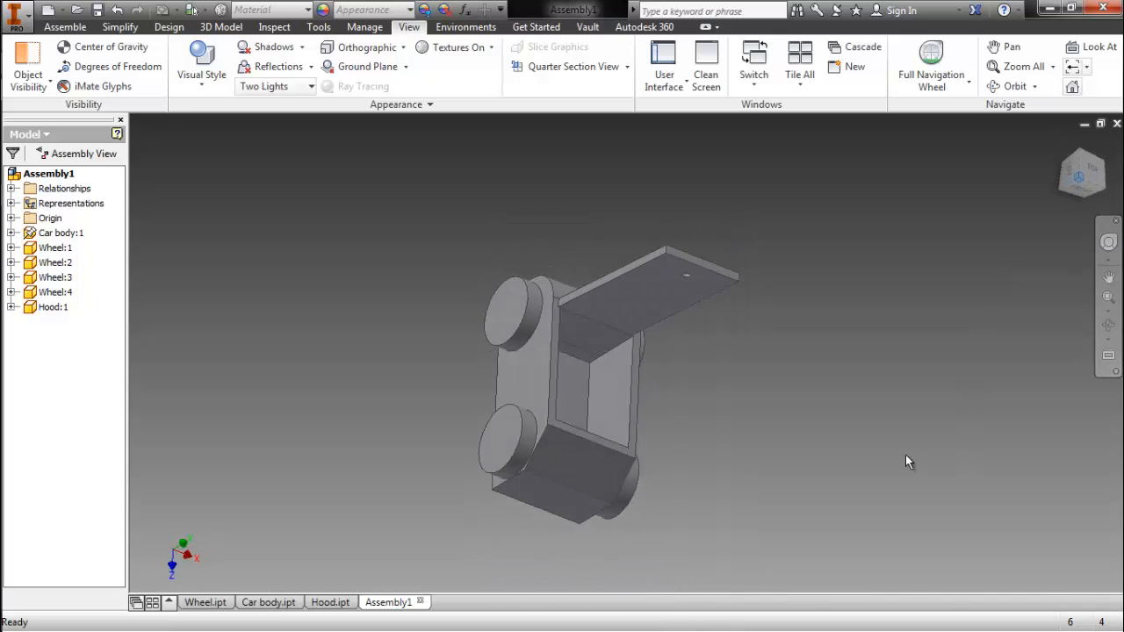
right_click(879, 331)
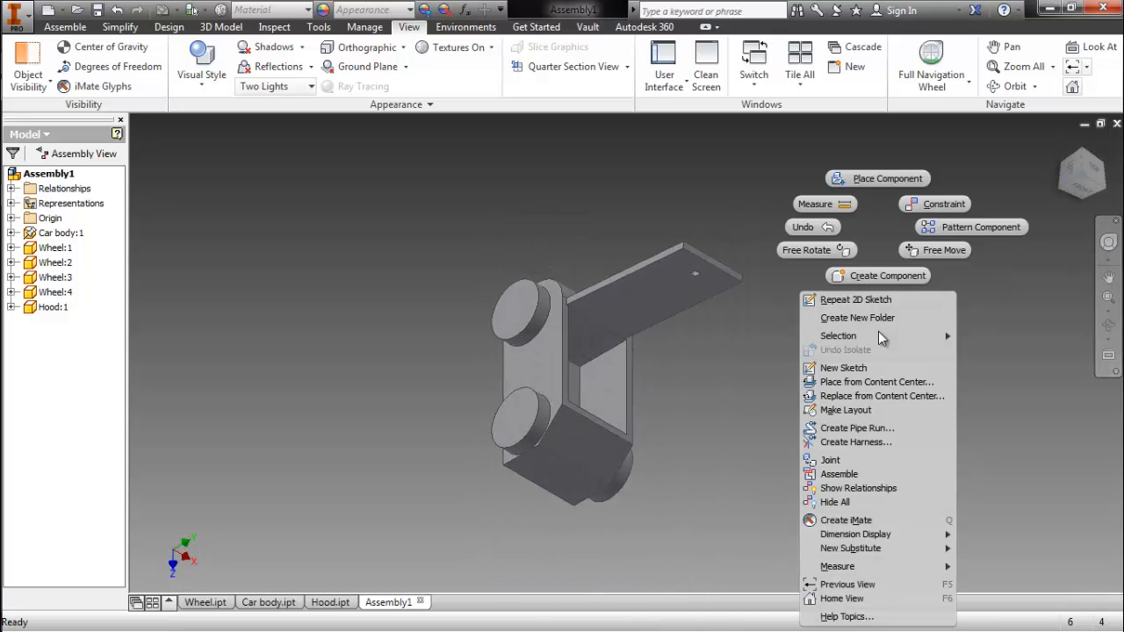
left_click(934, 204)
scroll(606, 400, "up", 3)
left_click(609, 402)
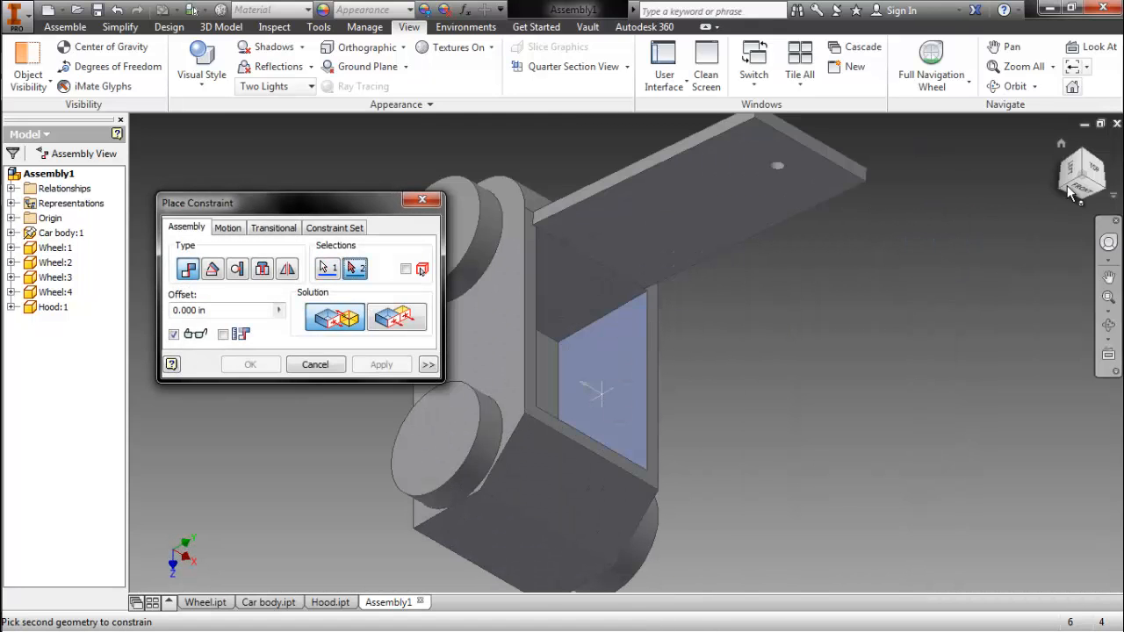
left_click(1109, 191)
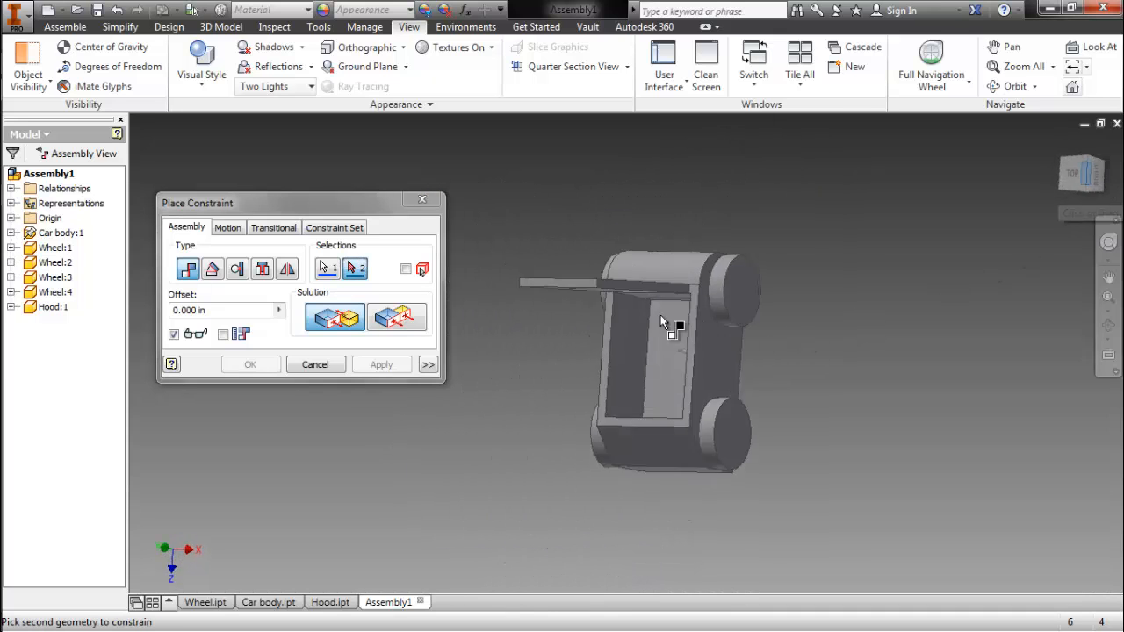
scroll(660, 312, "up", 5)
left_click(548, 283)
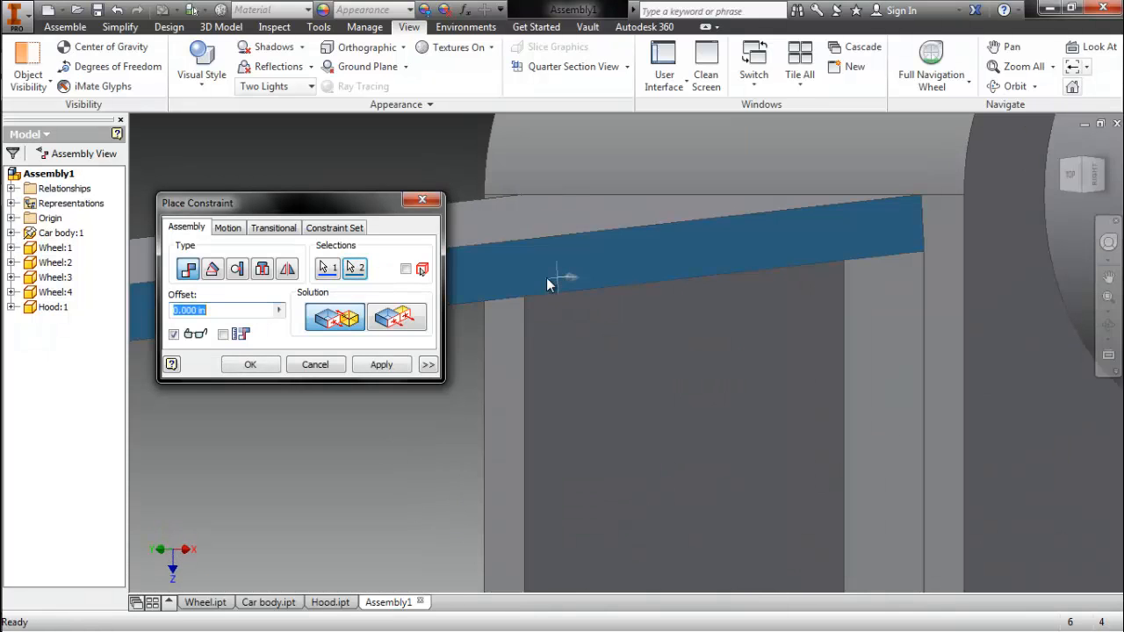
left_click(379, 369)
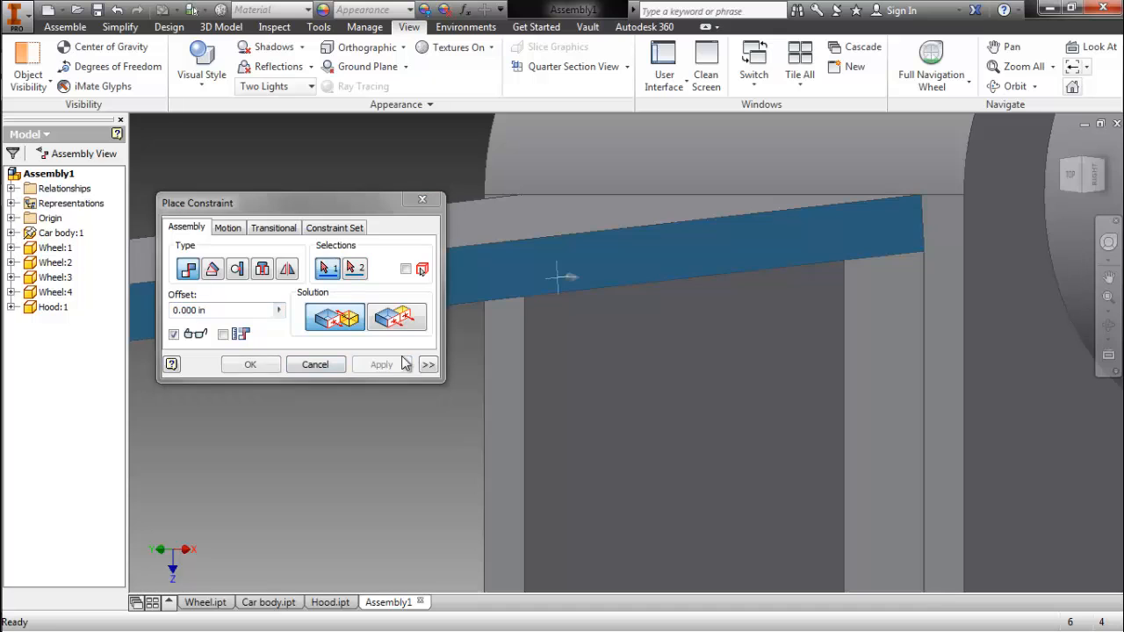
left_click(1062, 144)
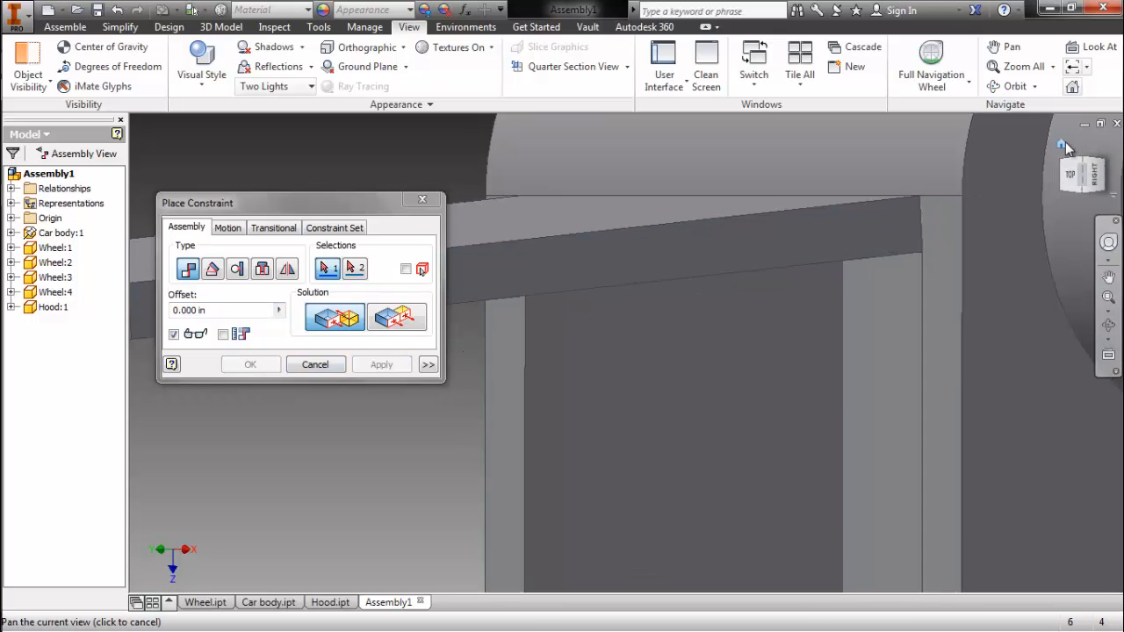
left_click(421, 200)
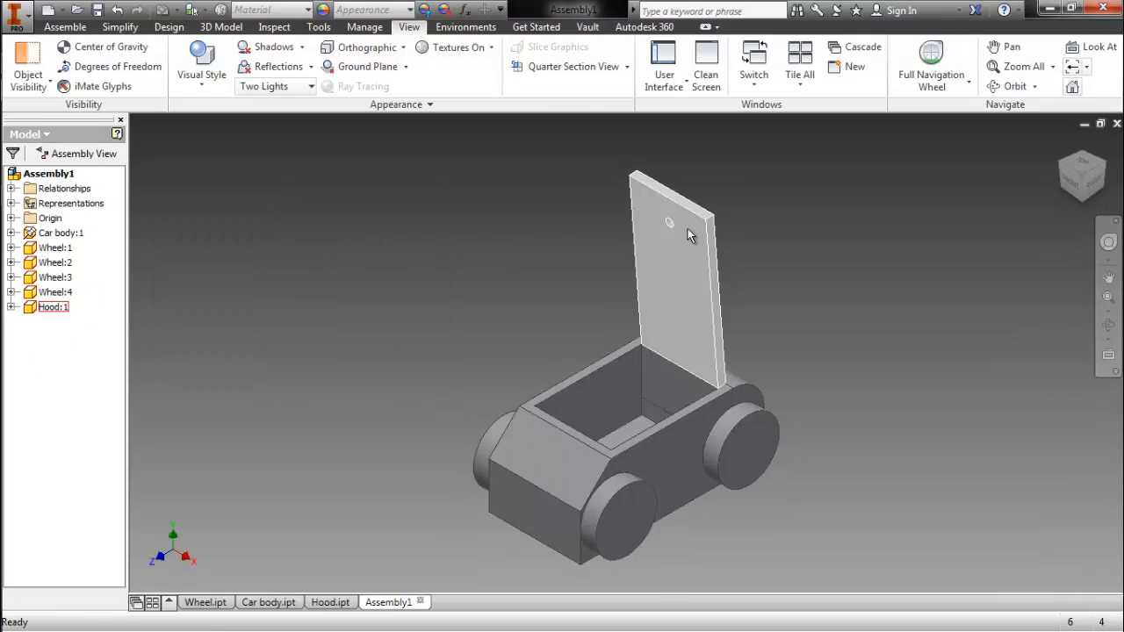
Swing the hood down and back up about its hinge edge to test its motion over the opening.
left_click_drag(689, 235, 572, 323)
left_click(413, 311)
left_click(932, 155)
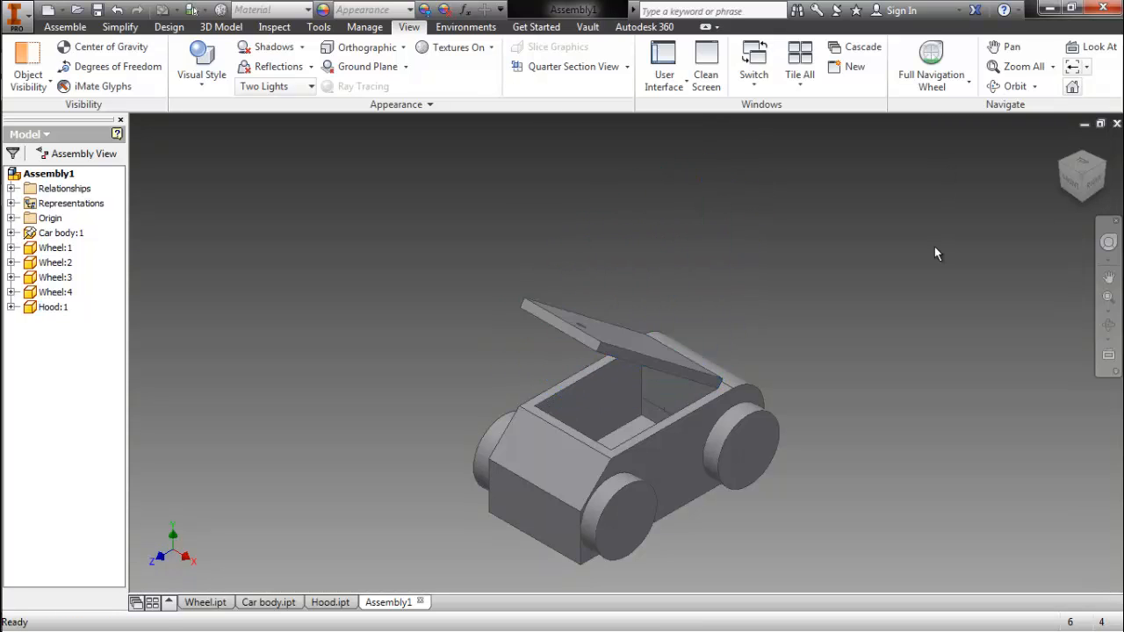
scroll(701, 412, "down", 3)
mouse_move(589, 287)
left_mouse_down()
mouse_move(690, 202)
mouse_move(601, 292)
left_mouse_up()
left_click(380, 275)
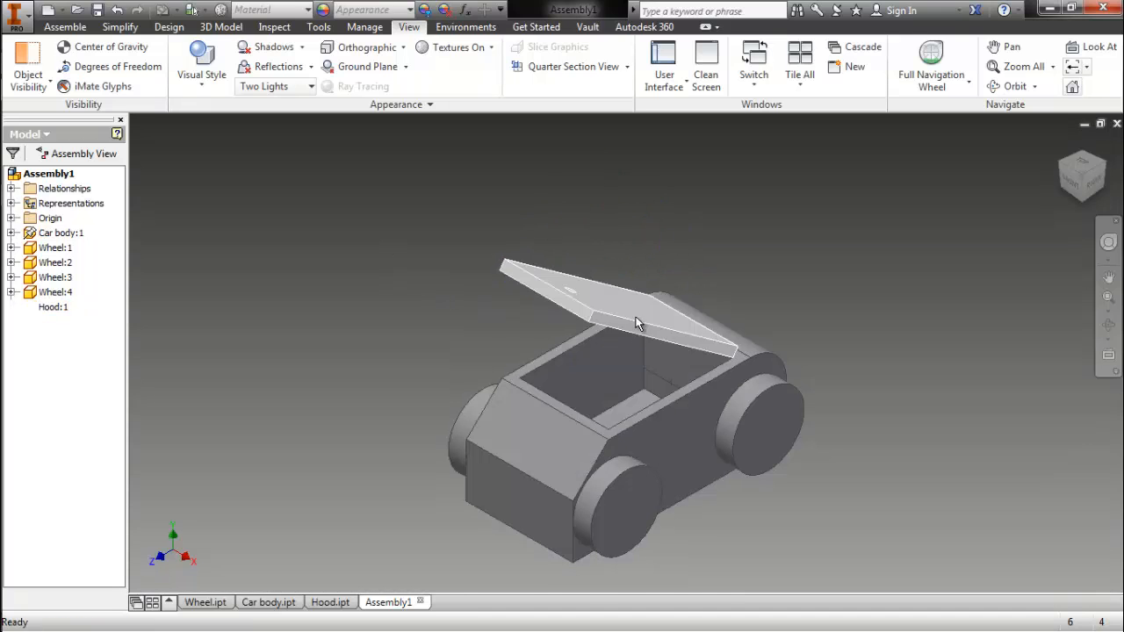
left_click_drag(626, 321, 690, 248)
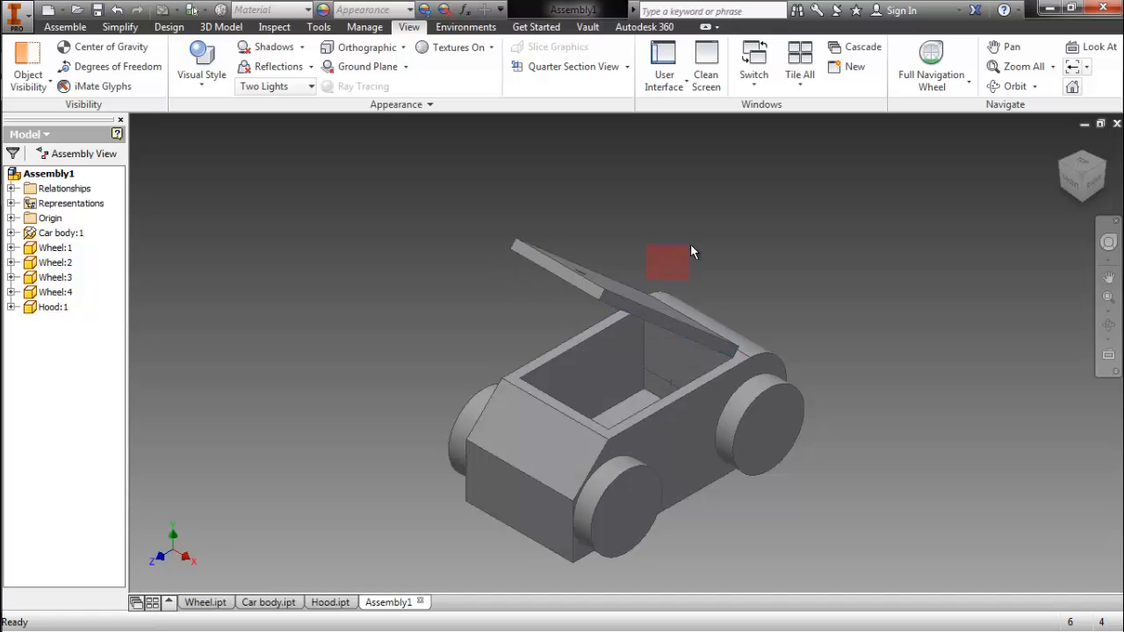
left_click_drag(610, 296, 570, 312)
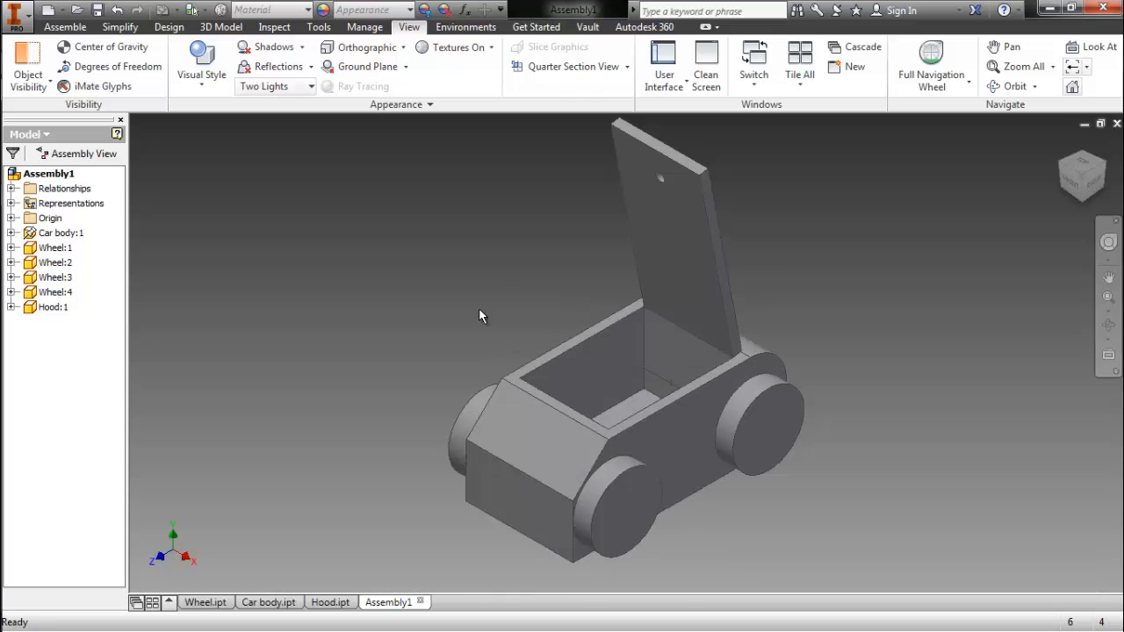
Apply a directed angle constraint of -45 deg between the rear inner wall of the car body's opening and the hood's underside.
right_click(464, 252)
left_click(494, 211)
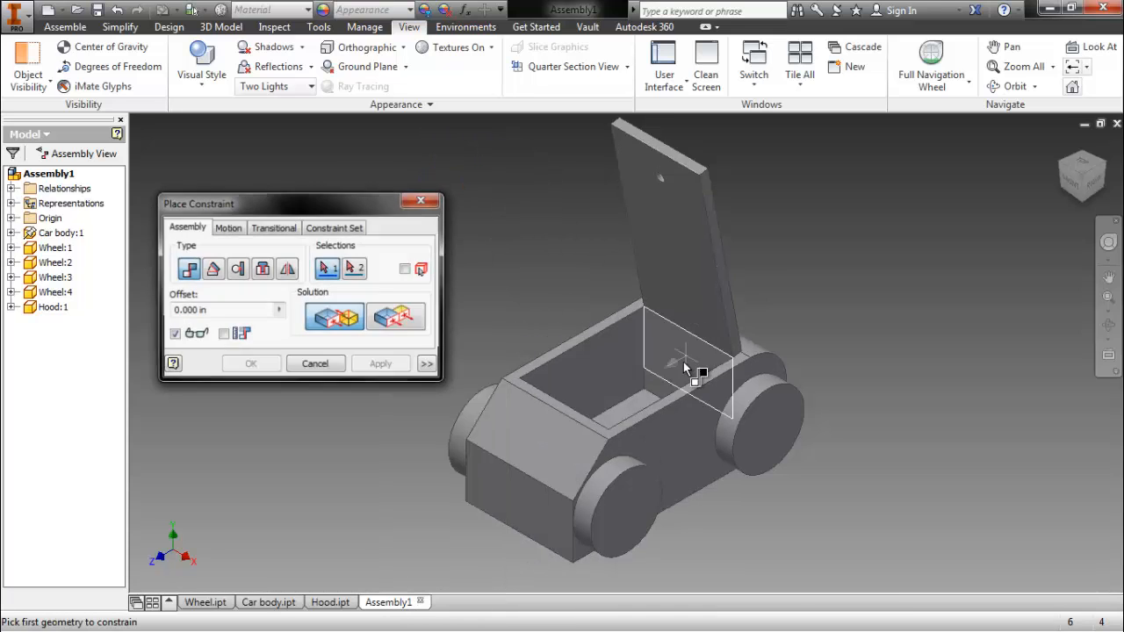
left_click(211, 270)
left_click(236, 269)
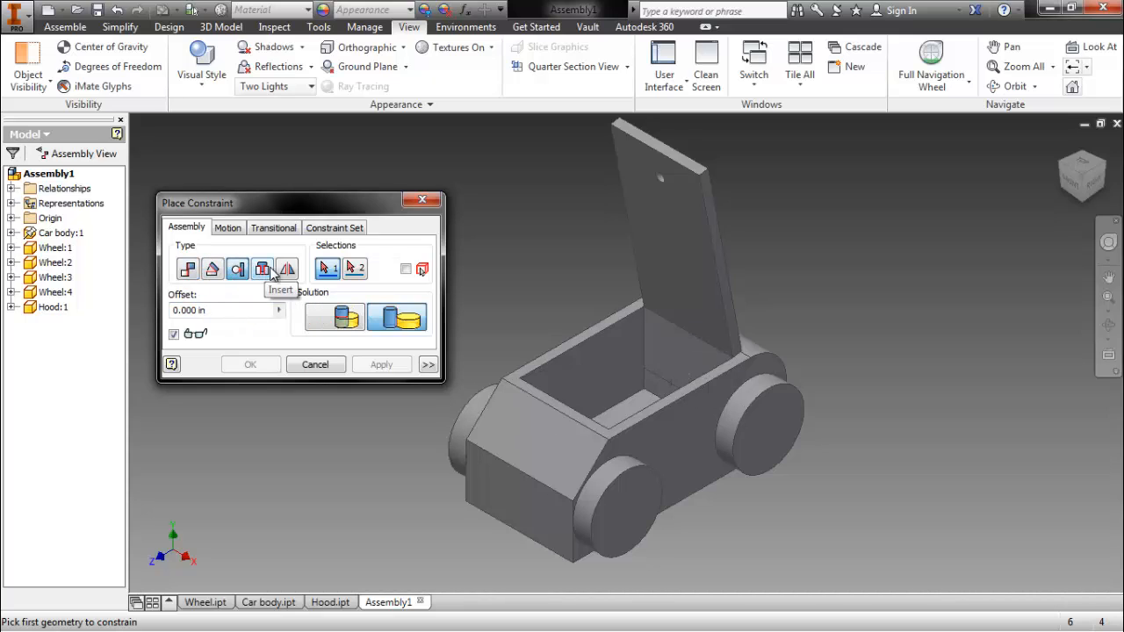
left_click(262, 269)
left_click(284, 269)
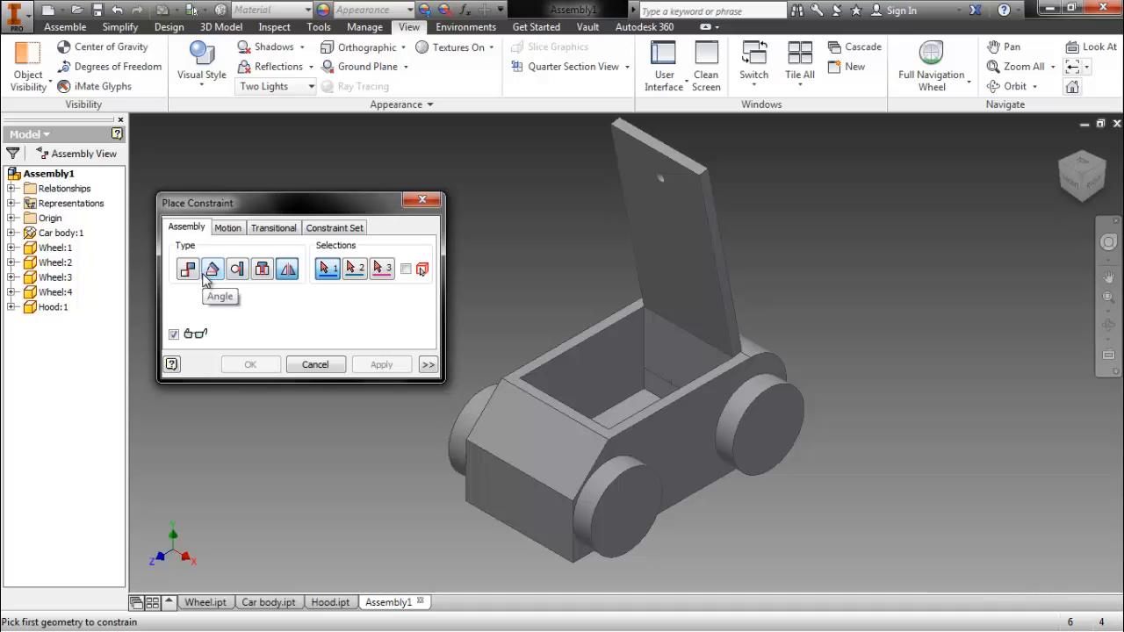
left_click(211, 271)
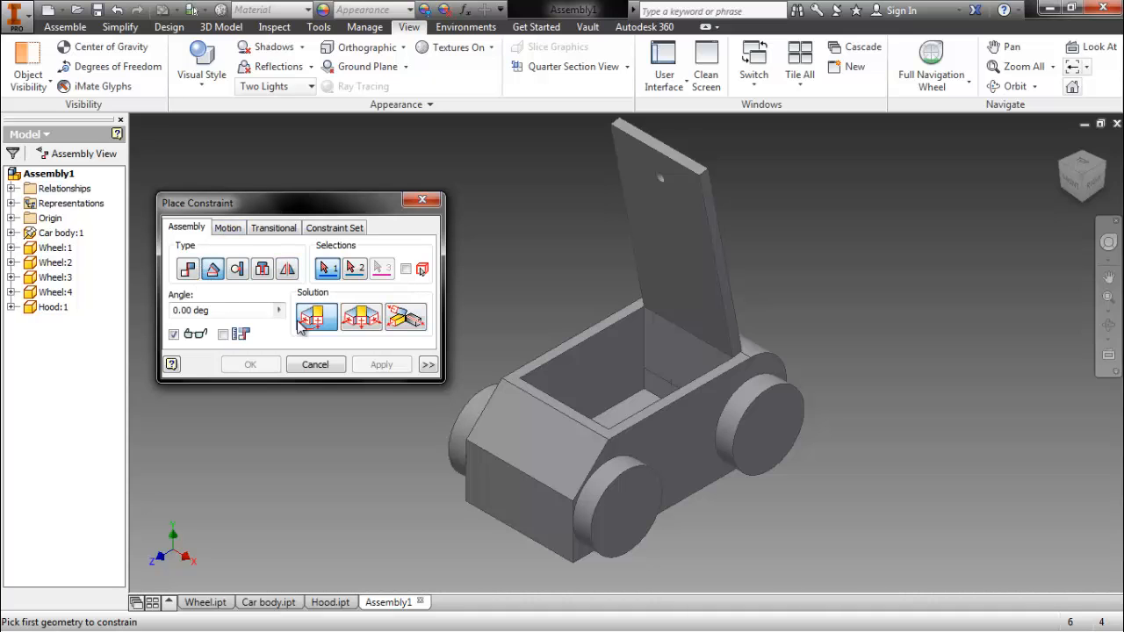
left_click(681, 373)
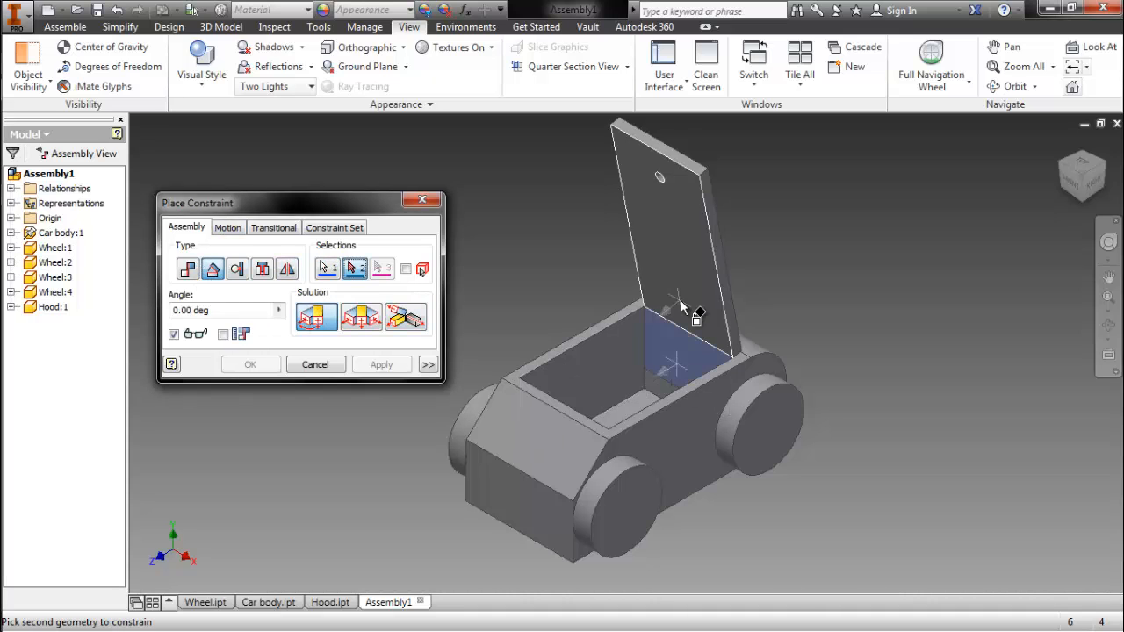
left_click(680, 300)
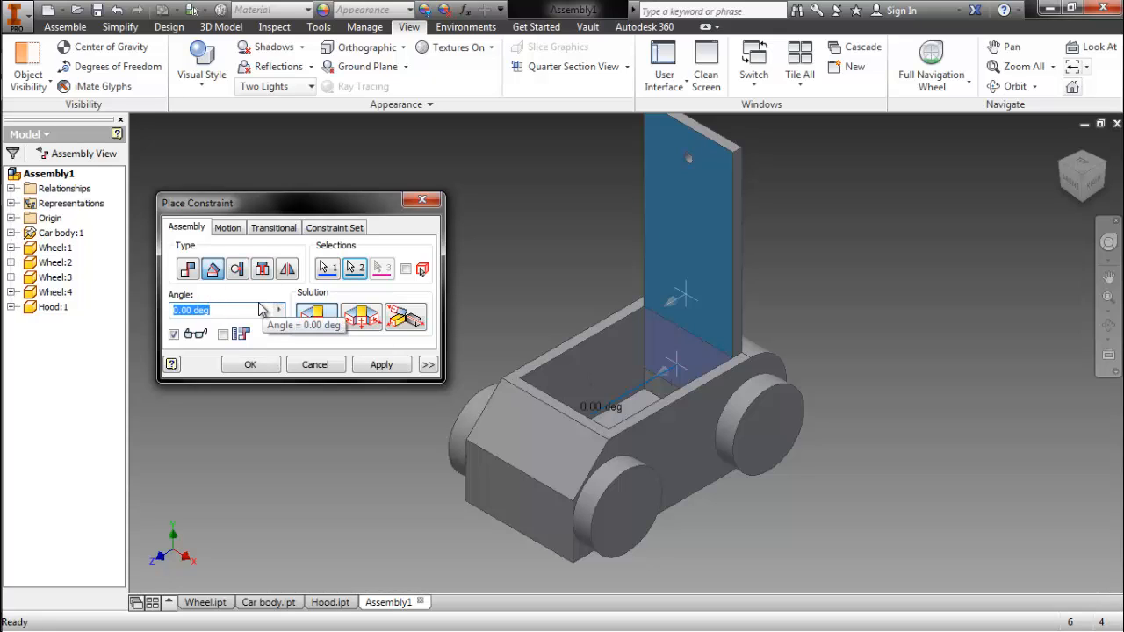
type("45")
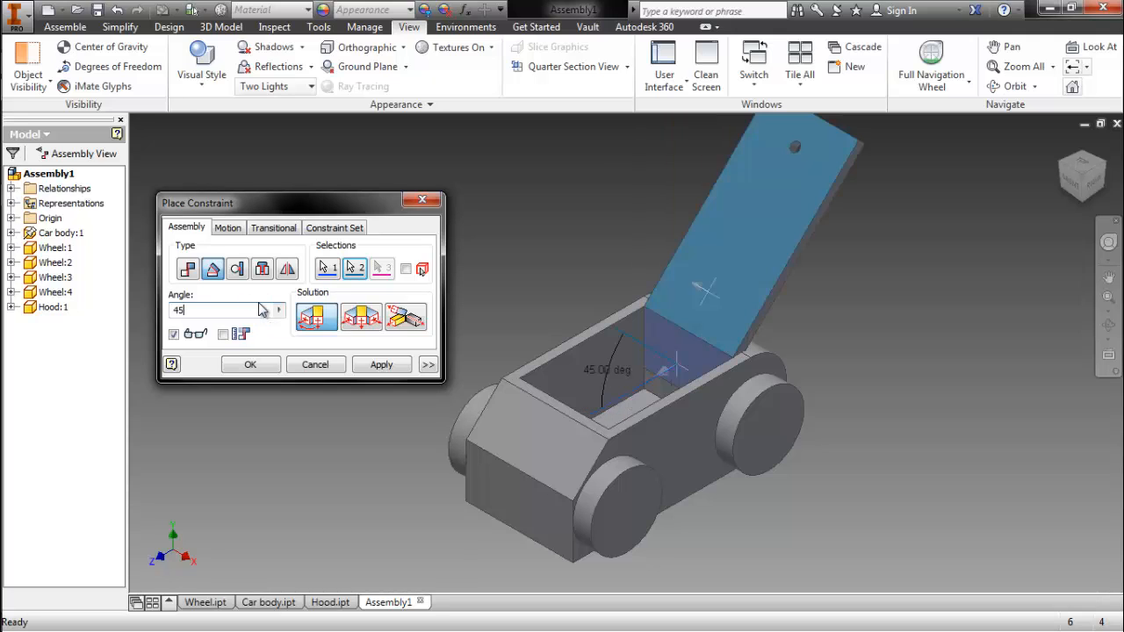
type("-")
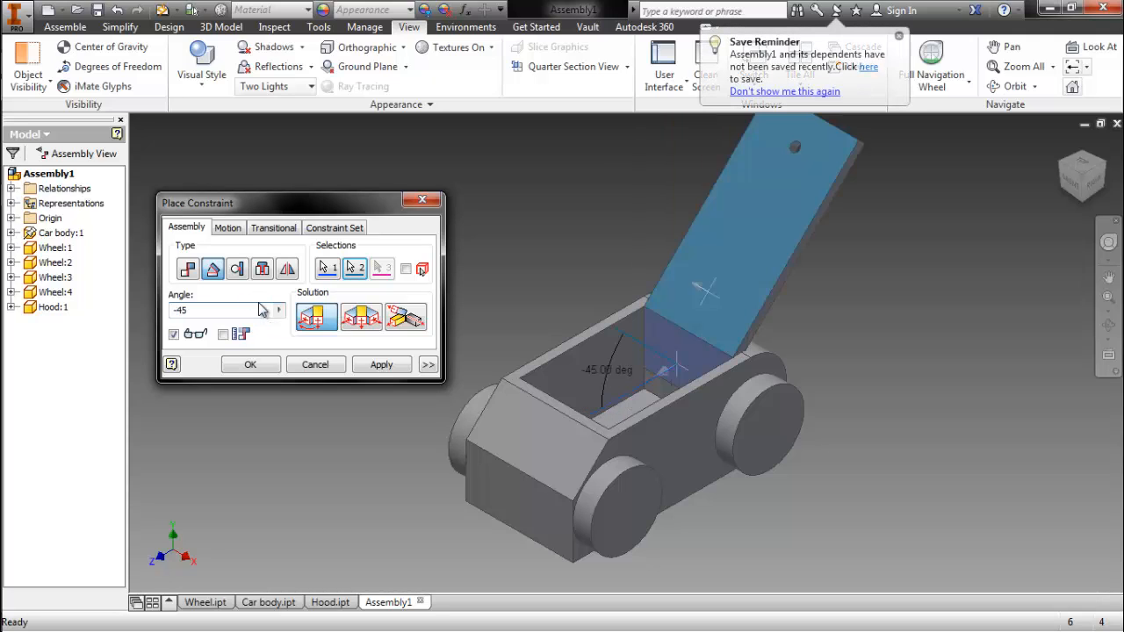
left_click(400, 372)
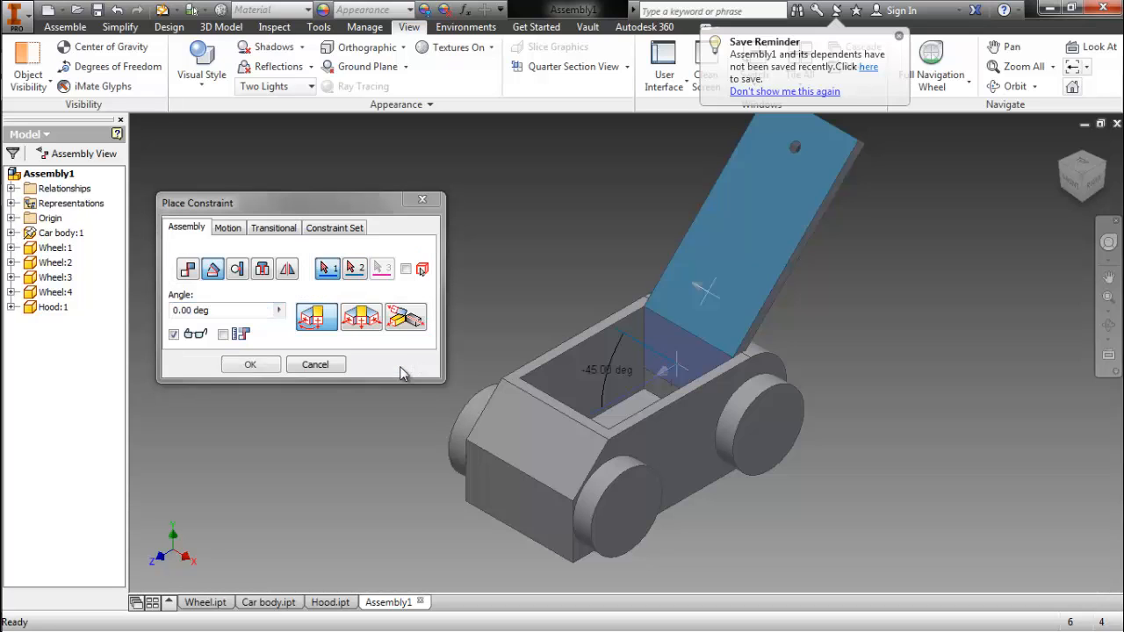
left_click(419, 202)
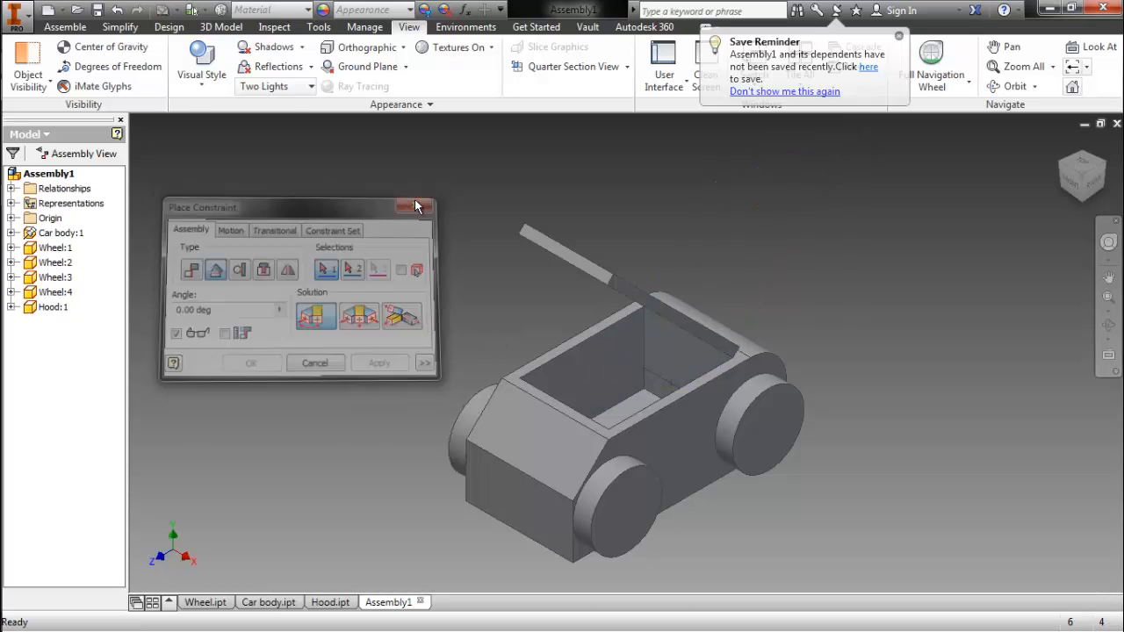
Check the hood's opening angle from the car's right side and try to swing the constrained hood.
left_click(1095, 180)
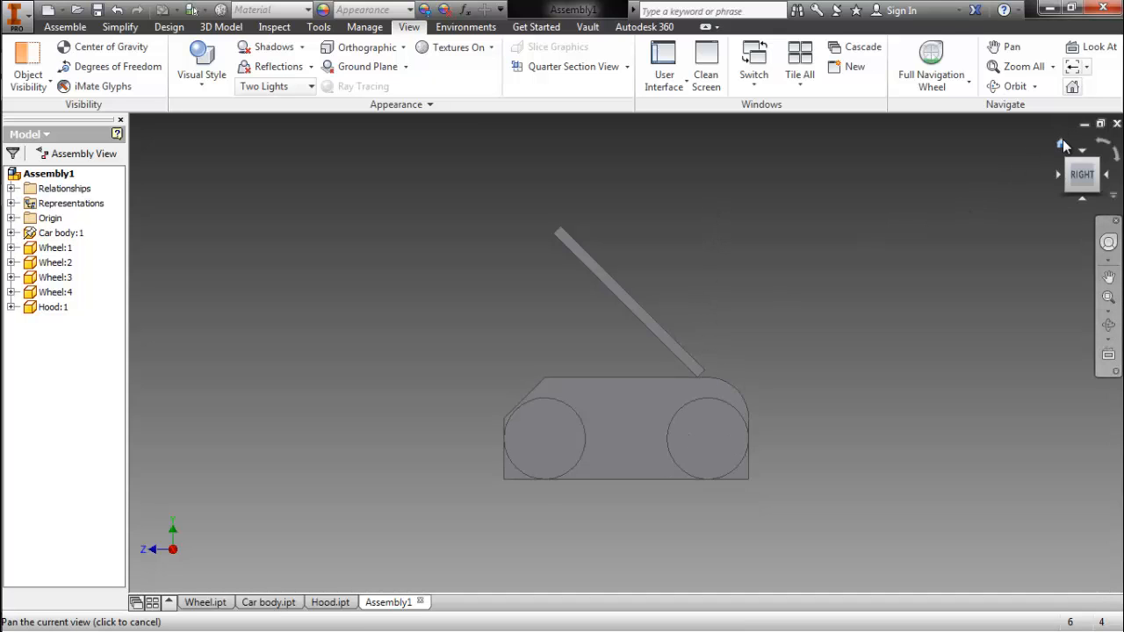
left_click(1061, 140)
left_click(638, 297)
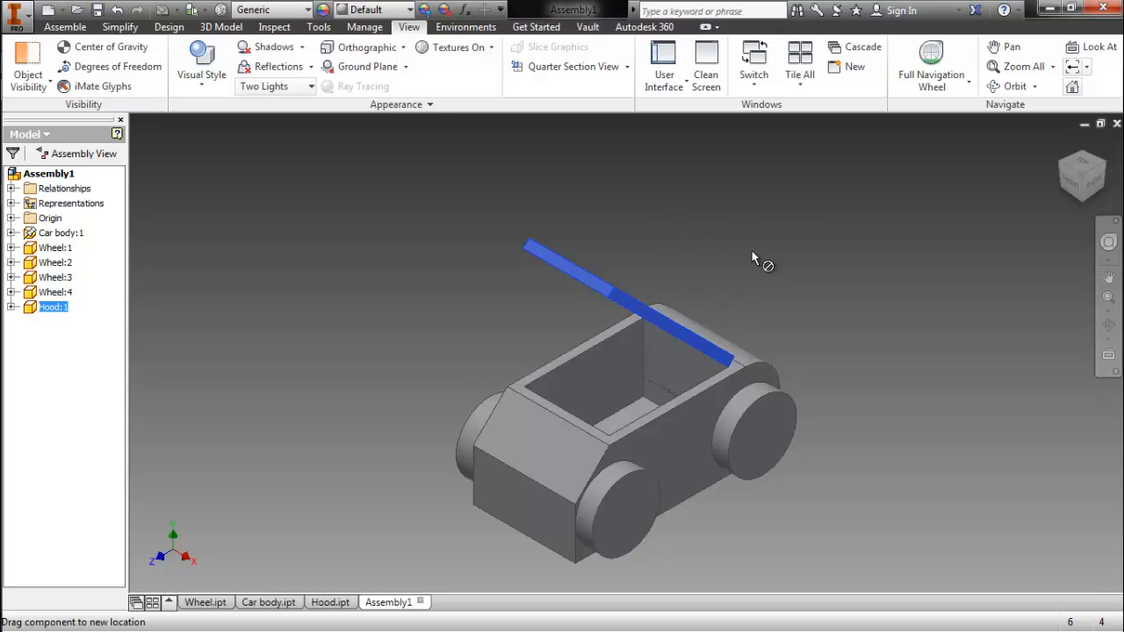
left_click(808, 199)
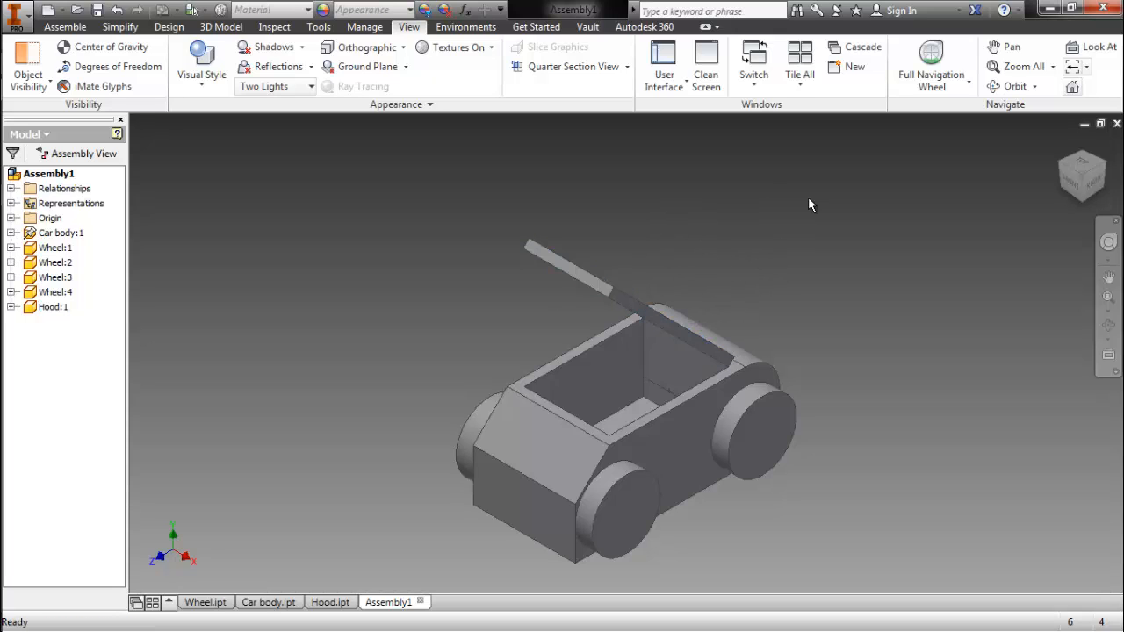
Save the assembly as Full Car Body in the Car Animation tut folder, including changes to all dependent files.
key("ctrl+s")
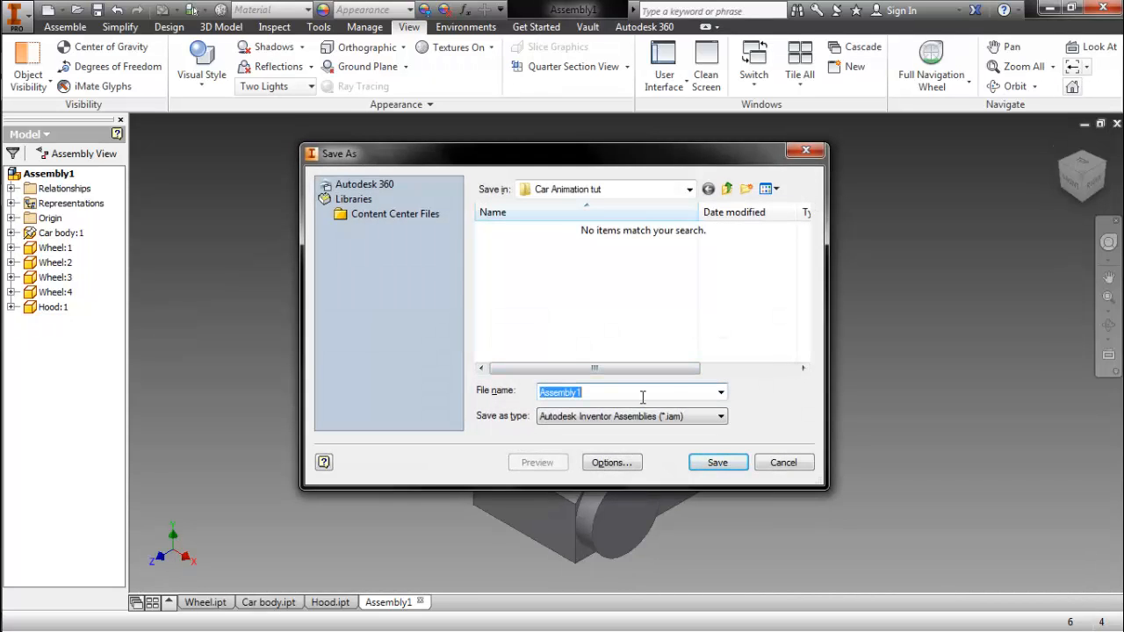
type("ca")
key("BackSpace")
key("BackSpace")
key("BackSpace")
key("Return")
left_click(647, 418)
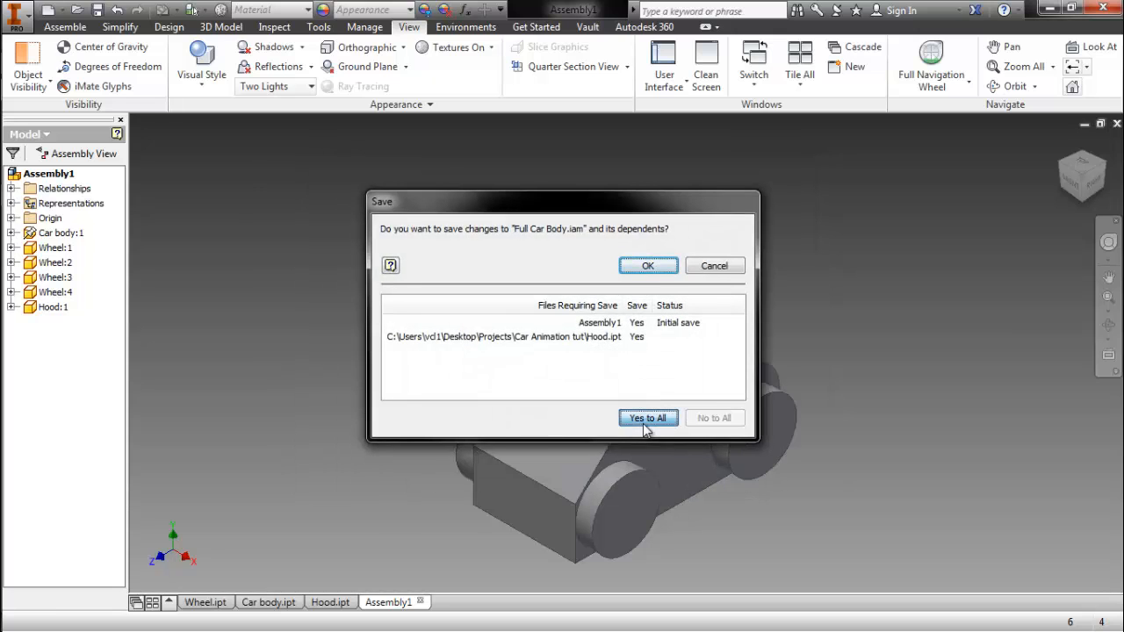
left_click(648, 265)
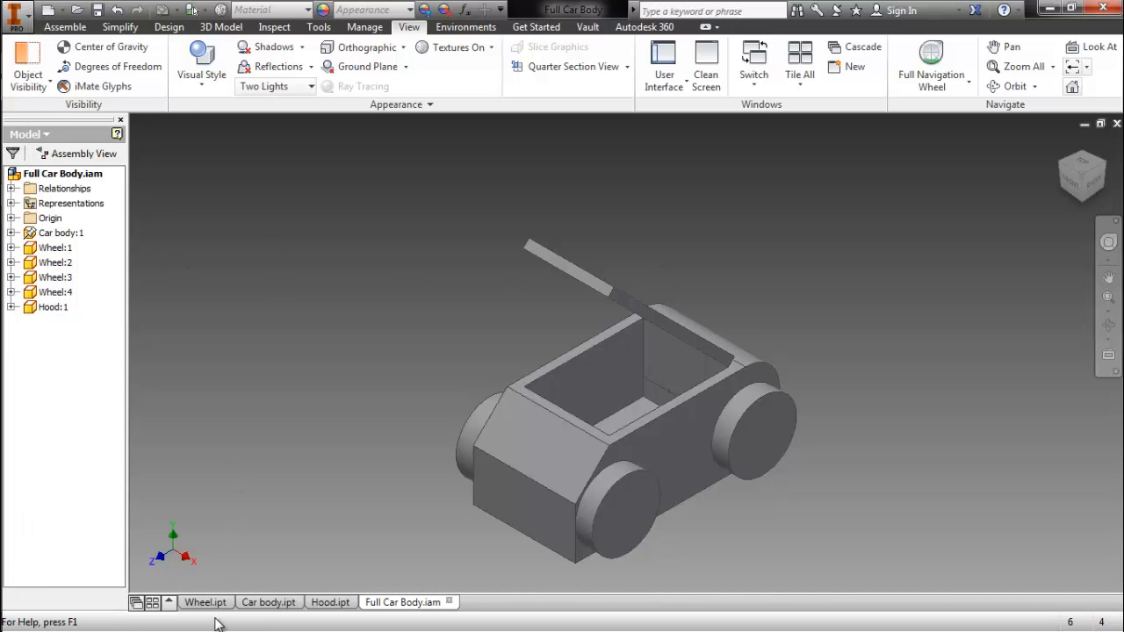
scroll(760, 466, "up", 3)
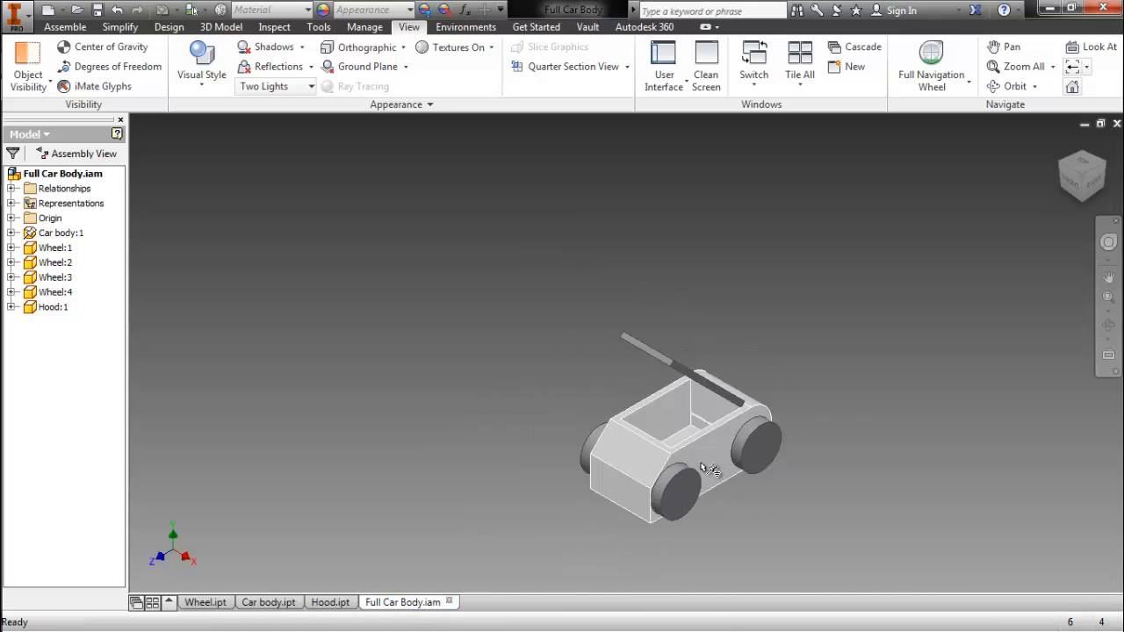
scroll(702, 467, "down", 4)
middle_click_drag(702, 467, 675, 400)
scroll(733, 512, "up", 3)
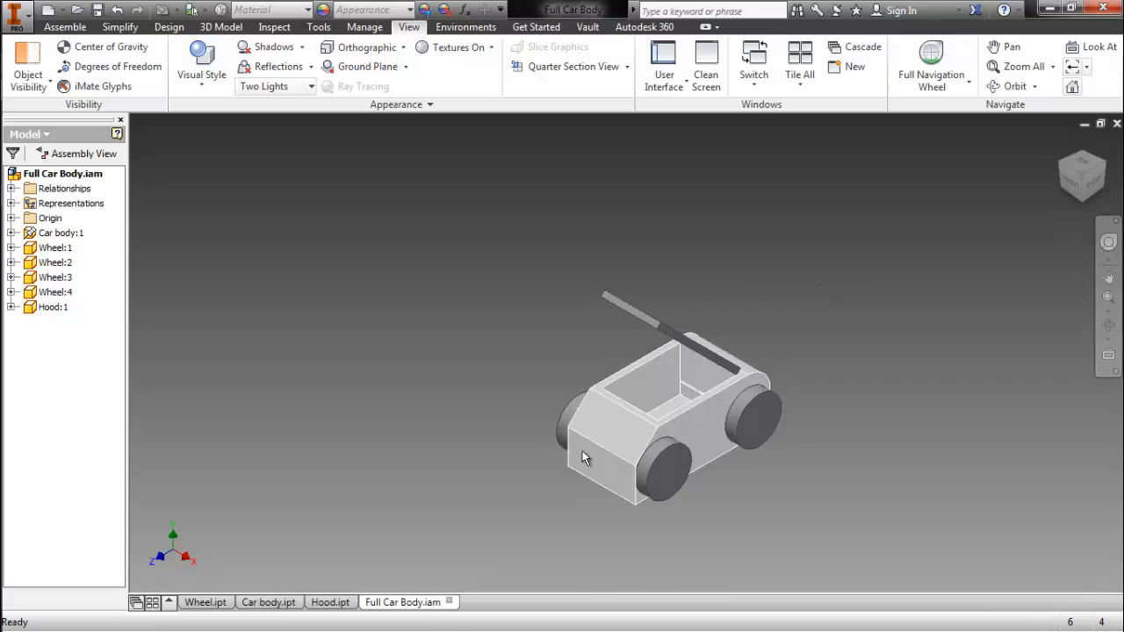
right_click(471, 562)
left_click(471, 563)
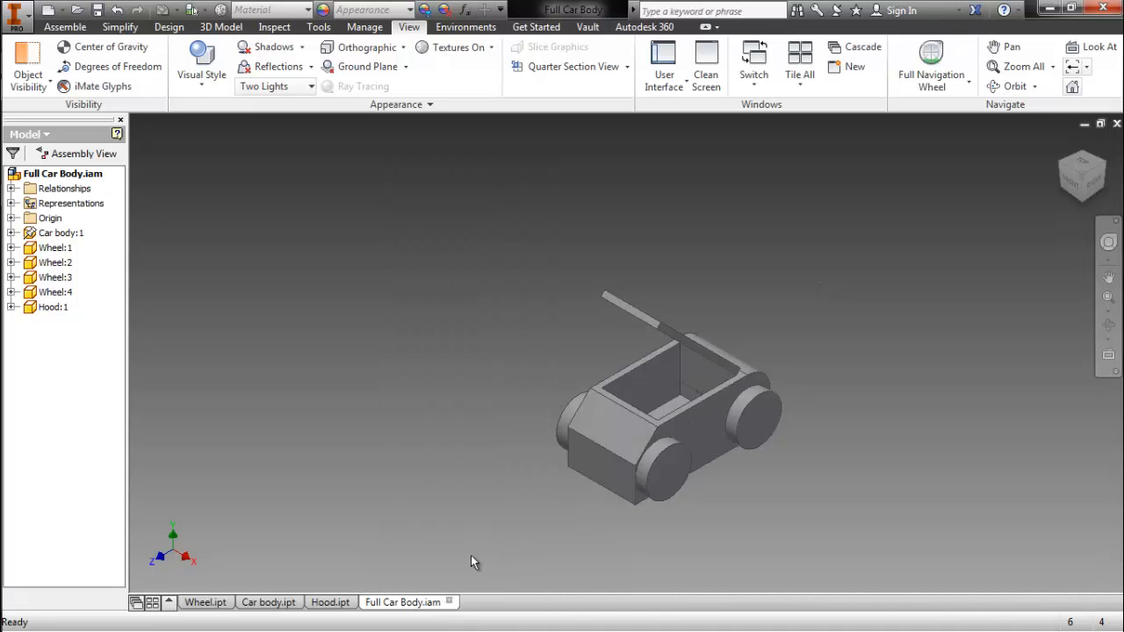
Measure the distance between the outer faces of the two front wheels.
right_click(887, 413)
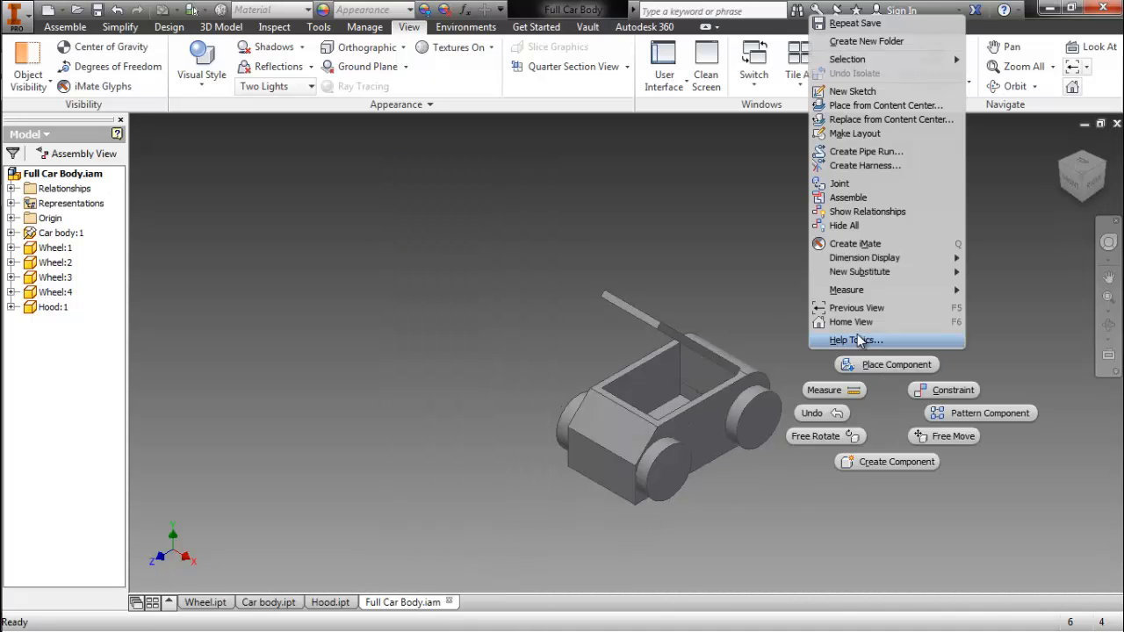
left_click(831, 392)
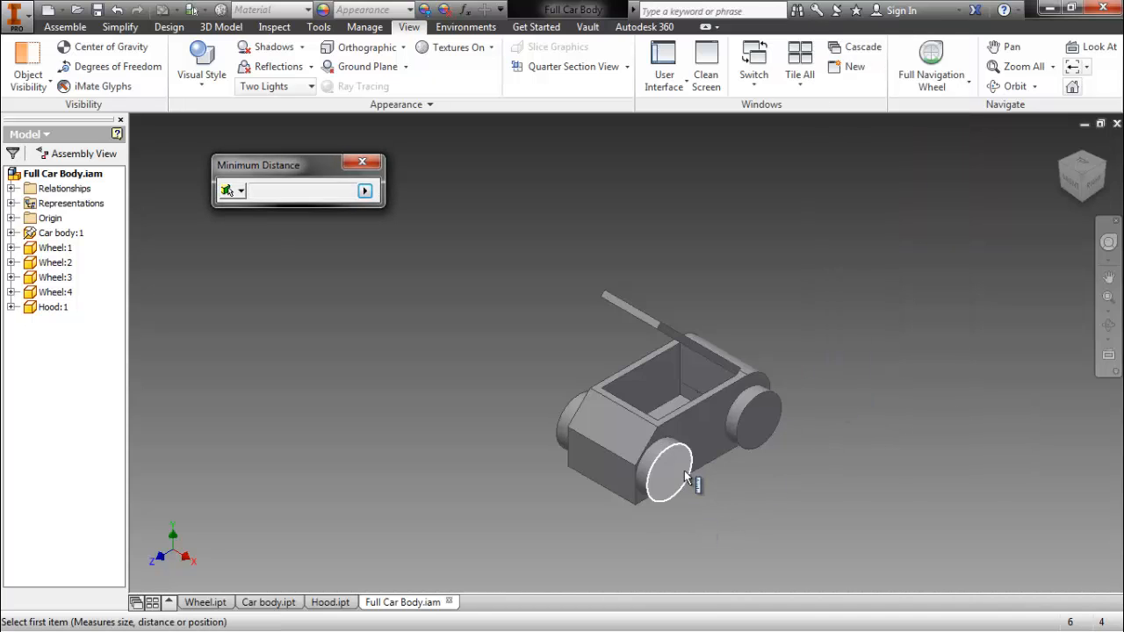
left_click(687, 478)
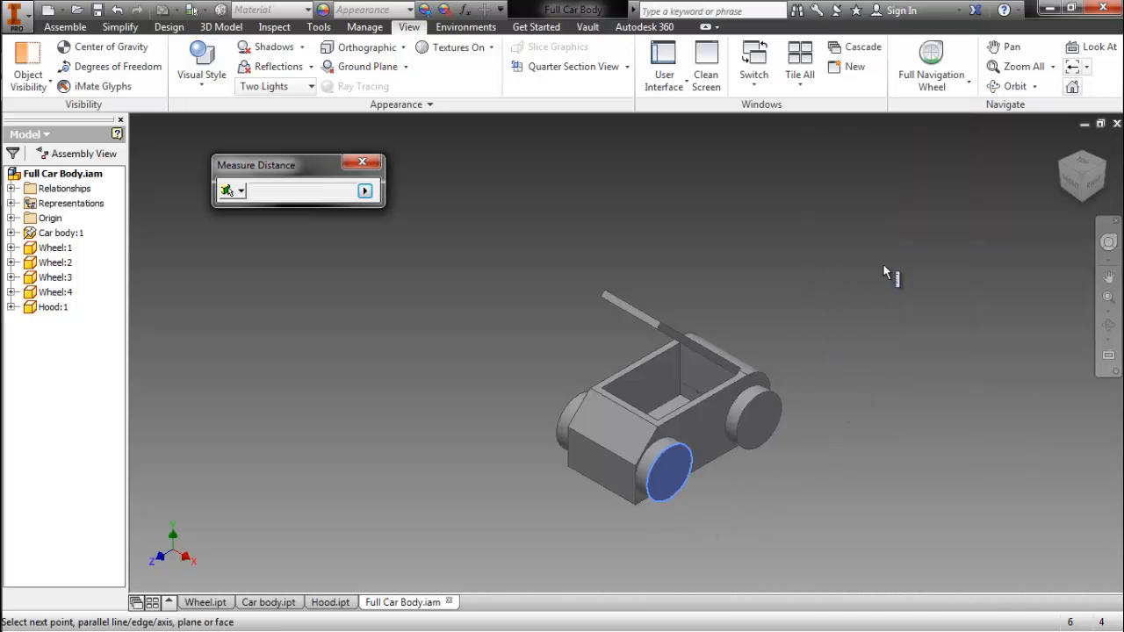
left_click(1065, 168)
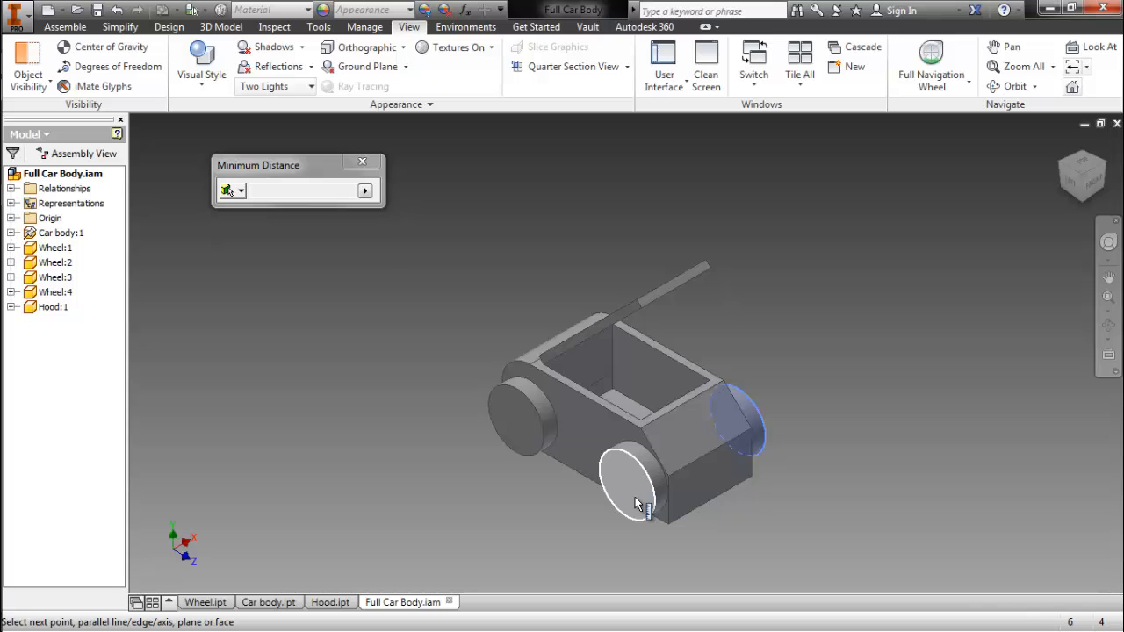
left_click(638, 505)
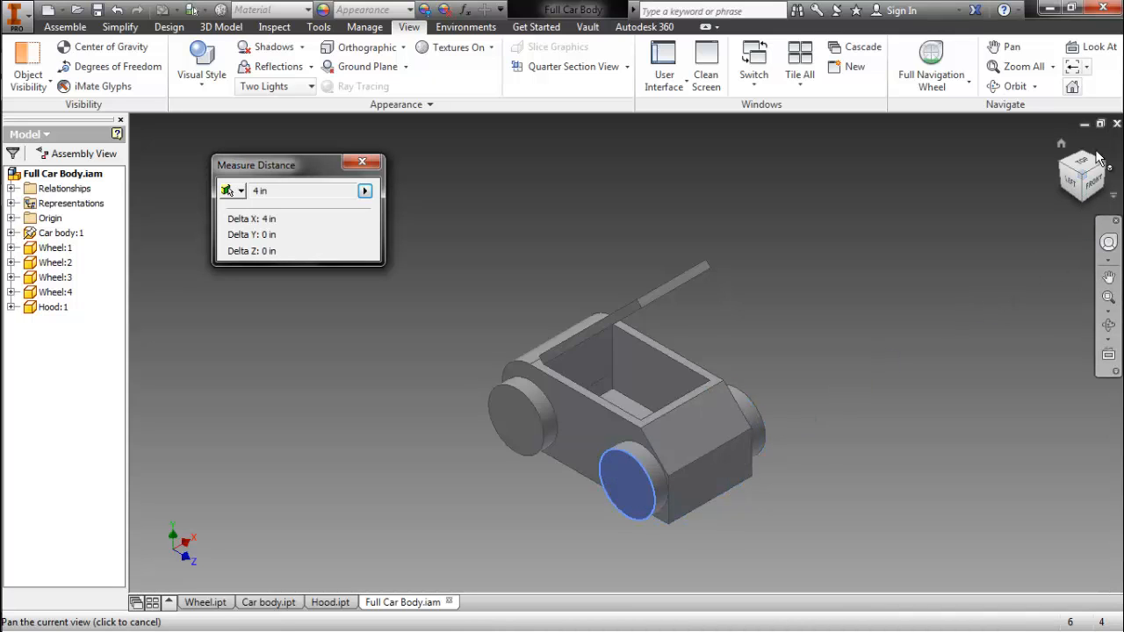
left_click(1092, 182)
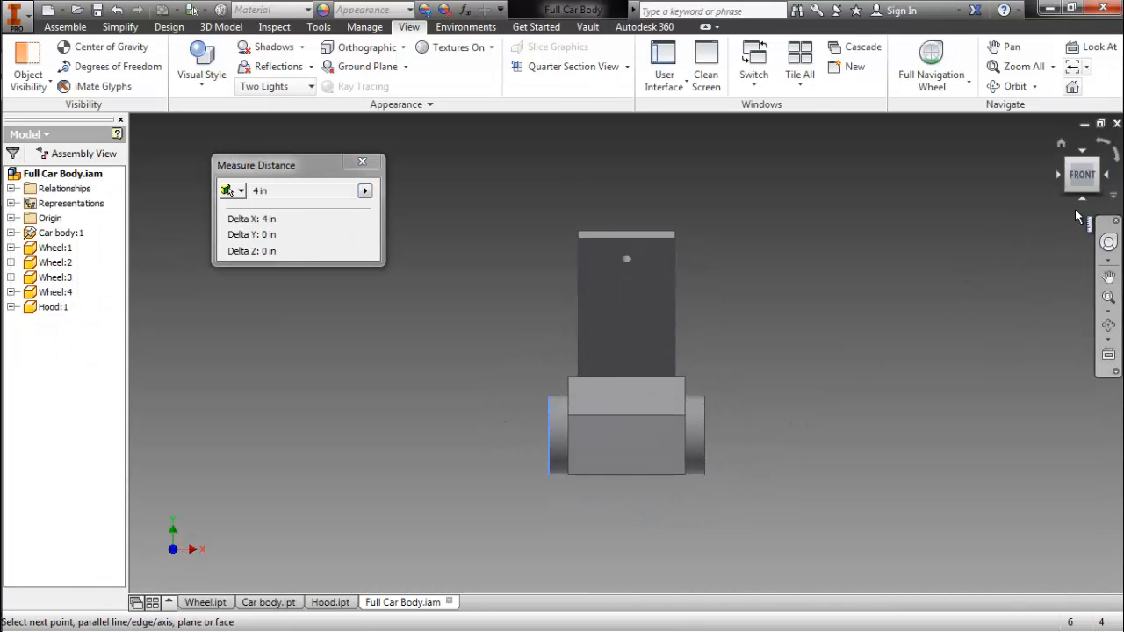
left_click(1098, 164)
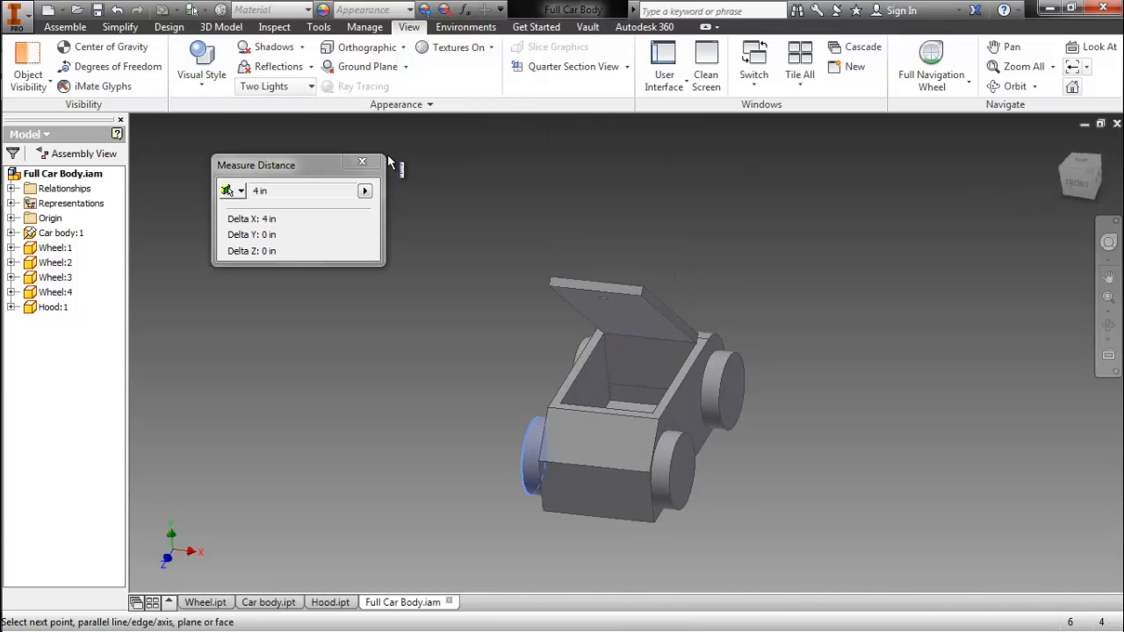
left_click(364, 191)
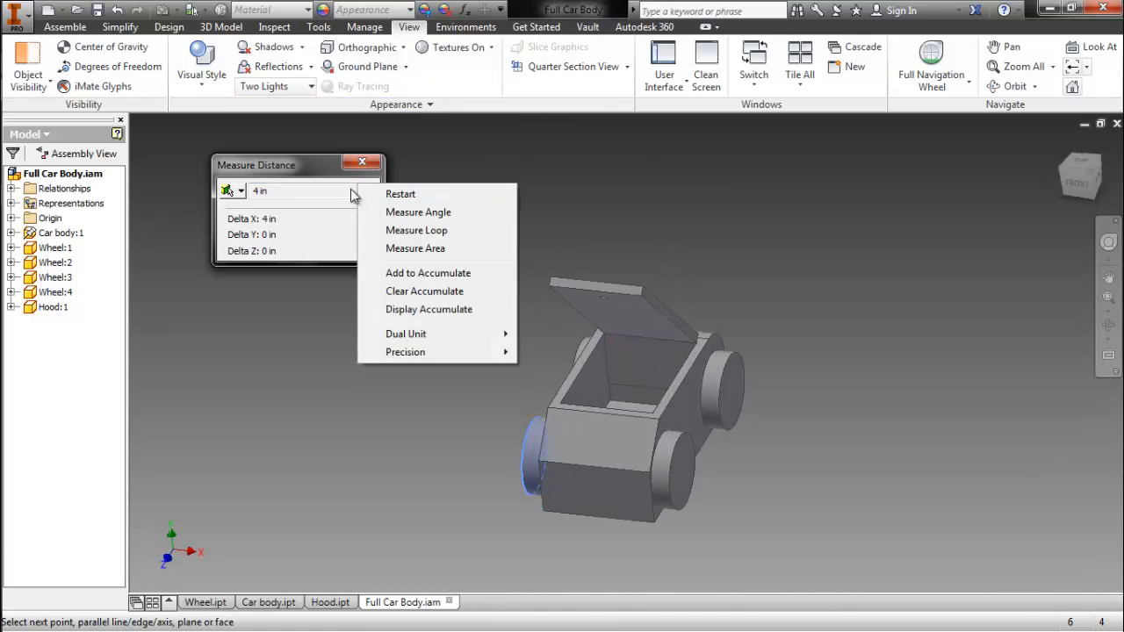
left_click(354, 195)
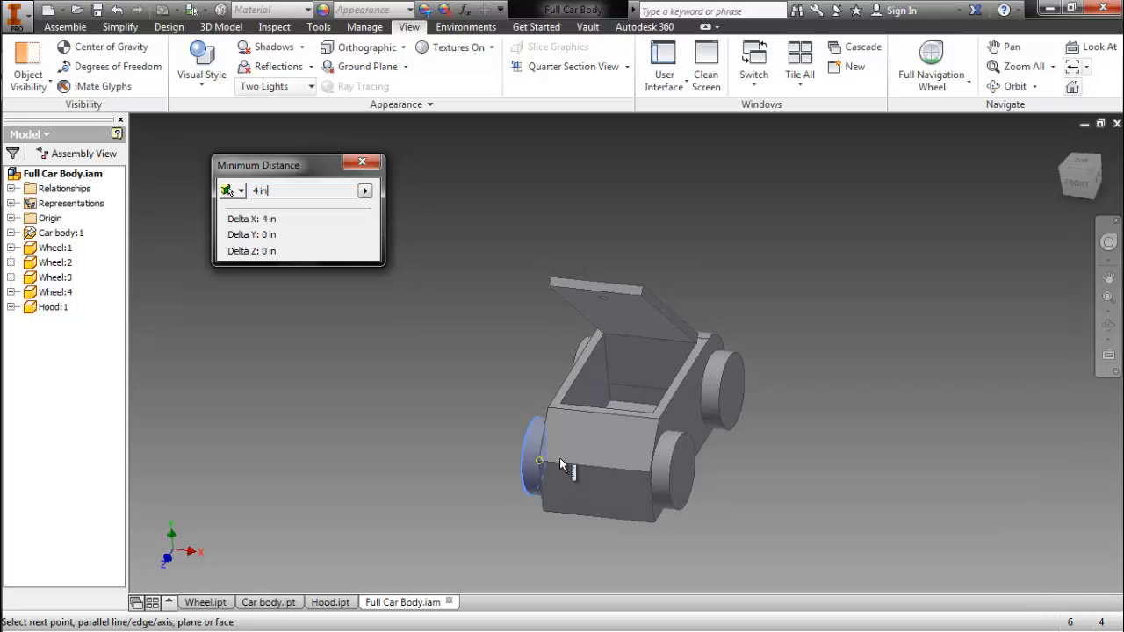
left_click(362, 162)
Repeat the front wheel measurement from one outer face to the other to check the car's overall width.
right_click(451, 230)
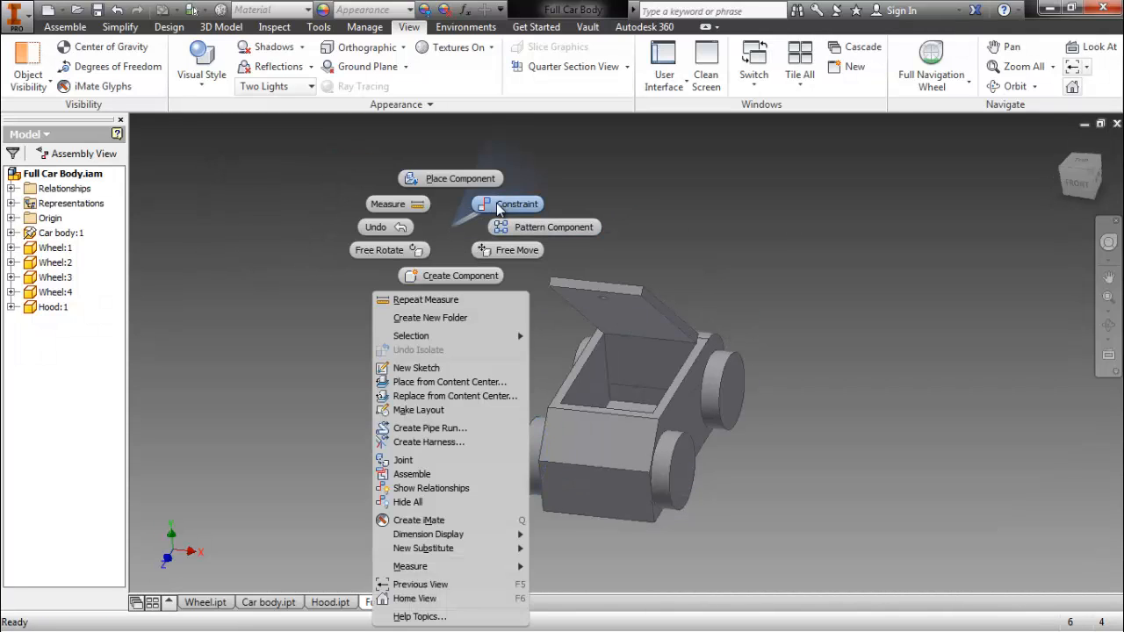
left_click(405, 204)
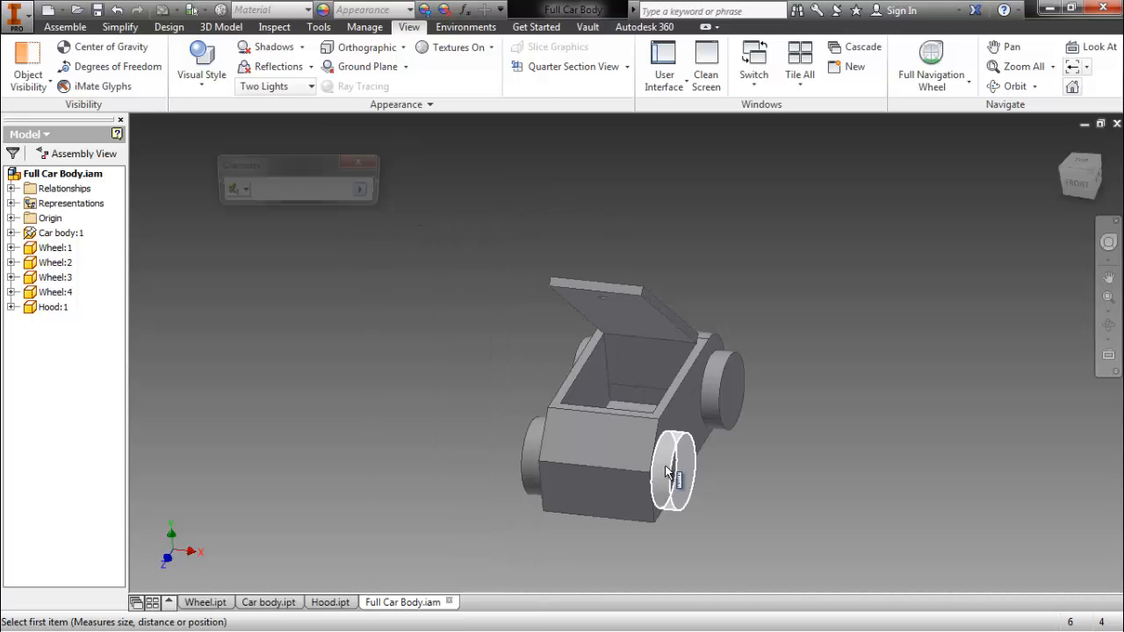
left_click(677, 488)
left_click(1060, 168)
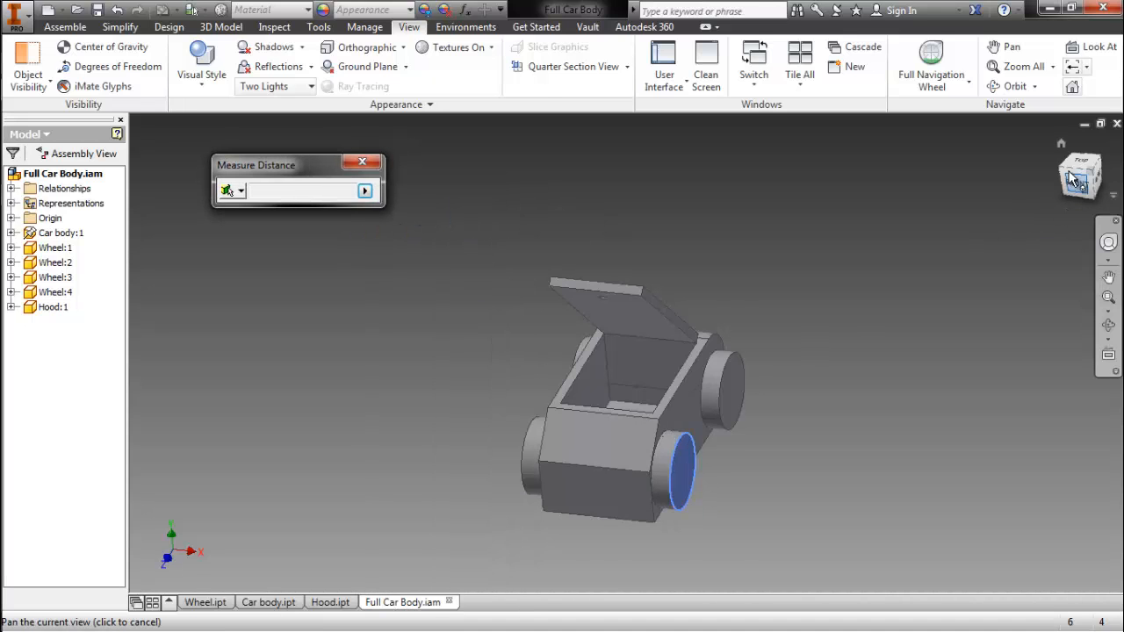
left_click(622, 507)
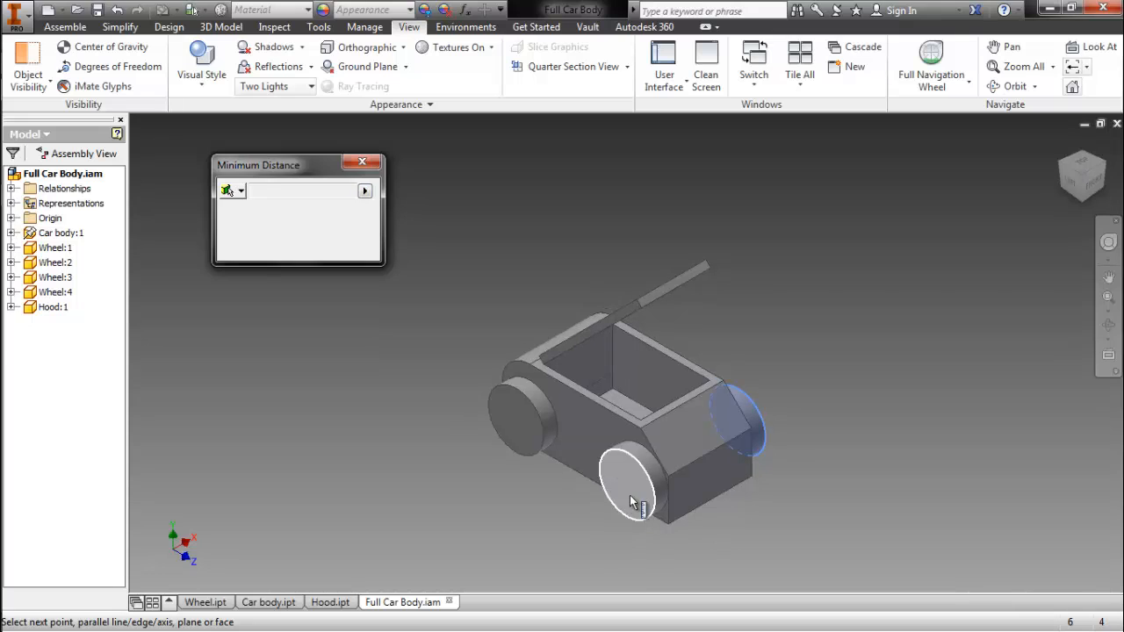
left_click(354, 165)
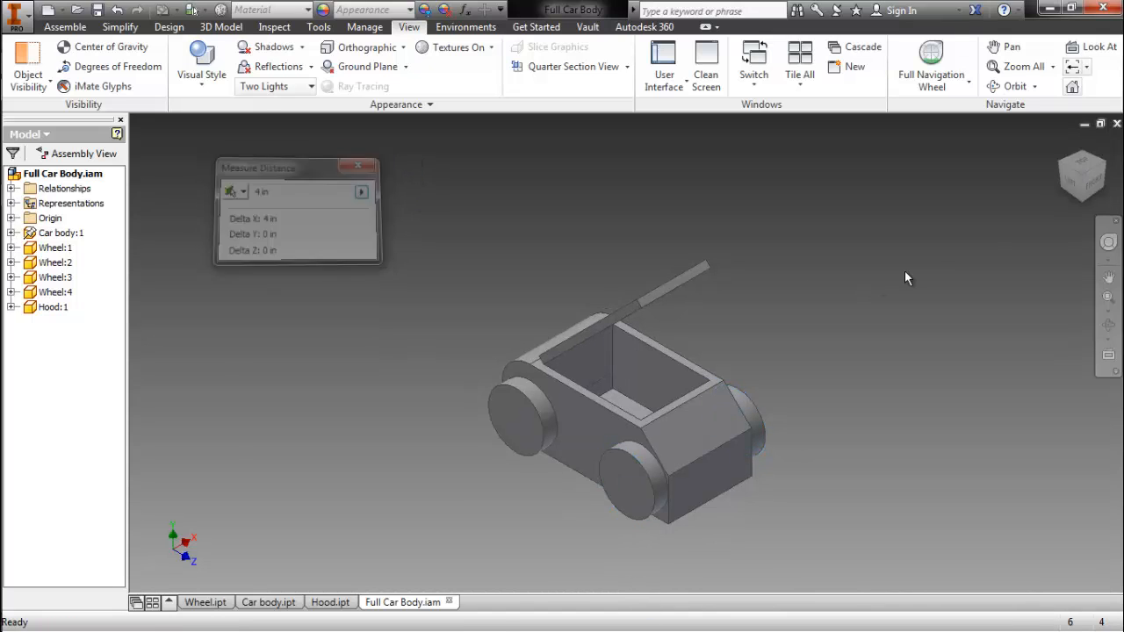
Create a new part from the Standard.ipt template and start a sketch on the horizontal XZ origin plane.
left_click(1096, 181)
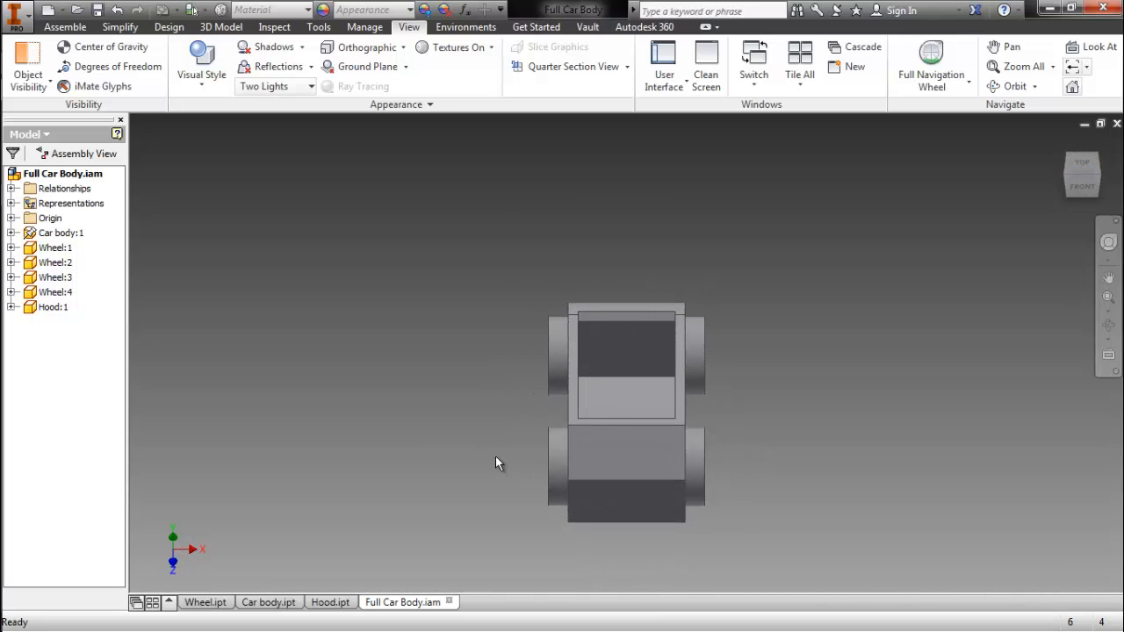
right_click(426, 430)
key("Escape")
key("ctrl+n")
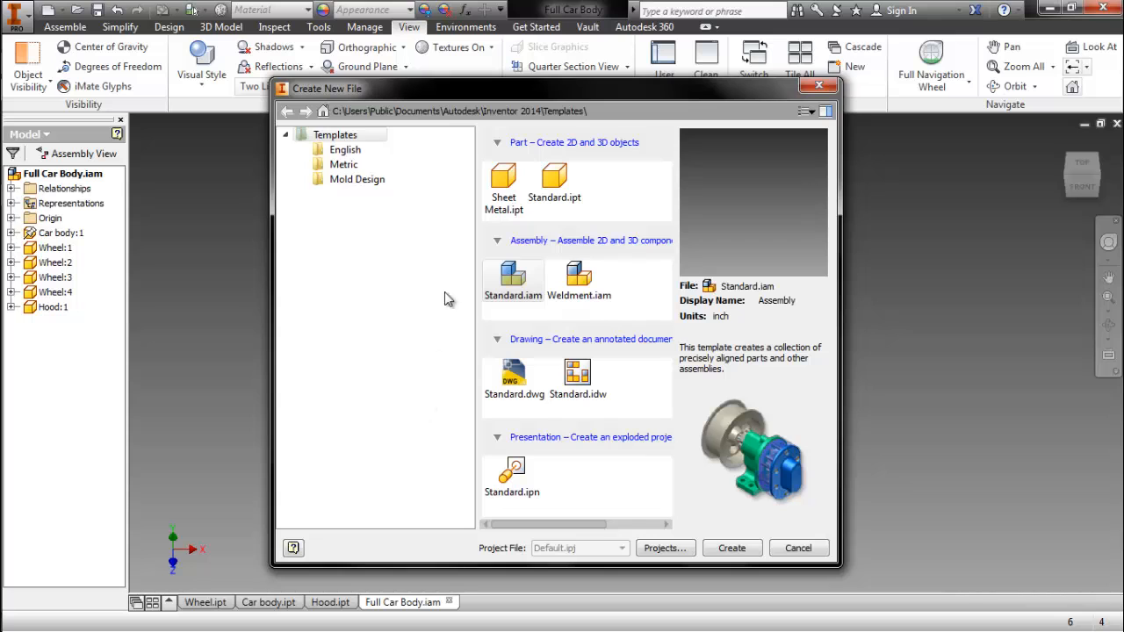
double_click(555, 180)
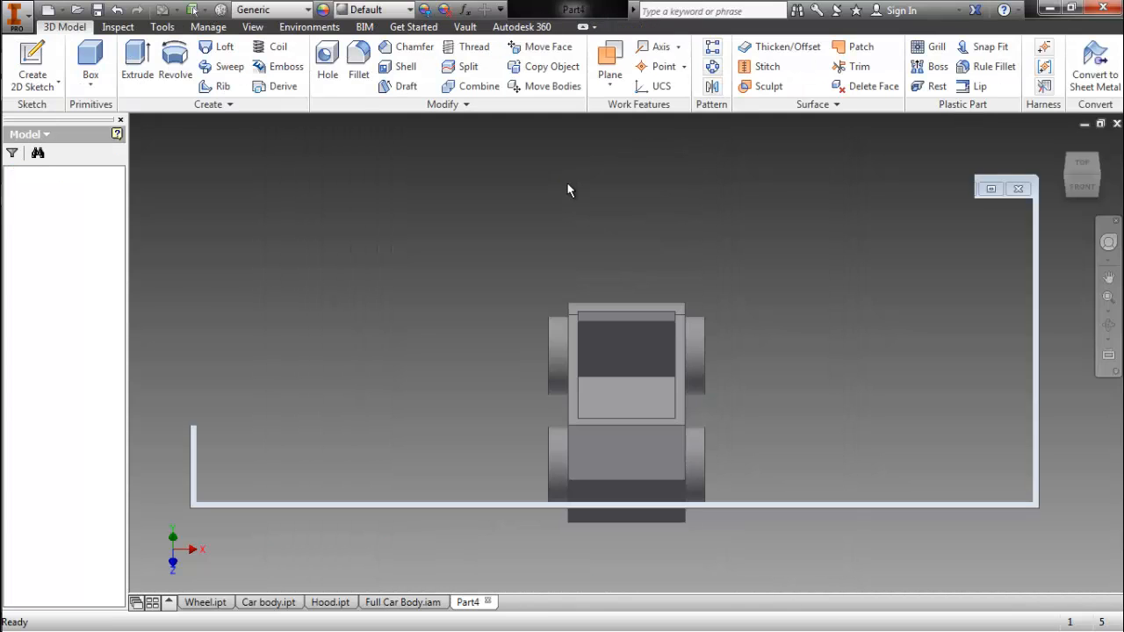
right_click(542, 339)
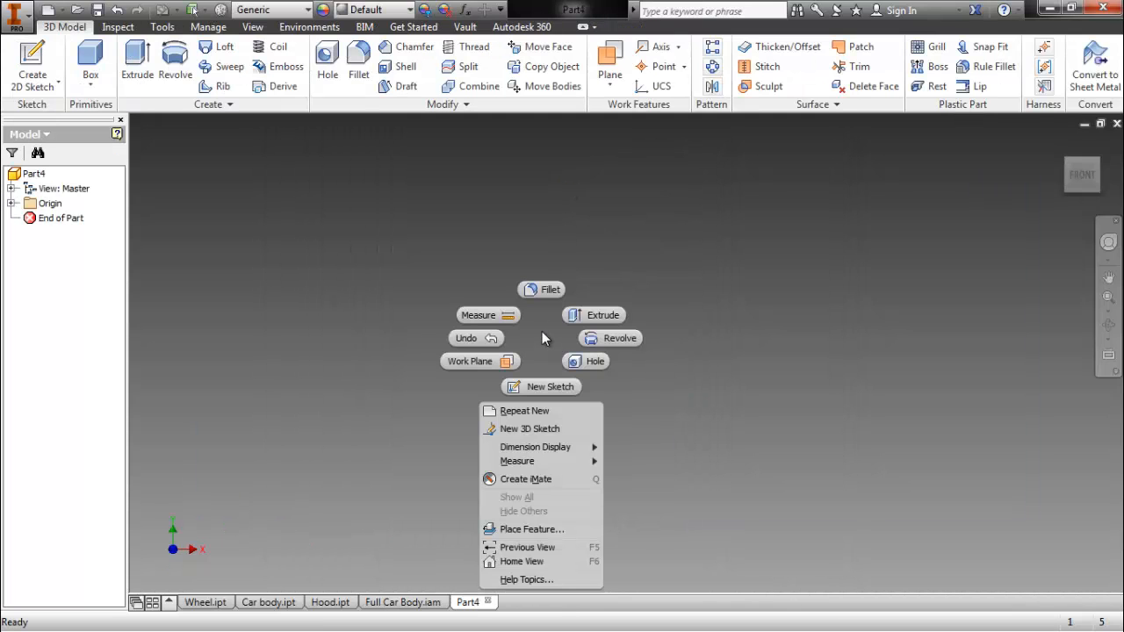
left_click(545, 394)
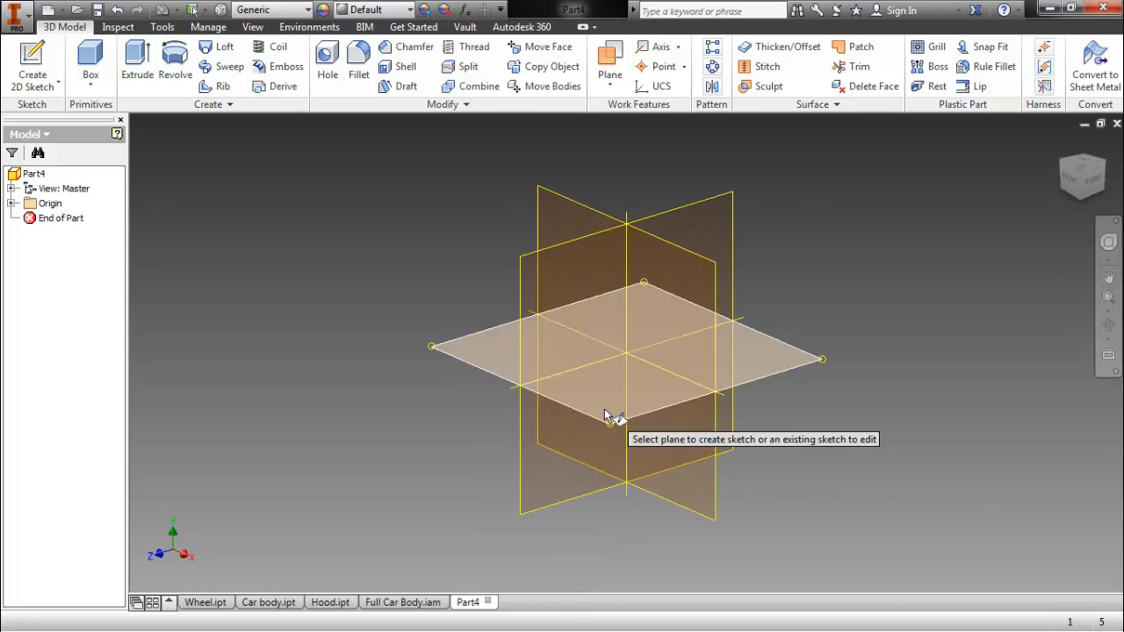
left_click(603, 407)
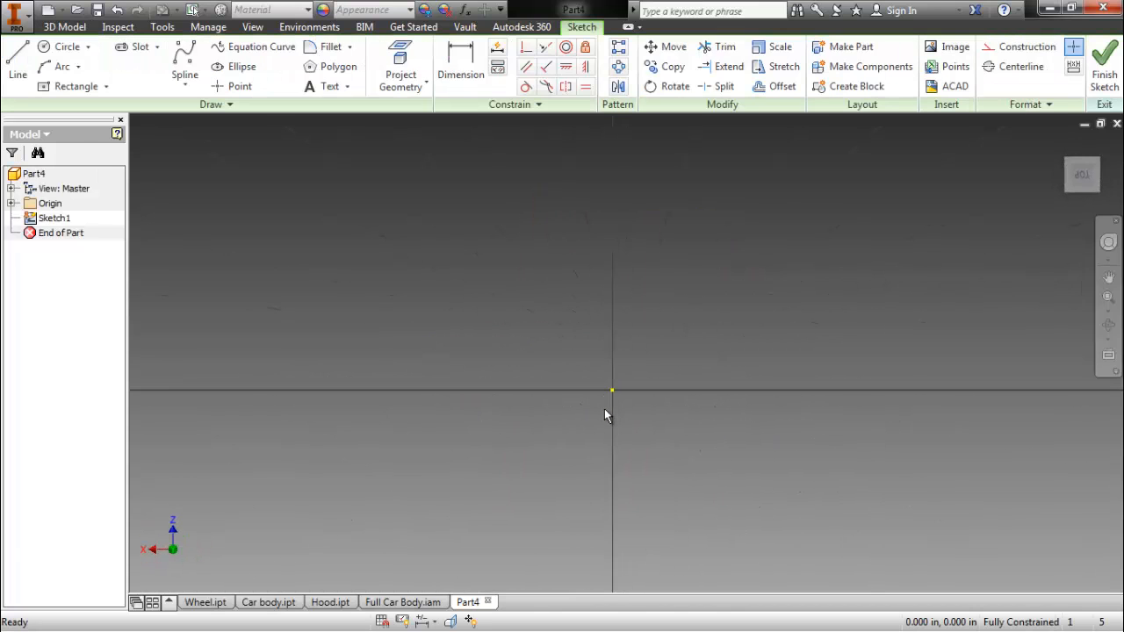
Draw a two-point center rectangle centred on the origin, 4 in wide and 24 in long, and finish the sketch.
right_click(603, 408)
left_click(603, 408)
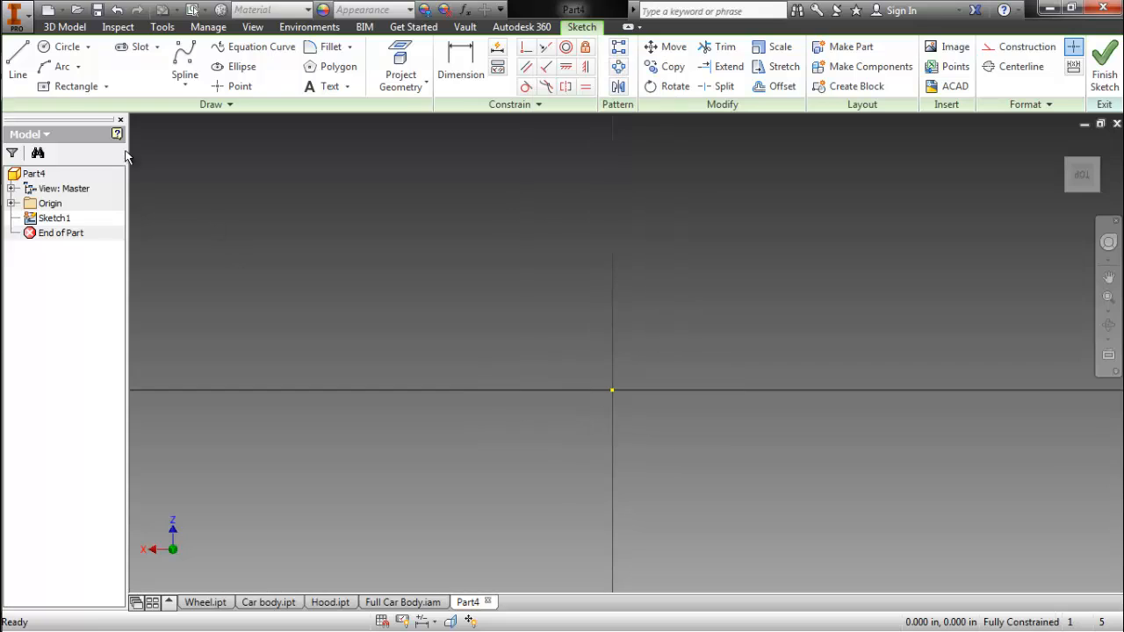
left_click(79, 86)
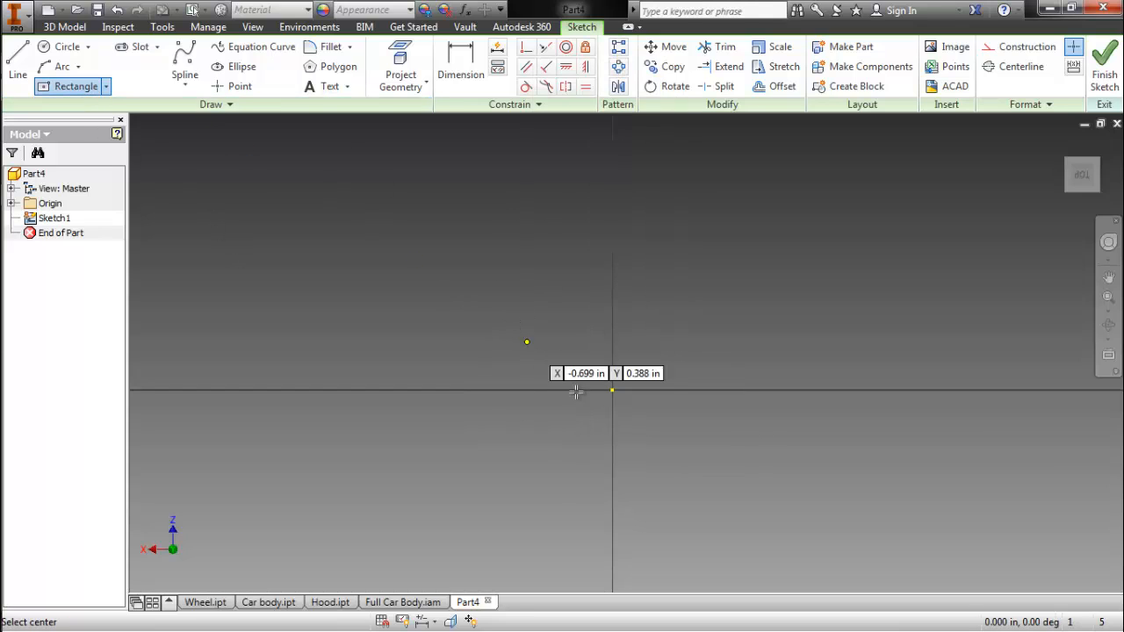
left_click(612, 390)
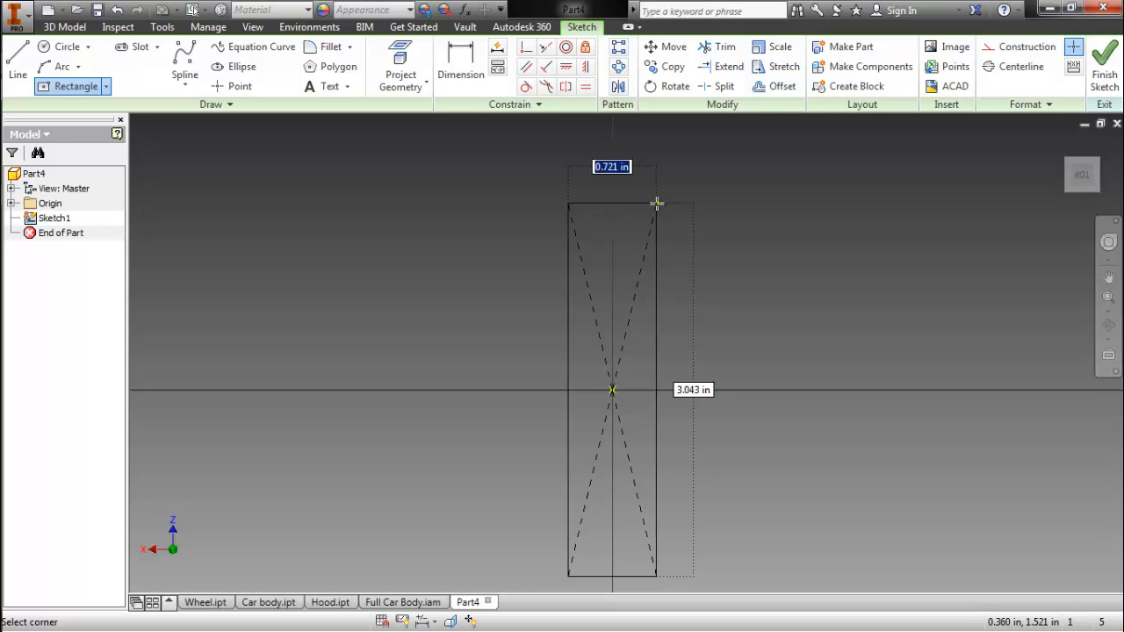
type("4")
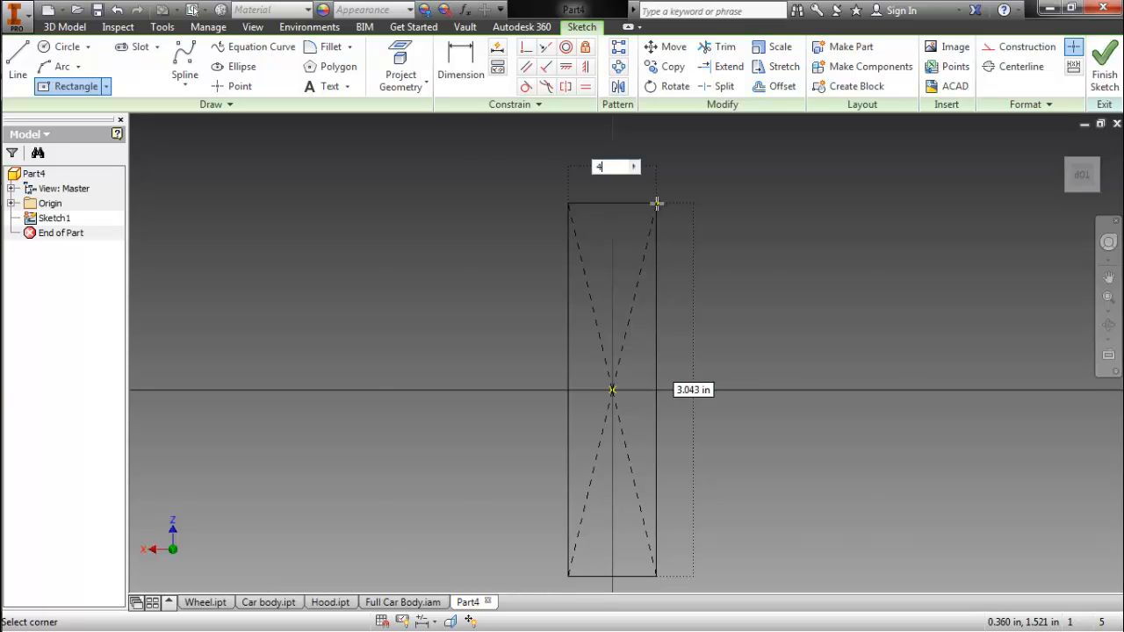
key("Tab")
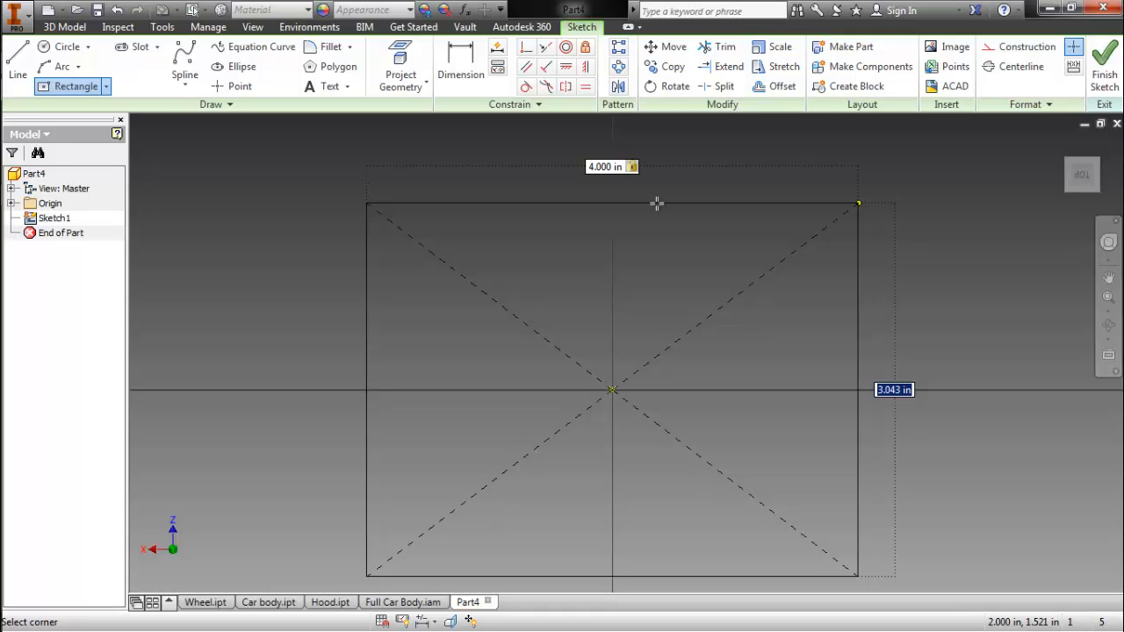
type("24")
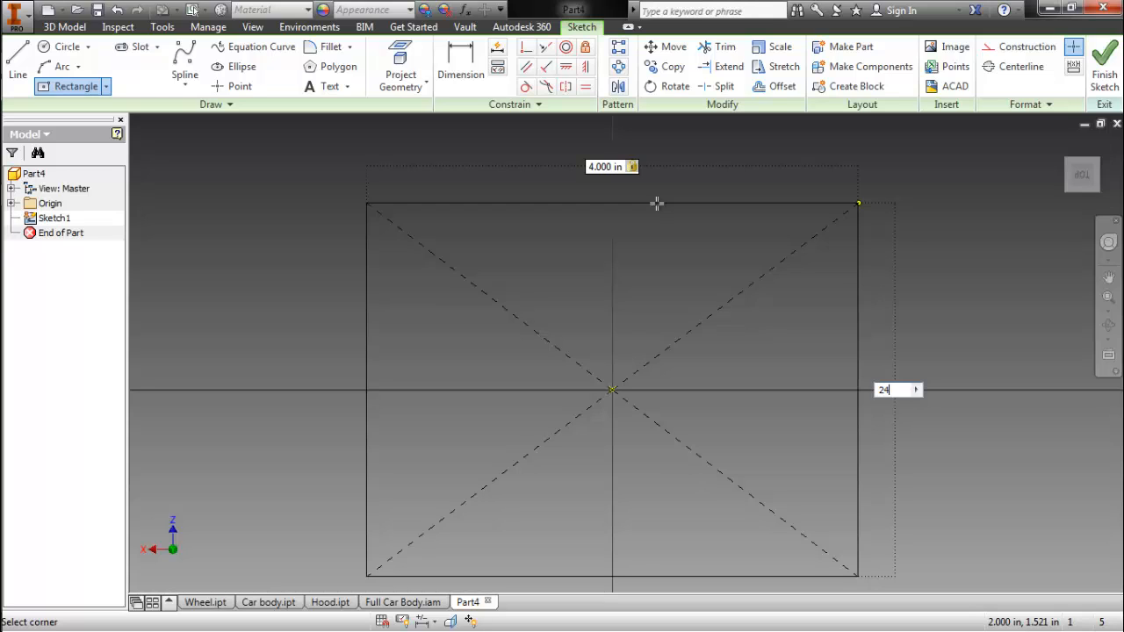
key("Tab")
key("Return")
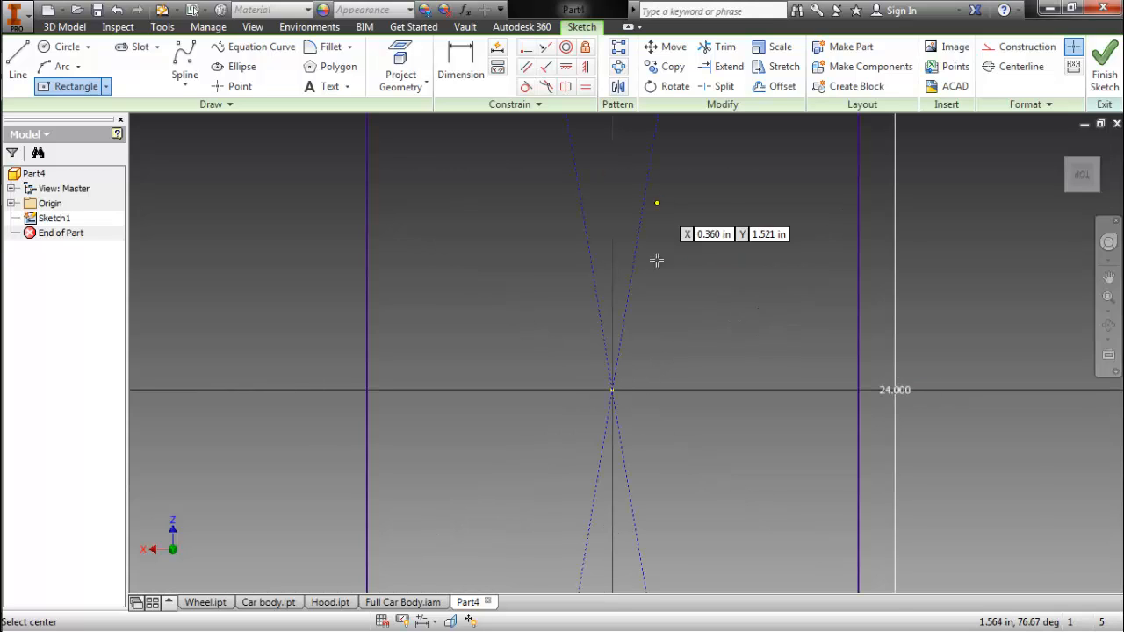
scroll(658, 258, "down", 5)
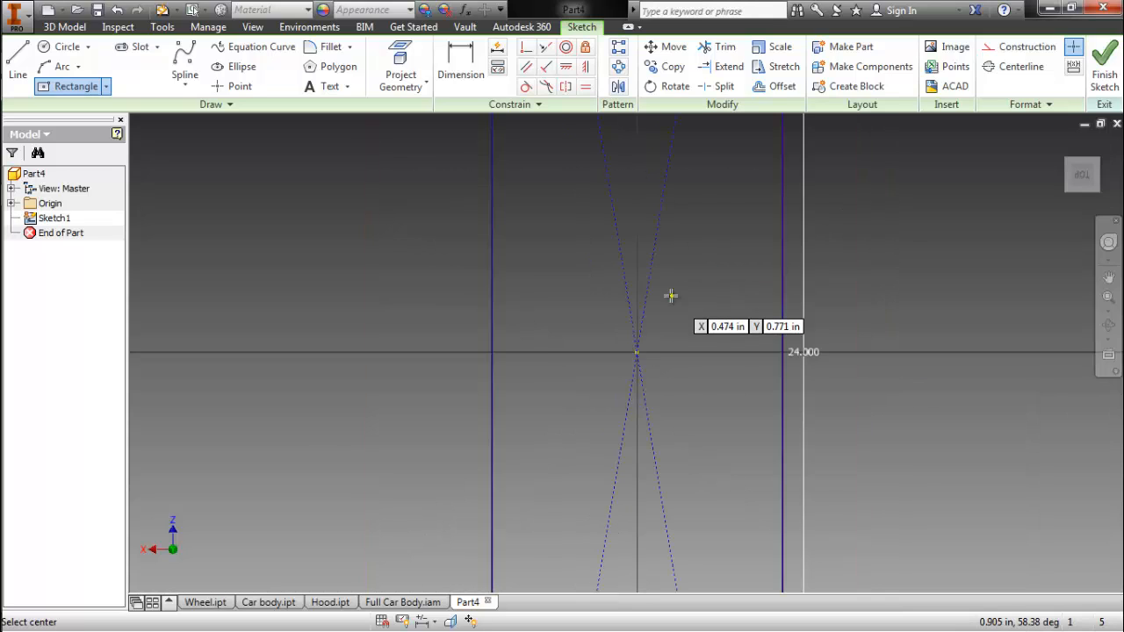
right_click(830, 198)
left_click(827, 242)
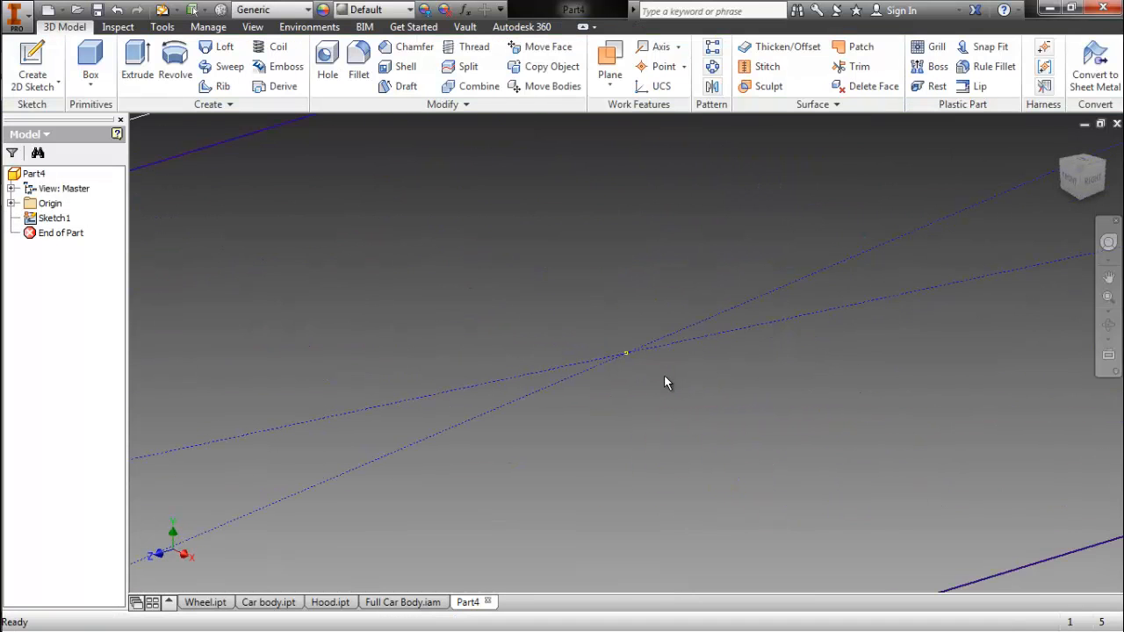
Extrude the rectangle upward by 0.25 in to form a thin flat board.
right_click(663, 253)
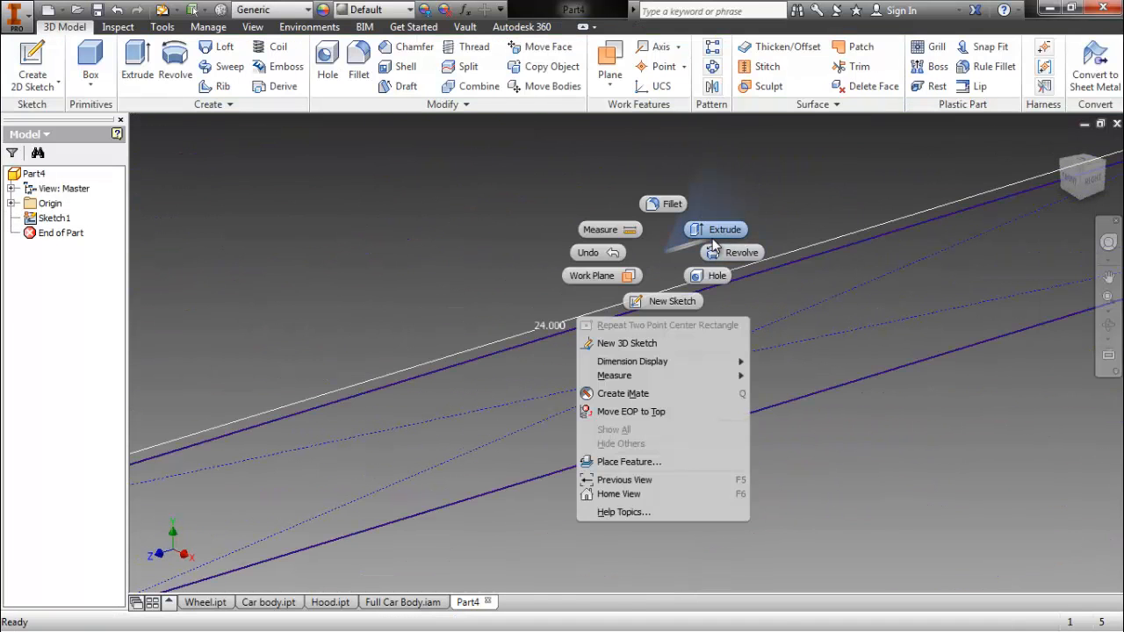
left_click(715, 229)
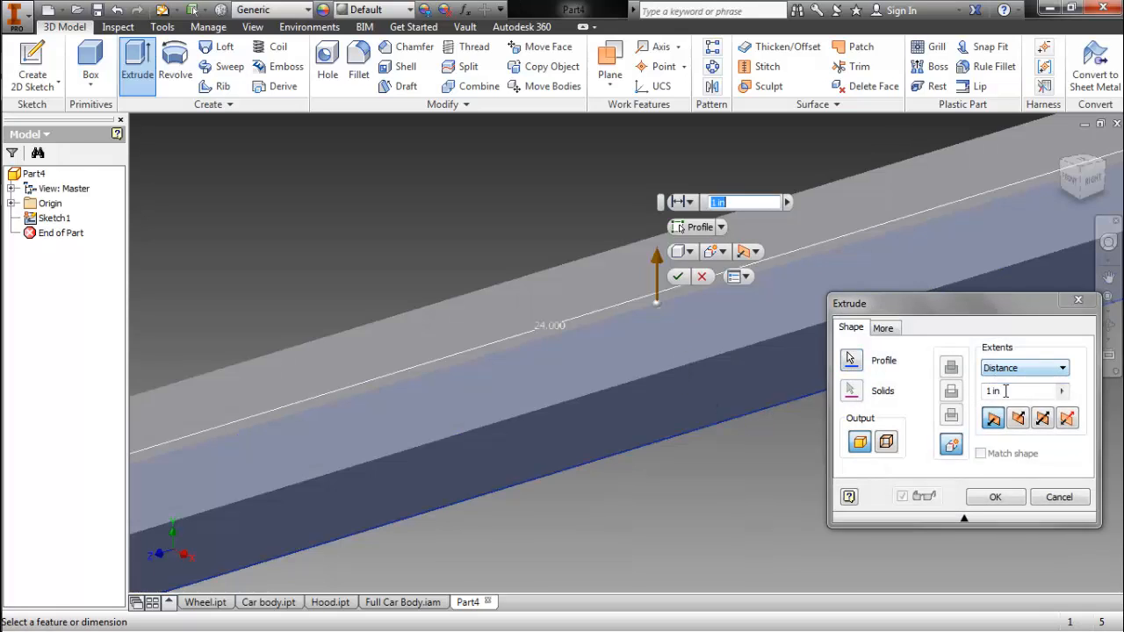
left_click(997, 390)
type(".")
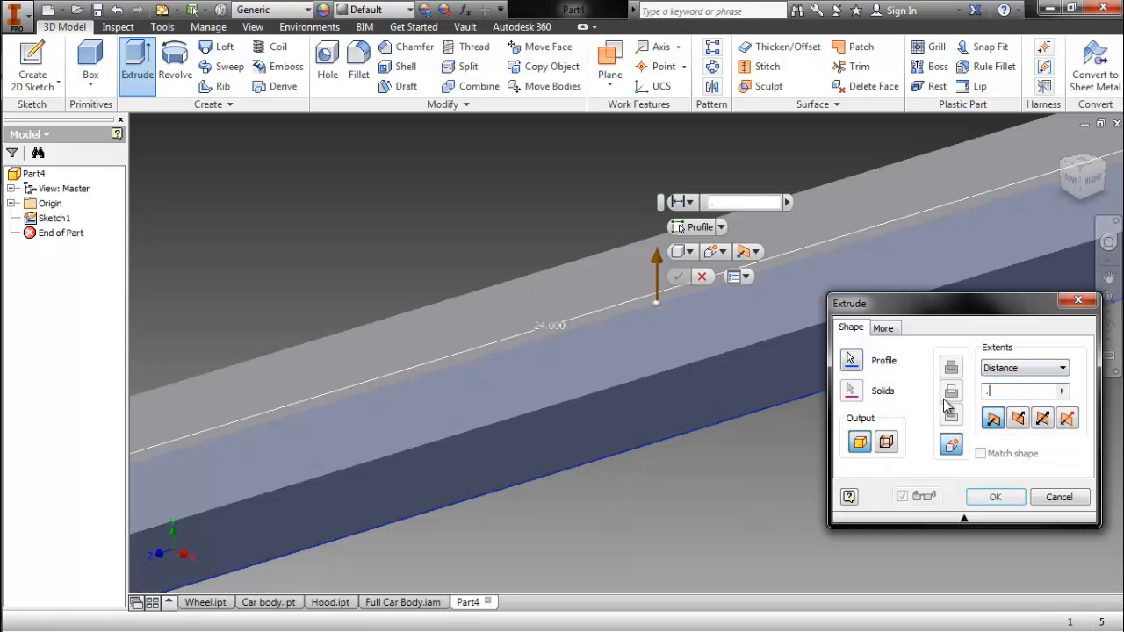
type("25")
key("Return")
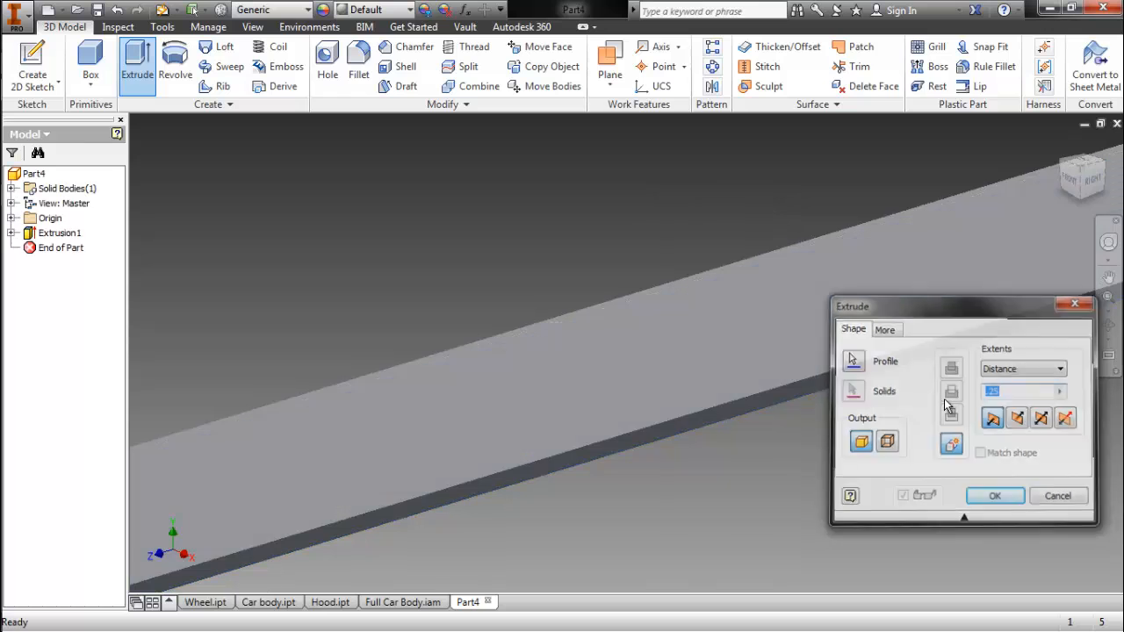
scroll(928, 467, "up", 4)
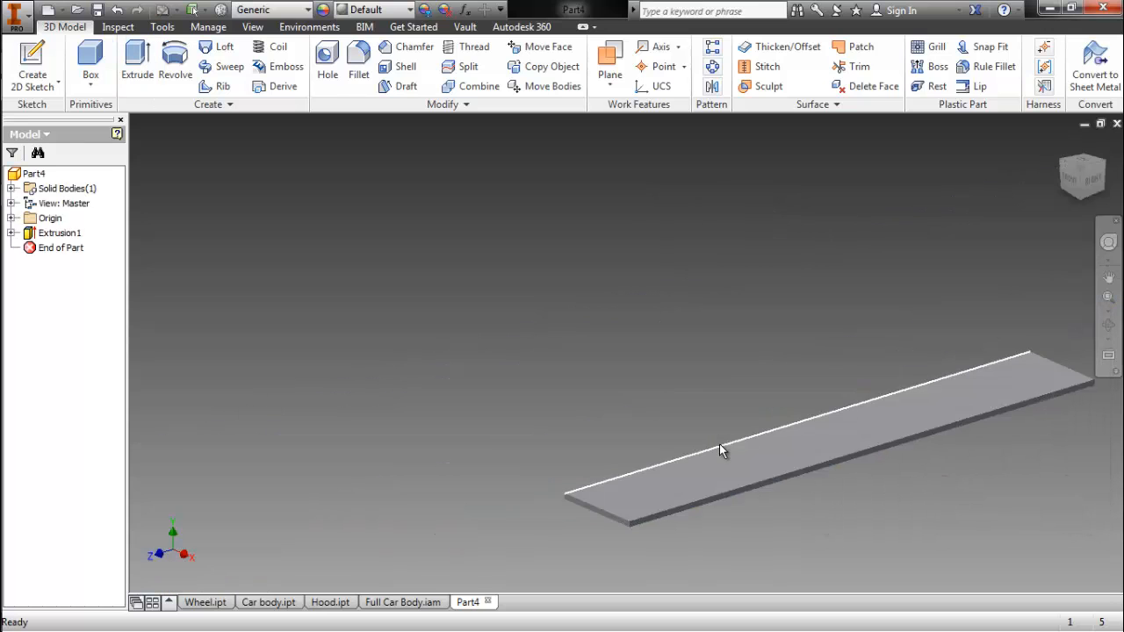
Save the part as Playing Field in the Car Animation tut folder.
key("ctrl+s")
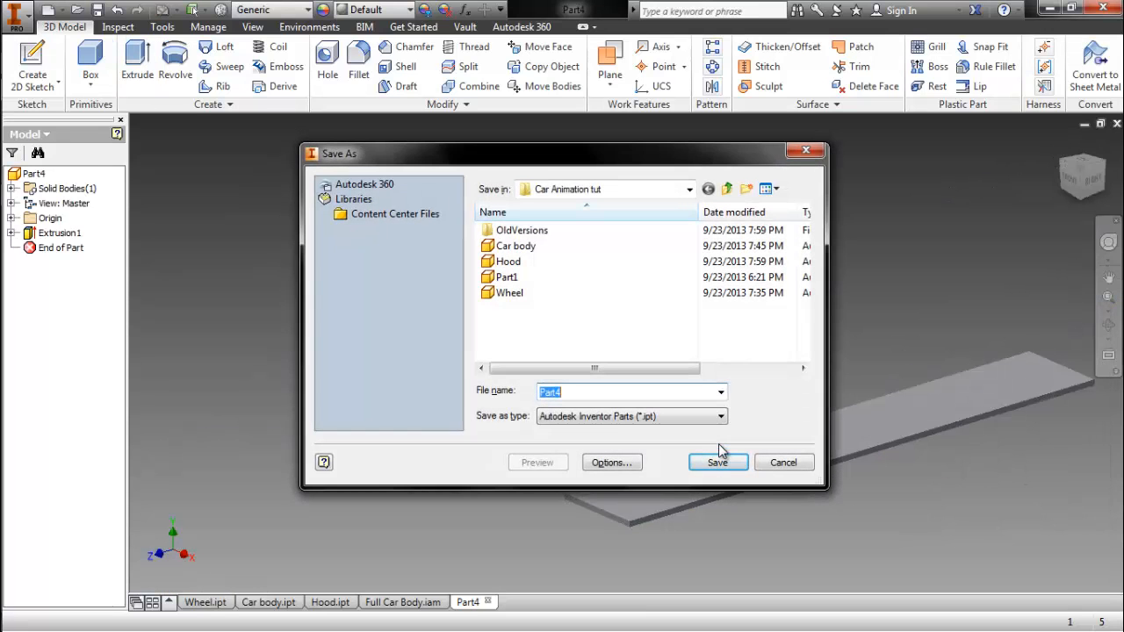
type("Playing Field")
left_click(720, 445)
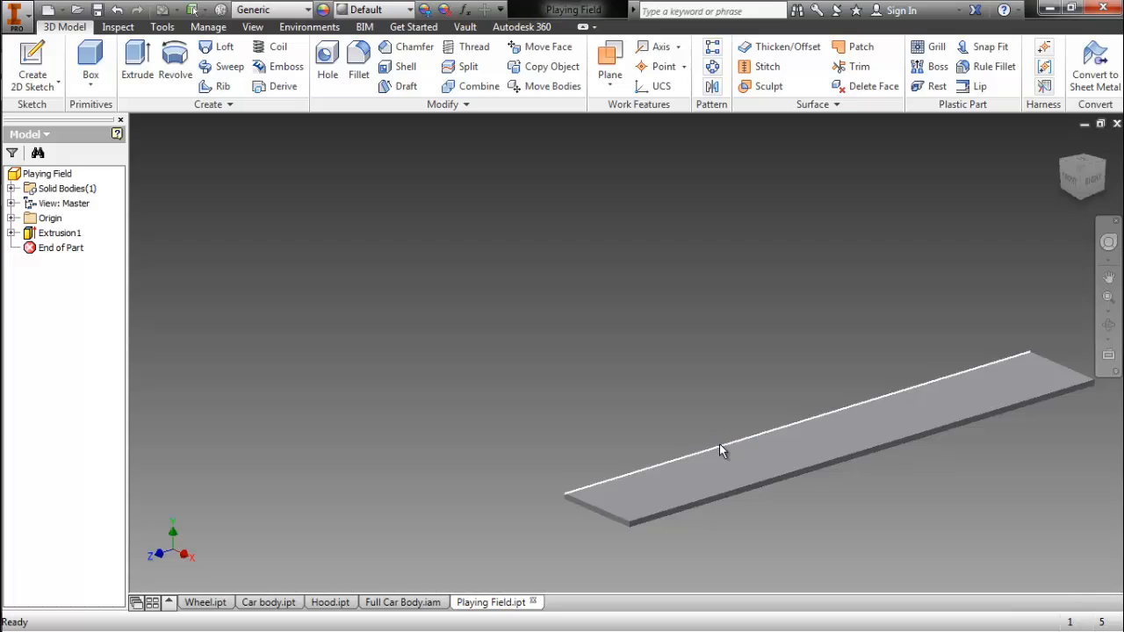
Look through the open Wheel, Car body, Hood and Full Car Body files and return to Playing Field.
left_click(204, 602)
left_click(278, 602)
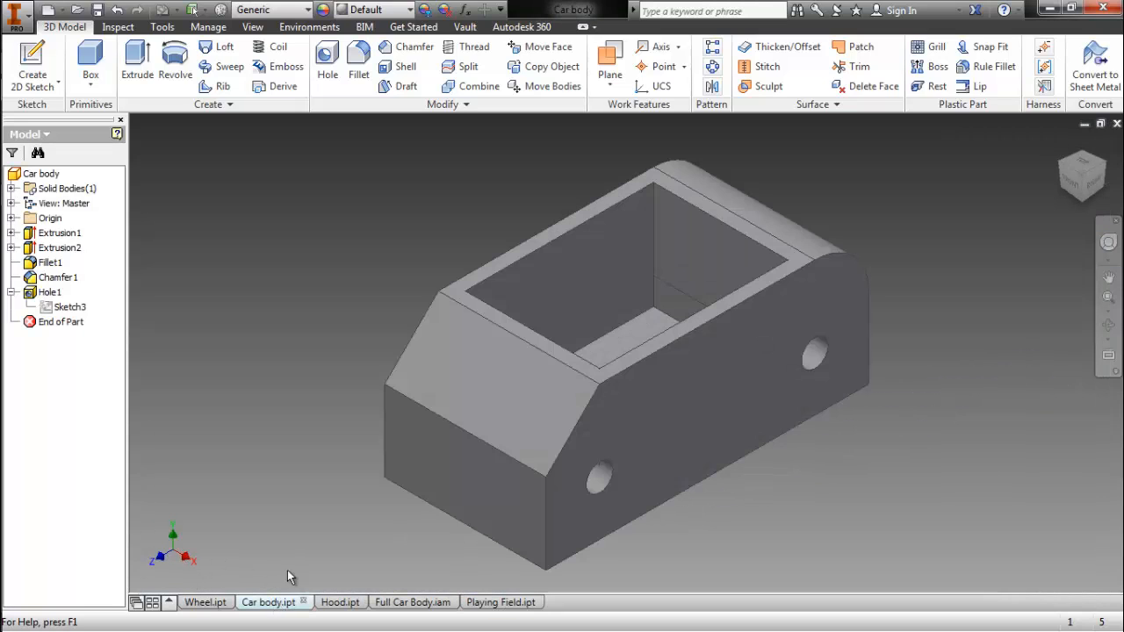
left_click(340, 603)
left_click(409, 603)
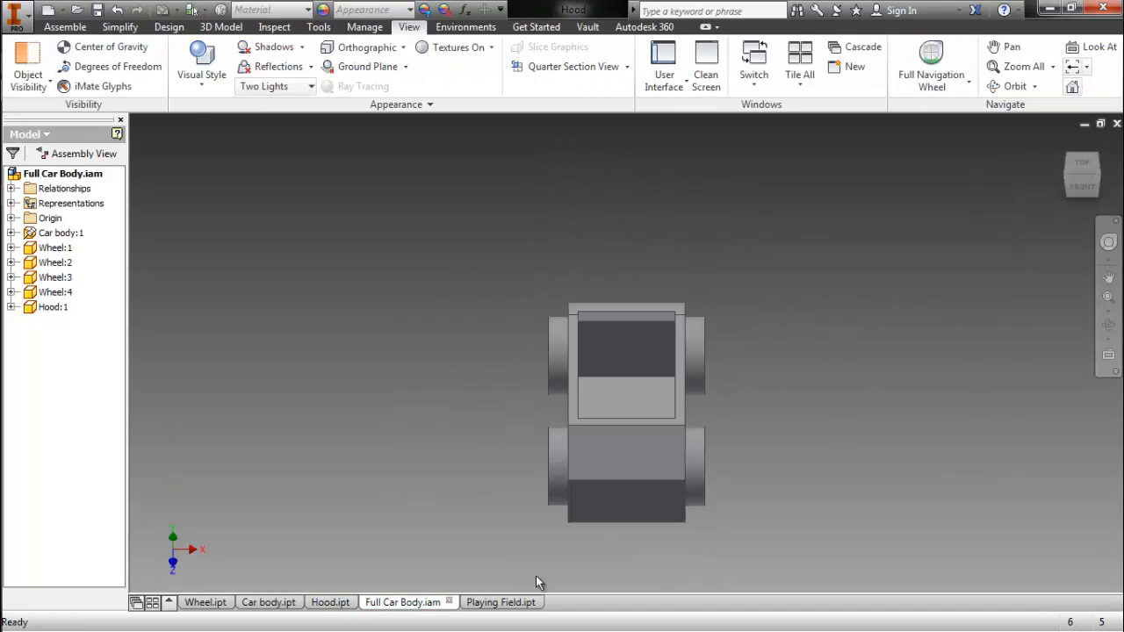
left_click(501, 602)
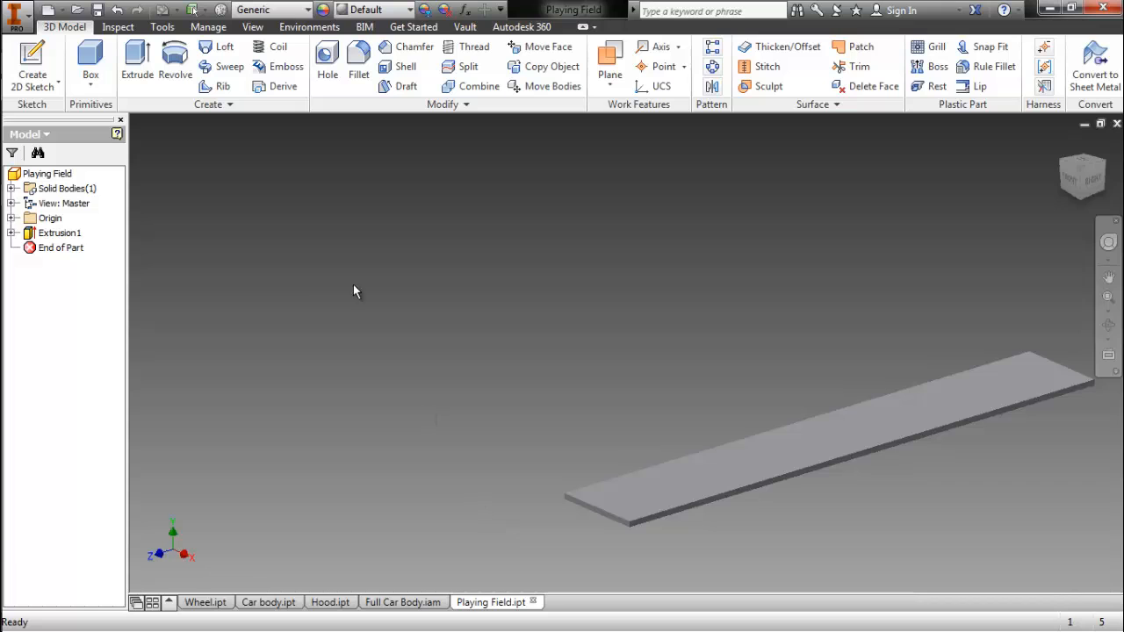
Create a new assembly from the Standard.iam template.
key("ctrl+n")
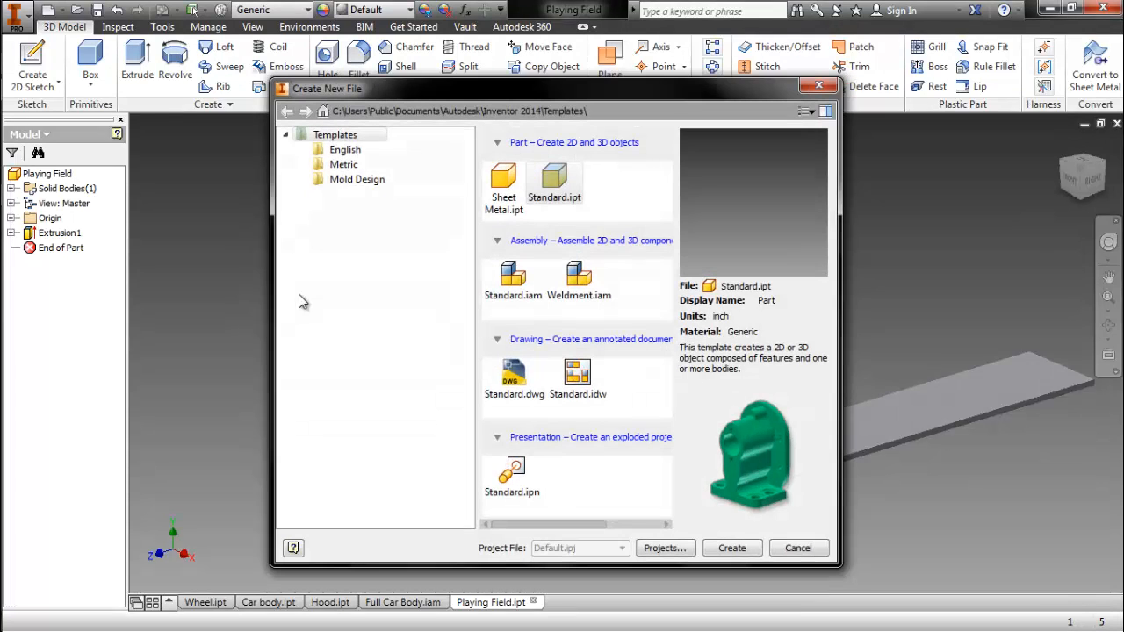
double_click(514, 278)
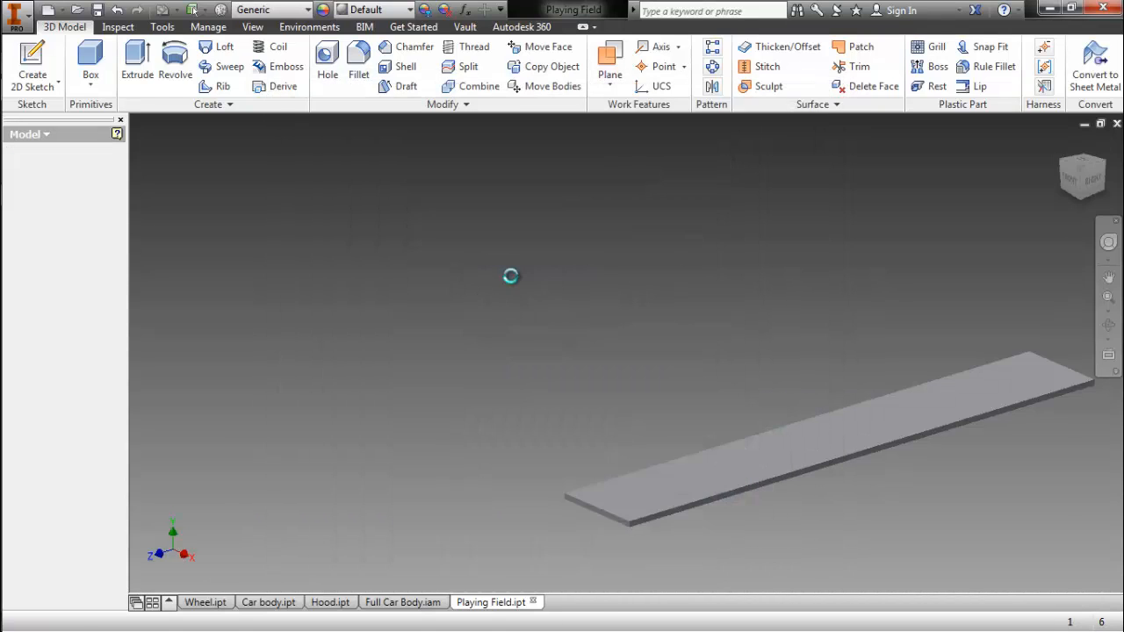
right_click(482, 290)
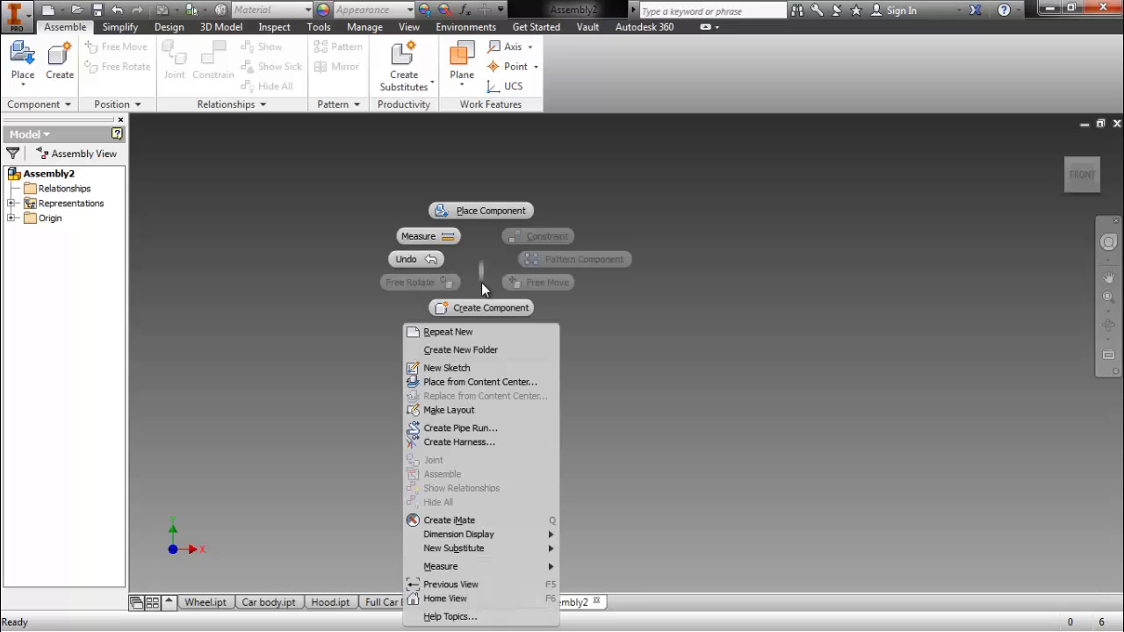
key("Escape")
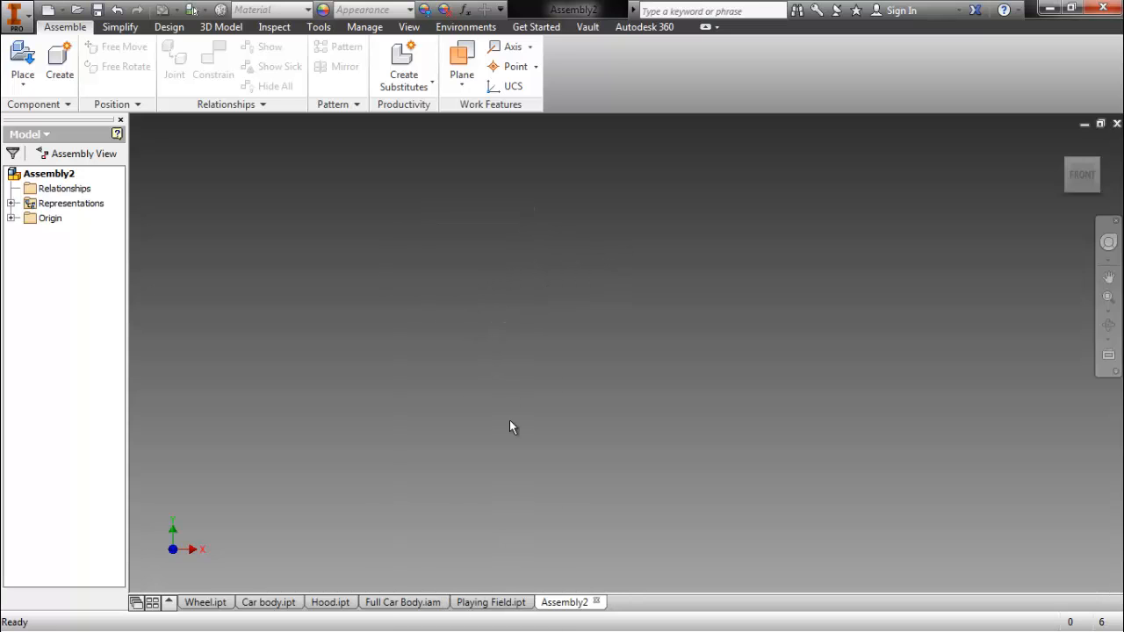
Place one instance of the Playing Field part in the assembly, seen from the home view.
right_click(500, 259)
left_click(500, 210)
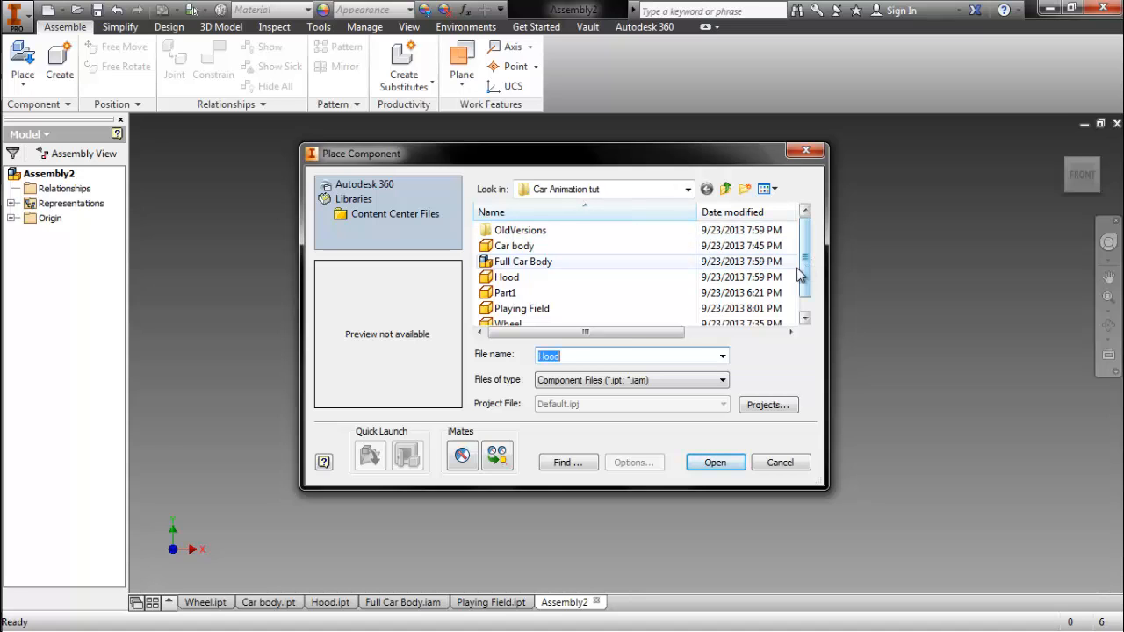
left_click(660, 309)
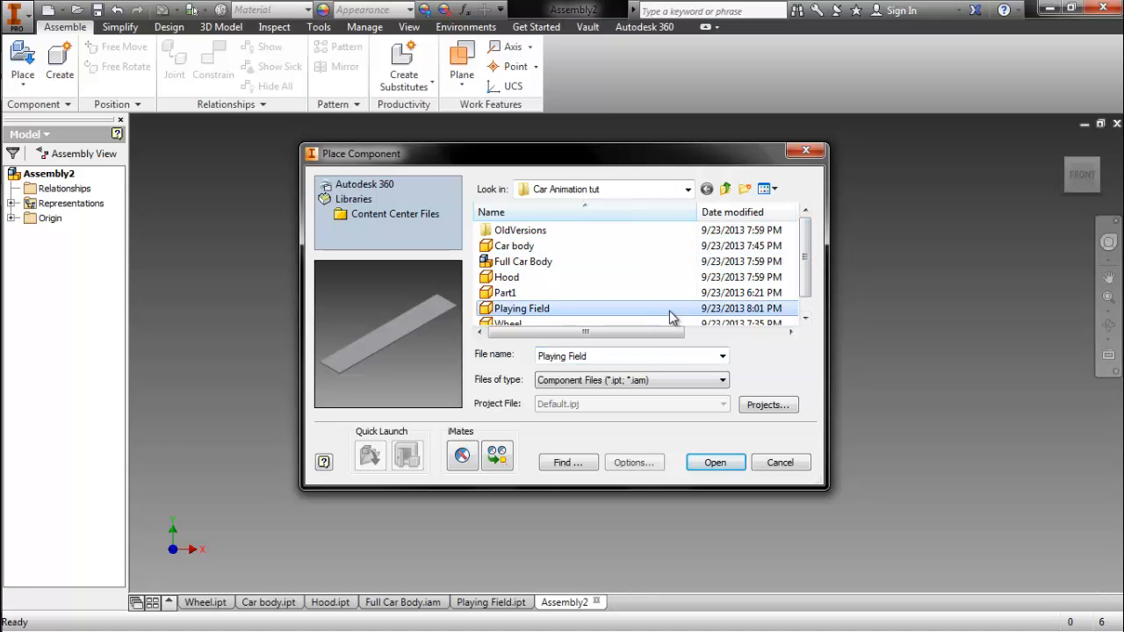
left_click(740, 466)
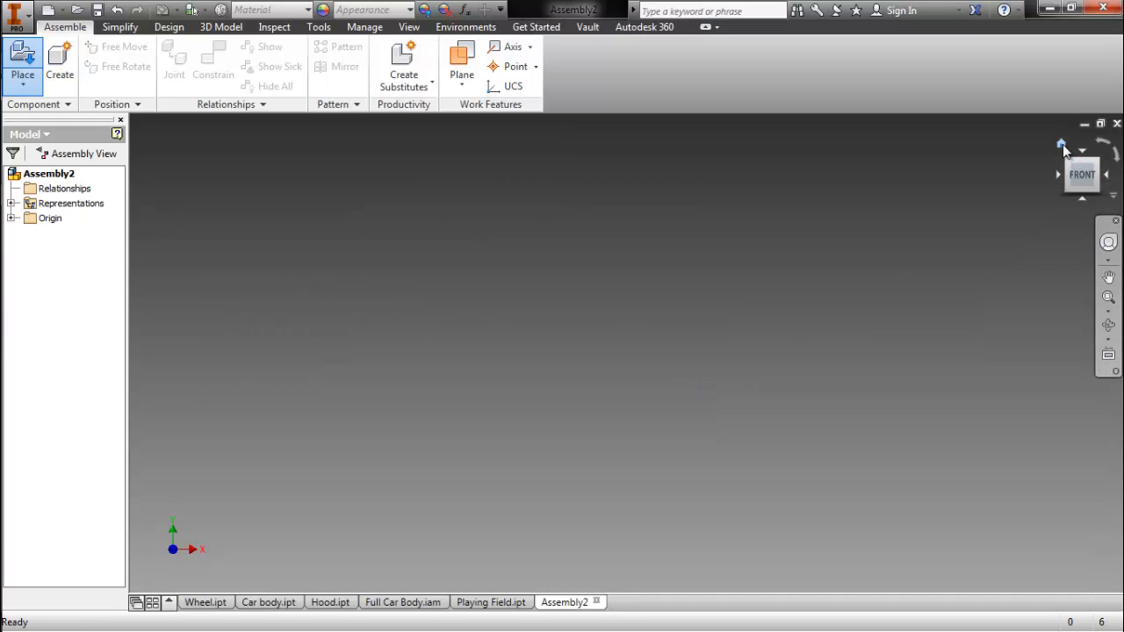
left_click(1063, 145)
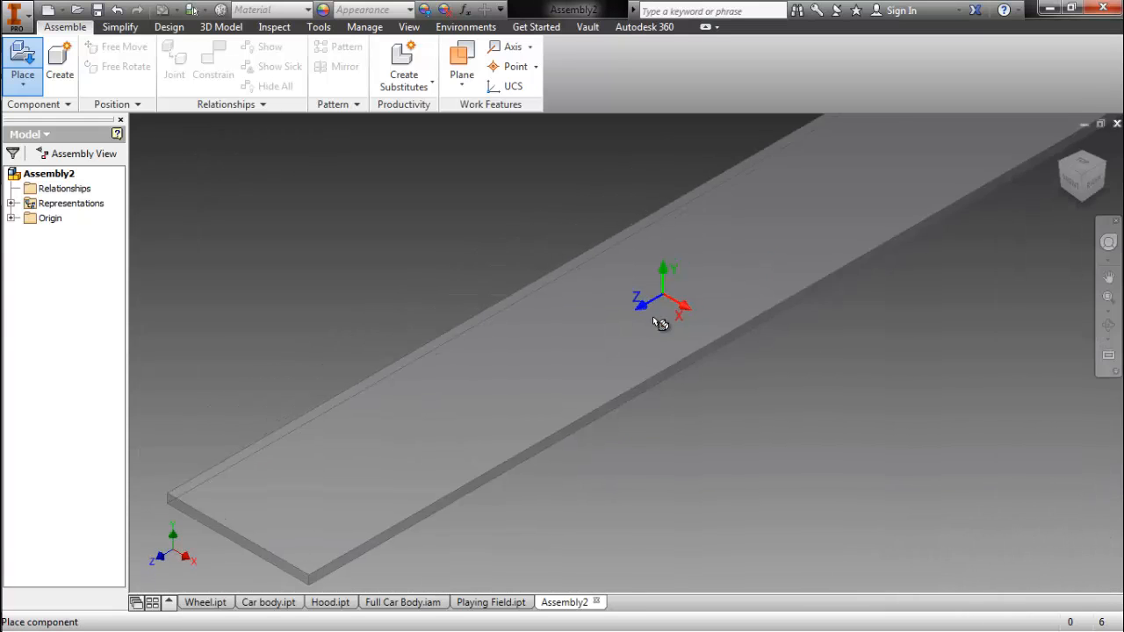
left_click(813, 350)
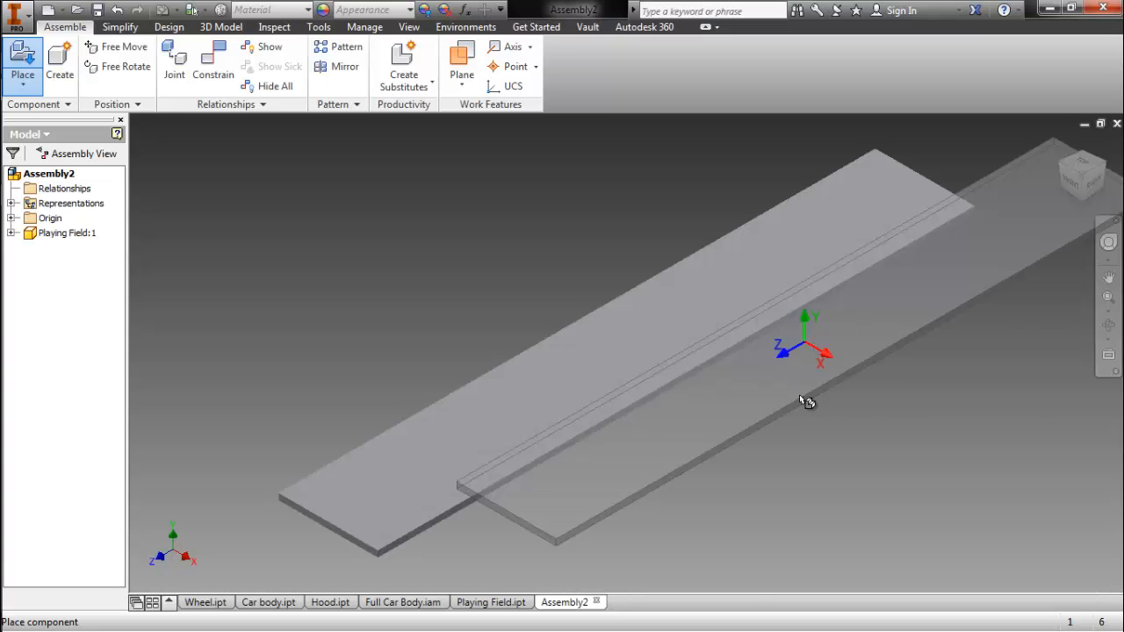
key("Escape")
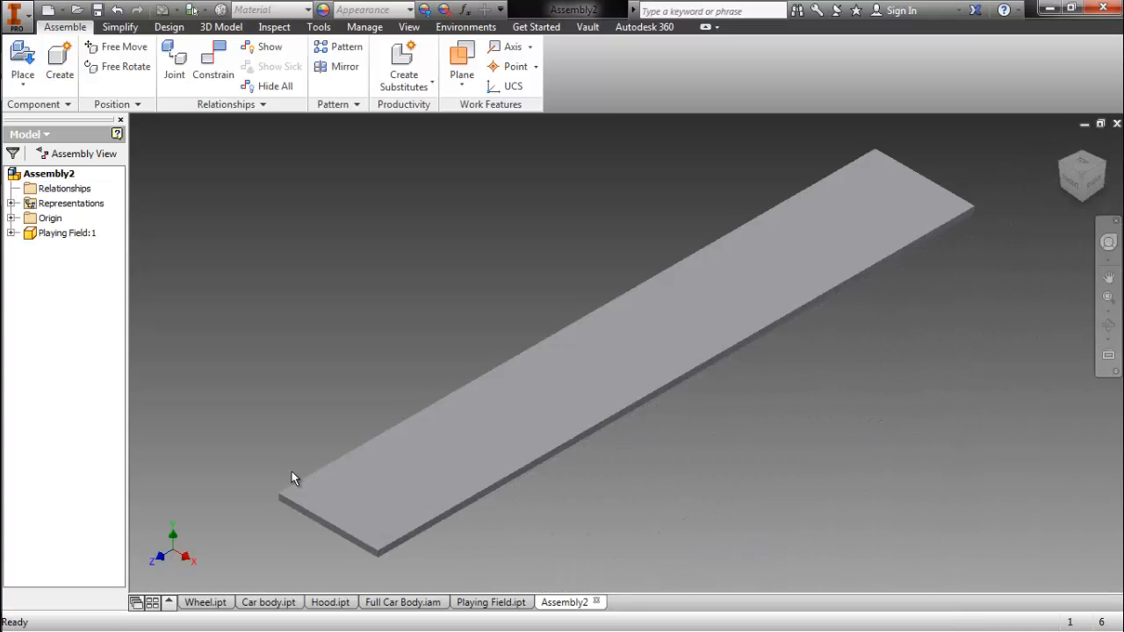
Ground the Playing Field component in the assembly.
right_click(37, 243)
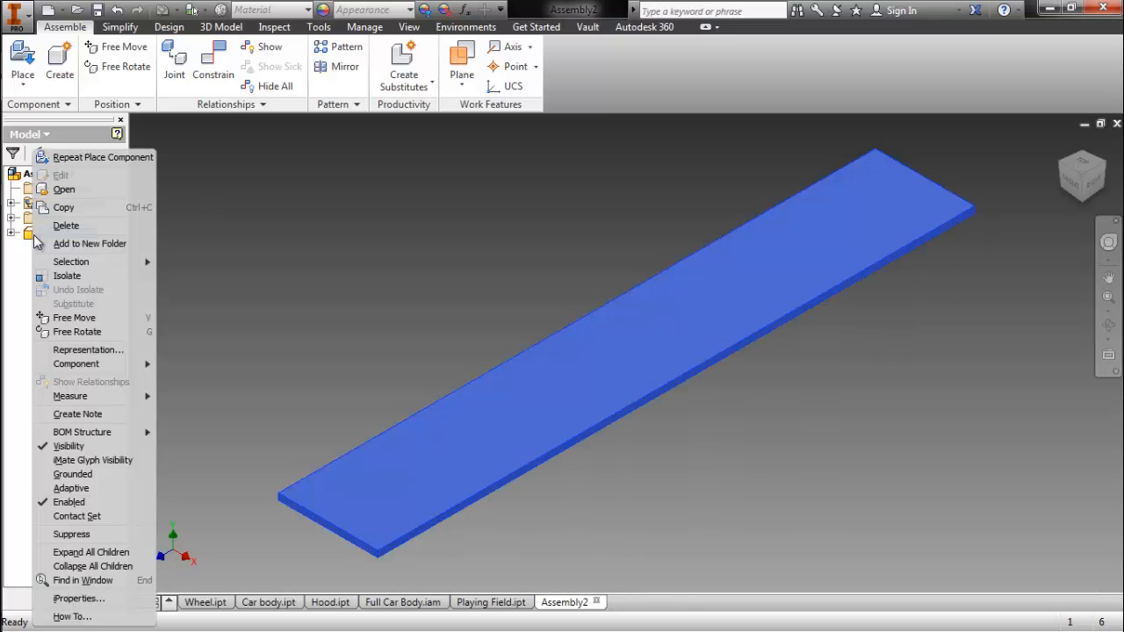
left_click(72, 475)
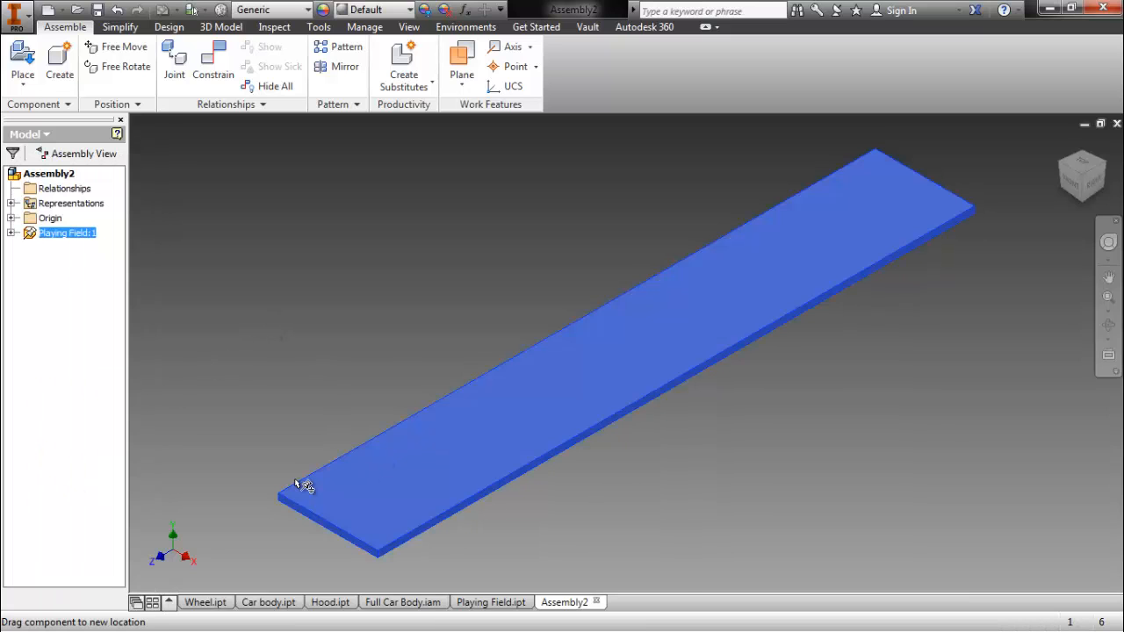
left_click(381, 290)
Place one instance of the Full Car Body assembly from the Car Animation tut folder beside the board.
right_click(380, 289)
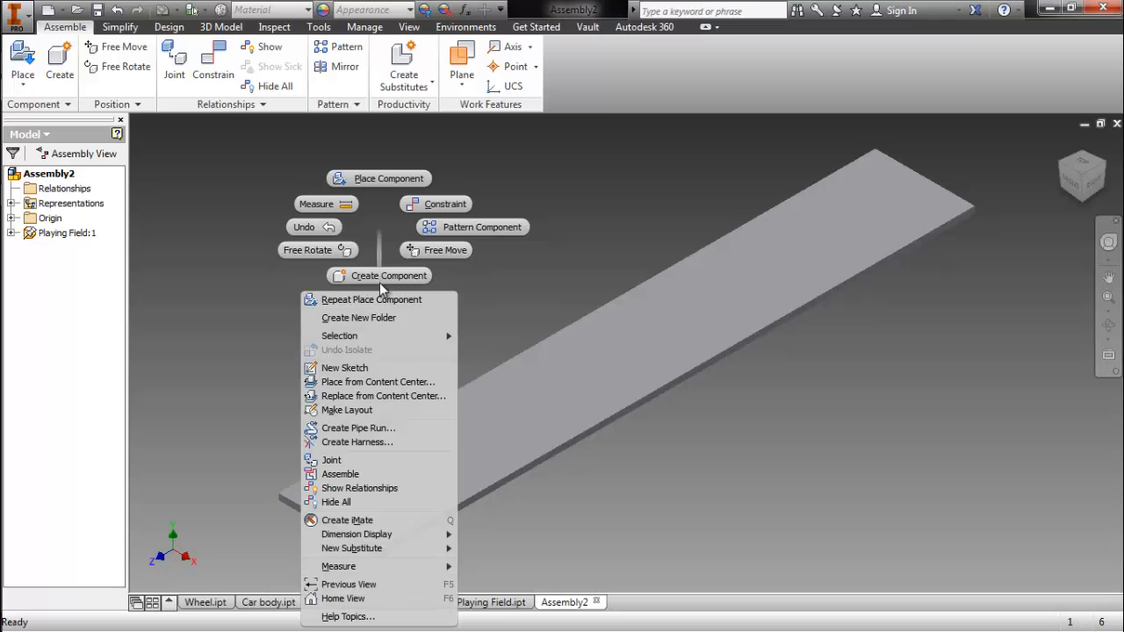
left_click(390, 245)
right_click(390, 246)
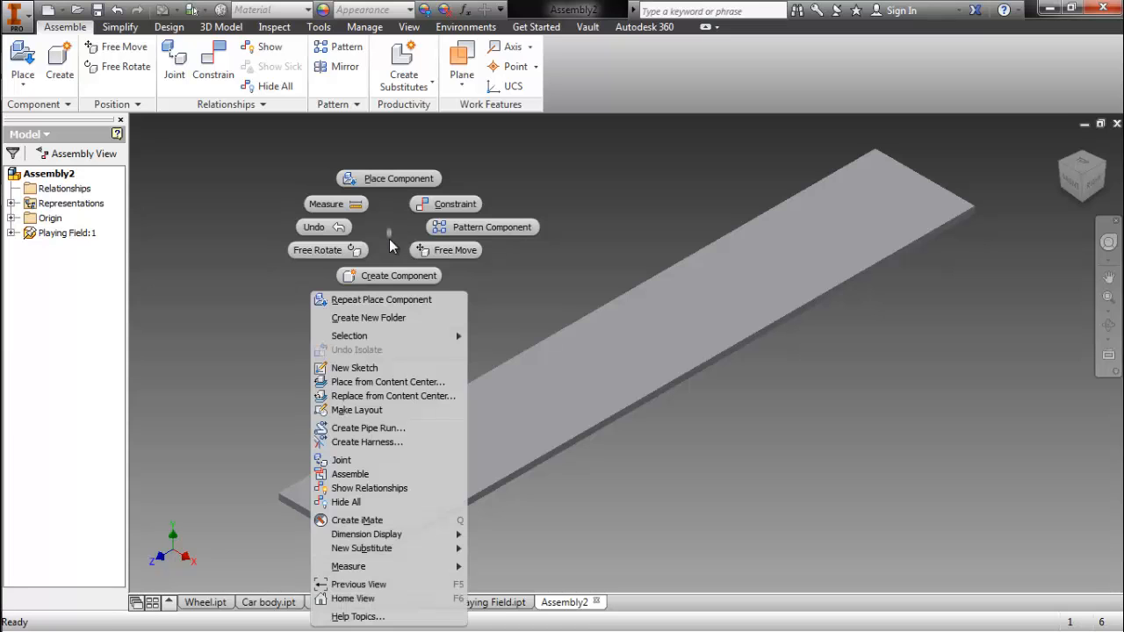
left_click(404, 178)
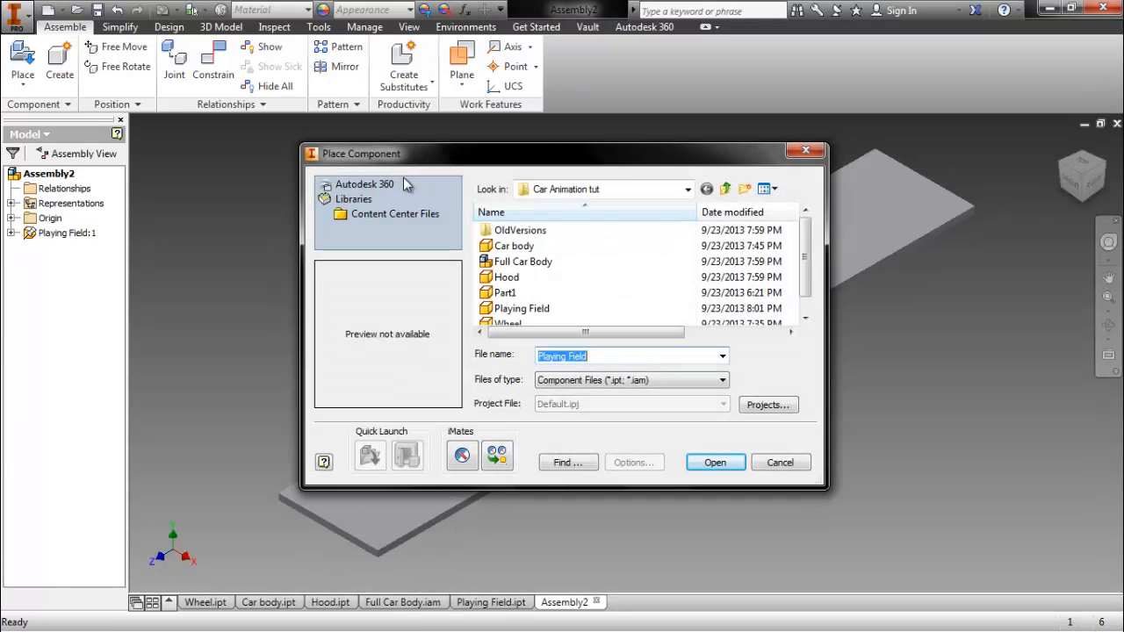
left_click(599, 261)
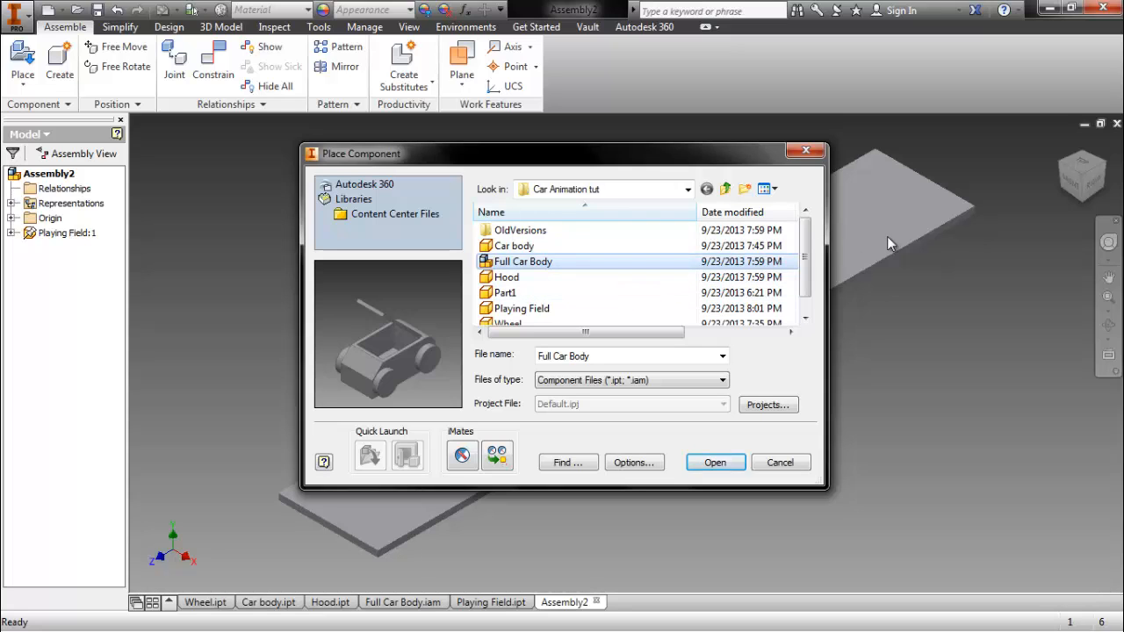
left_click(808, 318)
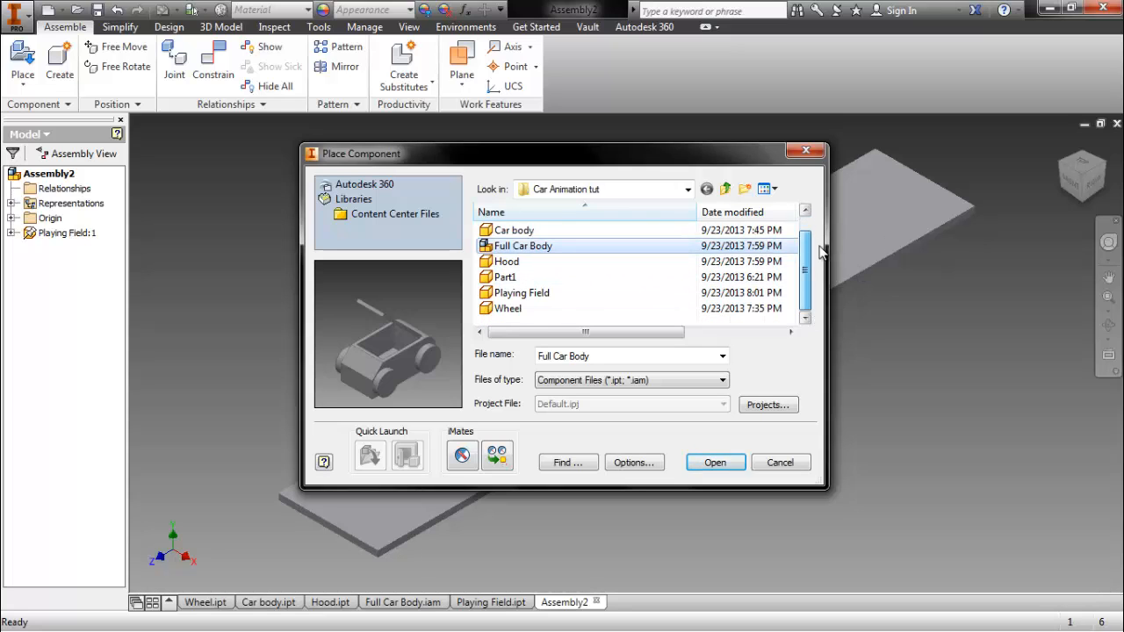
scroll(822, 252, "up", 1)
left_click(632, 323)
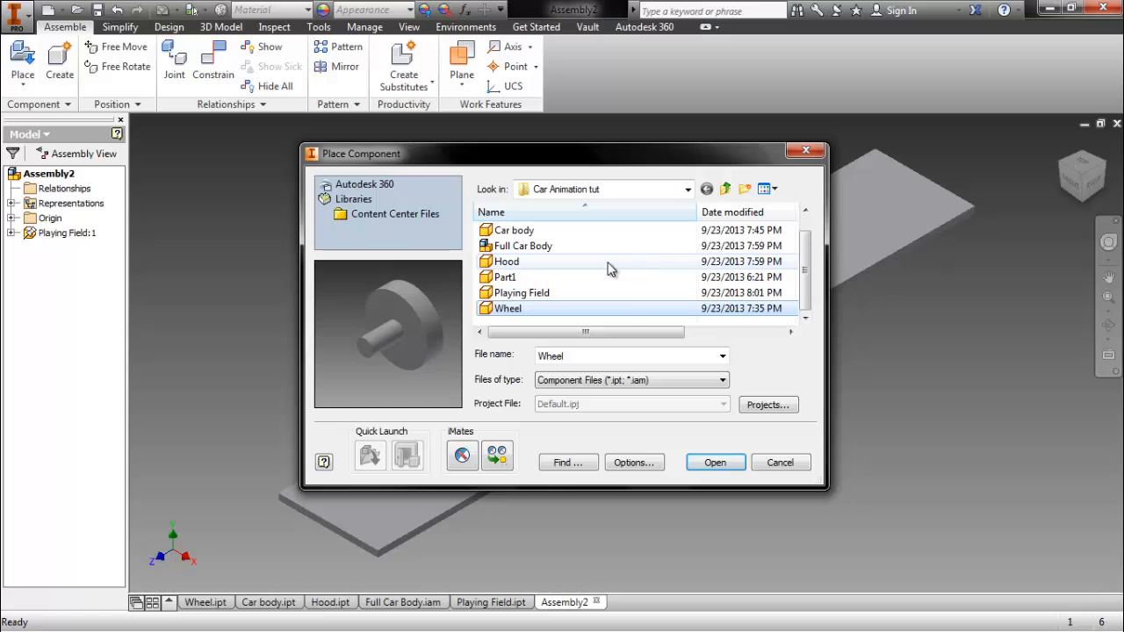
left_click(562, 248)
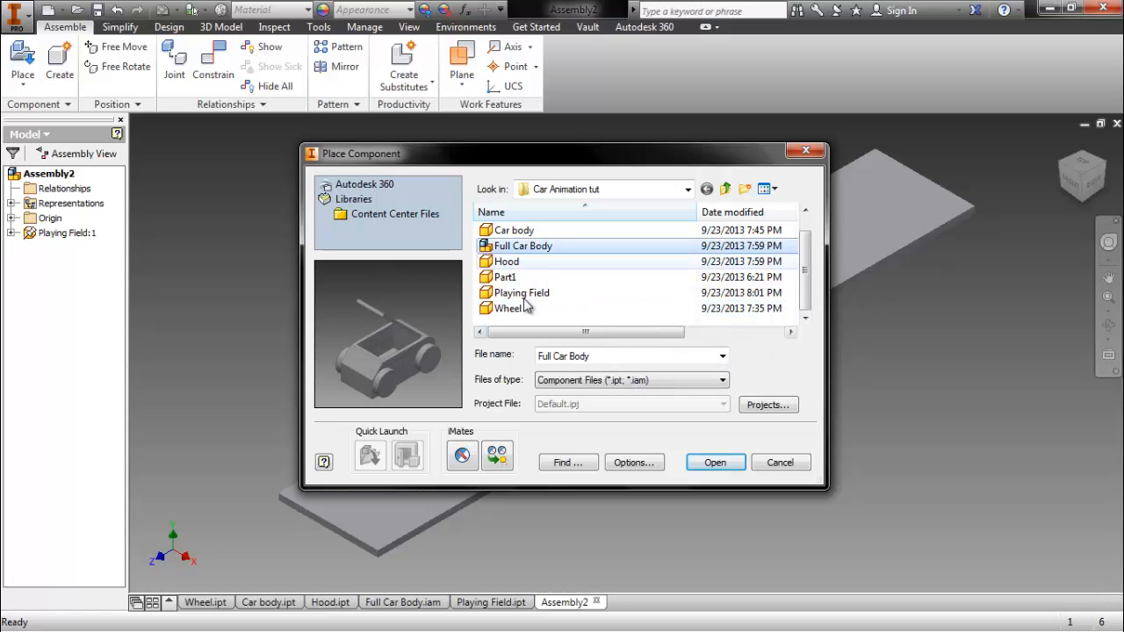
left_click_drag(547, 158, 770, 178)
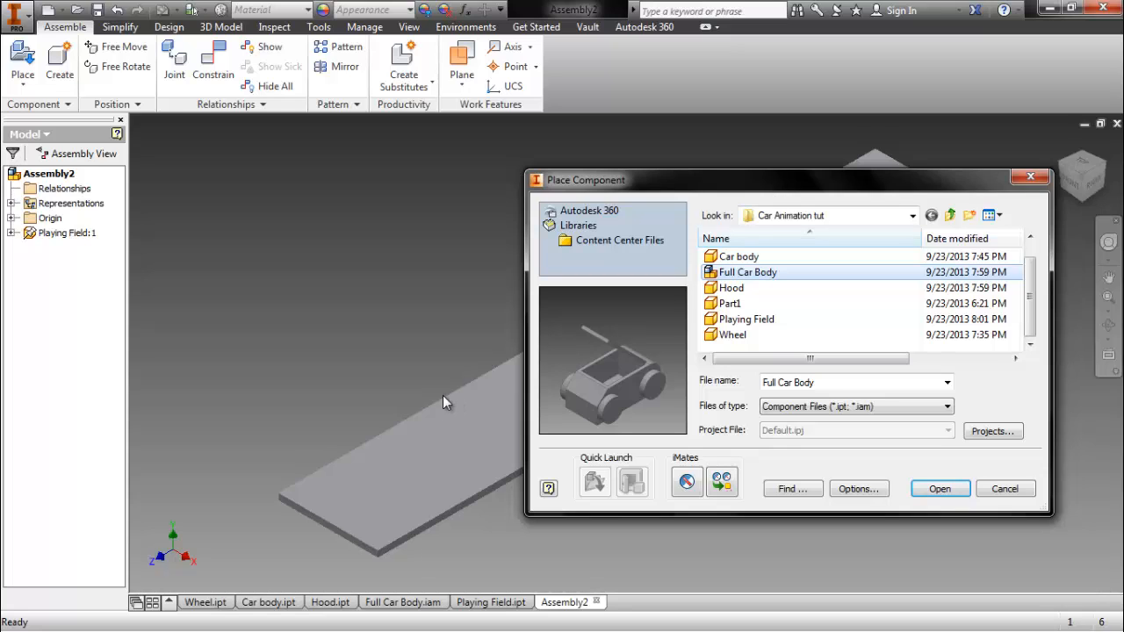
double_click(775, 275)
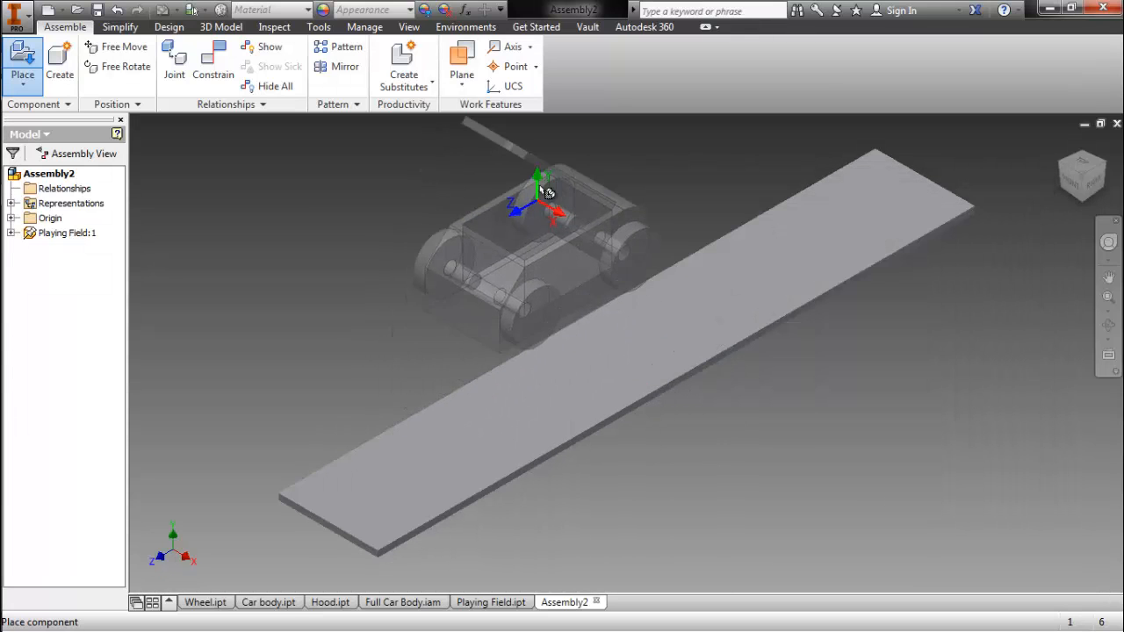
left_click(369, 209)
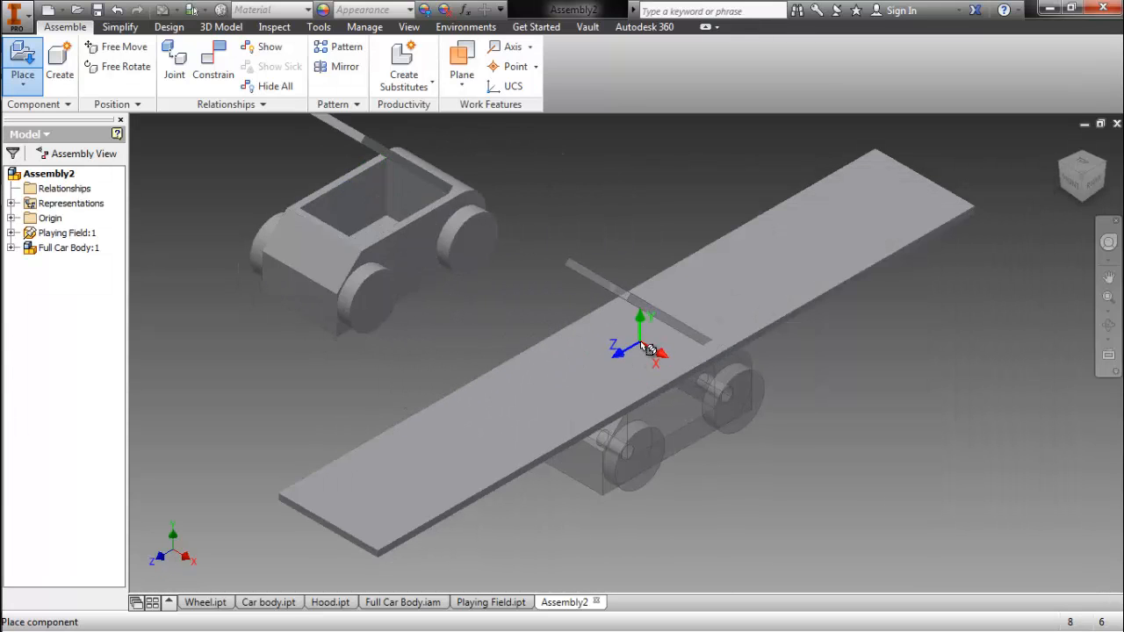
key("Escape")
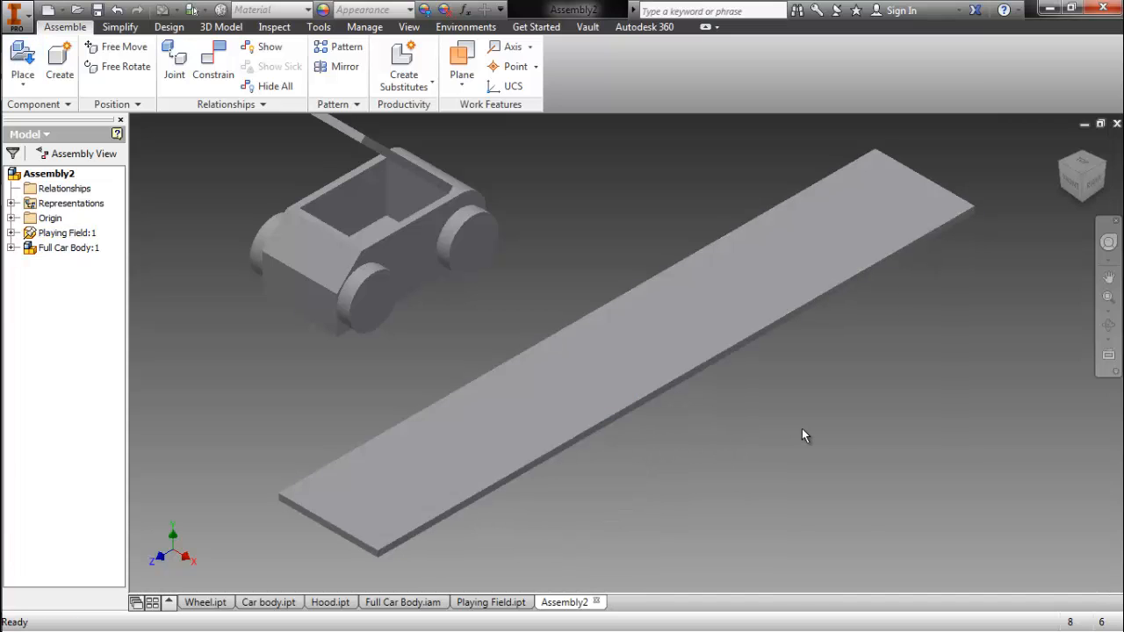
Mate the underside of the car body to the top face of the board with a 0.000 in offset.
left_click(1061, 145)
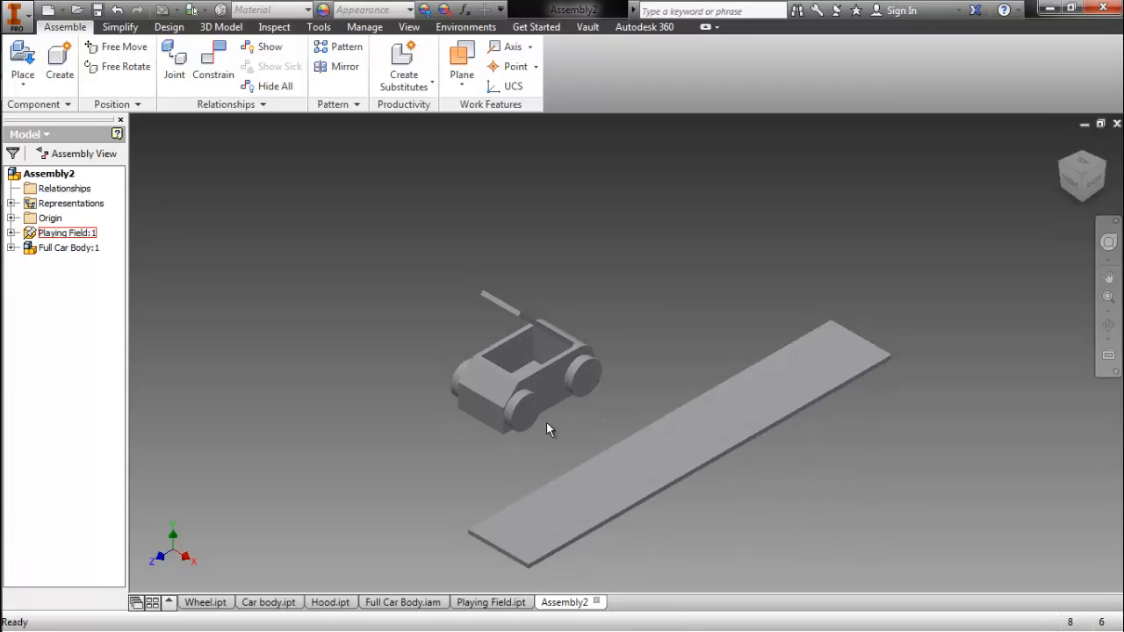
right_click(678, 239)
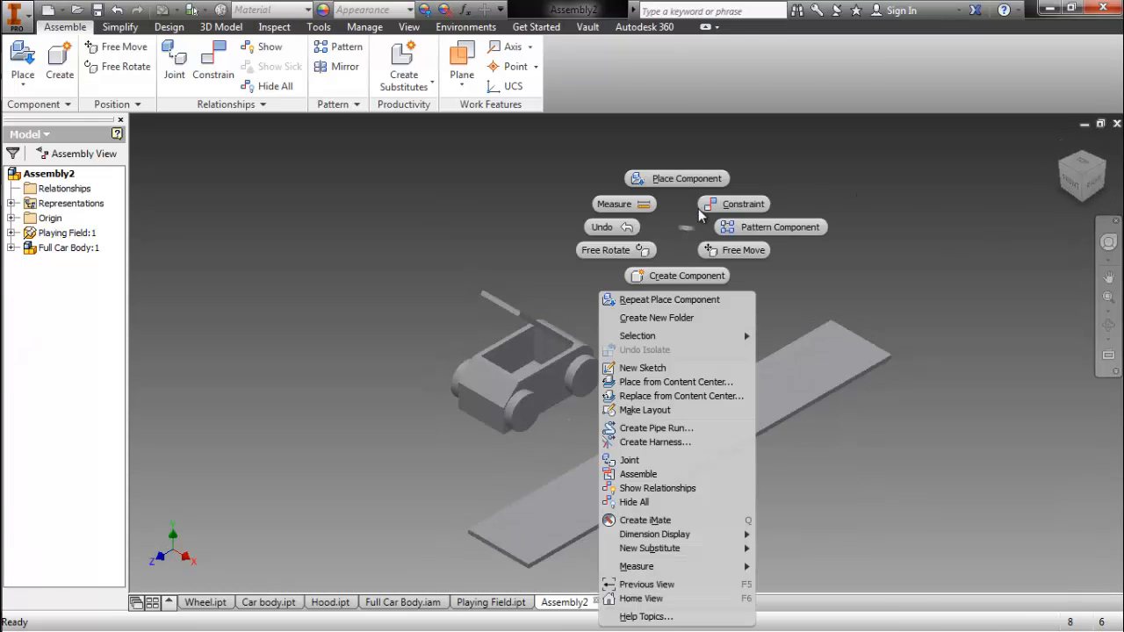
left_click(739, 205)
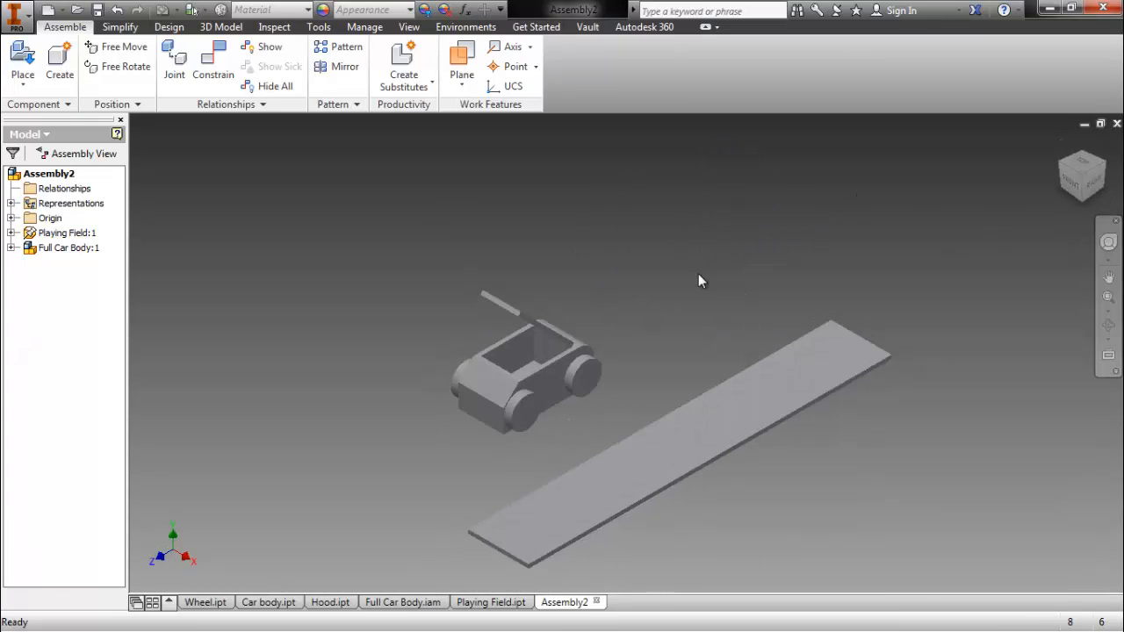
left_click(549, 506)
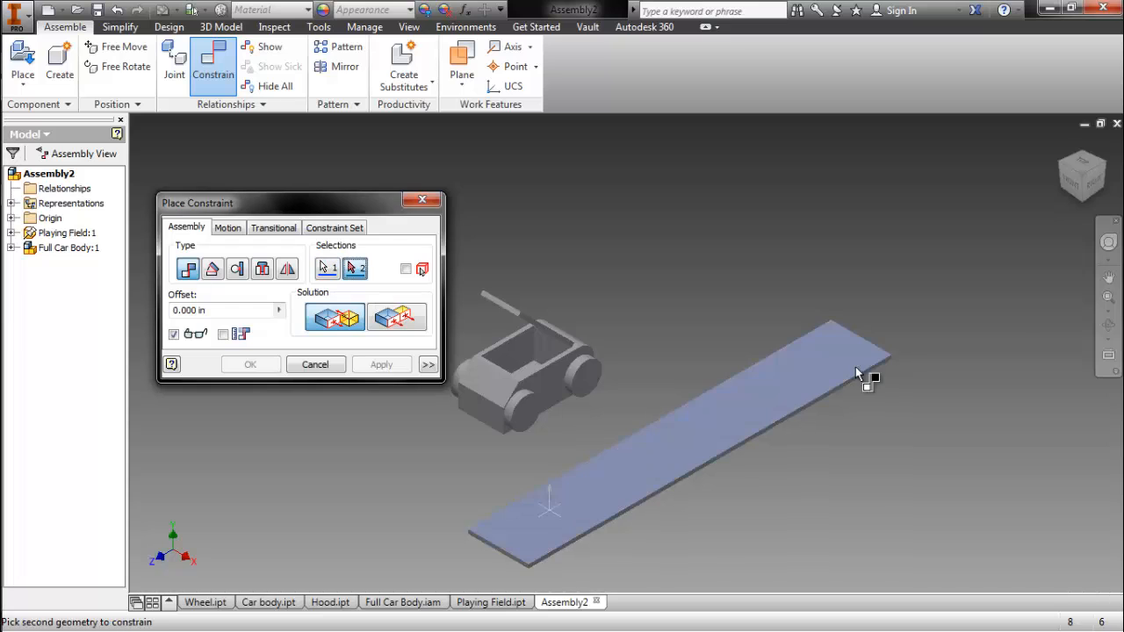
left_click(1075, 195)
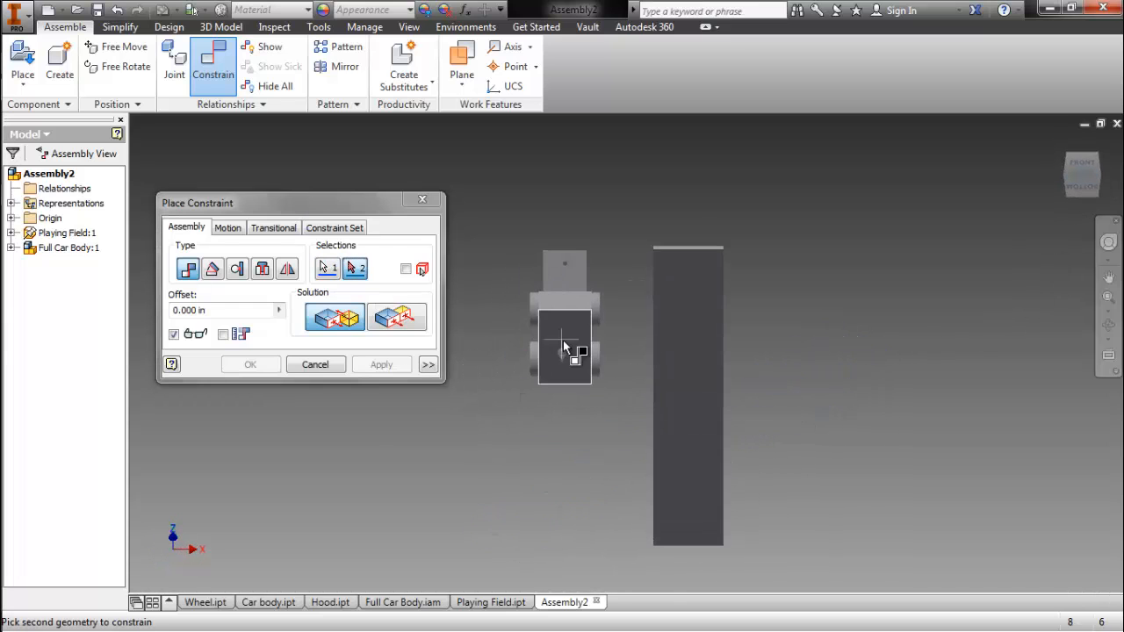
left_click(643, 347)
left_click(1064, 142)
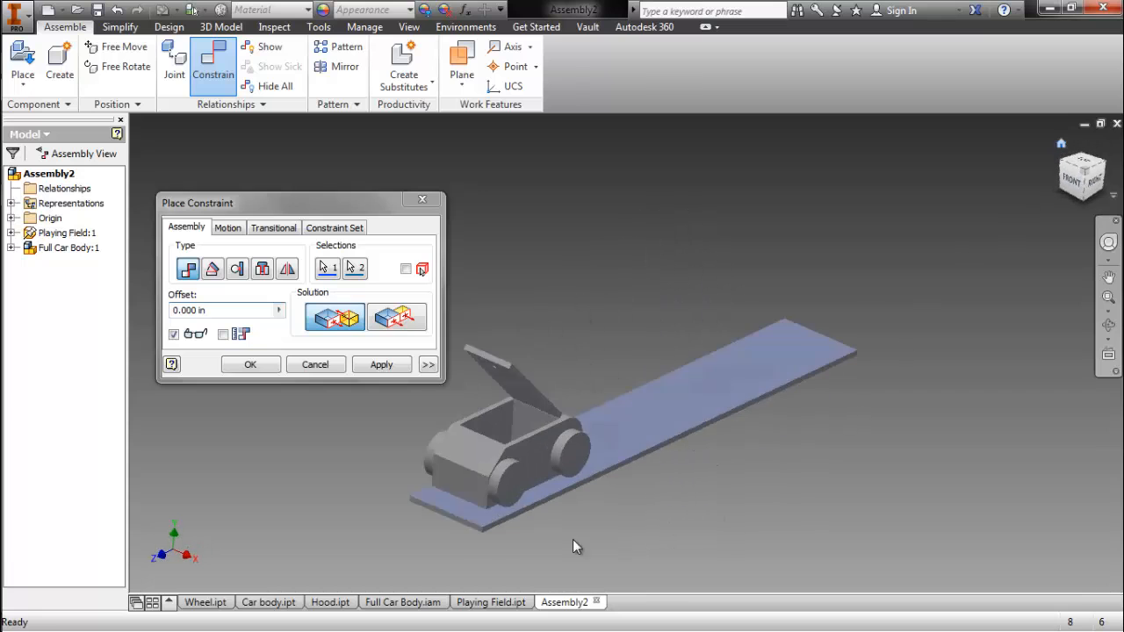
left_click(383, 365)
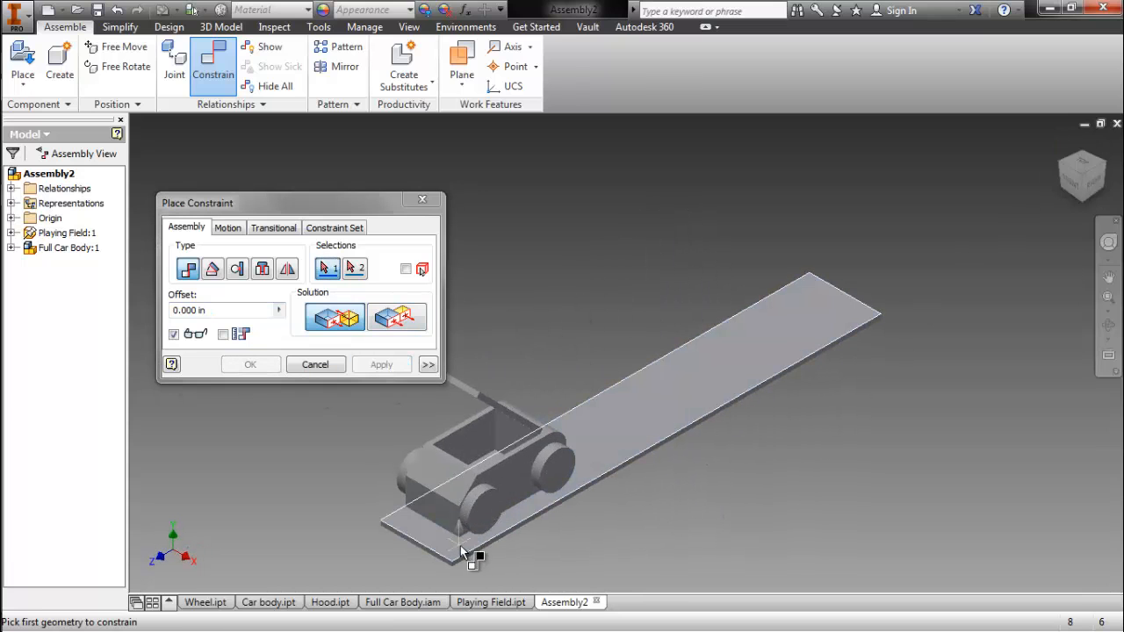
Add a flush constraint with 0.000 in offset between a wheel's outer face and the board's long side face, then finish constraining.
left_click(424, 326)
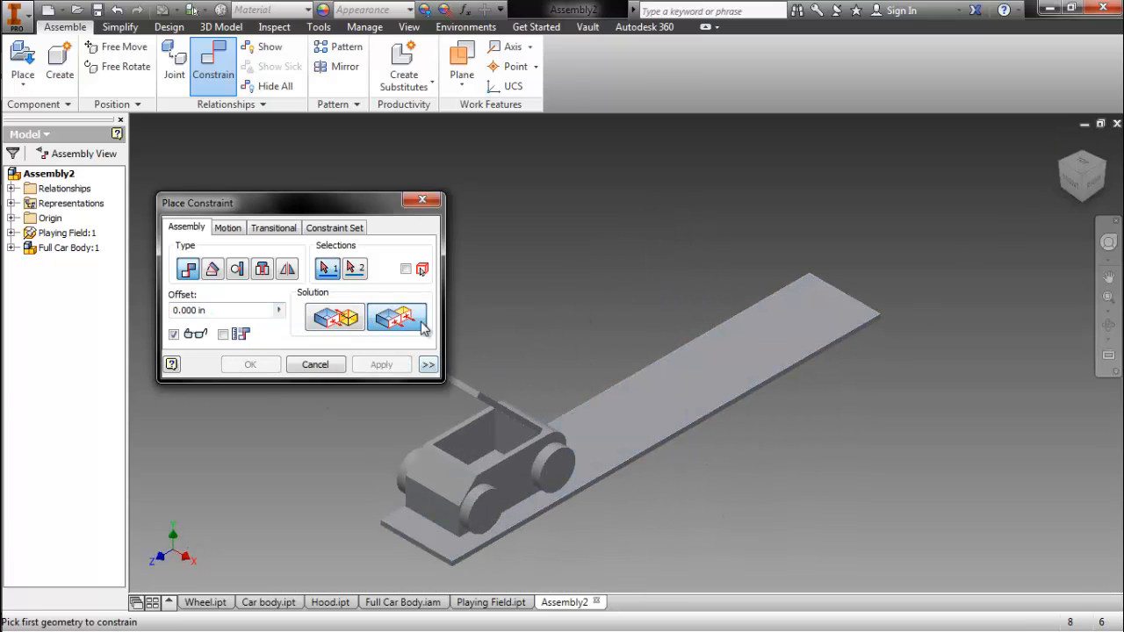
scroll(559, 492, "down", 3)
left_click(572, 482)
scroll(575, 492, "down", 2)
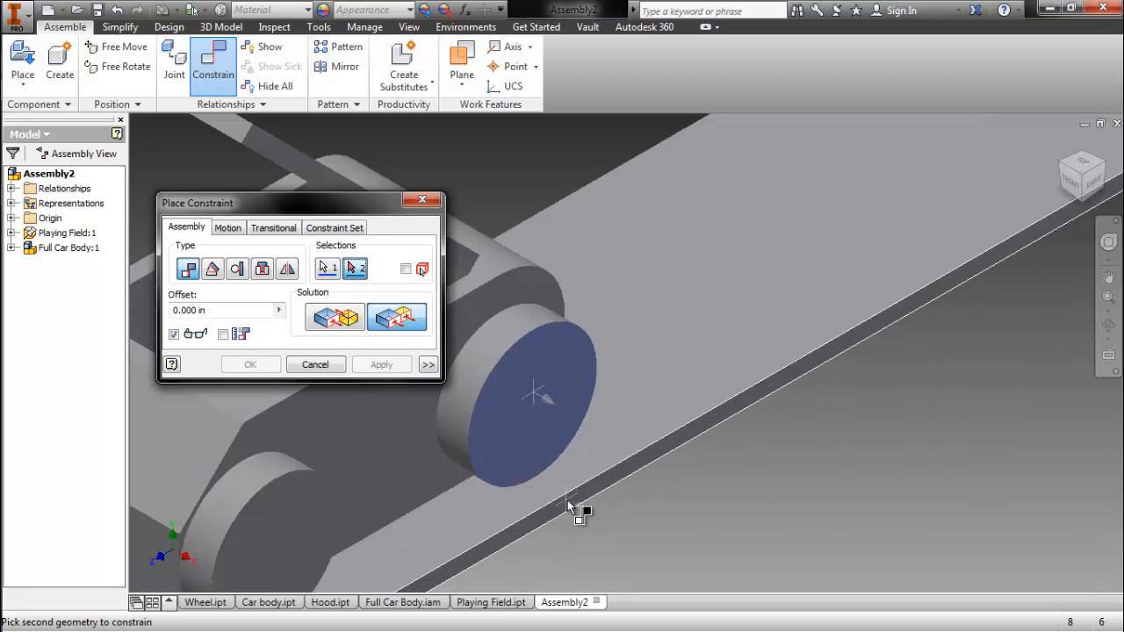
scroll(572, 508, "down", 2)
left_click(567, 508)
scroll(609, 531, "up", 5)
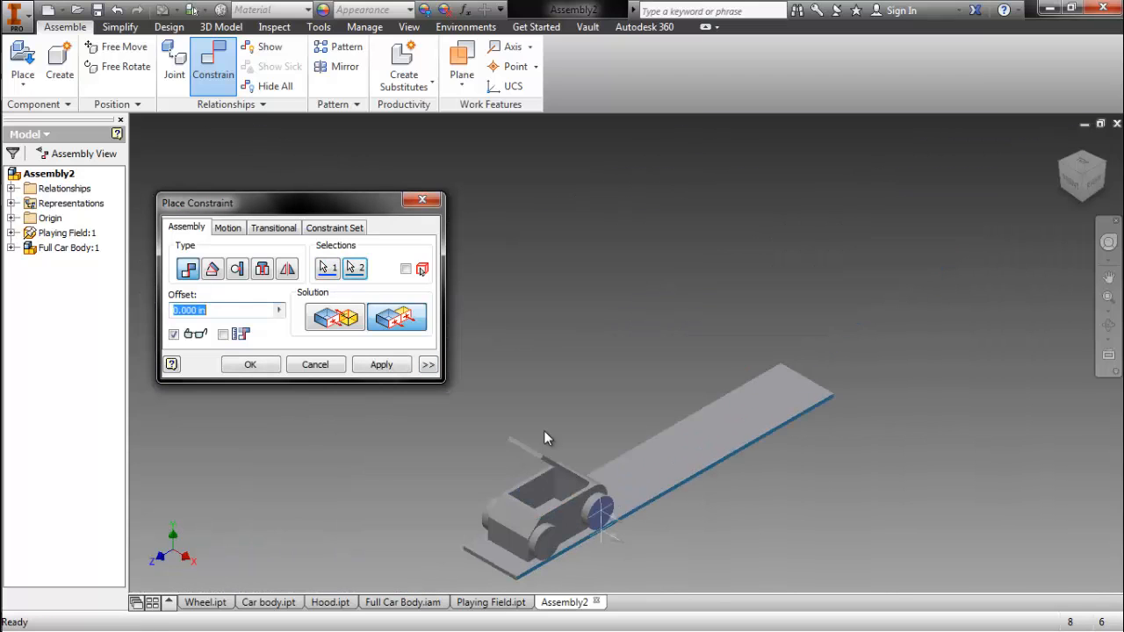
left_click(398, 364)
left_click(423, 200)
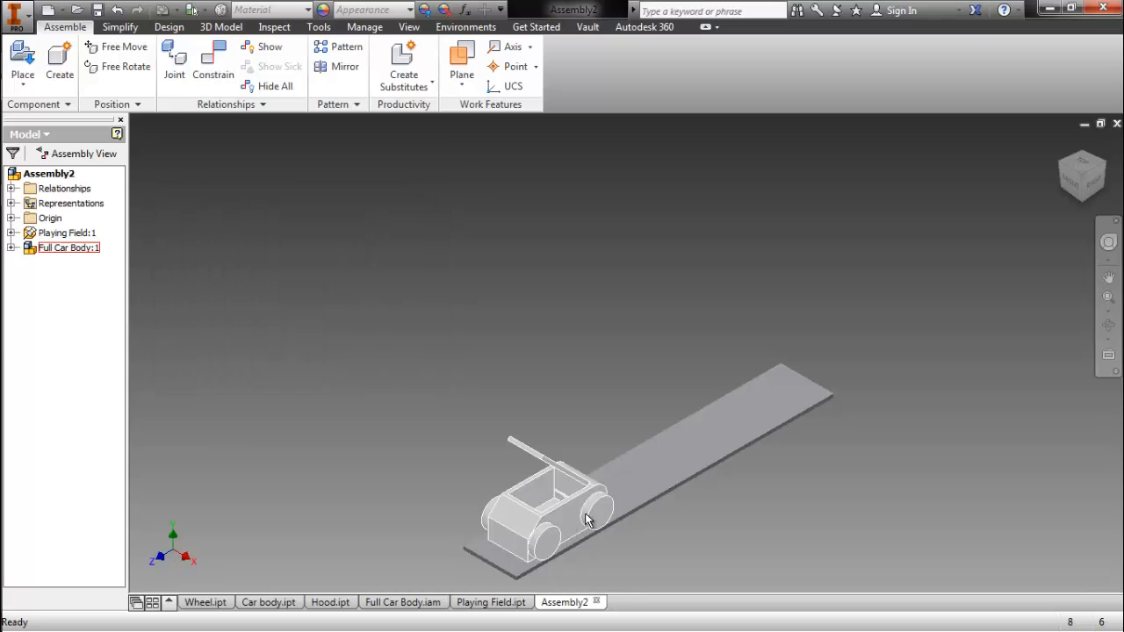
right_click_drag(587, 515, 756, 381)
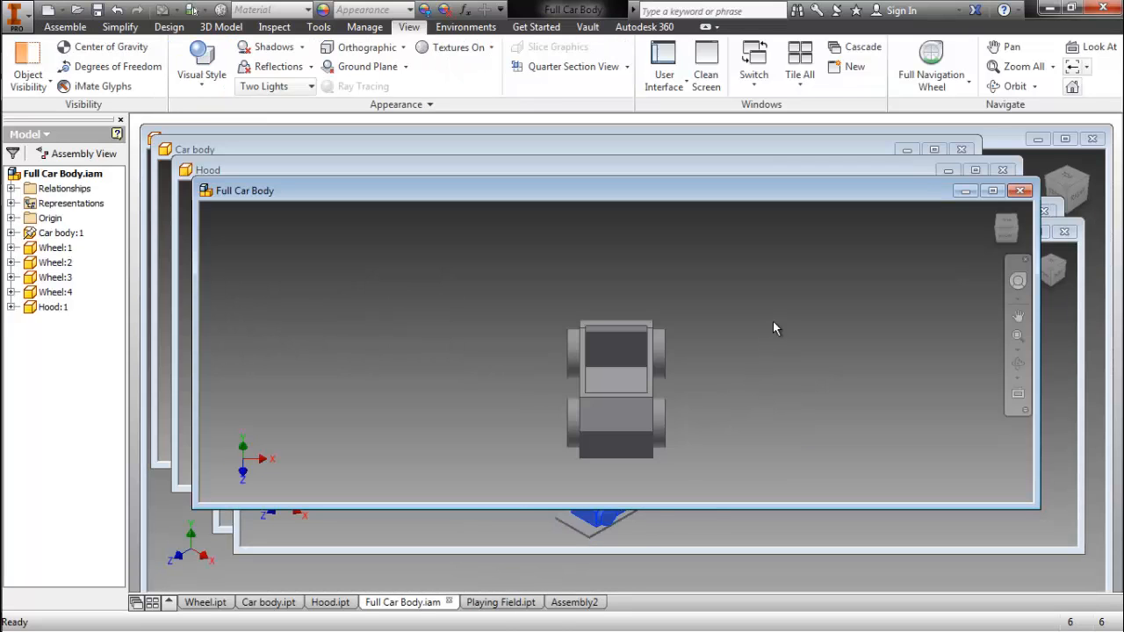
left_click(572, 602)
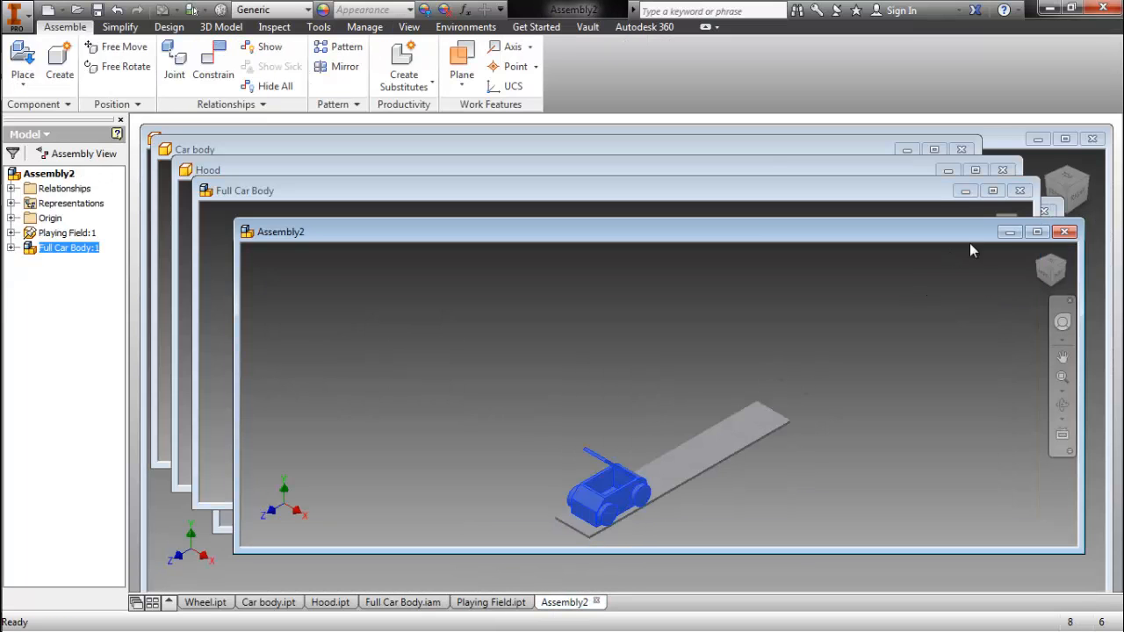
left_click(1038, 232)
left_click(849, 317)
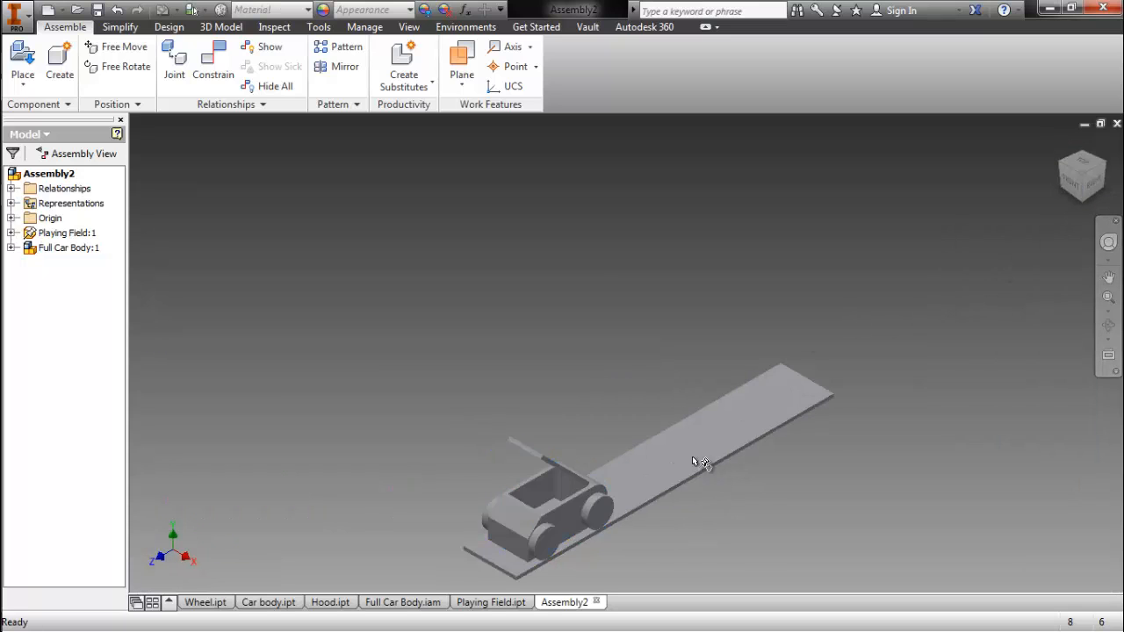
Slide the car along the board to its far end, leaving it just short of the end edge.
left_click_drag(566, 515, 843, 472)
left_click(844, 472)
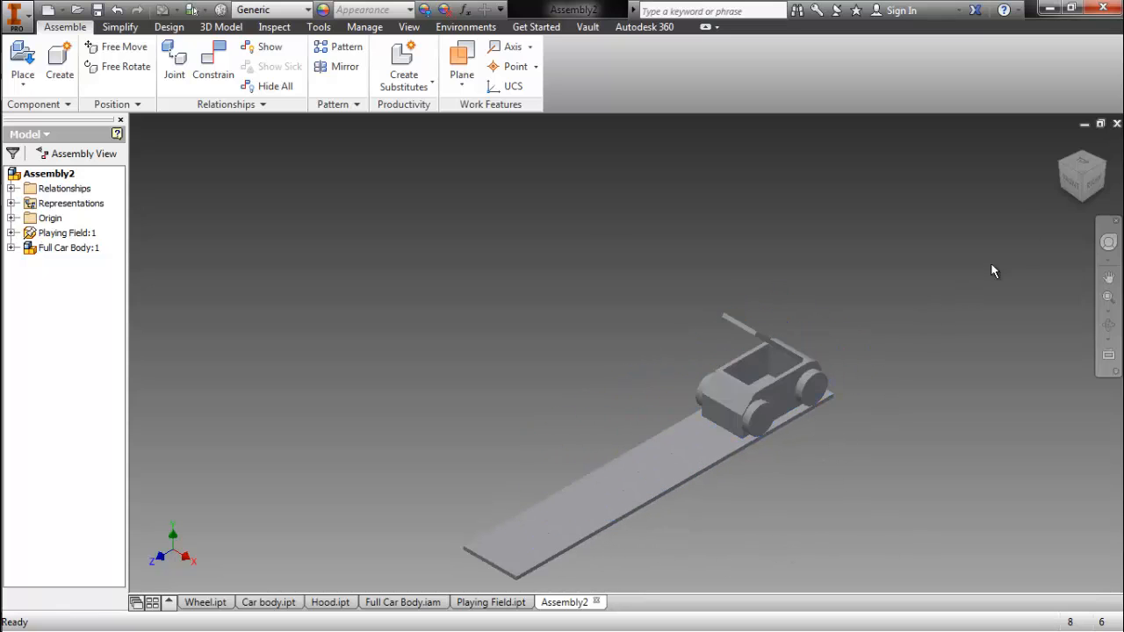
left_click(1101, 170)
left_click_drag(730, 391, 742, 442)
left_click(839, 303)
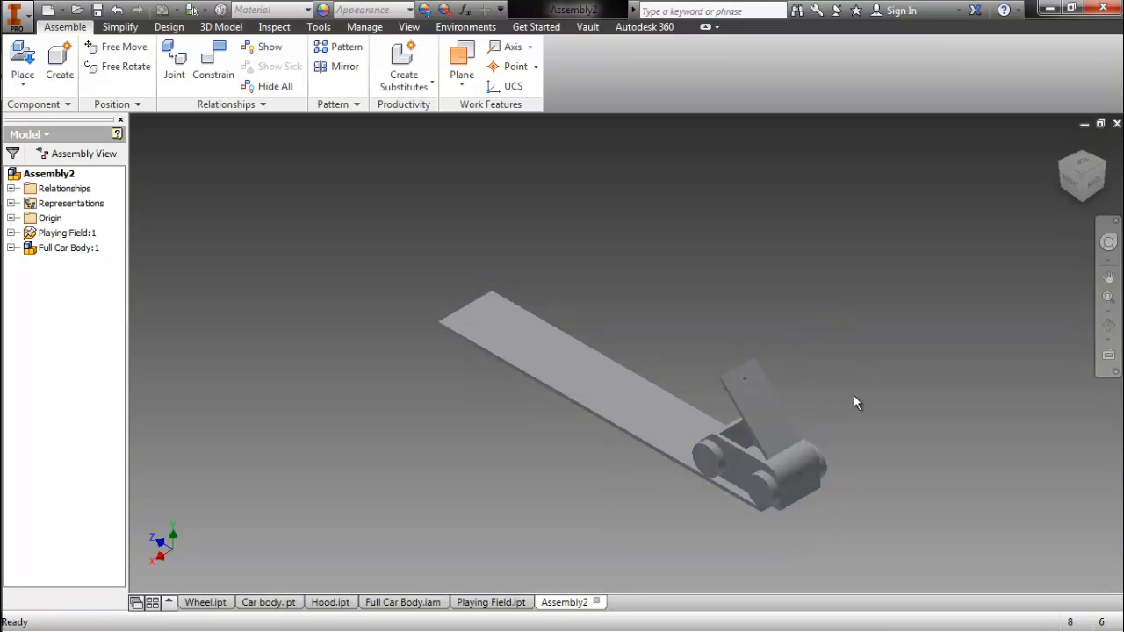
left_click_drag(781, 472, 777, 439)
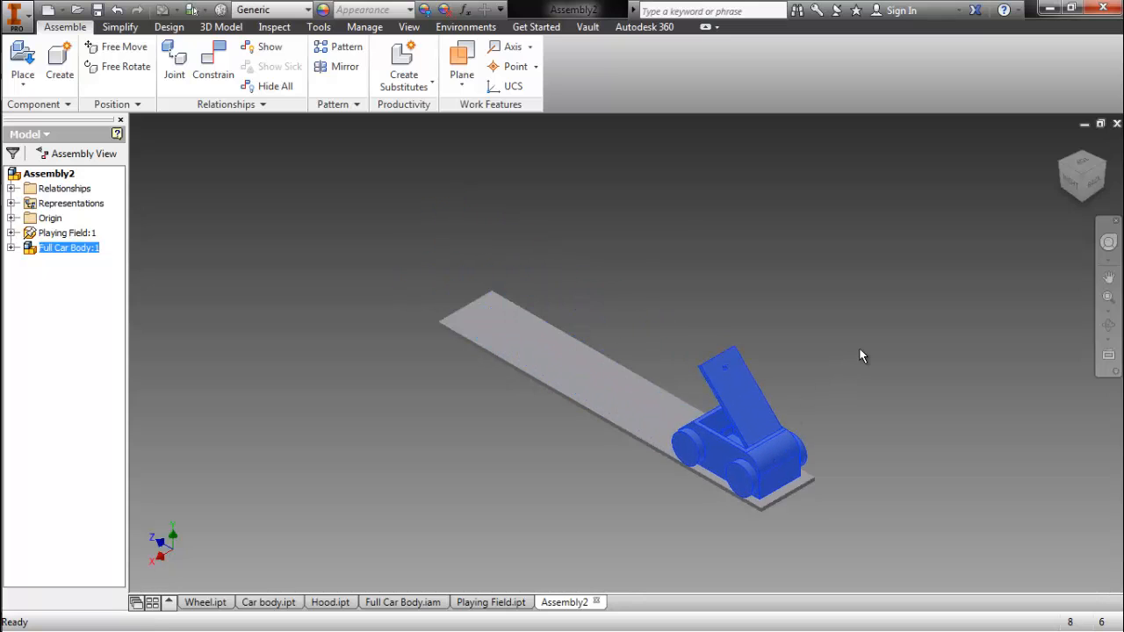
left_click(856, 369)
Add a flush constraint with 0.000 in offset between the board's end face and the car body's adjacent end face, then finish constraining.
scroll(787, 496, "up", 5)
right_click(799, 447)
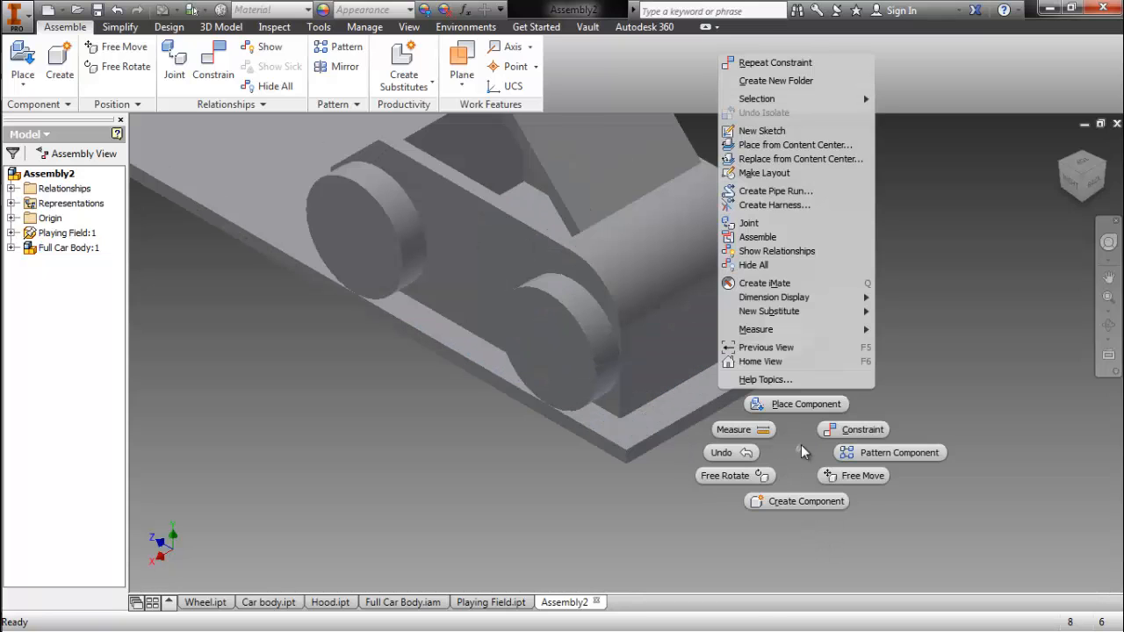
left_click(823, 434)
scroll(747, 431, "up", 5)
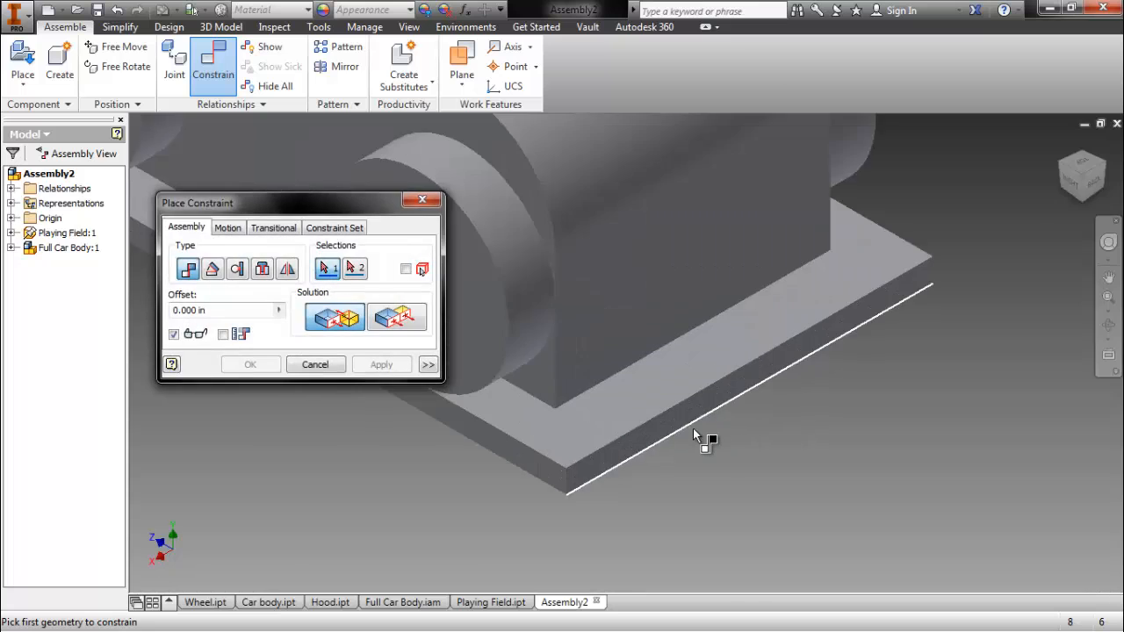
left_click(687, 391)
scroll(686, 387, "down", 5)
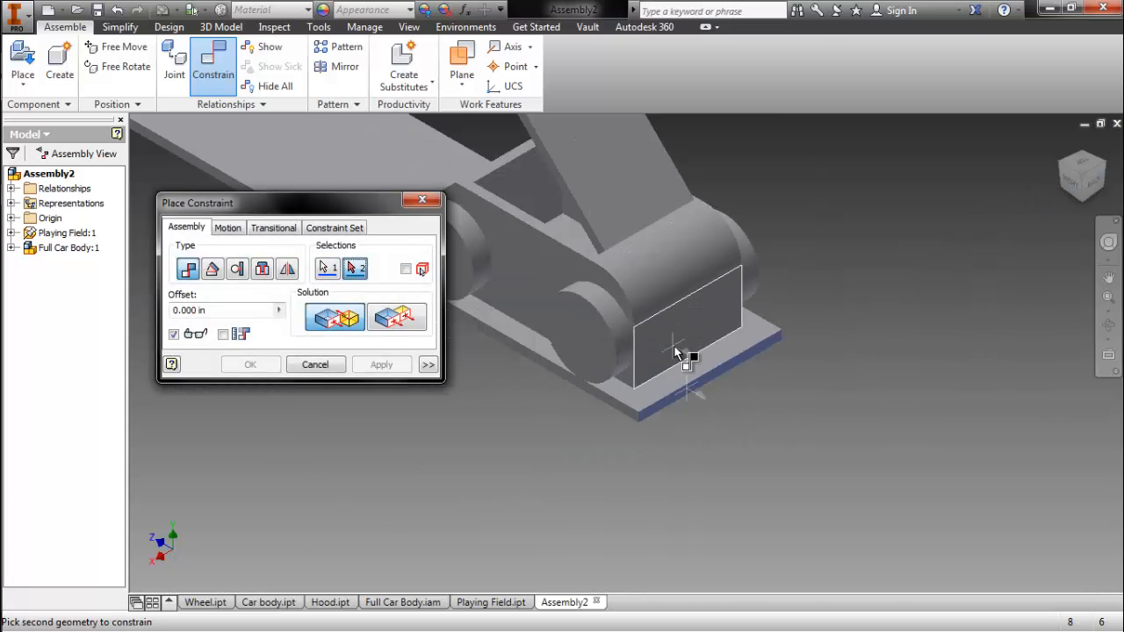
left_click(674, 348)
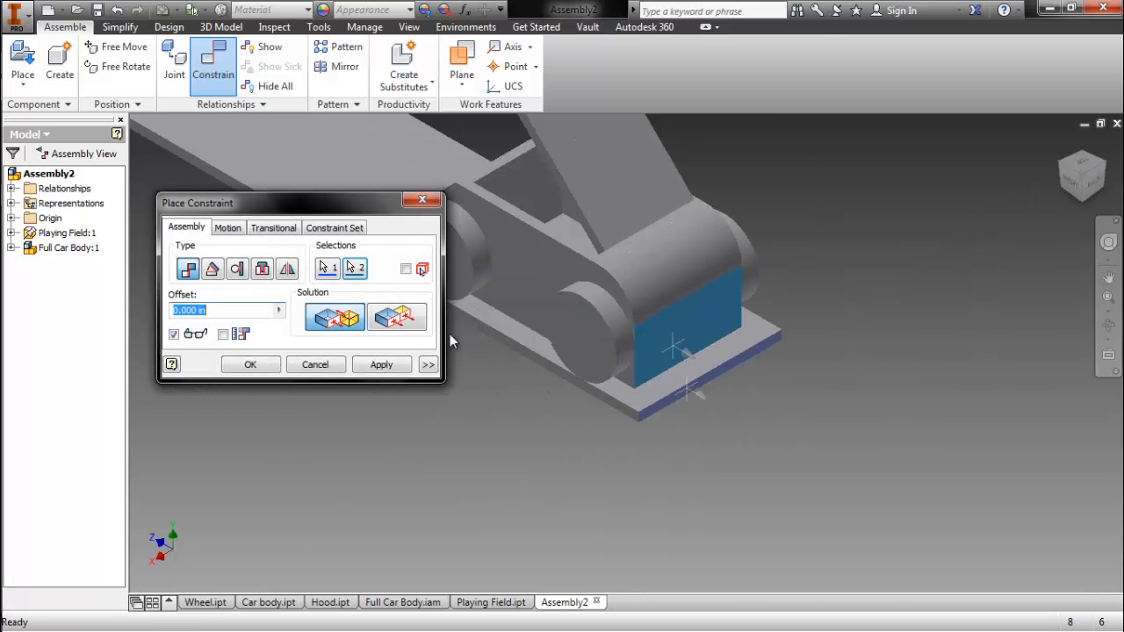
left_click(418, 326)
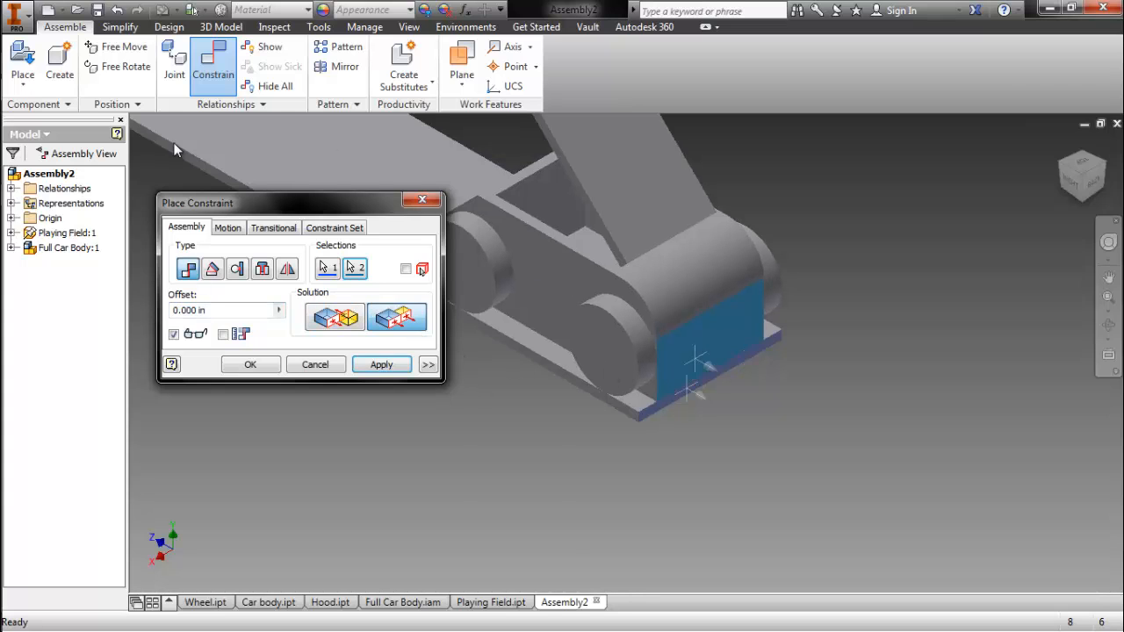
left_click(381, 364)
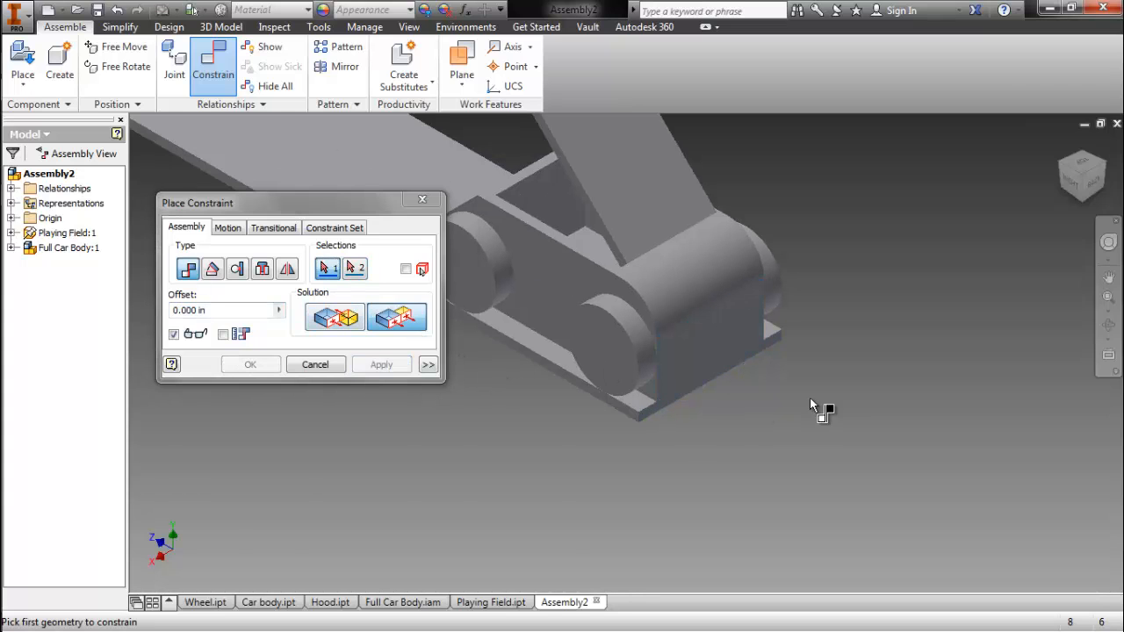
left_click(421, 200)
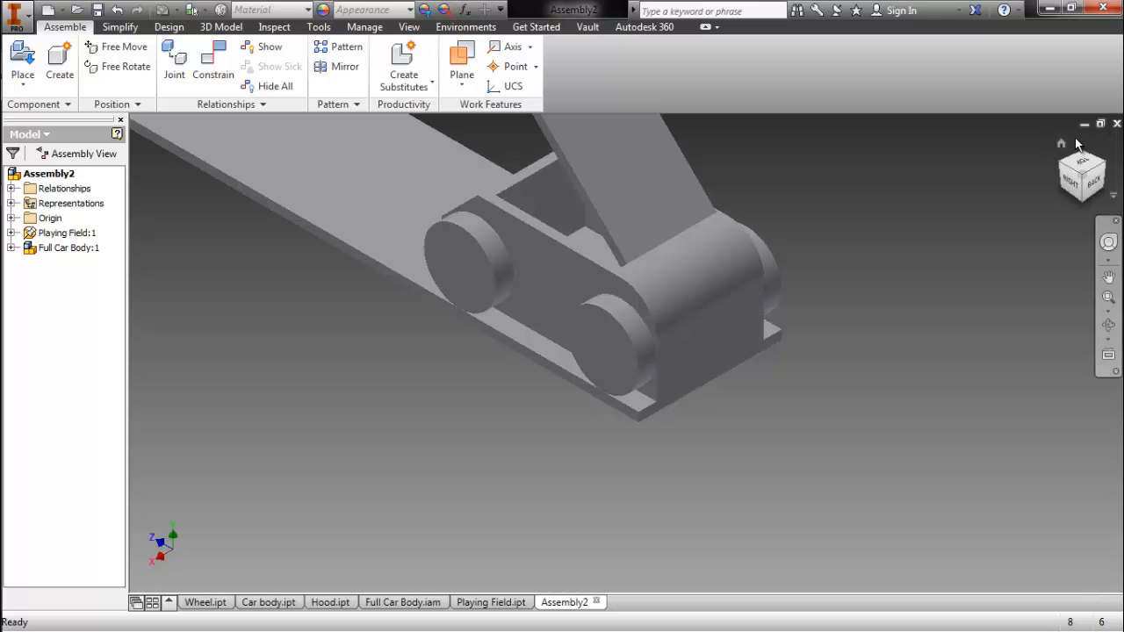
left_click(1061, 144)
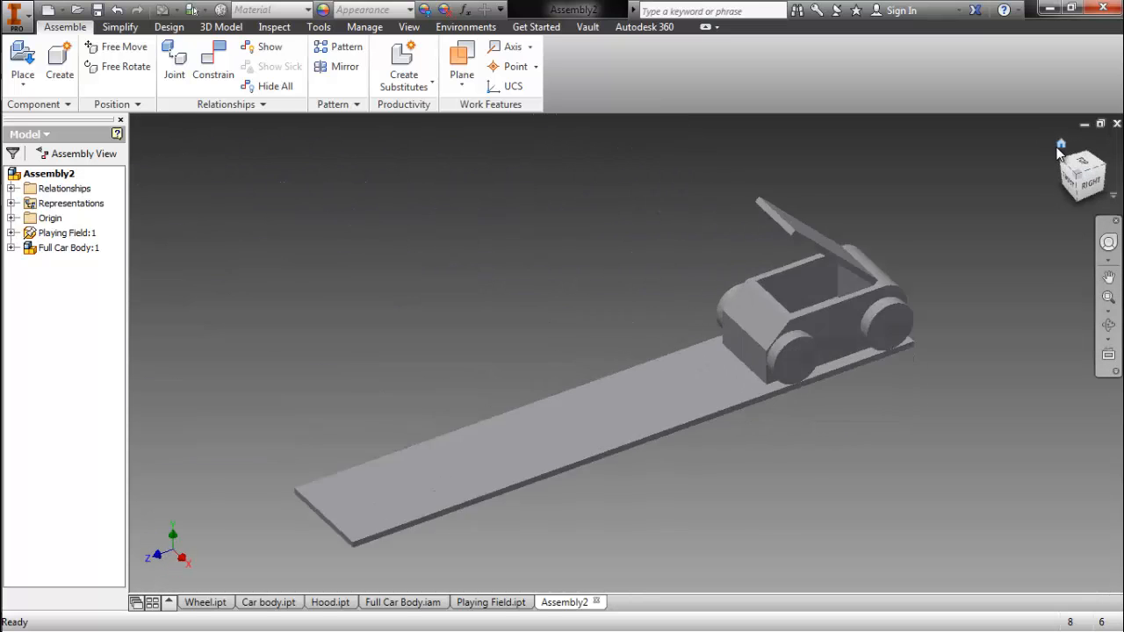
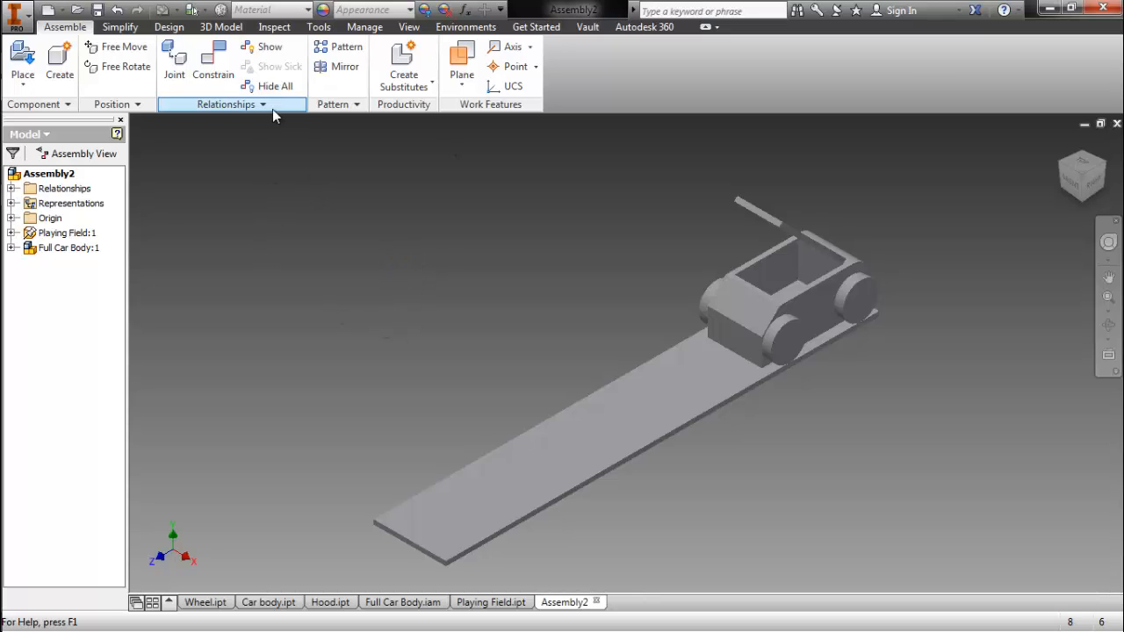
Enter the Inventor Studio environment and open the Animation Timeline.
left_click(465, 26)
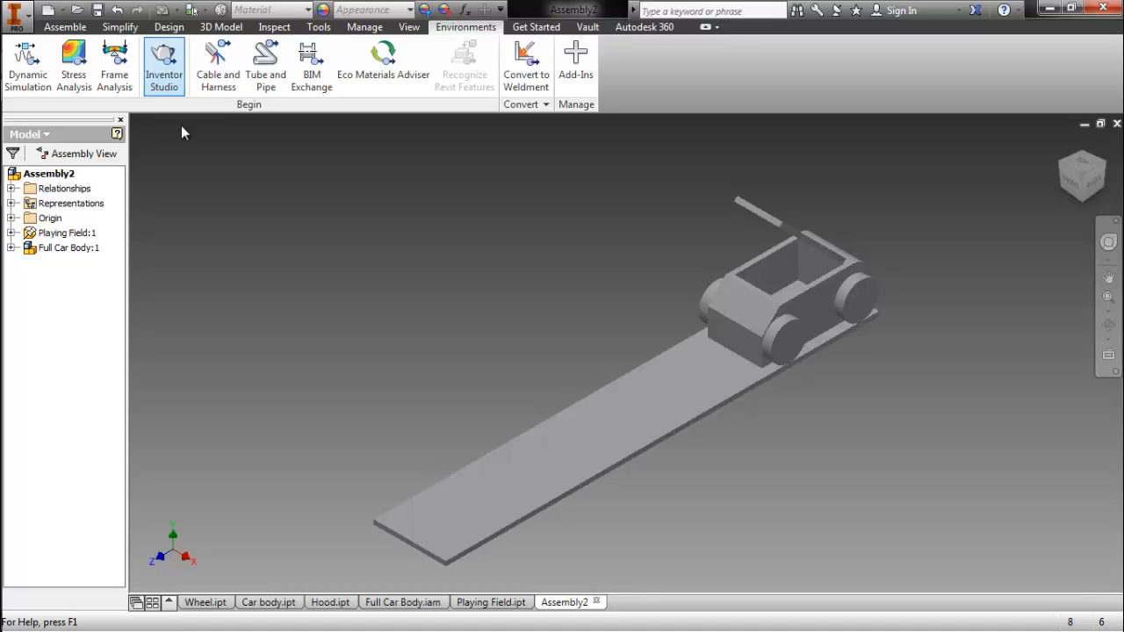
left_click(166, 77)
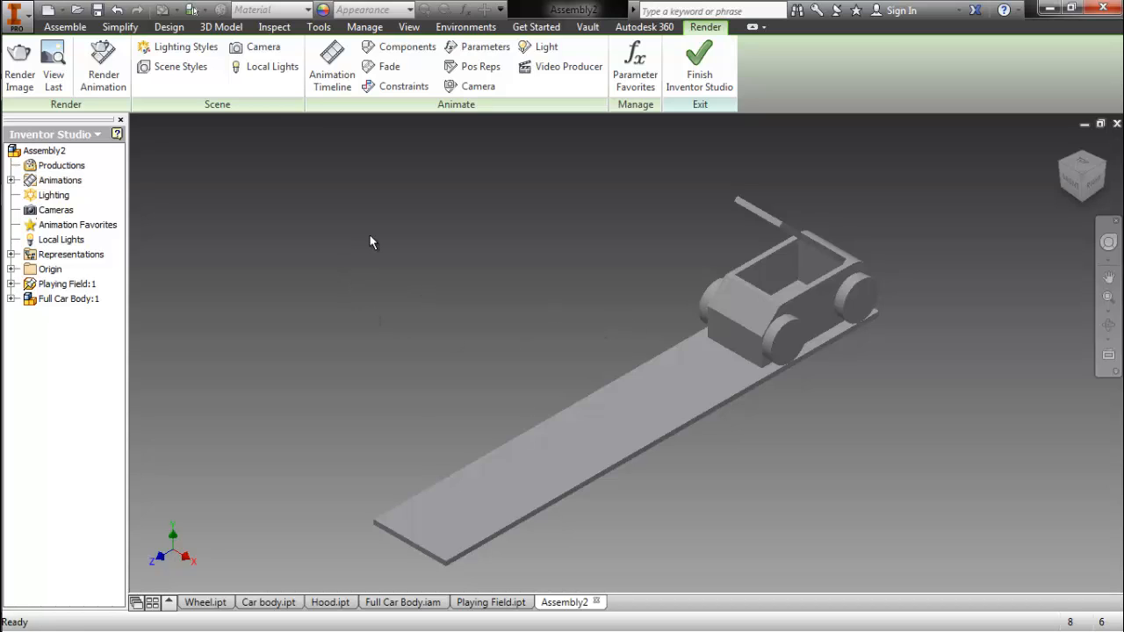
left_click(342, 88)
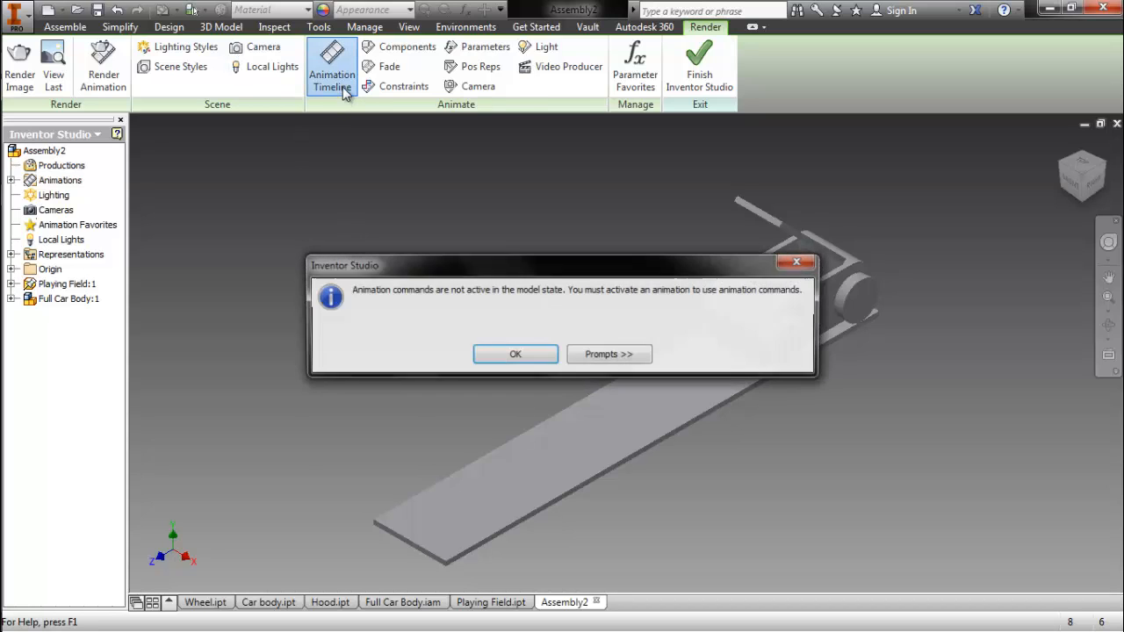
left_click(513, 355)
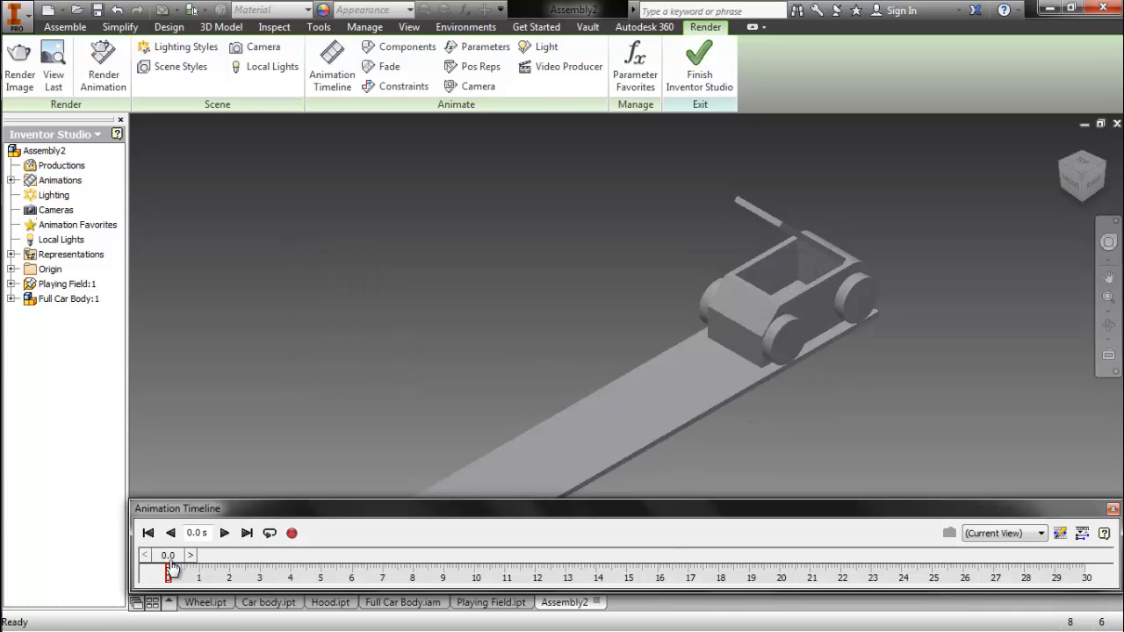
Expand the Animation Timeline's action editor and move the timeline window lower to uncover the car.
left_click(1080, 534)
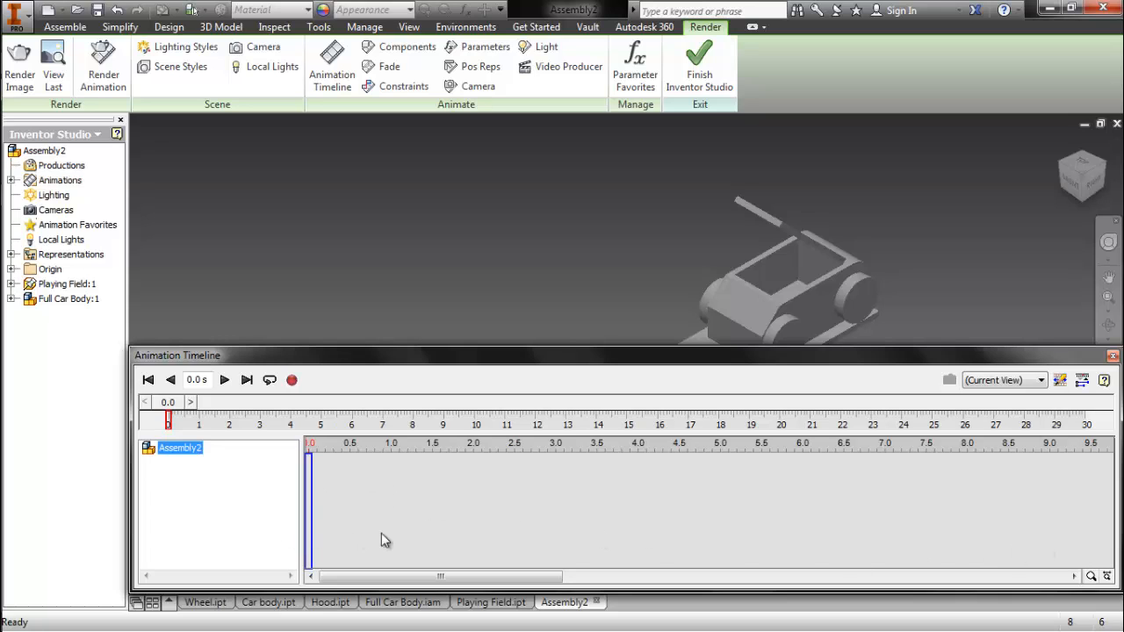
left_click_drag(580, 363, 581, 407)
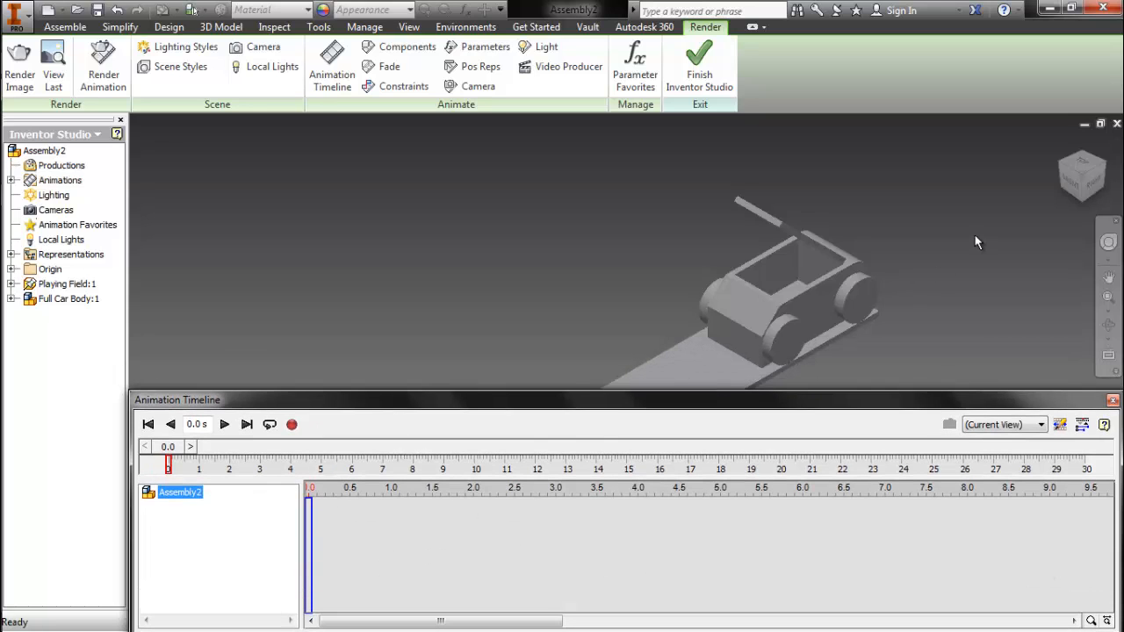
left_click(988, 232)
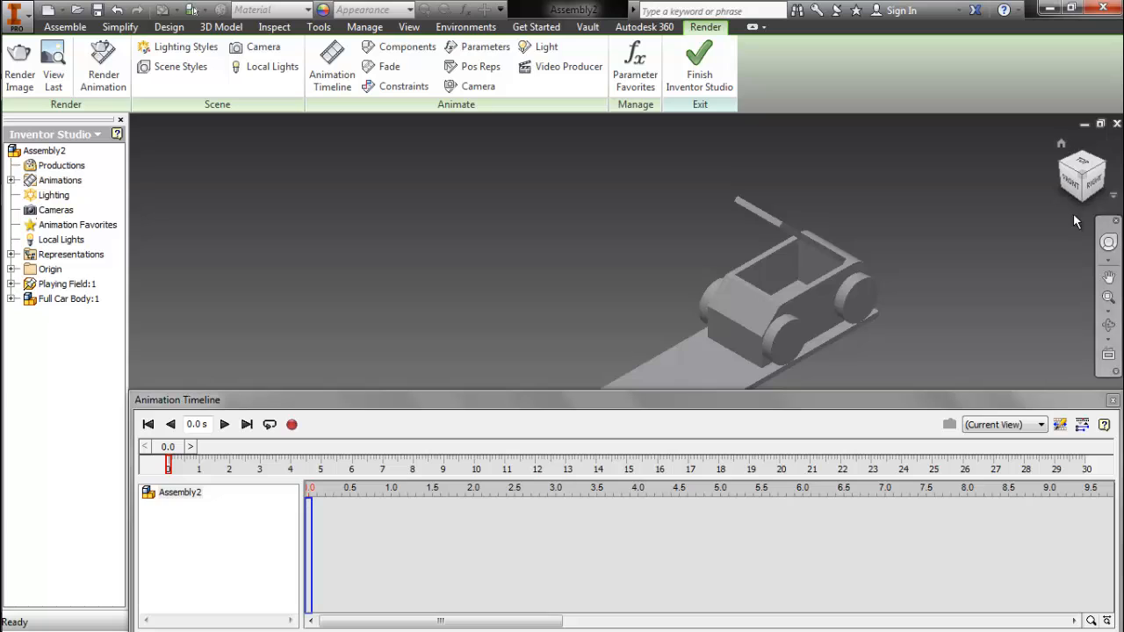
Open the constraint animation settings for Flush:2 under the Full Car Body.
middle_click_drag(962, 290, 1028, 166)
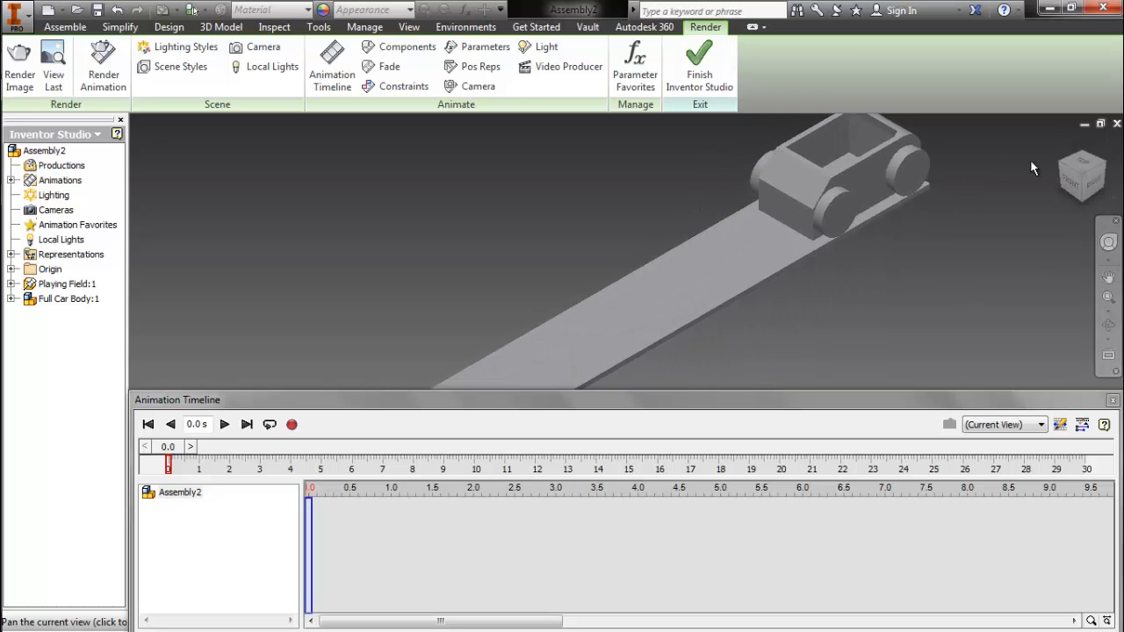
left_click(1108, 324)
left_click_drag(537, 328, 501, 289)
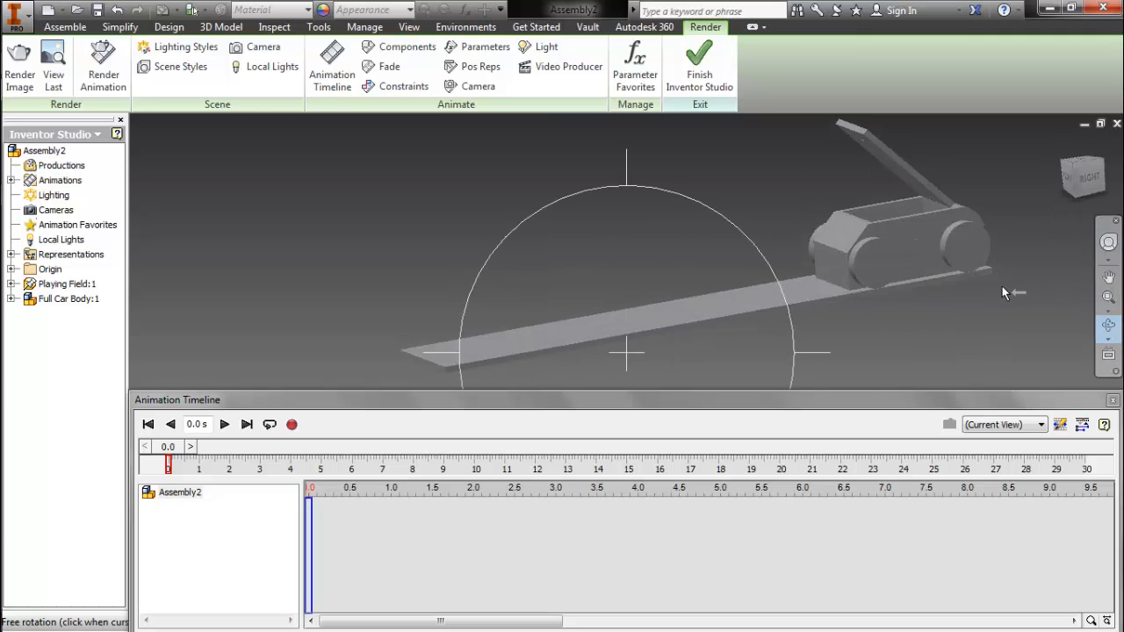
key("Escape")
middle_click_drag(1002, 295, 928, 300)
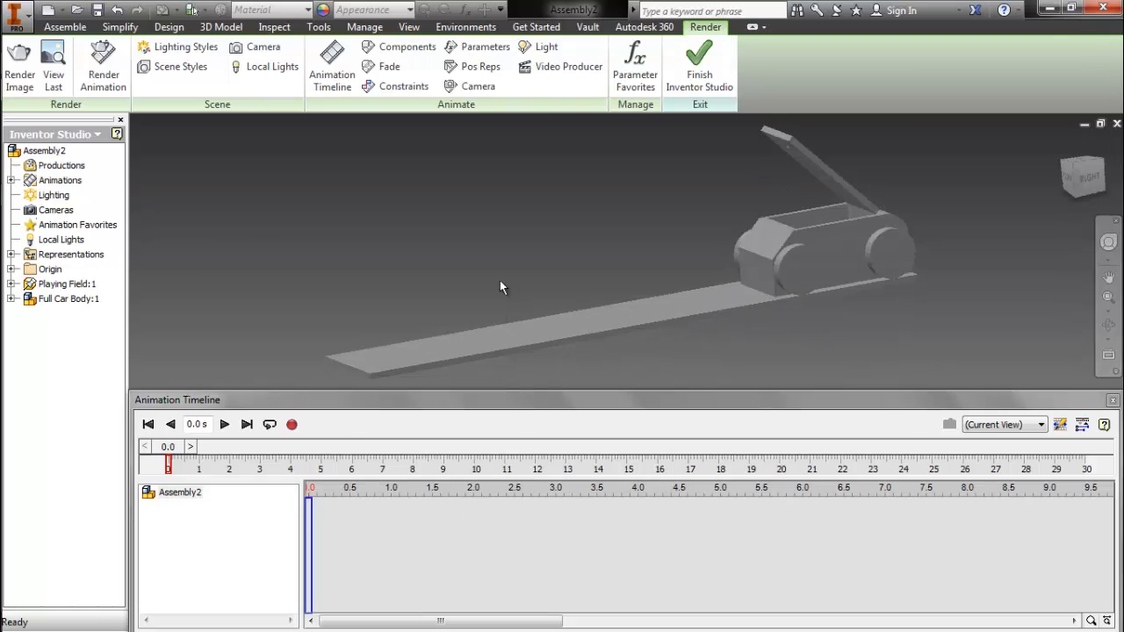
left_click(11, 299)
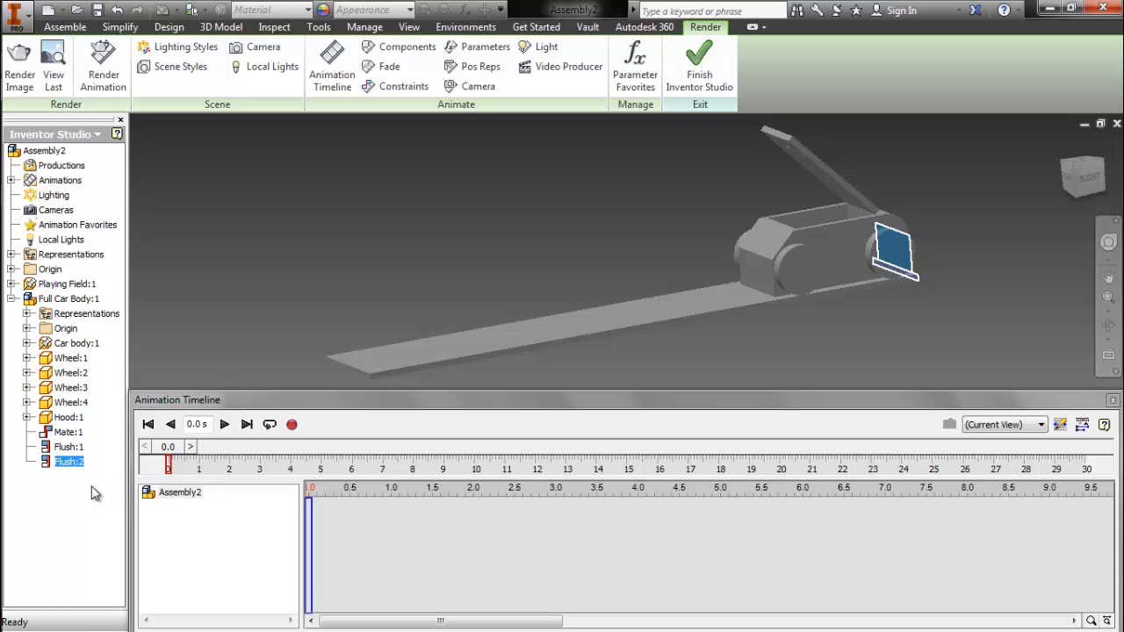
right_click(52, 463)
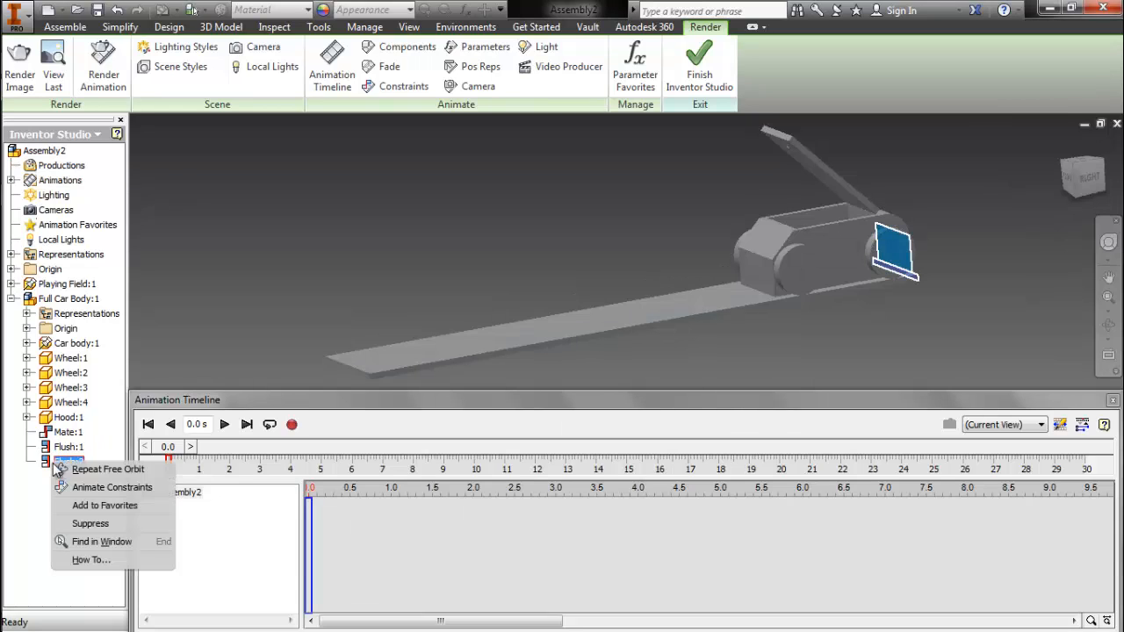
left_click(101, 489)
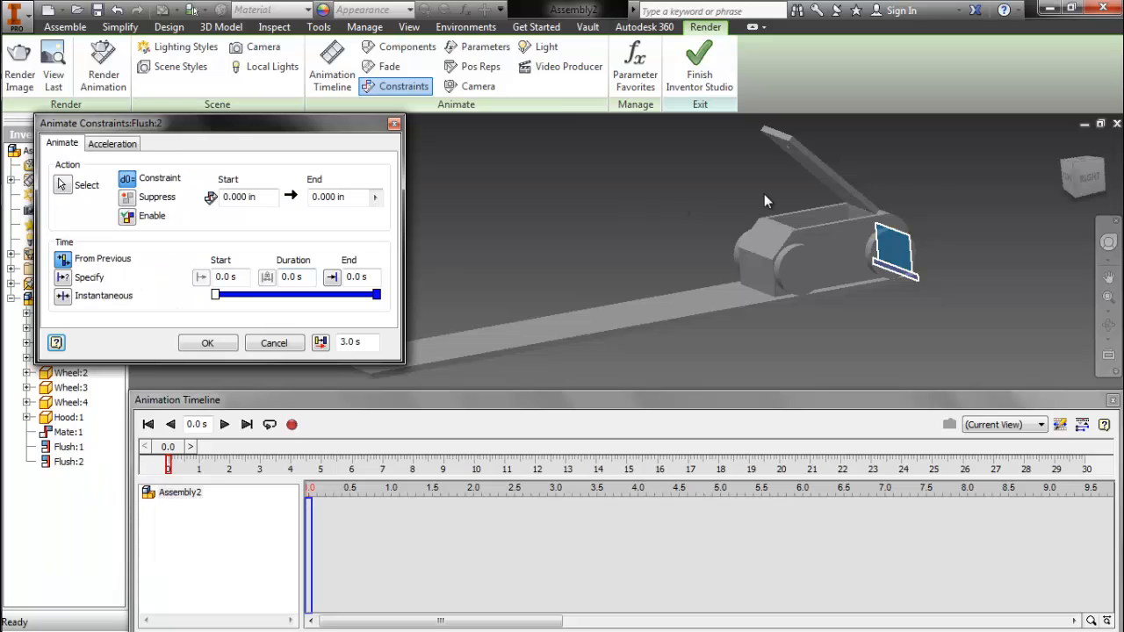
Set the end value of the Flush:2 constraint animation to 10.000 in.
left_click(1106, 163)
scroll(721, 279, "up", 3)
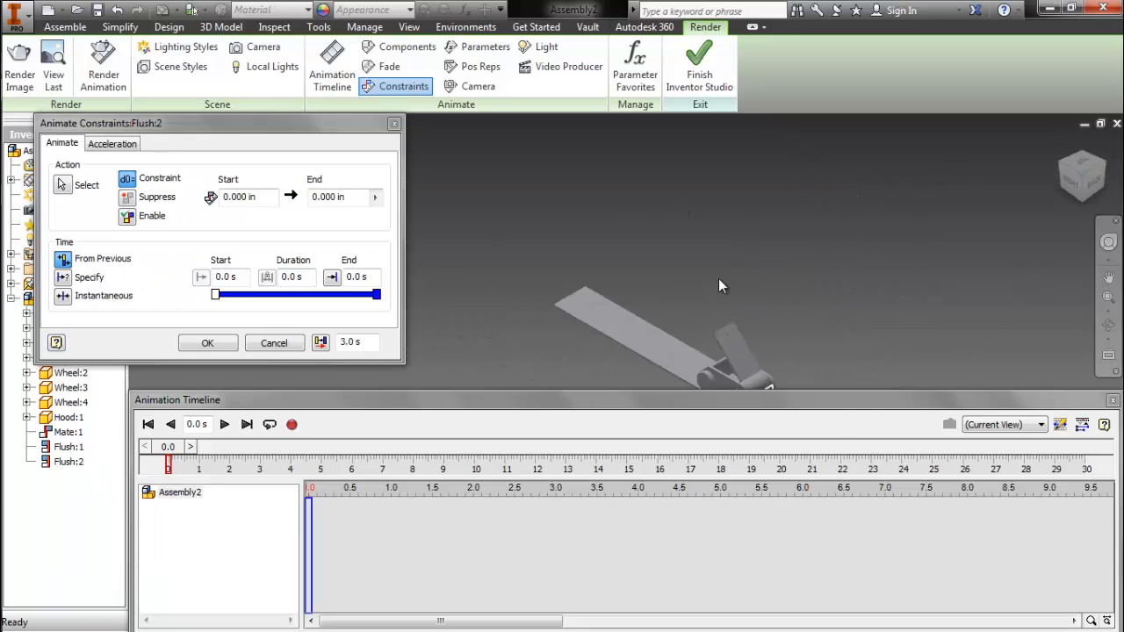
middle_click_drag(718, 279, 700, 159)
scroll(682, 277, "down", 3)
scroll(692, 318, "down", 2)
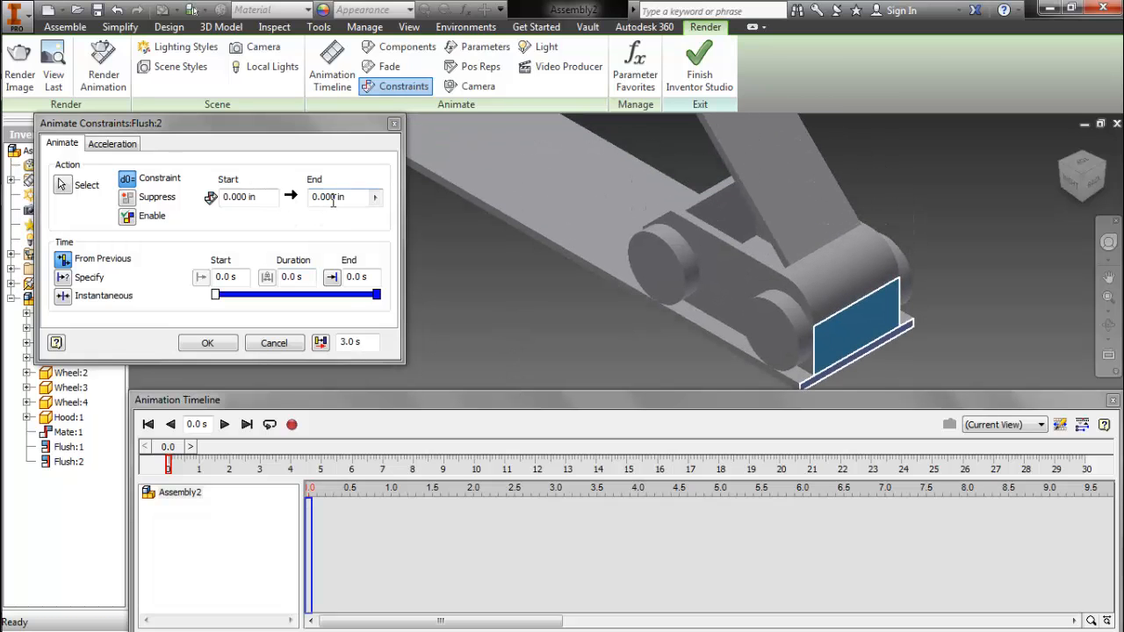
left_click_drag(333, 201, 297, 201)
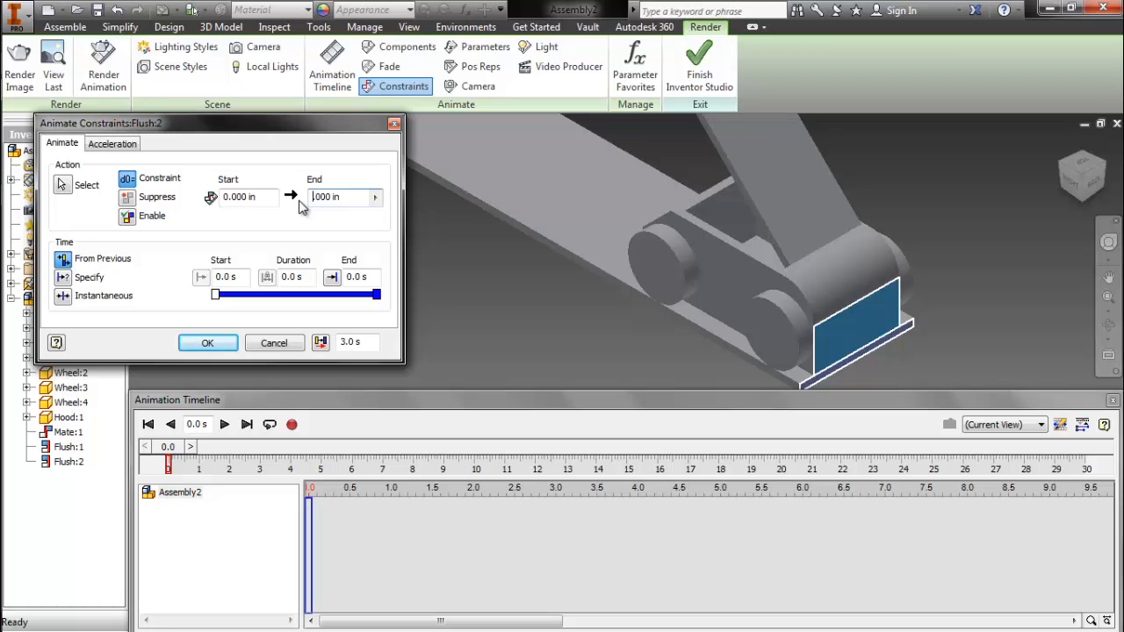
type("10.")
Switch the animation timing to Specify and set its end time to 7.250 s.
left_click(63, 278)
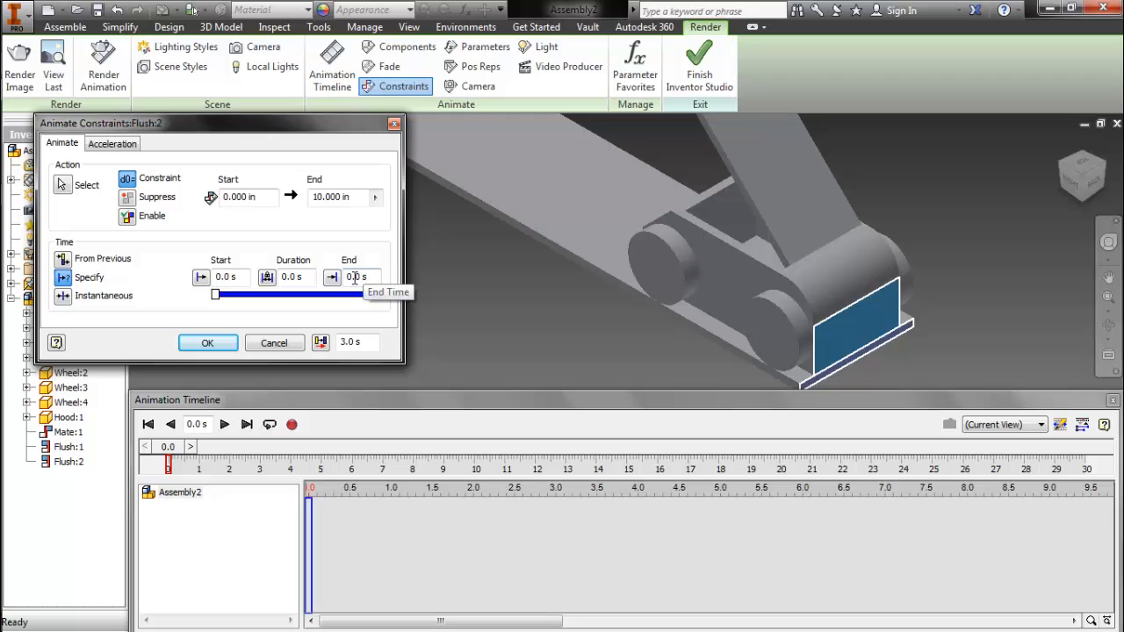
key("BackSpace")
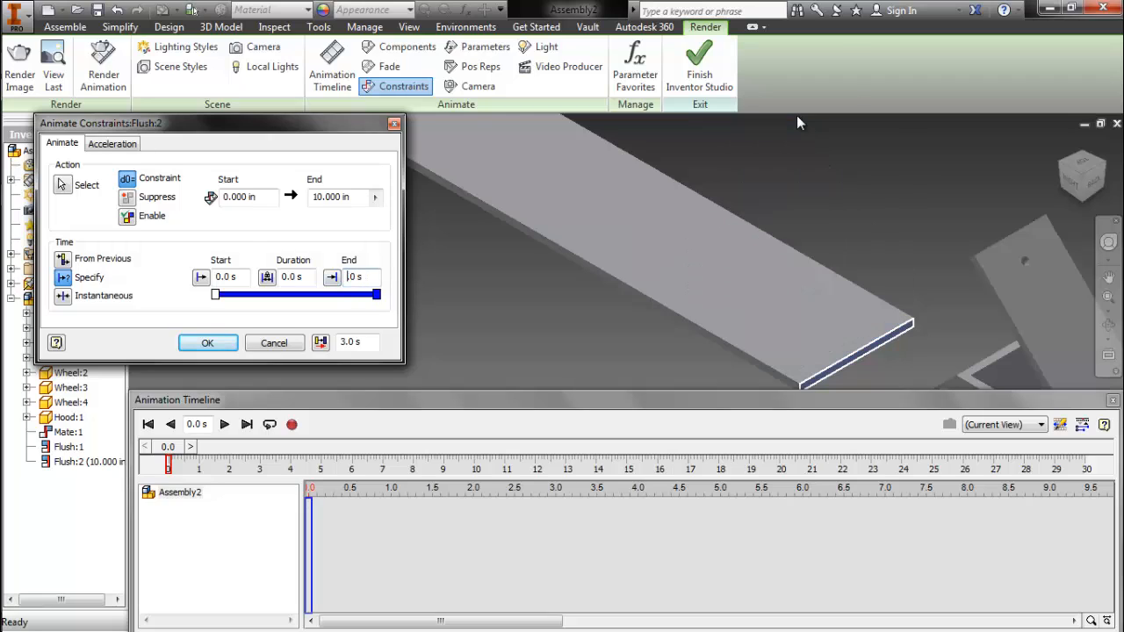
type("7.25")
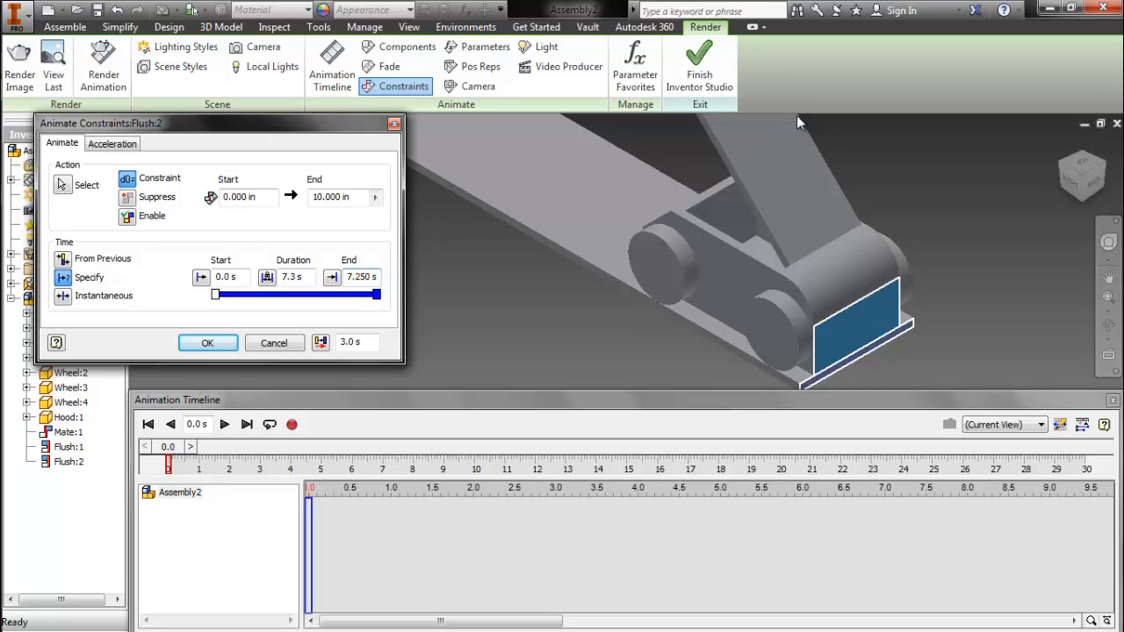
type("0")
Play a preview of the car's motion along the board, stop it and rewind the timeline to the start.
scroll(470, 352, "down", 2)
middle_click_drag(470, 352, 637, 345)
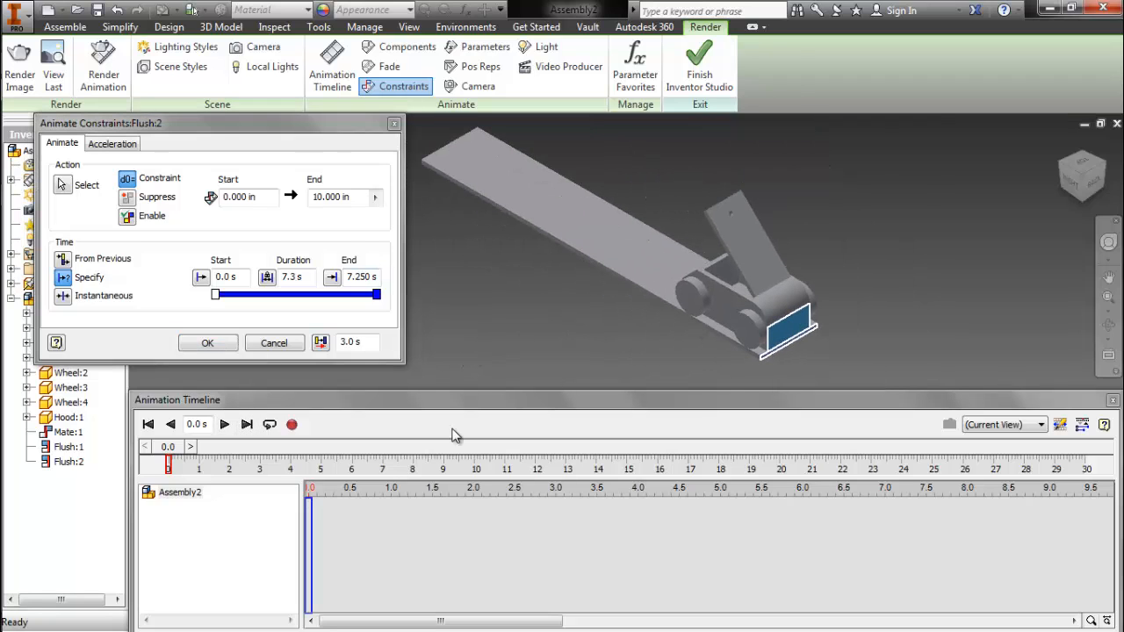
left_click(225, 424)
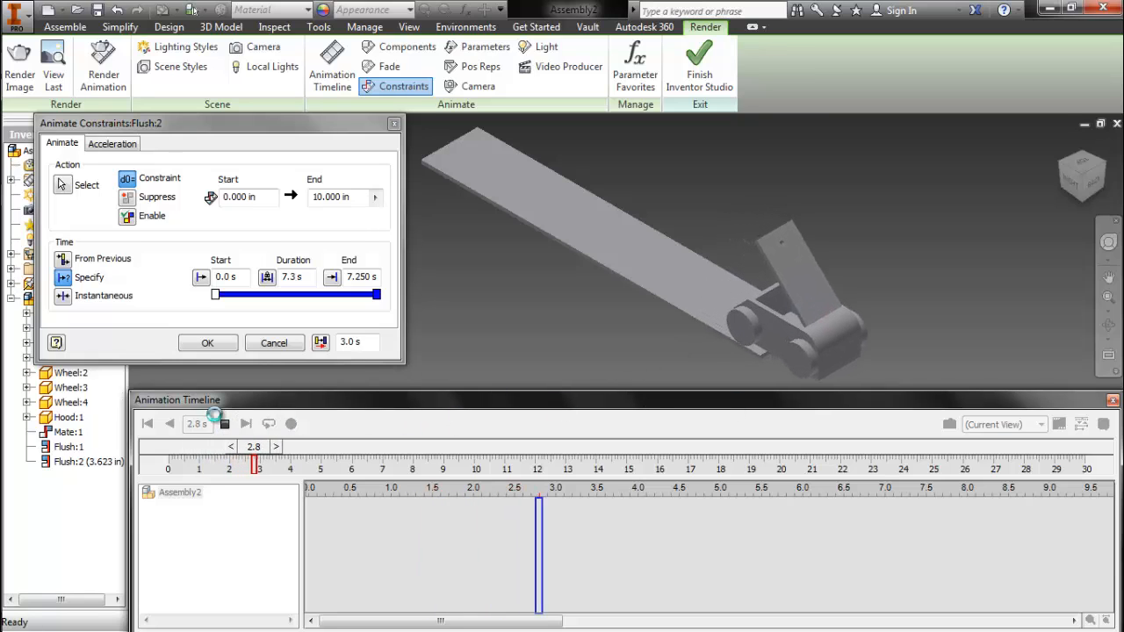
left_click(224, 424)
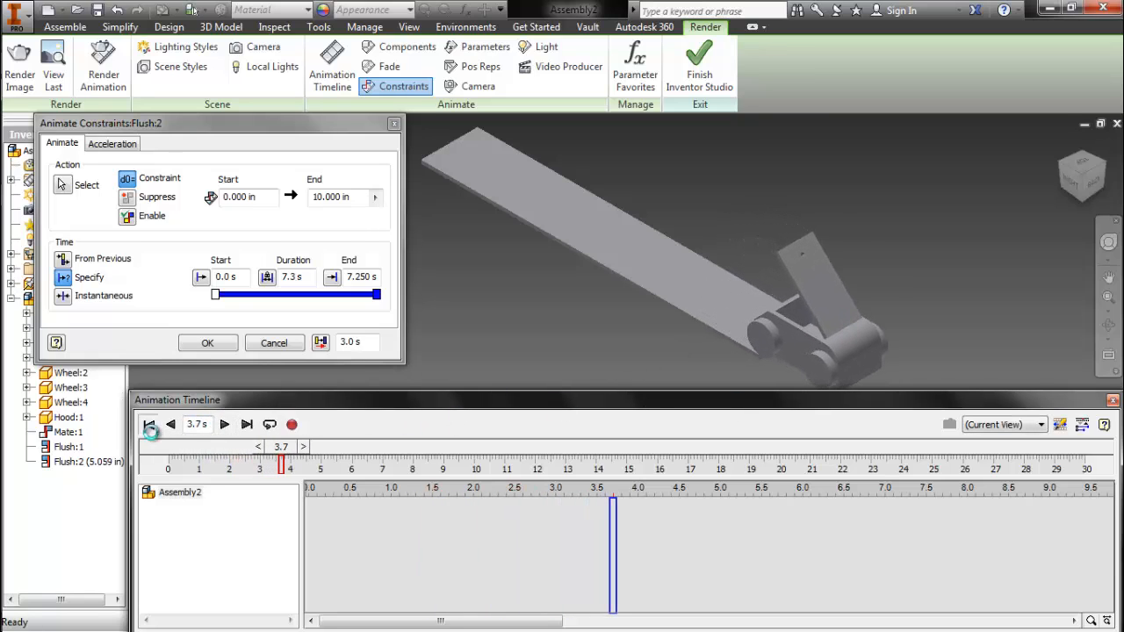
left_click(147, 424)
Set the Flush:2 animation's end value to -10.000 in, preview the motion briefly and accept the constraint animation.
left_click(316, 202)
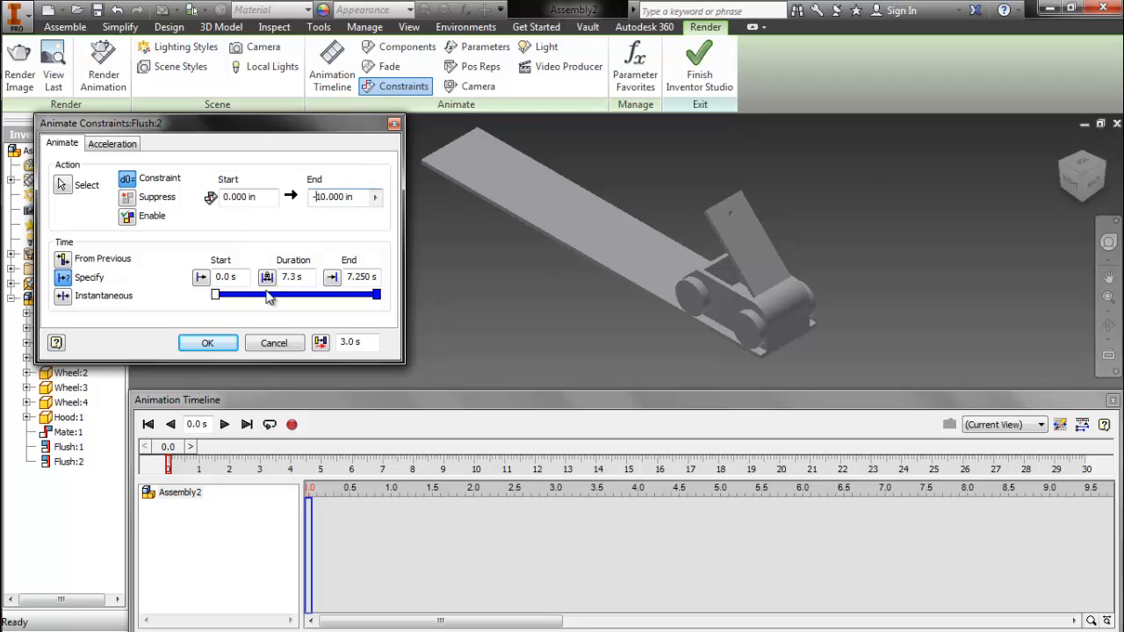
left_click(224, 424)
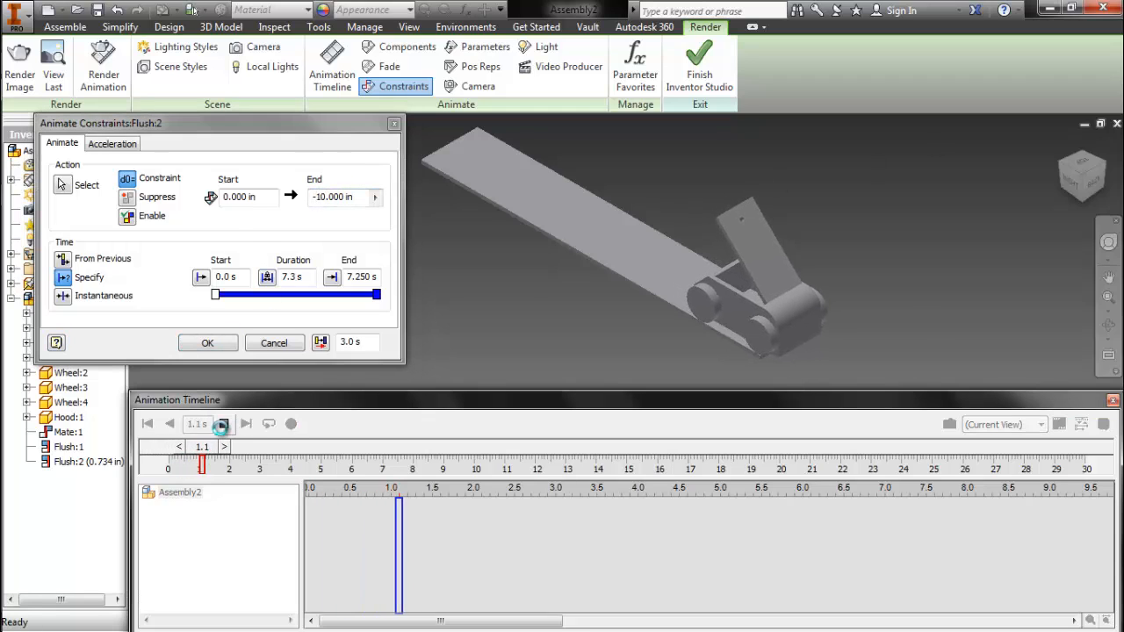
left_click(224, 424)
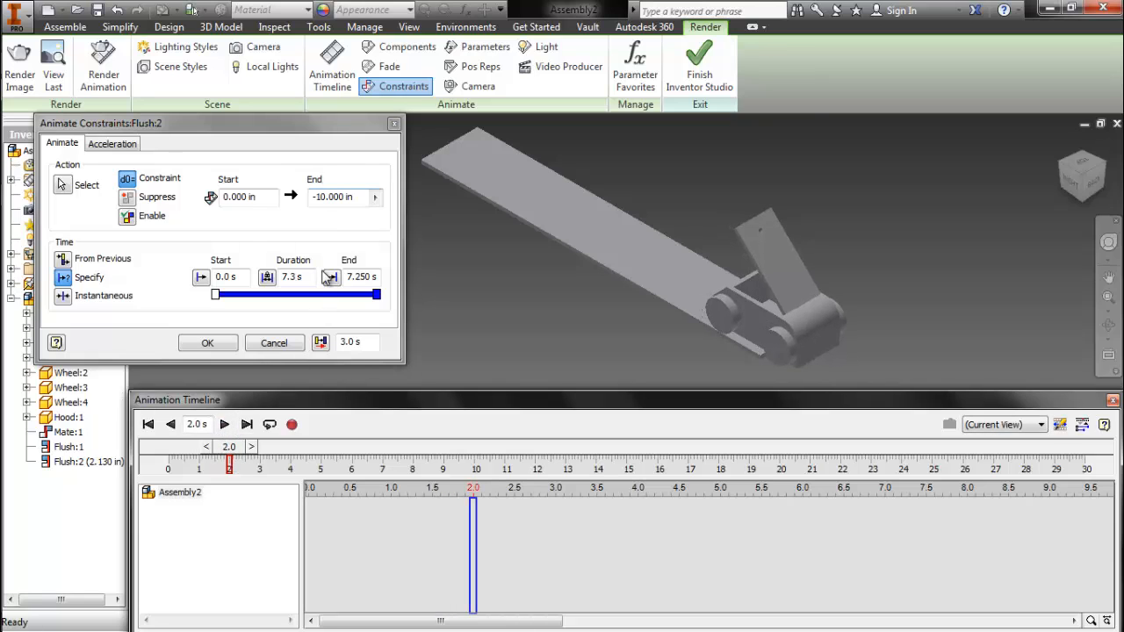
left_click(207, 344)
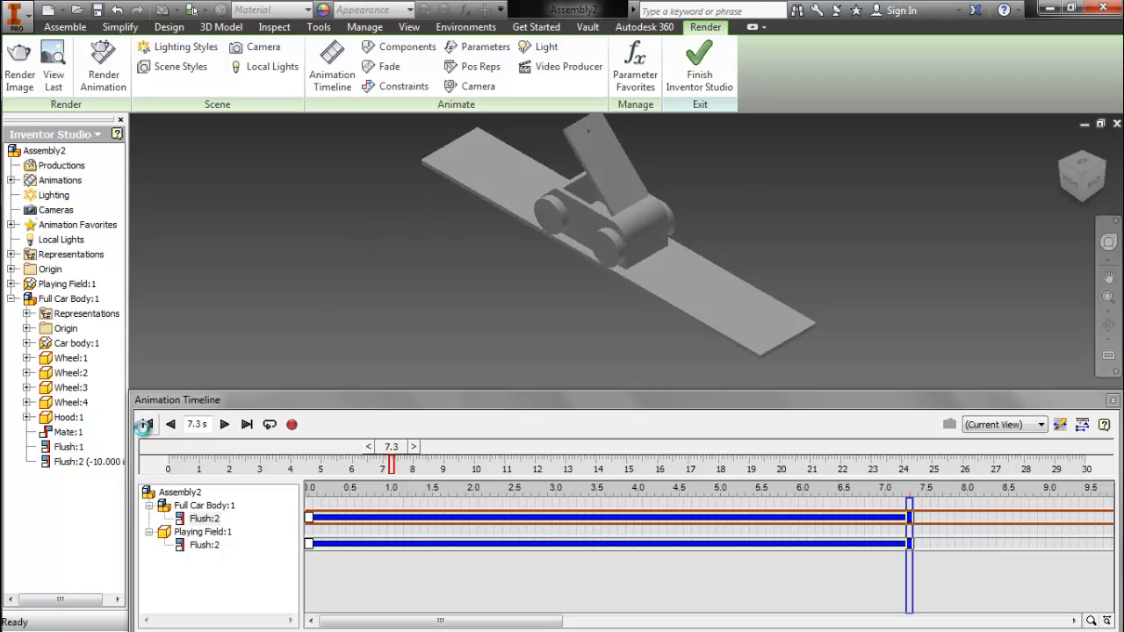
Replay the car's motion along the board, review the Flush:2 animation settings unchanged and rewind the timeline to the start.
left_click(148, 424)
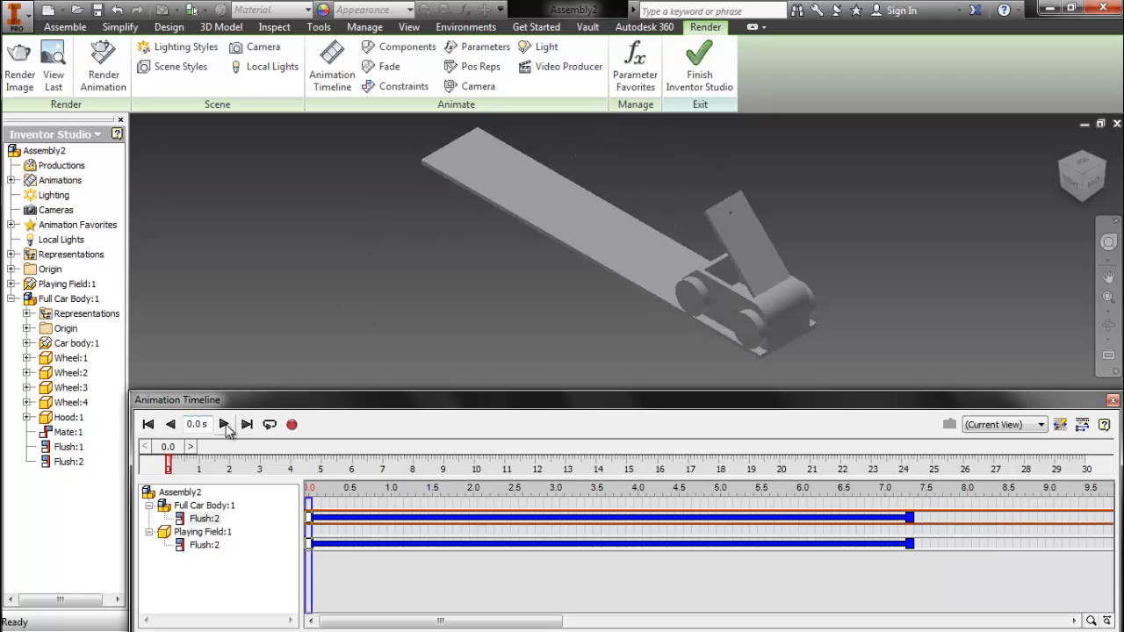
left_click(224, 424)
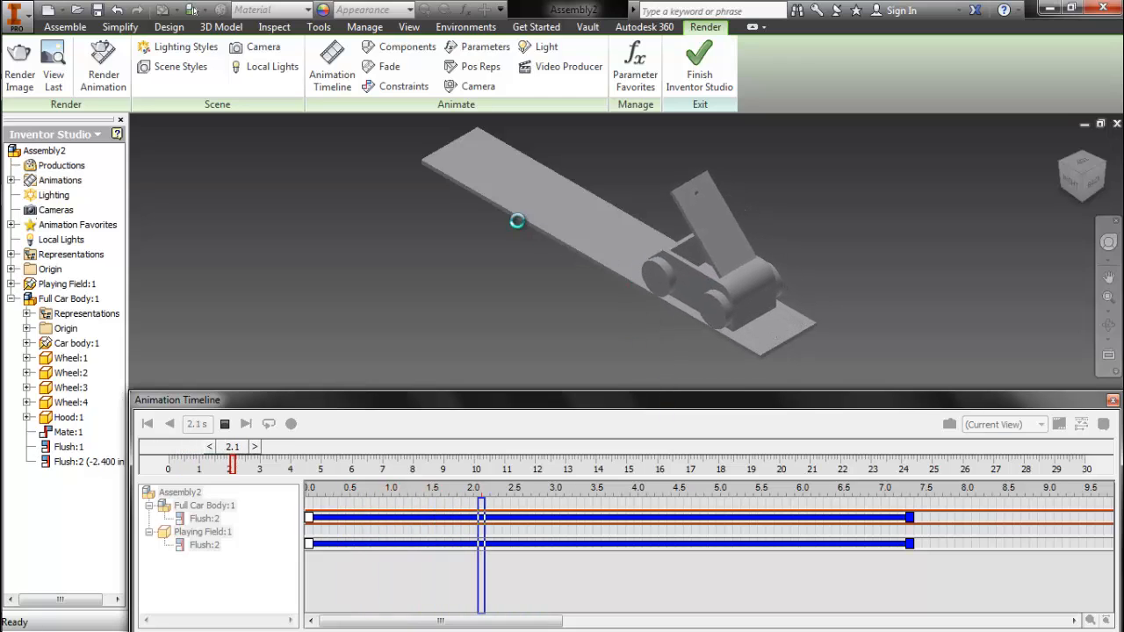
left_click(228, 424)
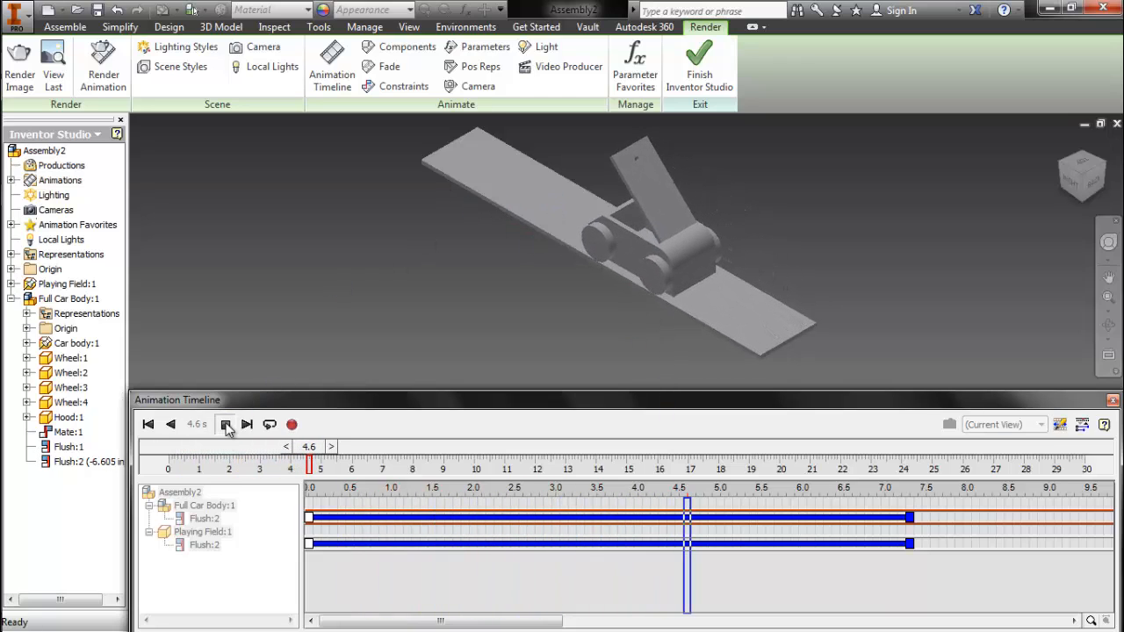
left_click(390, 544)
double_click(389, 521)
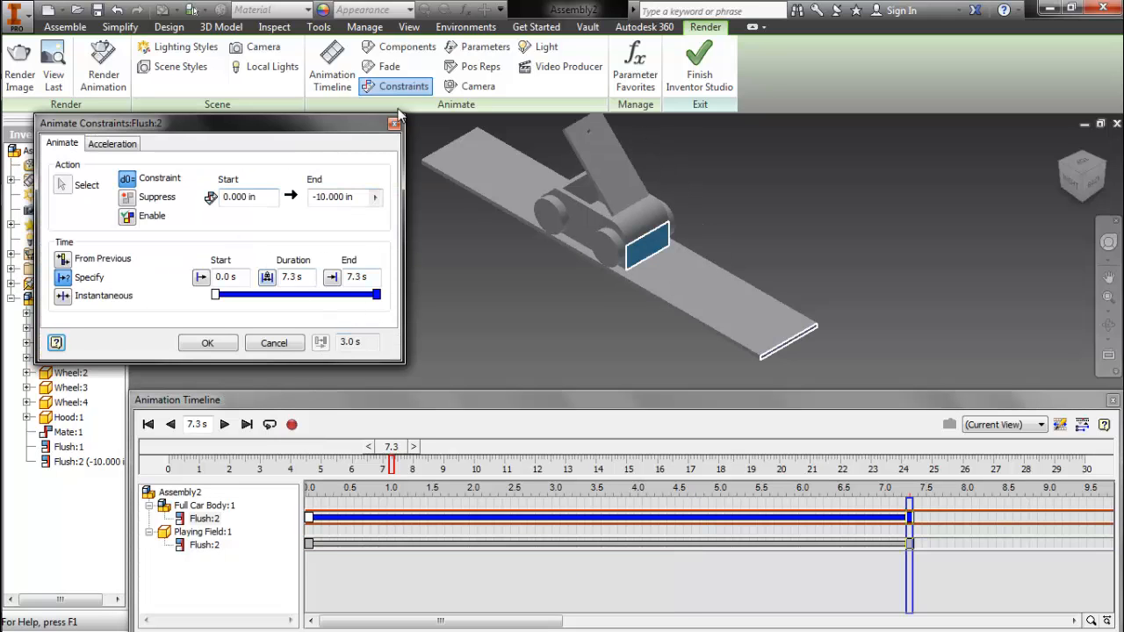
left_click(394, 123)
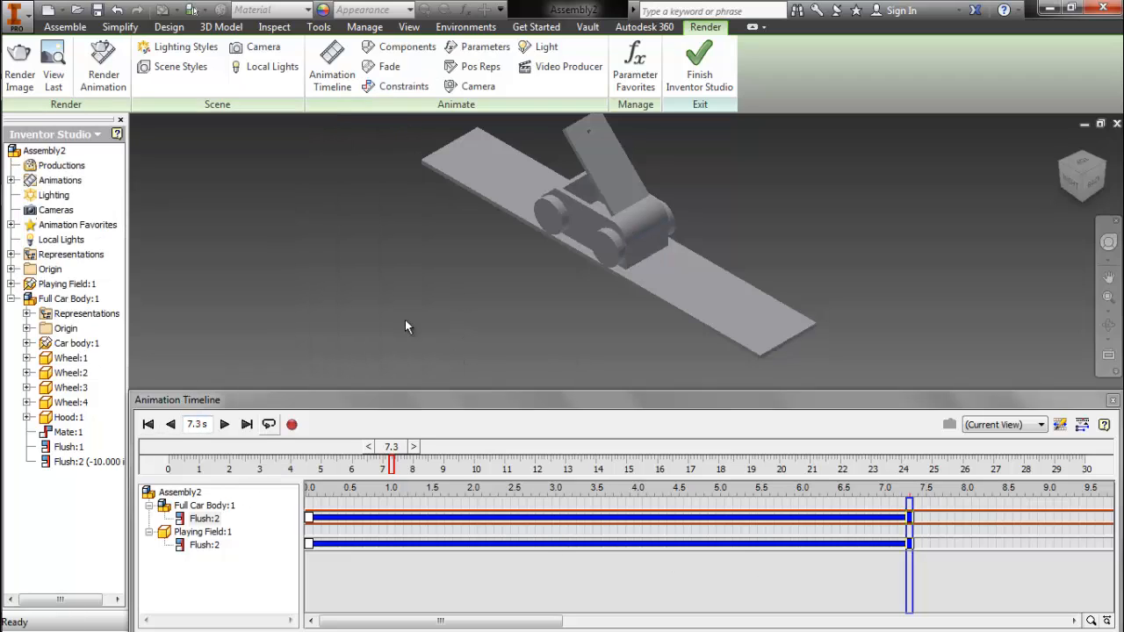
left_click(148, 425)
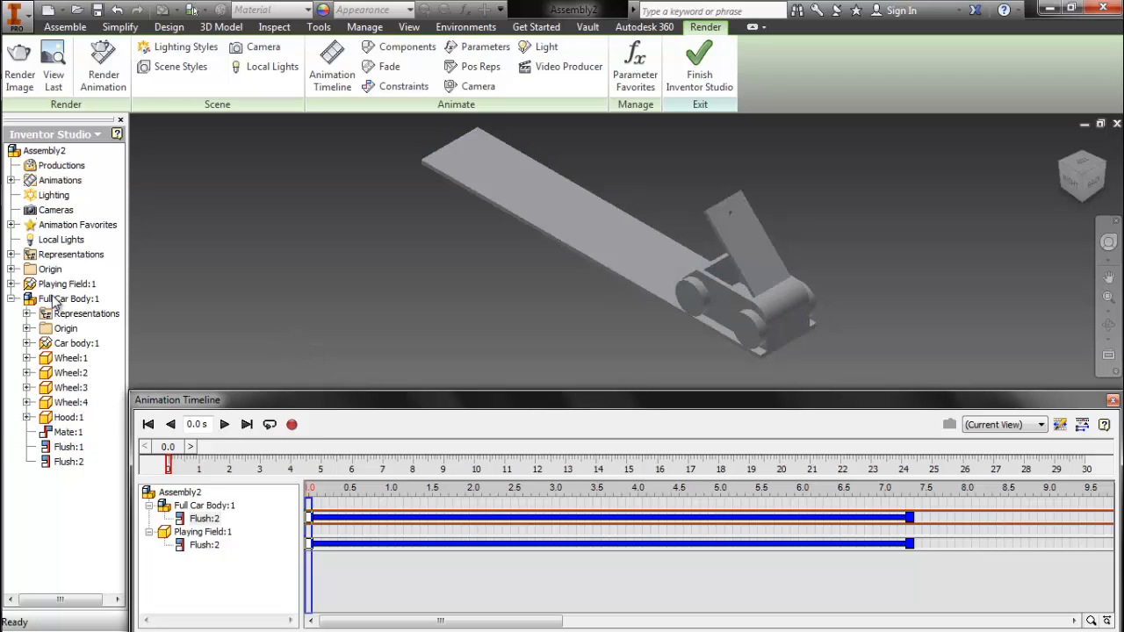
Start a constraint animation for the Hood's Angle:1 constraint and set its end value to -90.00 deg.
left_click(26, 417)
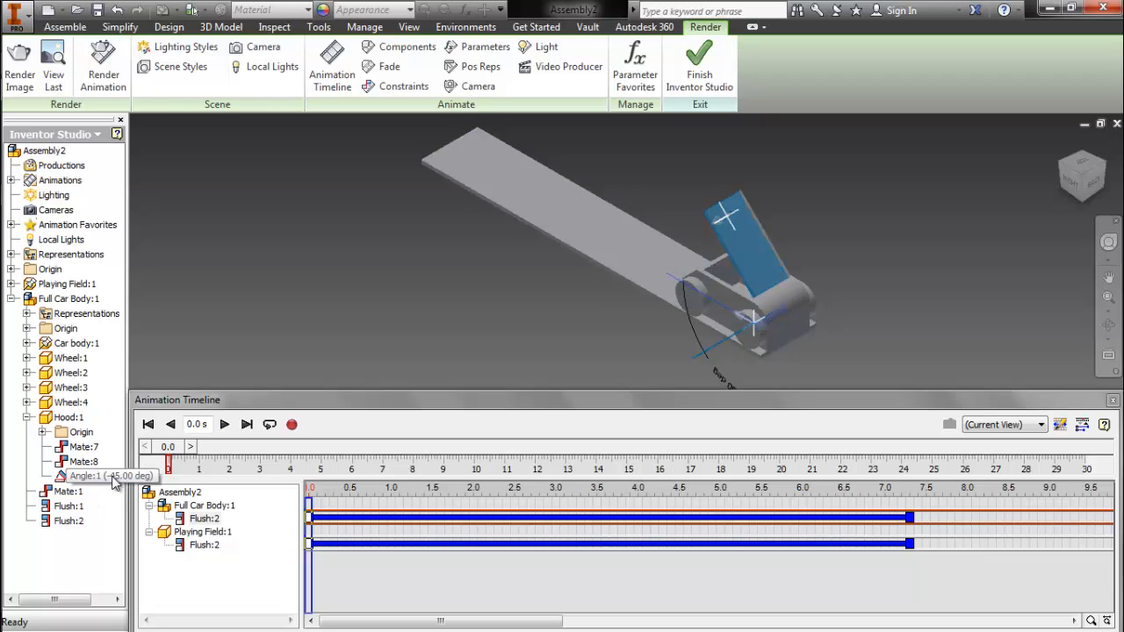
right_click(61, 475)
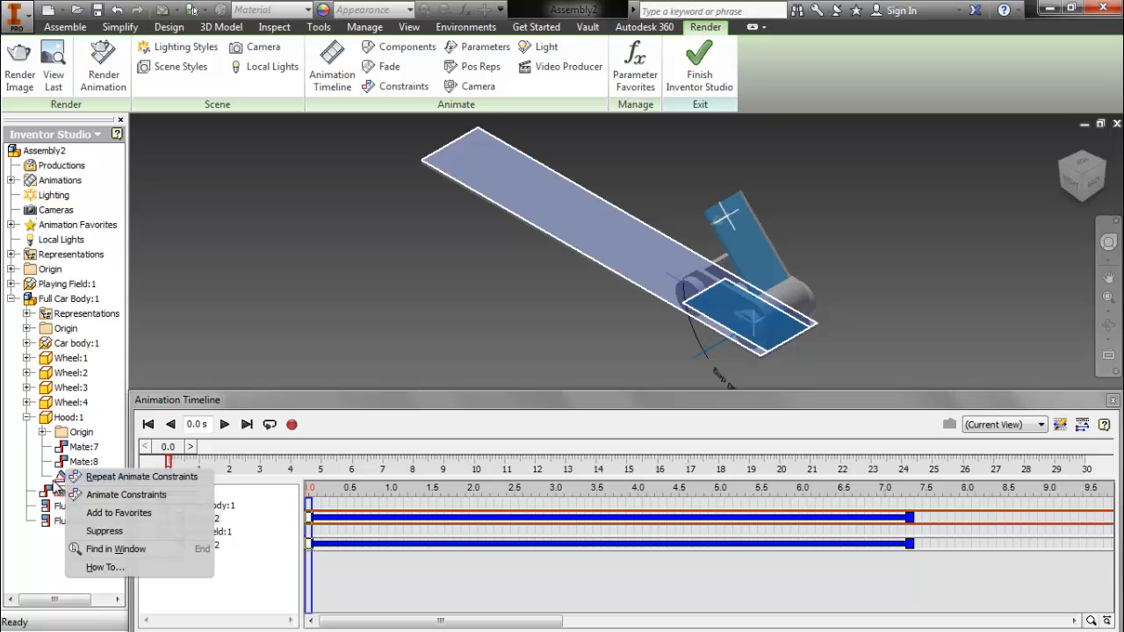
left_click(54, 594)
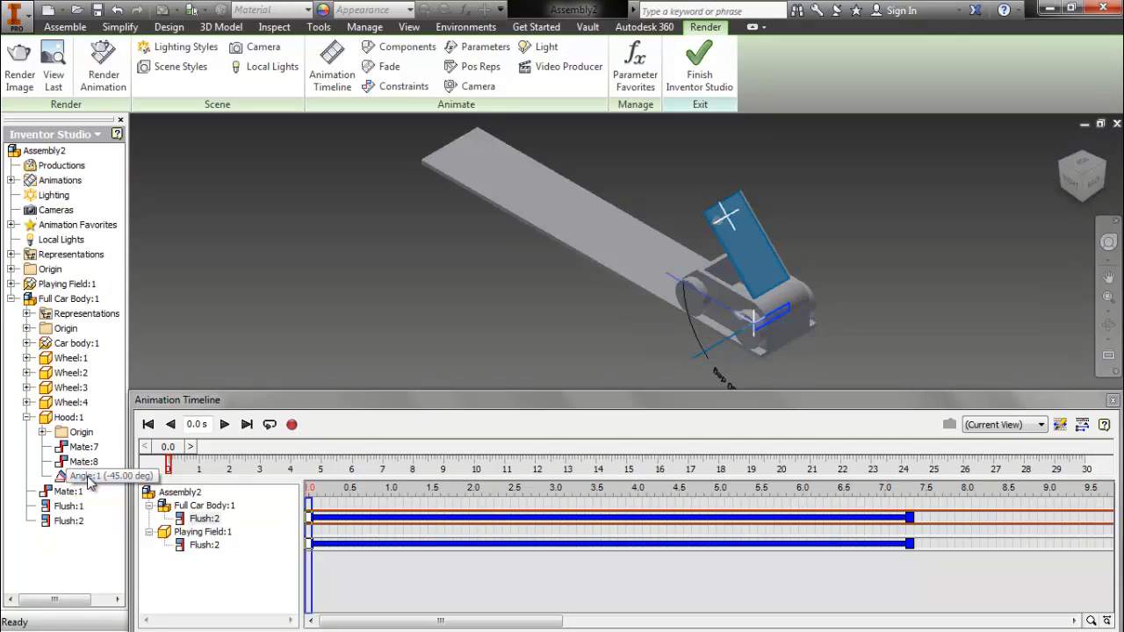
right_click(93, 479)
left_click(147, 500)
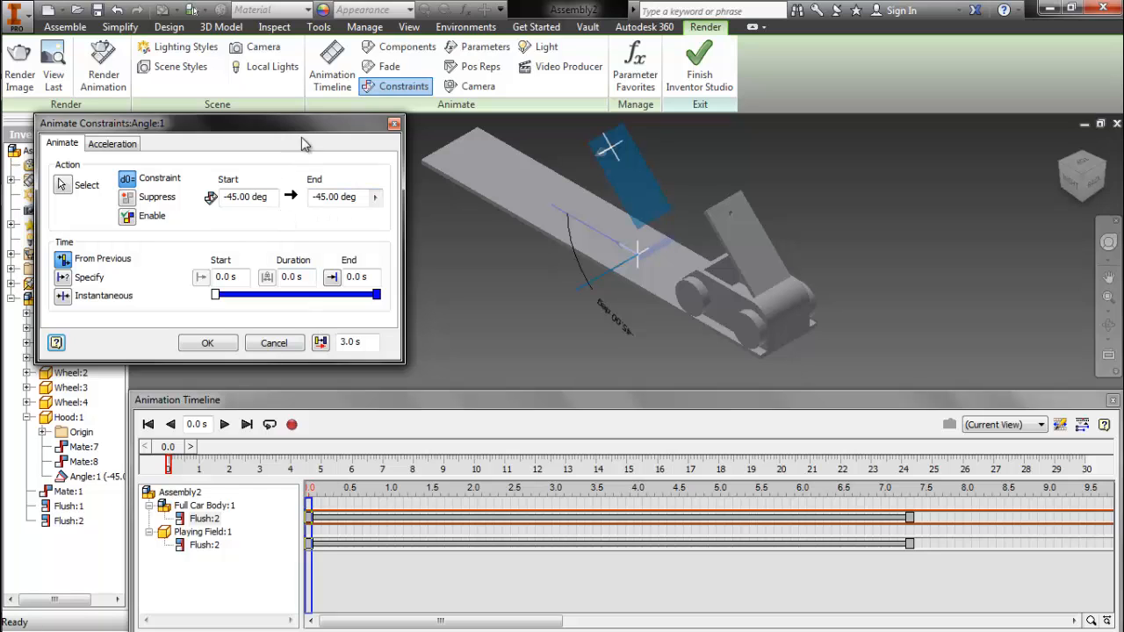
left_click_drag(310, 132, 350, 162)
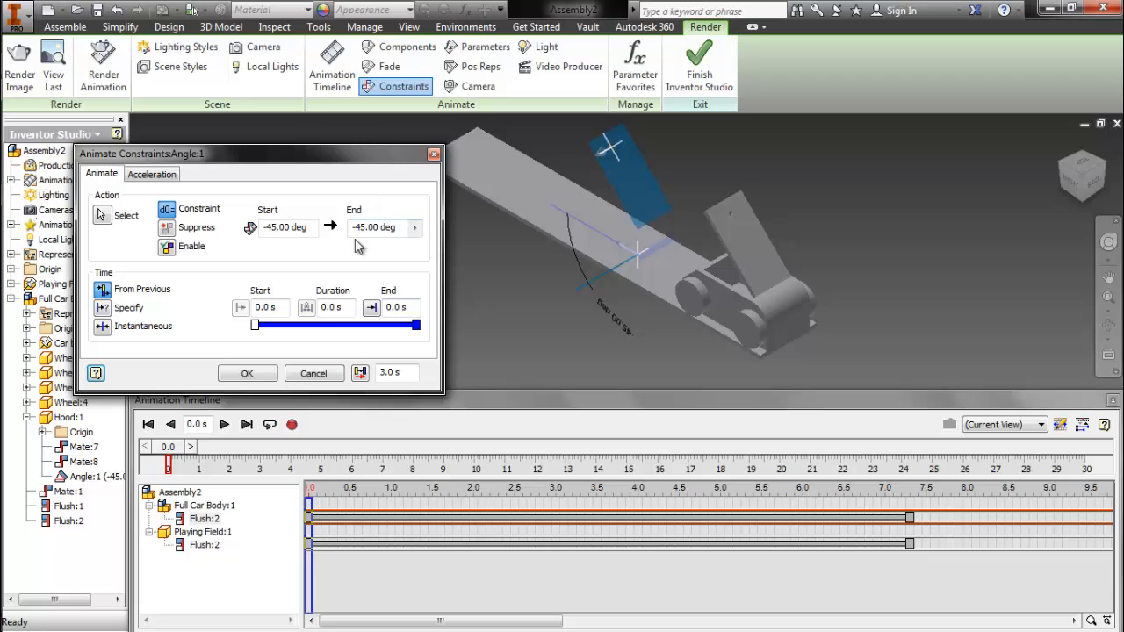
left_click(358, 228)
type("90")
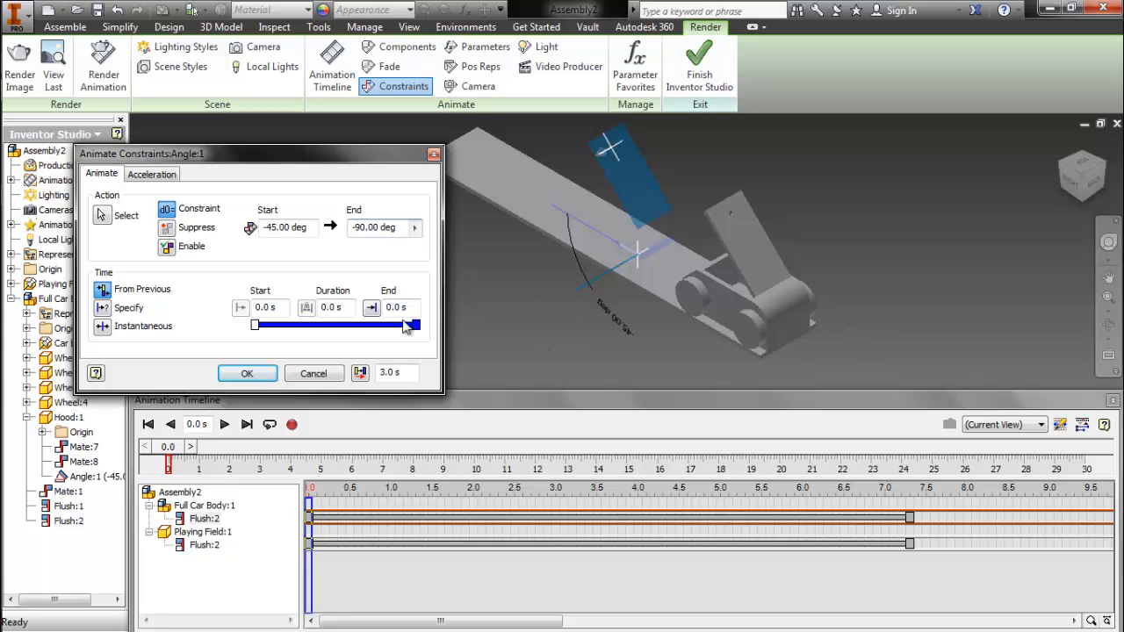
Switch the hood animation's timing to Specify, starting at 5 s and ending at 12.0 s.
left_click(103, 326)
left_click(103, 309)
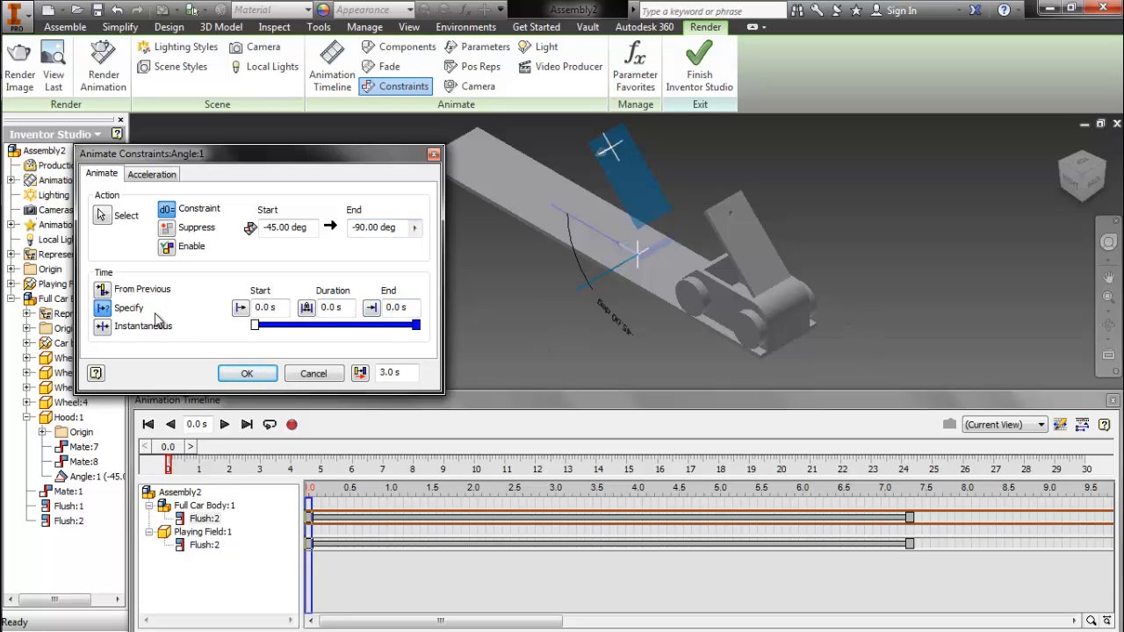
left_click_drag(282, 310, 236, 322)
type("5")
Preview the car's motion briefly, rewind the timeline and accept the Angle:1 constraint animation.
left_click(149, 426)
left_click(225, 425)
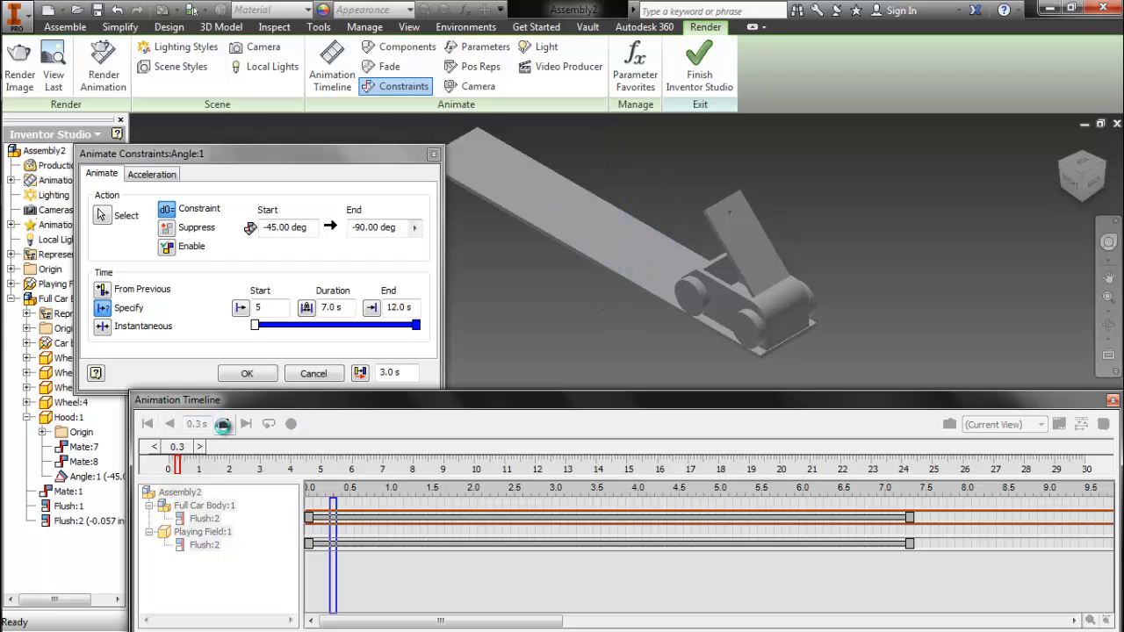
left_click(225, 425)
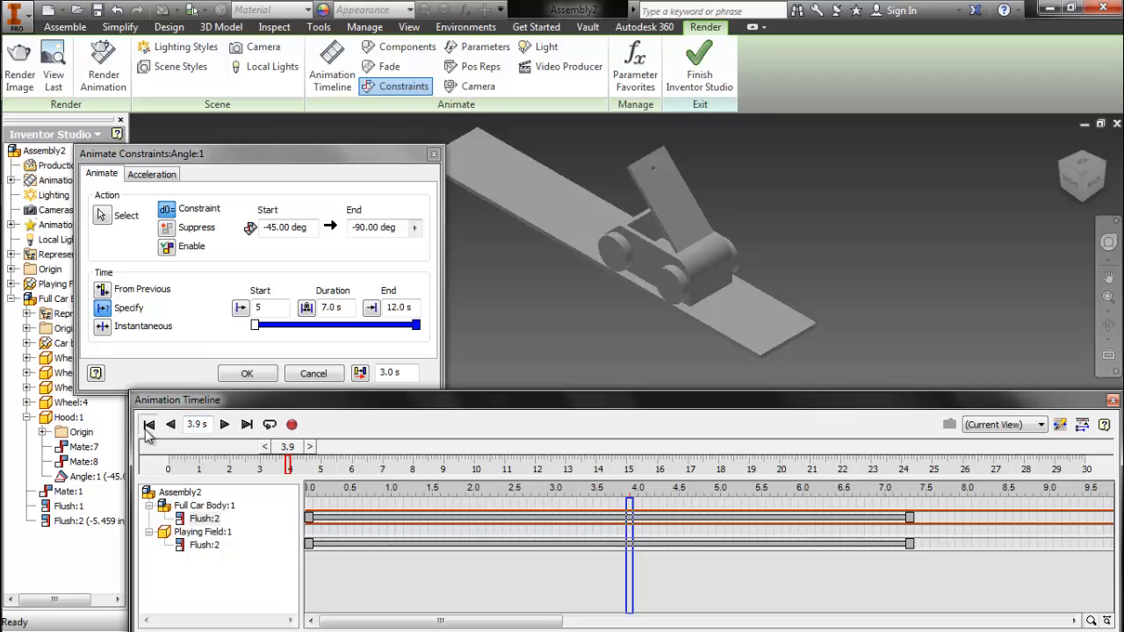
left_click(148, 425)
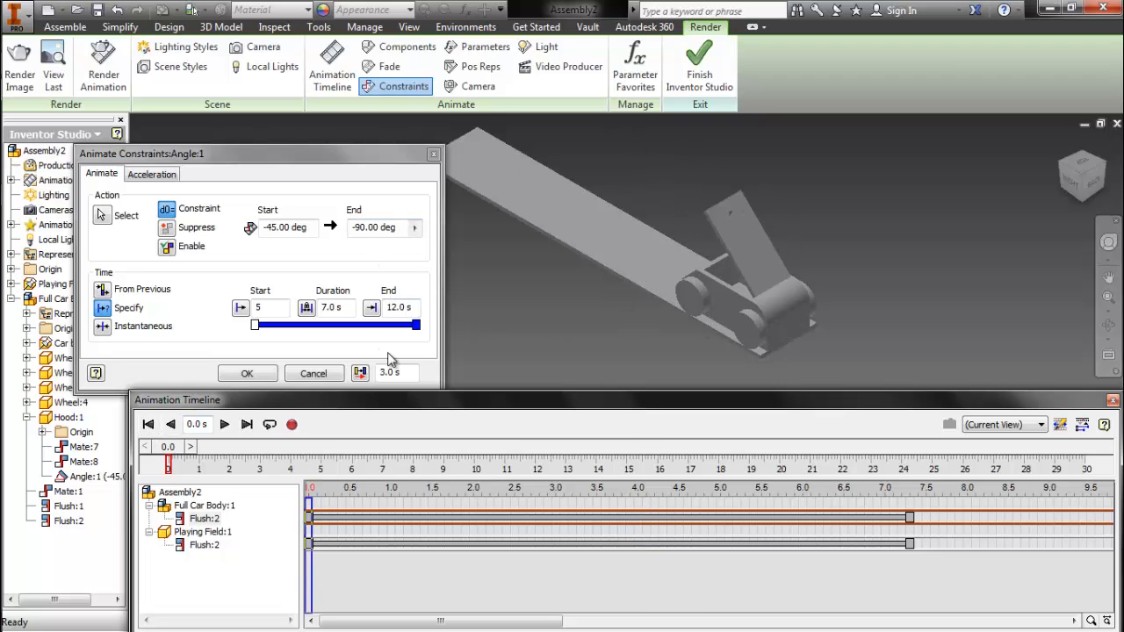
left_click(248, 374)
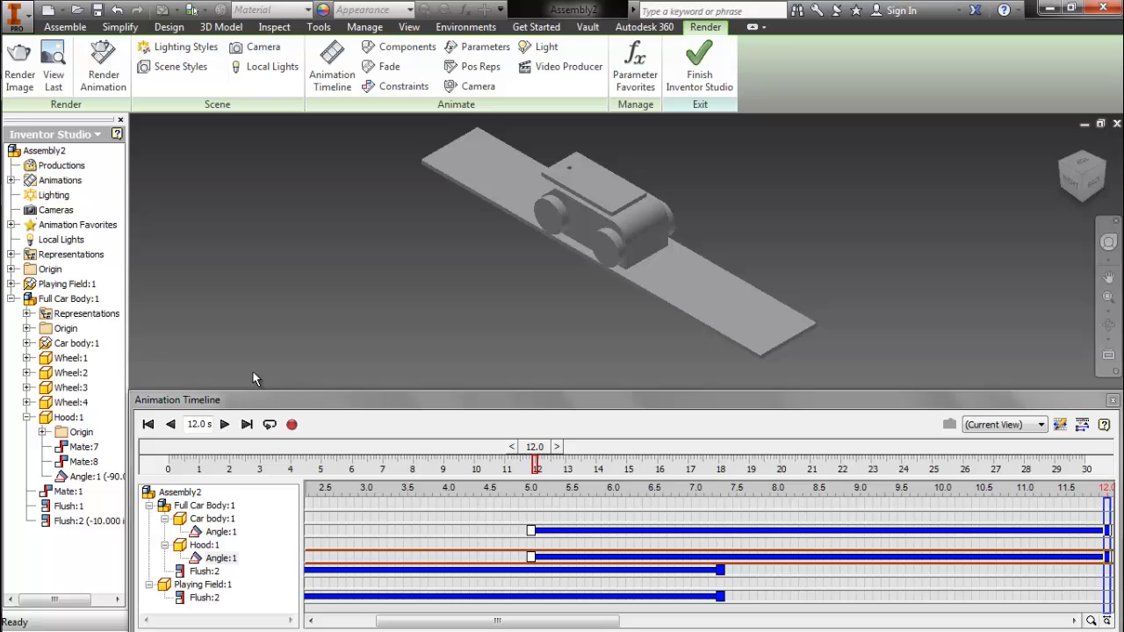
Play the combined car and hood animation from the start, rewind it and close the animation timeline.
left_click(148, 425)
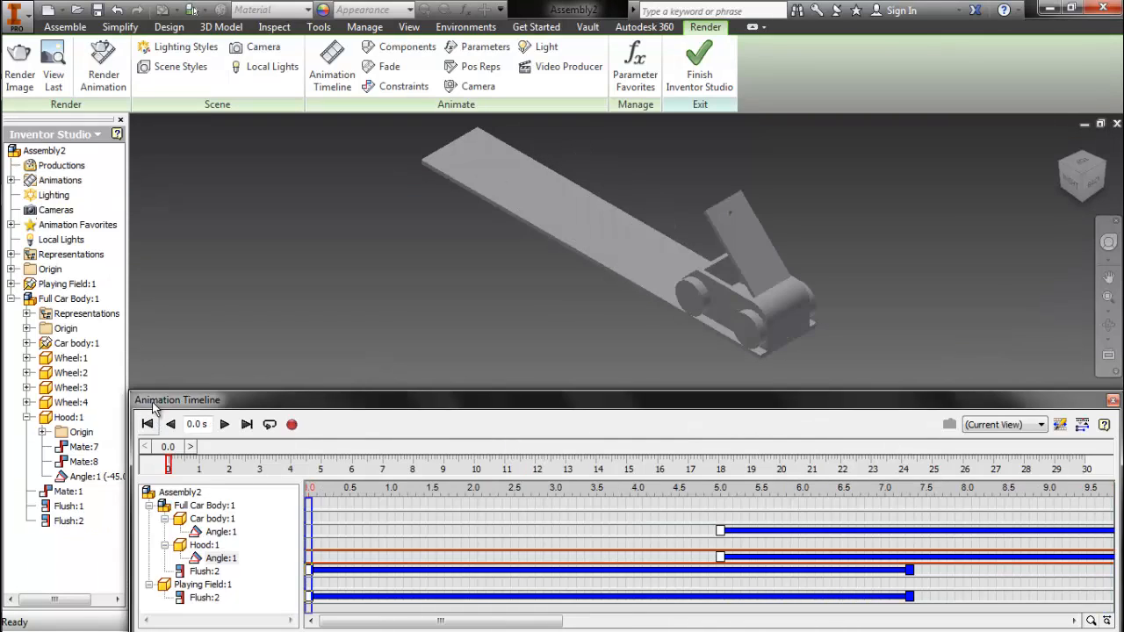
left_click(224, 425)
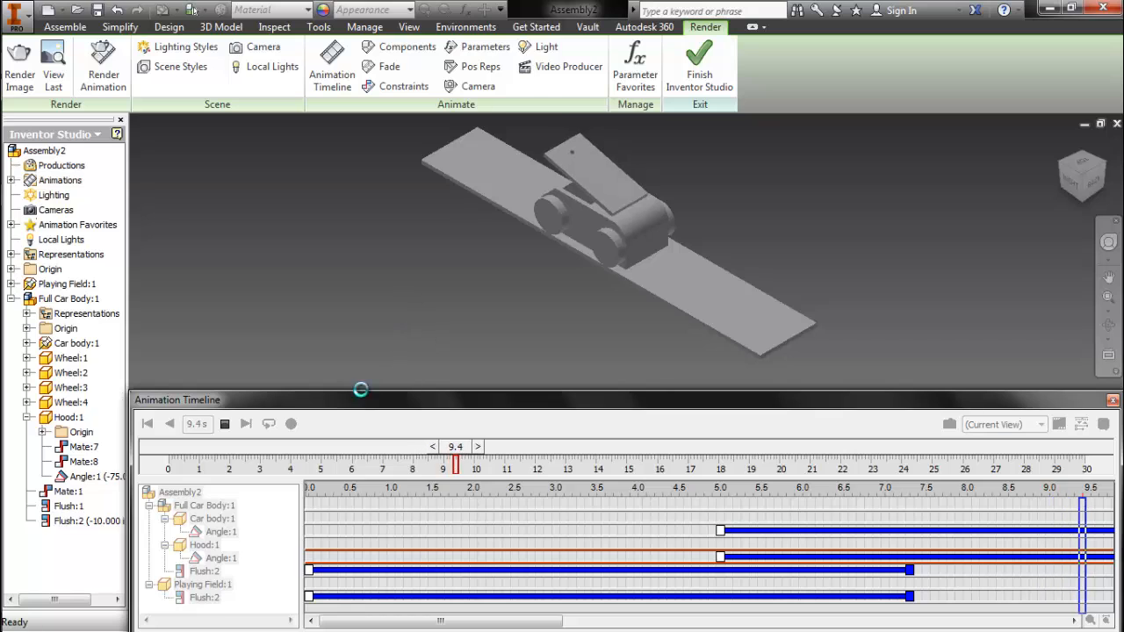
left_click(223, 425)
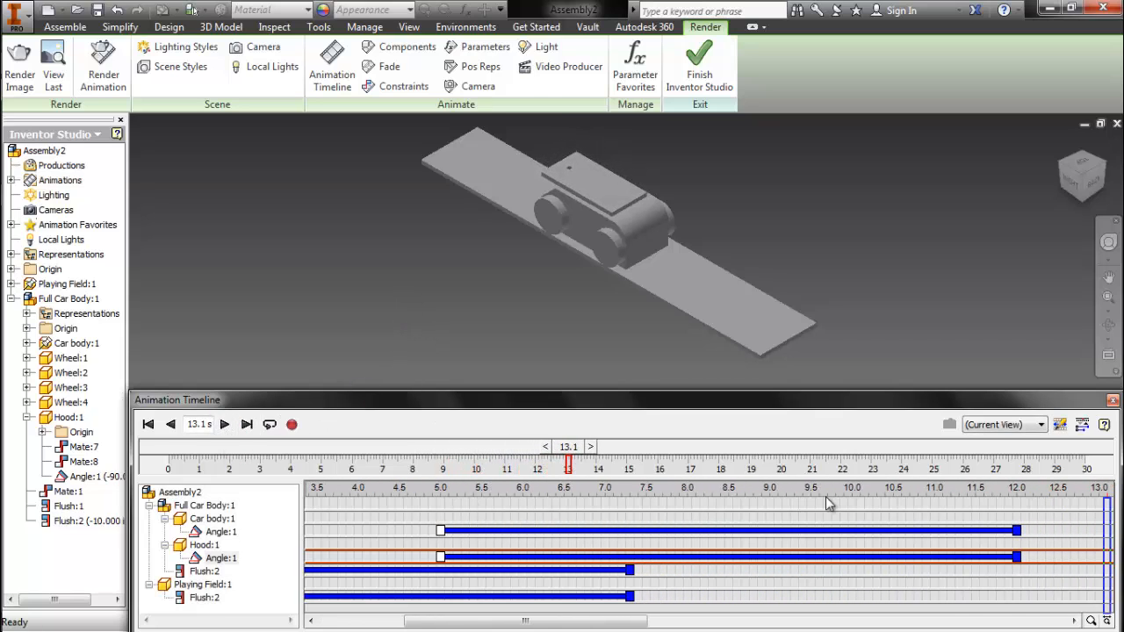
left_click(149, 425)
left_click_drag(1010, 407, 913, 353)
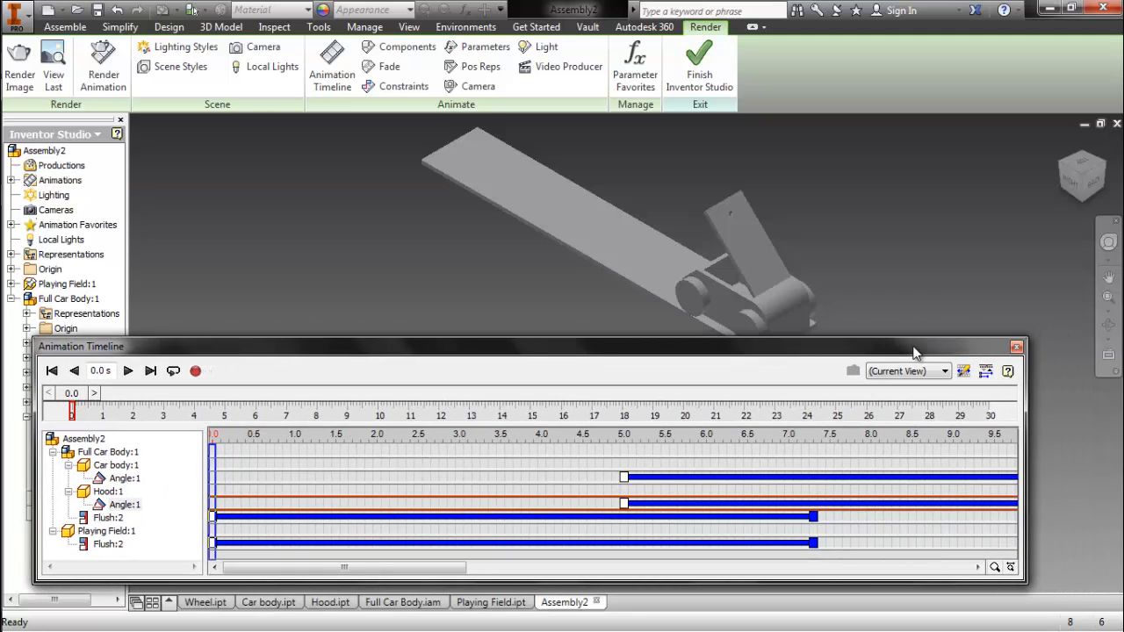
left_click(1016, 347)
Orbit and frame the current view for rendering so the car and the whole board are seen from a low right-side angle.
scroll(426, 358, "up", 3)
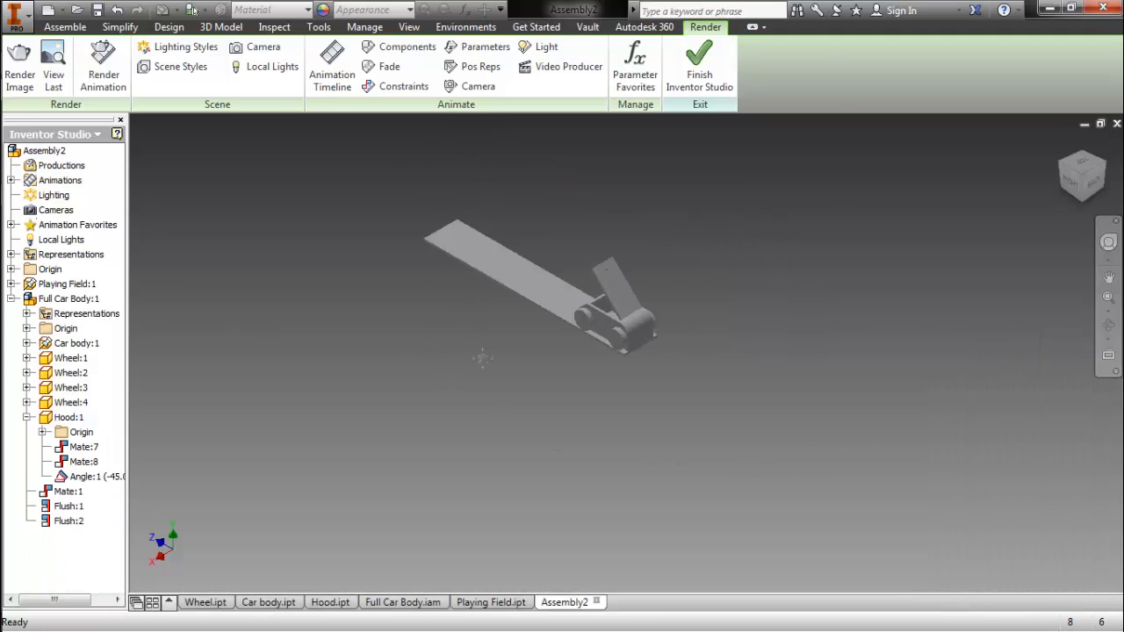
middle_click_drag(481, 357, 529, 476)
scroll(518, 428, "down", 3)
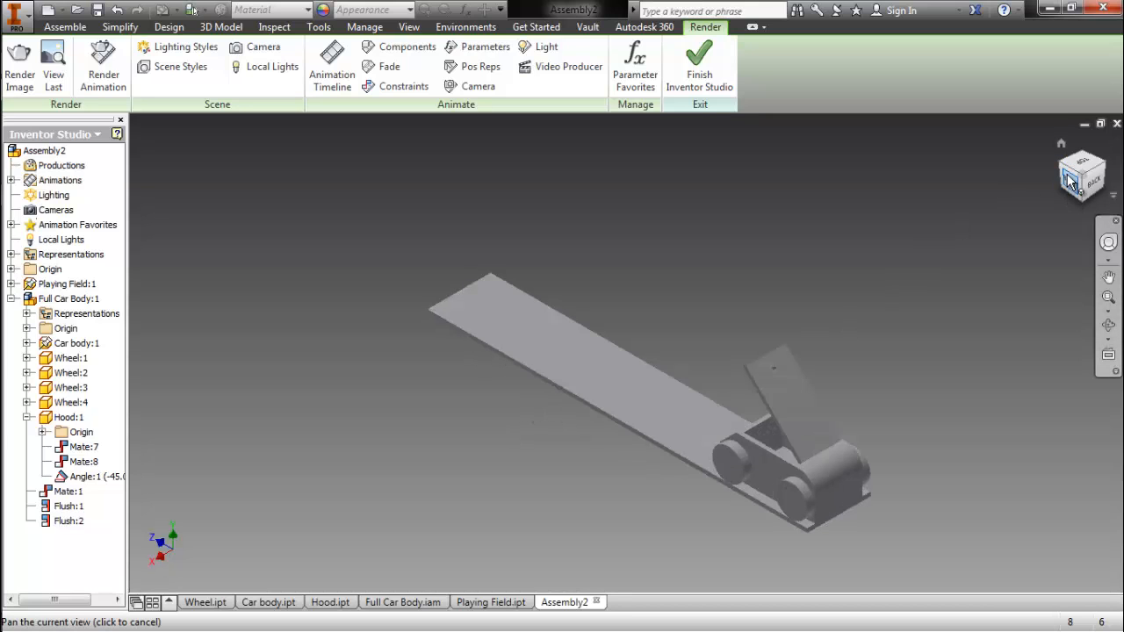
left_click(1062, 144)
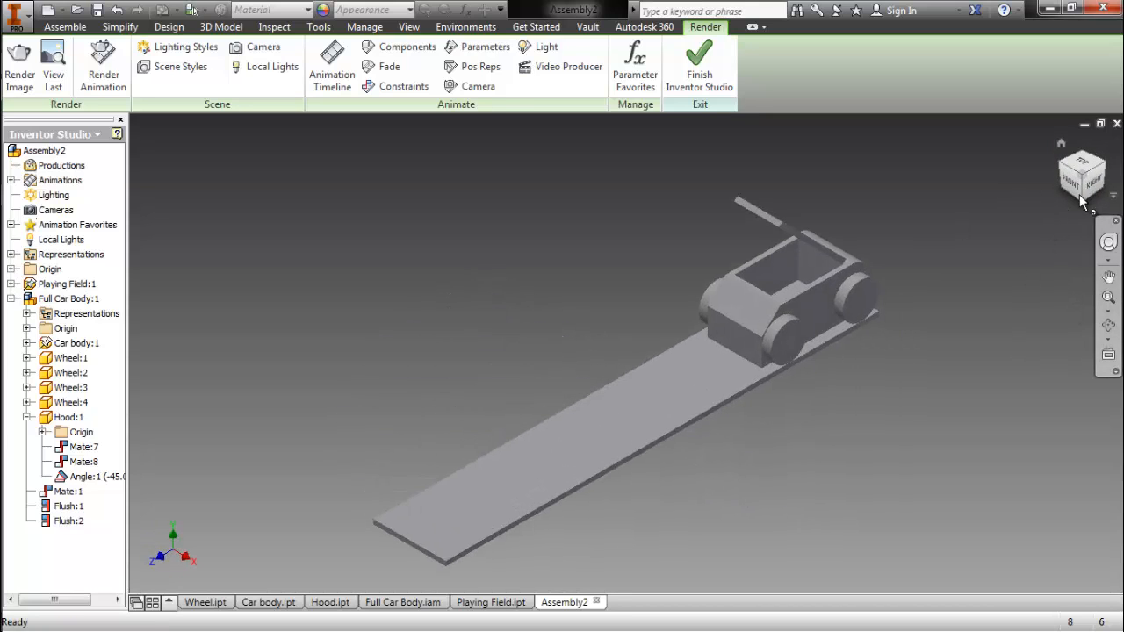
mouse_move(1095, 189)
left_mouse_down()
mouse_move(1024, 155)
mouse_move(941, 141)
mouse_move(868, 196)
mouse_move(863, 226)
left_mouse_up()
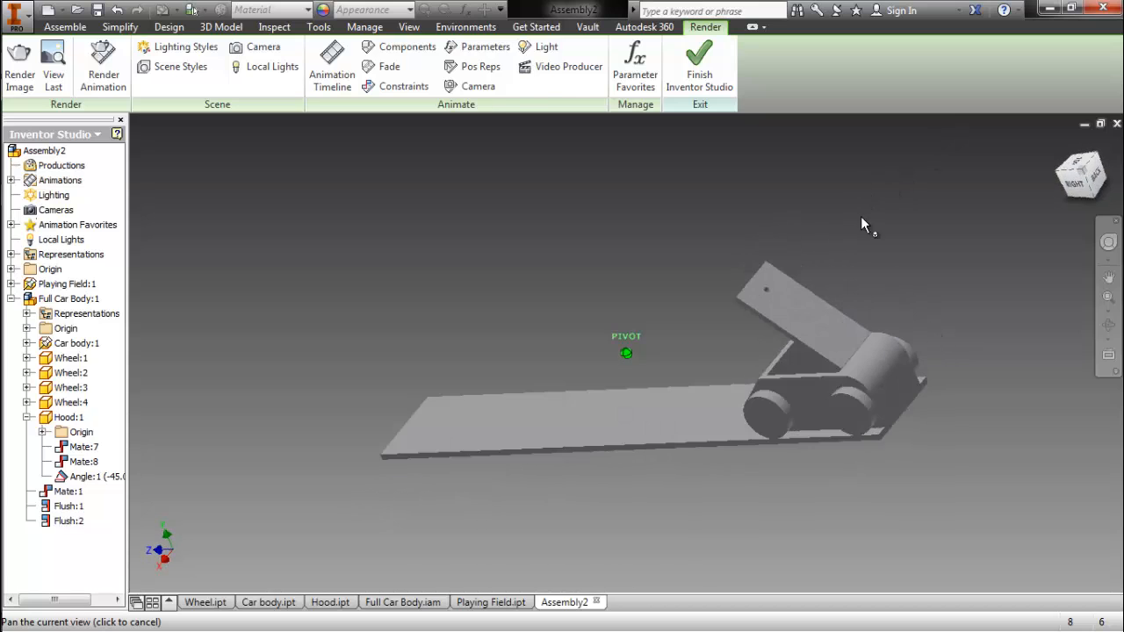
left_click(1079, 176)
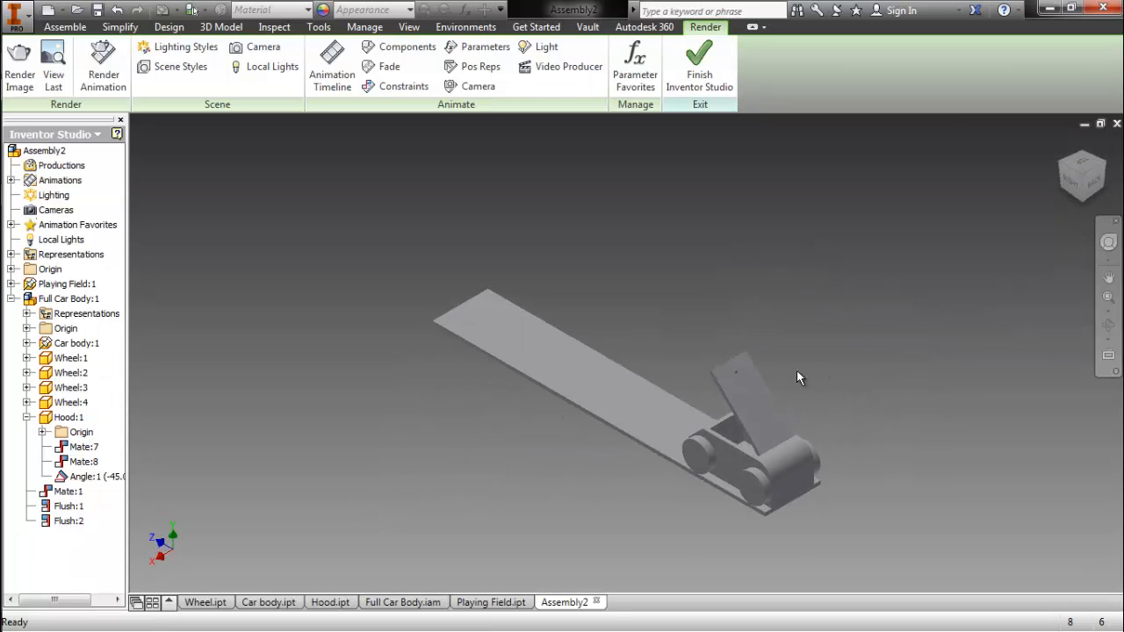
left_click(1107, 318)
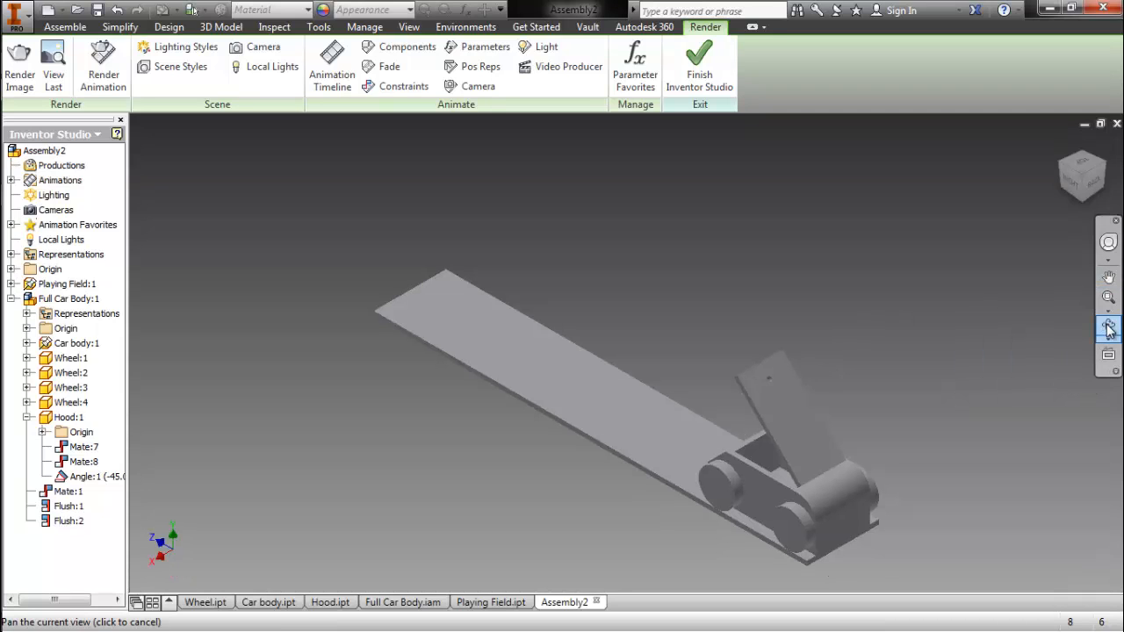
left_click(1109, 326)
left_click_drag(740, 400, 809, 435)
left_click_drag(829, 376, 821, 341)
left_click_drag(747, 358, 743, 384)
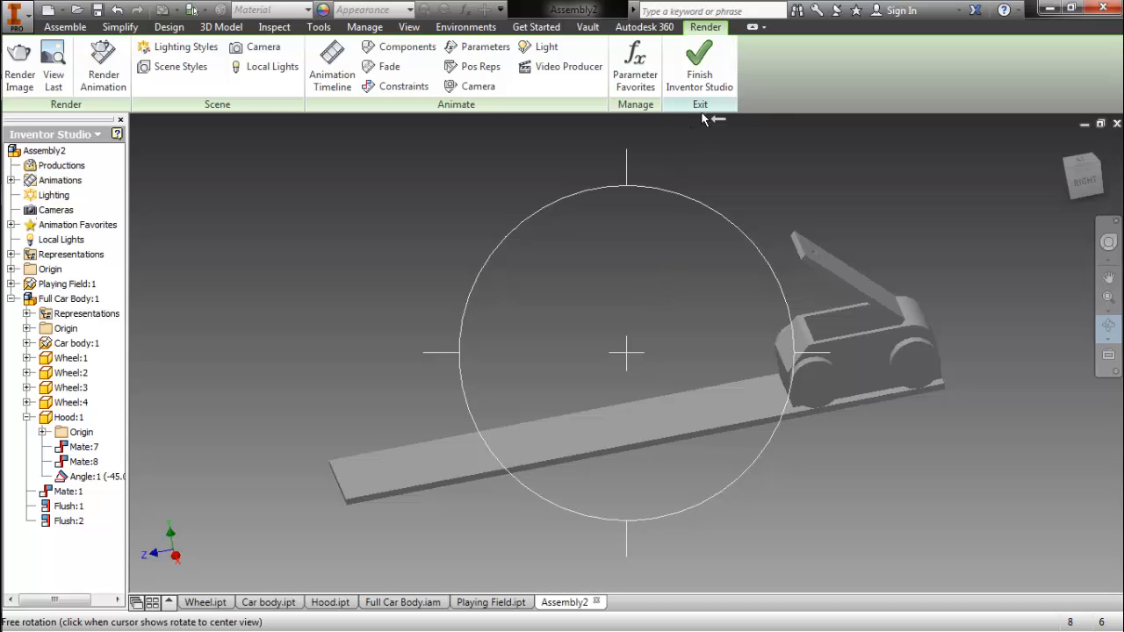
left_click_drag(740, 172, 790, 346)
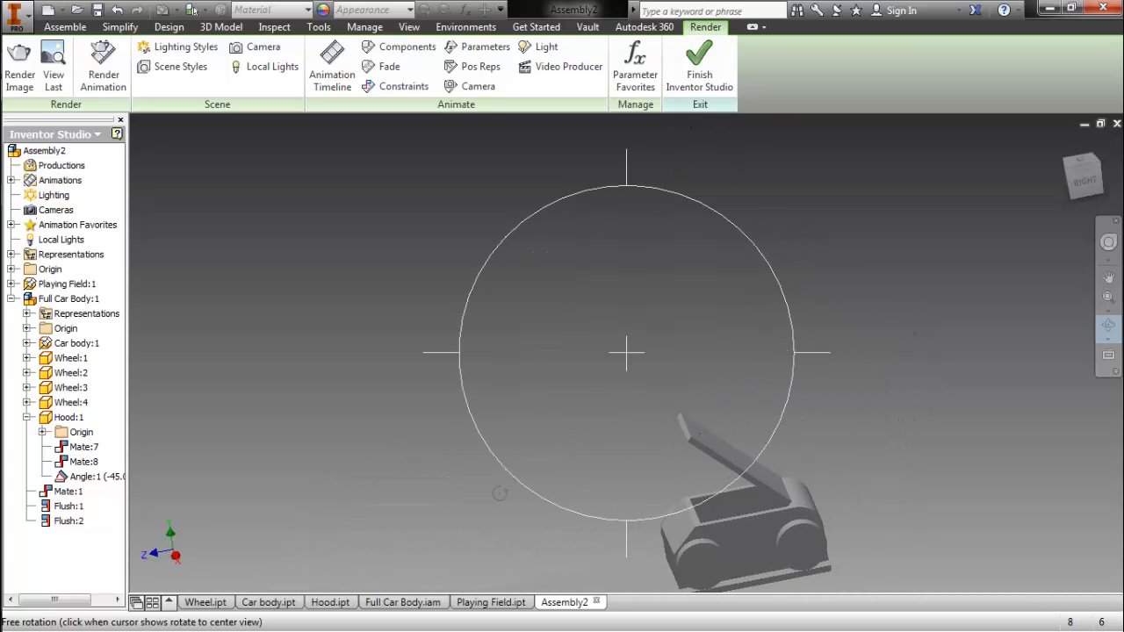
middle_click_drag(534, 524, 606, 475)
left_click_drag(606, 474, 615, 351)
middle_click_drag(615, 351, 594, 403)
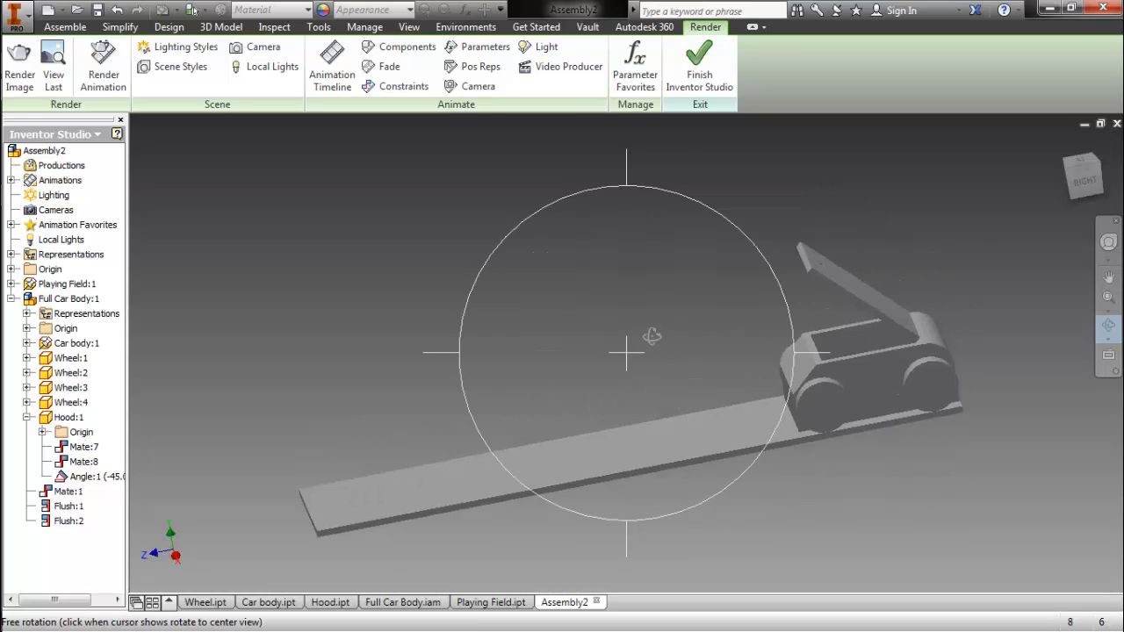
left_click_drag(652, 336, 686, 314)
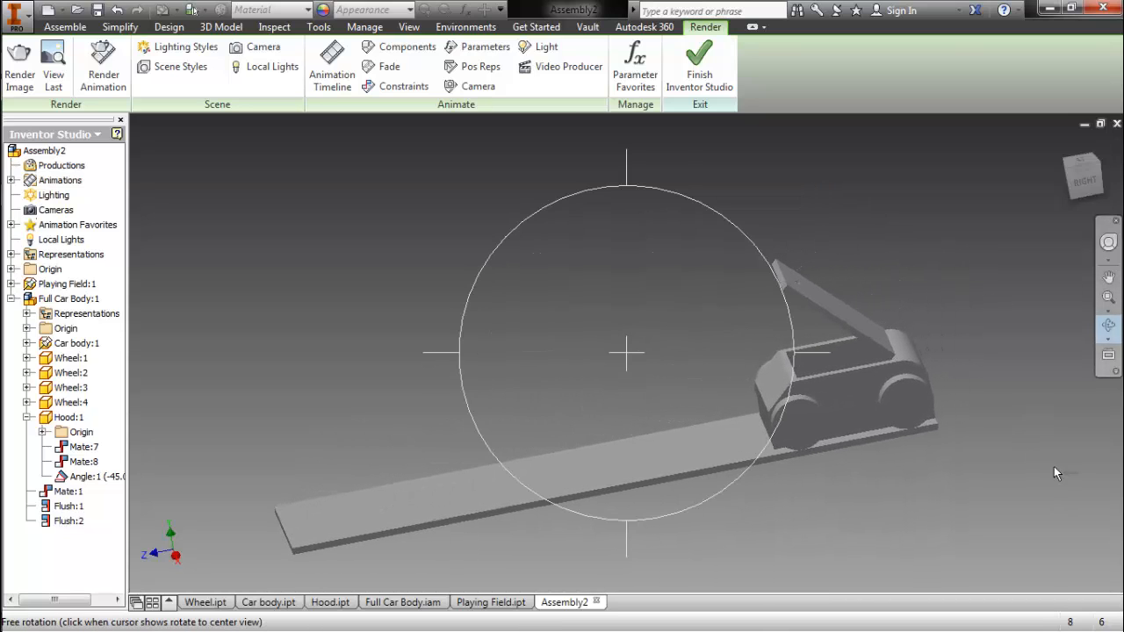
key("Escape")
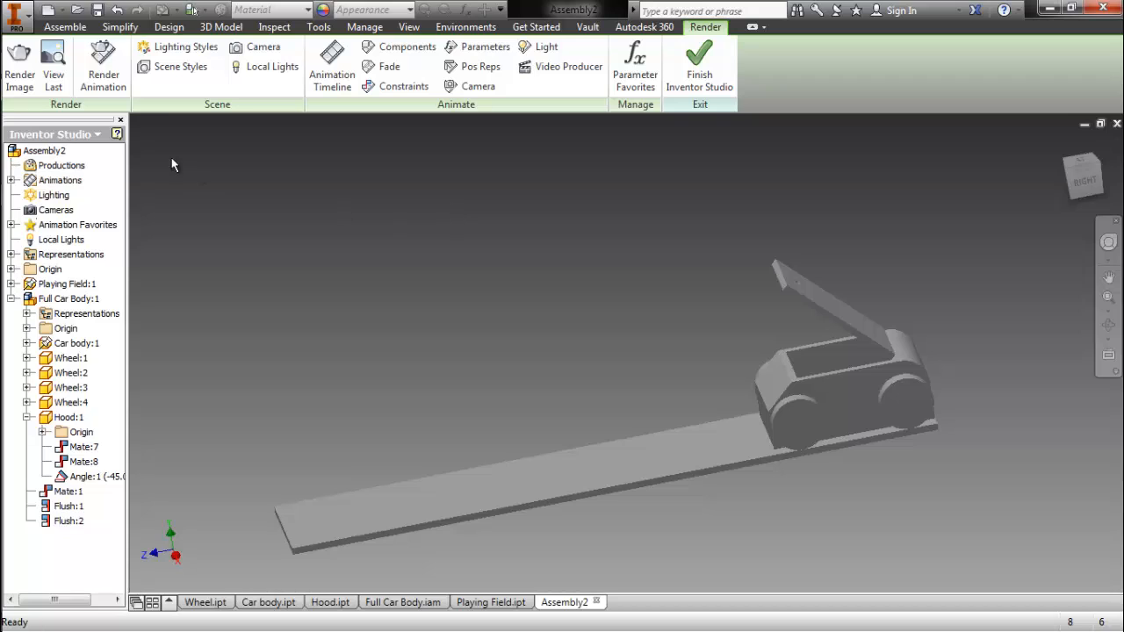
Set up an animation render that outputs to a WMV file named Final results in the Car Animation tut folder.
left_click(100, 73)
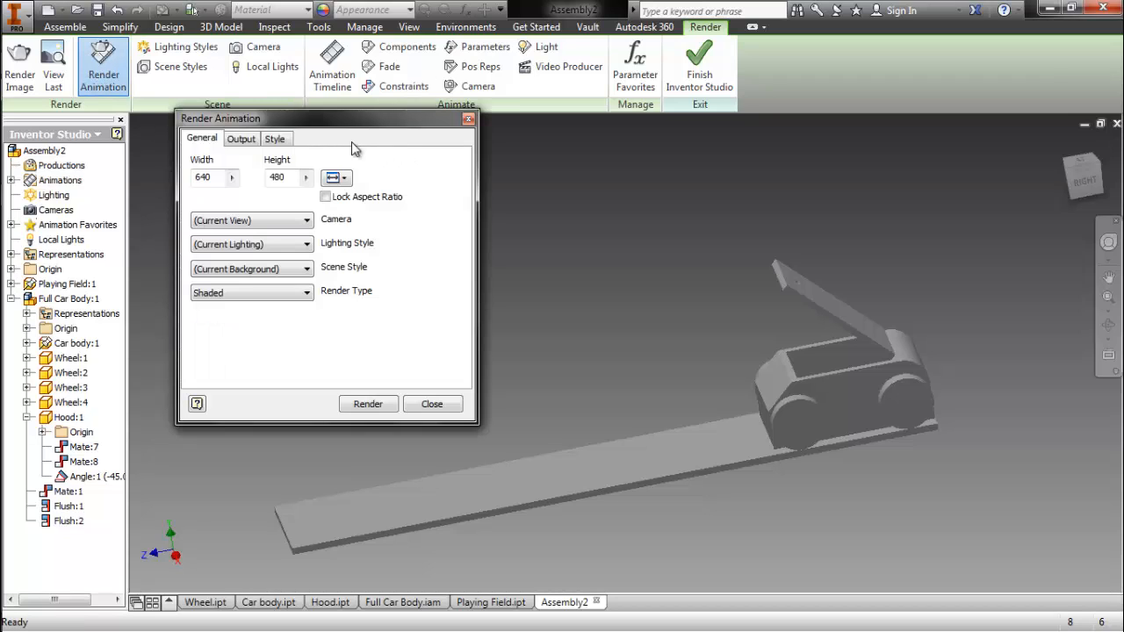
left_click(242, 141)
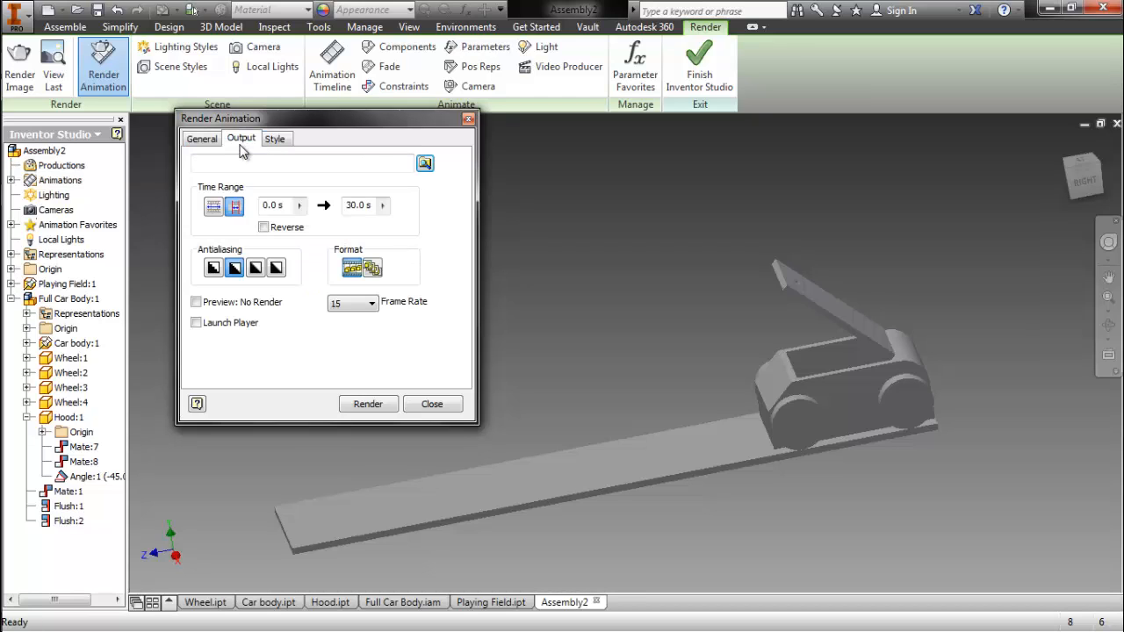
left_click(425, 165)
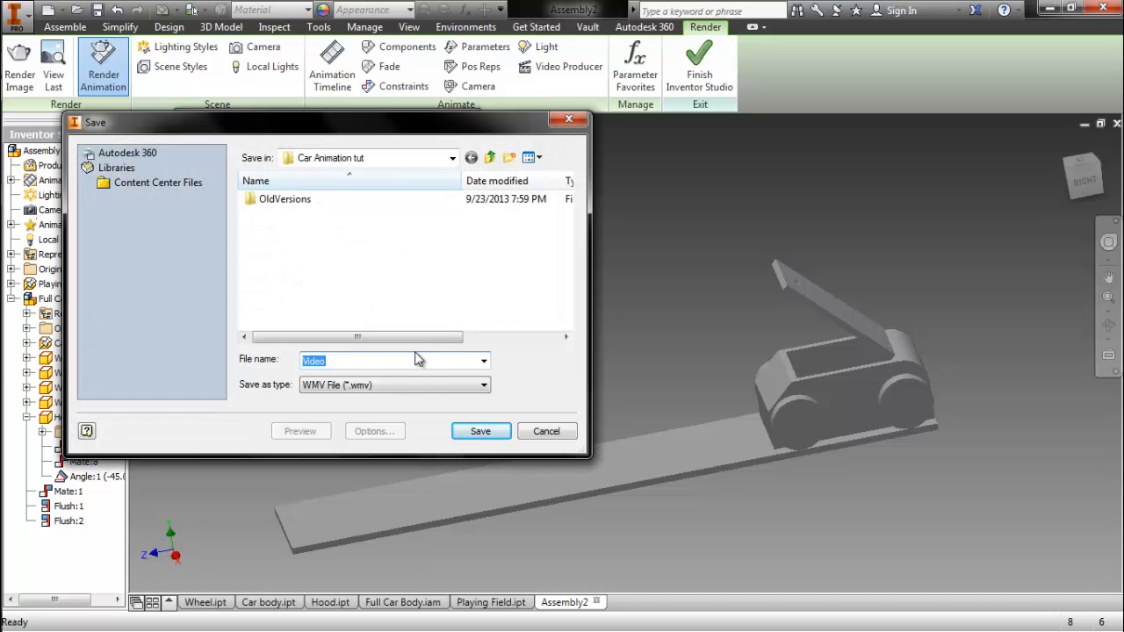
type("Final results")
left_click(468, 432)
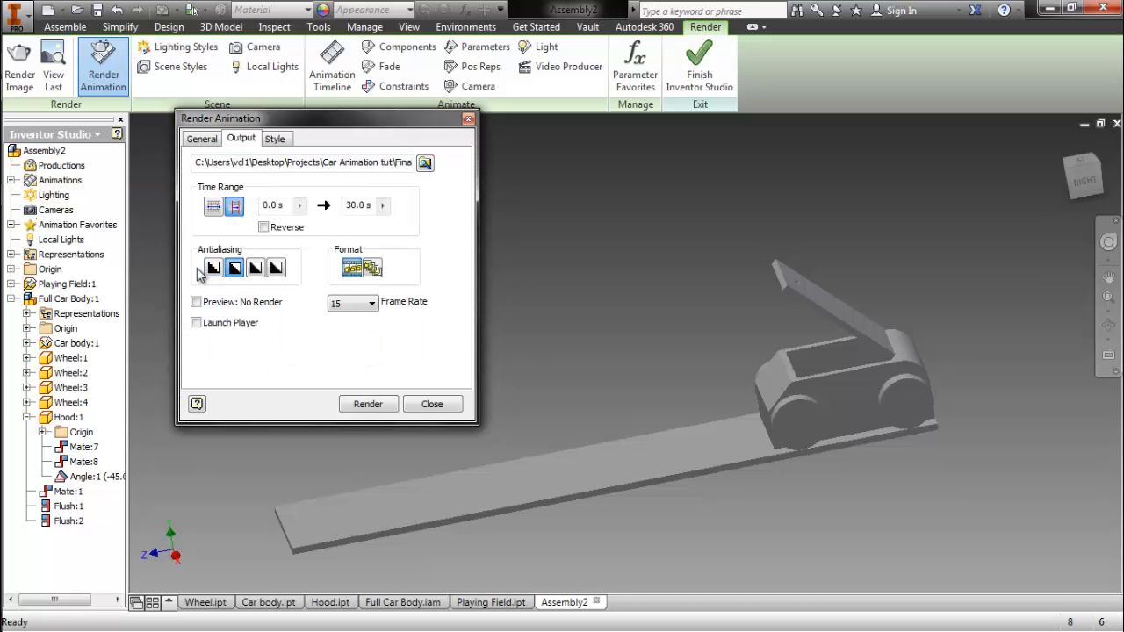
Start rendering the animation, accepting the custom export profile with BroadBand(250Kbps) bandwidth and a 640 x 480 image size.
left_click(362, 405)
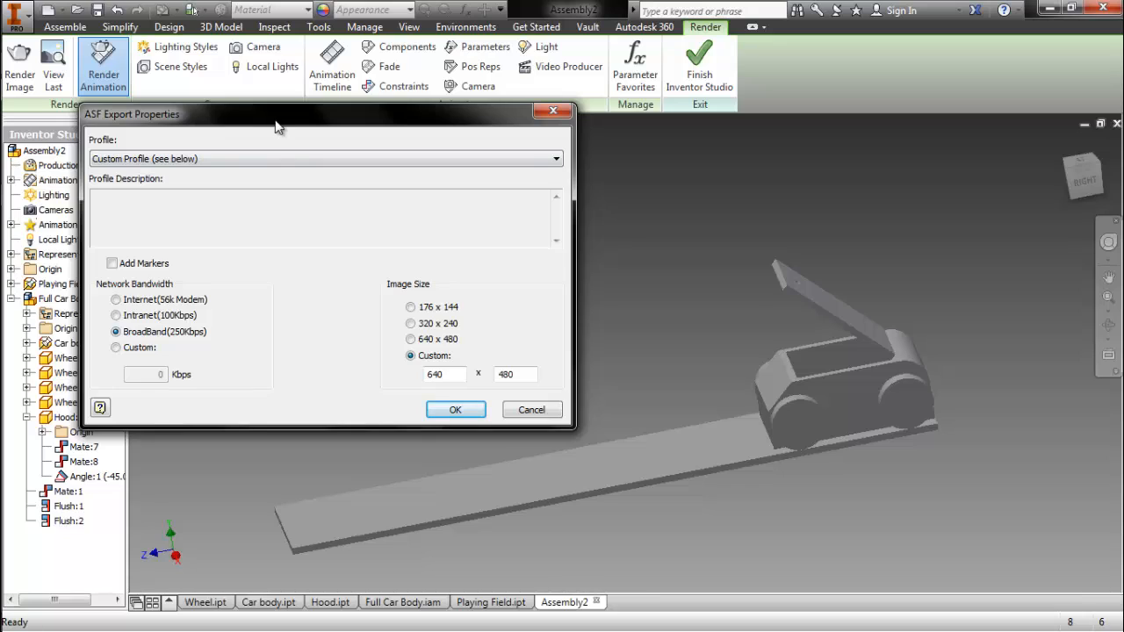
left_click_drag(275, 127, 295, 236)
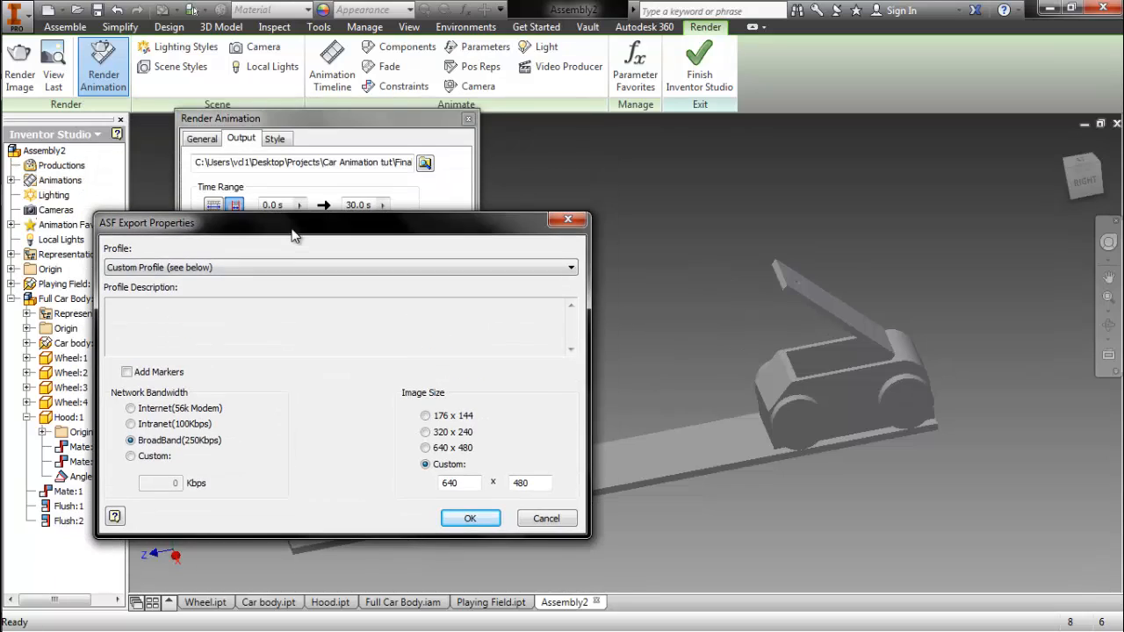
left_click(483, 526)
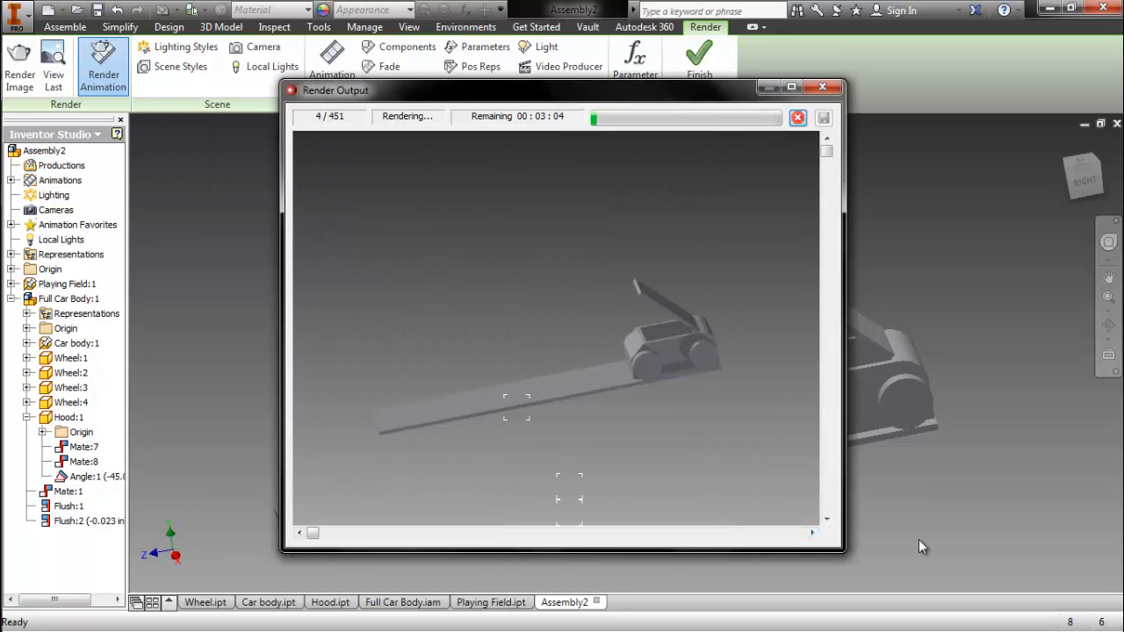